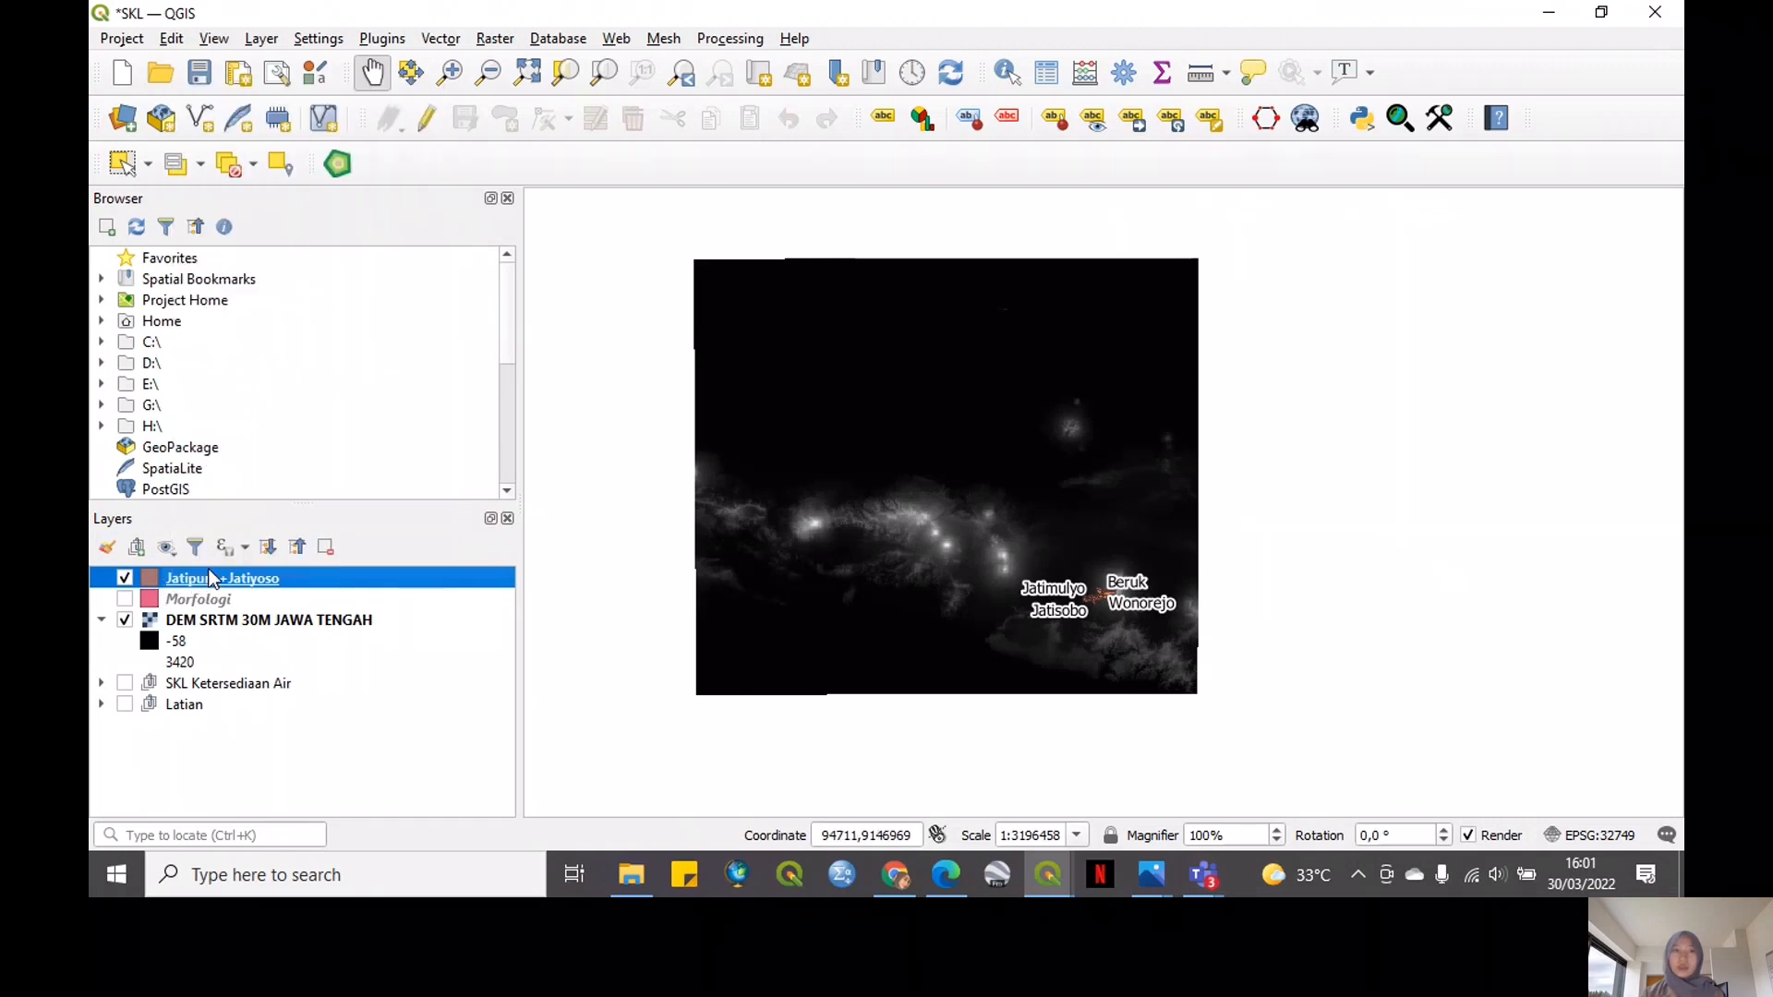
# Clip the DEM SRTM 30M JAWA TENGAH raster by the Jatipuro+Jatiyoso mask layer
pyautogui.click(494, 39)
pyautogui.moveTo(603, 222)
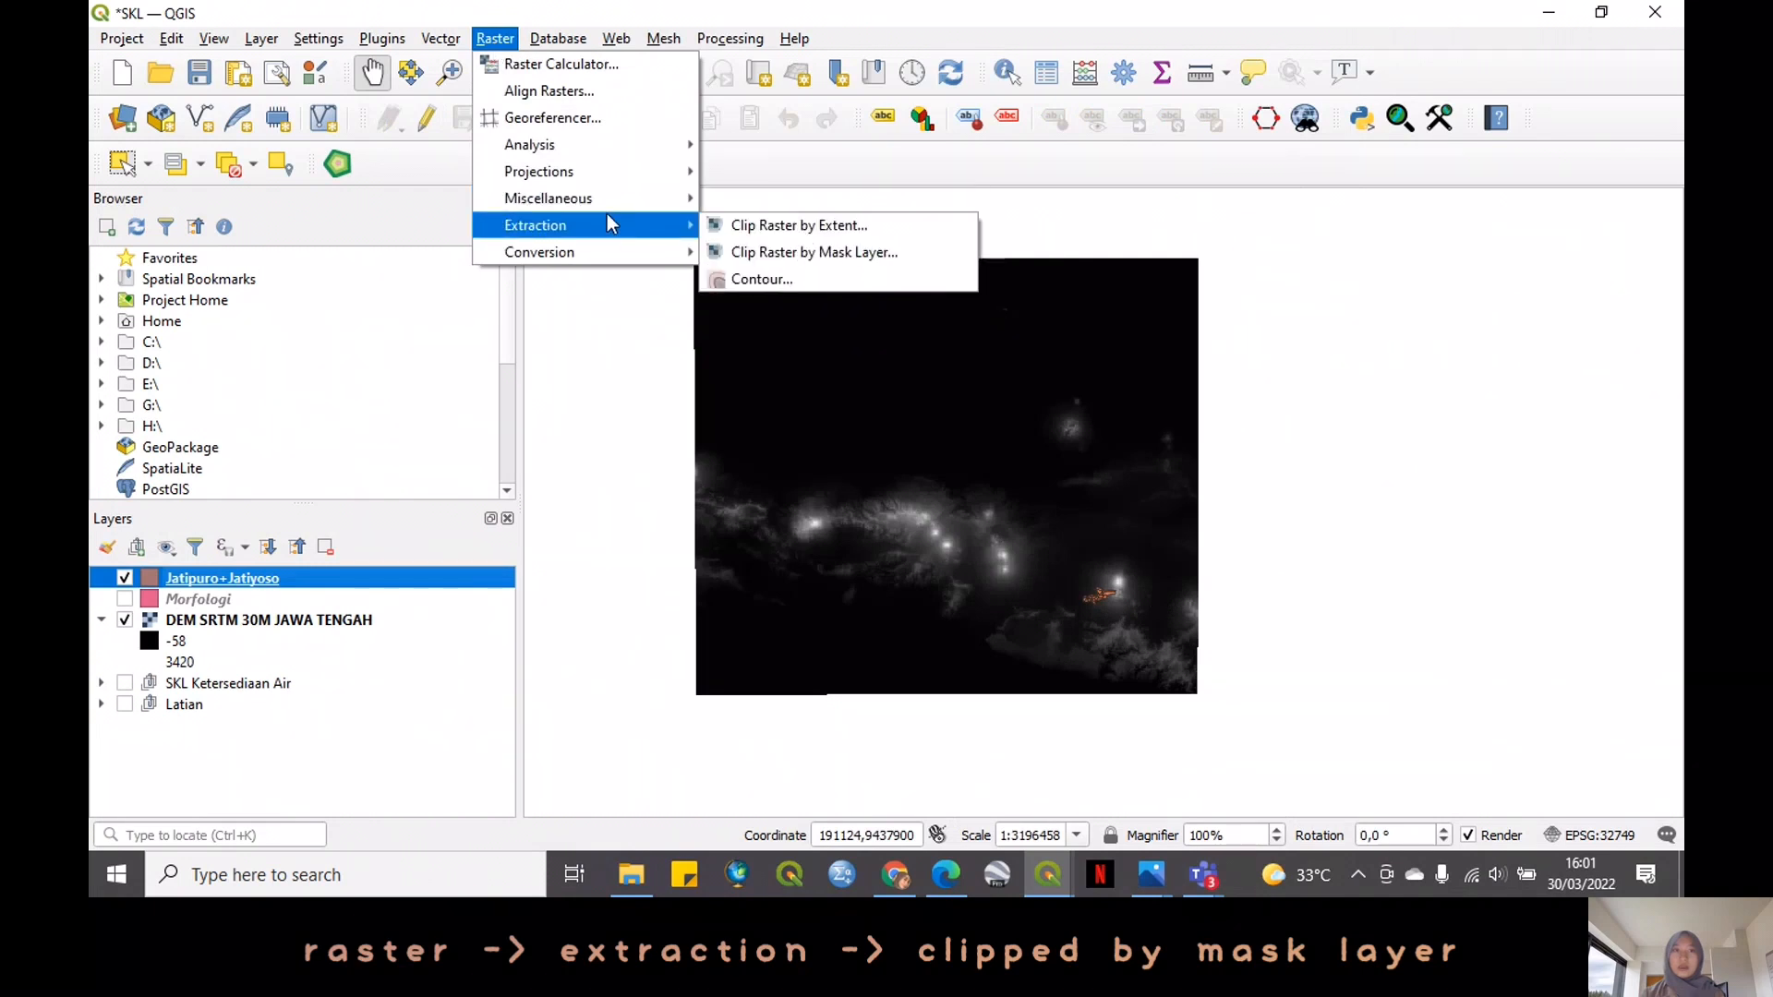
pyautogui.click(892, 258)
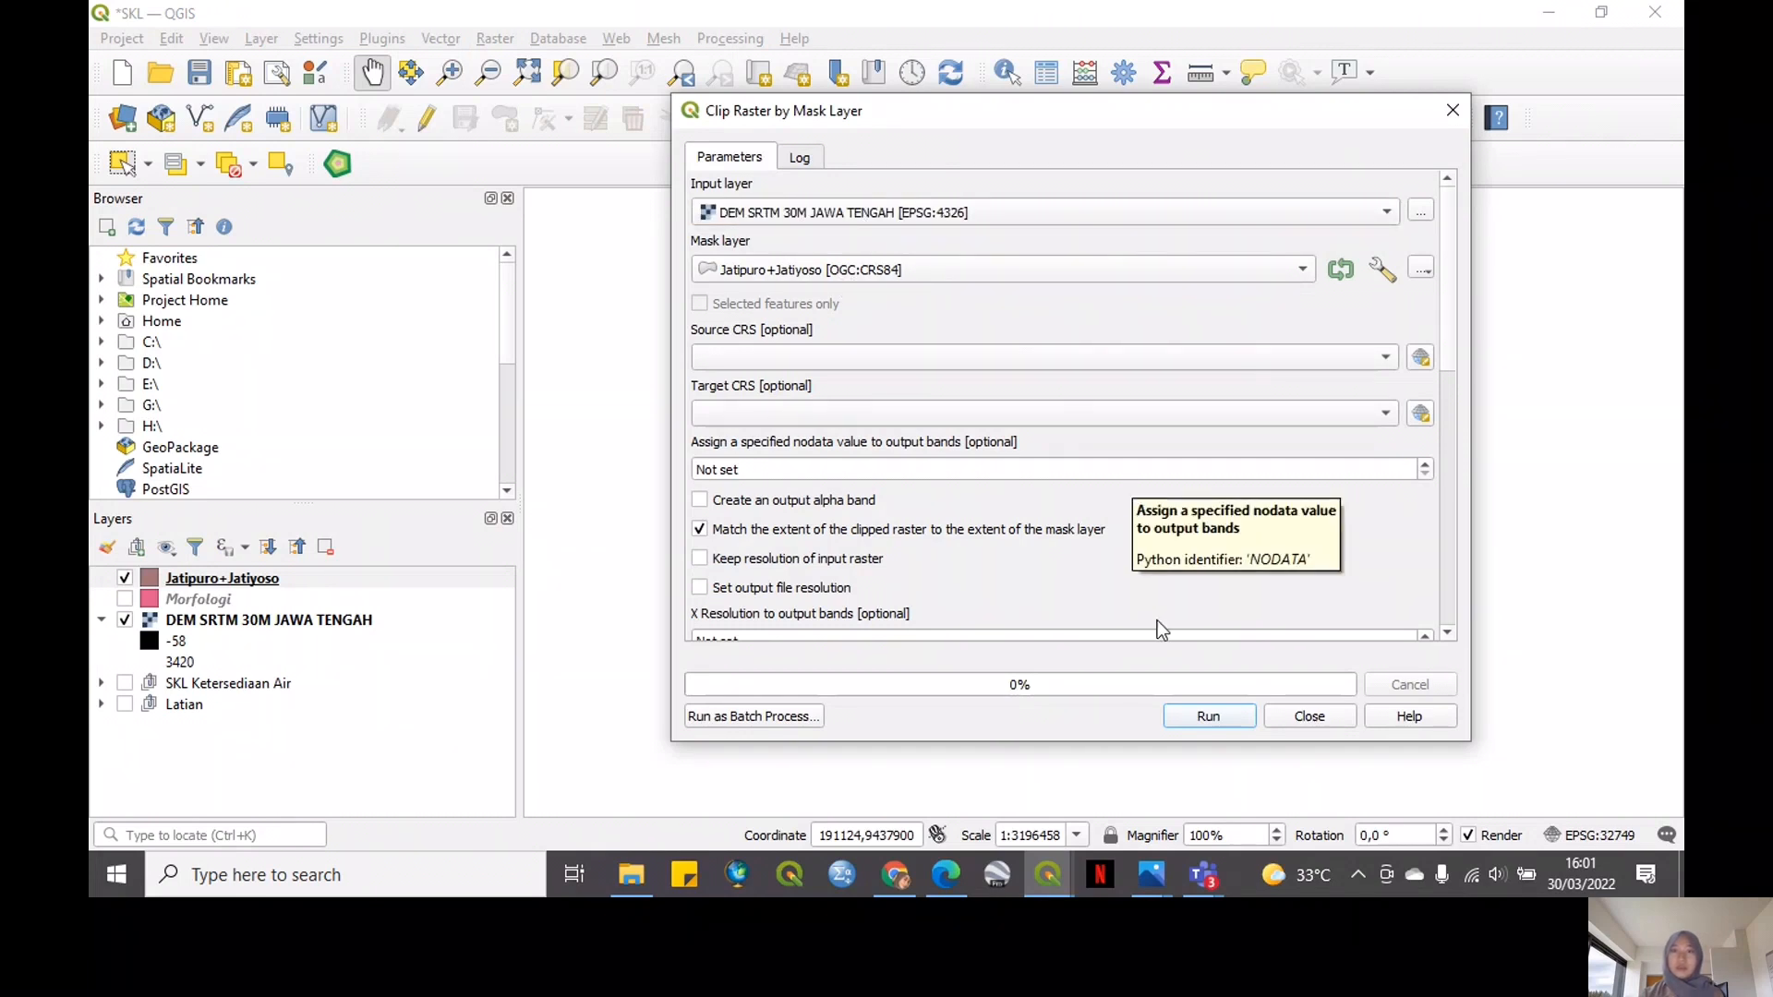
pyautogui.click(1198, 716)
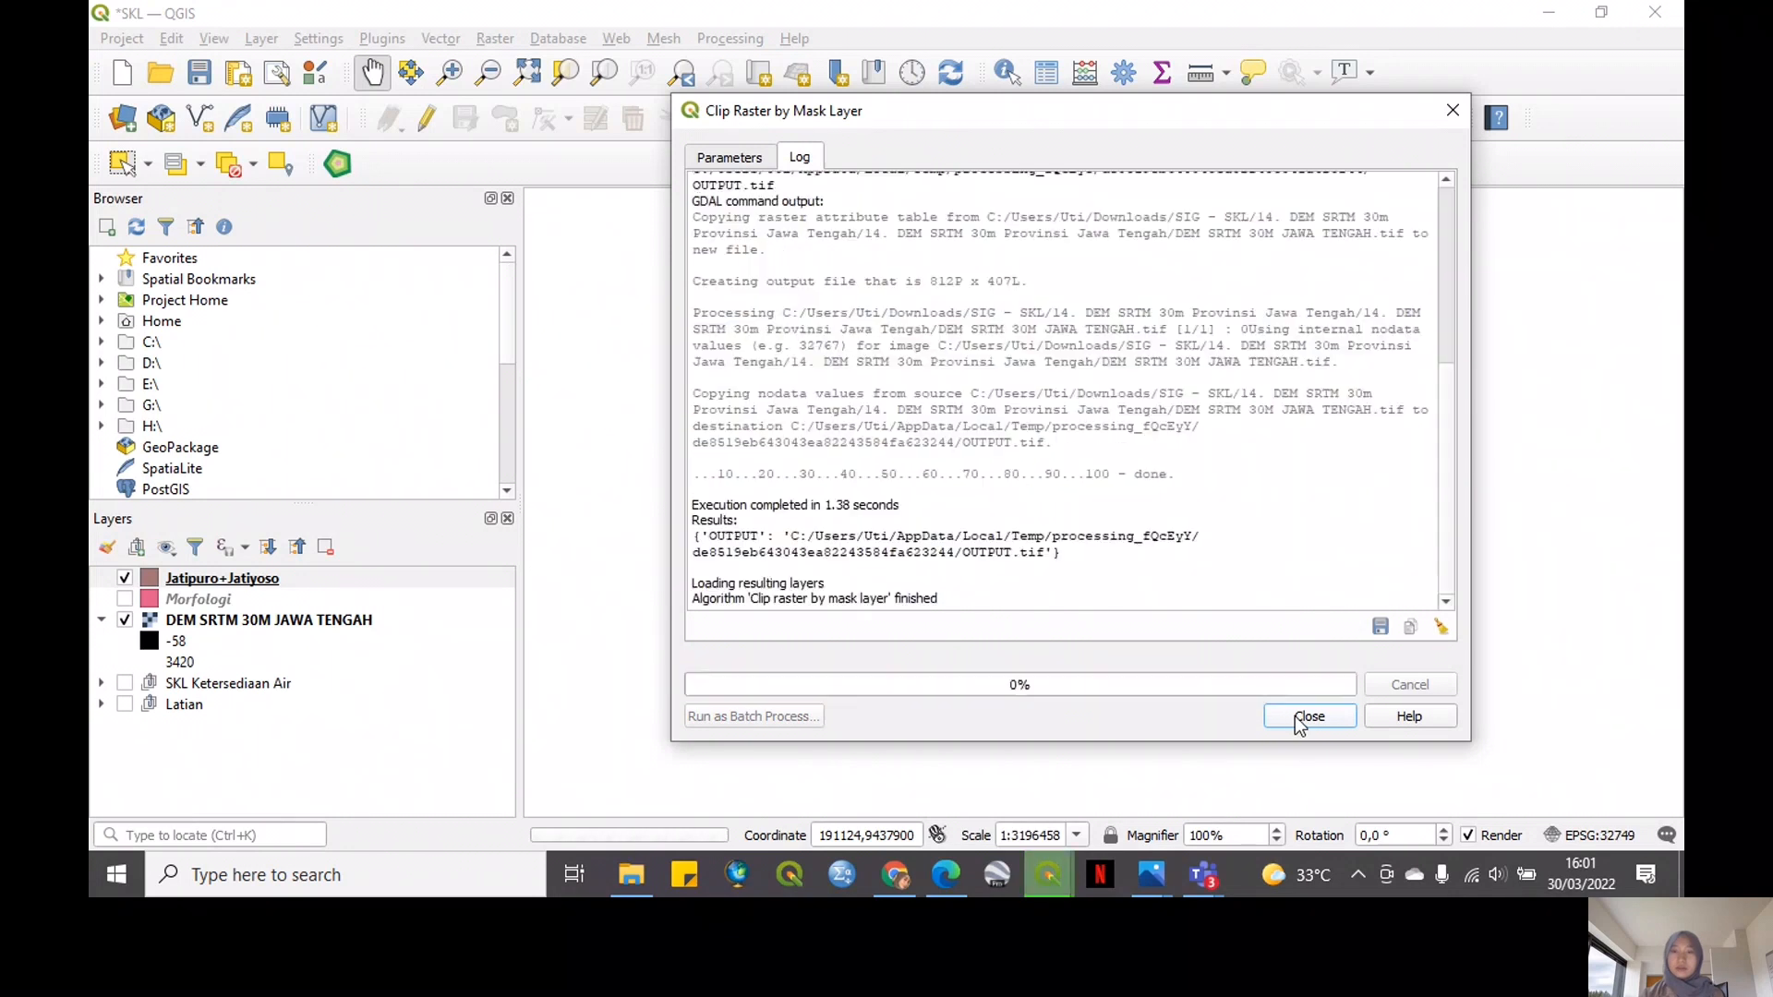
pyautogui.click(1303, 717)
# Hide the Jatipuro+Jatiyoso and DEM SRTM 30M JAWA TENGAH layers to display only the clipped raster
pyautogui.click(125, 641)
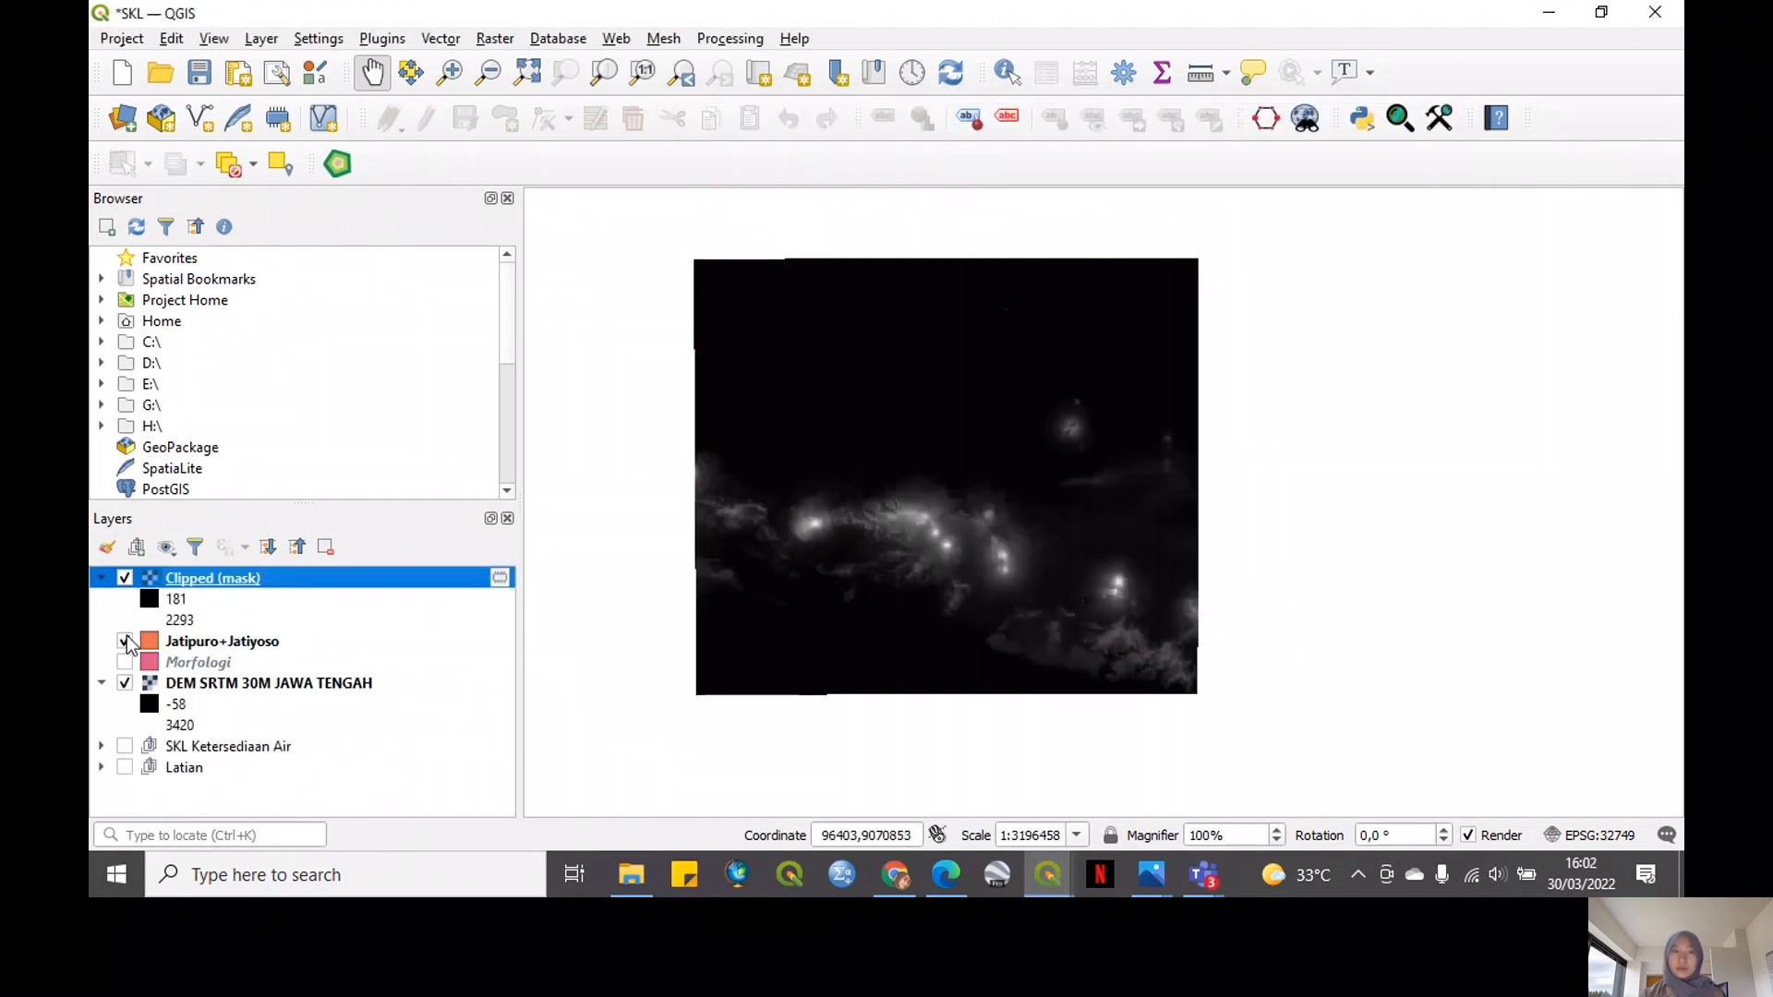
pyautogui.click(126, 685)
pyautogui.scroll(2, 1135, 582)
pyautogui.scroll(2, 1017, 667)
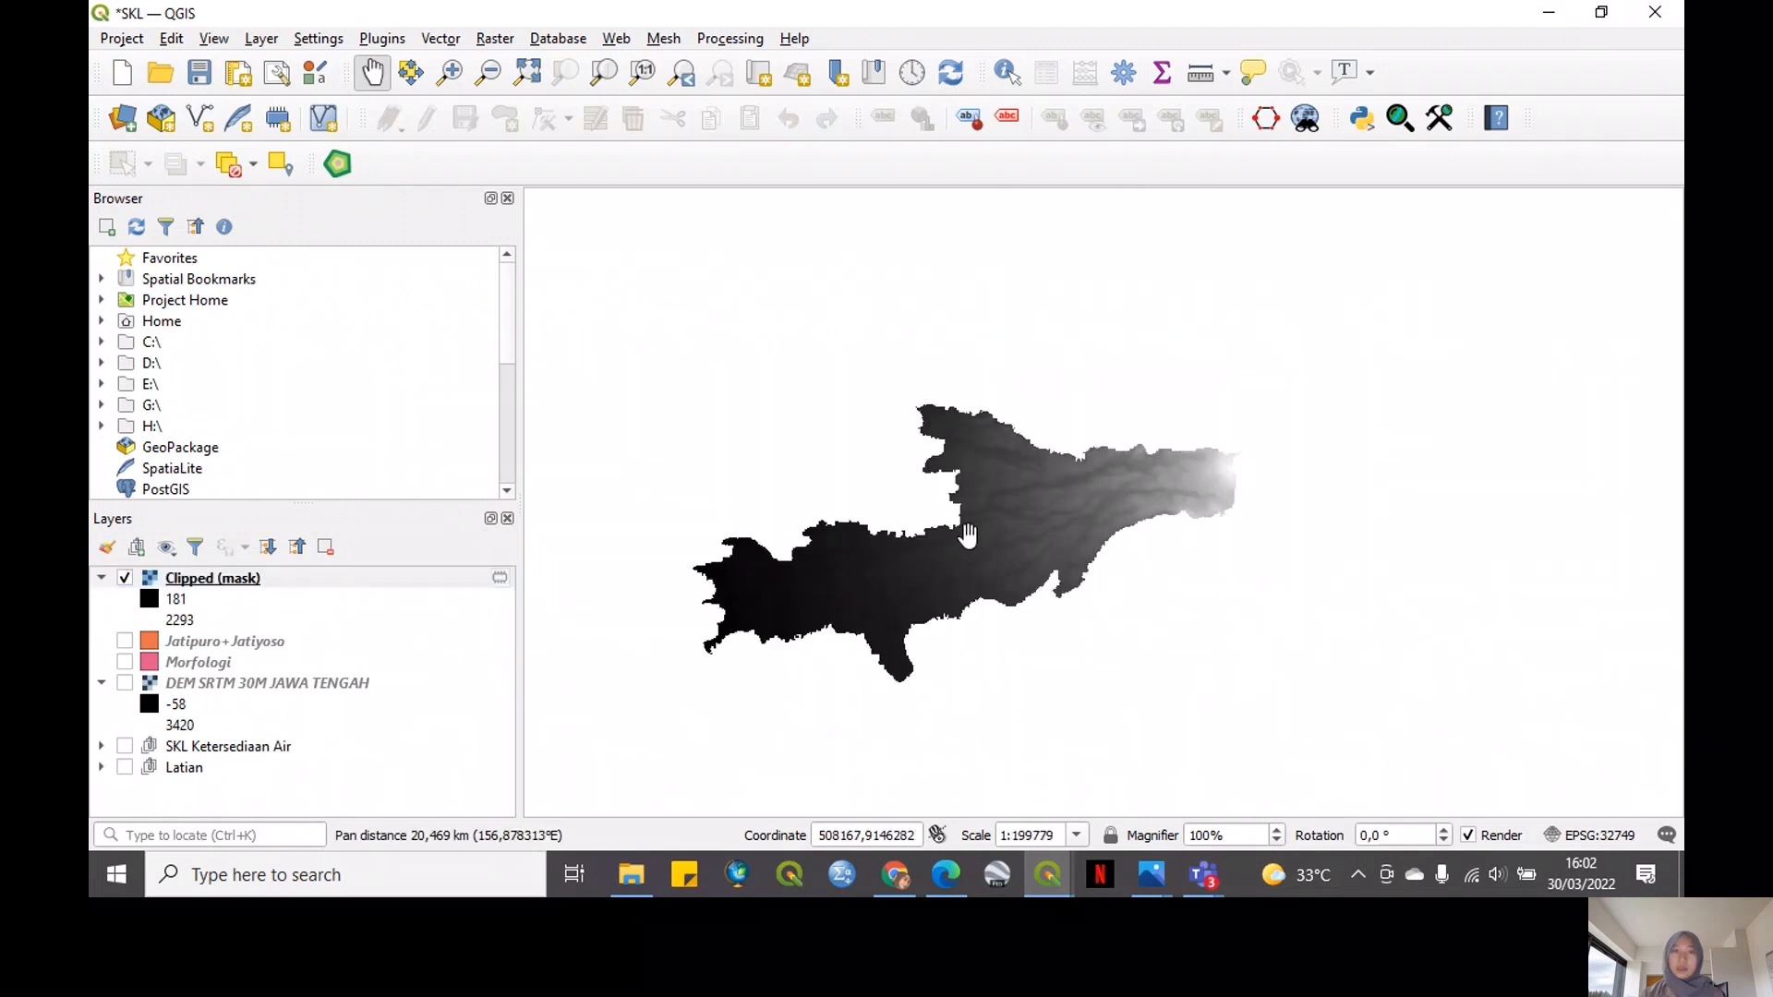
pyautogui.moveTo(977, 551)
pyautogui.mouseDown()
pyautogui.moveTo(952, 524)
pyautogui.moveTo(957, 538)
pyautogui.mouseUp()
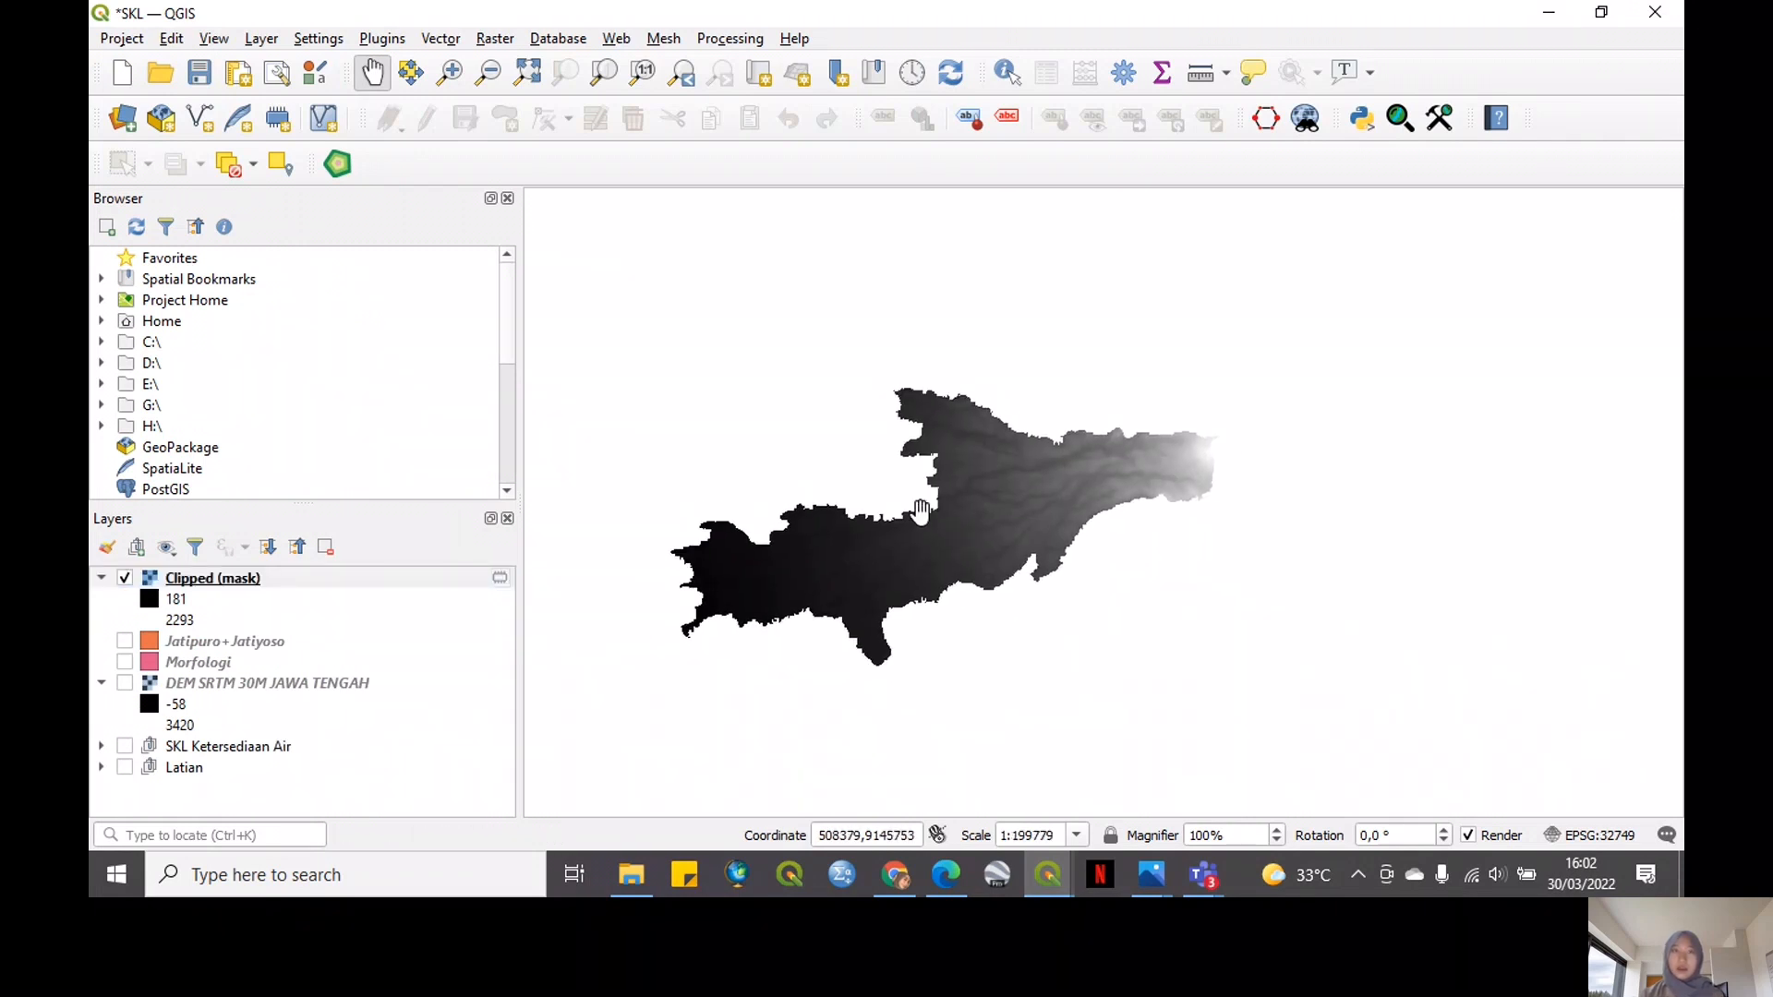
# Warp the clipped raster from EPSG:4326 - WGS 84 to EPSG:32749 - WGS 84 / UTM zone 49S, and hide the clipped layer
pyautogui.click(495, 40)
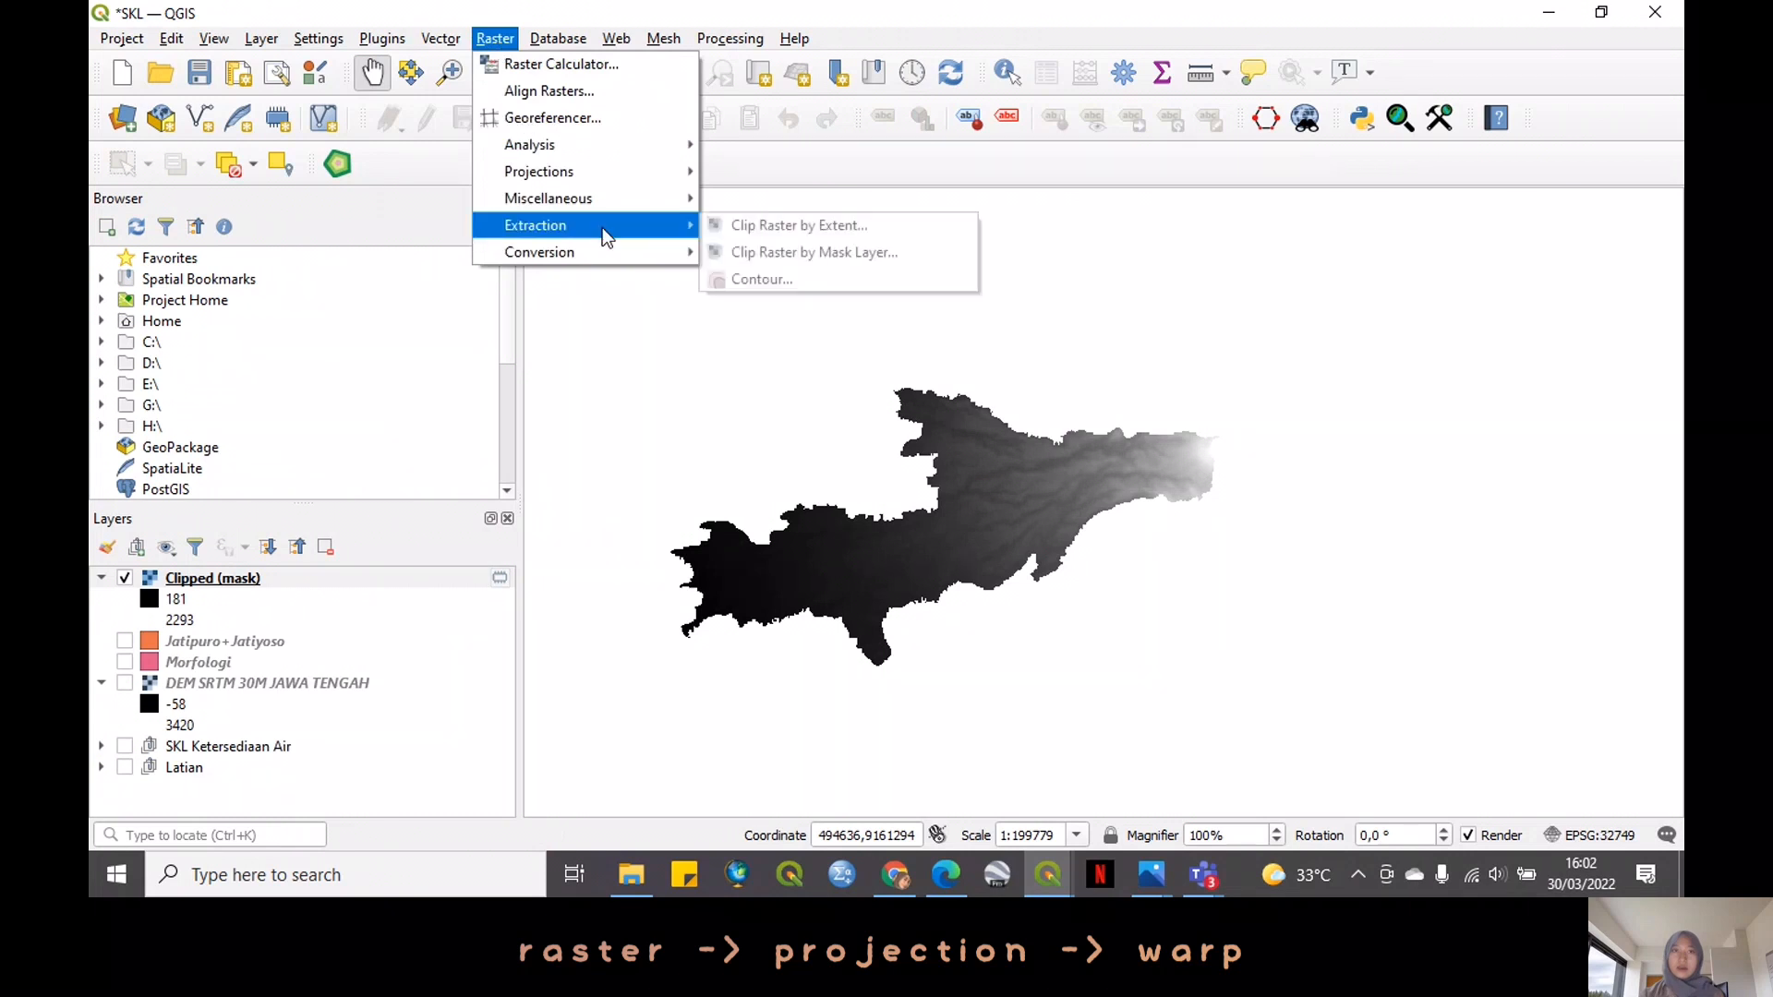
pyautogui.moveTo(582, 181)
pyautogui.click(778, 224)
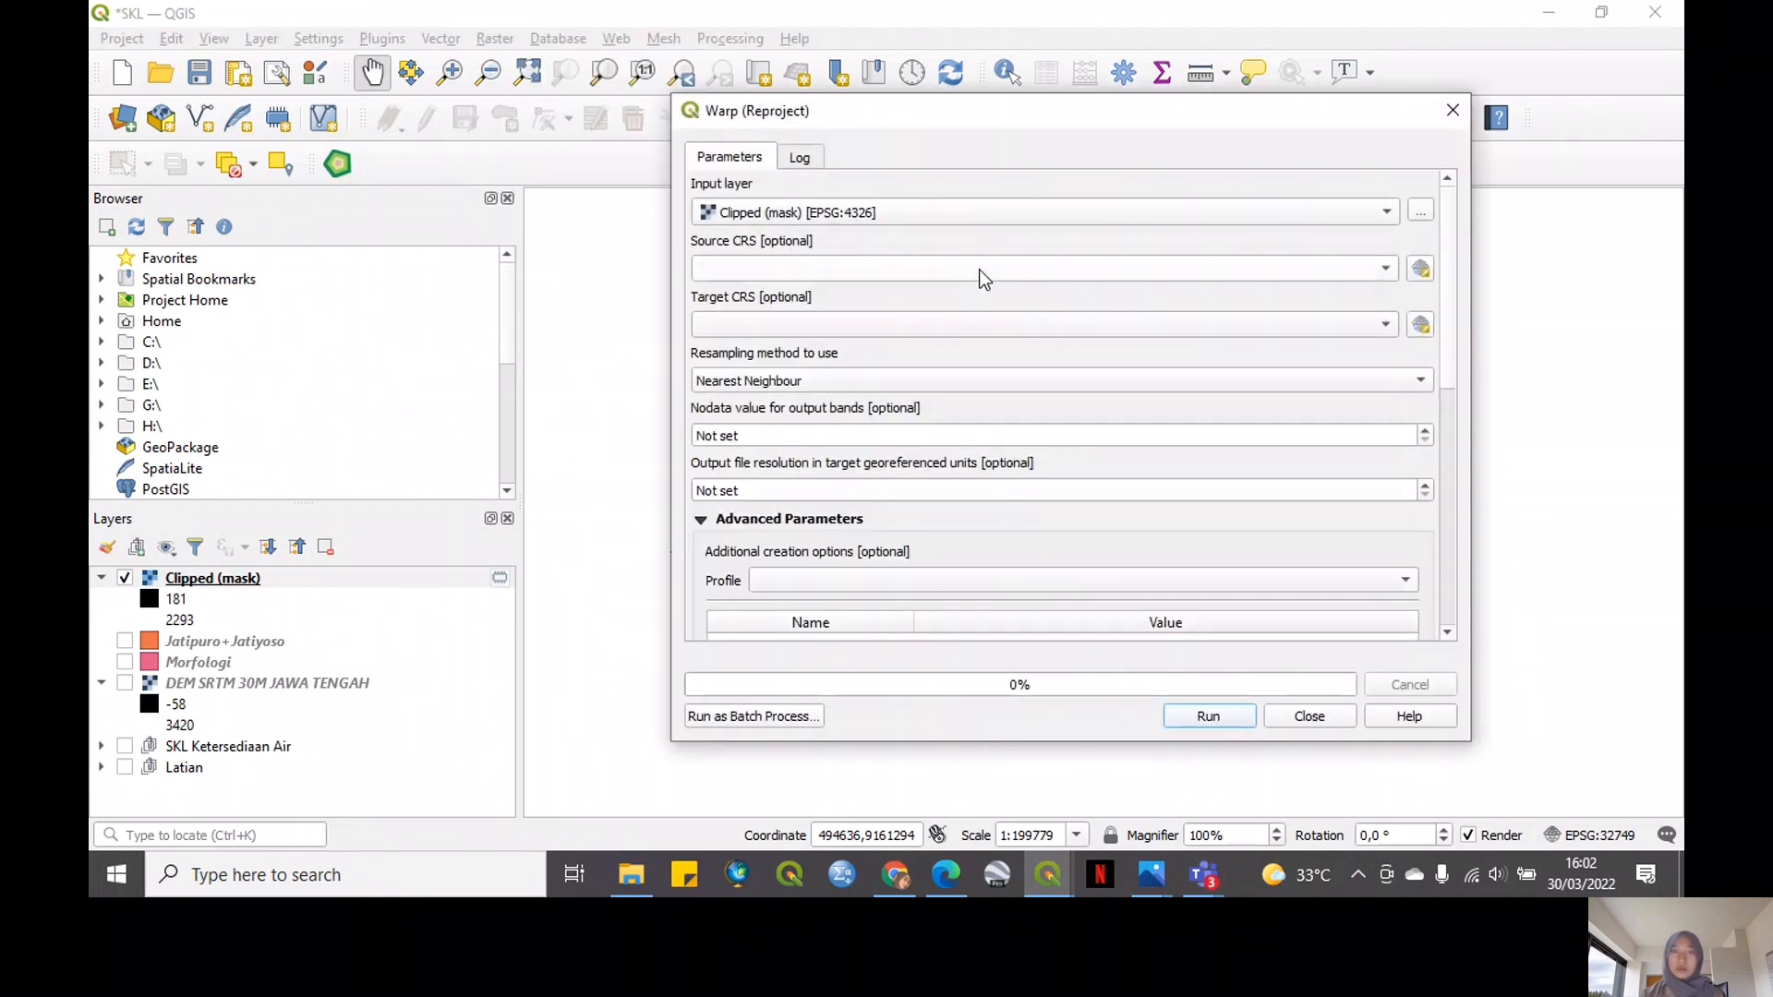
pyautogui.click(978, 269)
pyautogui.click(909, 311)
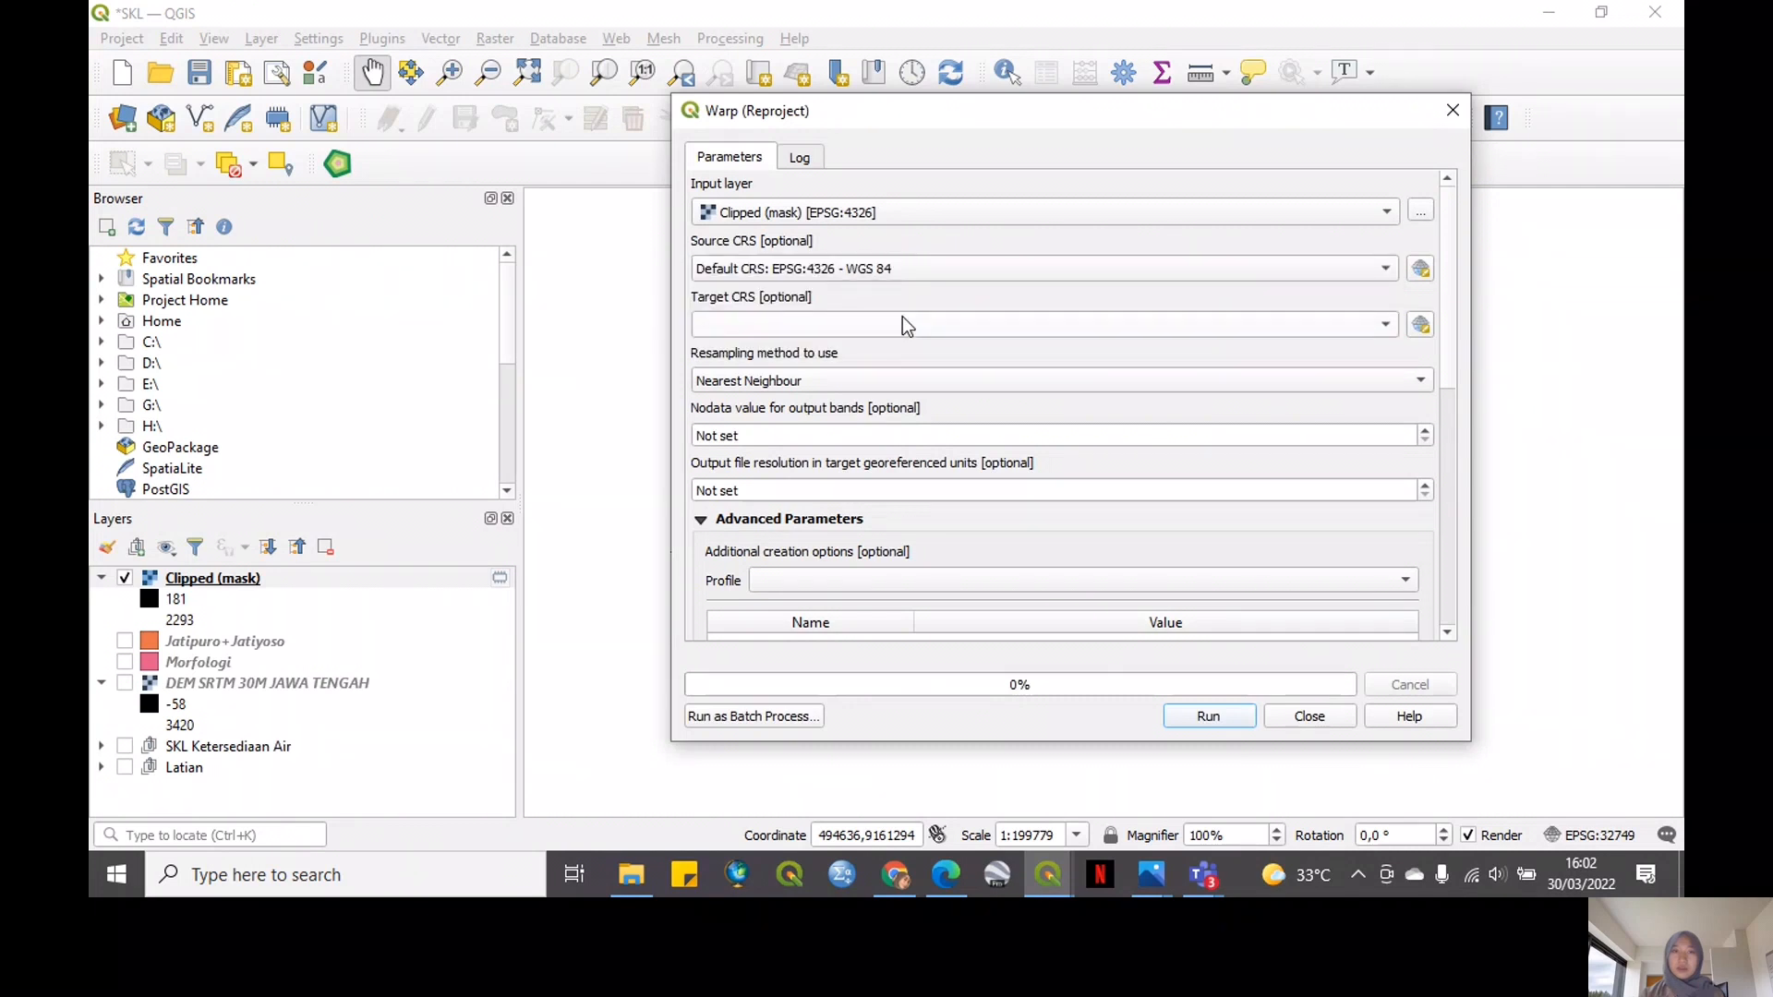
pyautogui.click(906, 325)
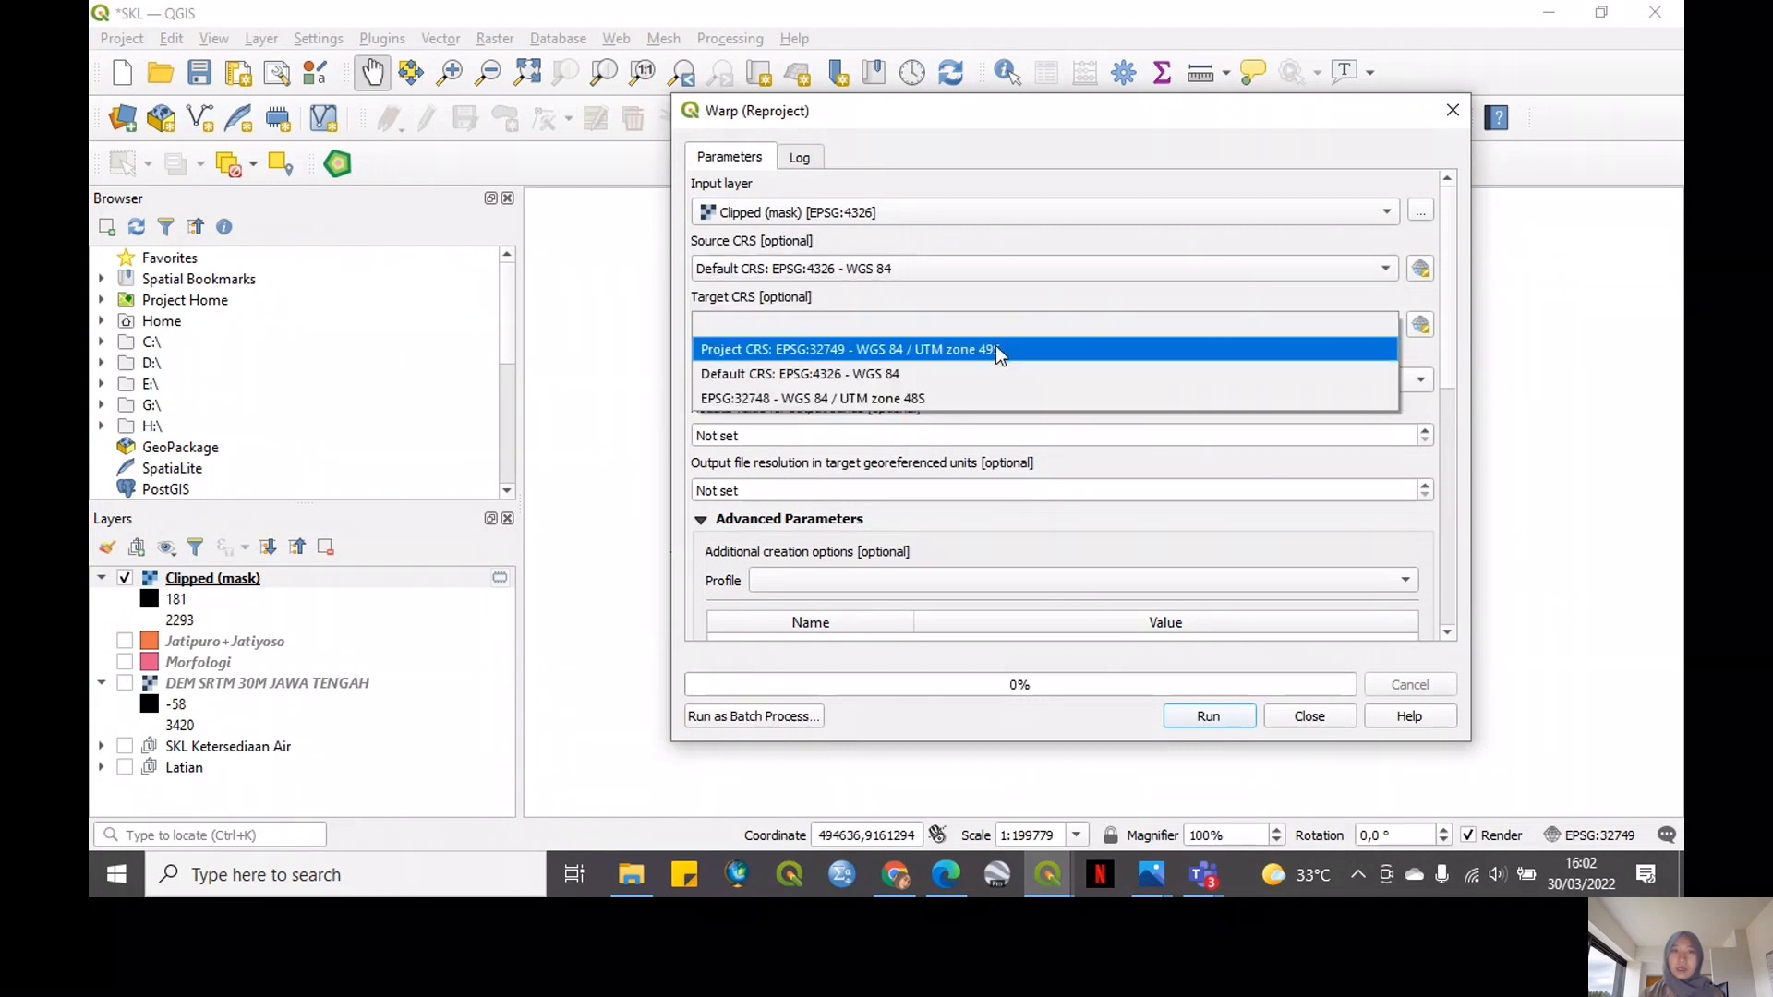
pyautogui.click(1019, 350)
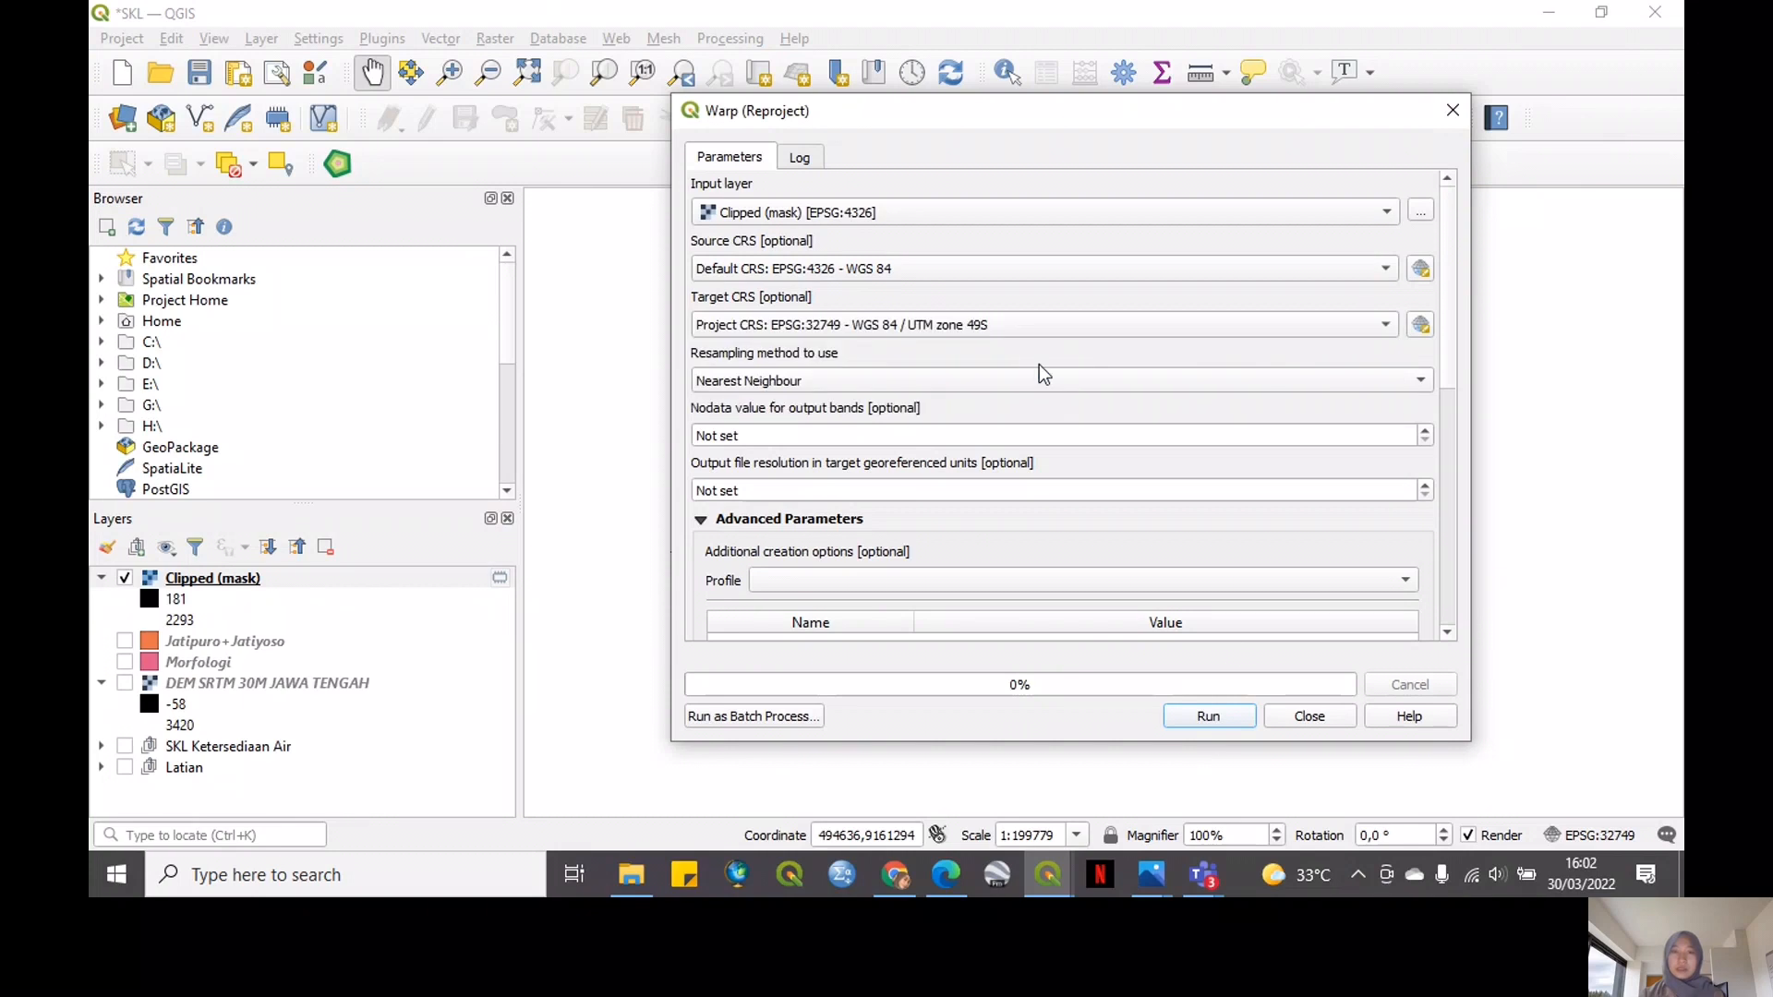
pyautogui.click(1201, 717)
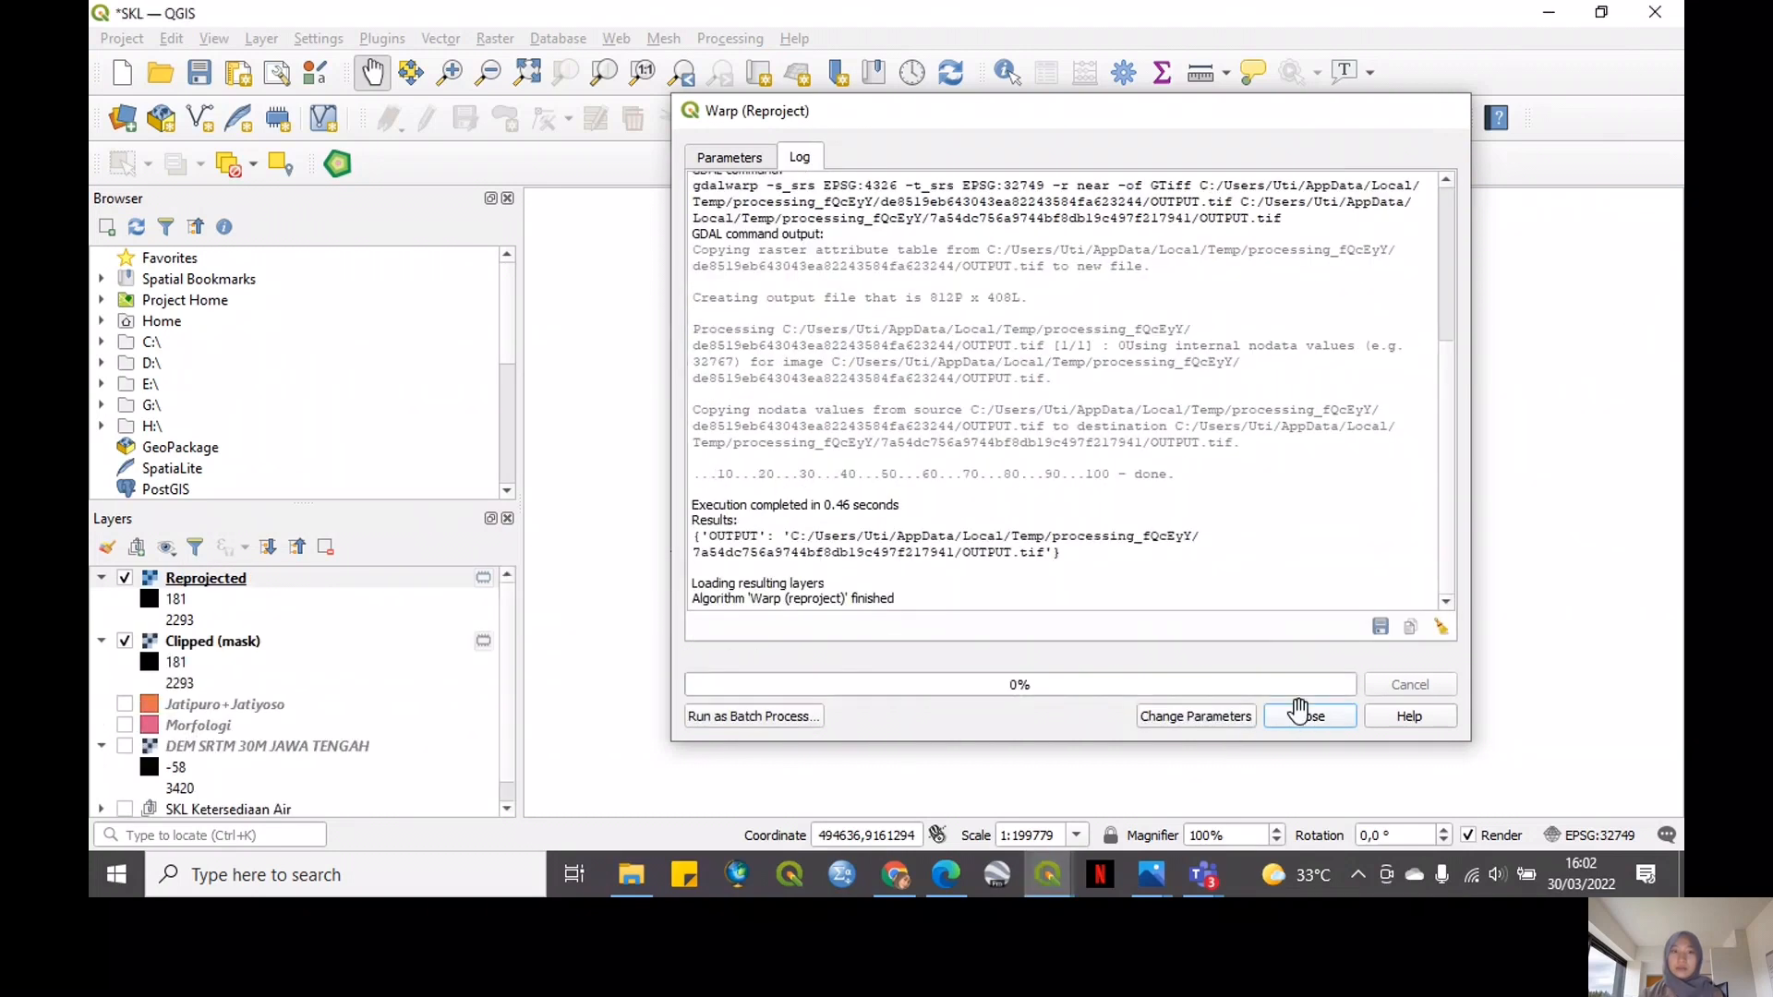
pyautogui.click(1308, 716)
pyautogui.click(125, 641)
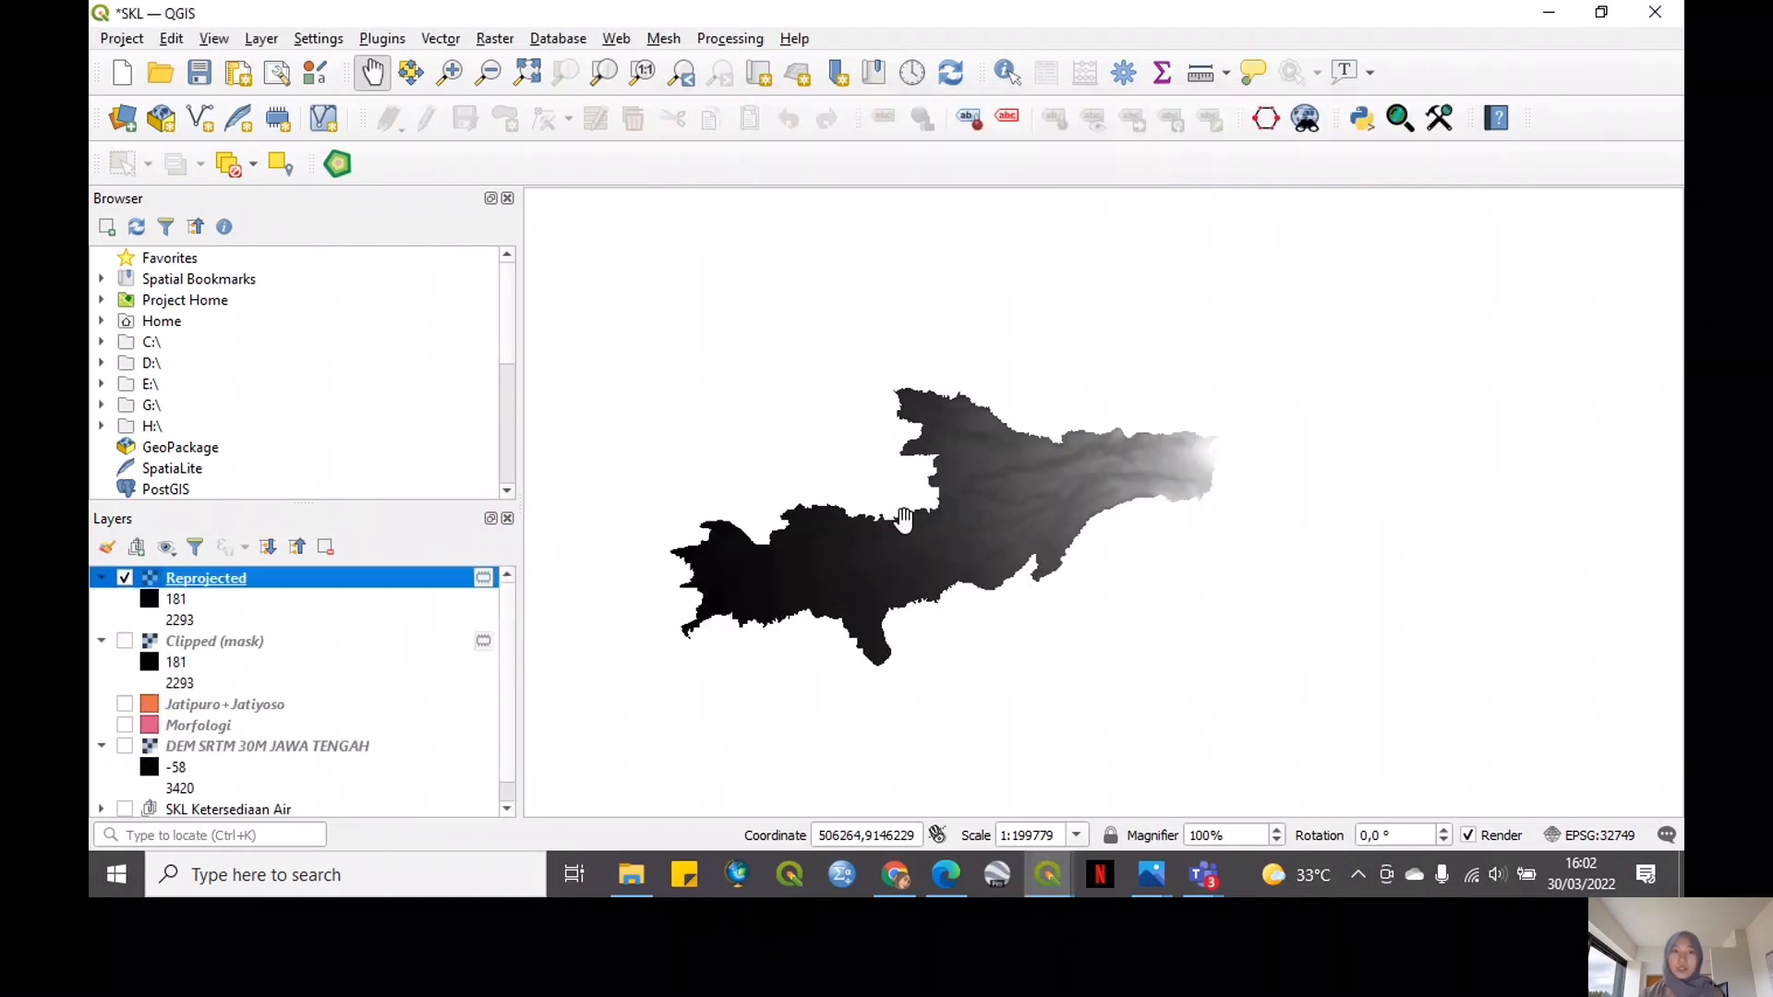
# Run the Slope analysis on the Reprojected raster with slope expressed as percent, and hide the Reprojected layer
pyautogui.click(499, 39)
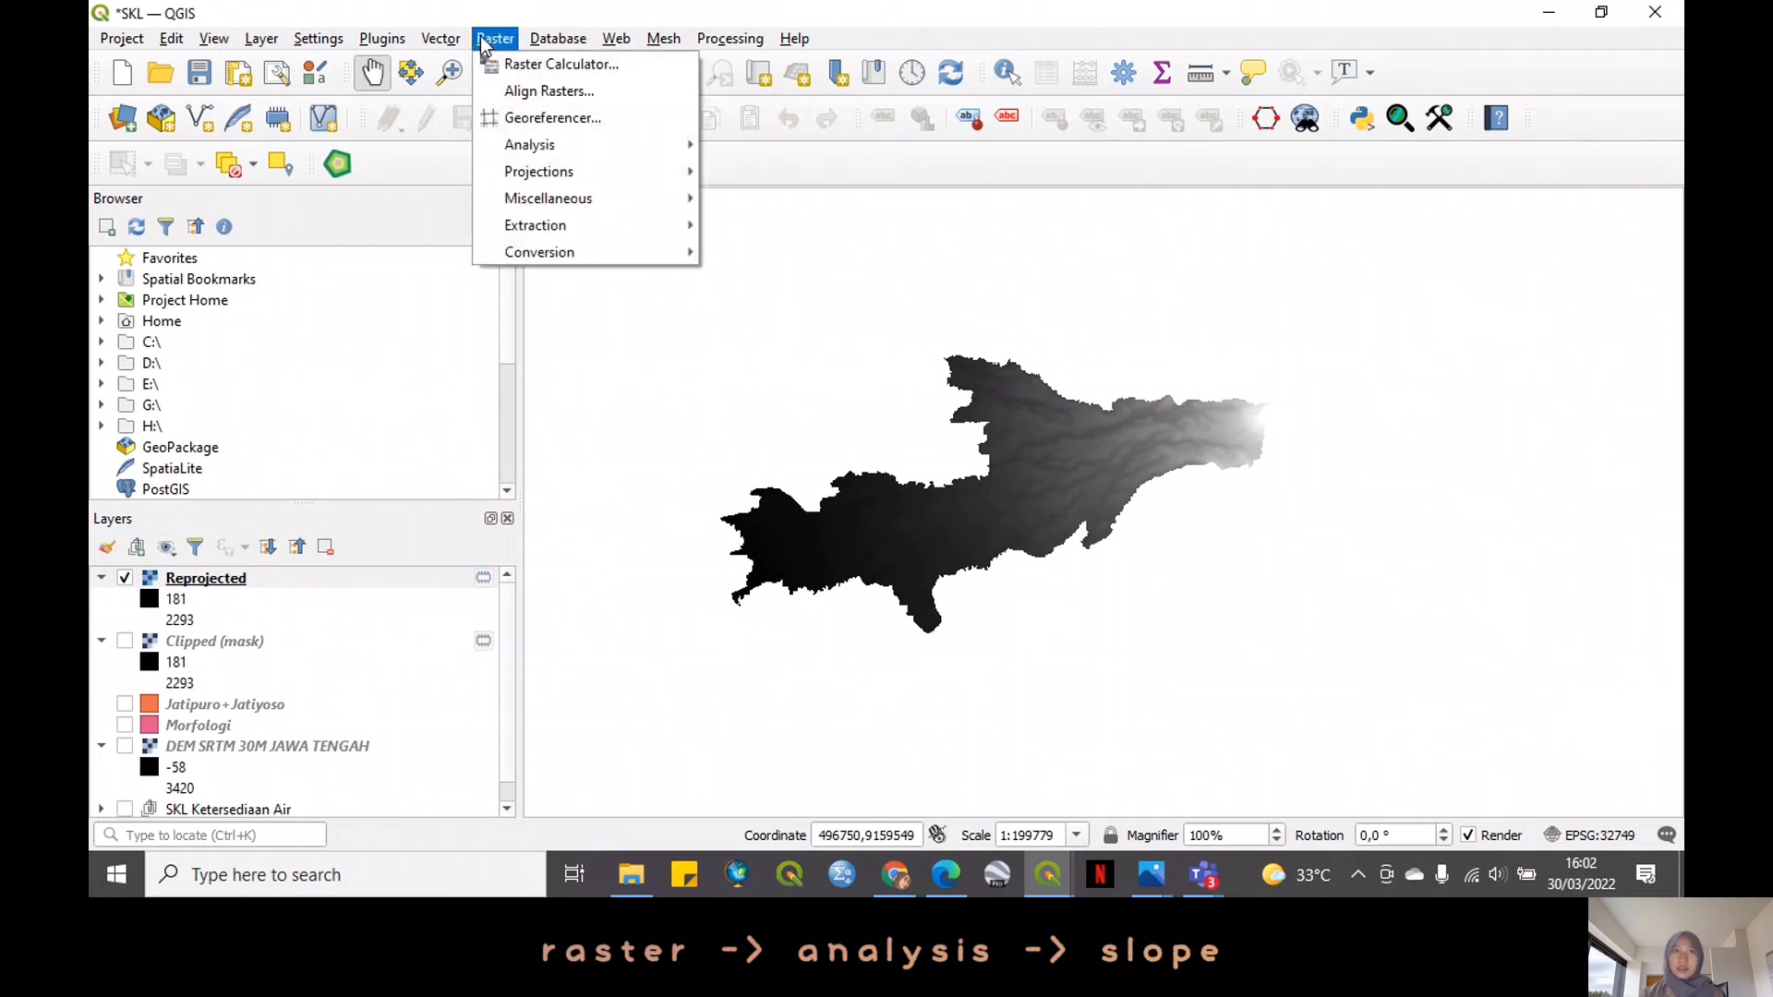
pyautogui.moveTo(556, 145)
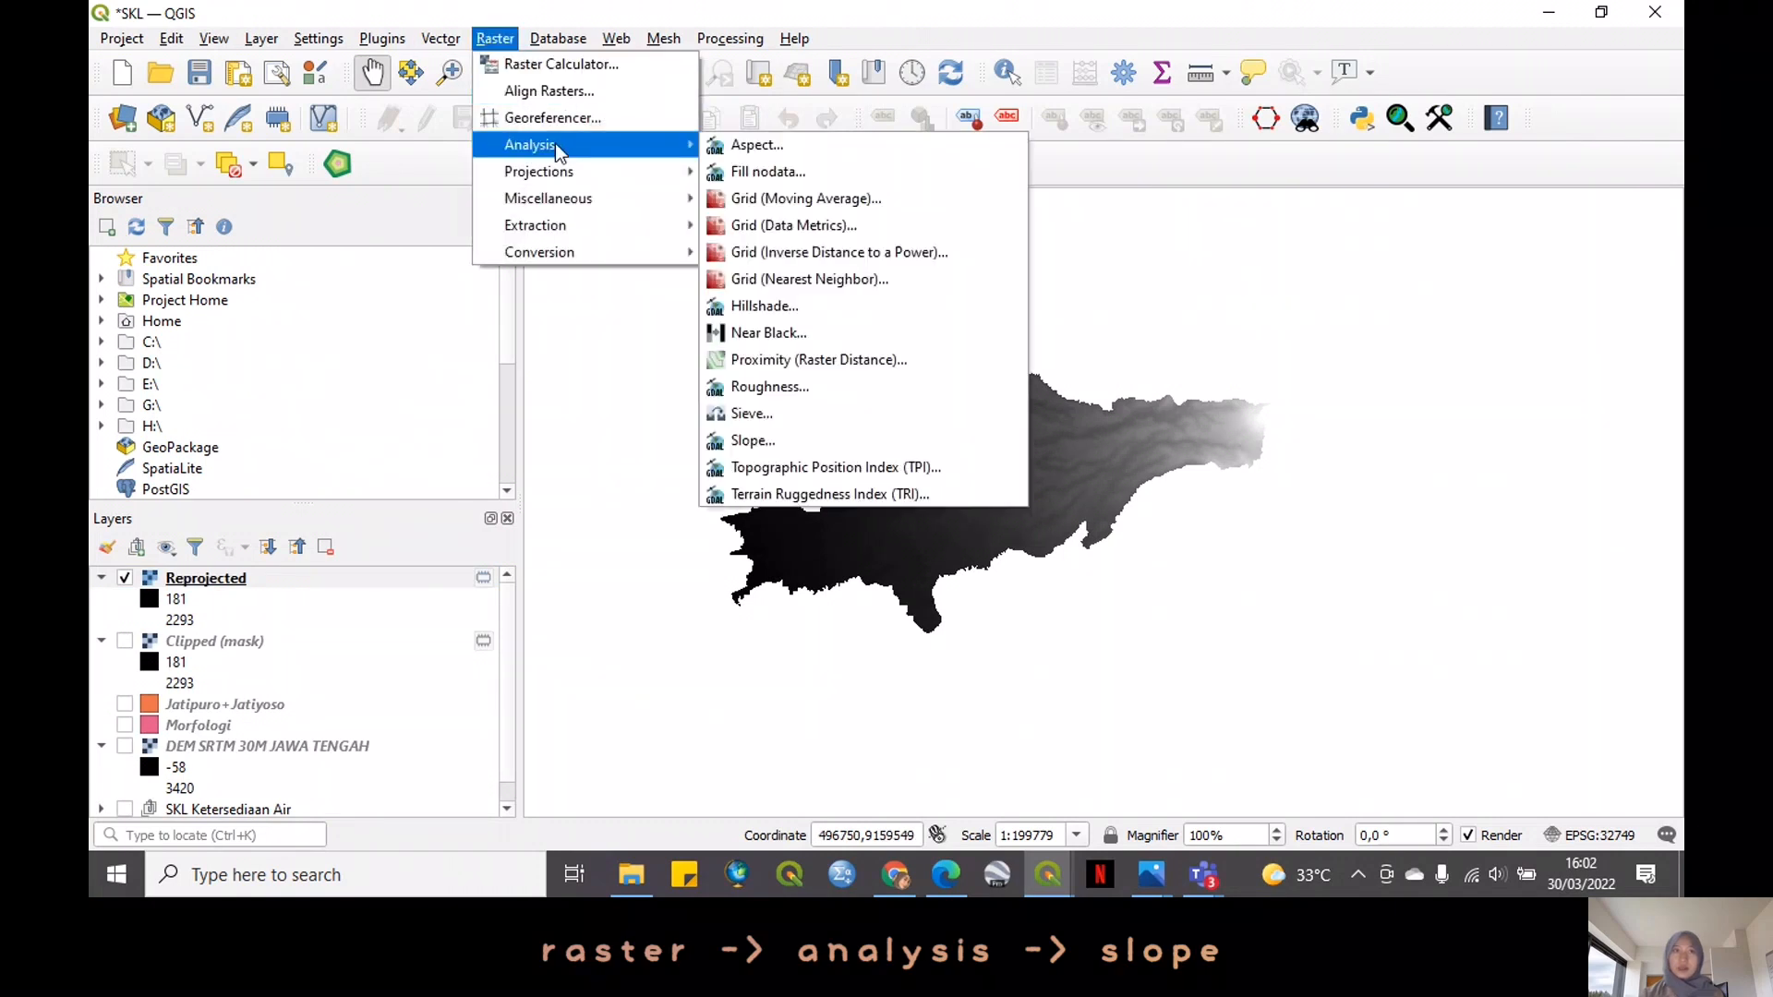
pyautogui.click(787, 448)
pyautogui.moveTo(868, 120); pyautogui.dragTo(501, 97)
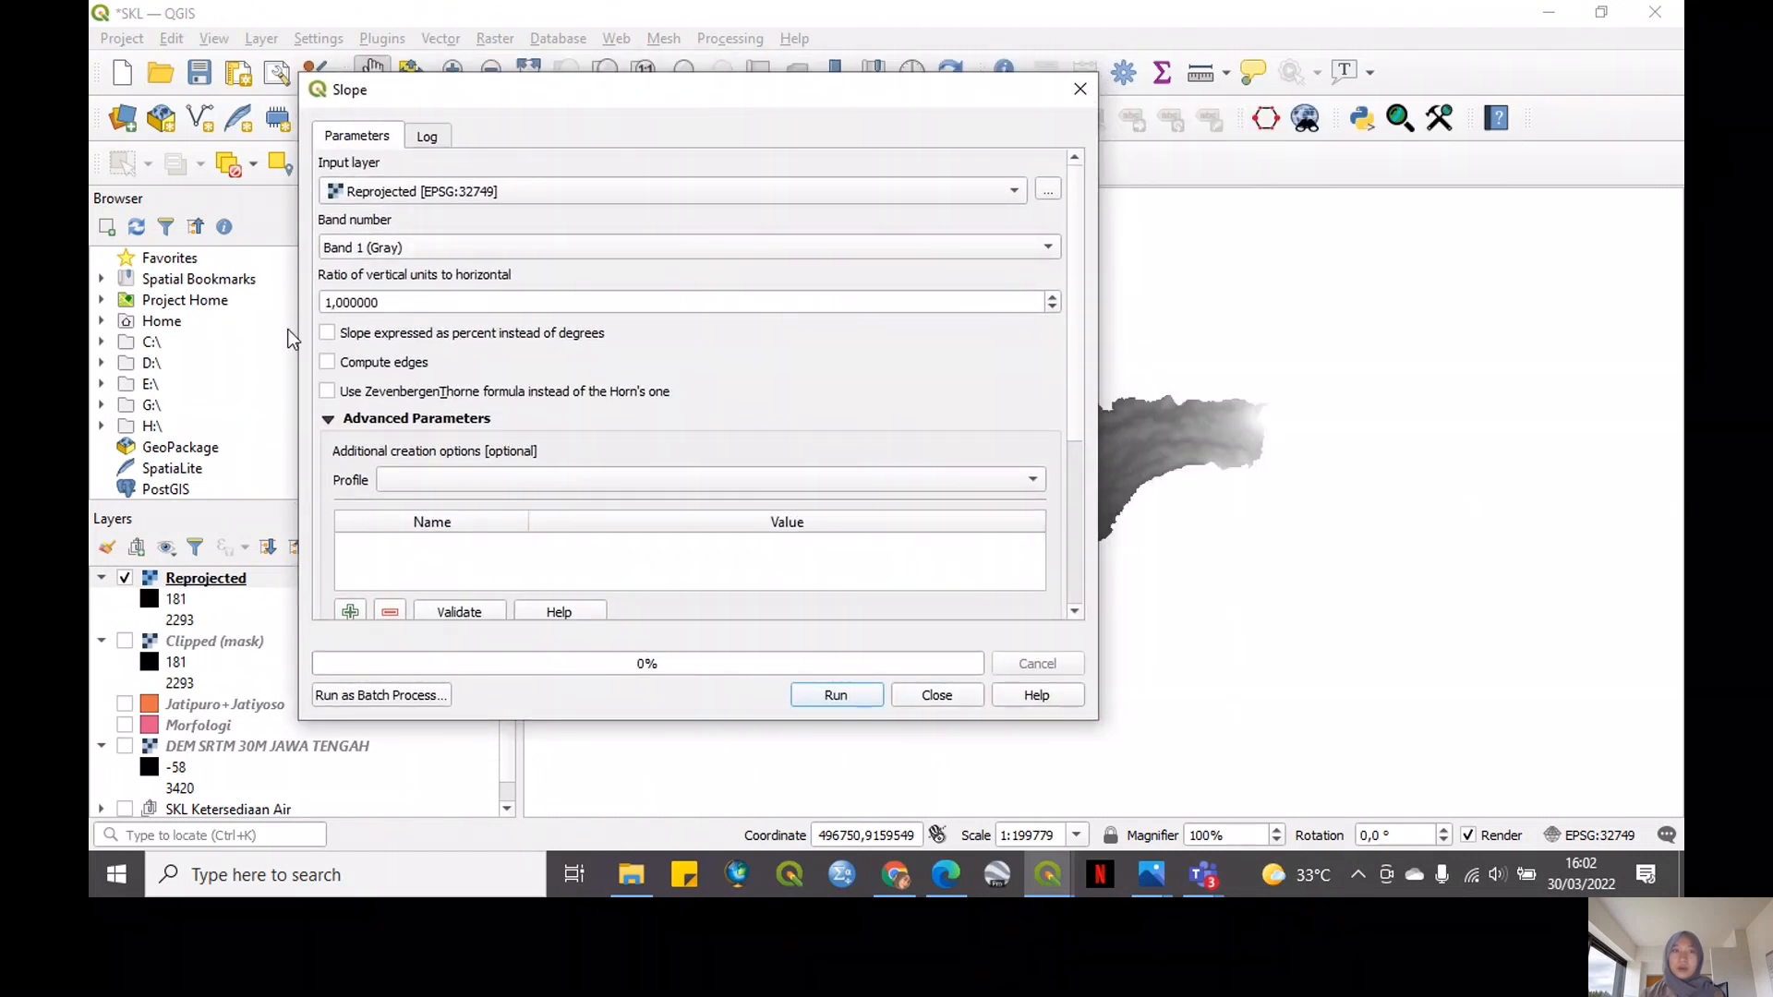
pyautogui.click(328, 335)
pyautogui.click(840, 694)
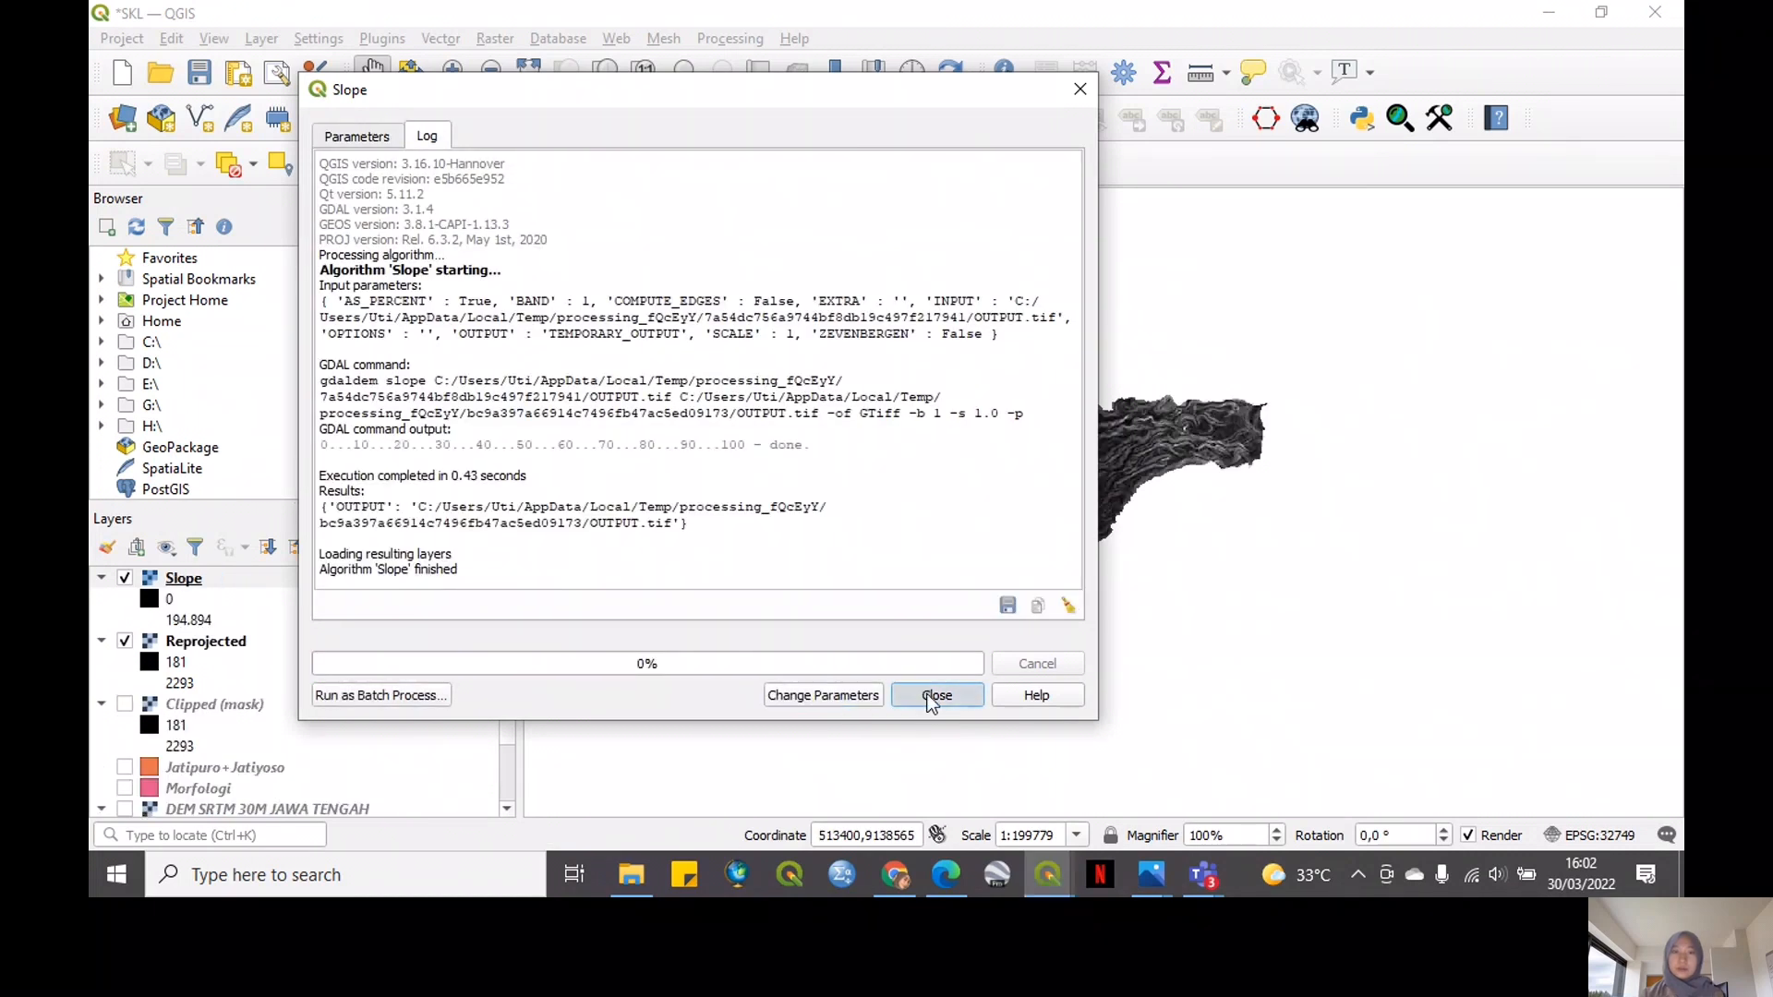
pyautogui.click(936, 695)
pyautogui.click(125, 641)
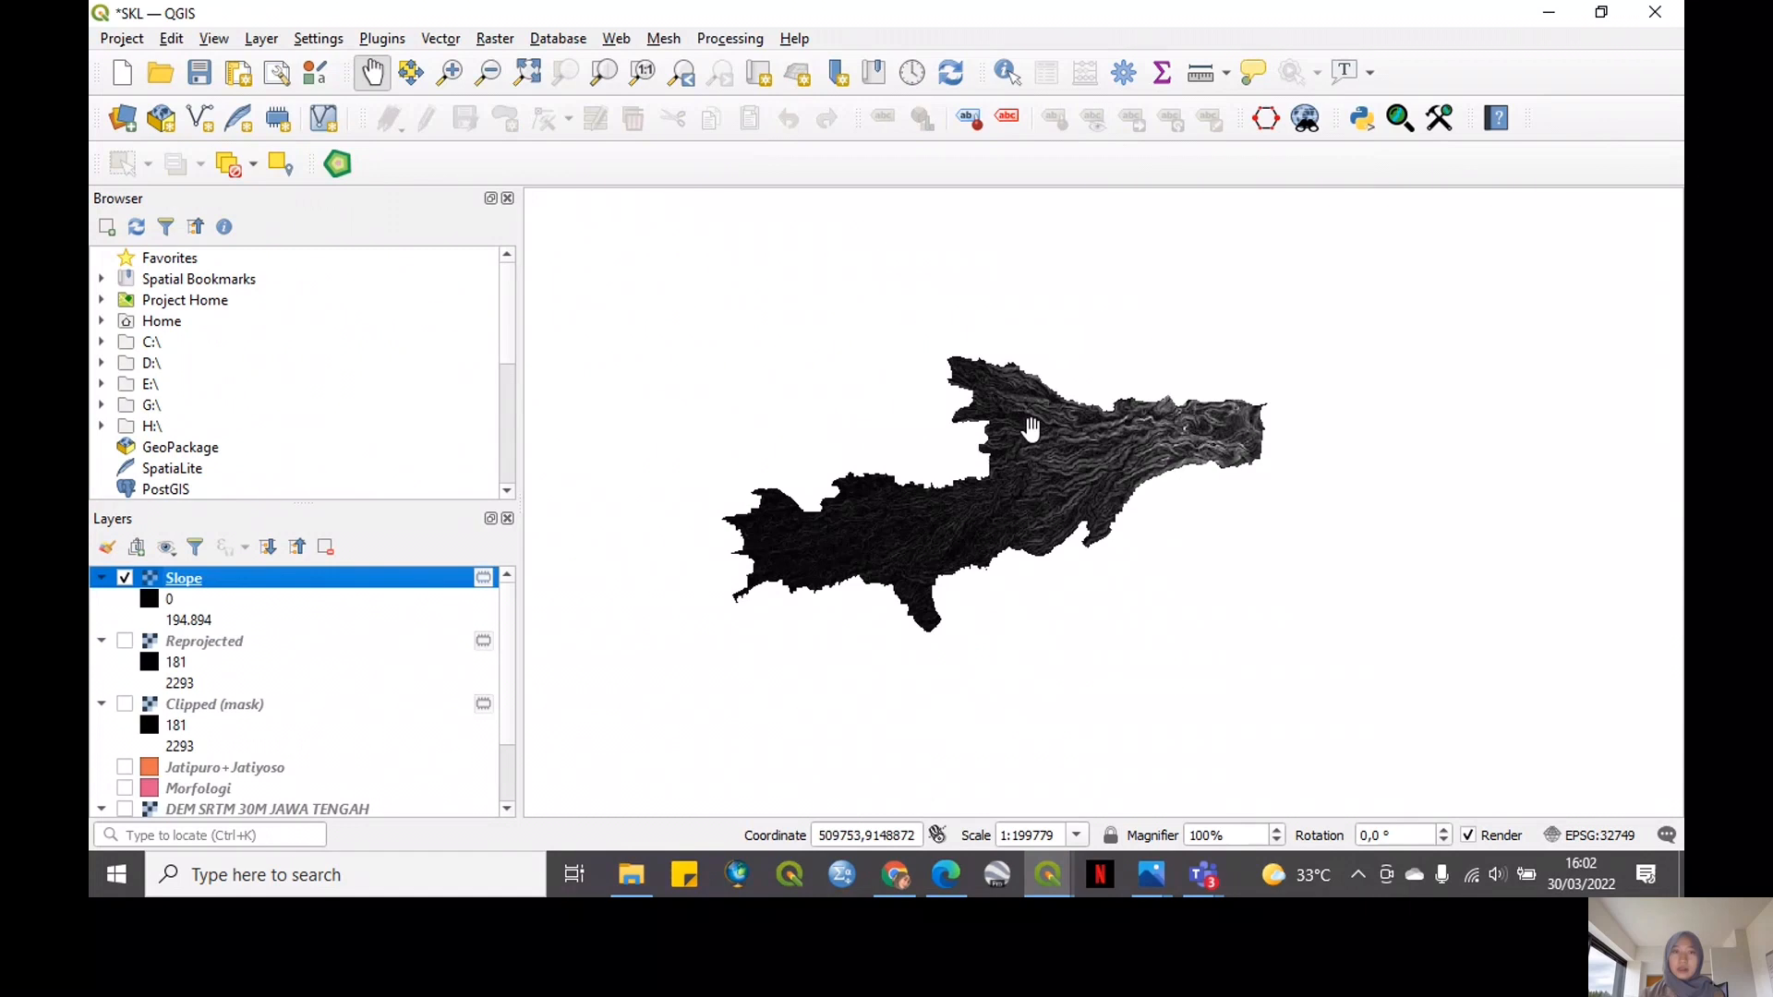
pyautogui.moveTo(1025, 472); pyautogui.dragTo(1032, 496)
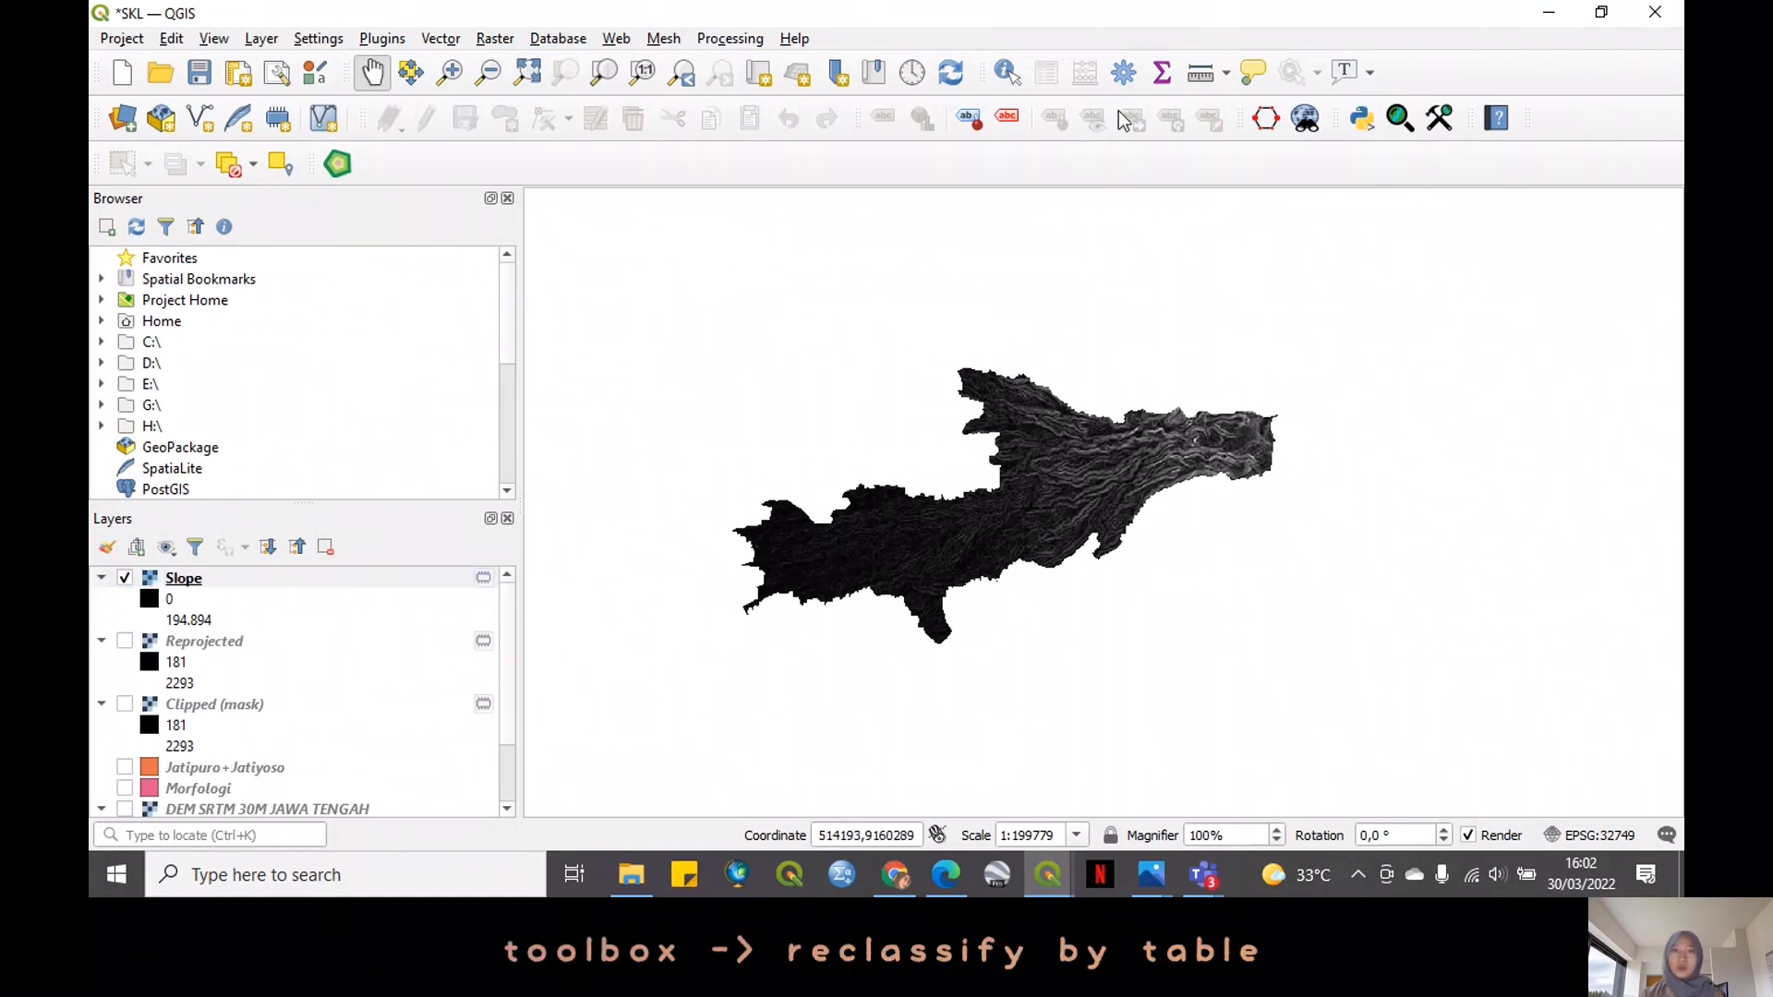
# Search the processing tools for "reclas" and open Reclassify by table for the Slope layer
pyautogui.click(1123, 72)
pyautogui.tripleClick(1187, 258)
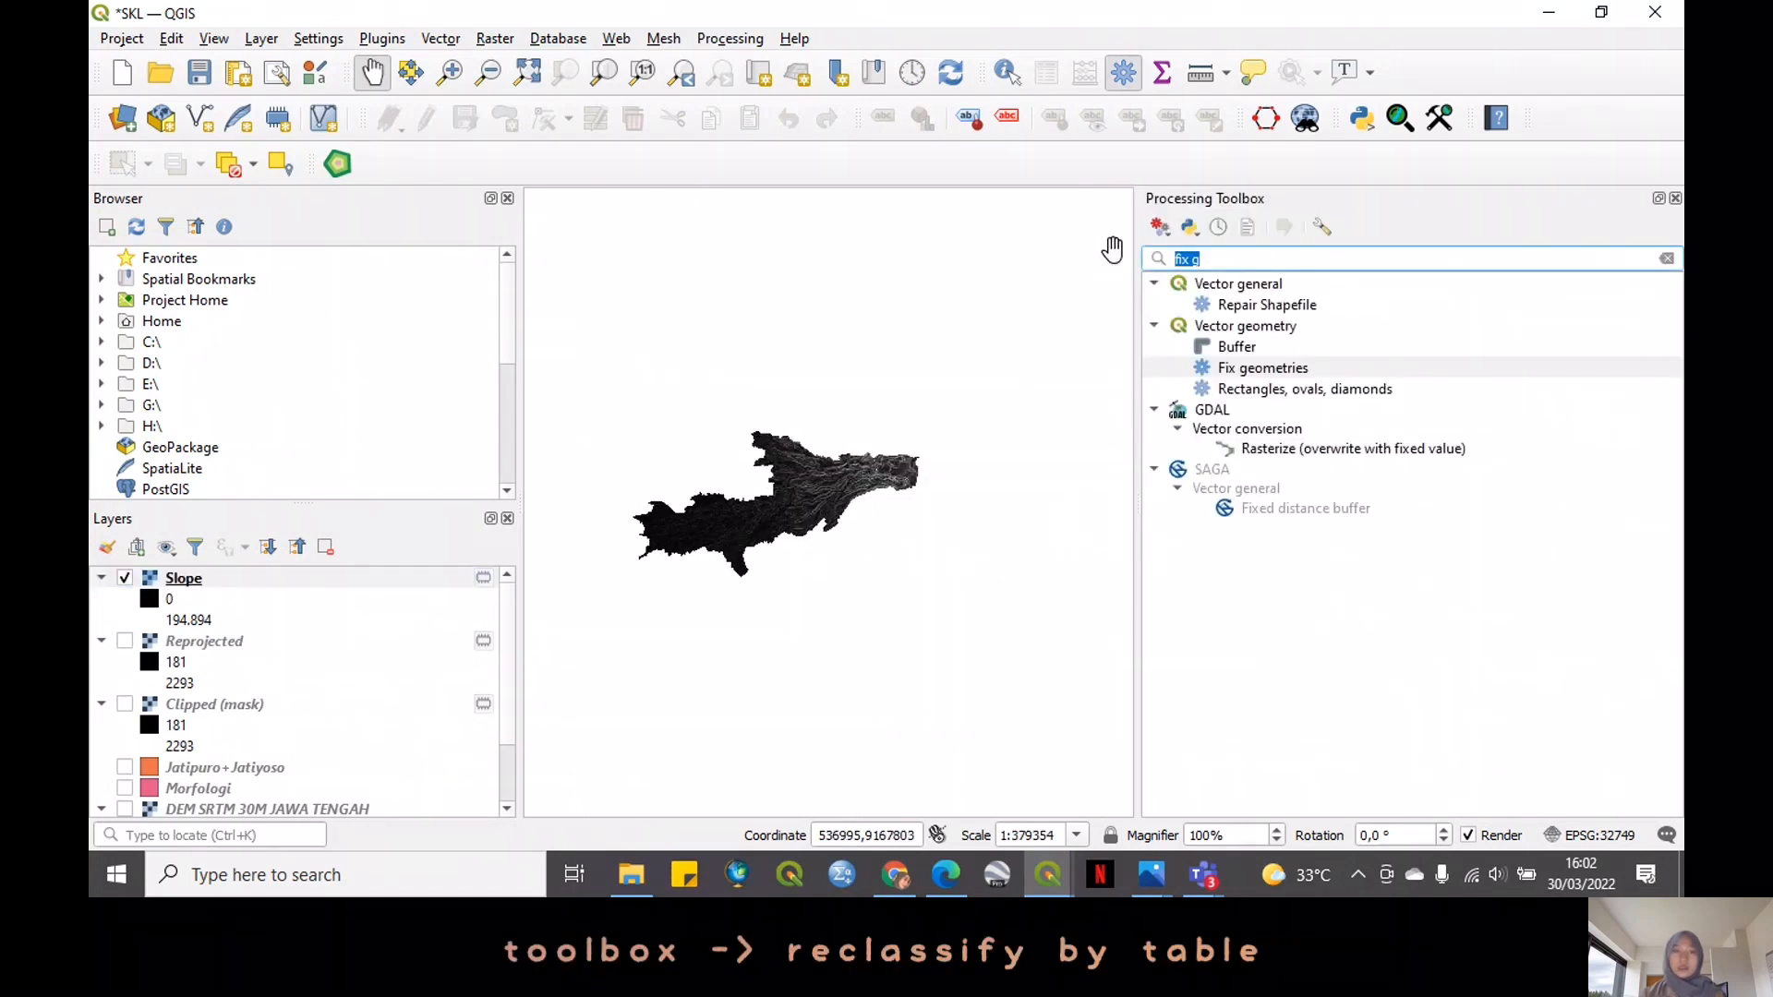
pyautogui.write('reclas')
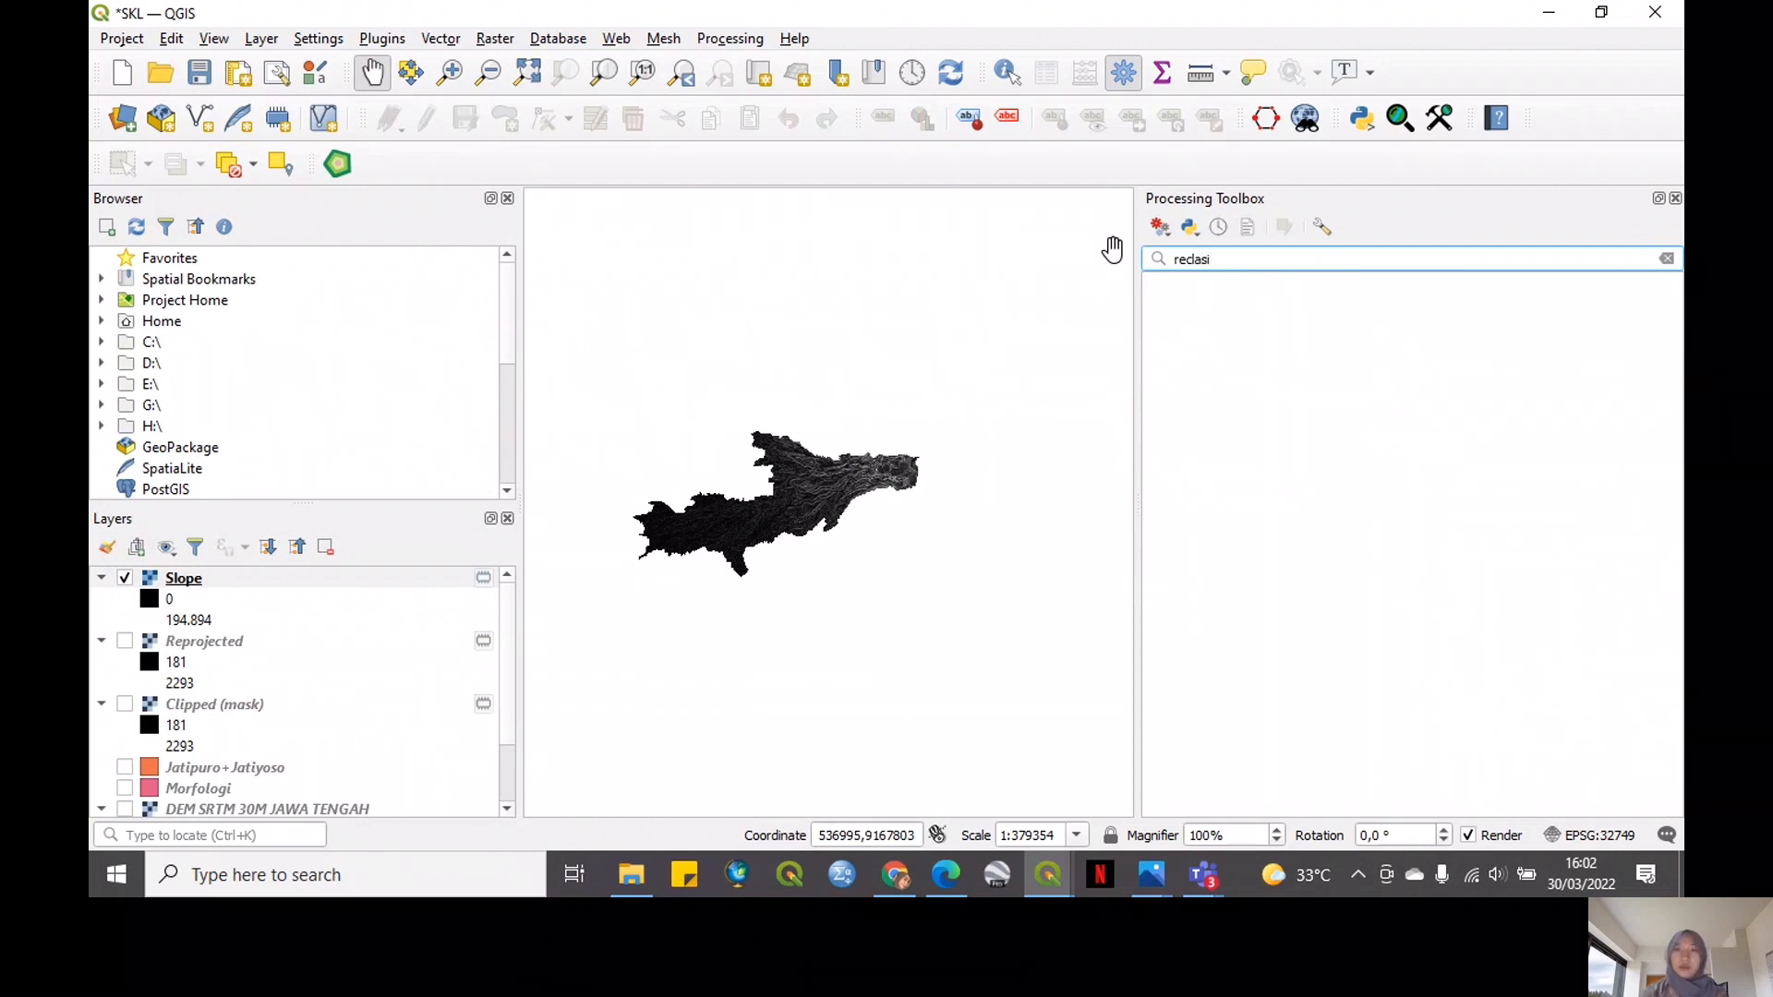
pyautogui.doubleClick(1291, 334)
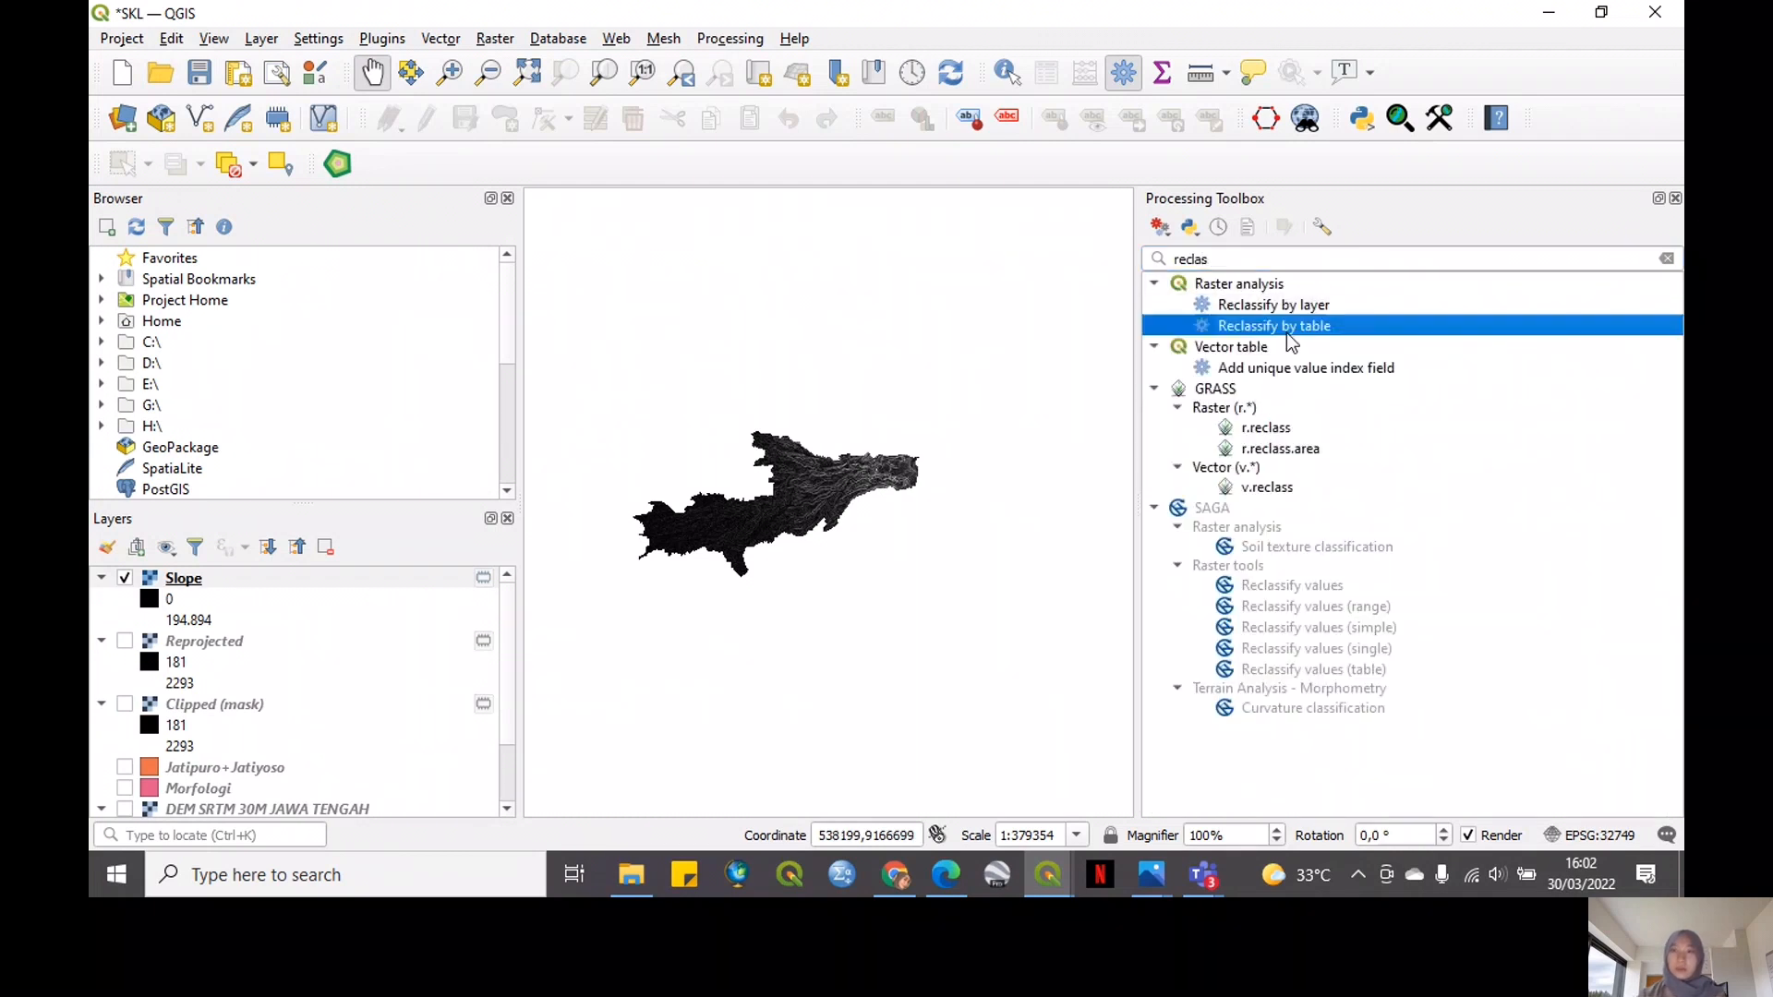
pyautogui.moveTo(657, 100); pyautogui.dragTo(779, 99)
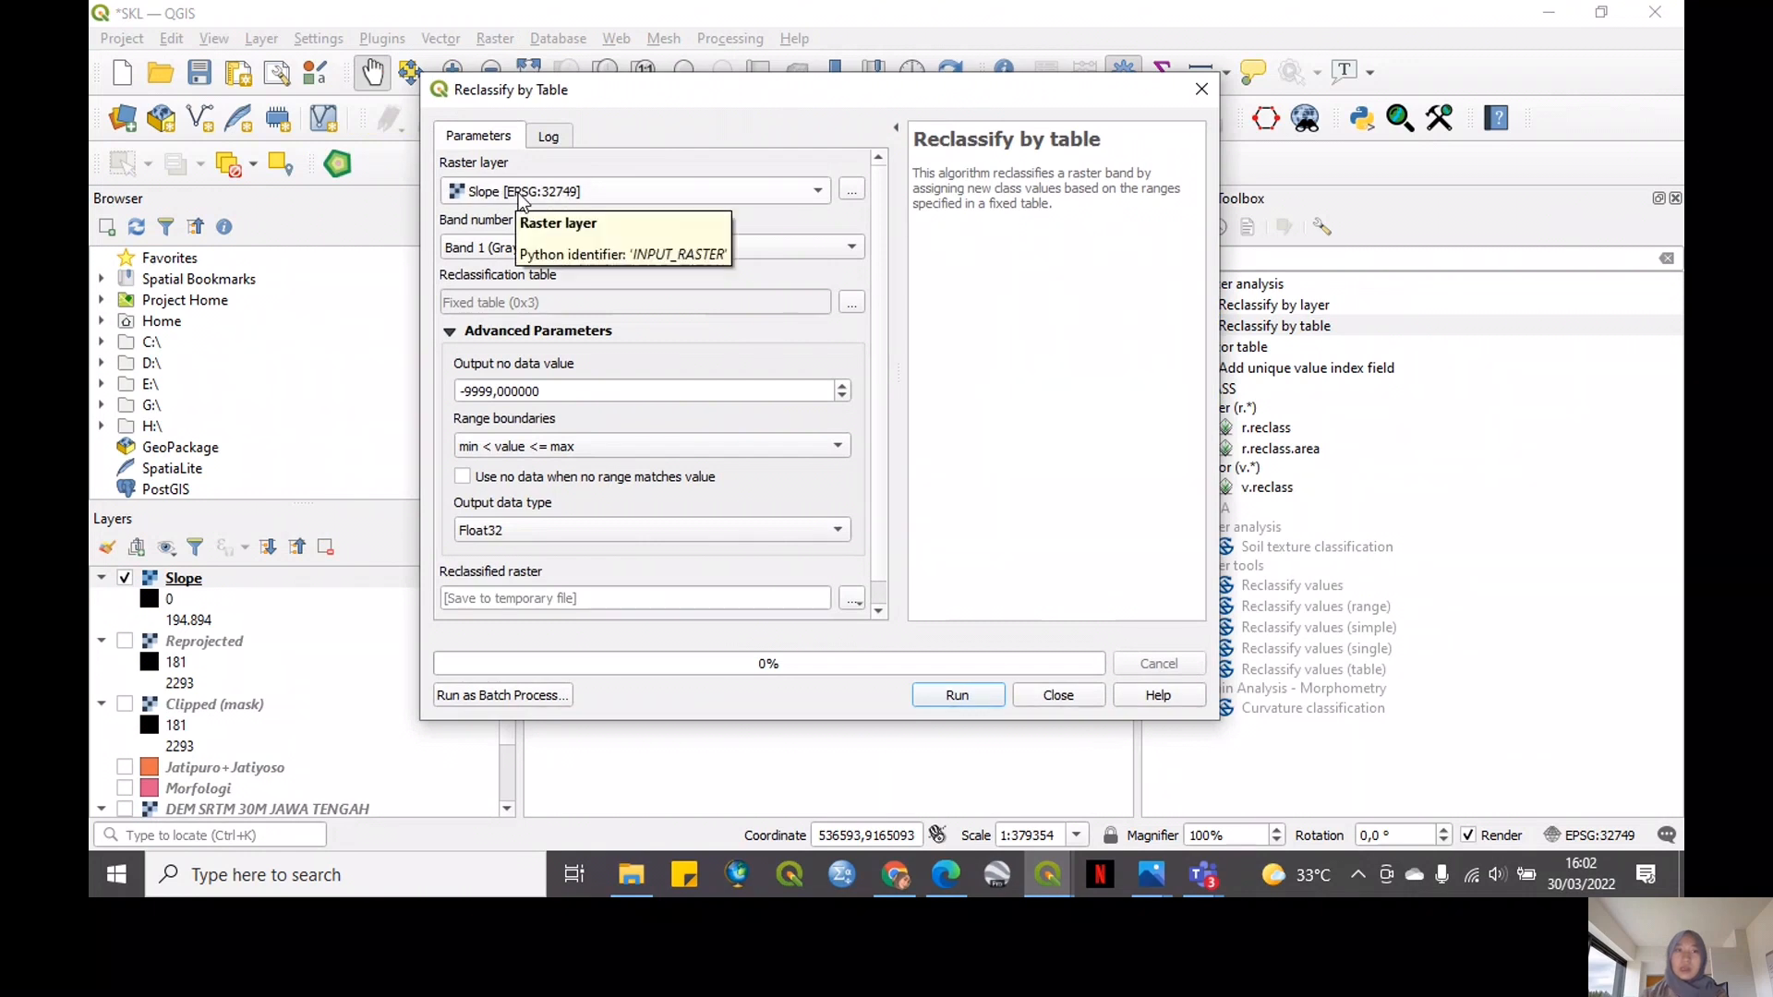
# Open the reclassification table and add five empty rows
pyautogui.click(854, 307)
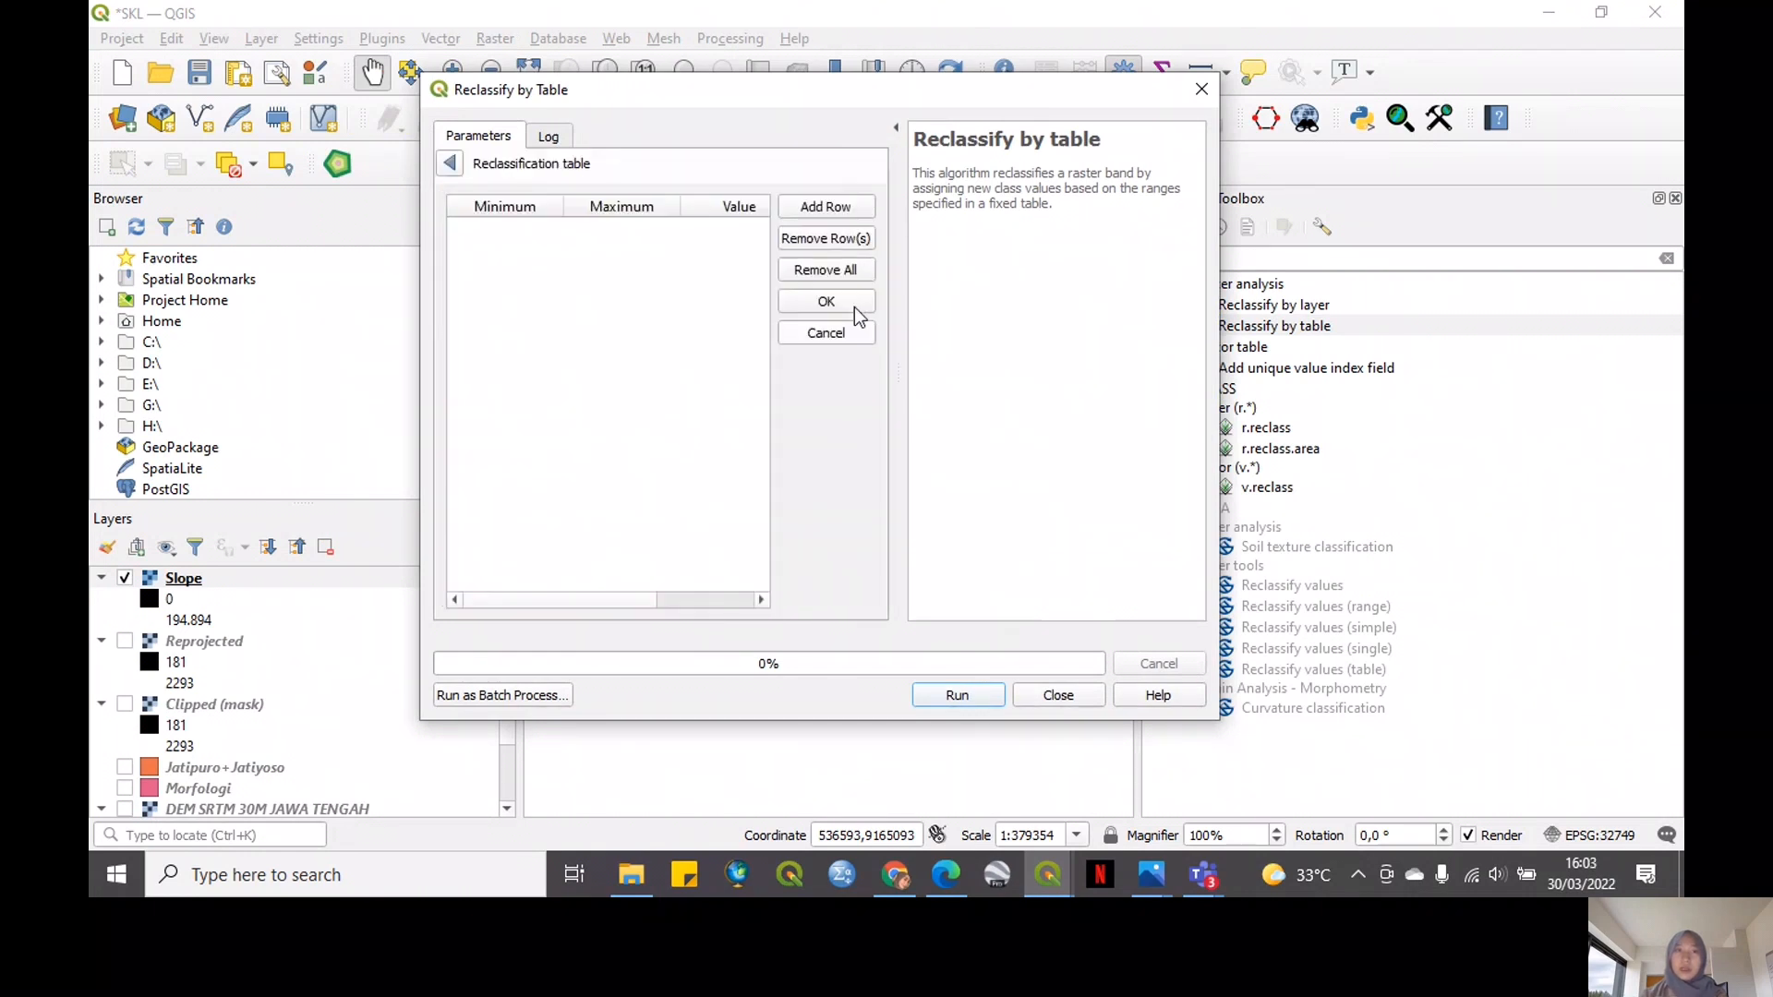
pyautogui.click(816, 214)
pyautogui.click(816, 214)
pyautogui.click(816, 214)
pyautogui.click(816, 214)
pyautogui.click(817, 214)
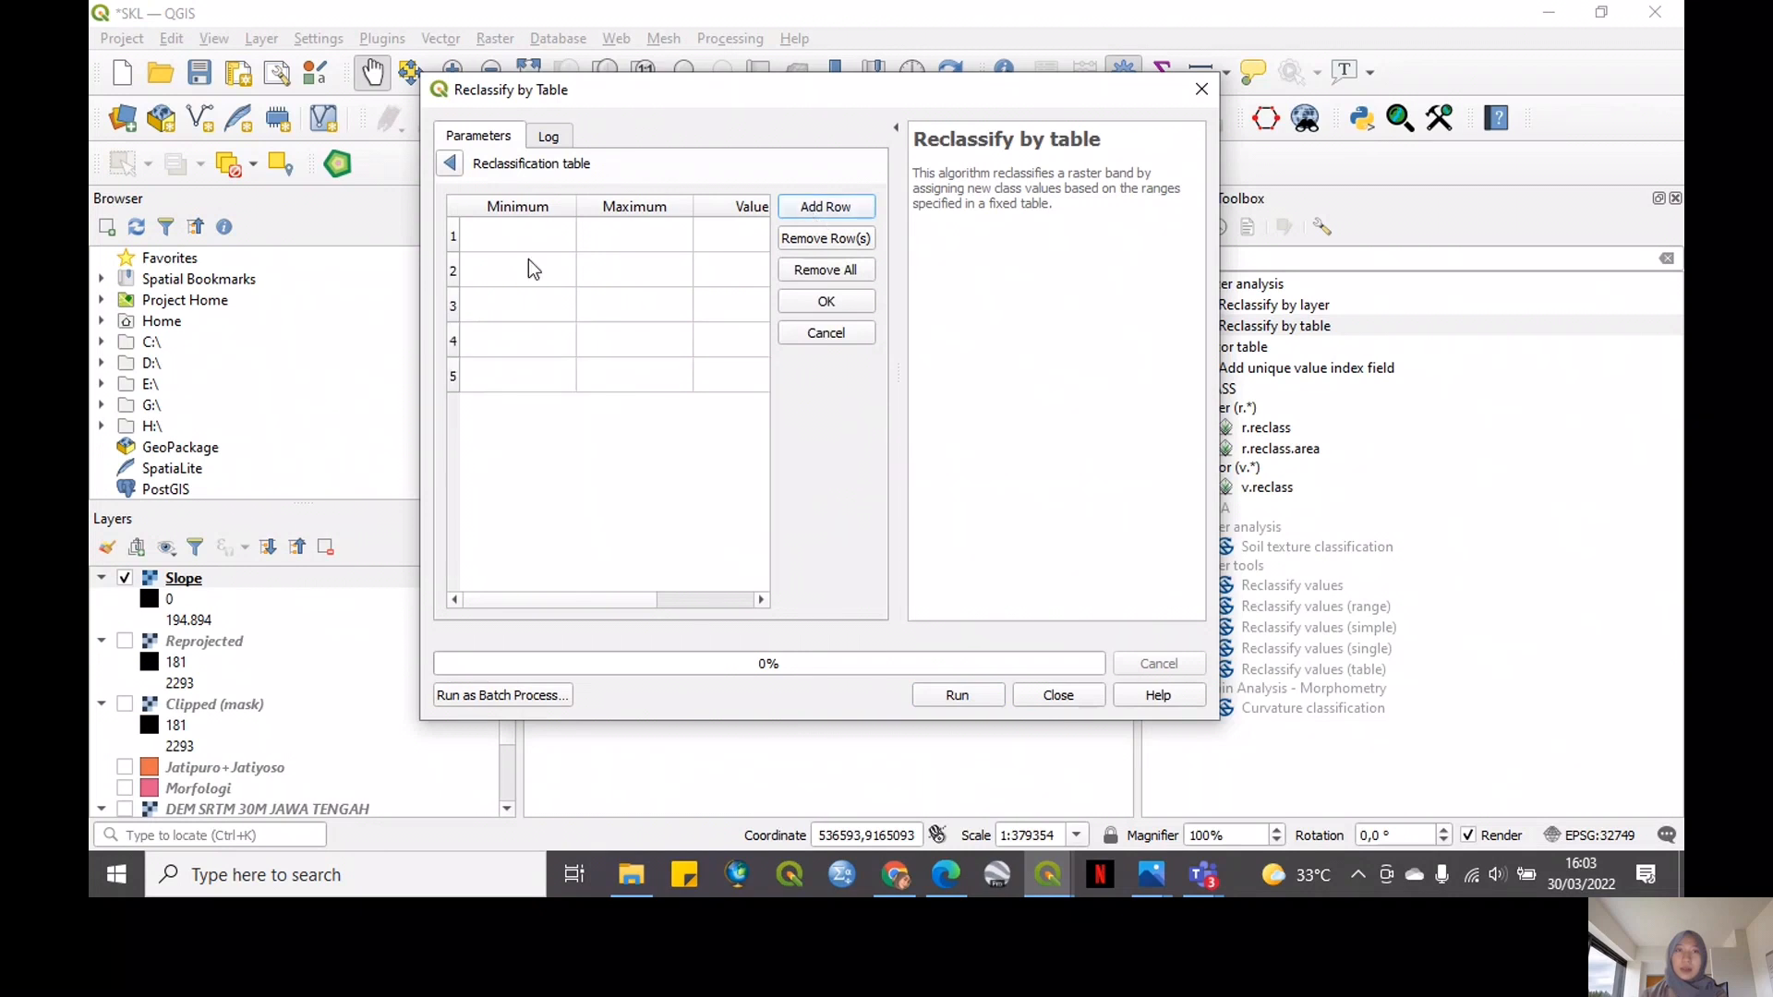
# Set the minimum and maximum of the first three rows to 0–2, 2–15 and 15–25
pyautogui.click(534, 240)
pyautogui.click(534, 236)
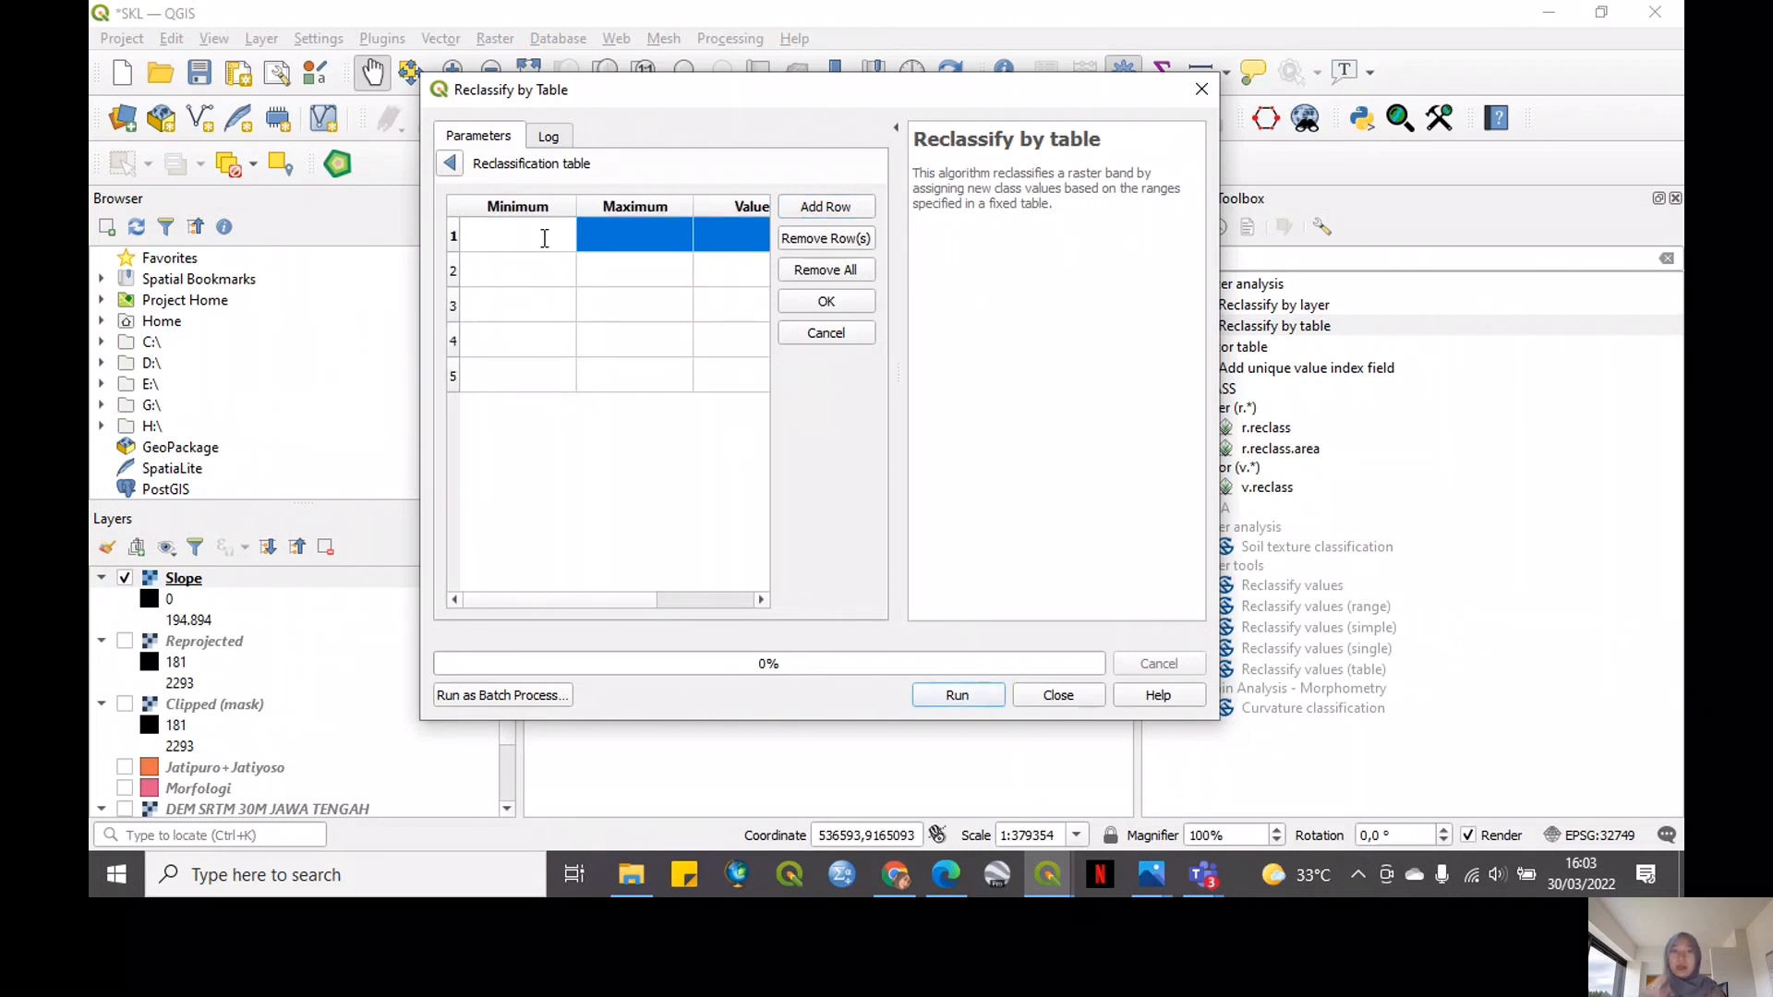
pyautogui.write('0')
pyautogui.click(606, 238)
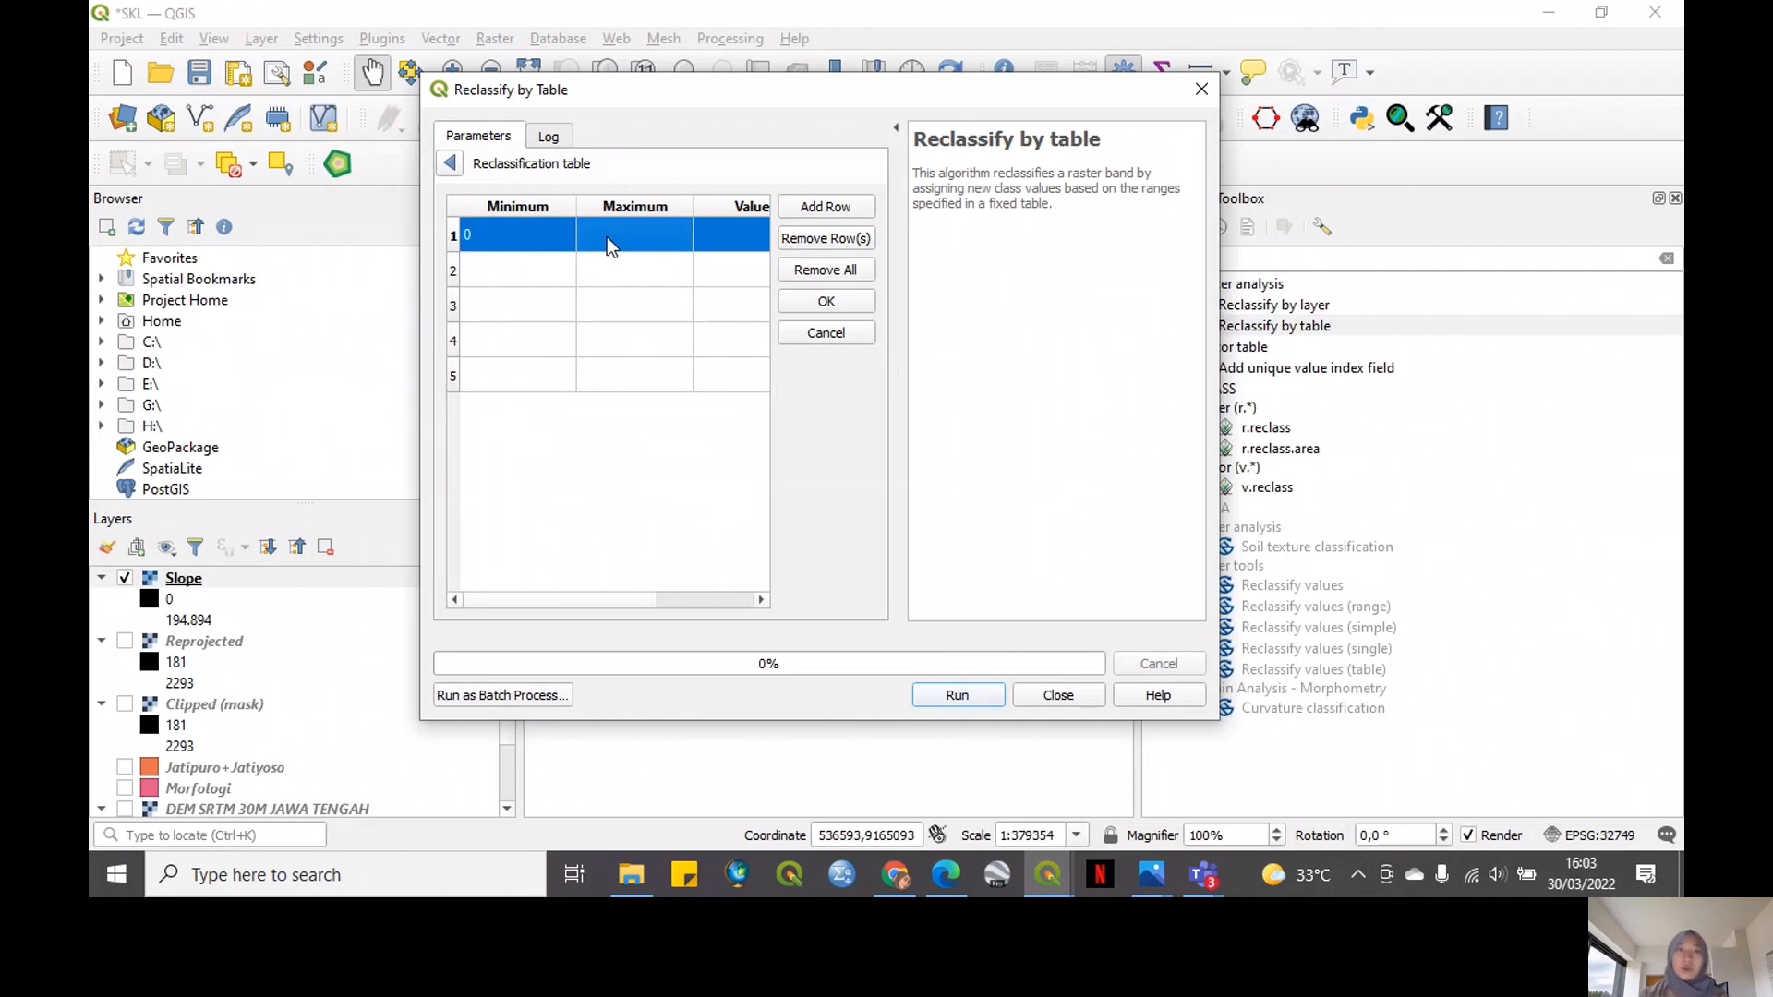
pyautogui.click(521, 269)
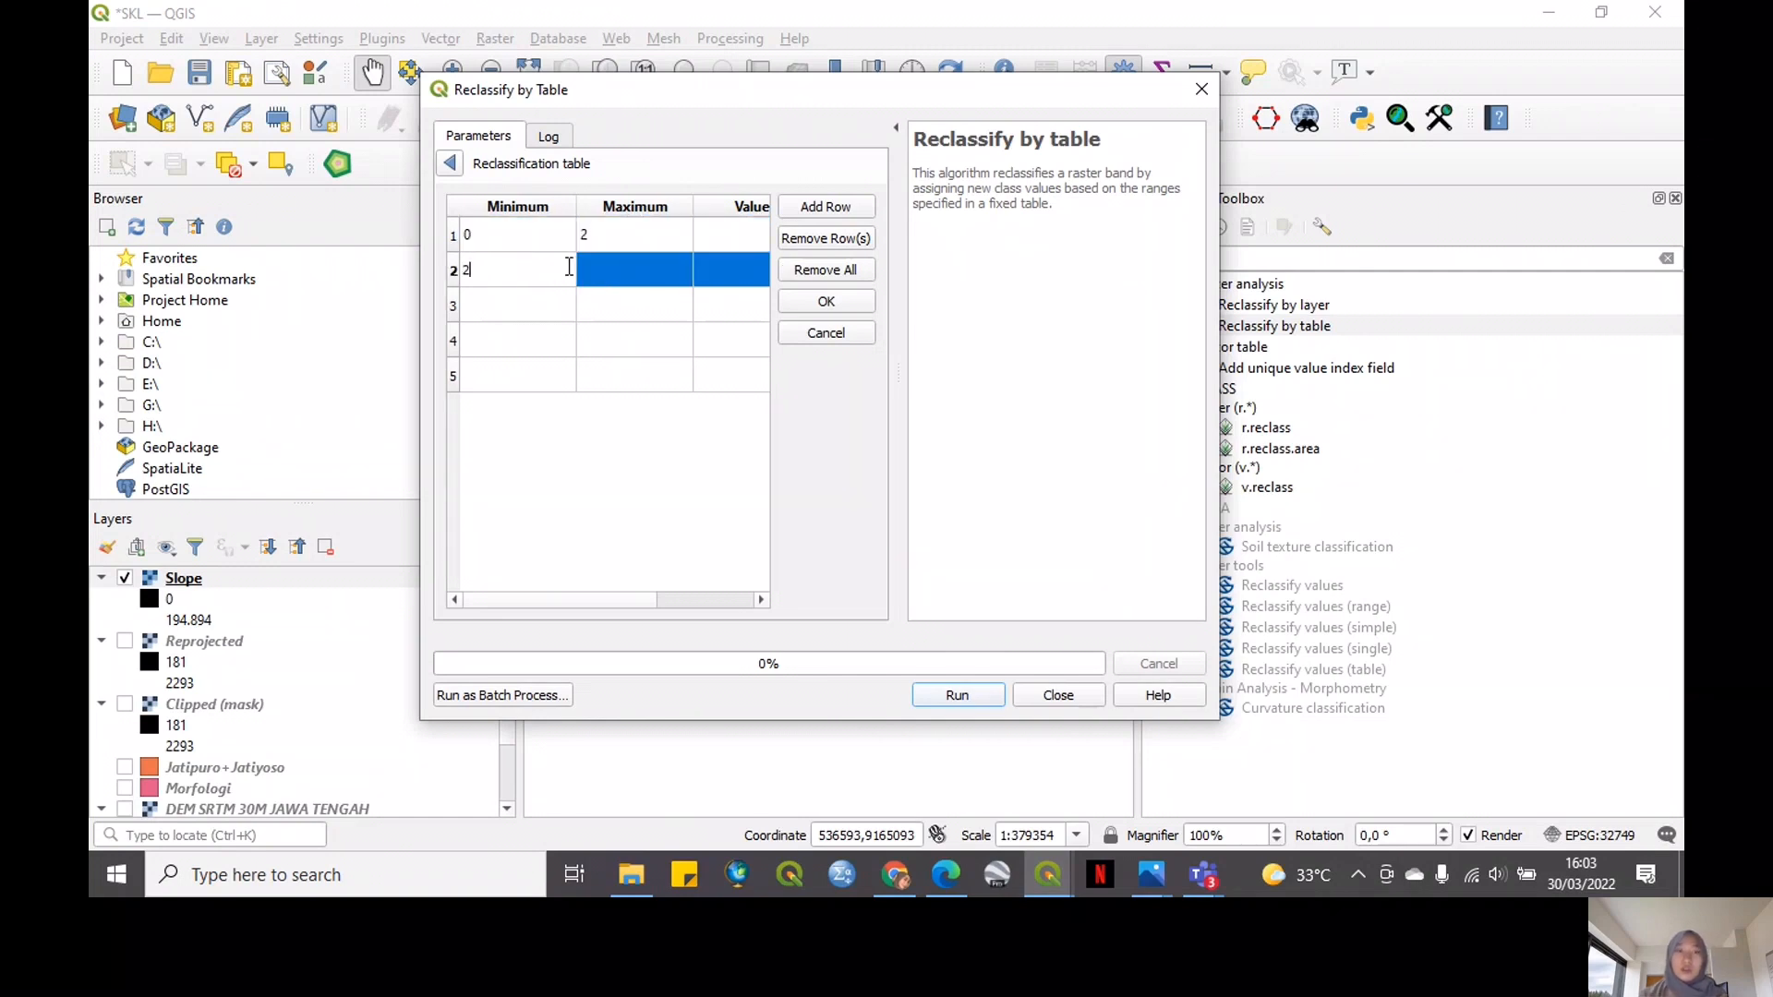
pyautogui.click(608, 269)
pyautogui.write('15')
pyautogui.click(538, 303)
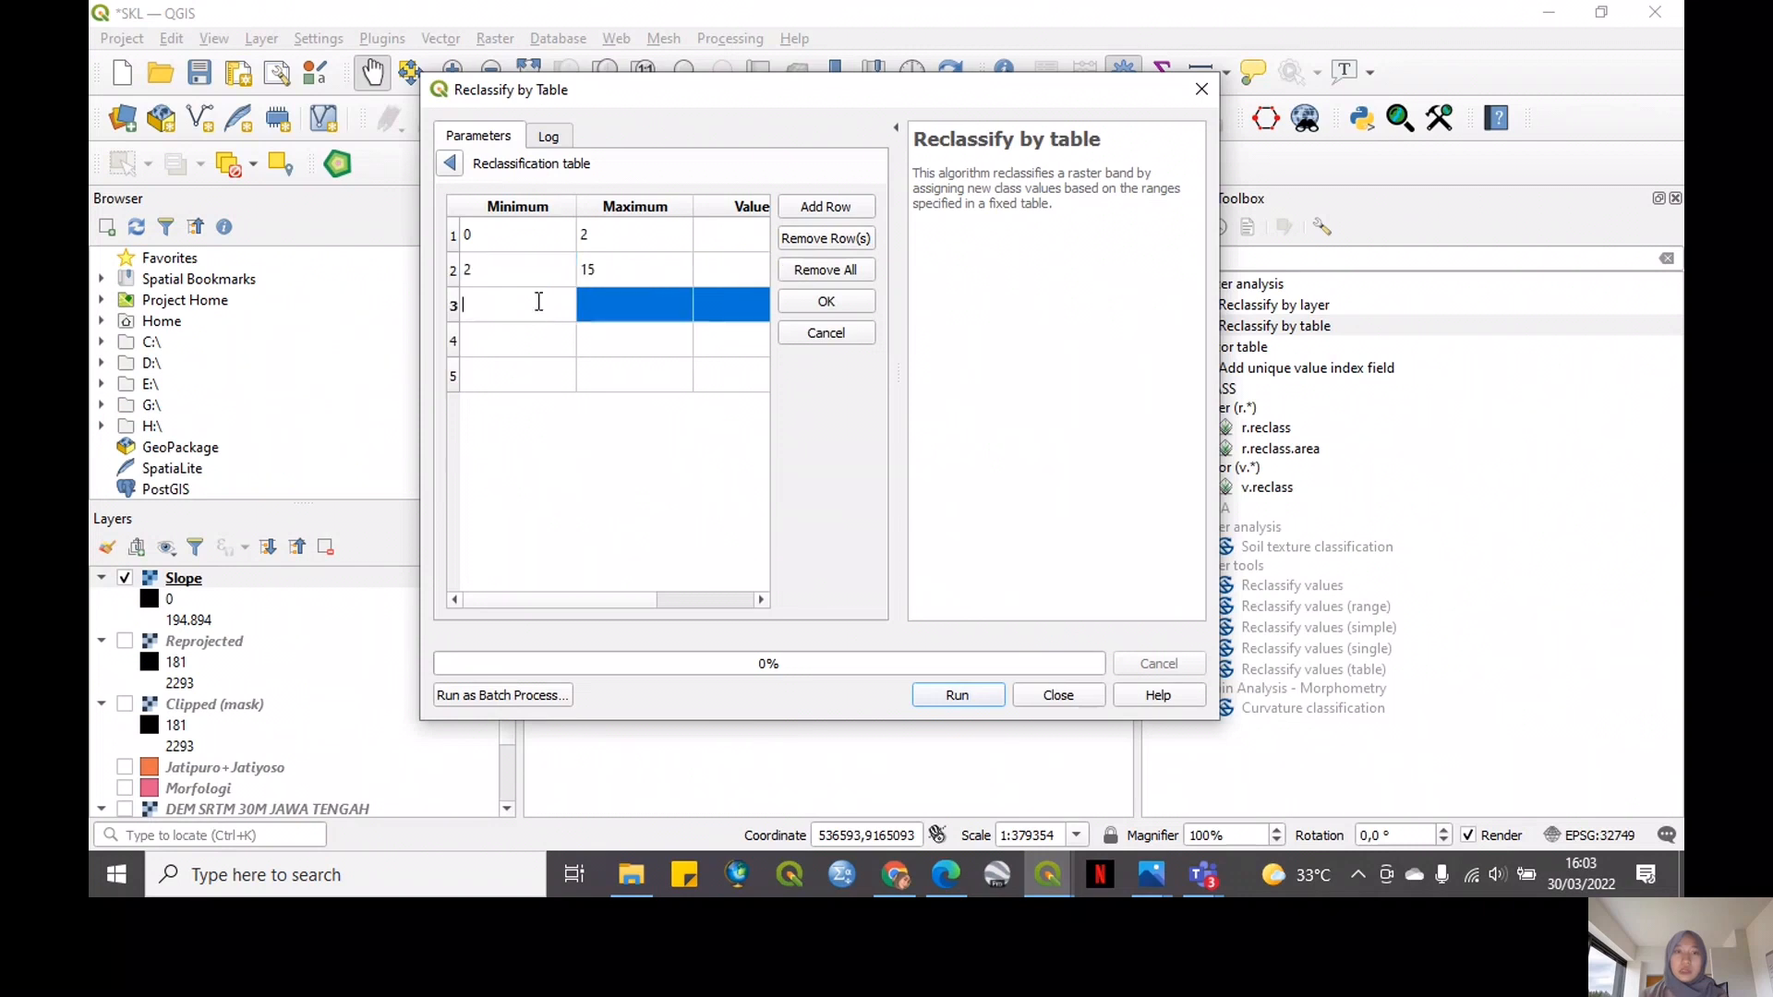
pyautogui.click(595, 305)
pyautogui.write('25')
# Set the minimum and maximum of rows four and five to 25–40 and 40–200
pyautogui.click(538, 346)
pyautogui.write('25')
pyautogui.click(611, 327)
pyautogui.write('4')
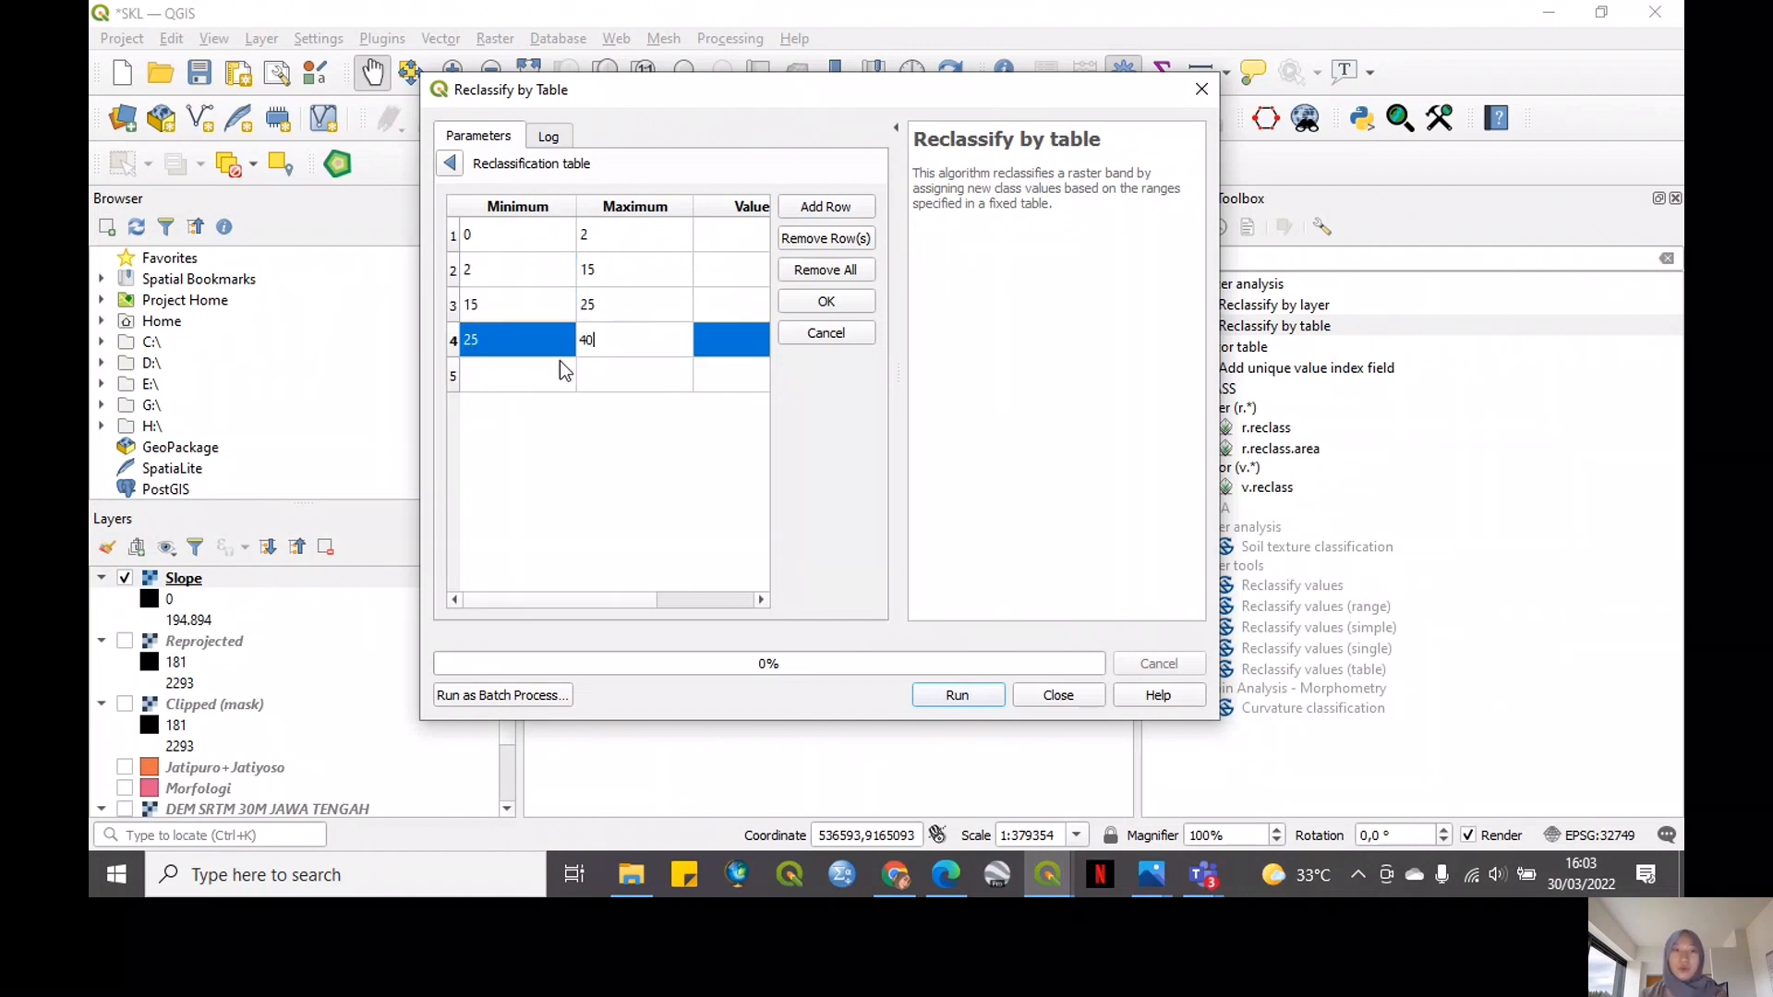
pyautogui.write('0')
pyautogui.click(533, 384)
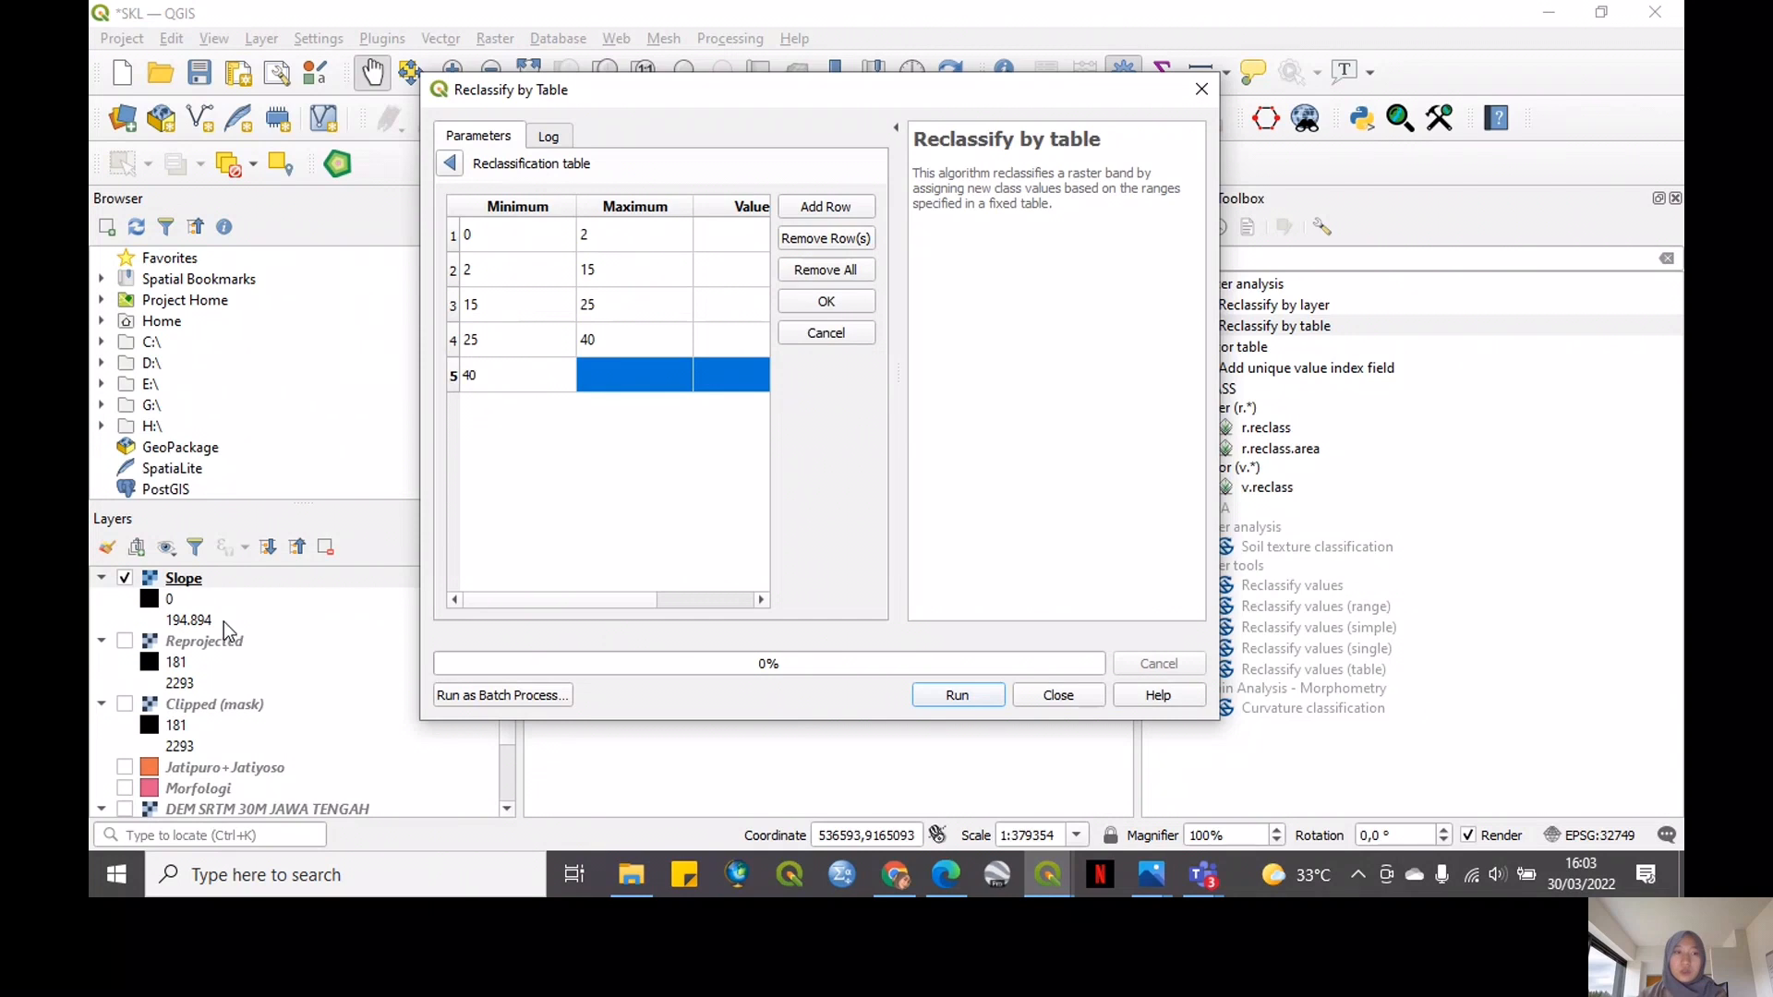
pyautogui.click(624, 375)
pyautogui.write('200')
# Assign the class values 5, 4, 3, 2 and 1 to rows one through five and accept the reclassification table
pyautogui.click(722, 231)
pyautogui.write('5')
pyautogui.click(738, 268)
pyautogui.write('4')
pyautogui.click(728, 304)
pyautogui.write('3')
pyautogui.click(727, 347)
pyautogui.write('2')
pyautogui.click(739, 372)
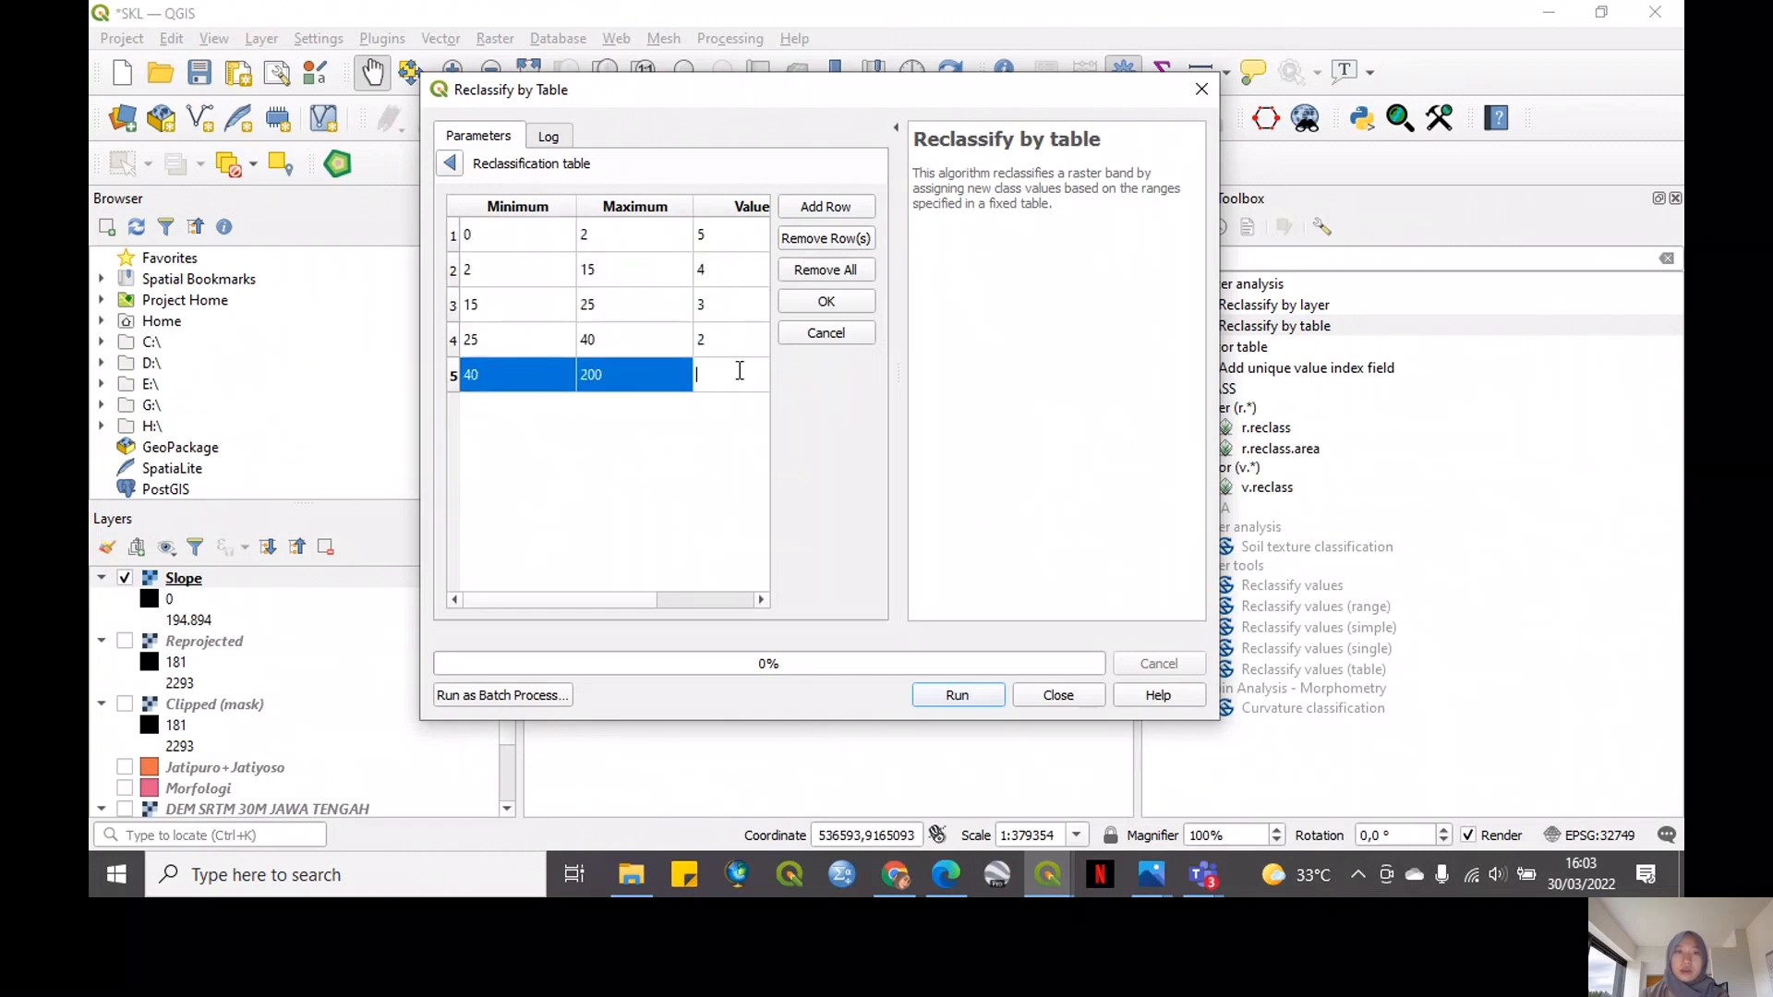
pyautogui.click(813, 305)
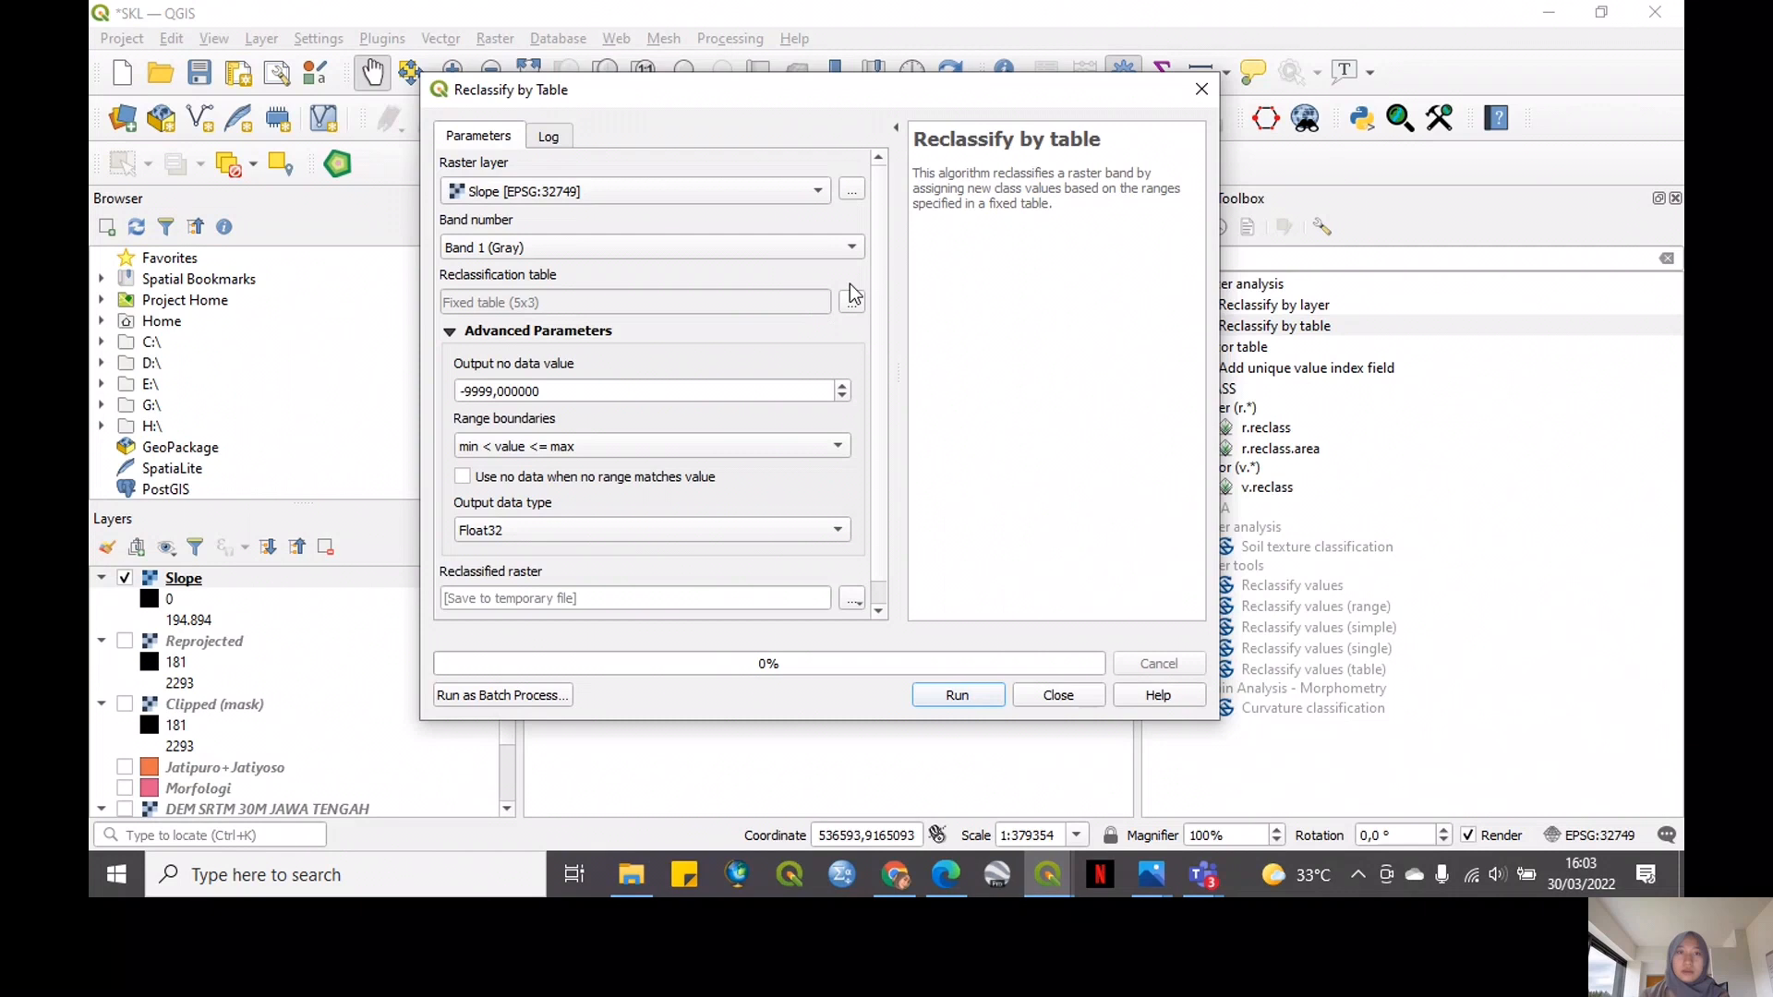
pyautogui.click(852, 300)
pyautogui.click(739, 370)
pyautogui.write('1')
pyautogui.click(854, 301)
# Set the reclassification's range boundaries to min <= value < max
pyautogui.click(531, 447)
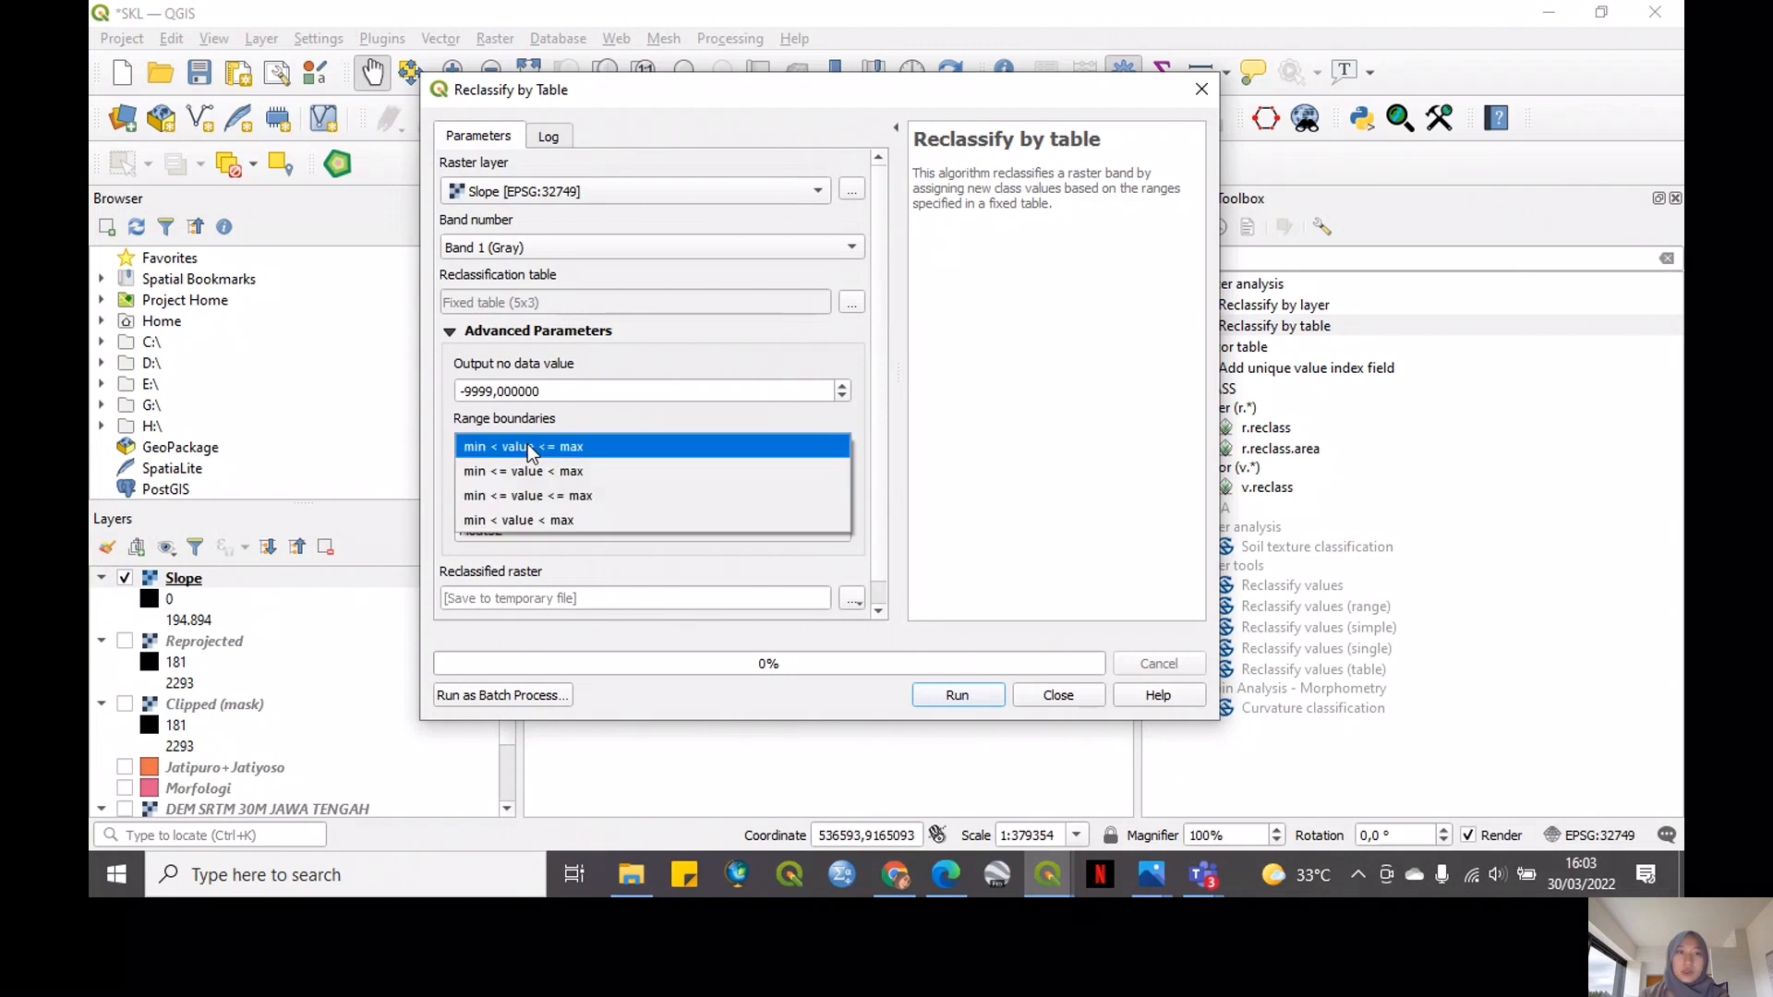
pyautogui.click(597, 481)
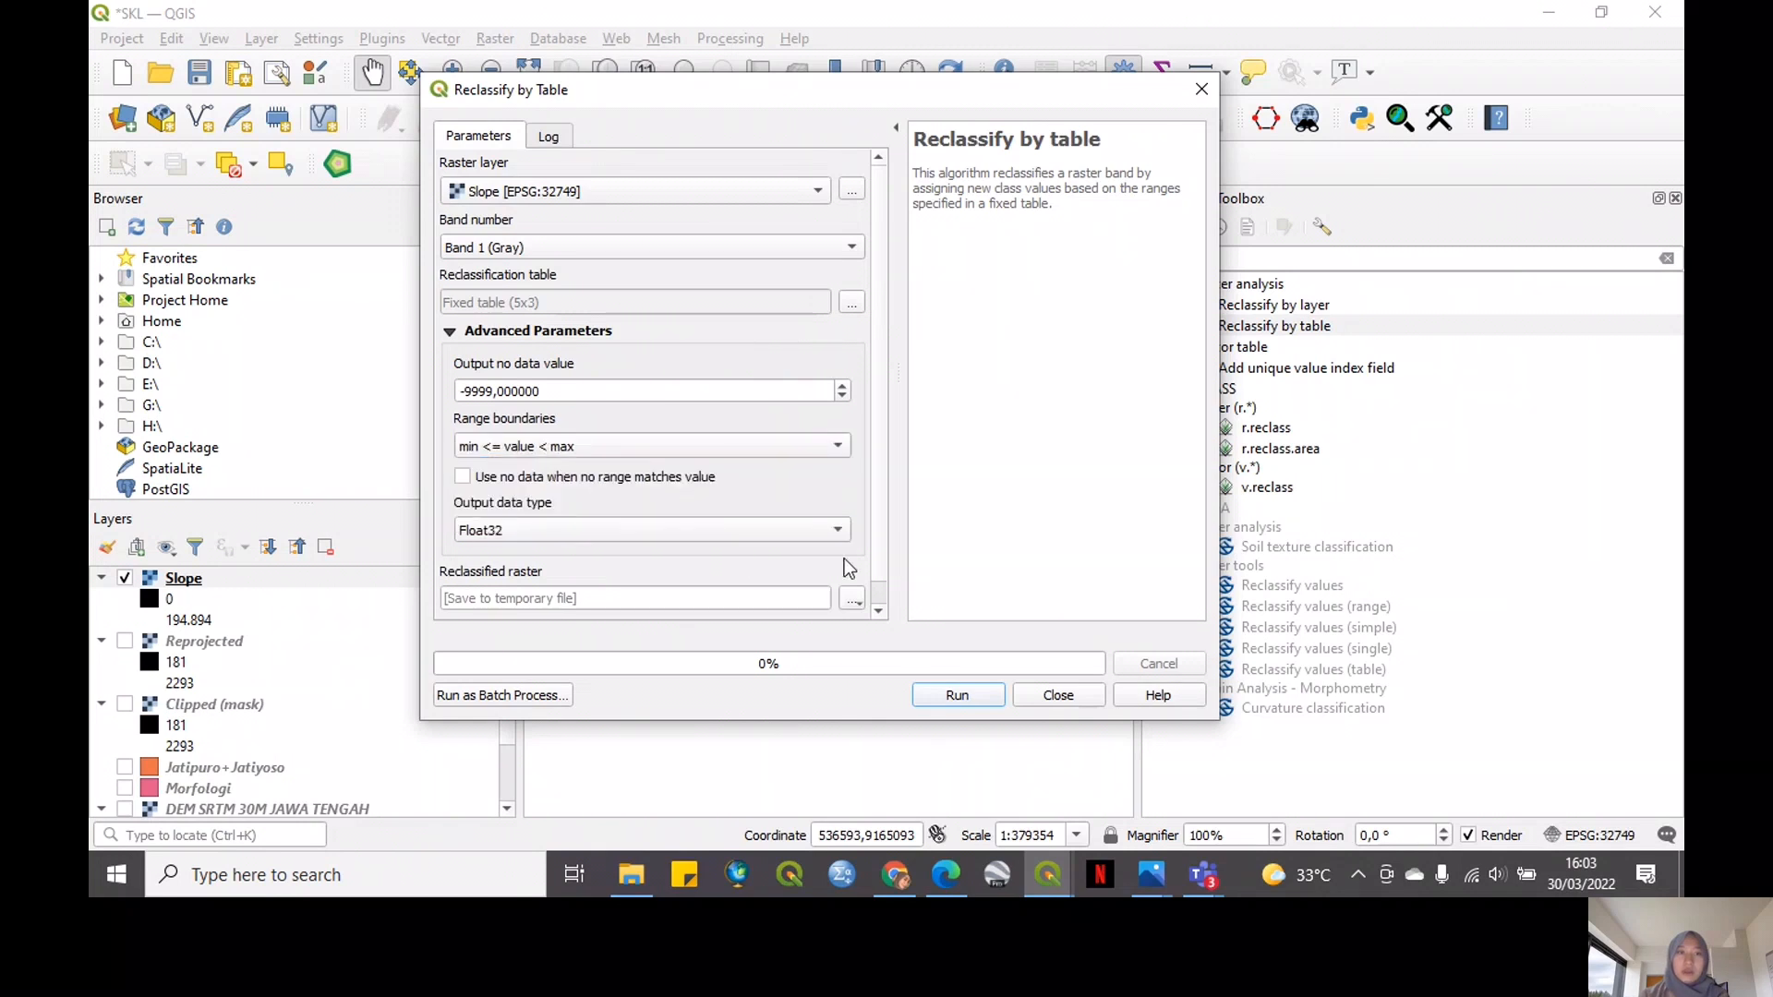
# Run the table reclassification of the slope raster, hide the Slope layer and close the Processing Toolbox
pyautogui.click(957, 696)
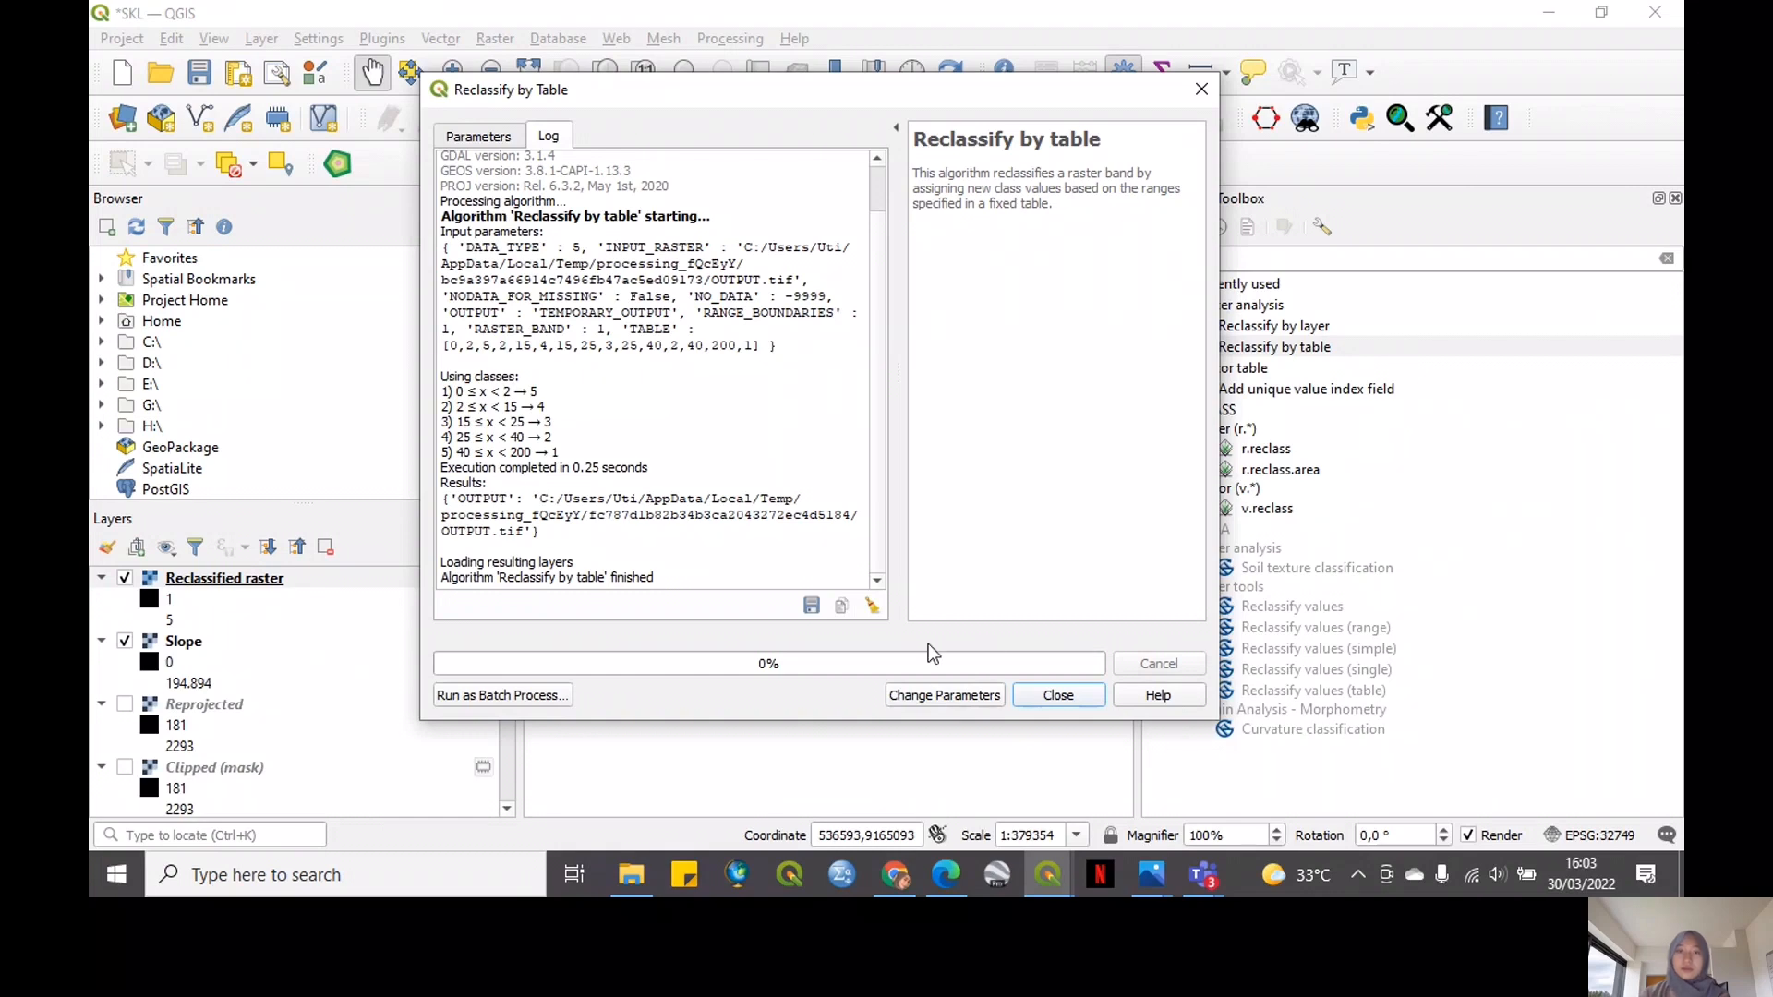
pyautogui.click(1058, 694)
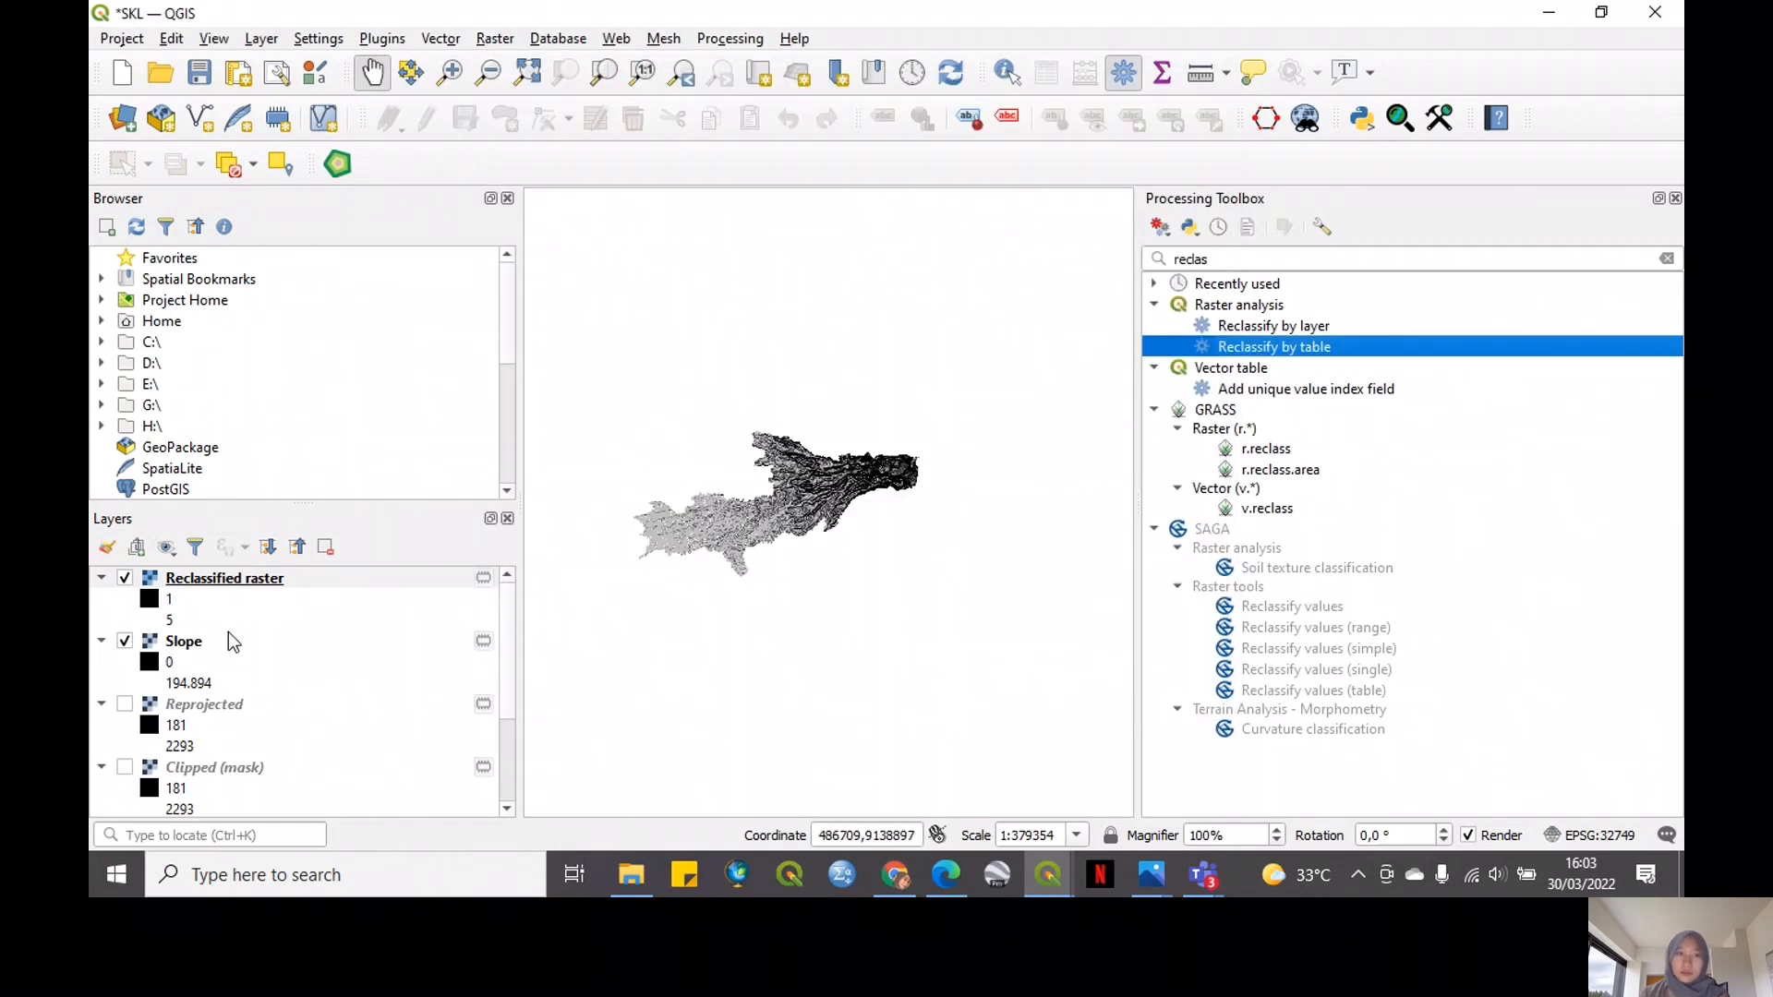
pyautogui.click(125, 640)
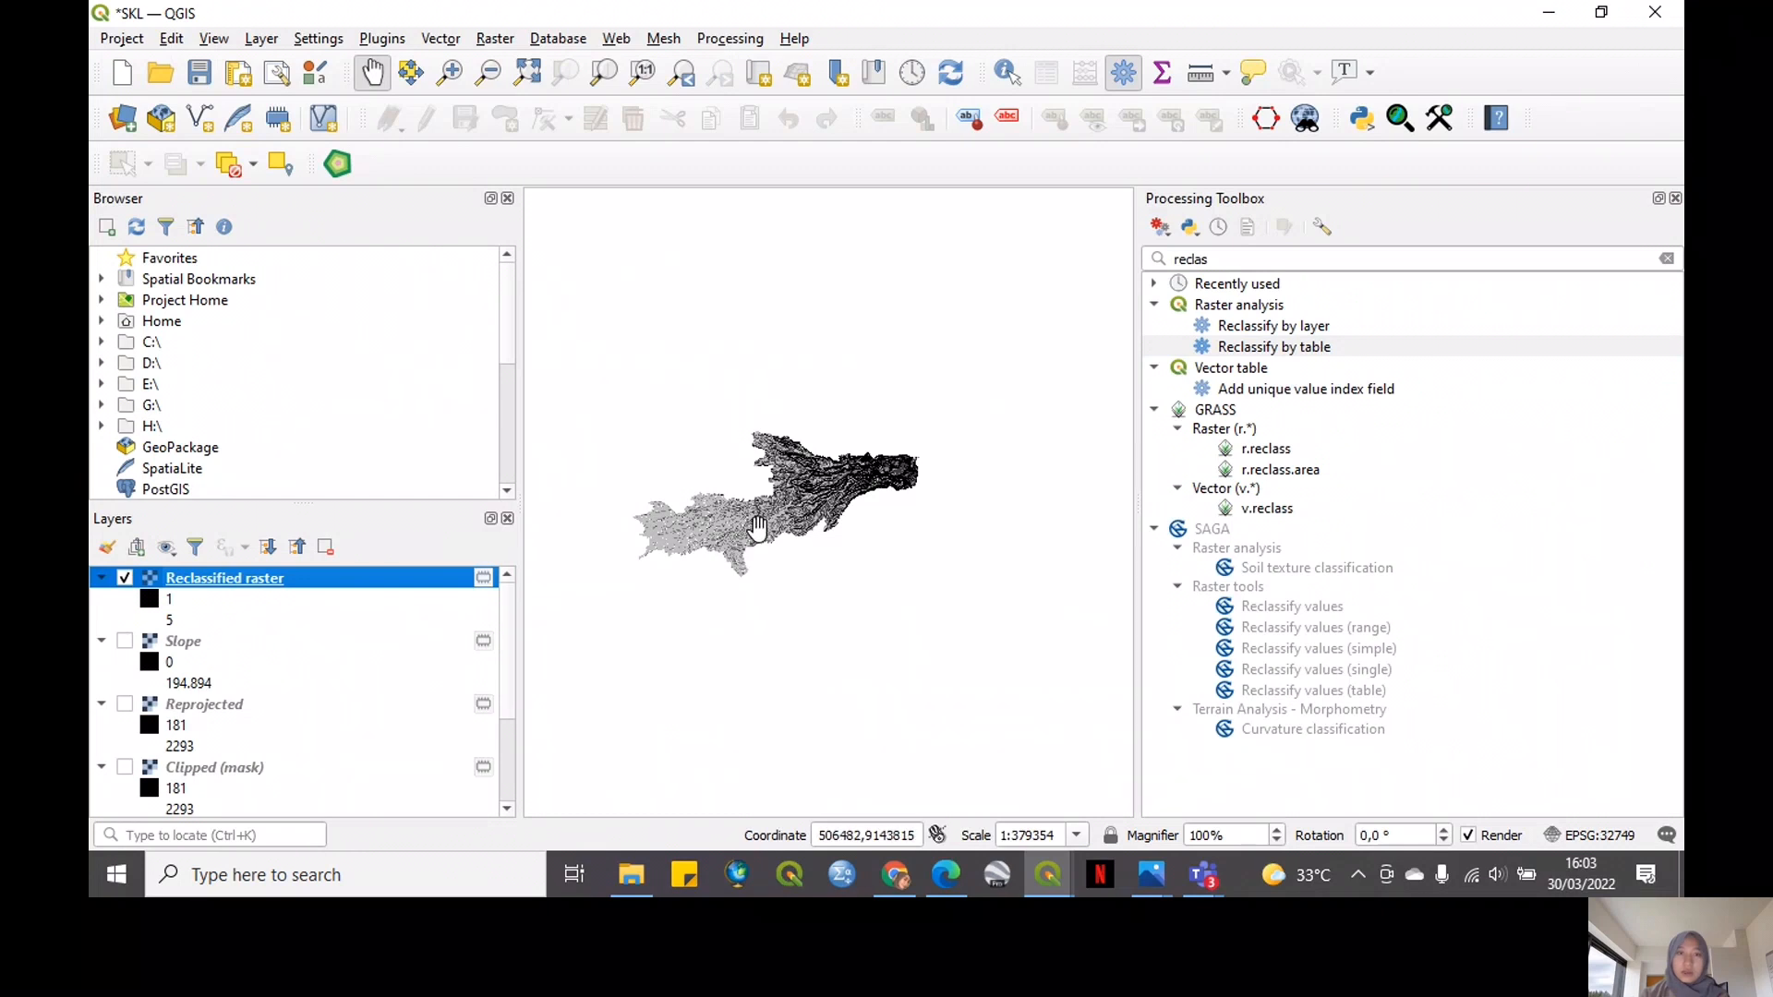
pyautogui.scroll(1, 767, 506)
pyautogui.moveTo(767, 506); pyautogui.dragTo(844, 543)
pyautogui.hotkey('ctrl', 'alt', 't')
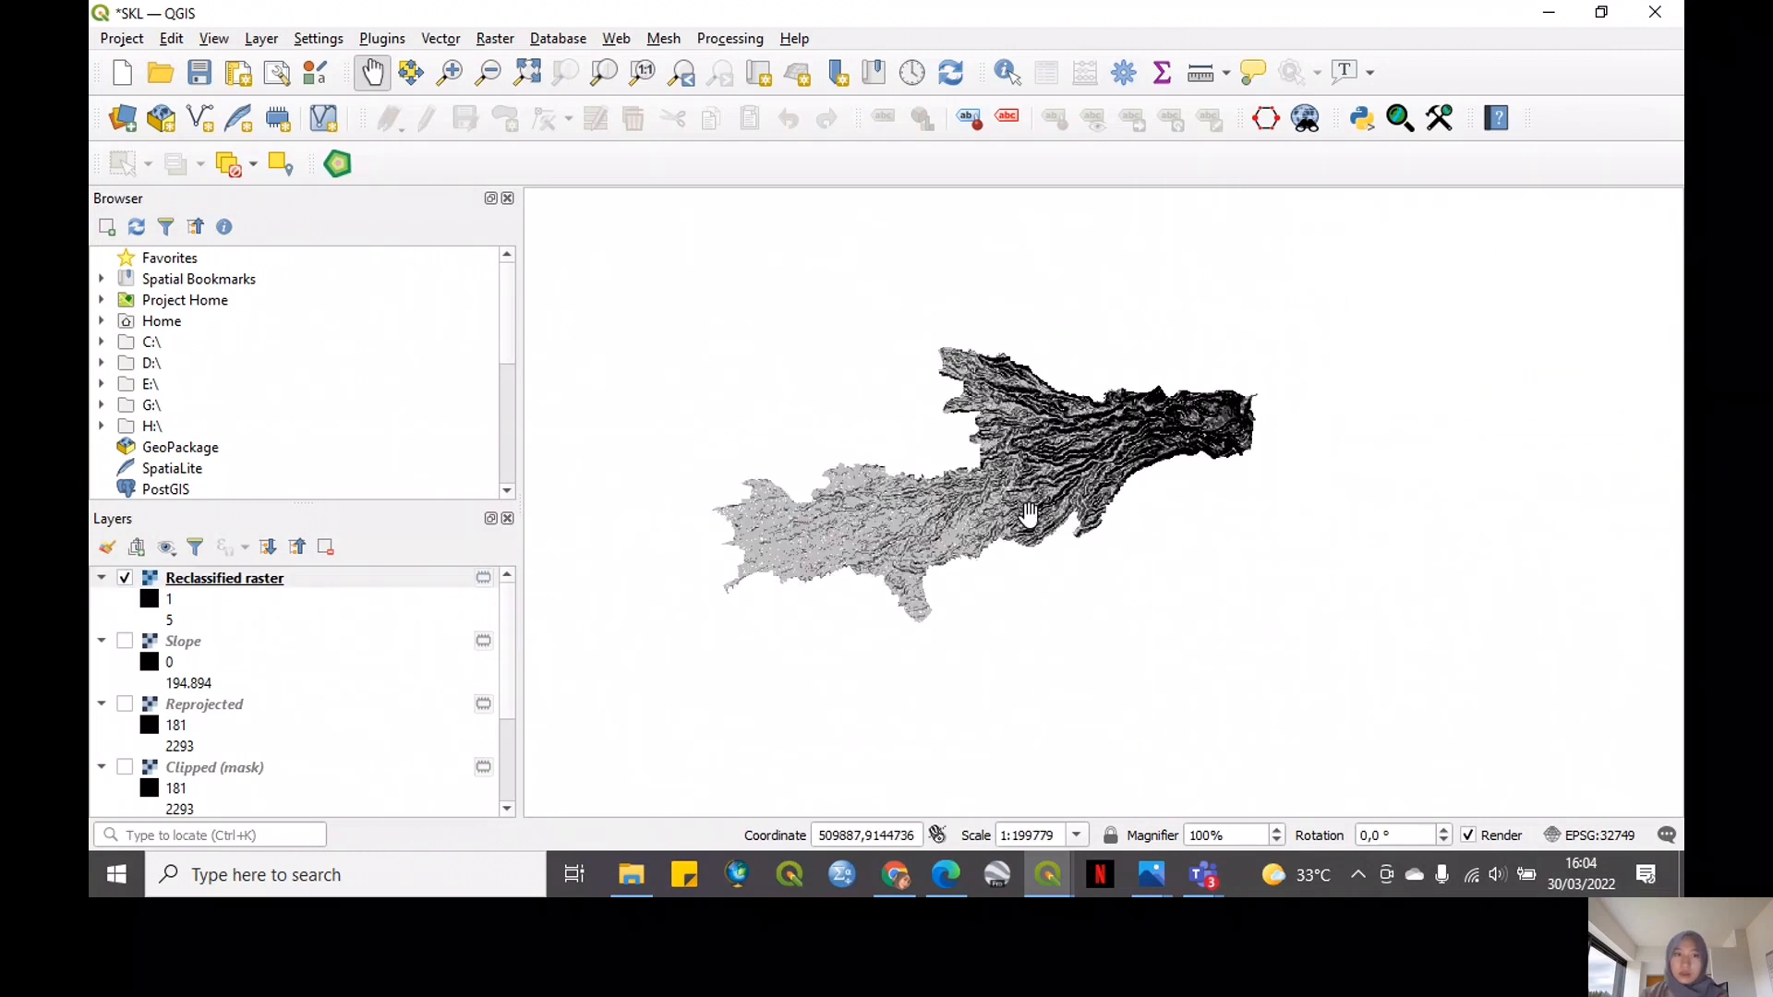
# Set the reclassified raster's symbology render type to Singleband pseudocolor
pyautogui.click(406, 577)
pyautogui.rightClick(407, 570)
pyautogui.click(429, 550)
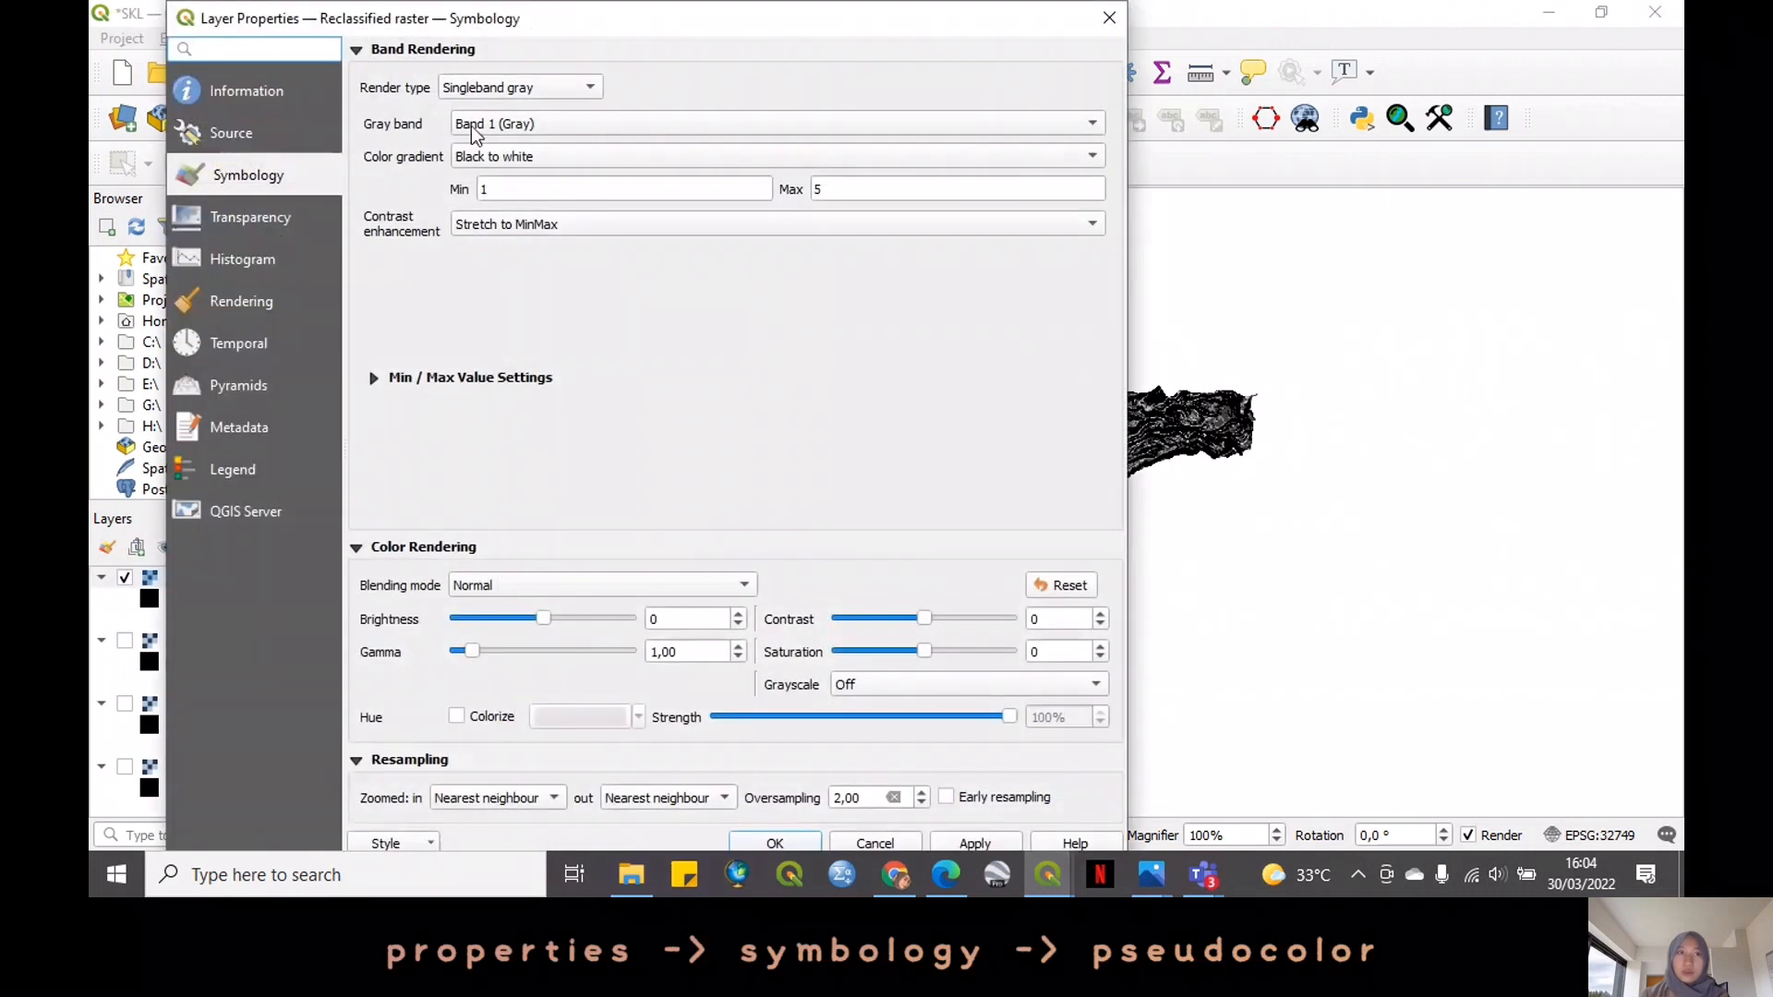
pyautogui.click(552, 83)
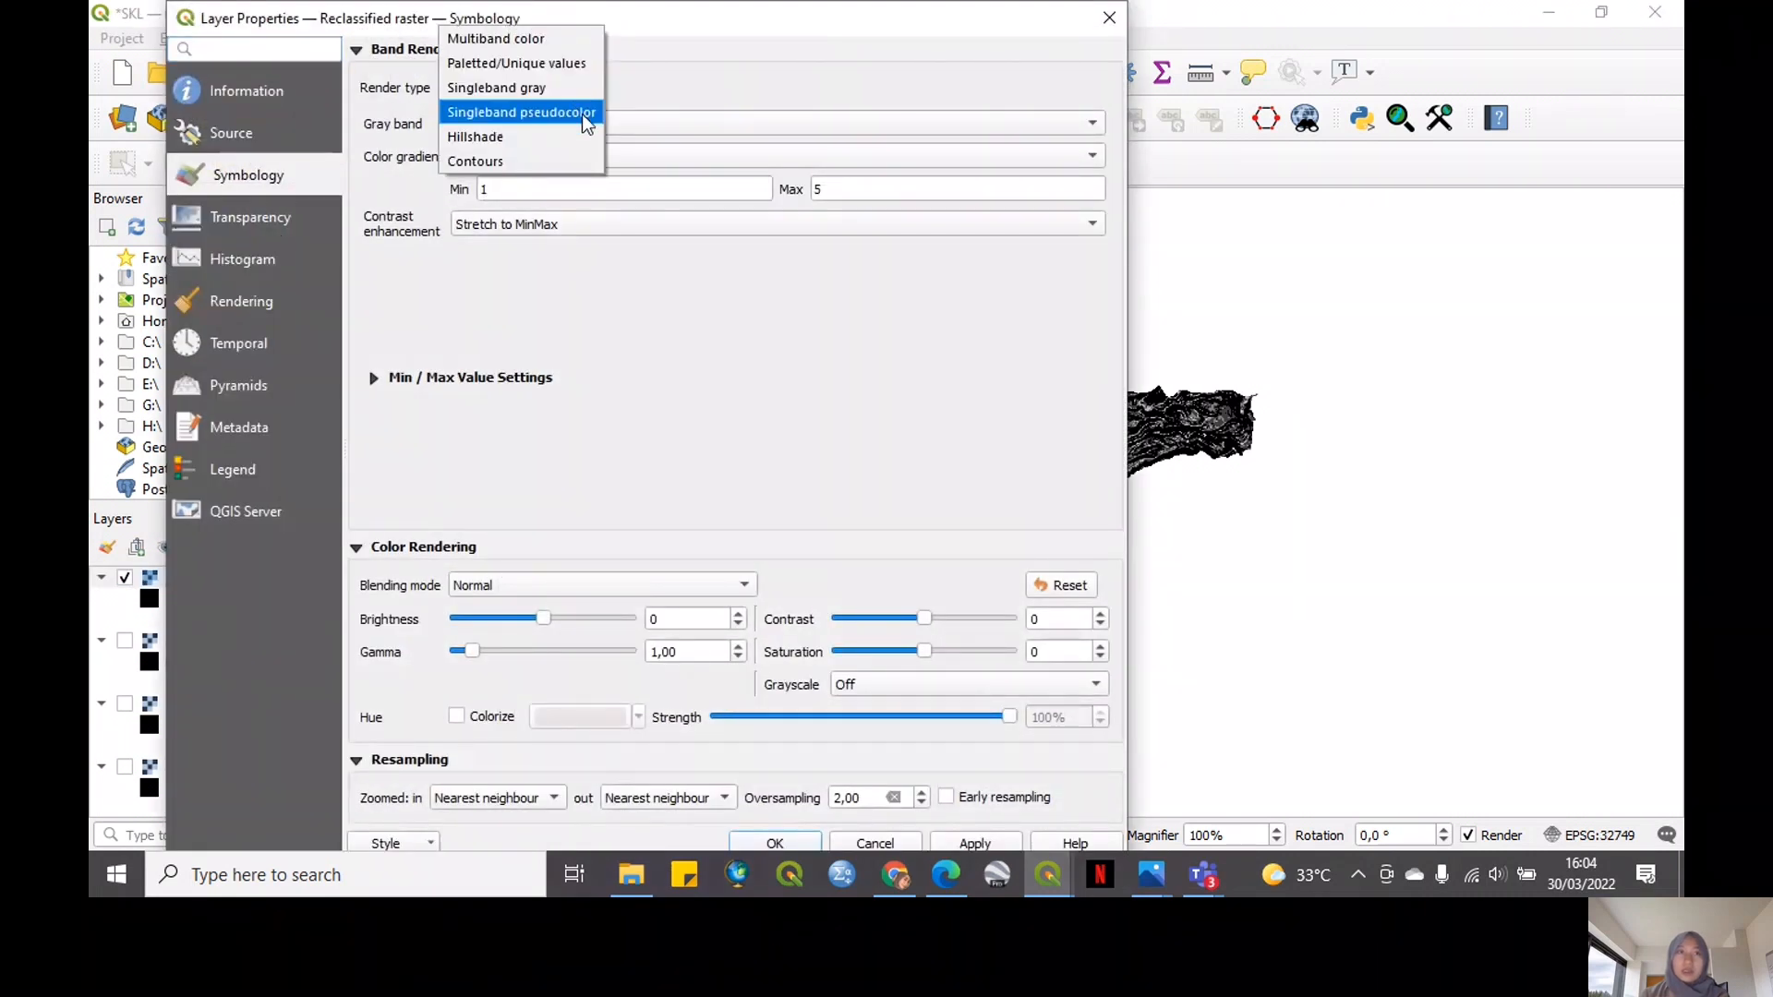
pyautogui.click(582, 113)
# Label the classes with values 1, 2 and 3 as >40%, 25-40% and 15-25%
pyautogui.doubleClick(589, 385)
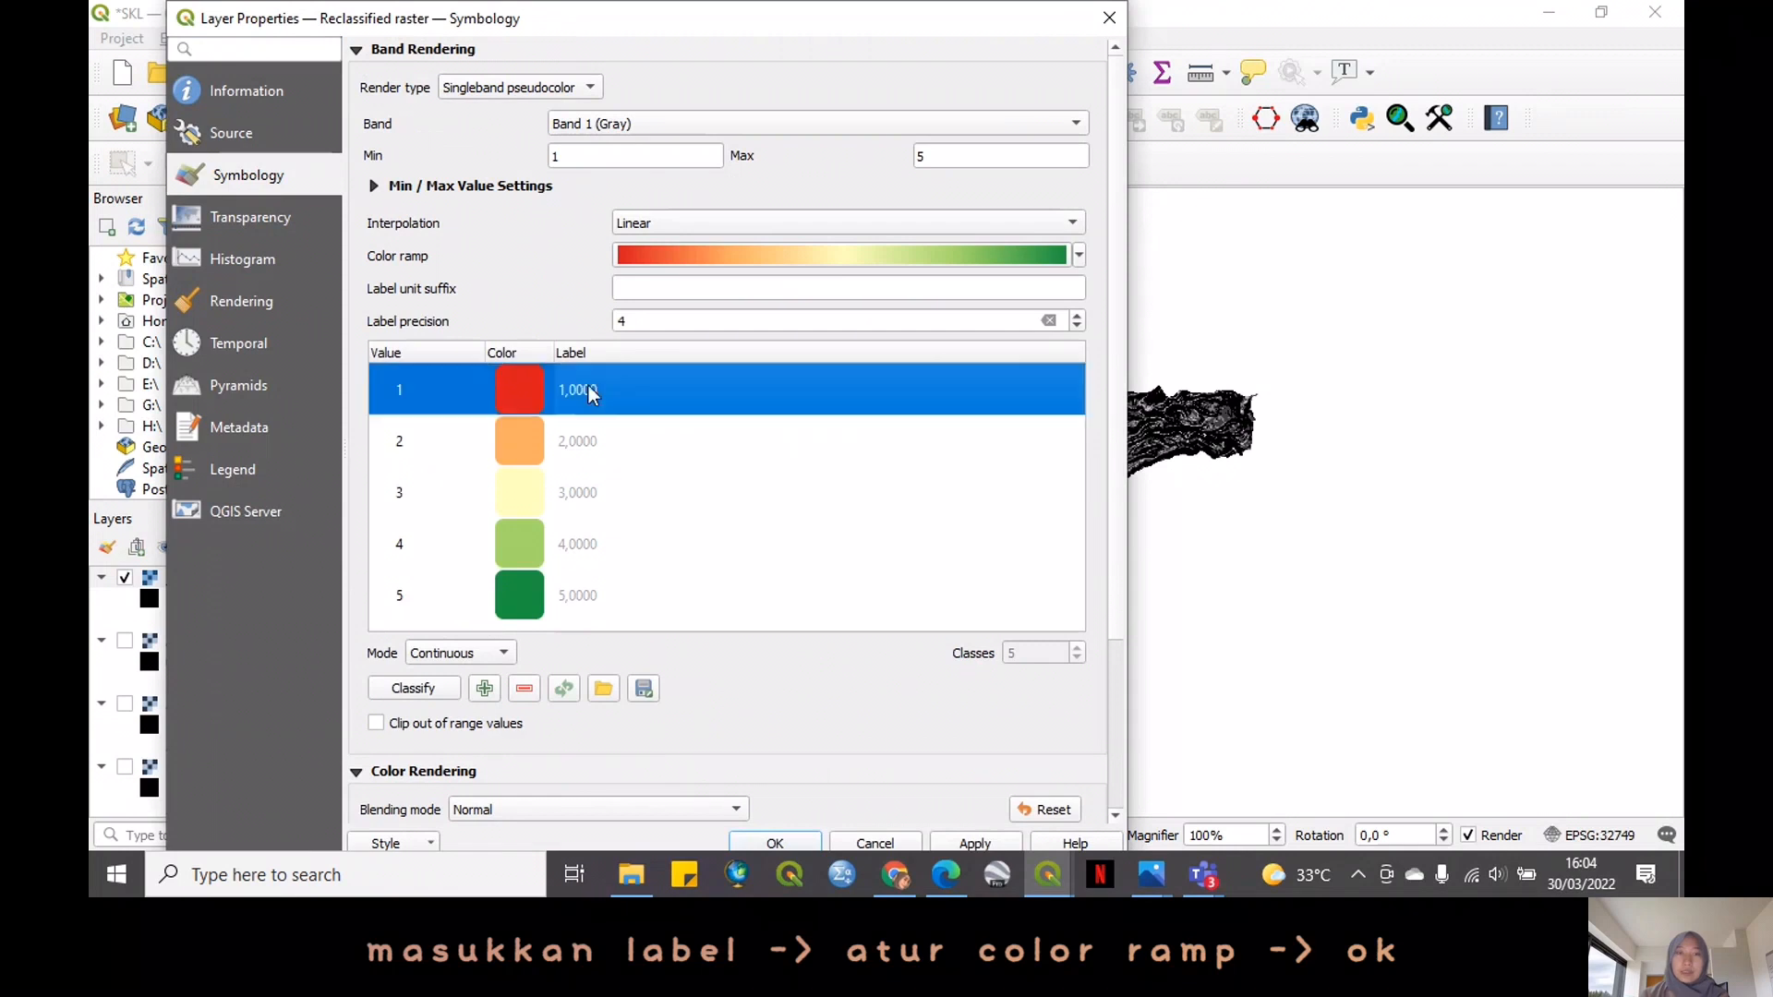
pyautogui.write('>40%')
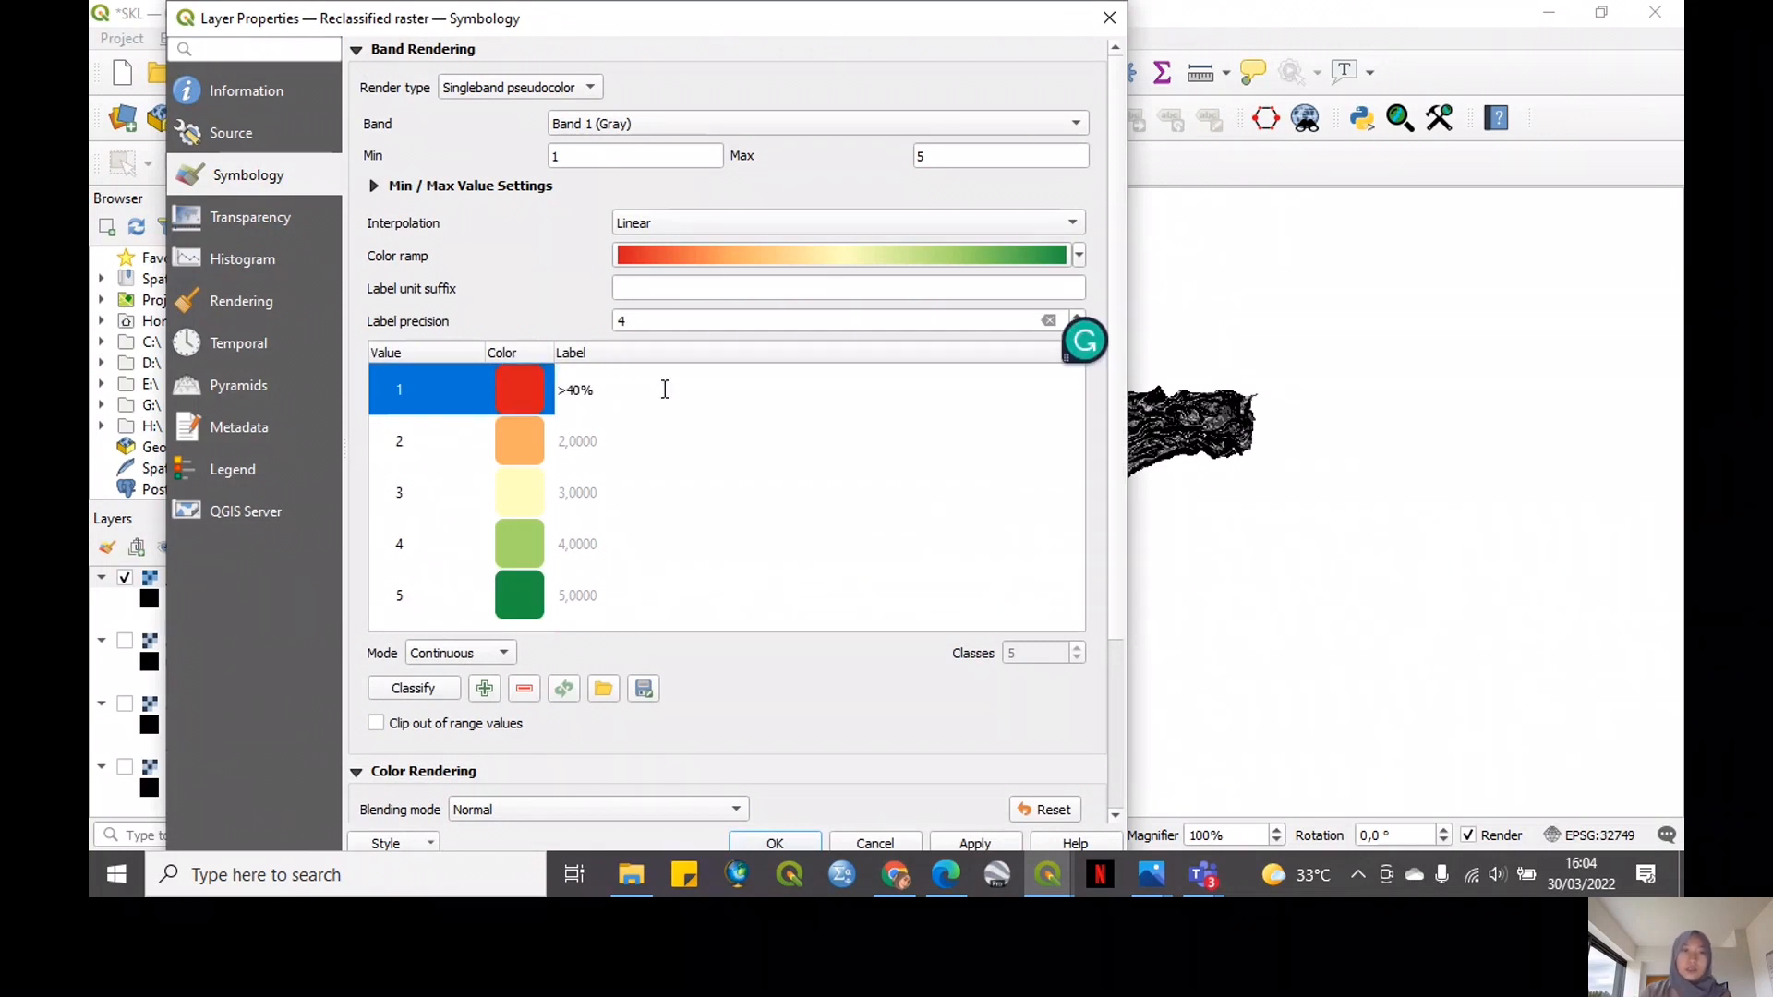
pyautogui.doubleClick(608, 439)
pyautogui.write('25-40%')
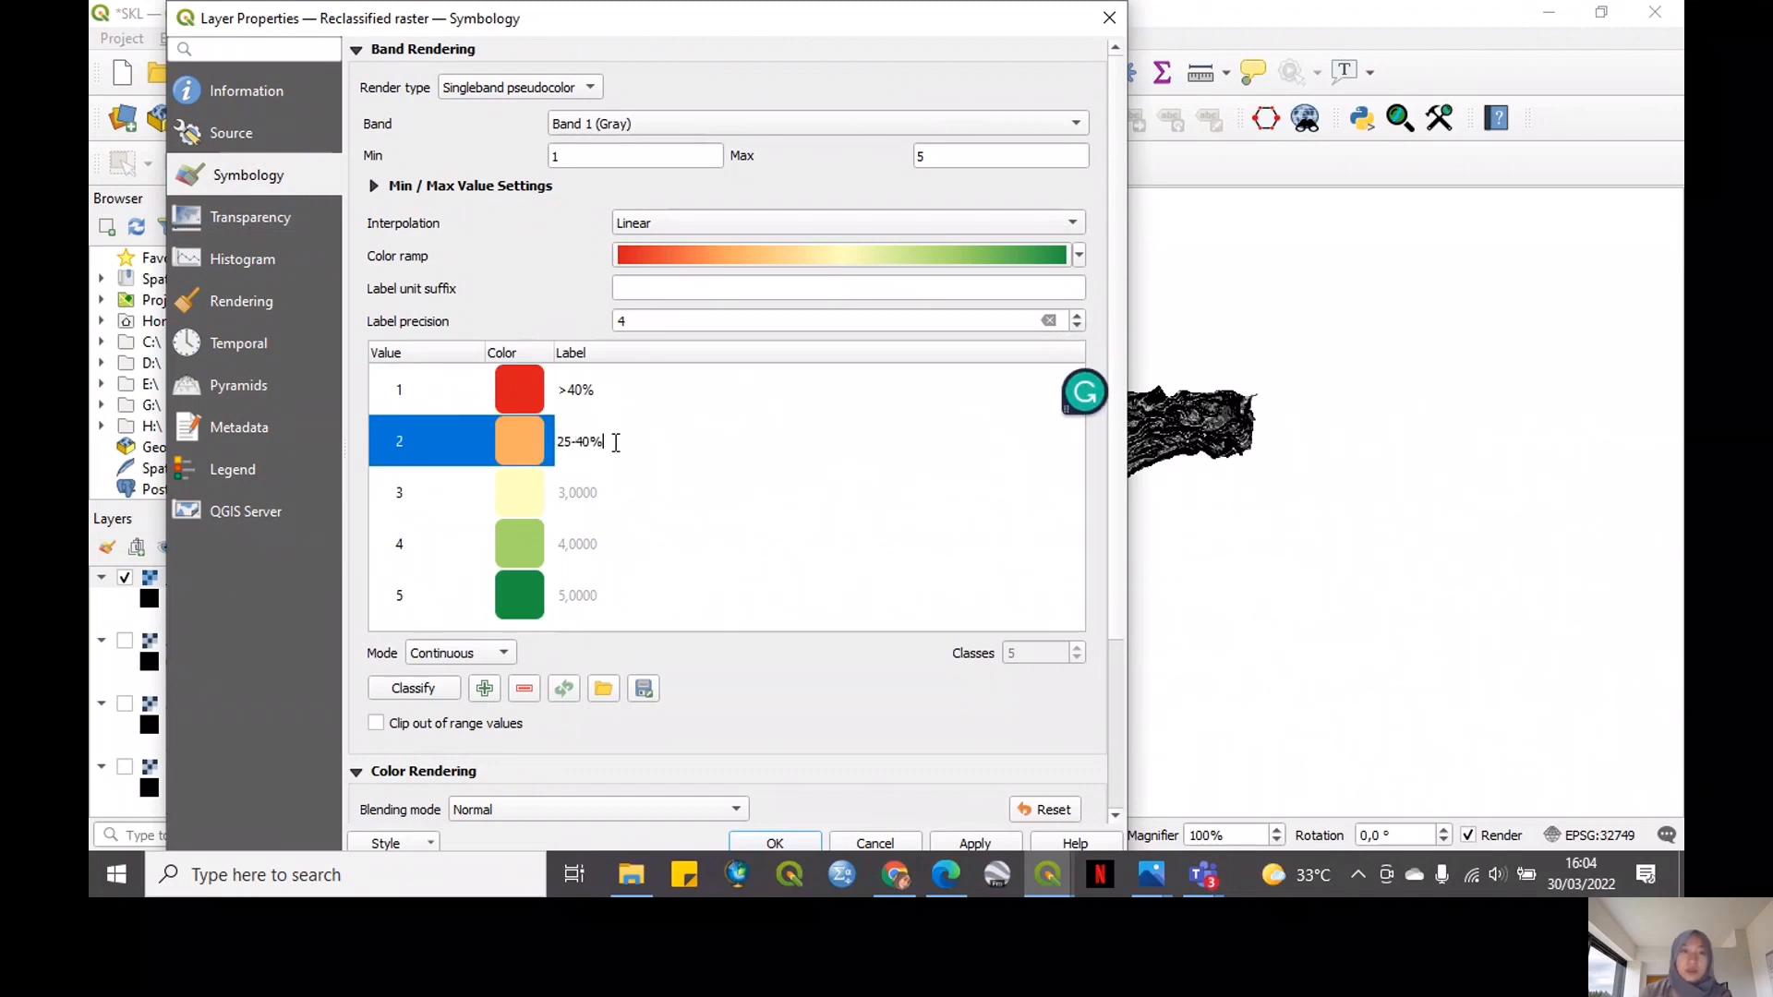
pyautogui.doubleClick(591, 498)
pyautogui.write('15-25%')
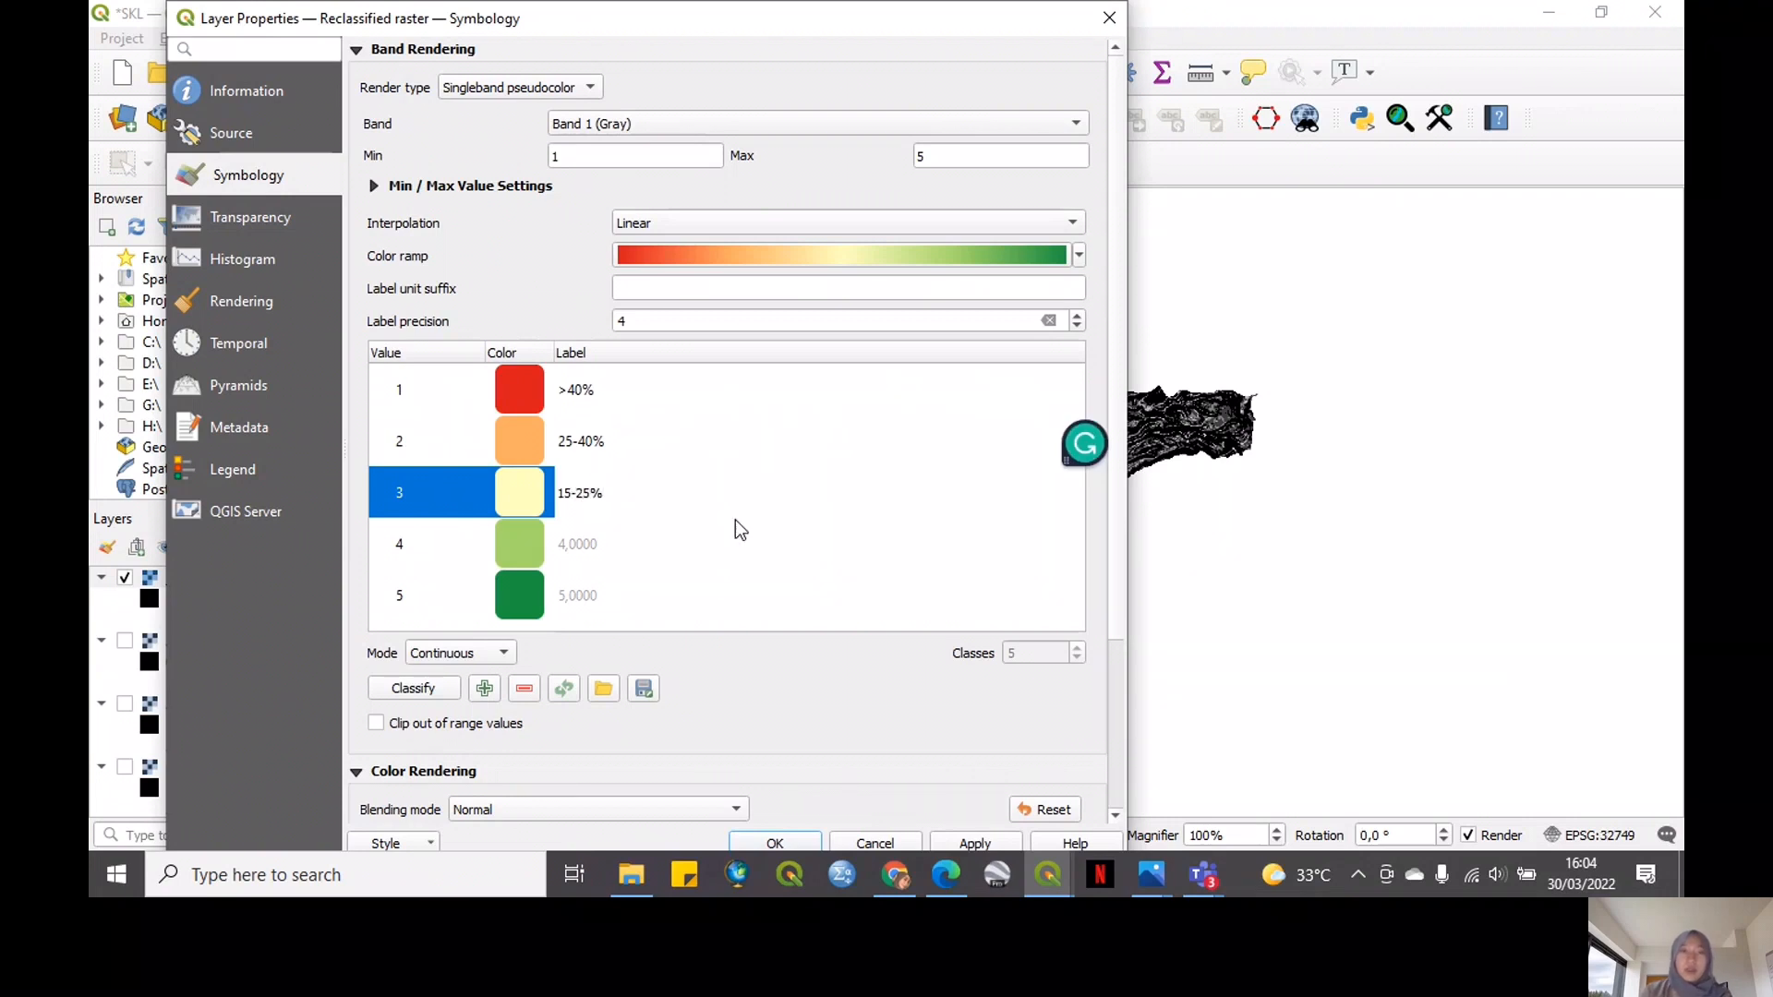
# Label the classes with values 4 and 5 as 2-15% and 0-2%, and accept the symbology
pyautogui.click(594, 543)
pyautogui.doubleClick(590, 543)
pyautogui.write('2-15%')
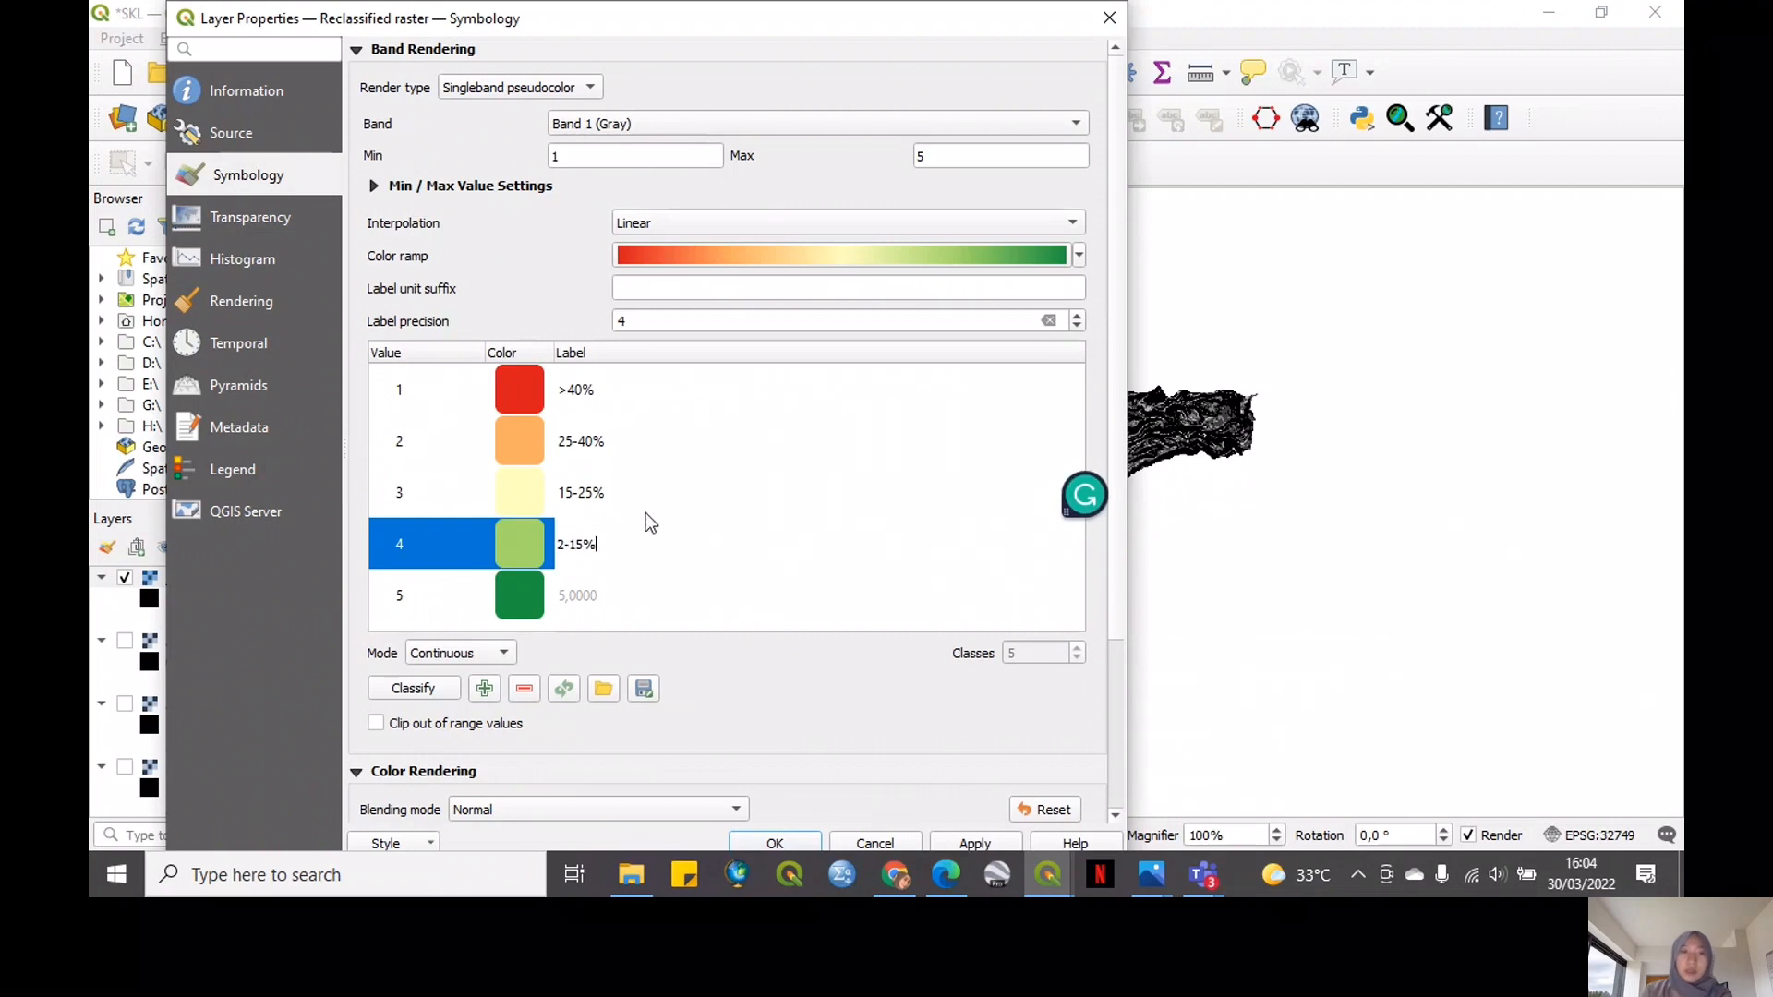
pyautogui.doubleClick(586, 590)
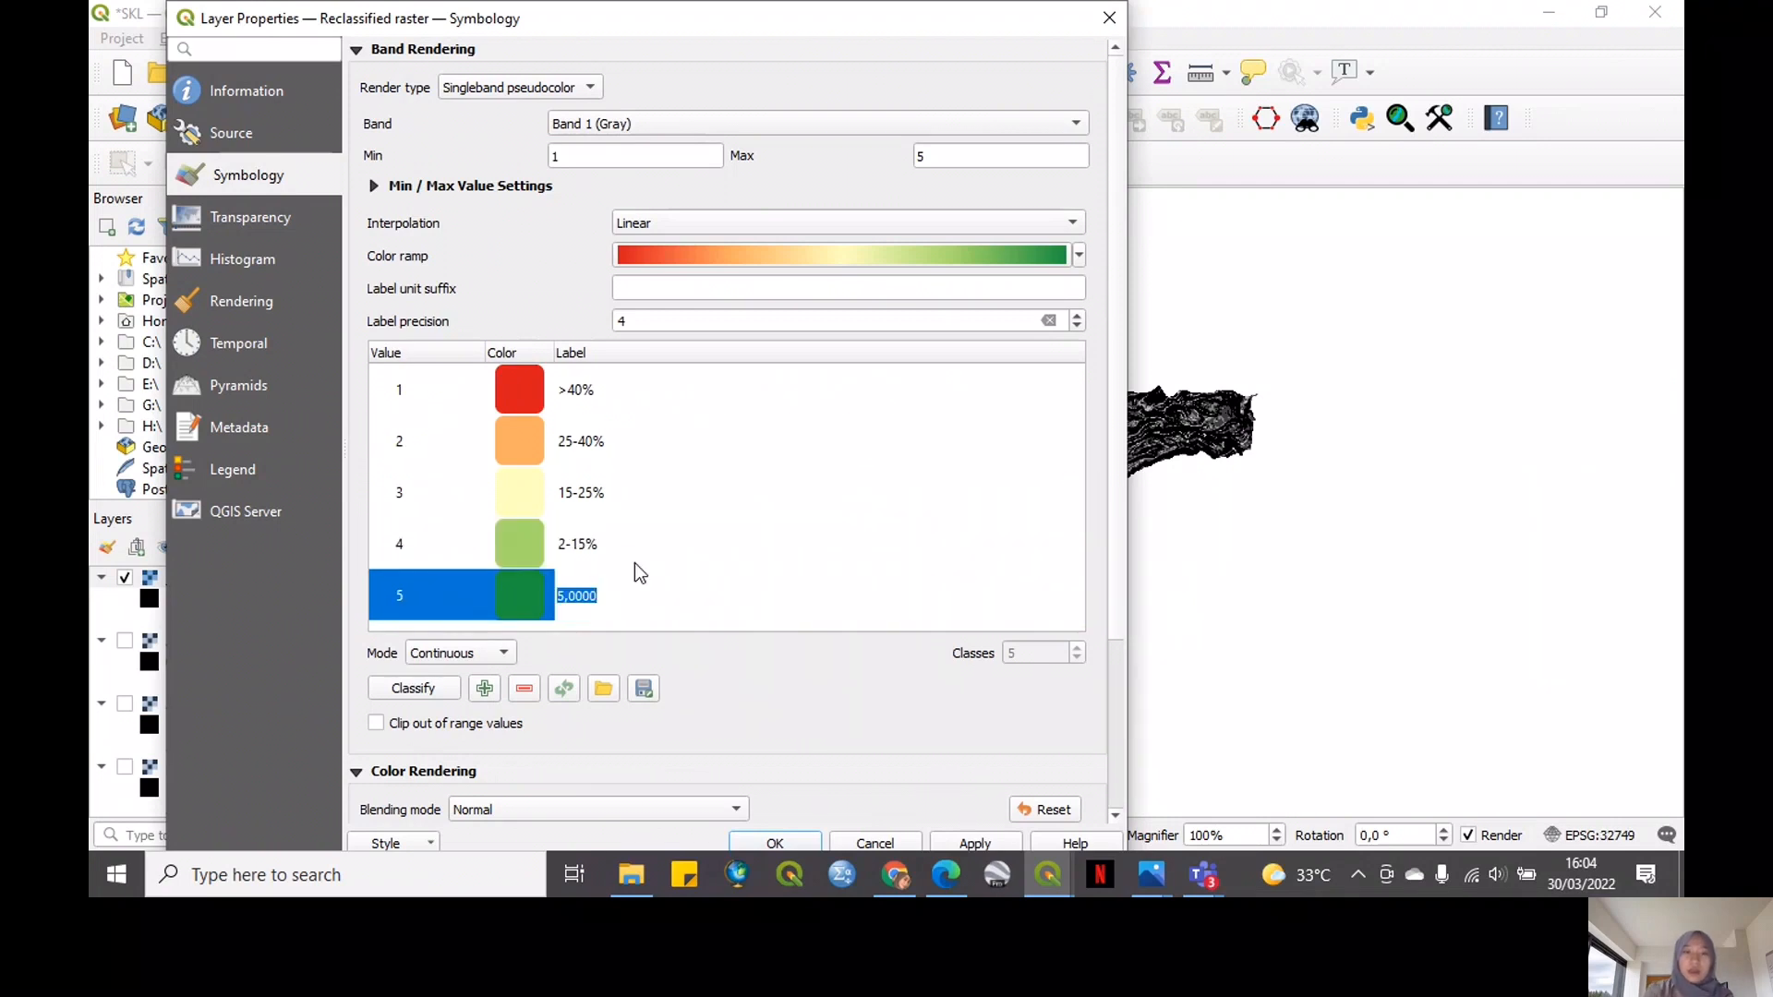
pyautogui.write('0-2%')
pyautogui.click(750, 839)
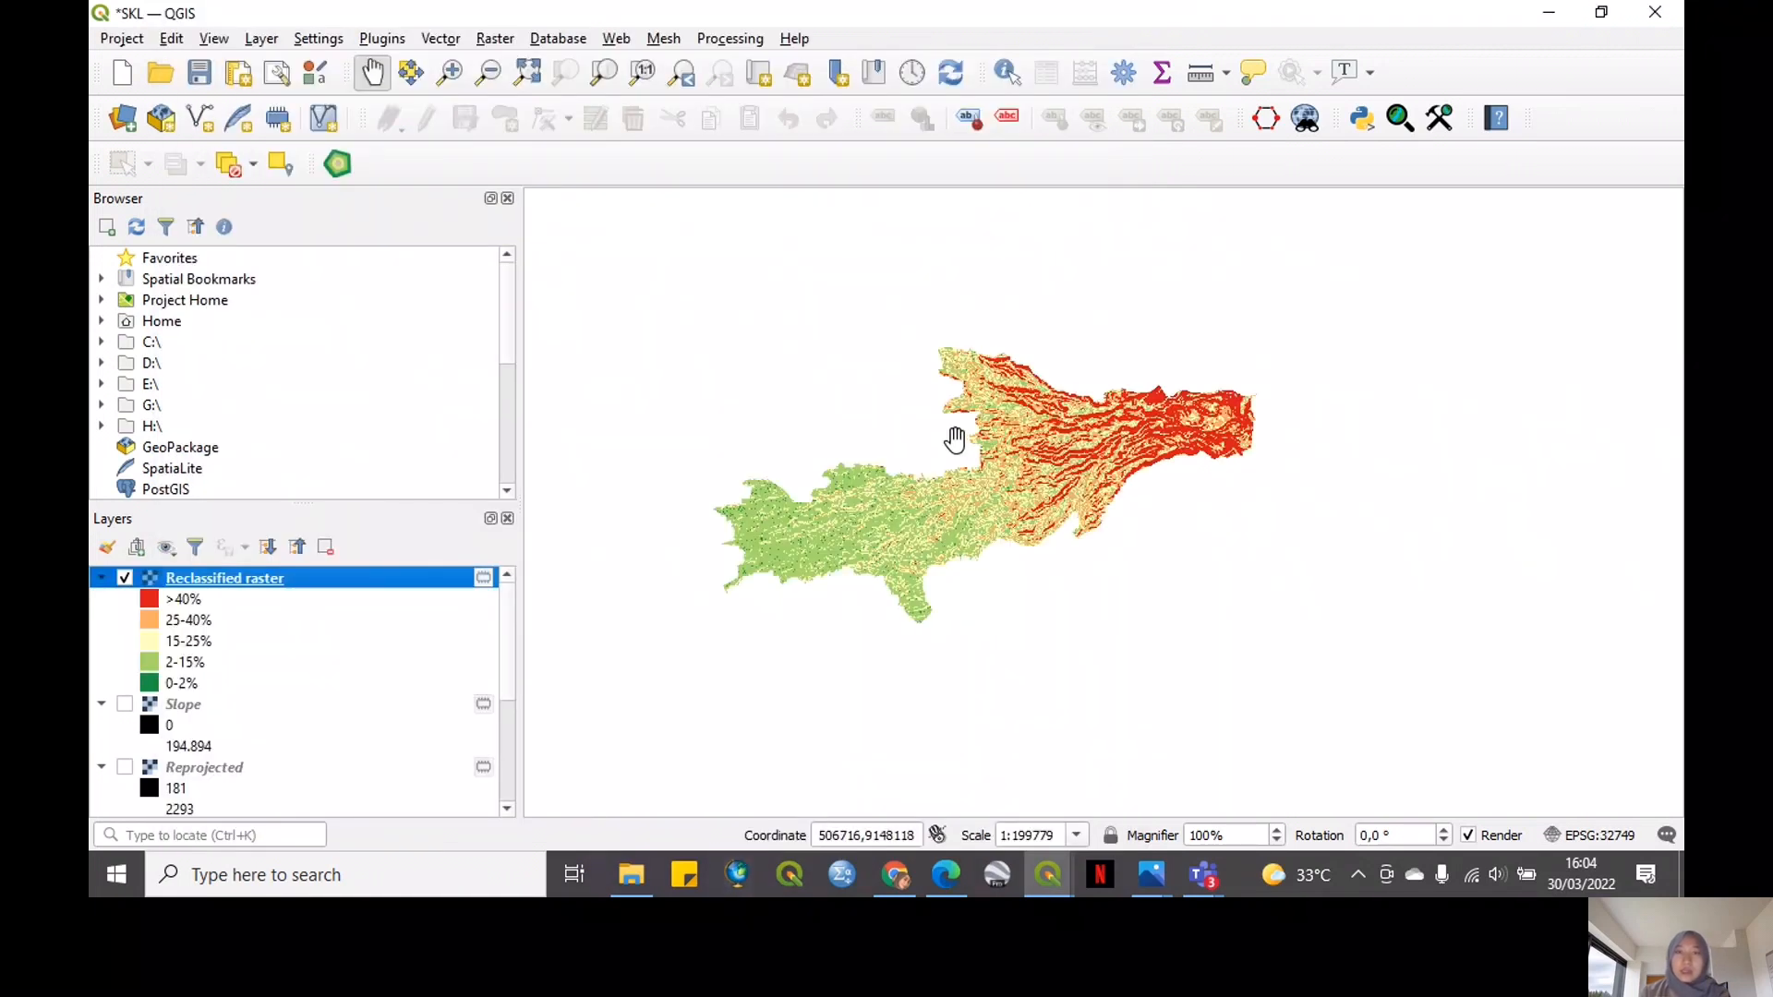
# Polygonize the reclassified raster into a temporary vector layer
pyautogui.scroll(2, 1061, 479)
pyautogui.scroll(-2, 1069, 467)
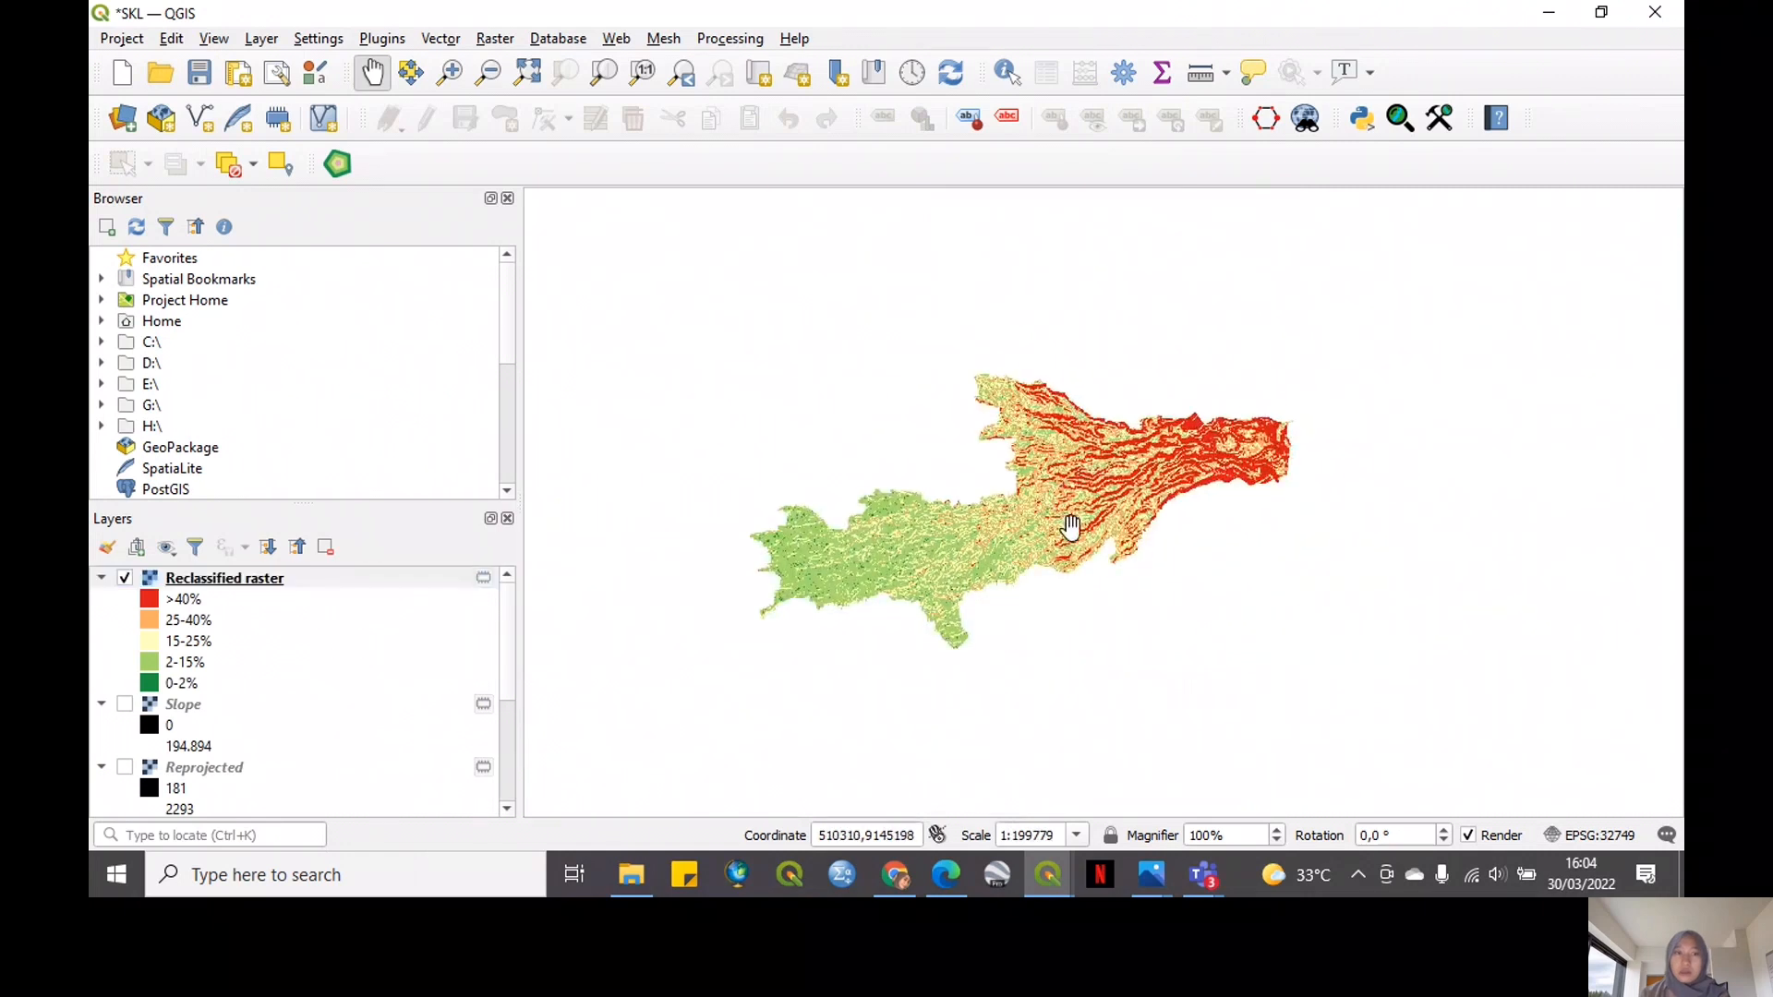
pyautogui.click(436, 582)
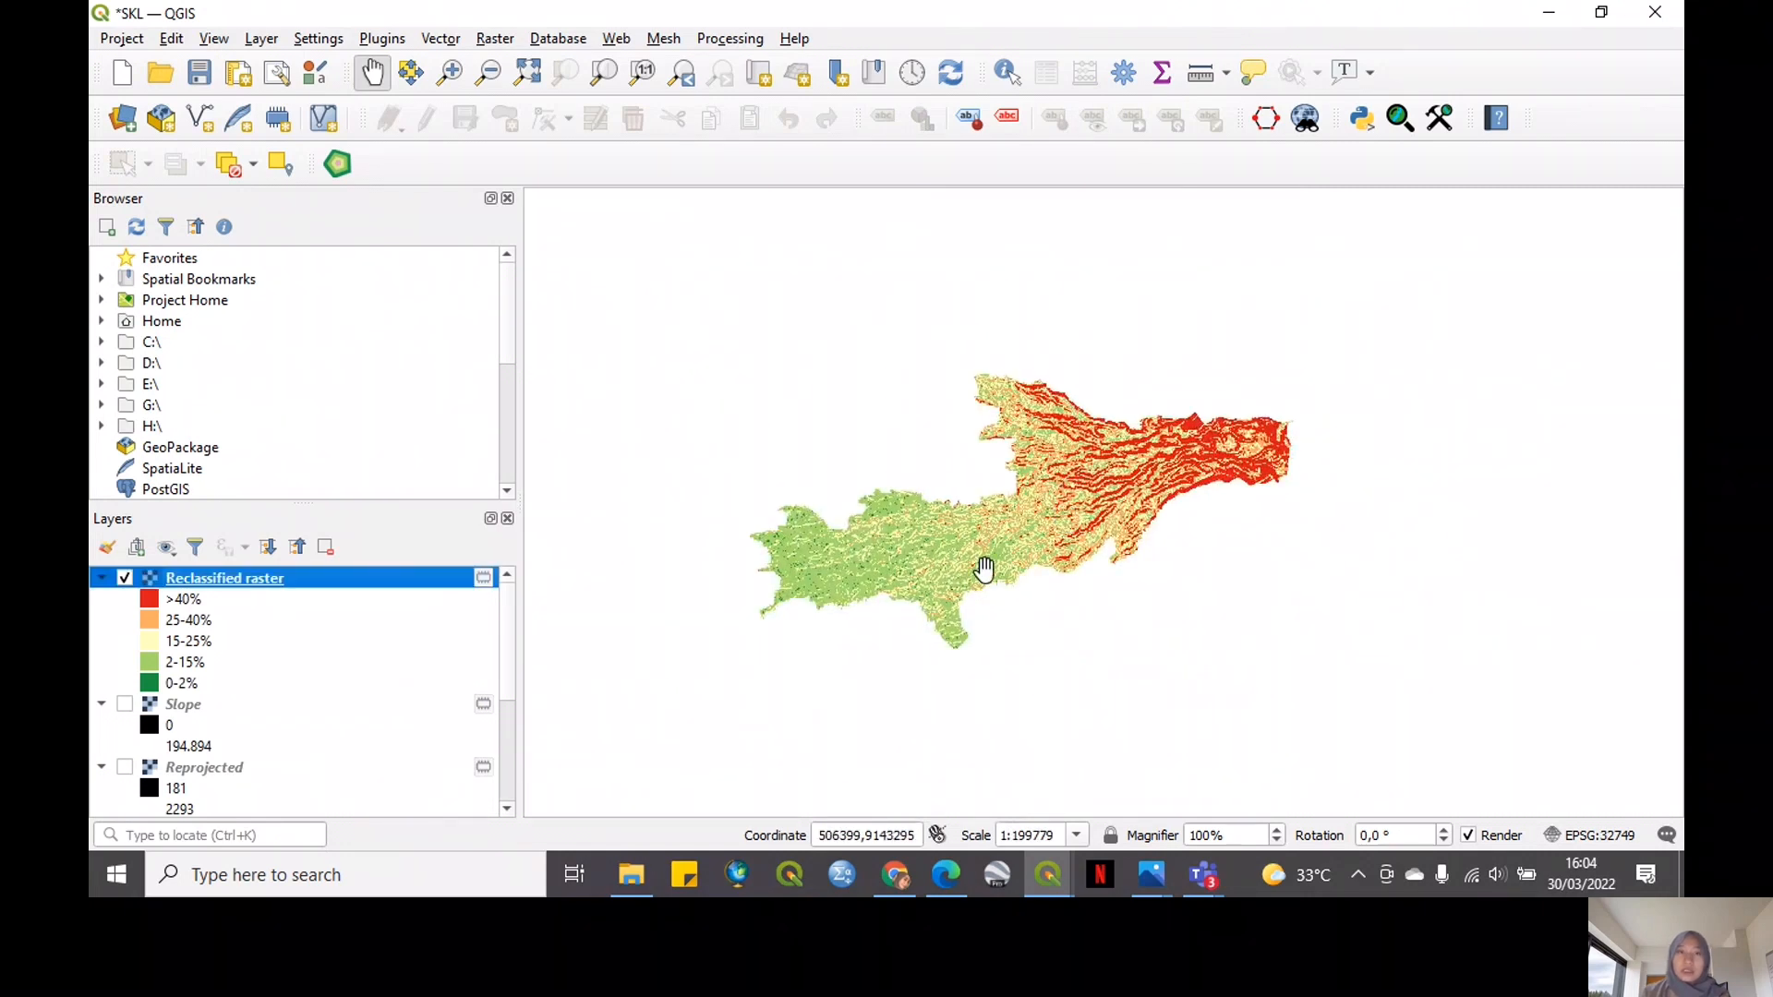
pyautogui.click(480, 42)
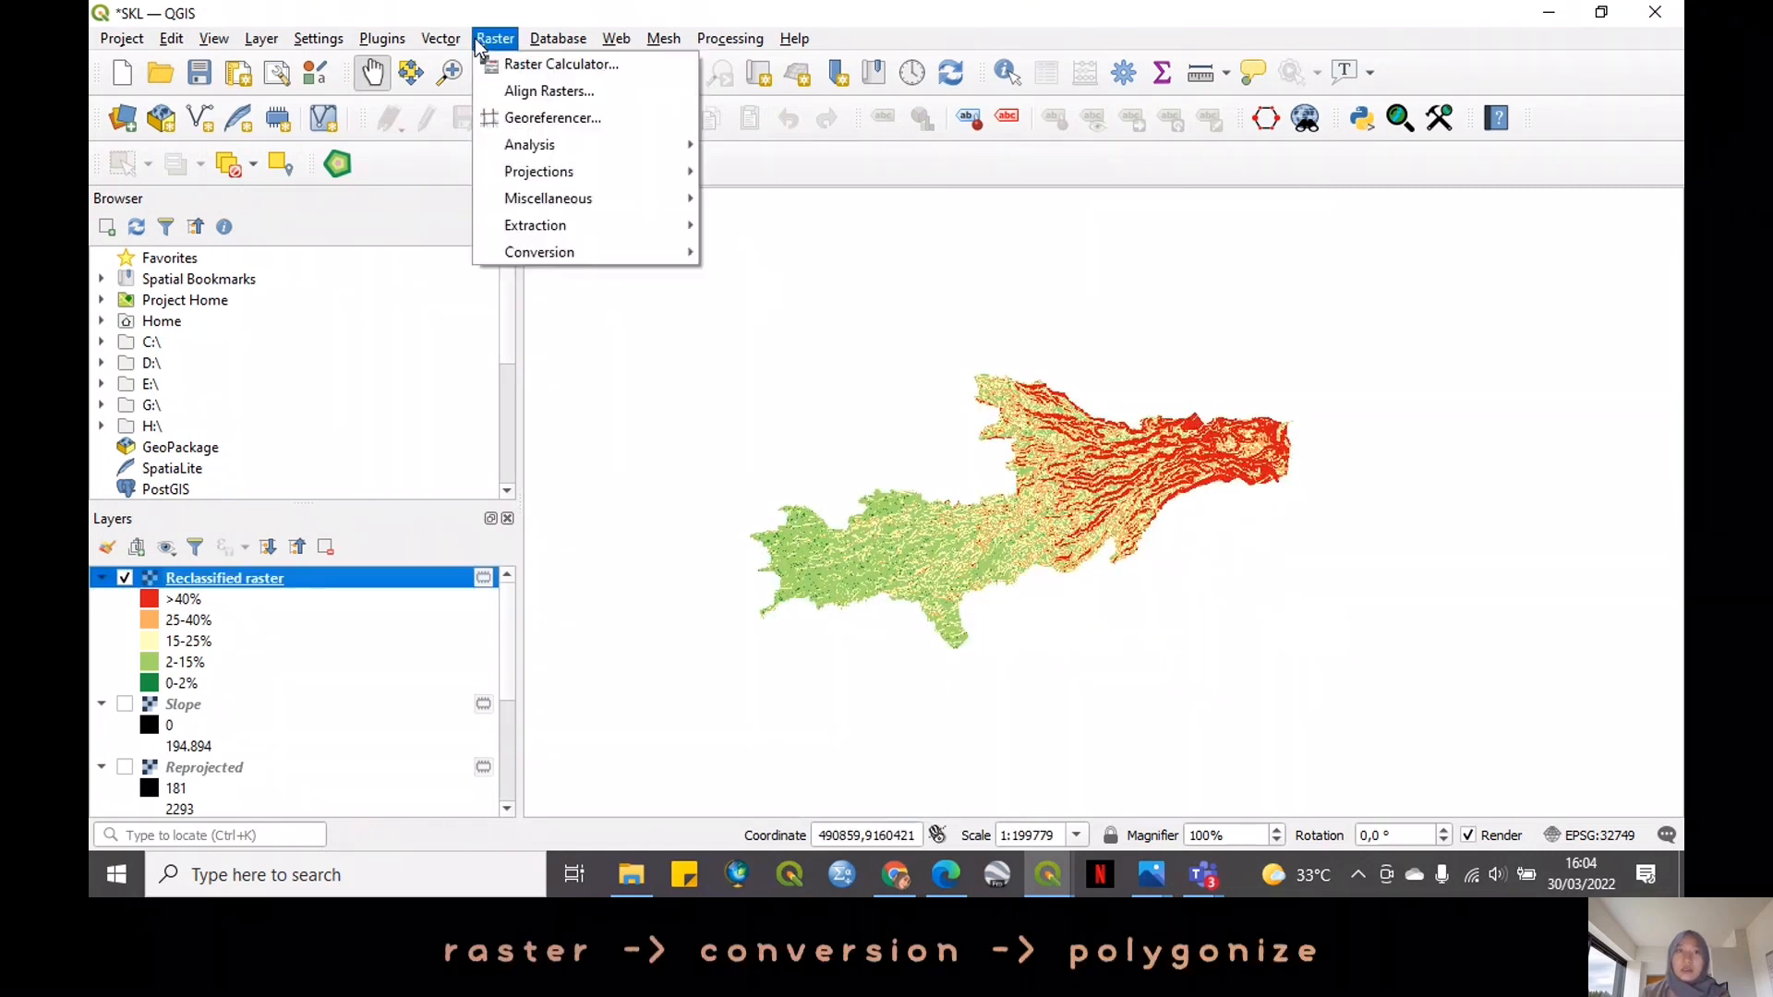
pyautogui.moveTo(622, 247)
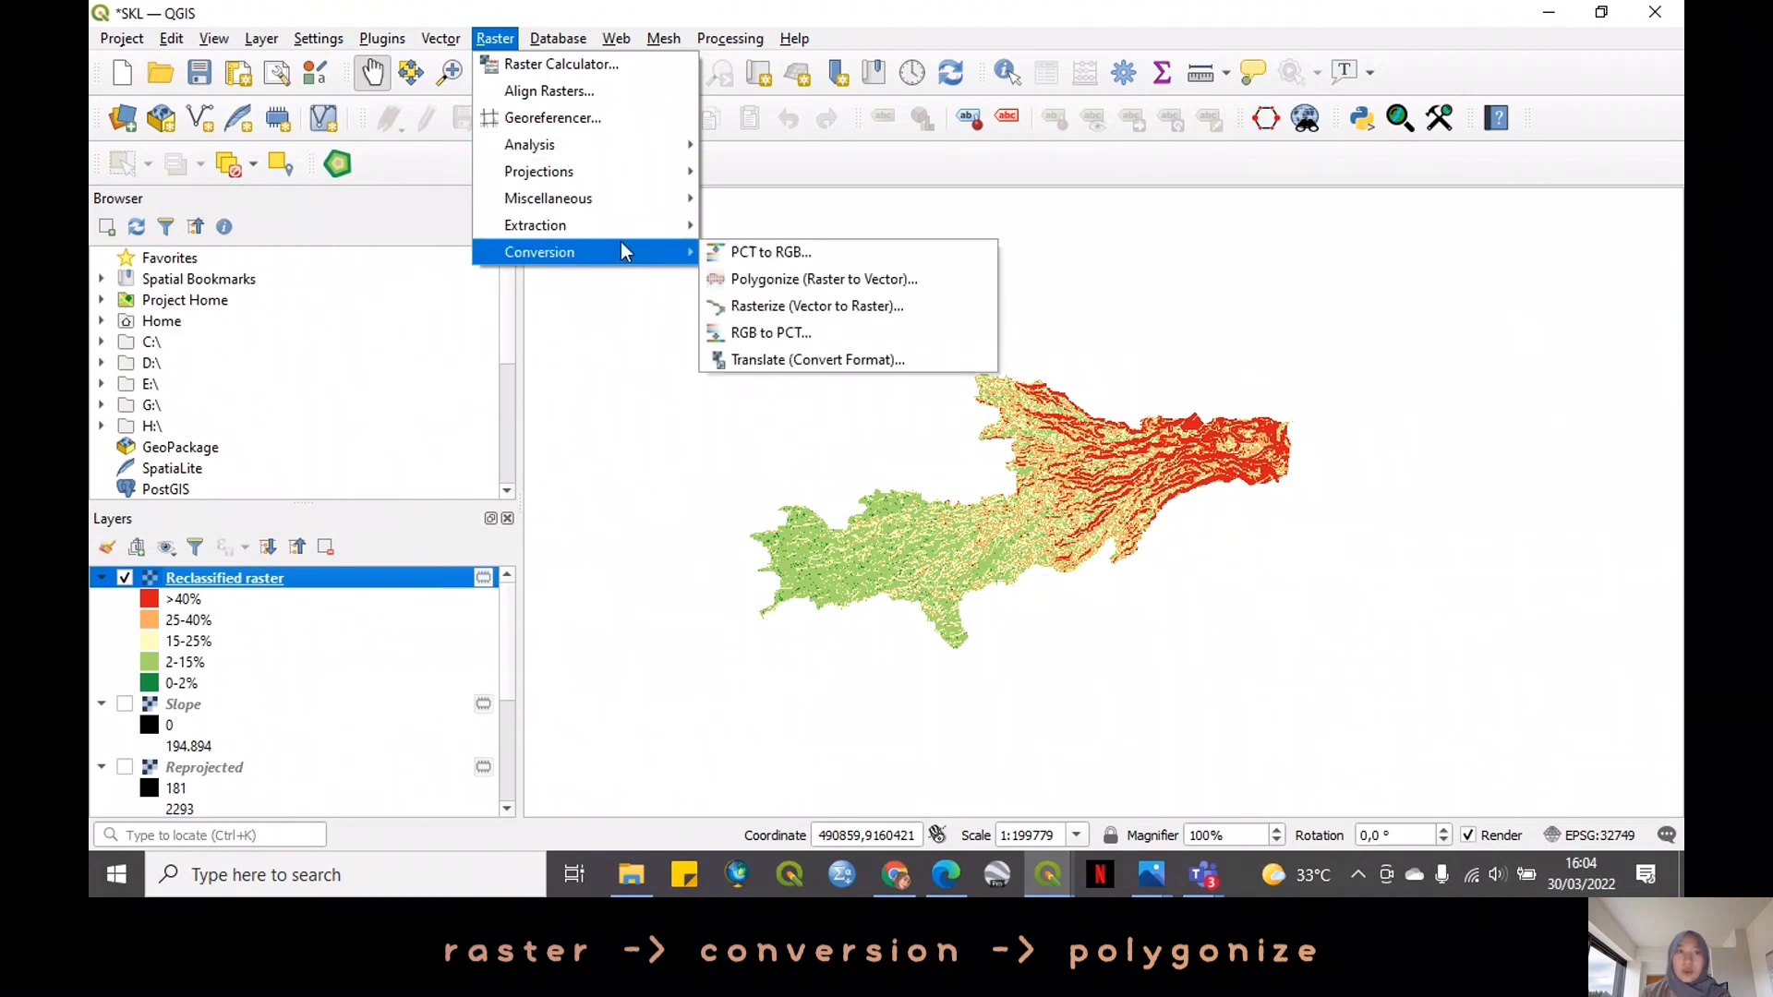
pyautogui.click(835, 281)
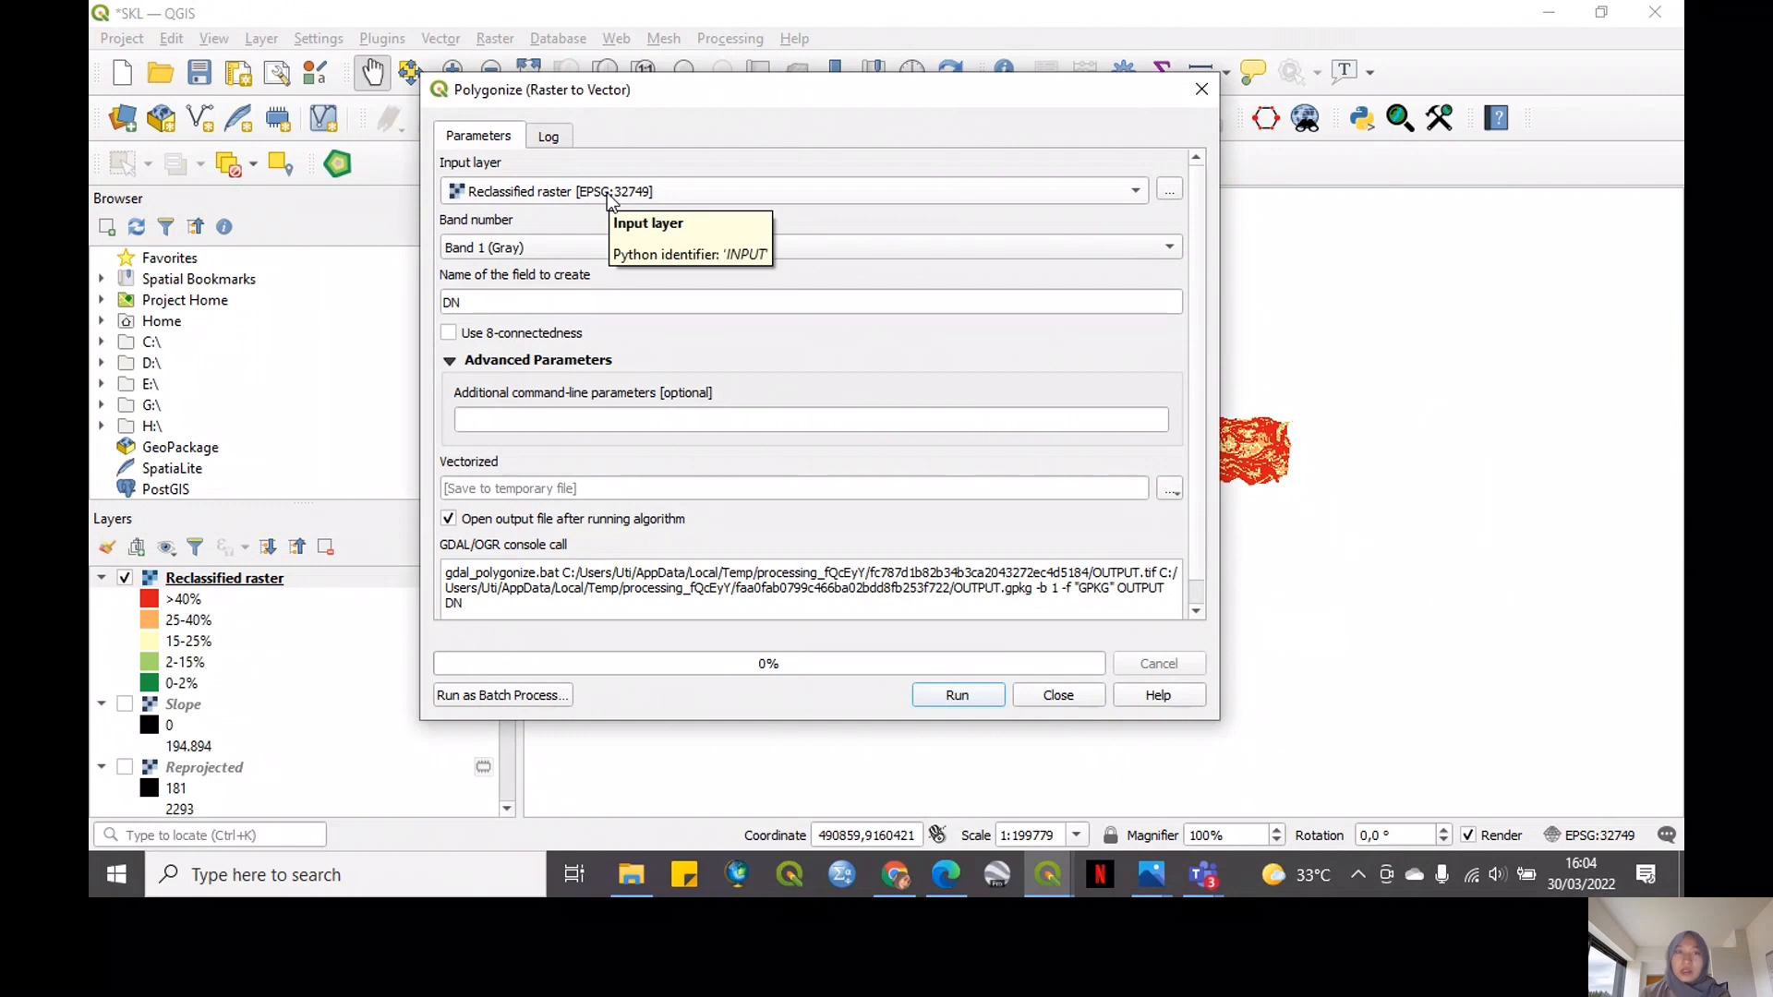
pyautogui.click(965, 697)
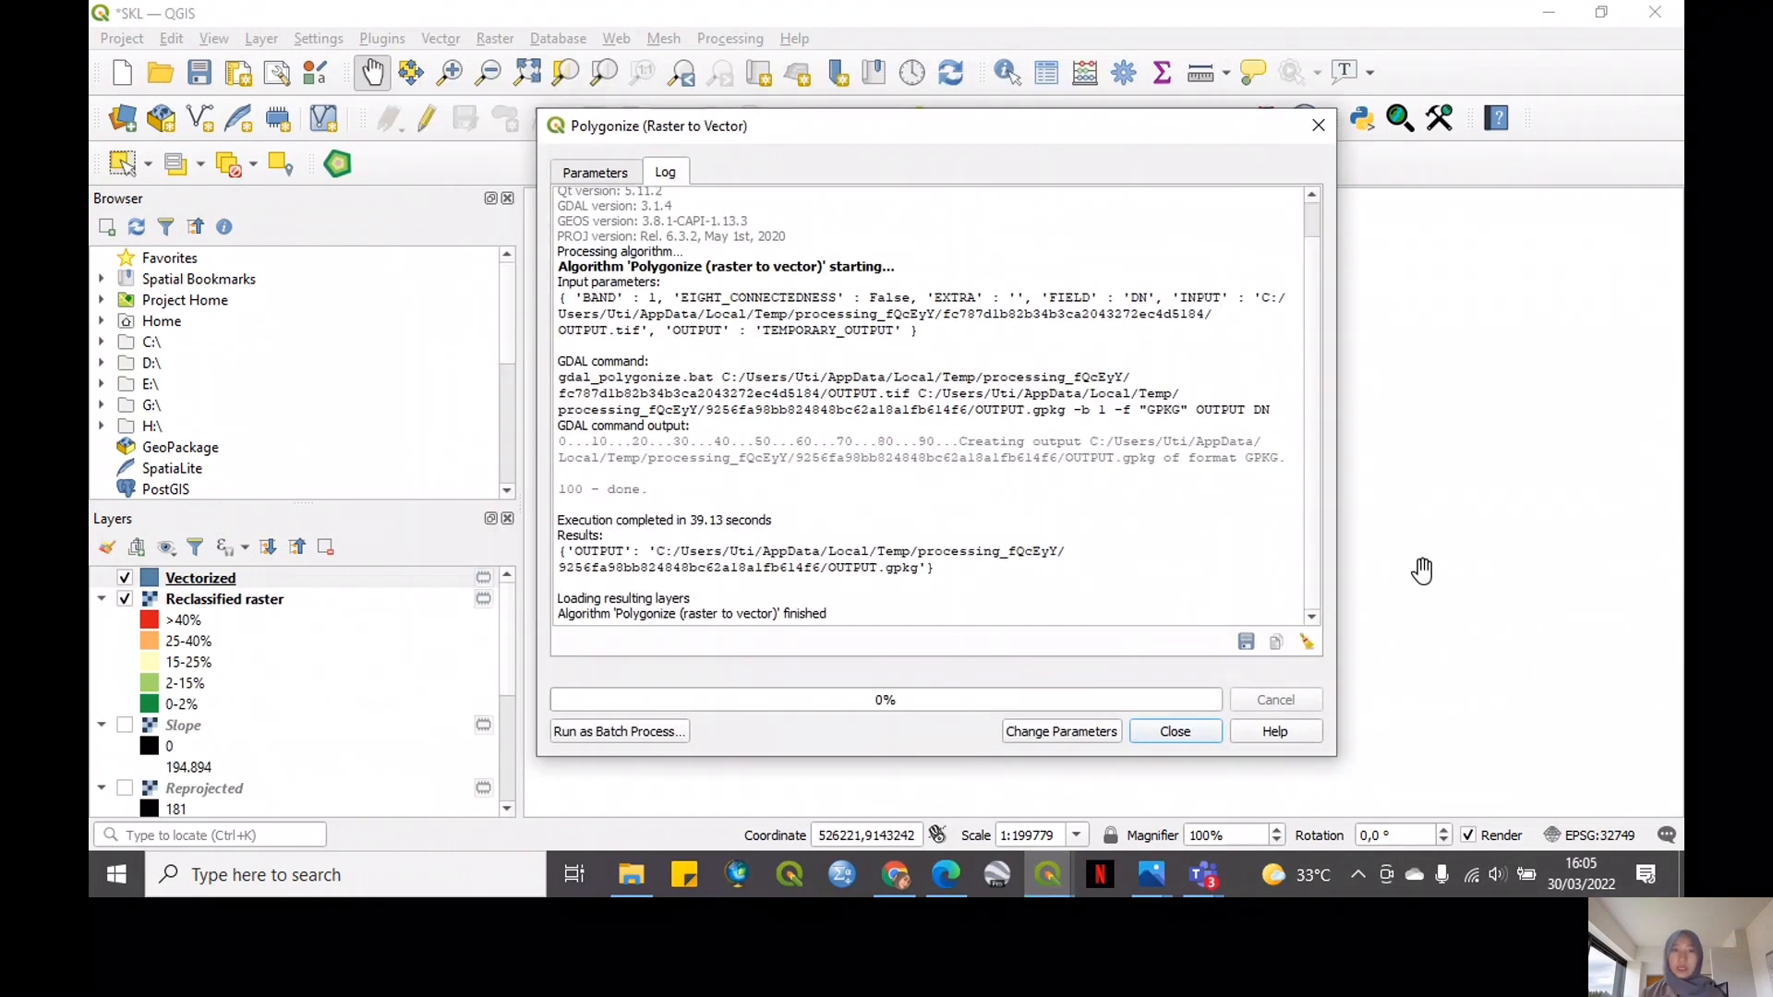
pyautogui.click(1168, 730)
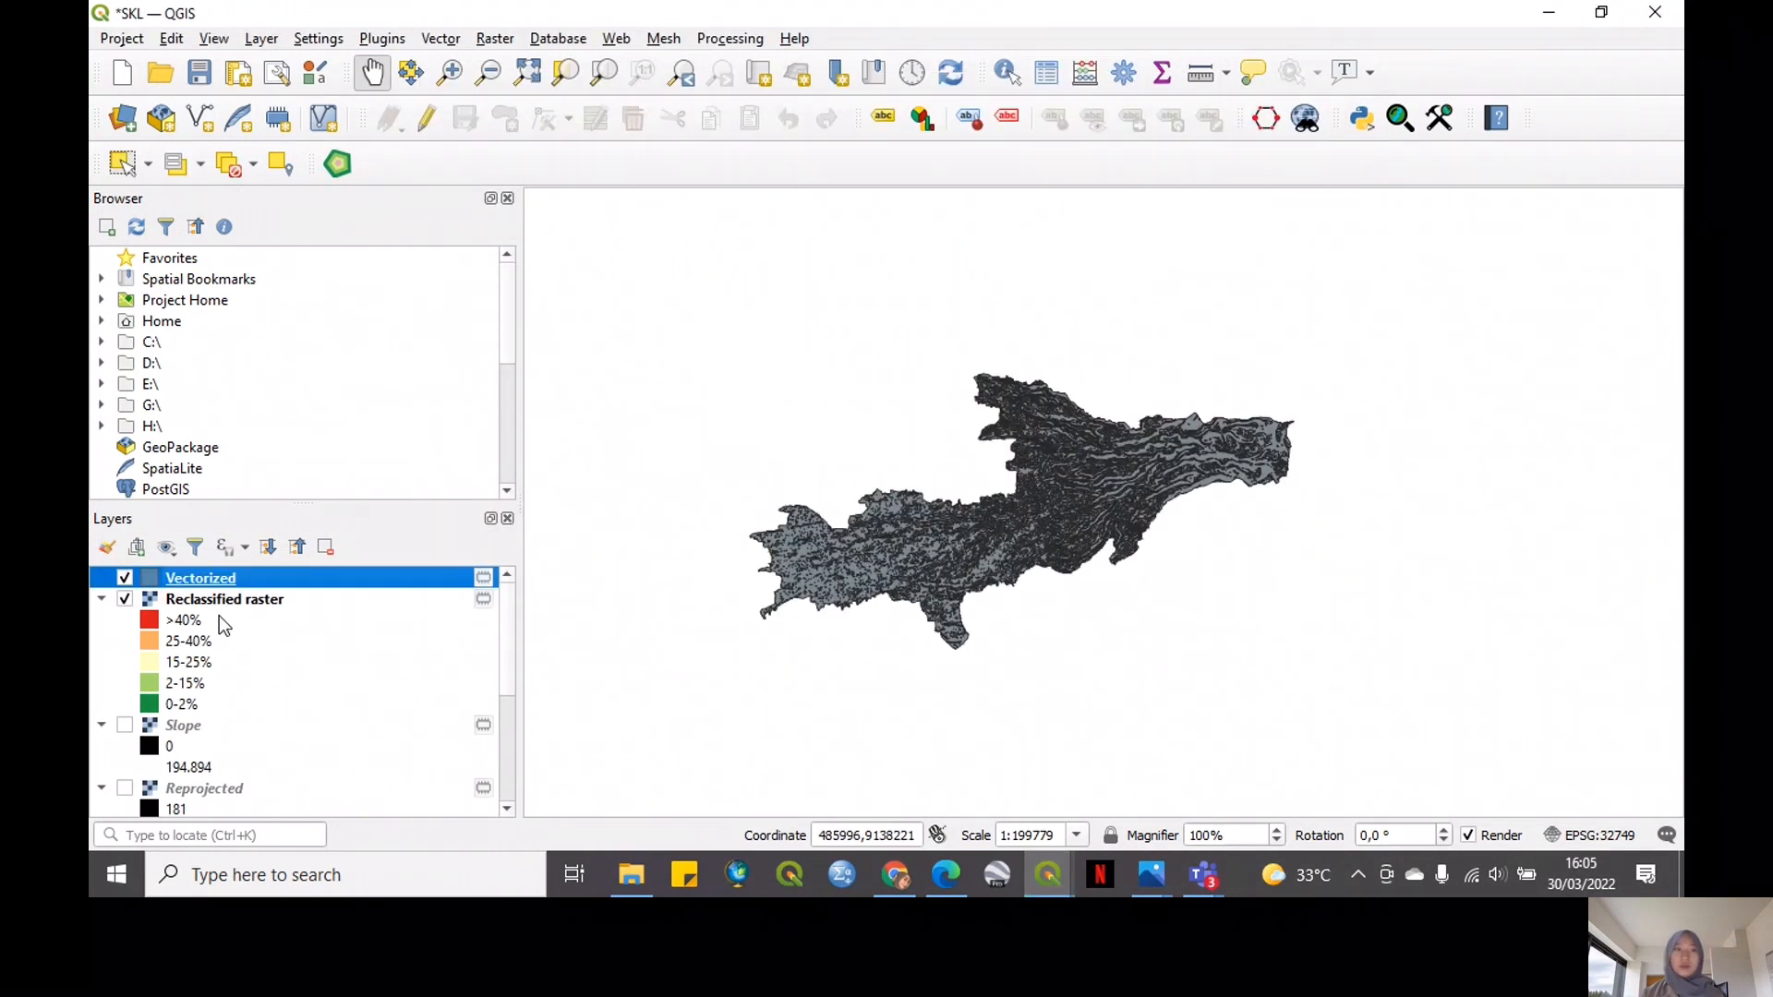
# Hide the reclassified raster and move the Morfologi layer directly below the Vectorized layer
pyautogui.click(124, 600)
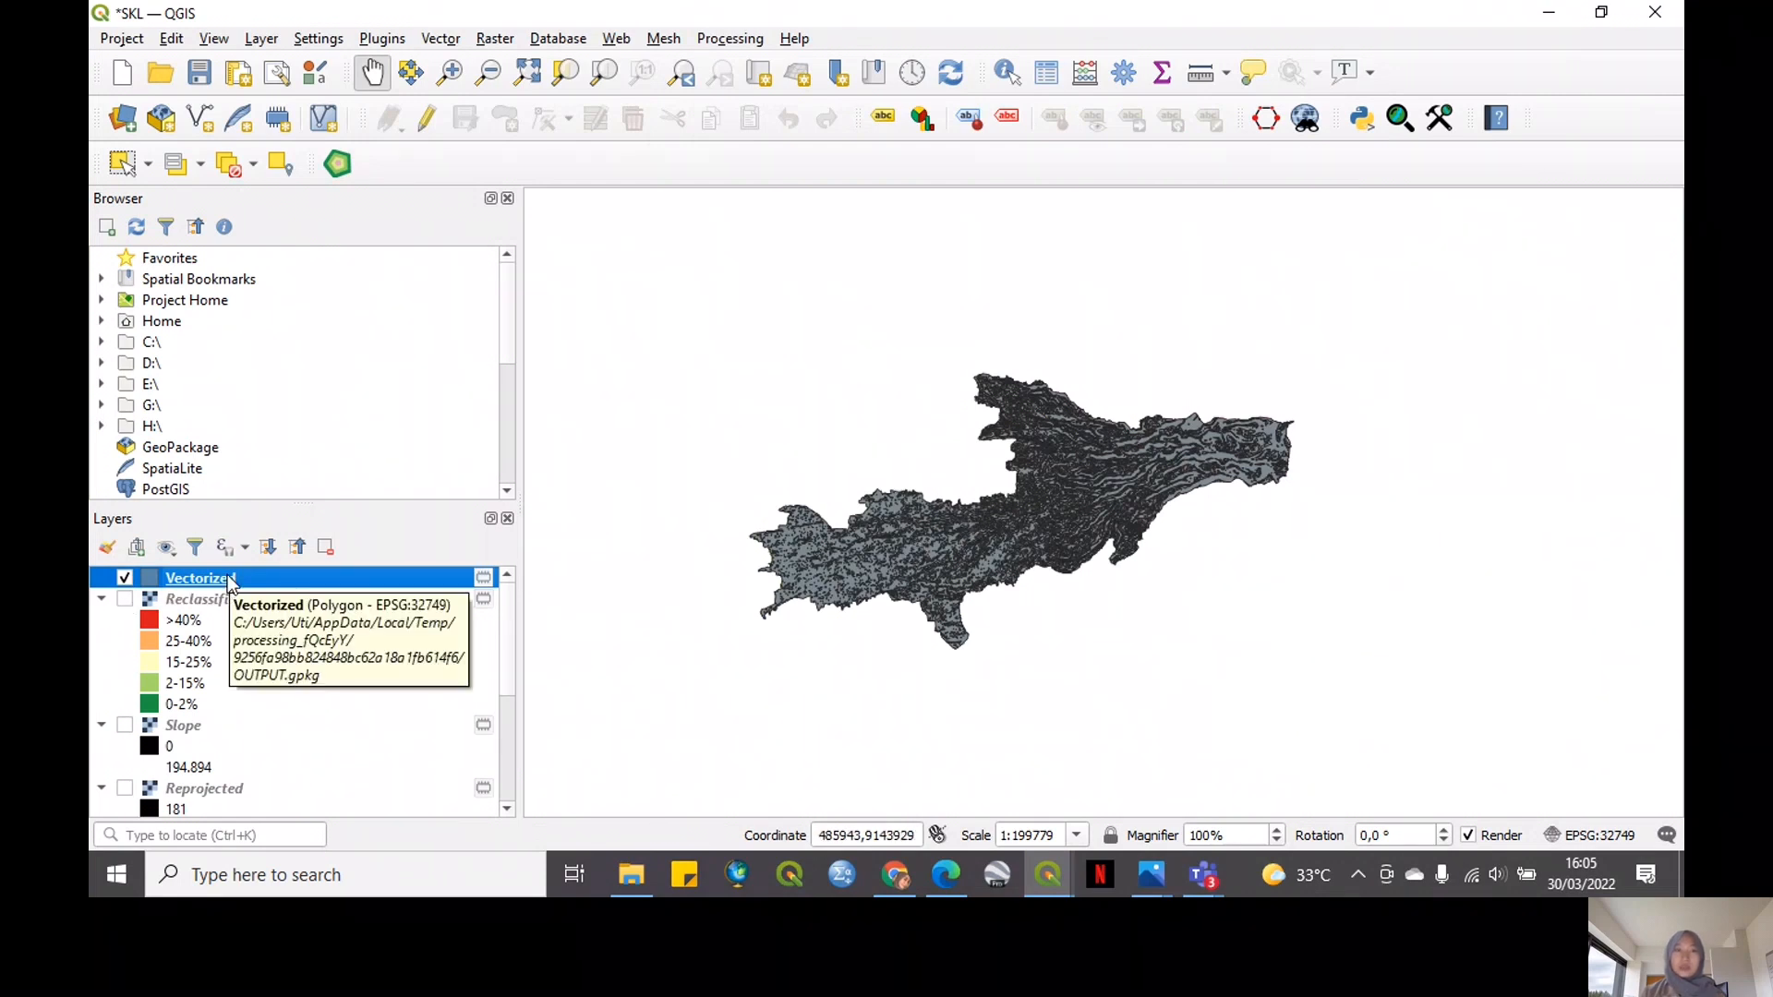
pyautogui.scroll(-4, 231, 581)
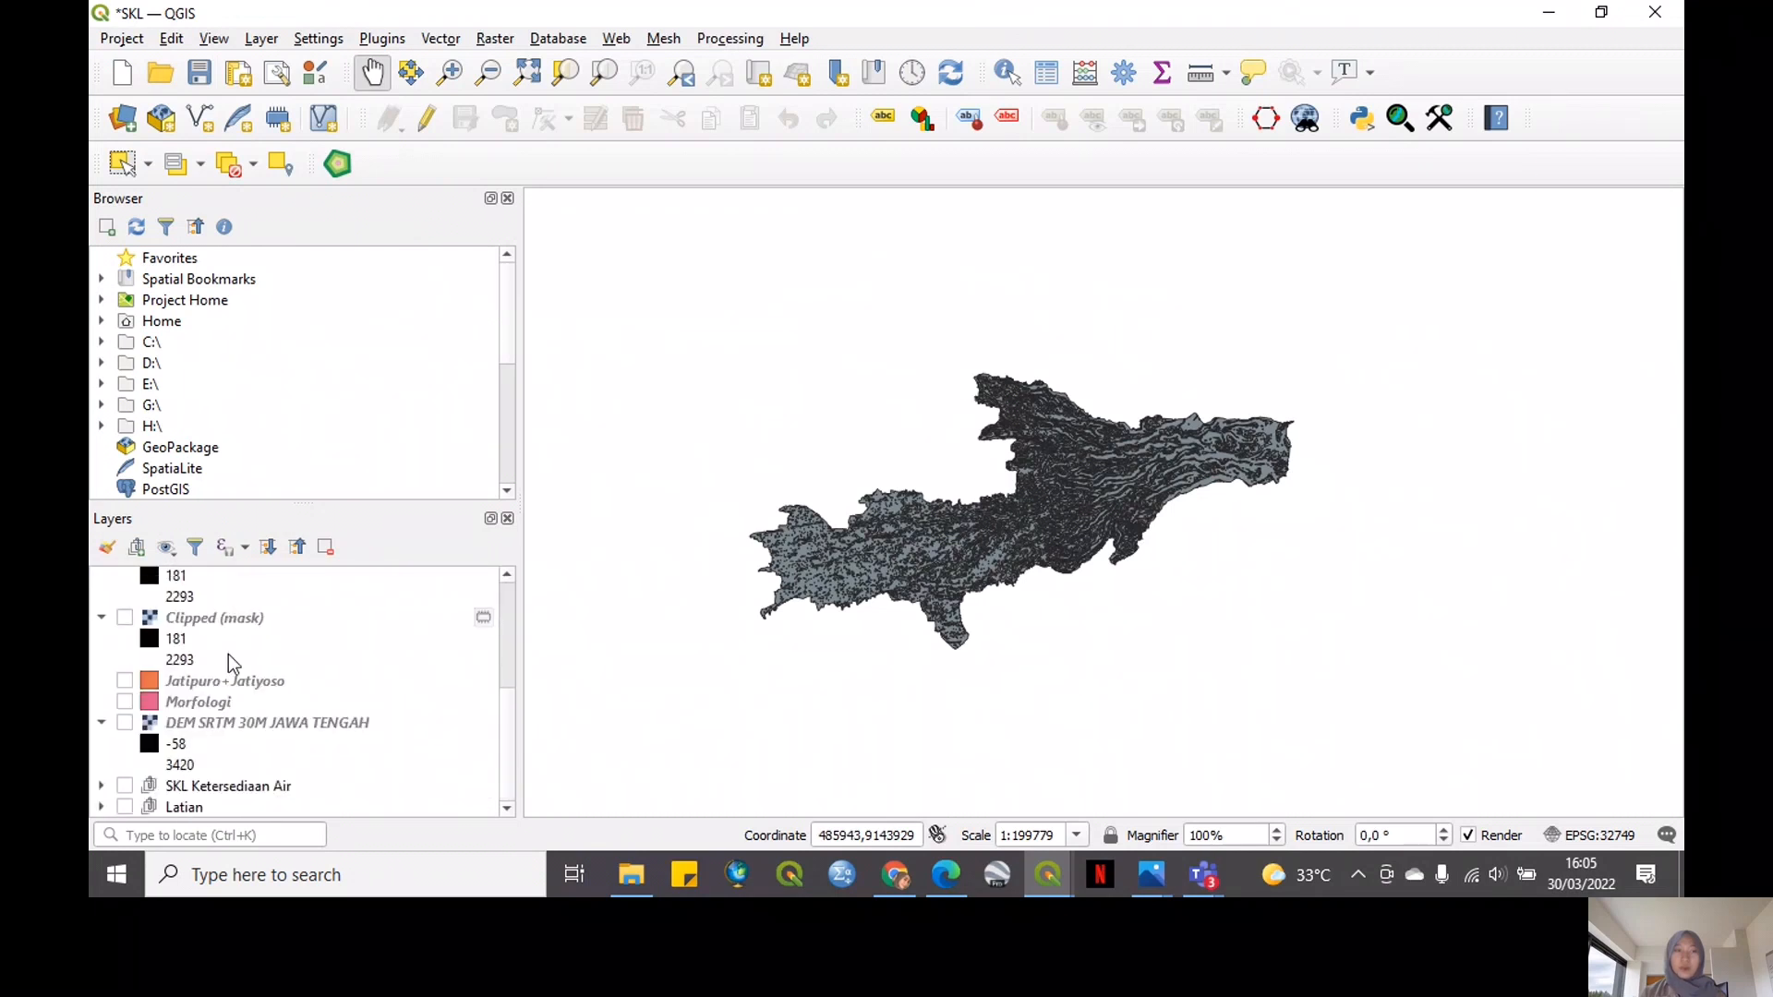
pyautogui.moveTo(225, 702); pyautogui.dragTo(264, 580)
pyautogui.scroll(-5, 291, 611)
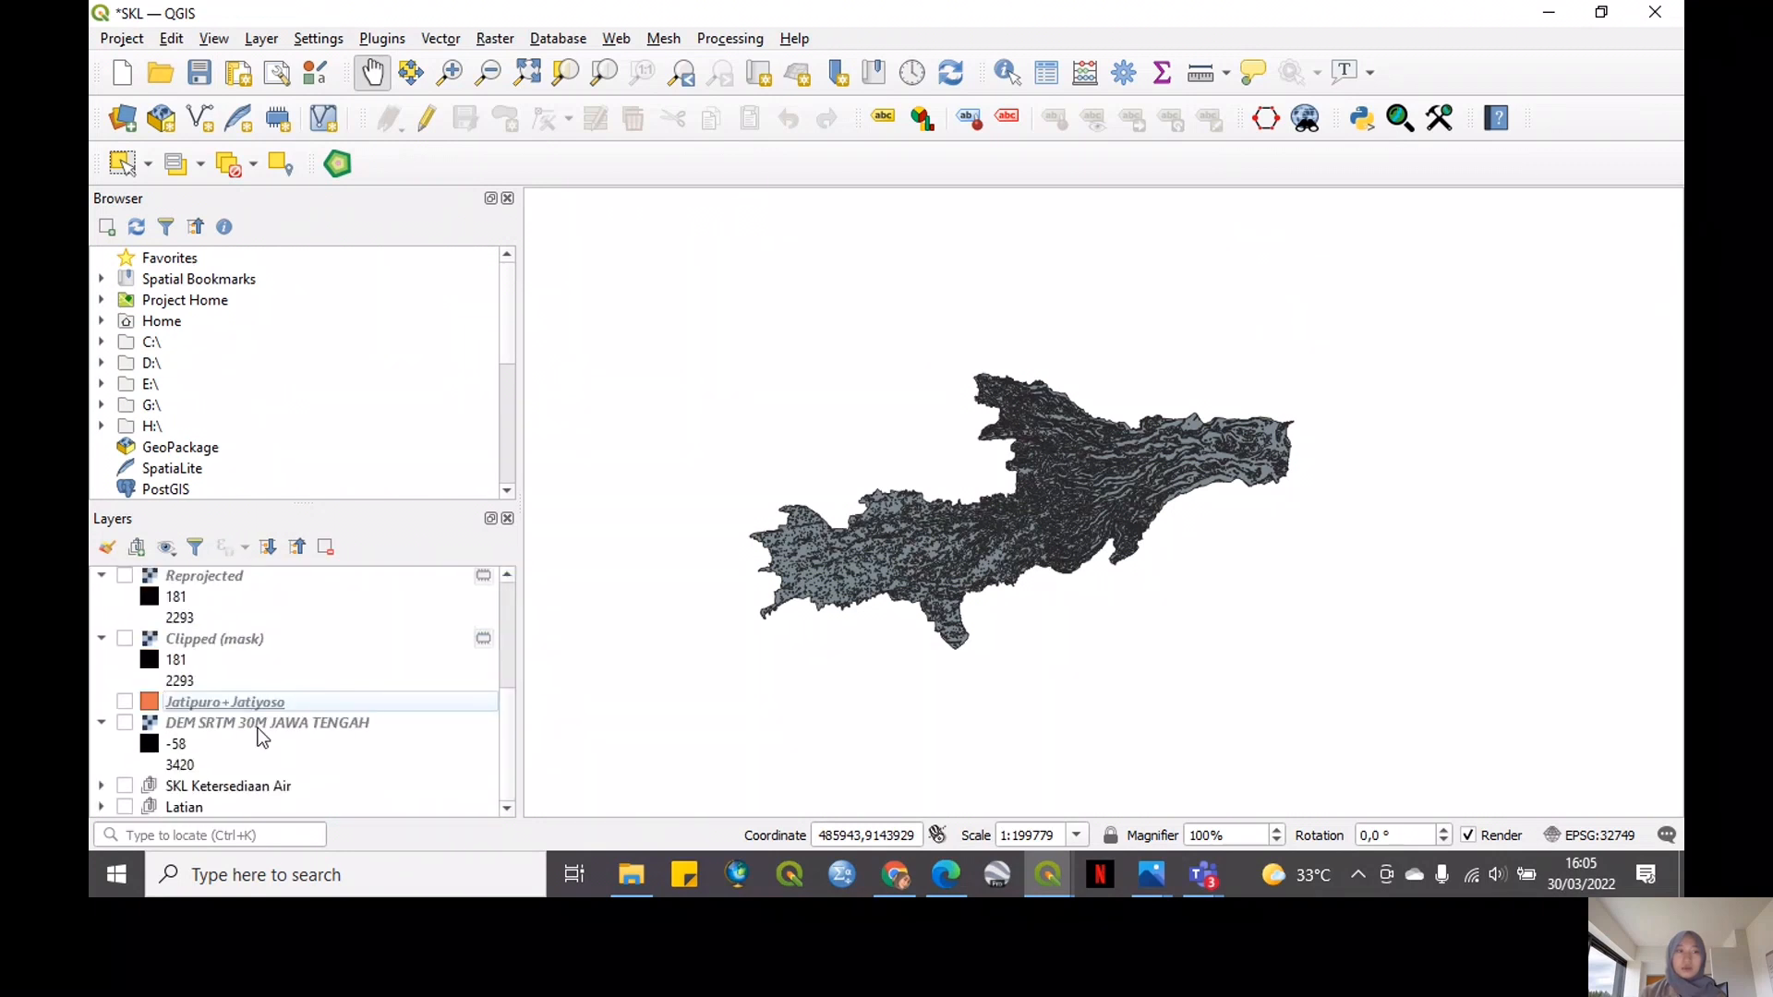
pyautogui.scroll(5, 258, 727)
pyautogui.click(240, 595)
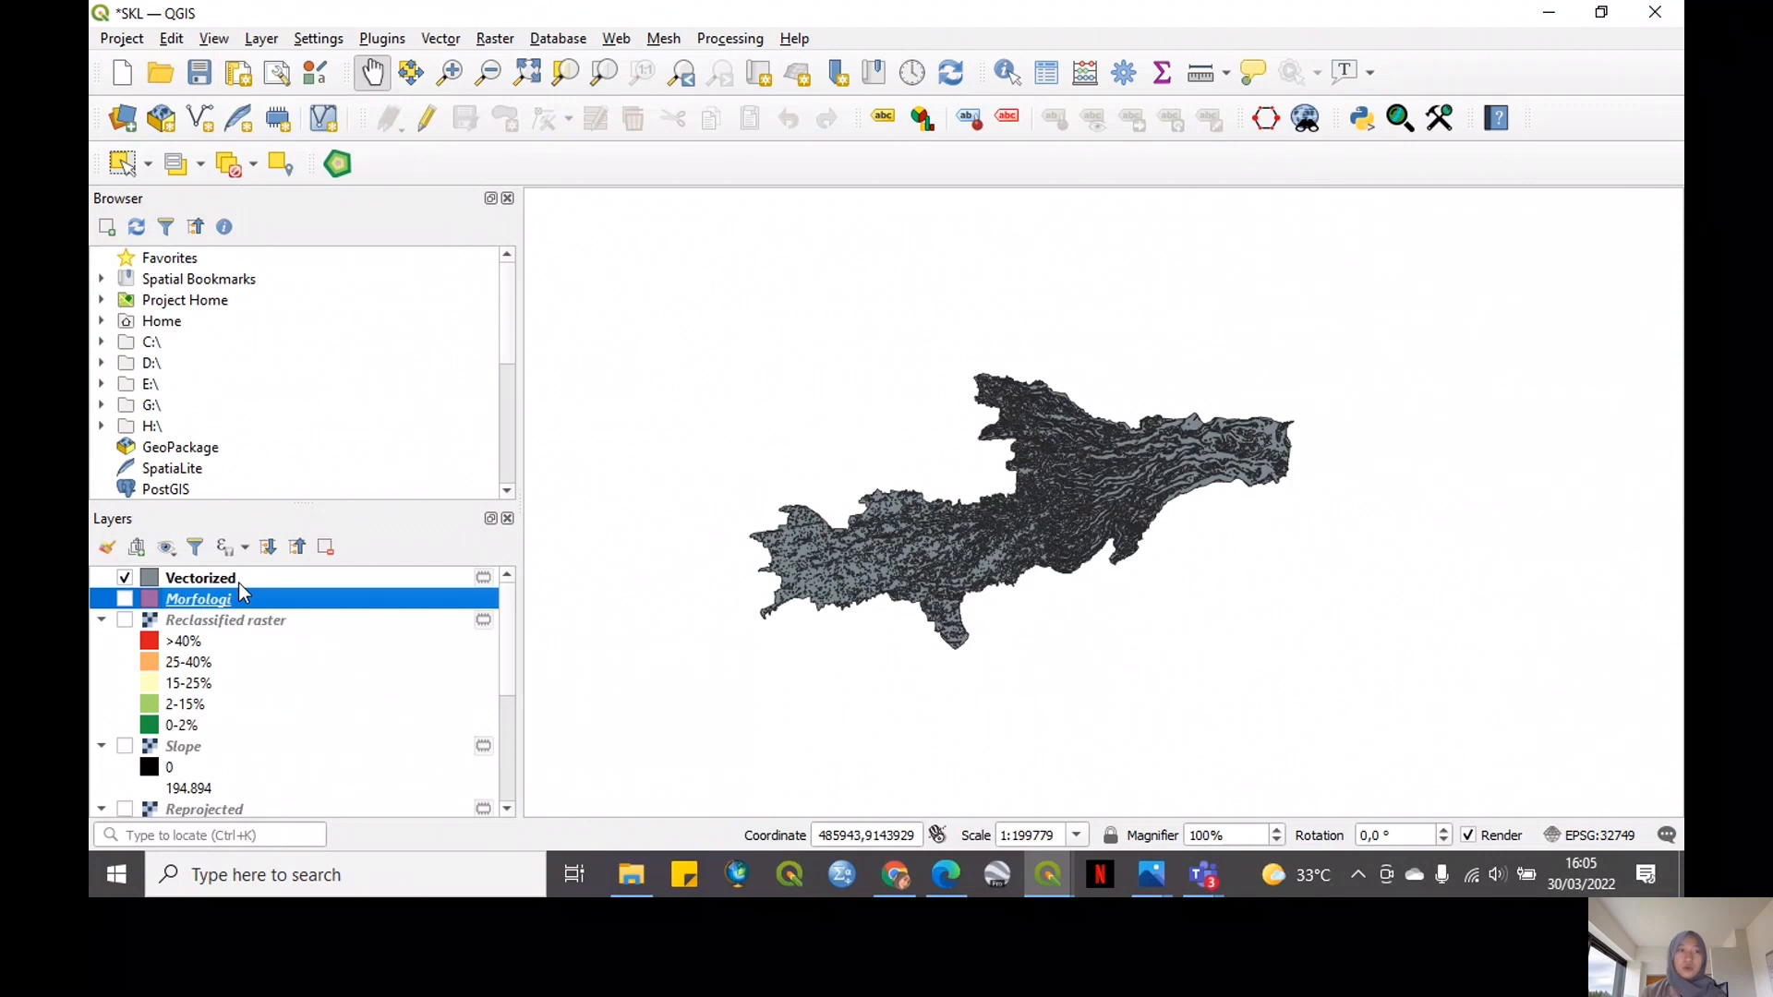
# Run Fix geometries on the Vectorized layer to a temporary layer and hide the Vectorized layer
pyautogui.click(240, 580)
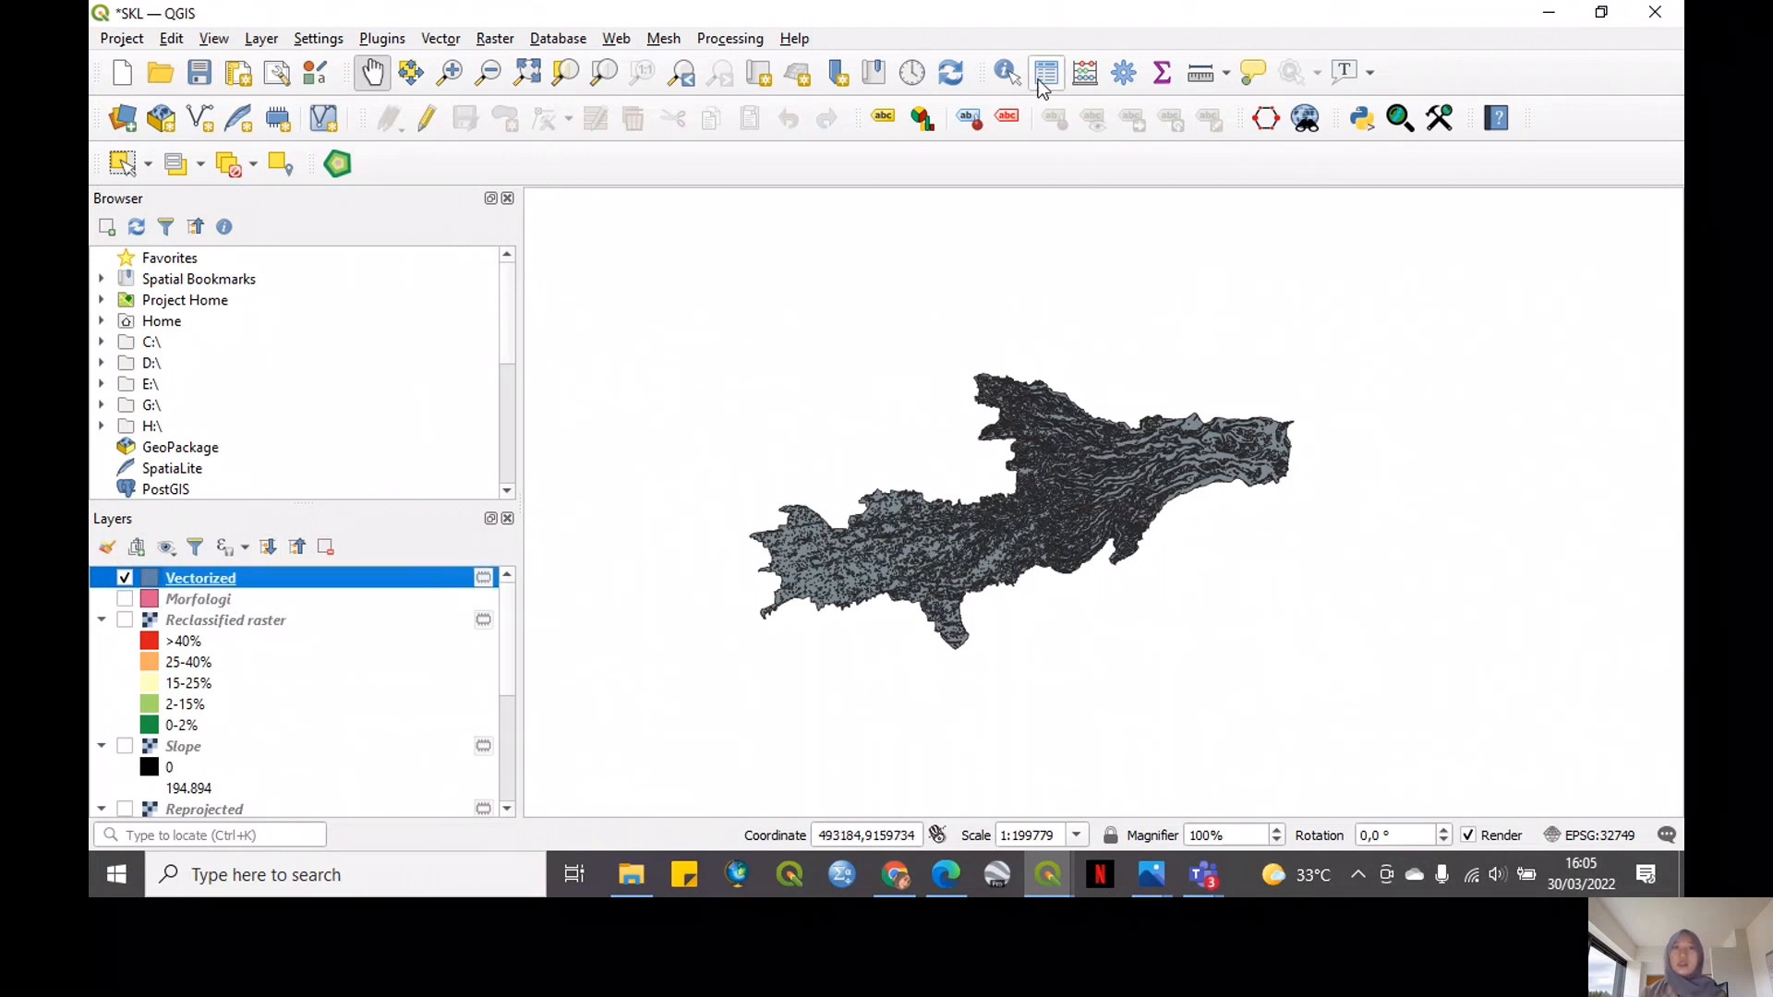
pyautogui.click(1113, 74)
pyautogui.doubleClick(1356, 258)
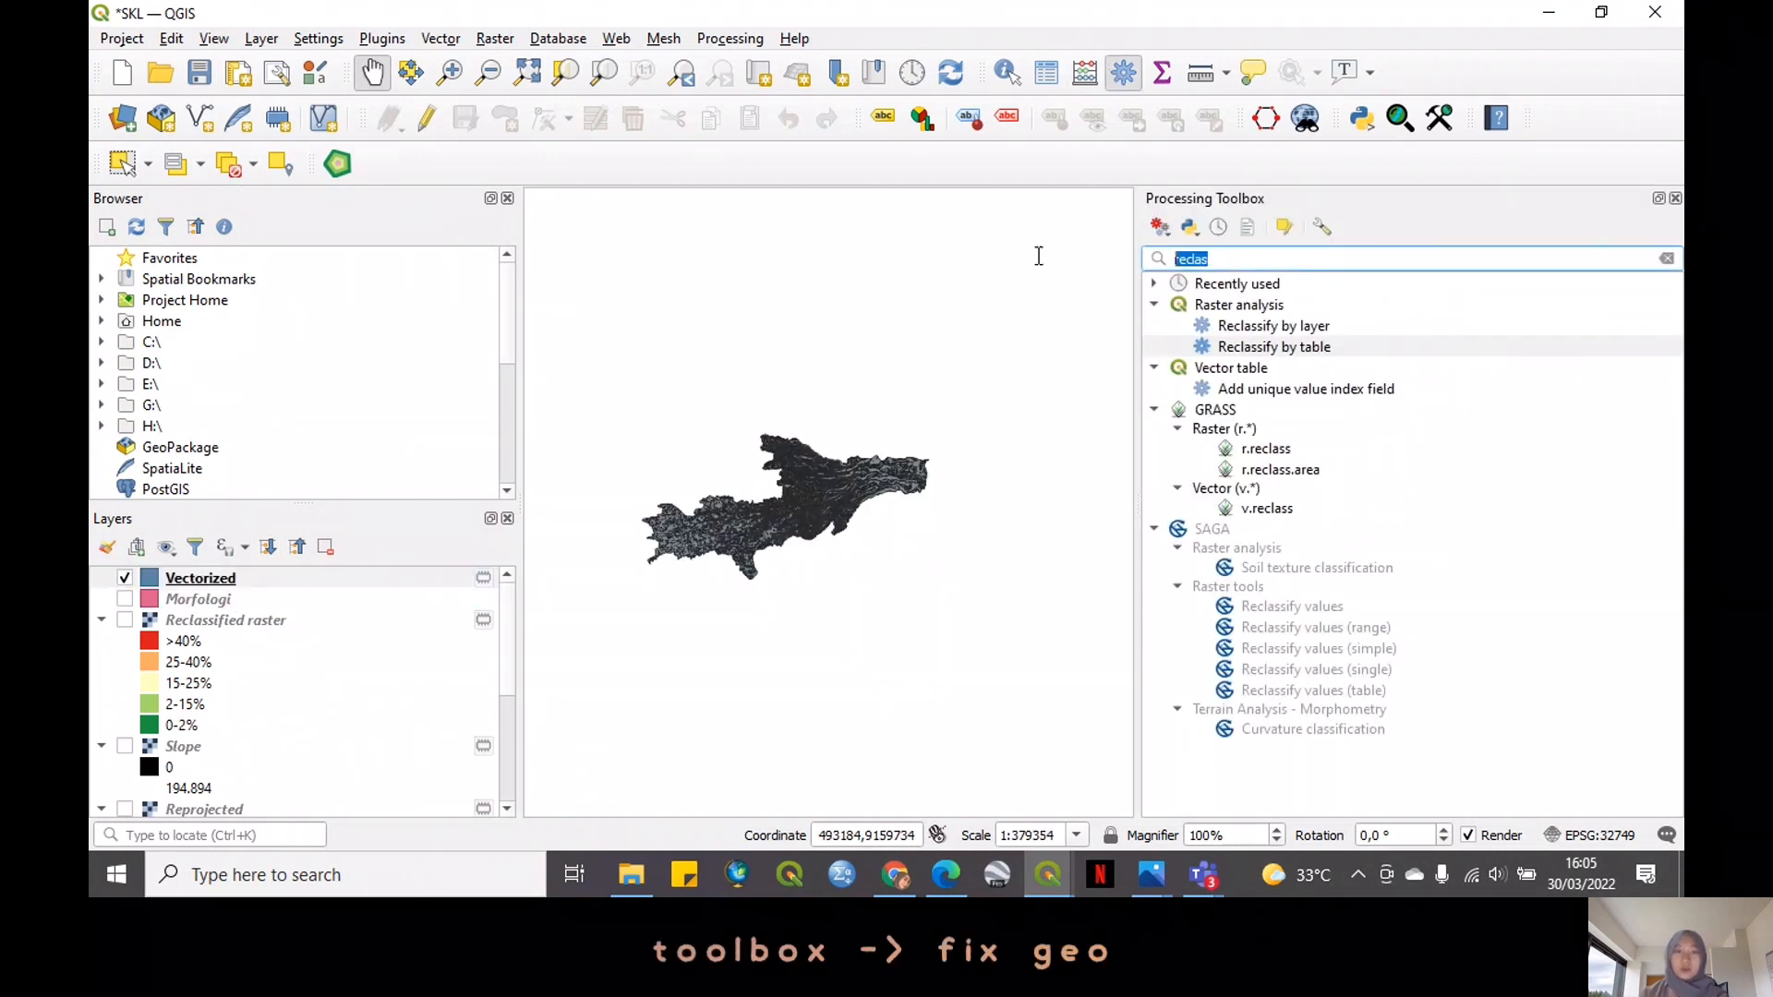
pyautogui.write('fix ge')
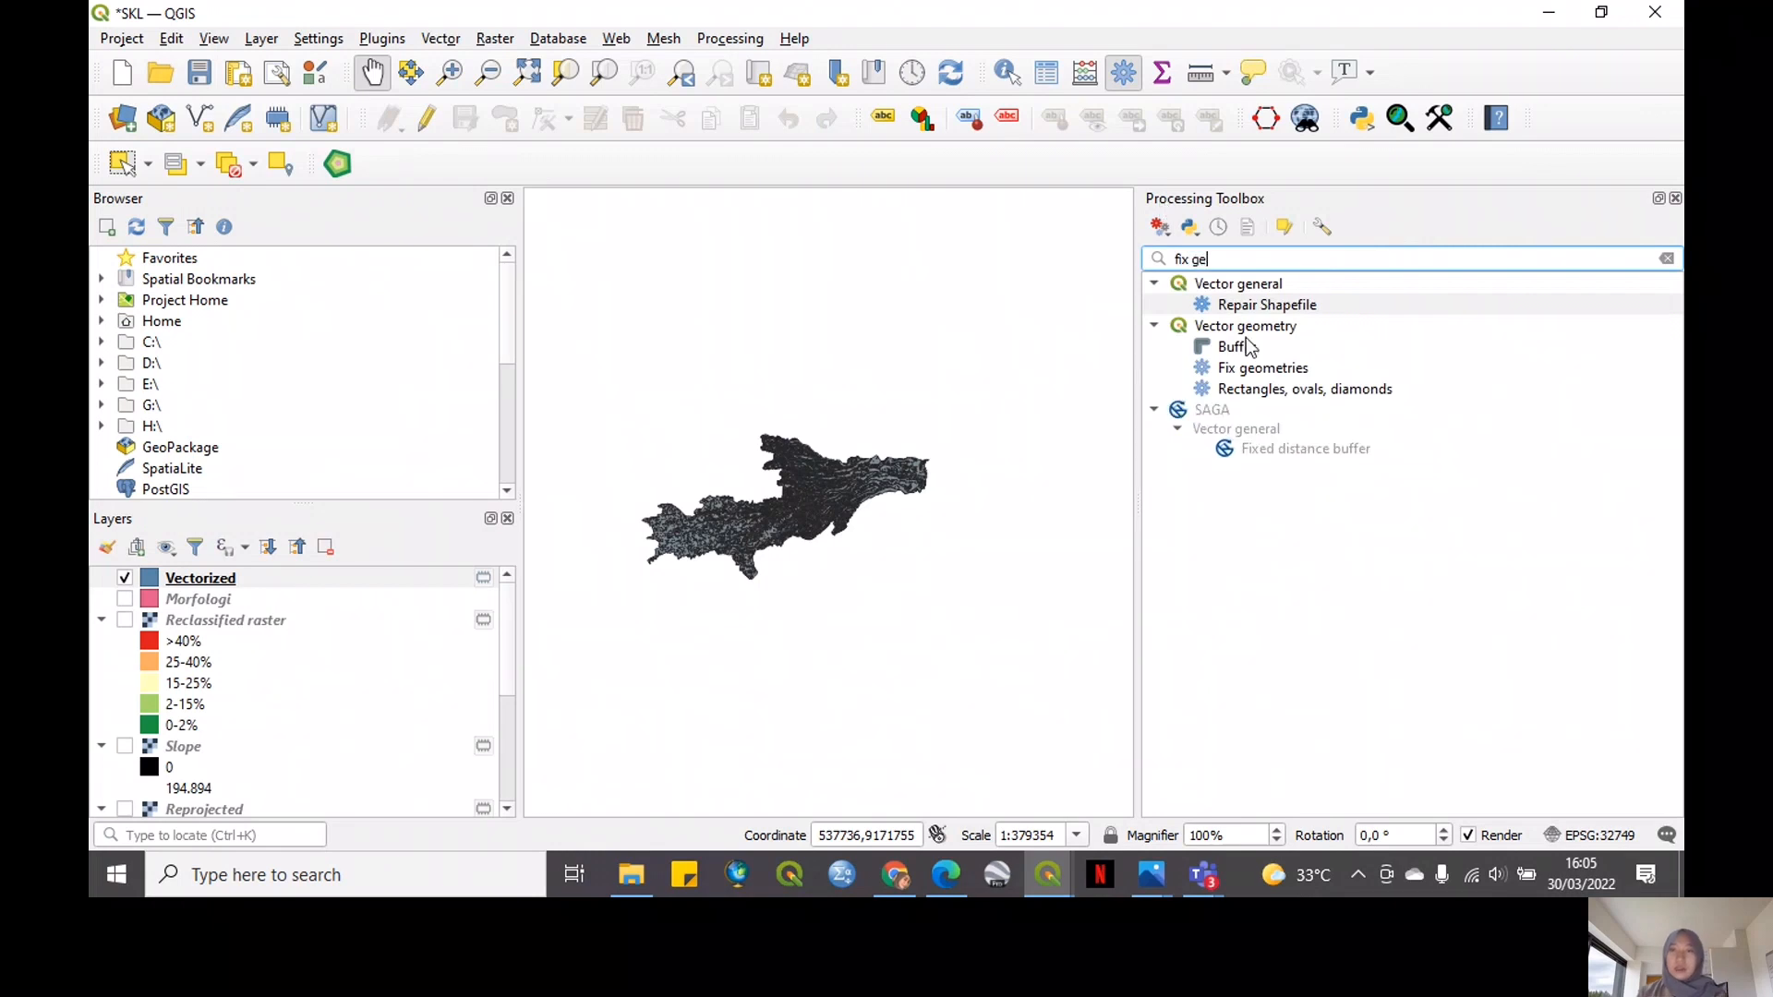
pyautogui.doubleClick(1290, 370)
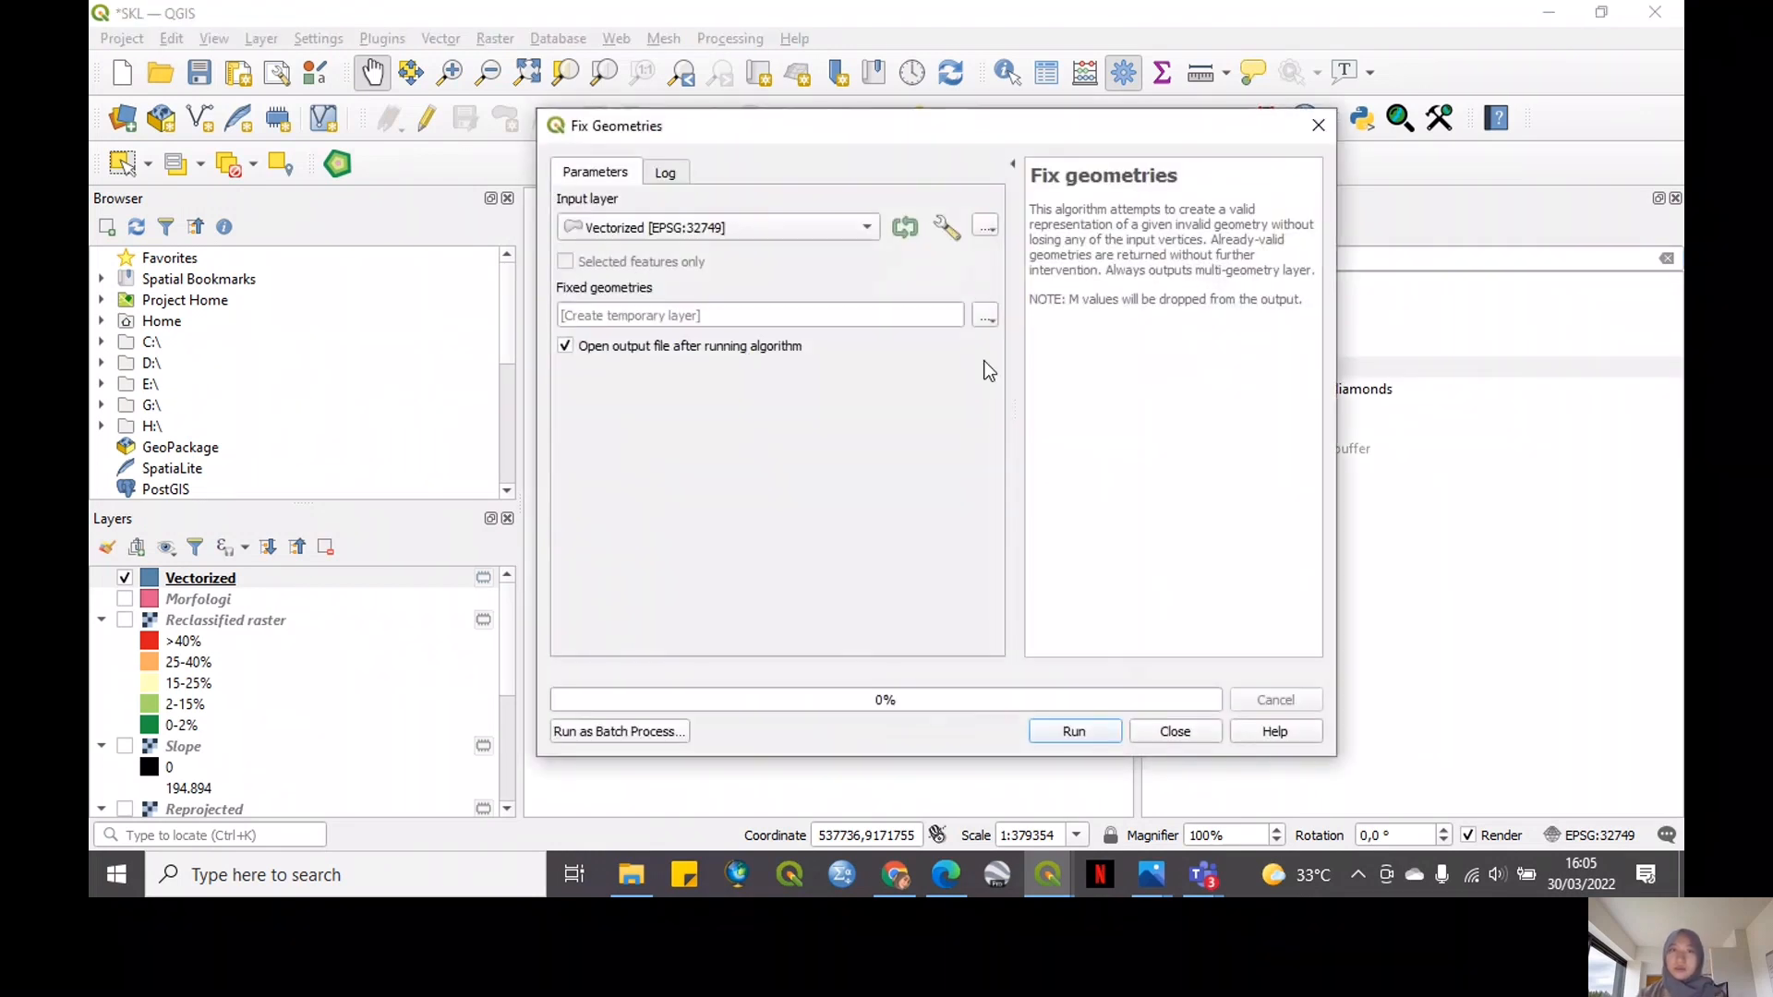
pyautogui.click(1072, 730)
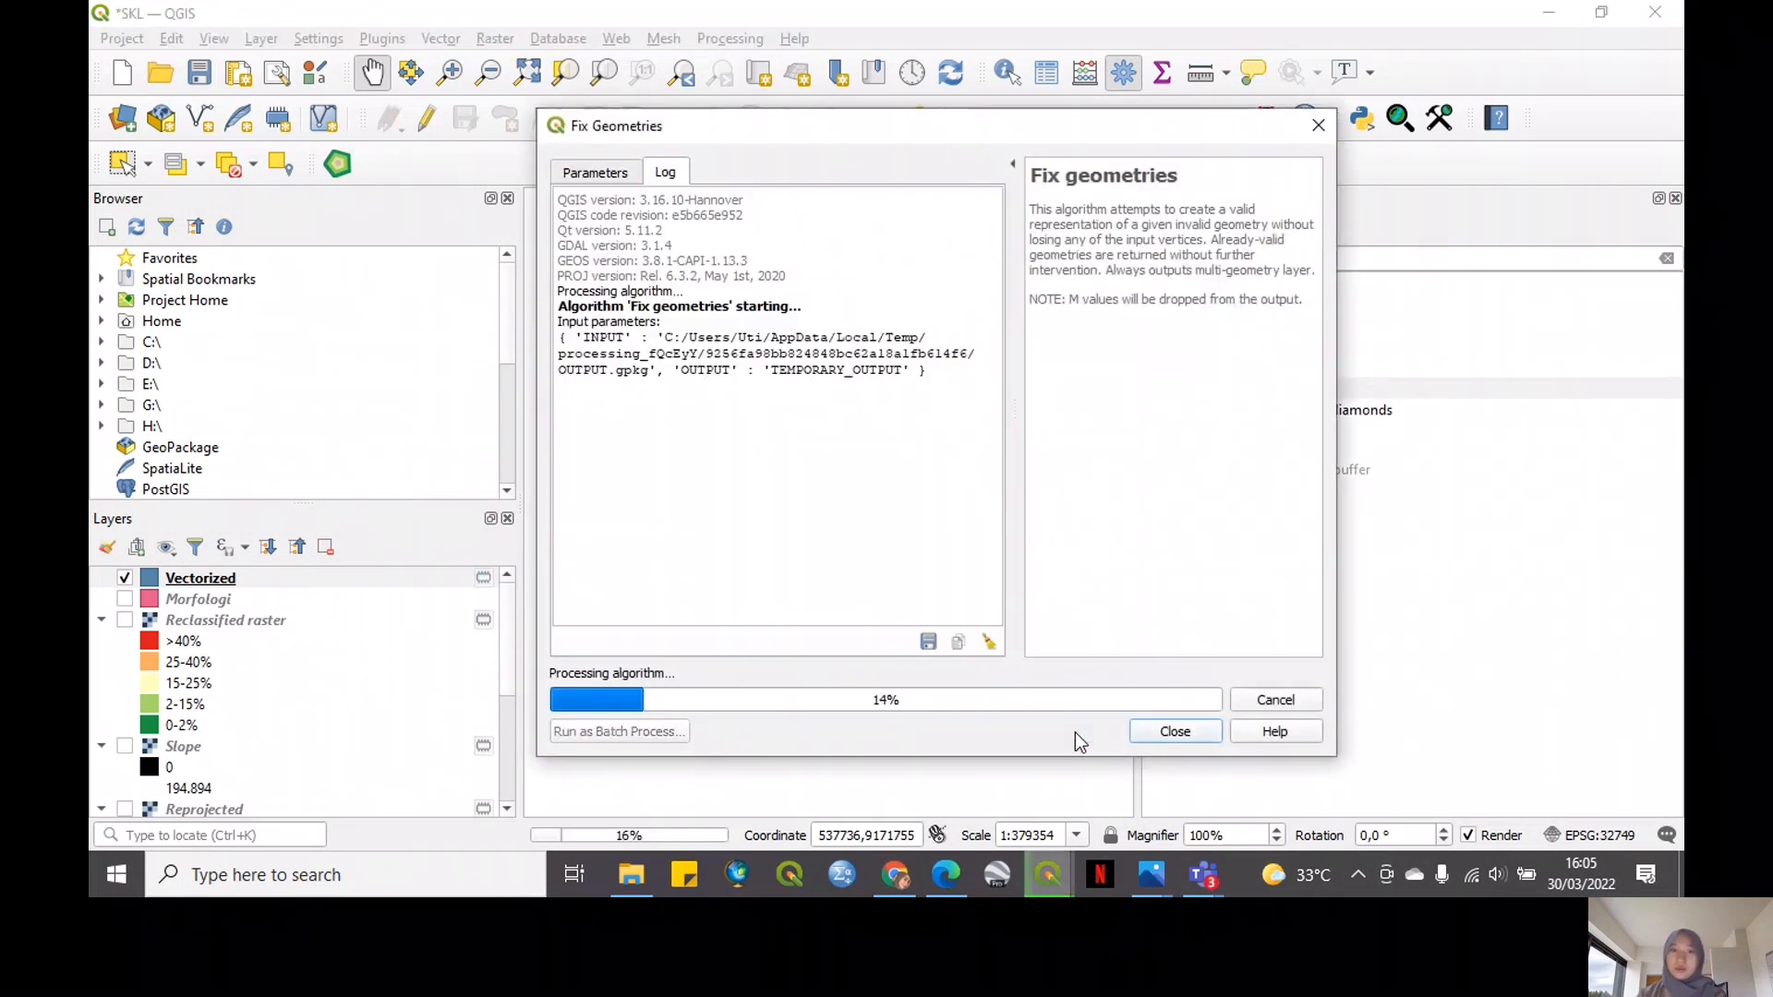
pyautogui.click(1175, 731)
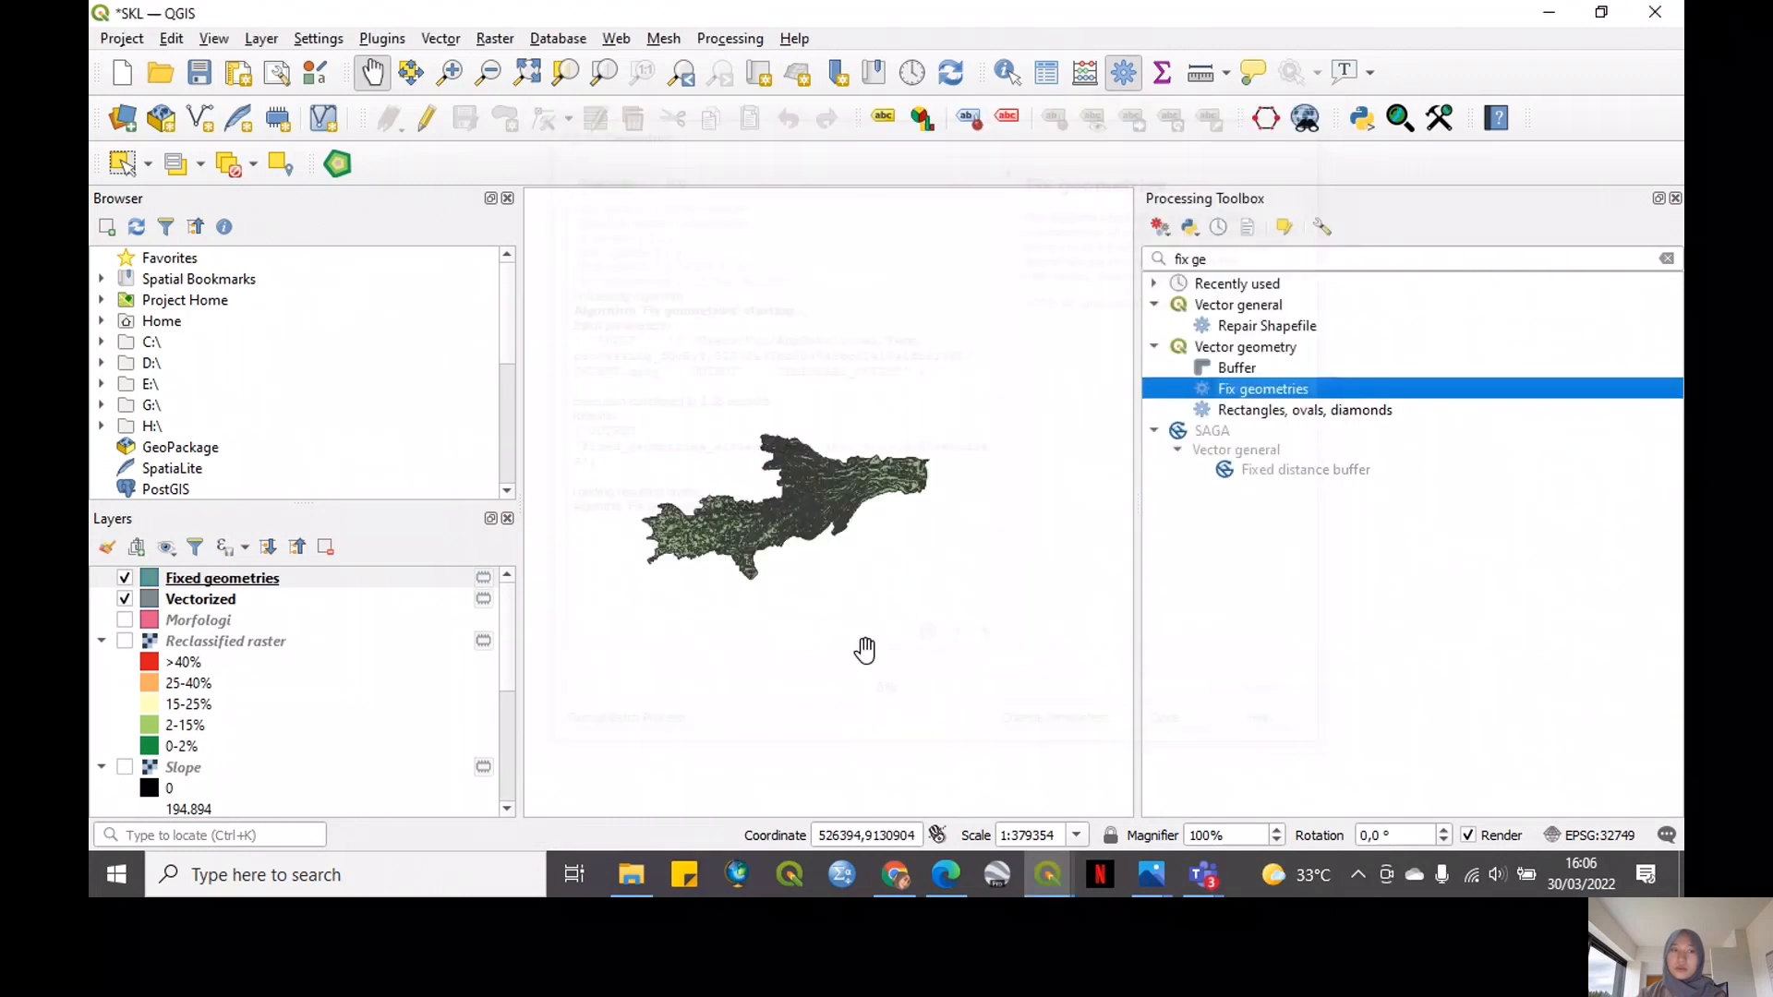
pyautogui.click(125, 599)
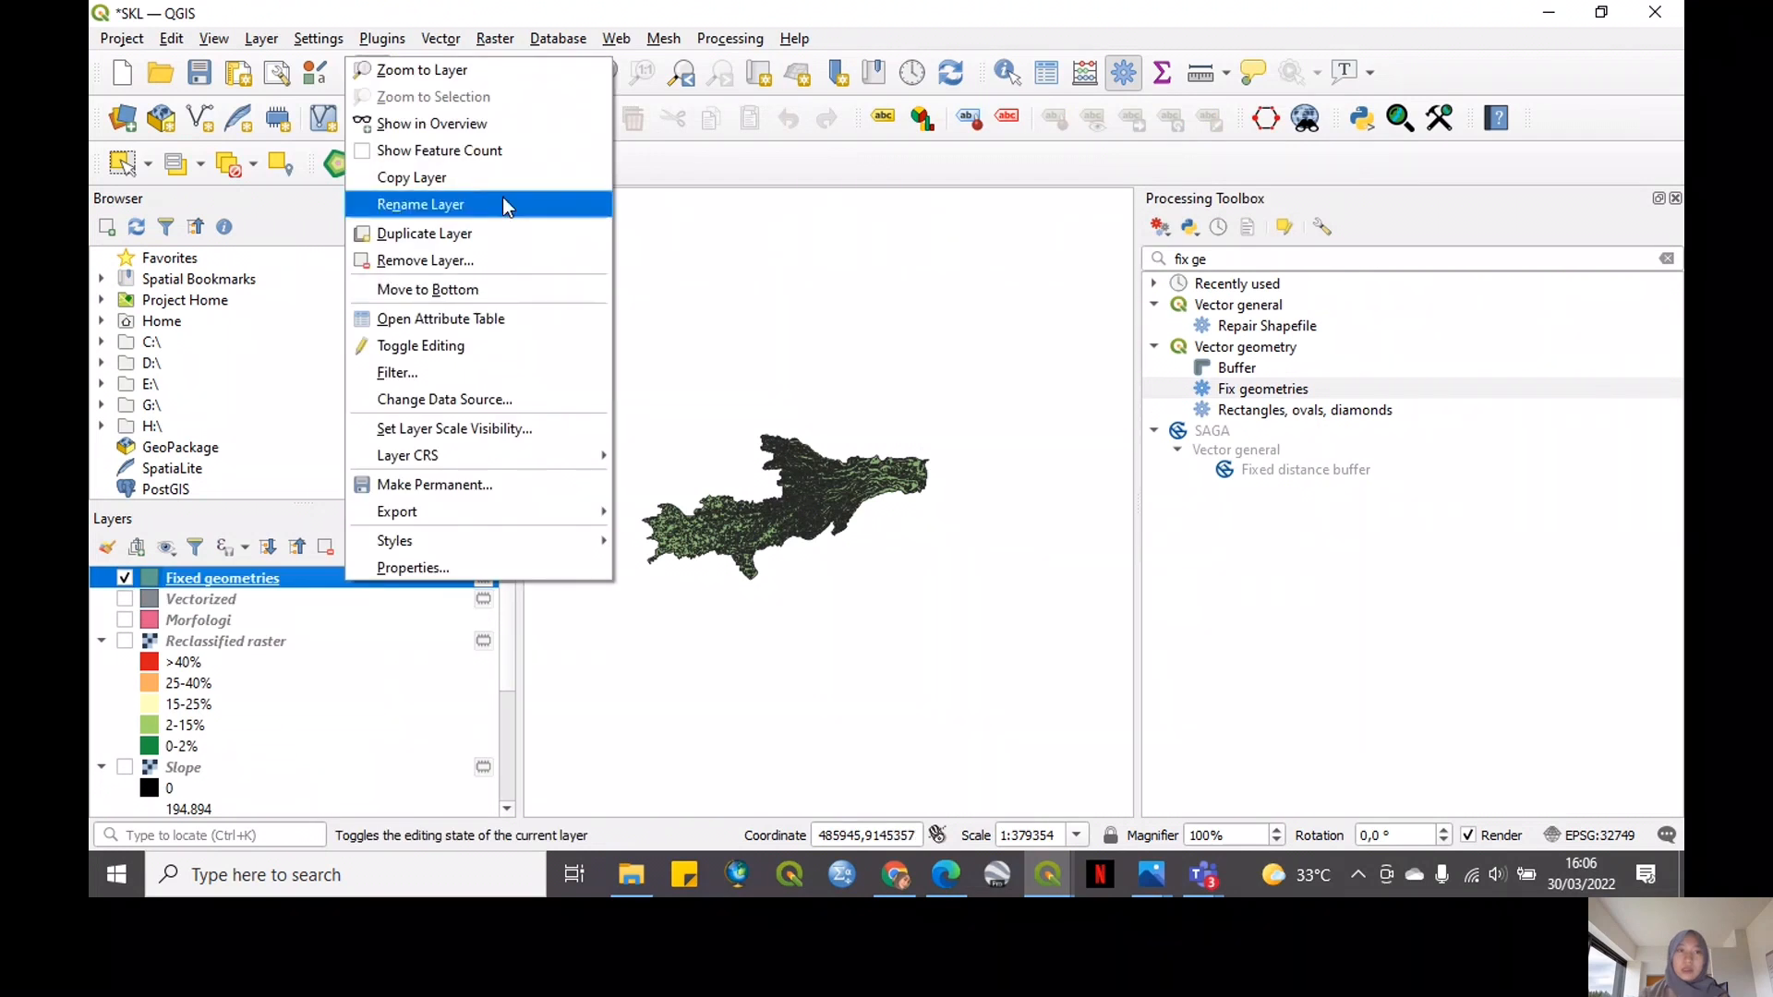
# Rename the Fixed geometries layer as Lereng fixx
pyautogui.click(502, 198)
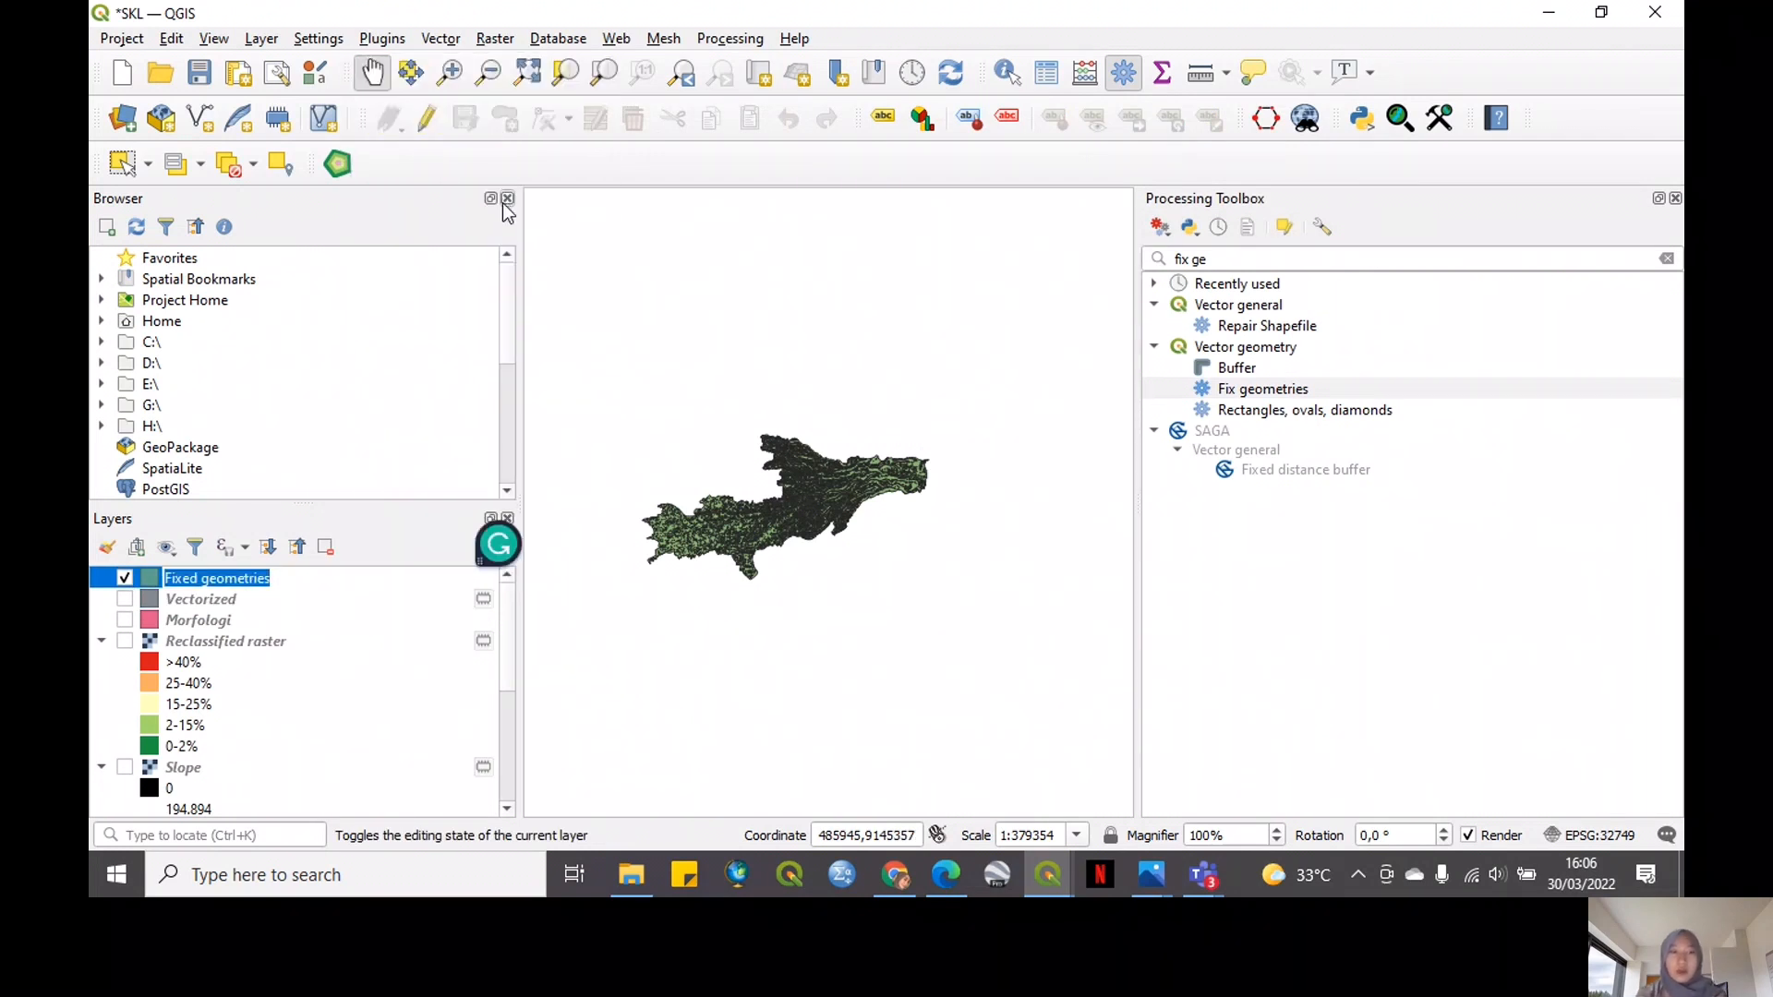
pyautogui.write('Lereng fixx')
pyautogui.press('Return')
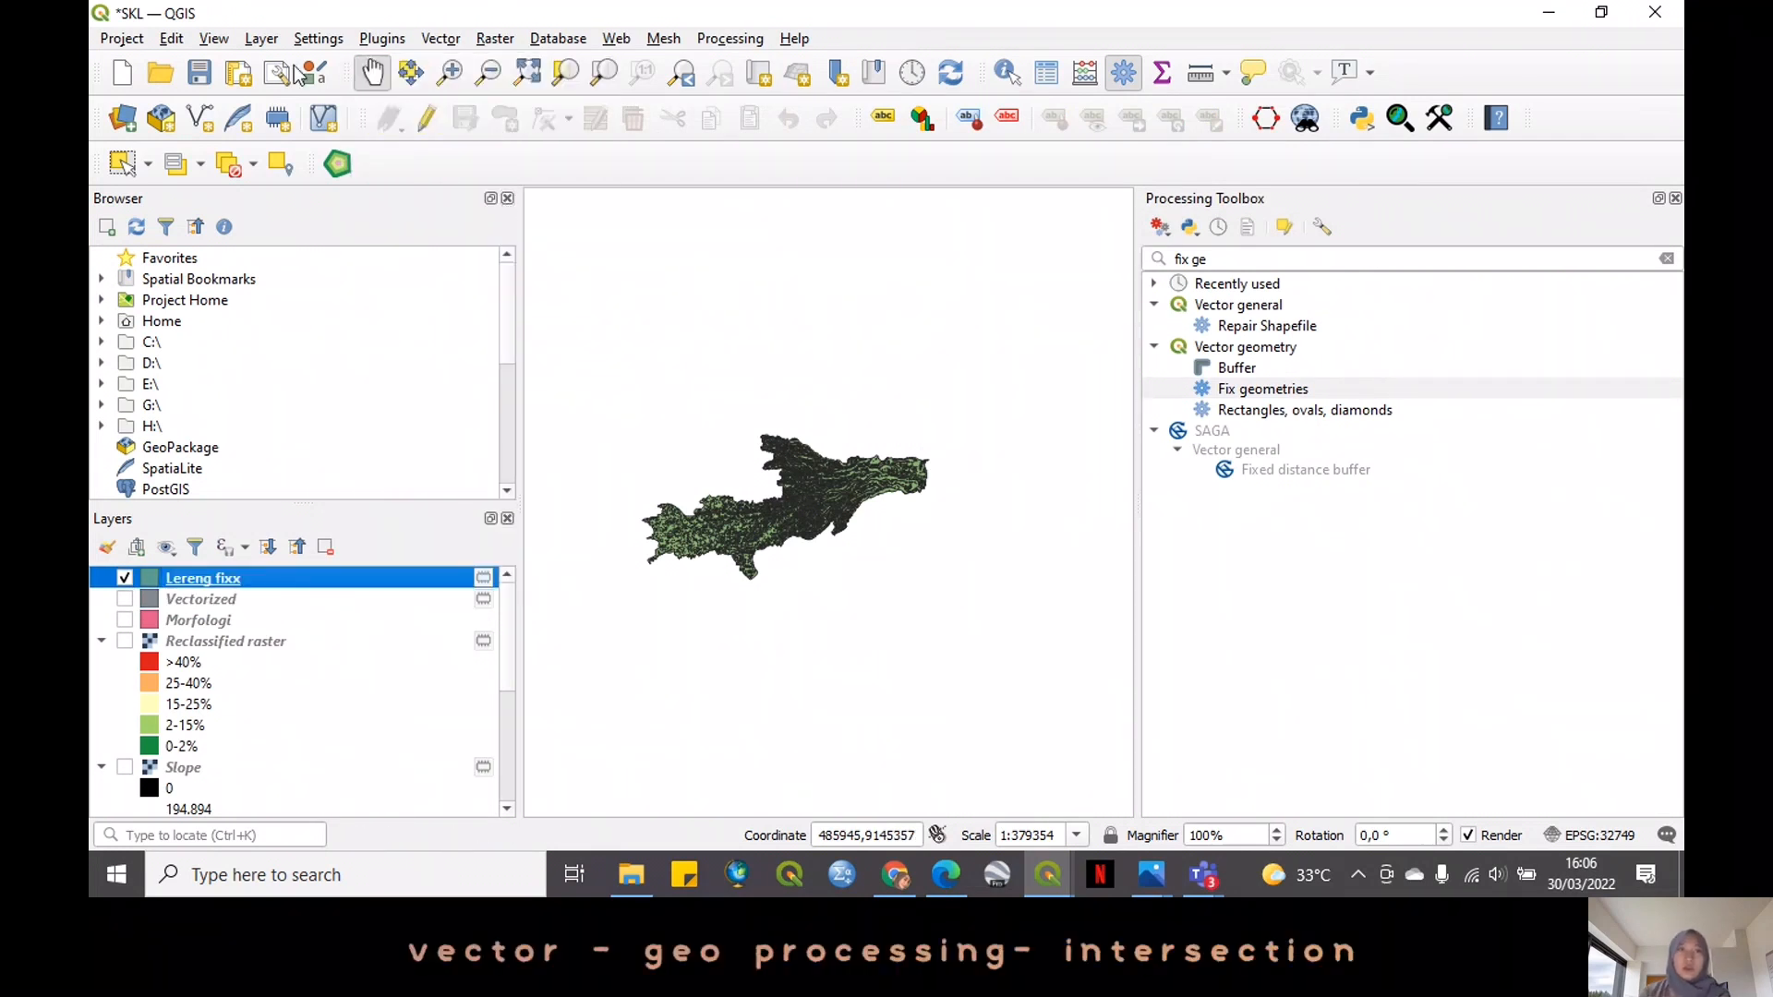
# Set up an Intersection with Lereng fixx as the input layer and Morfologi as the overlay layer
pyautogui.click(435, 38)
pyautogui.moveTo(444, 92)
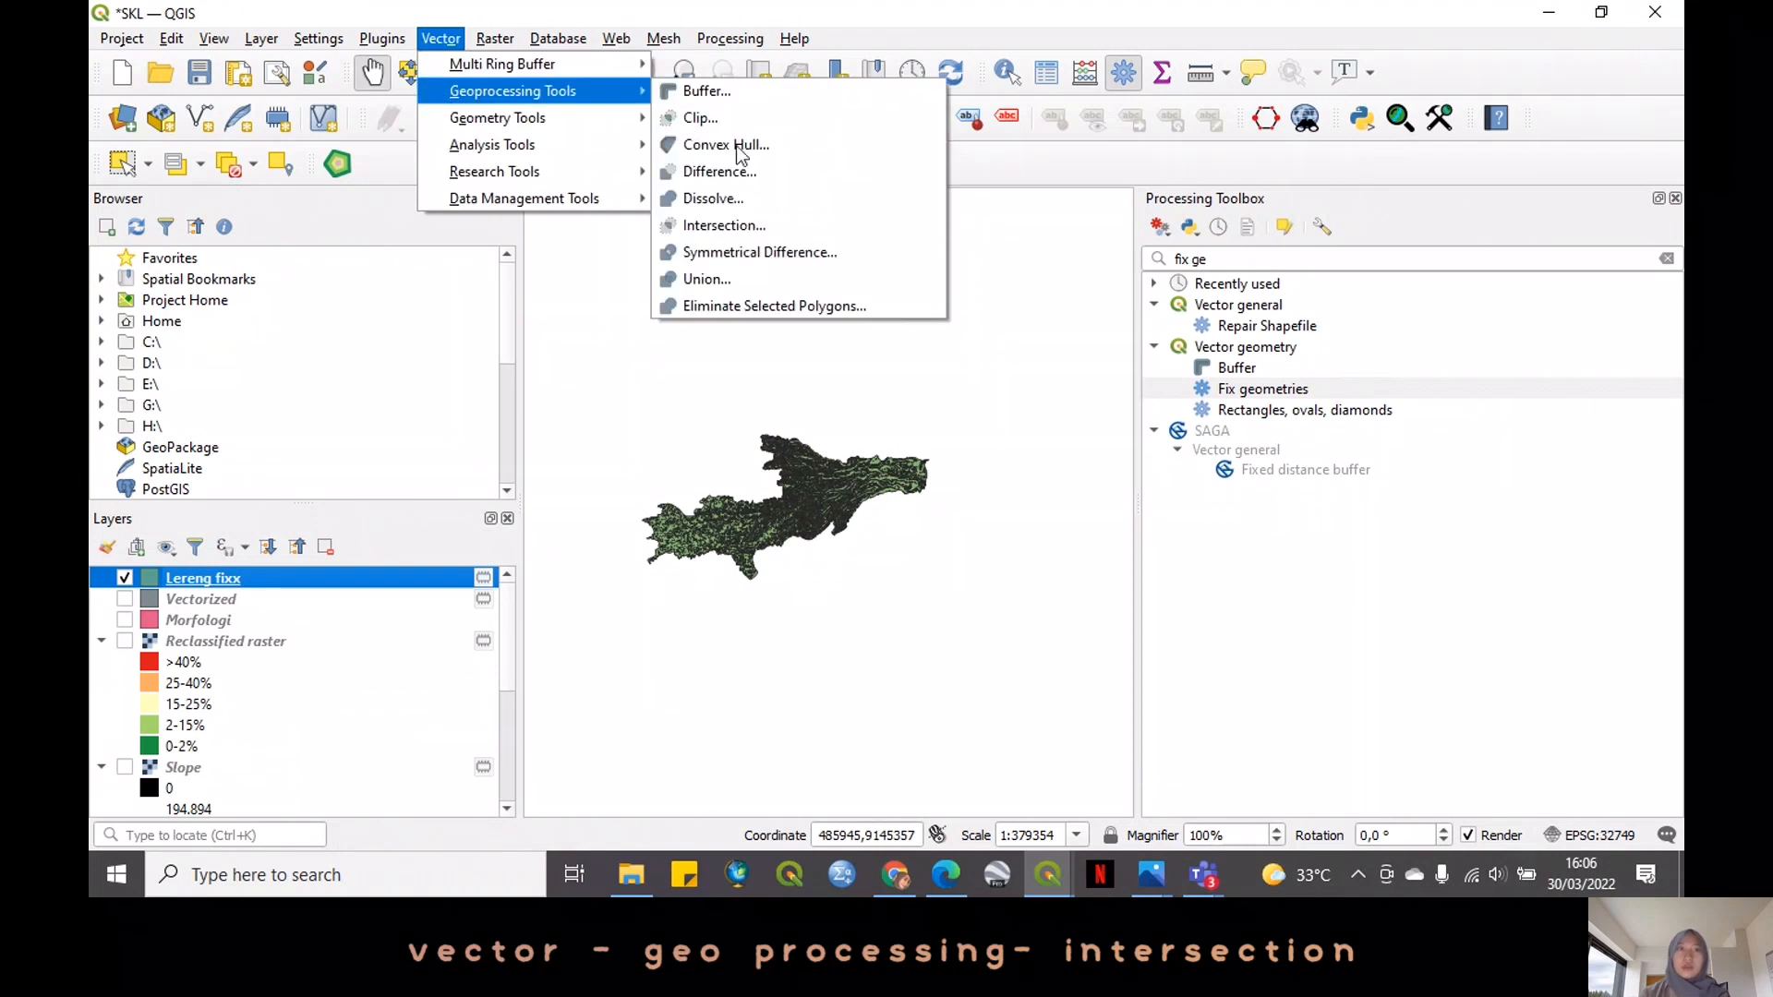
pyautogui.click(739, 225)
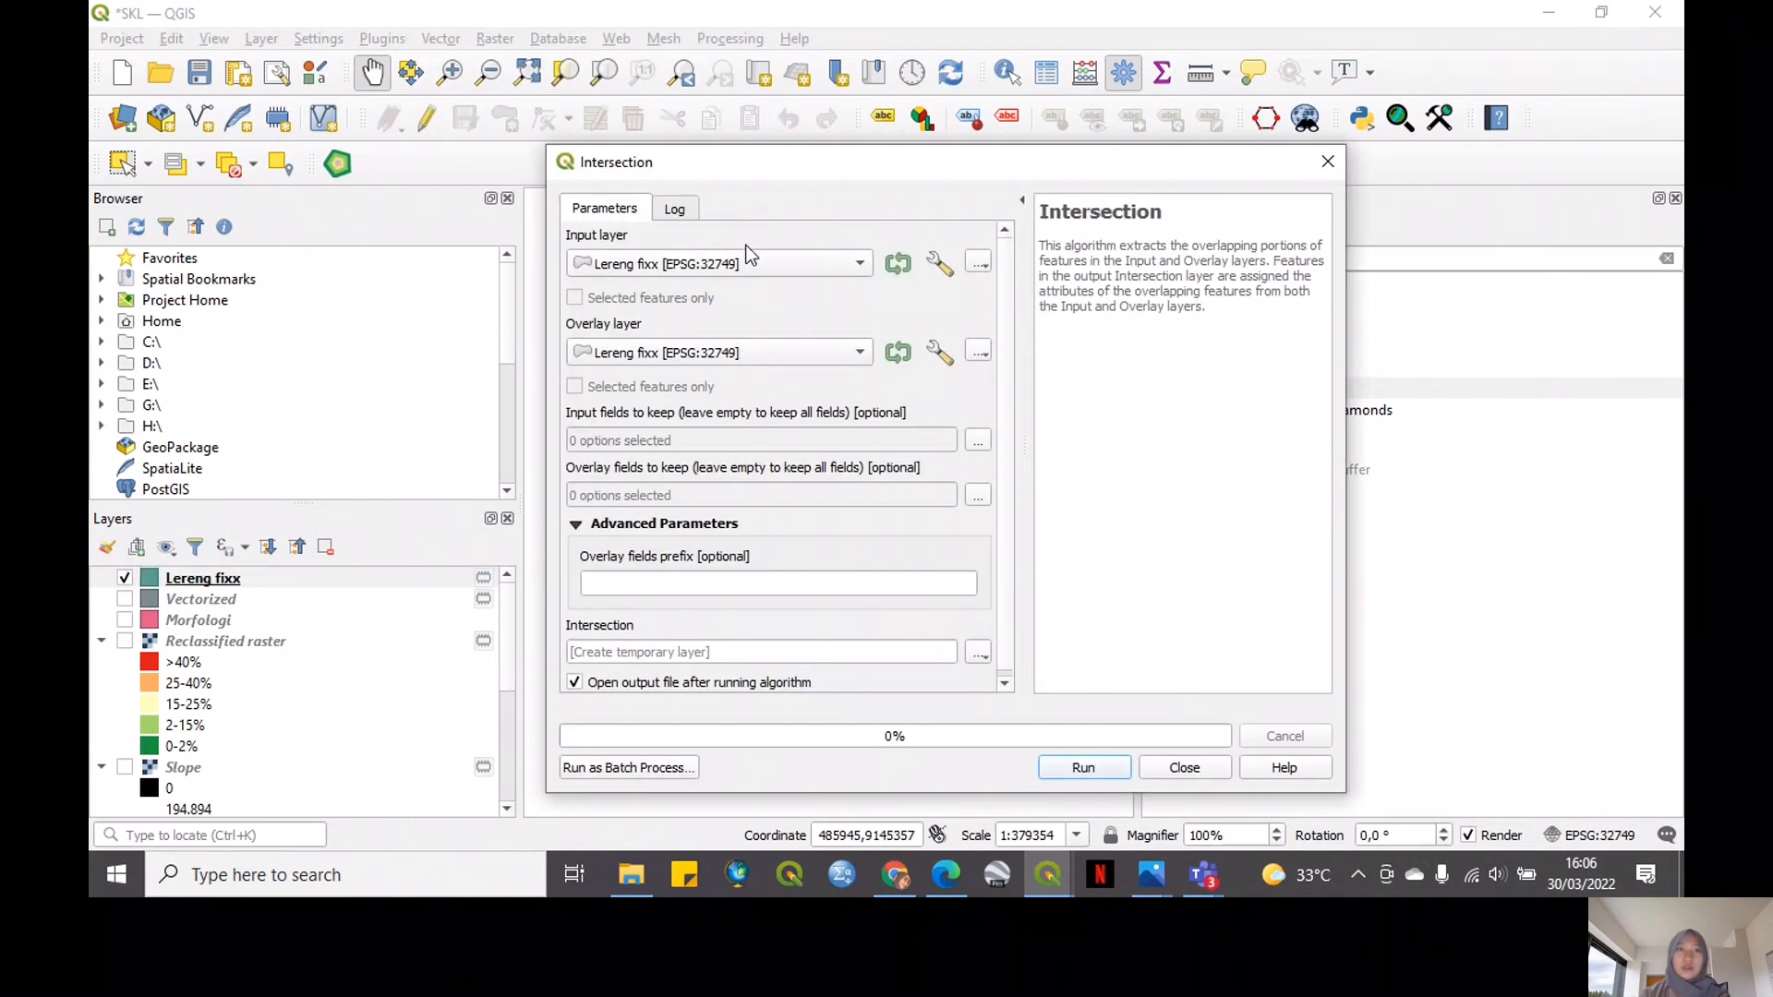
pyautogui.click(710, 355)
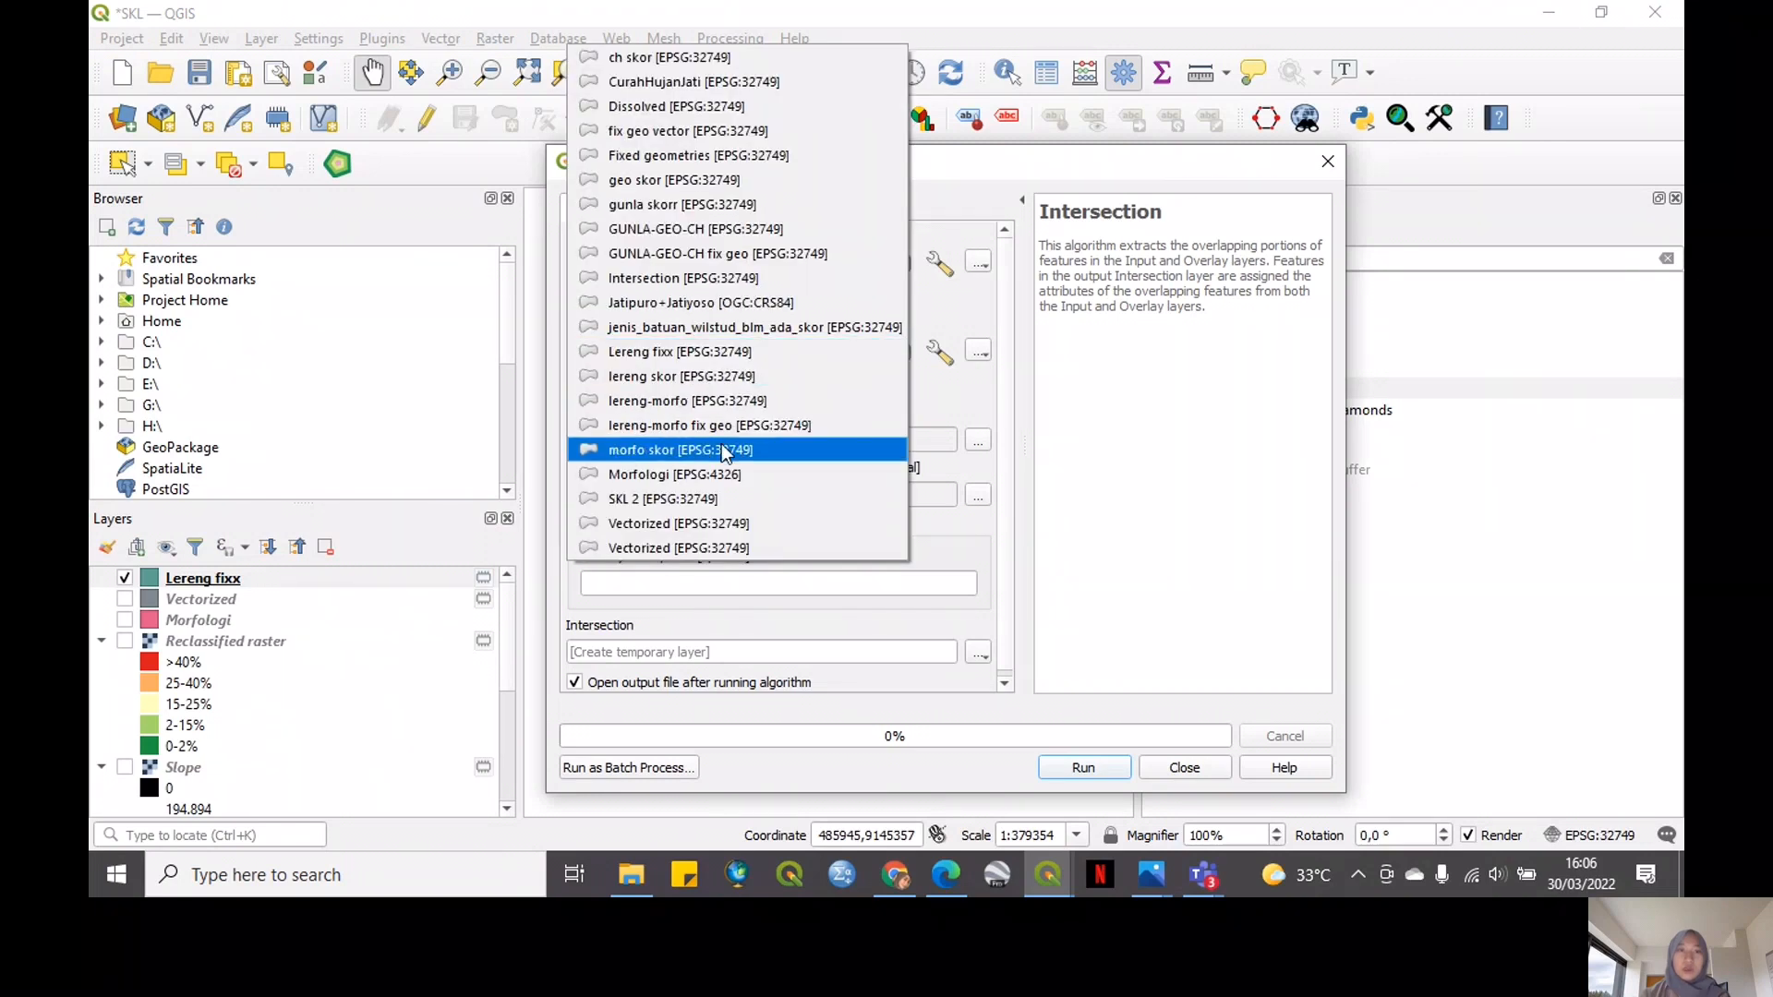
pyautogui.click(732, 476)
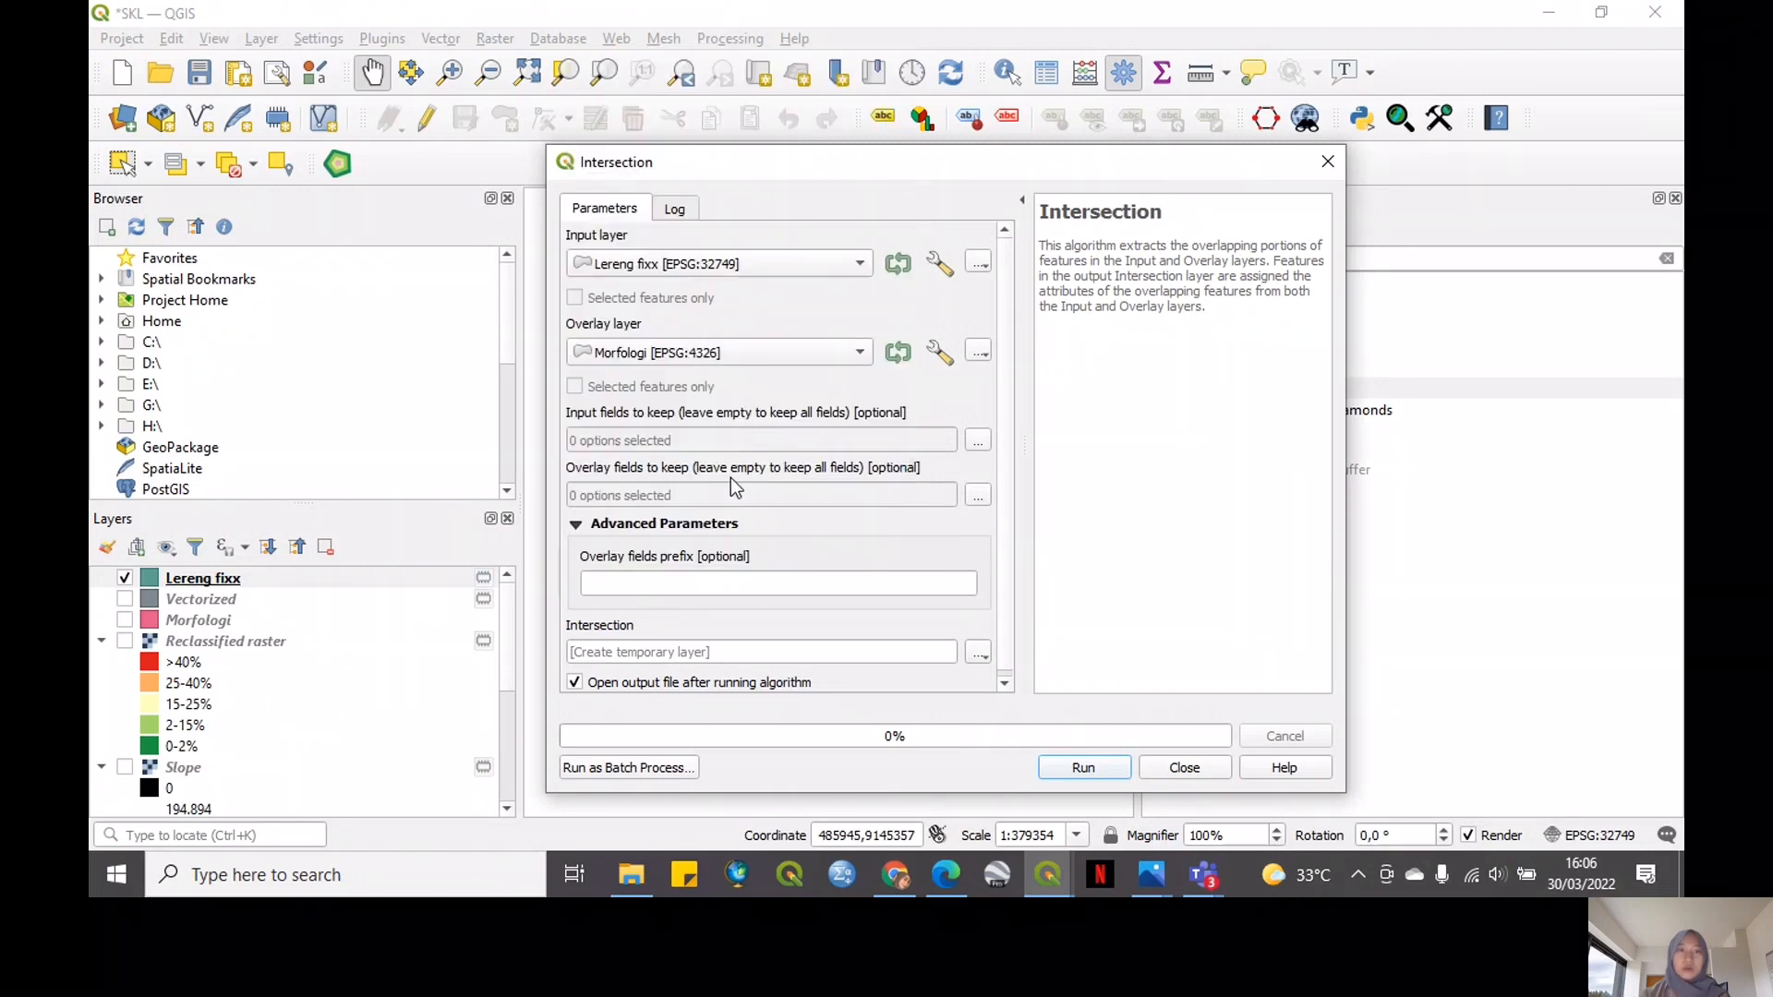
# Keep only the DN input field and the Skor_morf overlay field, and run the intersection to a temporary layer
pyautogui.click(977, 441)
pyautogui.click(587, 296)
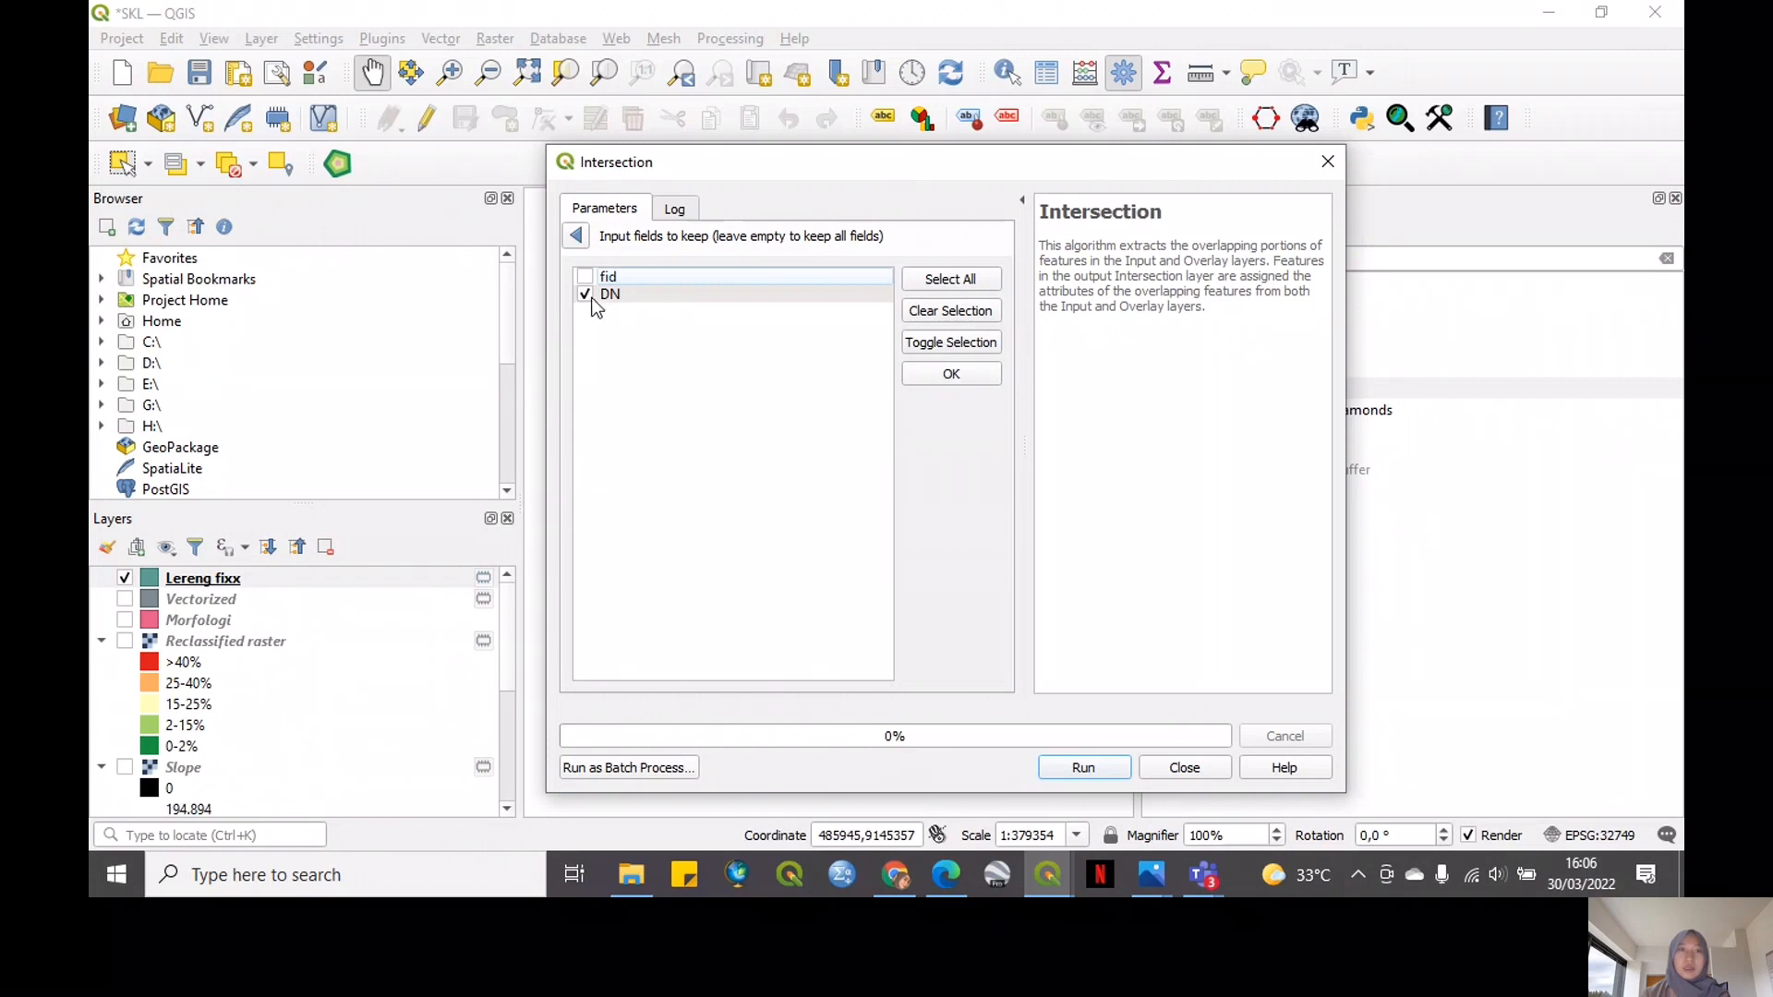
pyautogui.click(929, 372)
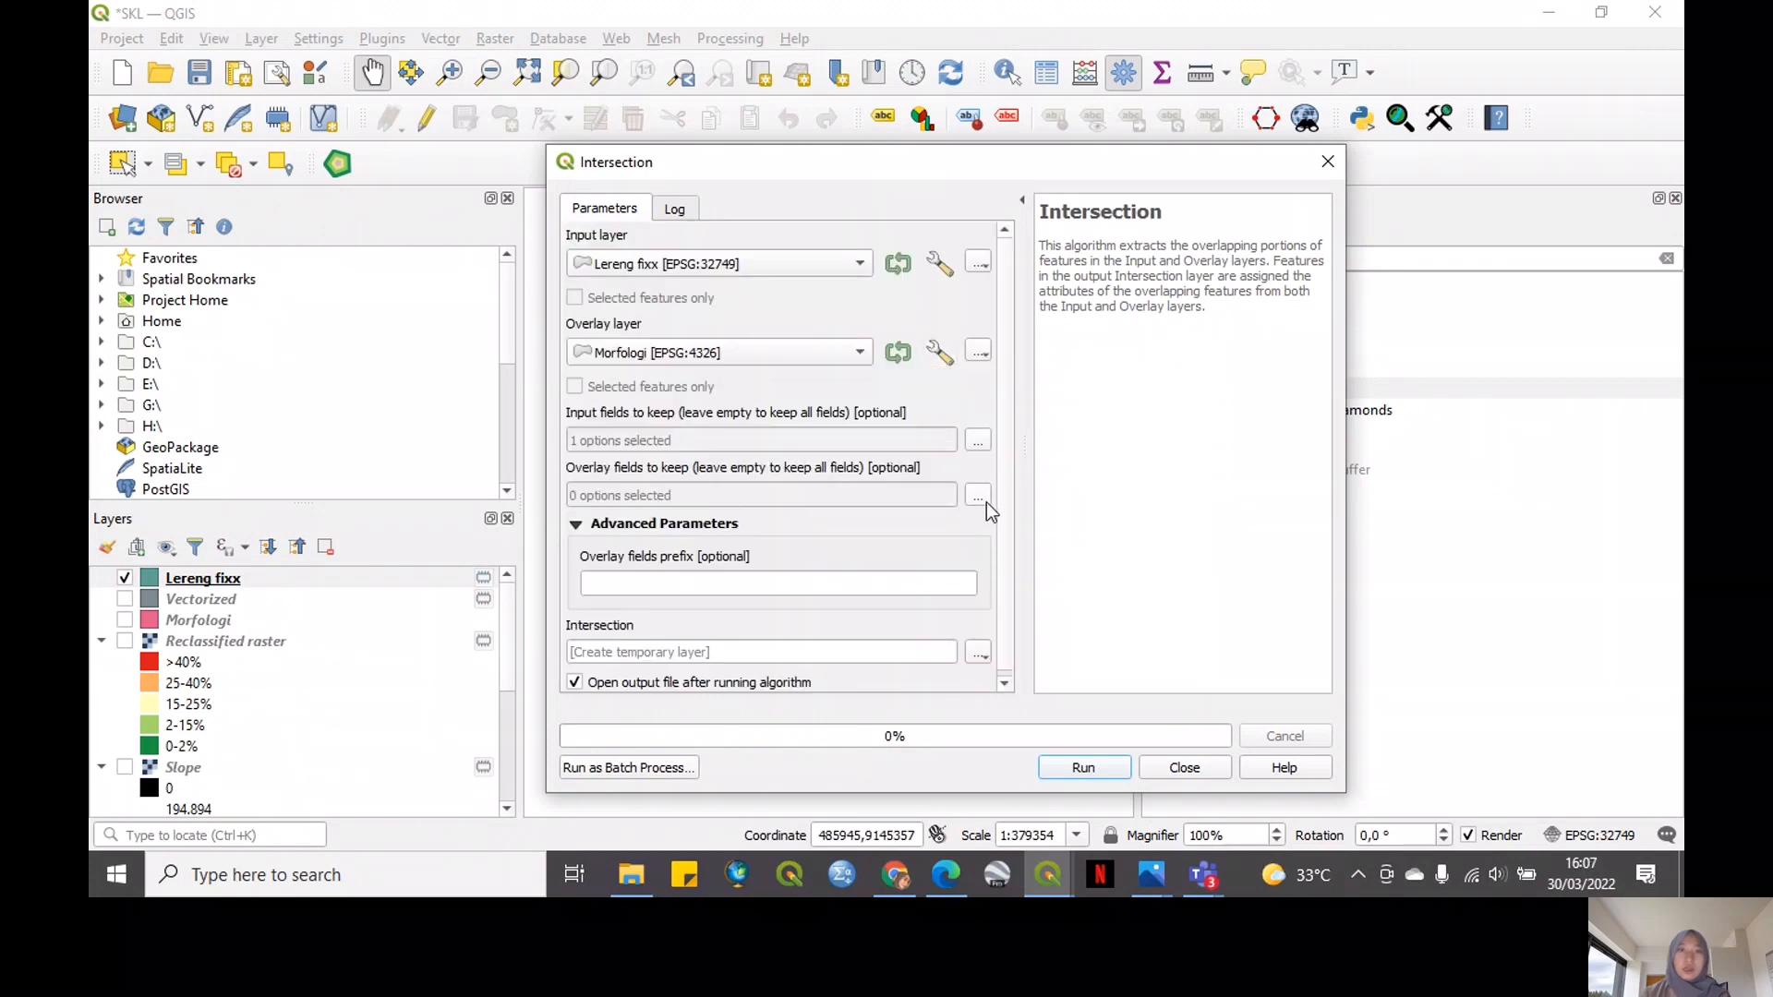
pyautogui.click(986, 502)
pyautogui.click(585, 295)
pyautogui.click(951, 373)
pyautogui.click(1083, 771)
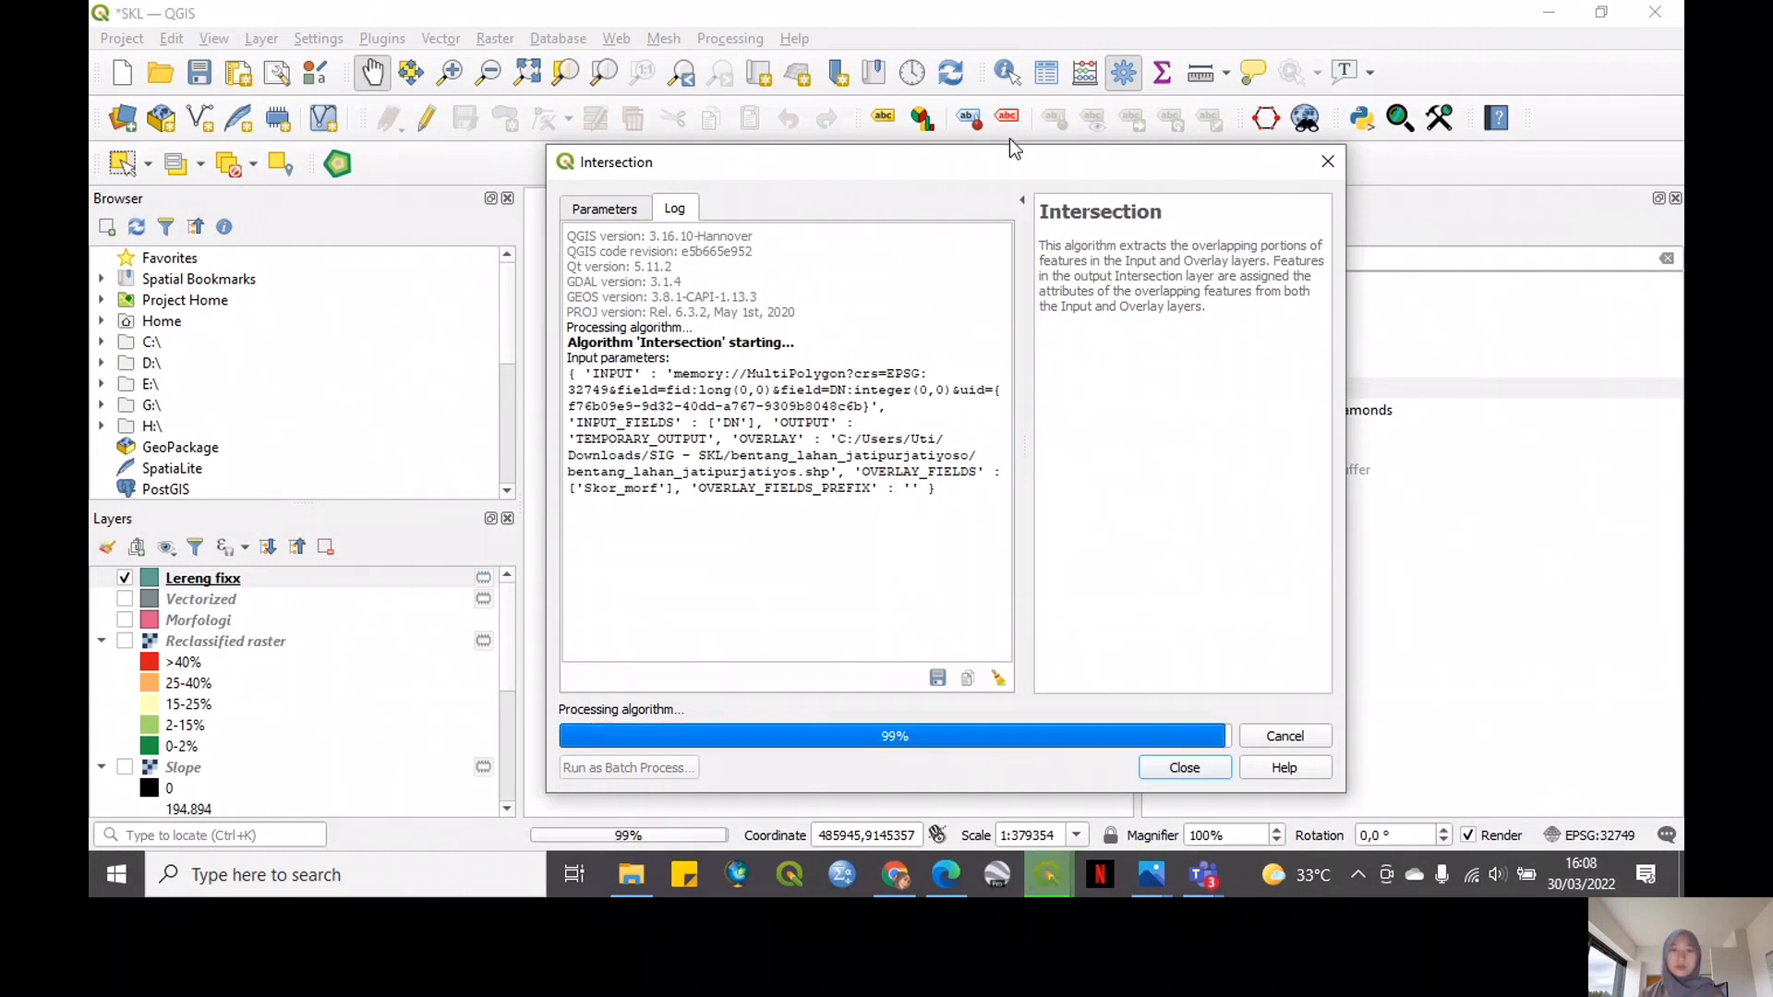
pyautogui.moveTo(994, 161); pyautogui.dragTo(978, 100)
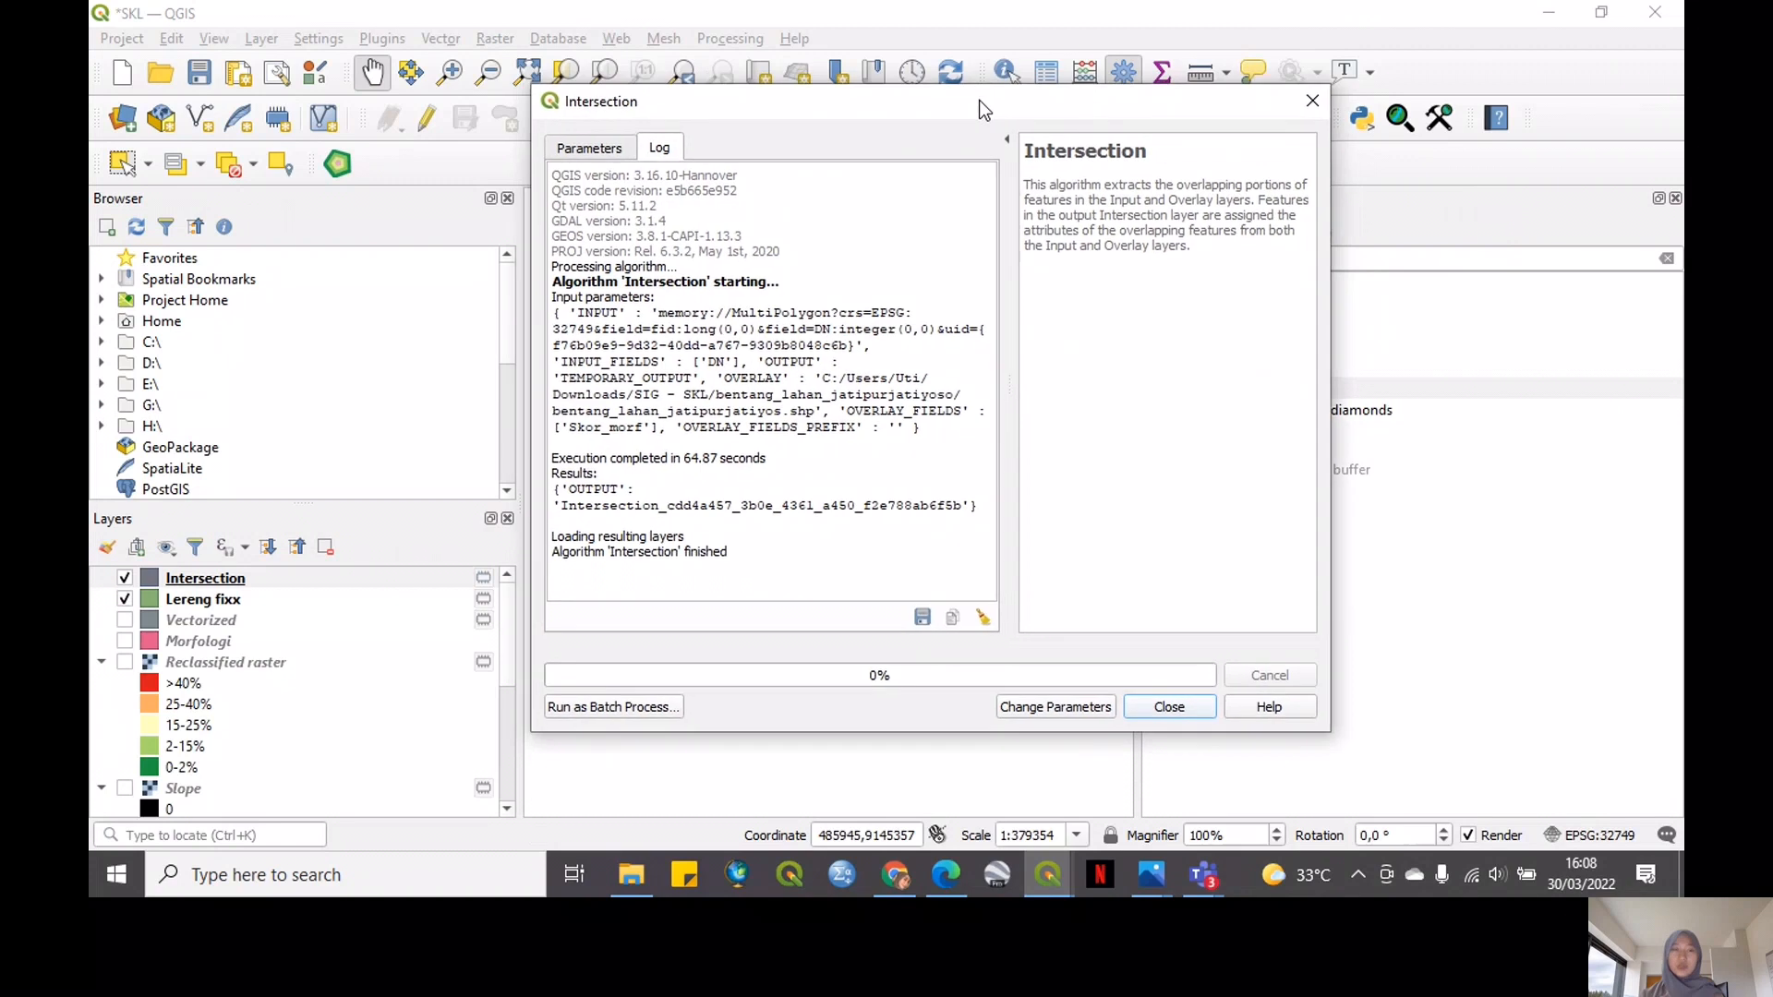
pyautogui.click(1167, 707)
# Hide the Lereng fixx layer and close the Processing Toolbox
pyautogui.click(124, 598)
pyautogui.scroll(1, 819, 511)
pyautogui.click(1124, 71)
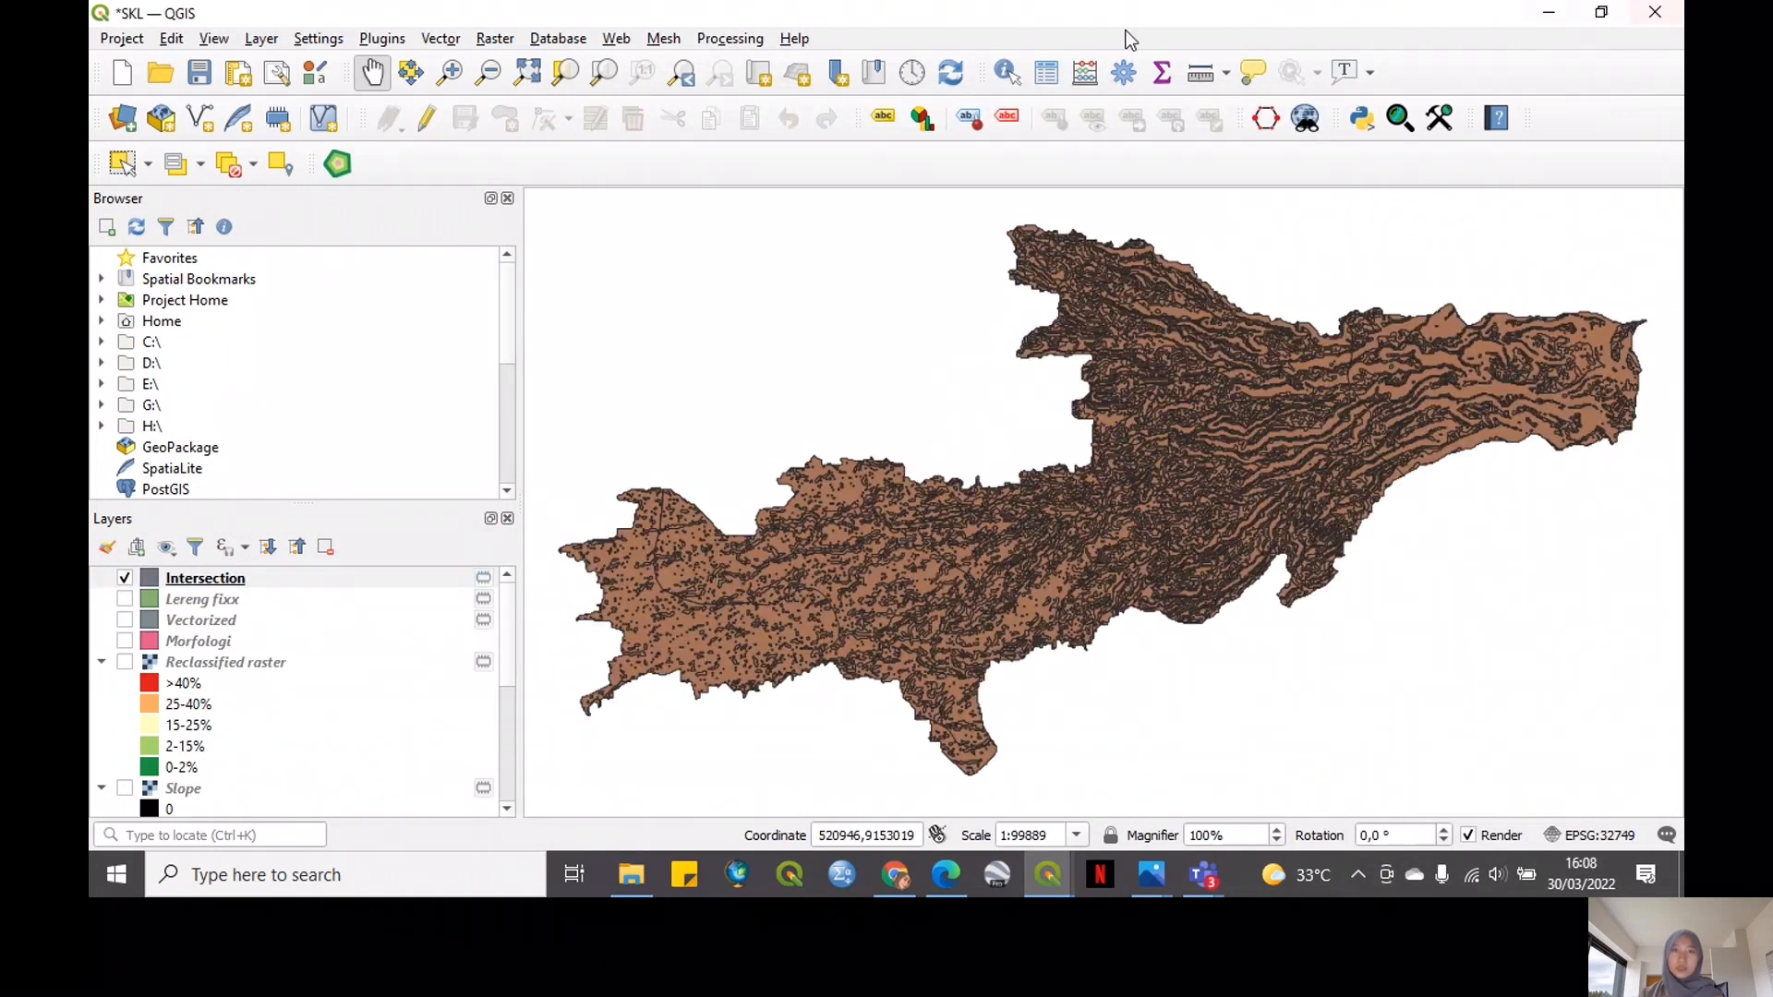
# Make the Intersection layer's attribute table editable and add whole-number fields TOTAL and rata-rata, each with length 10
pyautogui.click(1049, 83)
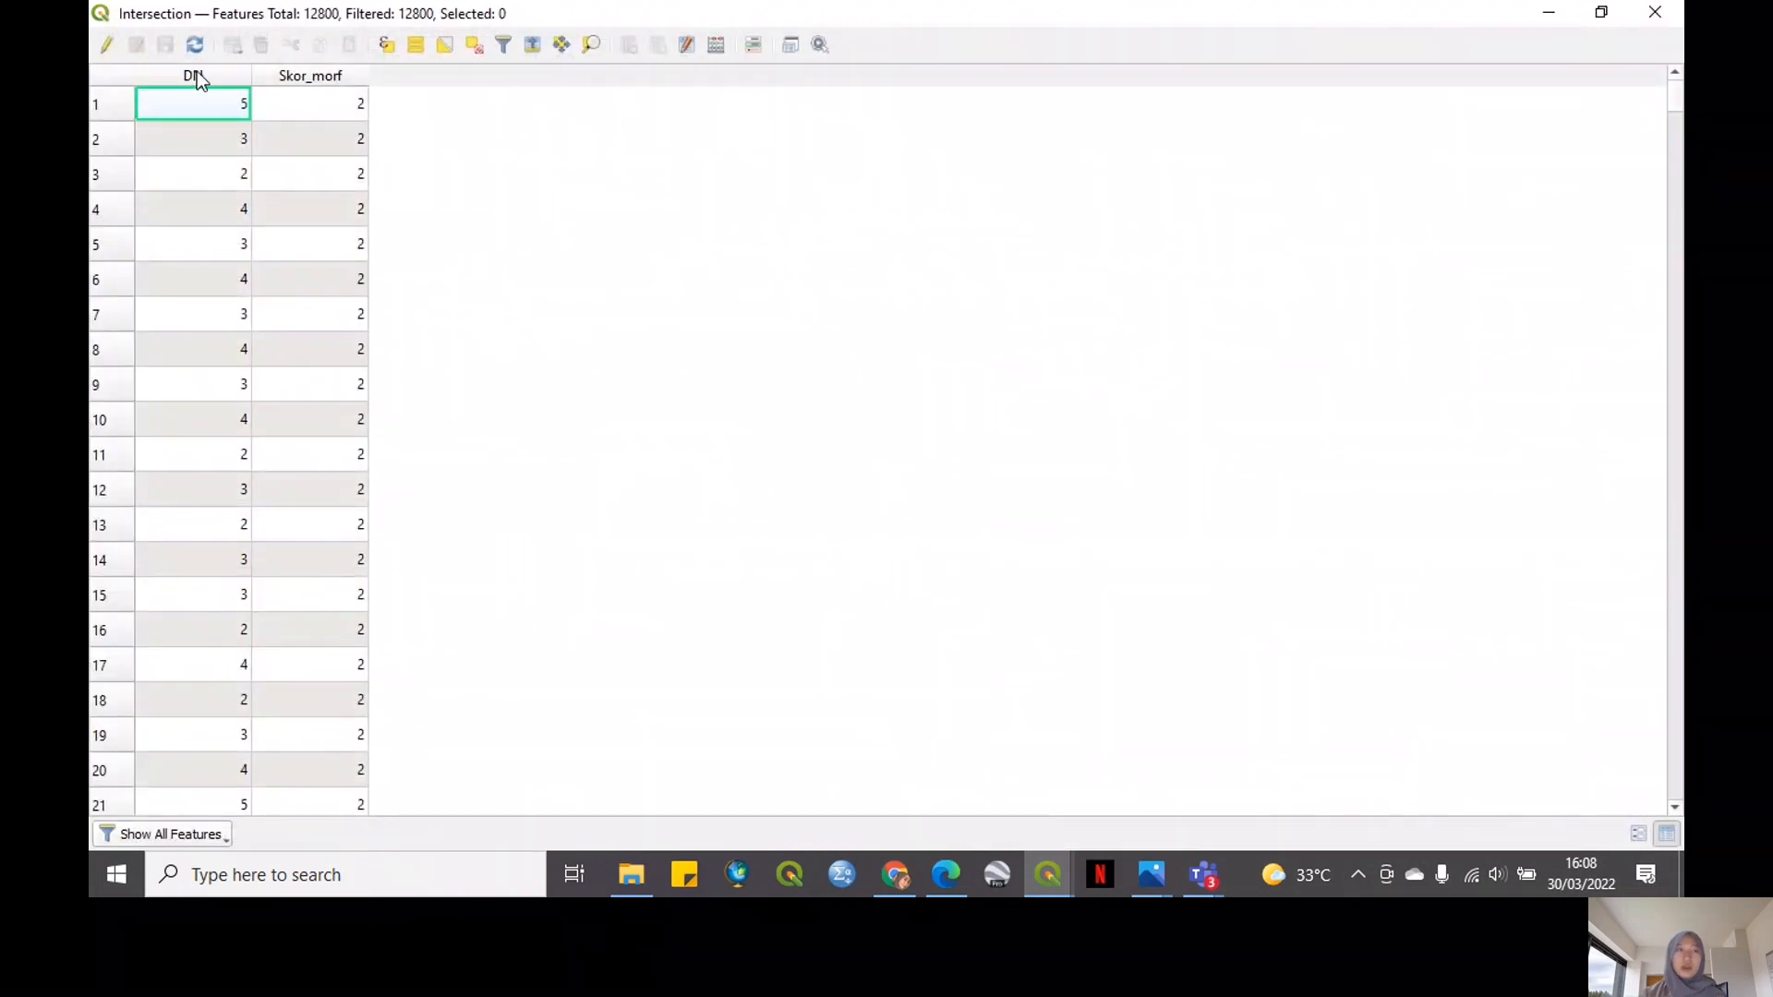
pyautogui.click(108, 45)
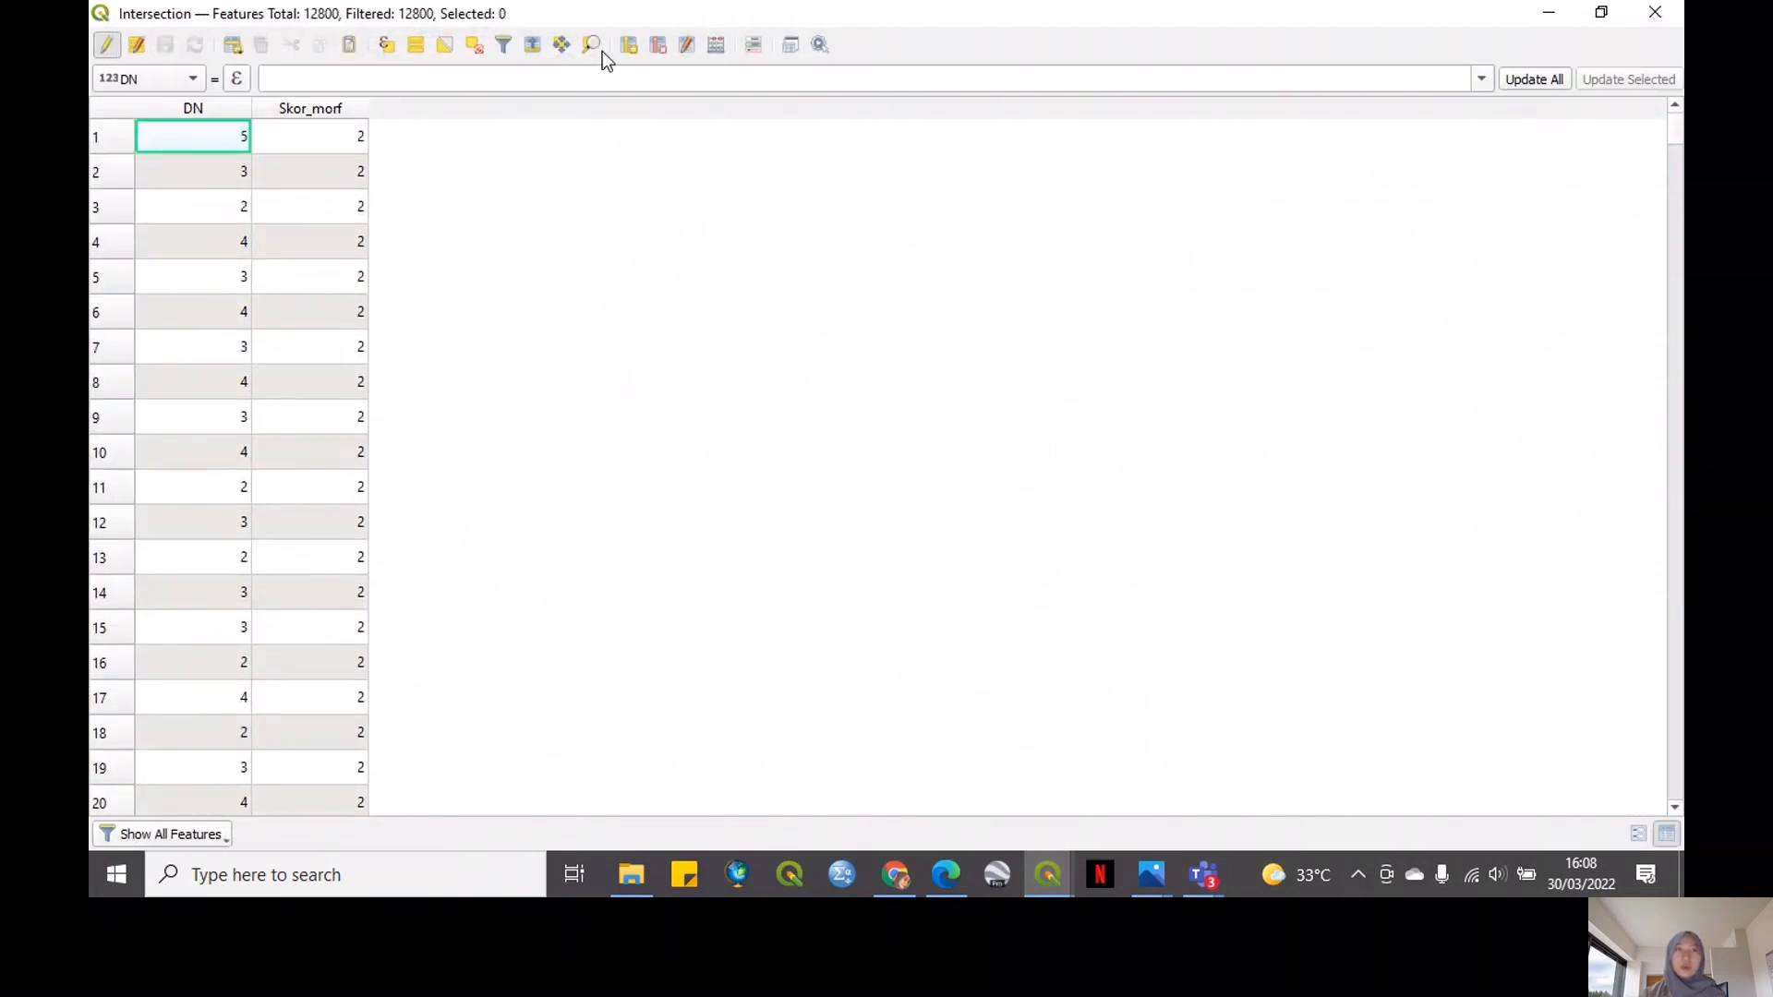
pyautogui.click(634, 52)
pyautogui.write('TOTAL')
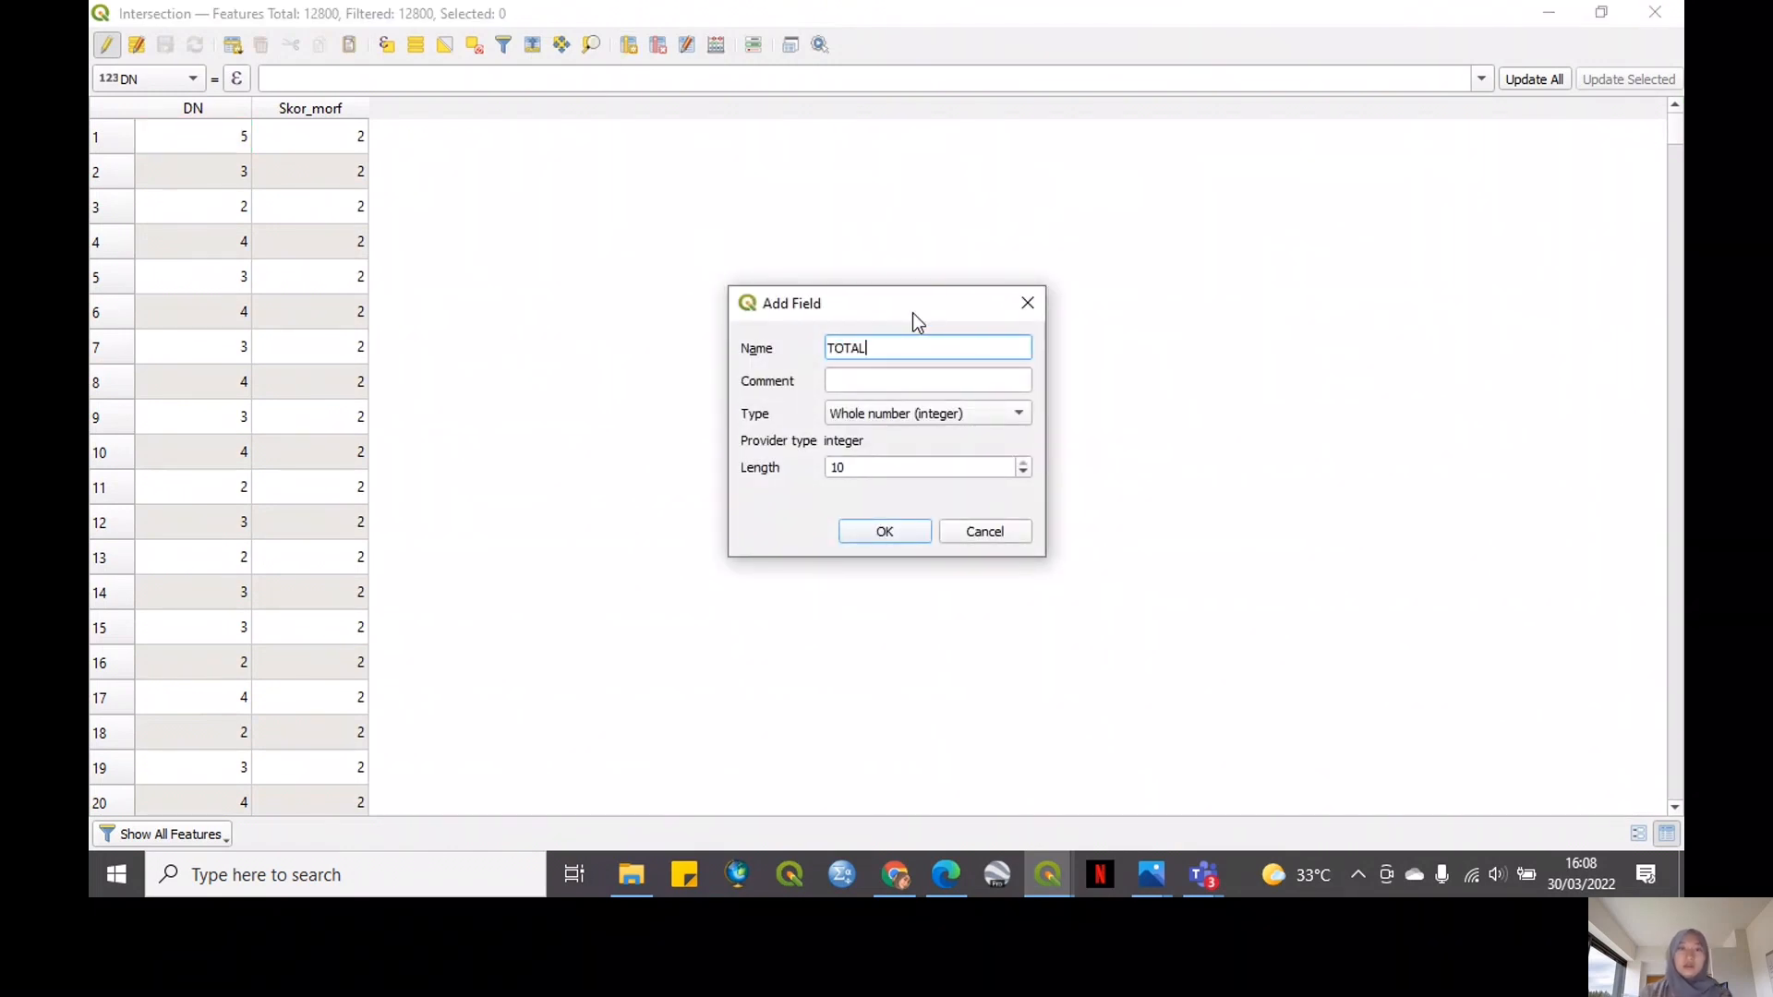
pyautogui.click(882, 534)
pyautogui.click(629, 47)
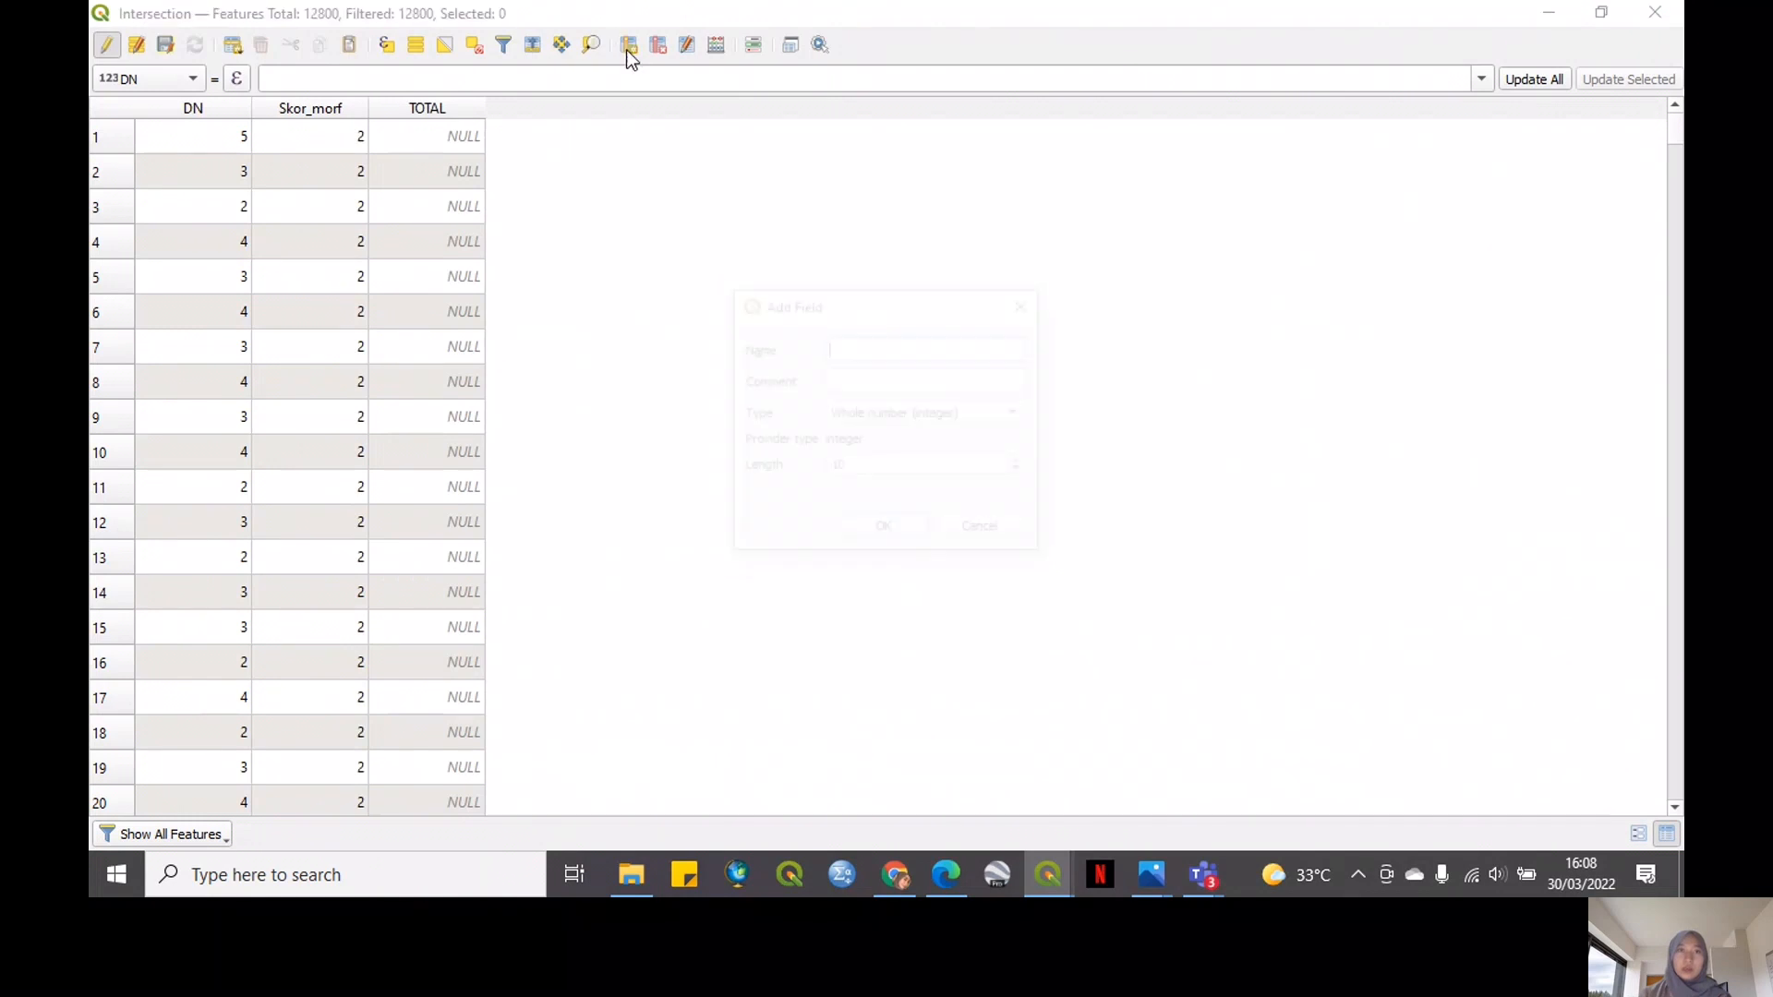
pyautogui.write('rata-rata')
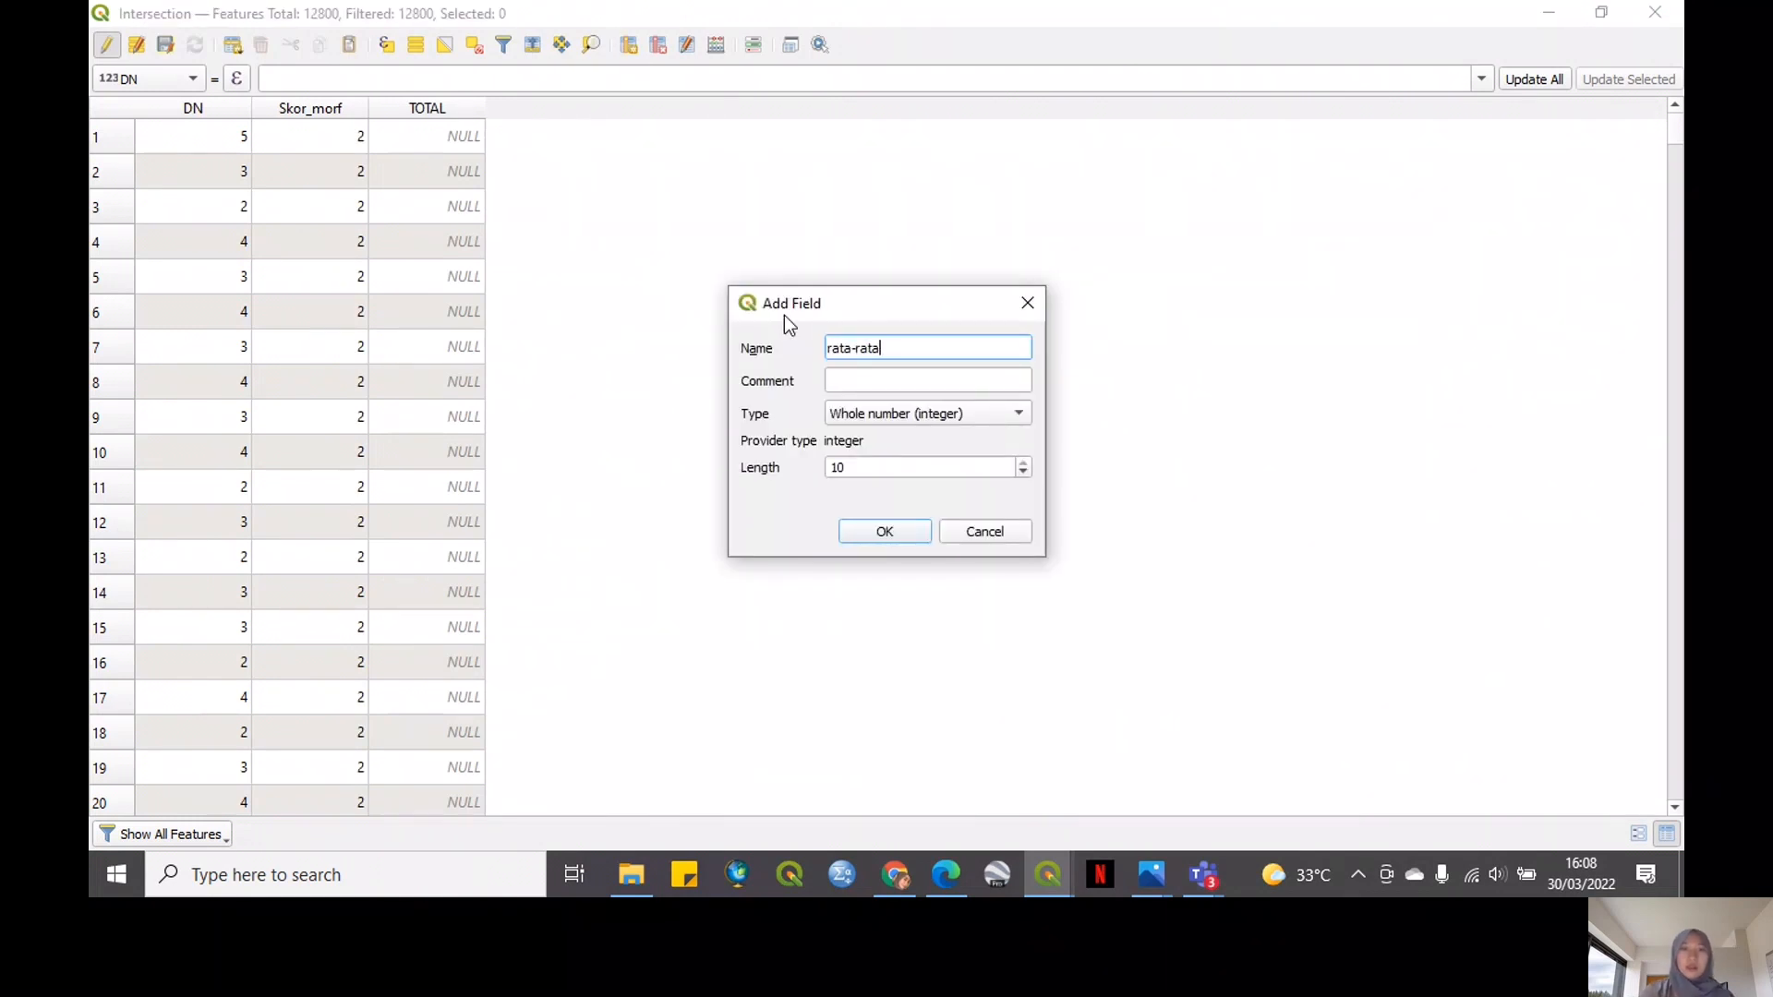
pyautogui.click(901, 537)
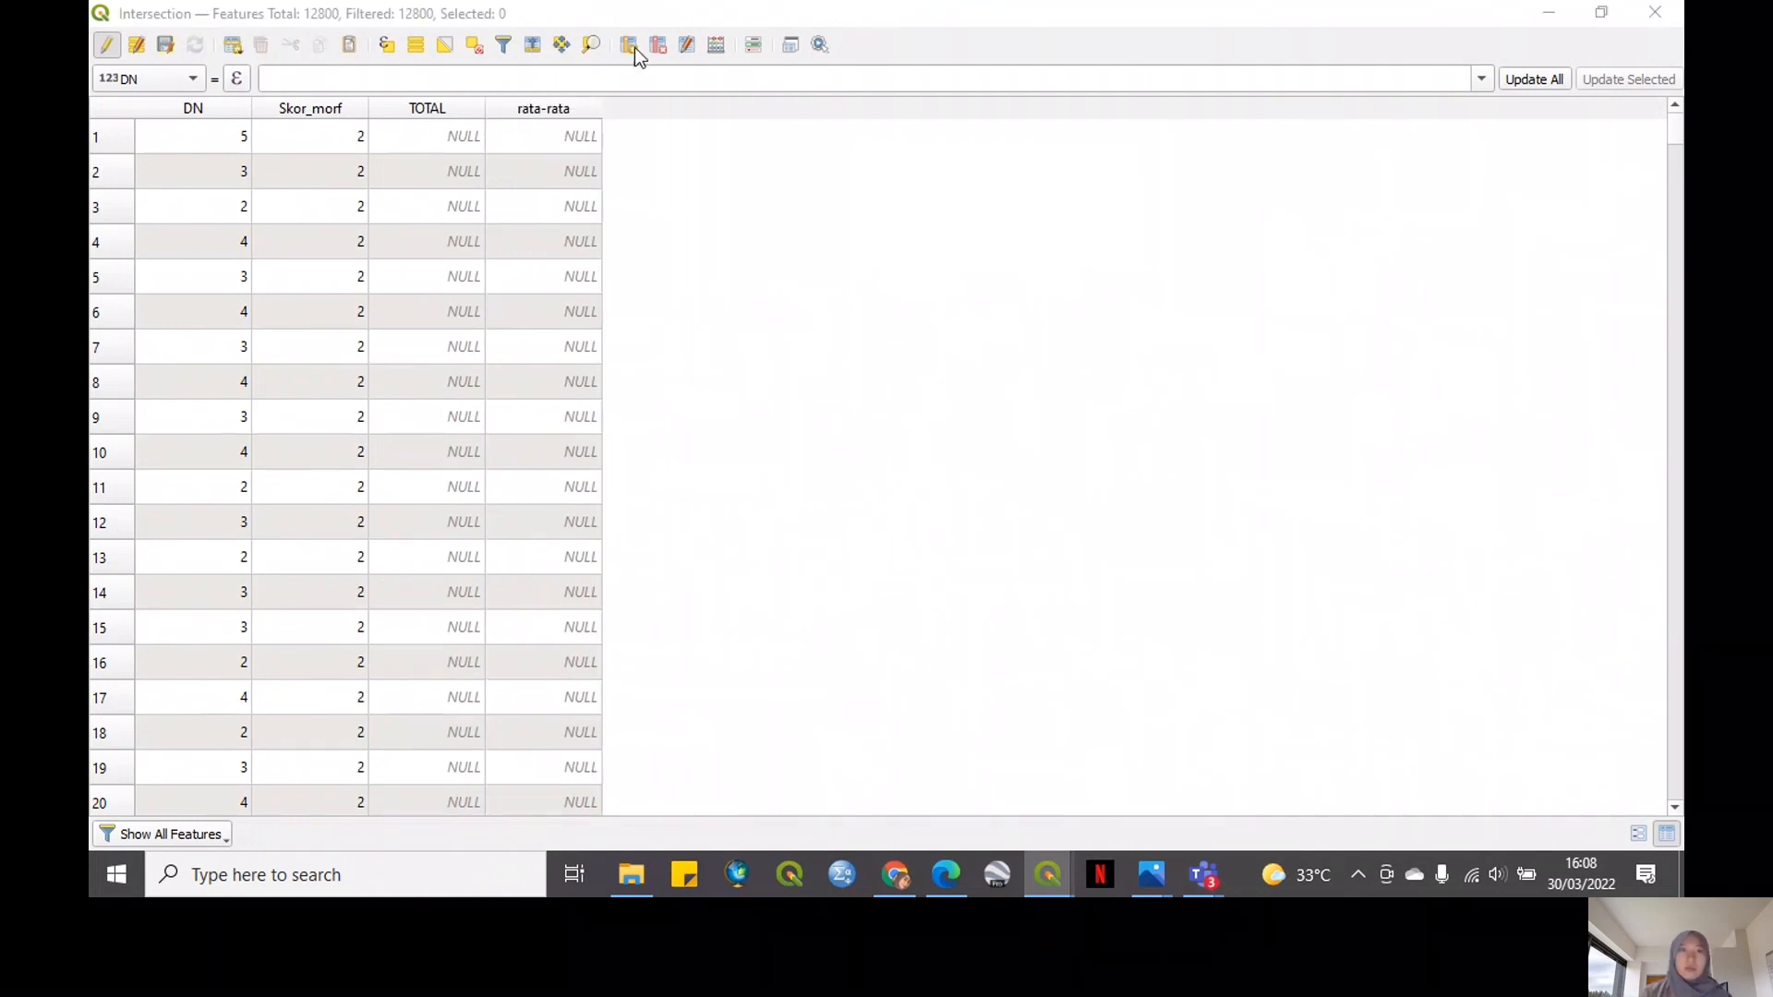
# Add a text field named keterangan with length 100 to the Intersection attribute table
pyautogui.click(631, 46)
pyautogui.write('keterangan')
pyautogui.click(851, 415)
pyautogui.click(872, 469)
pyautogui.click(879, 467)
pyautogui.write('100')
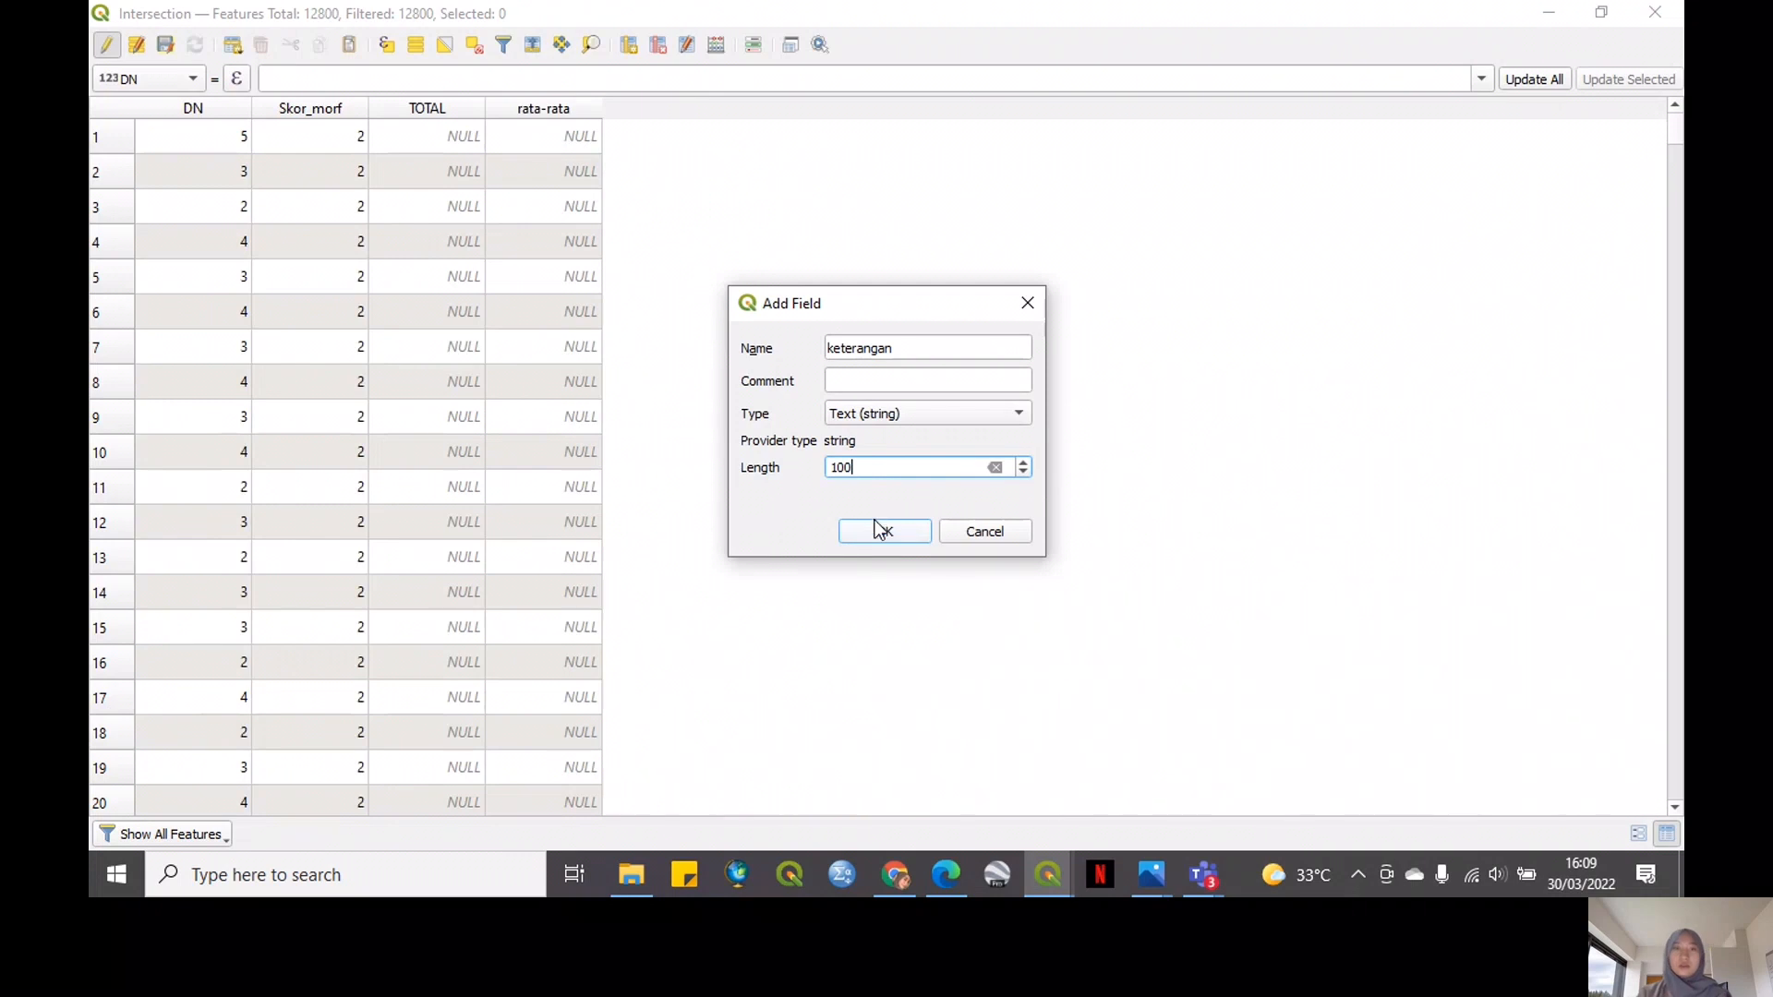
pyautogui.click(879, 530)
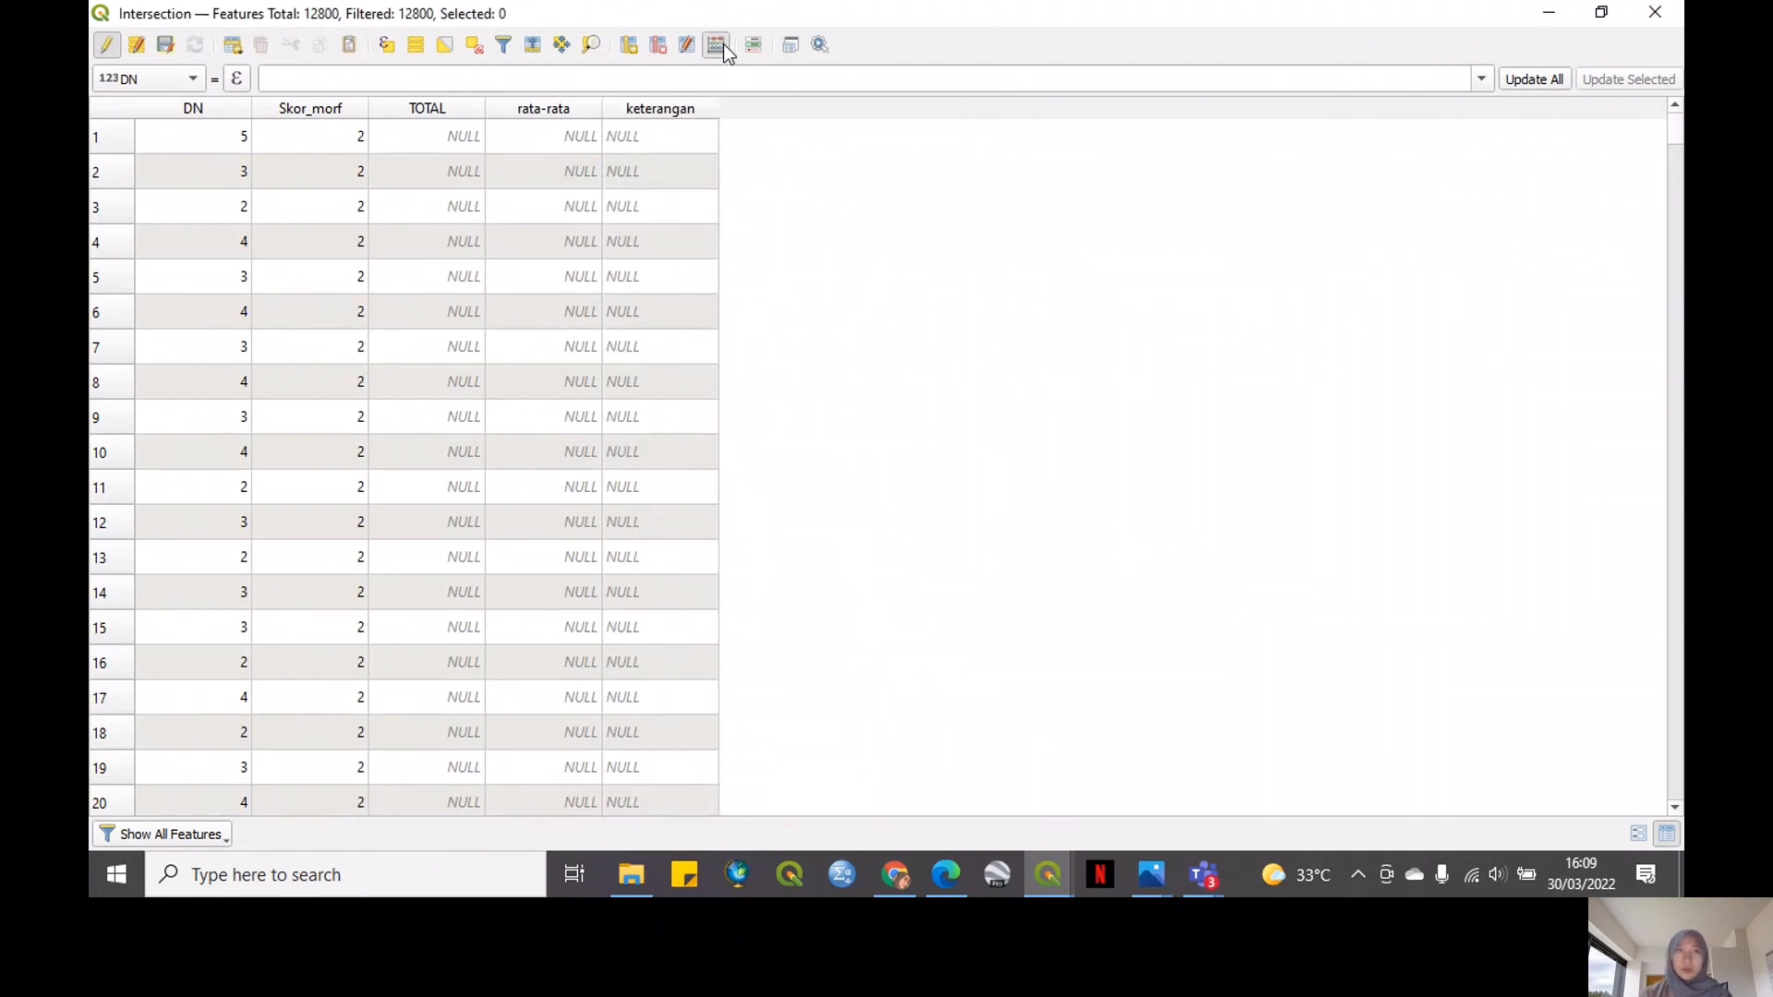
# Update the existing TOTAL field with the expression "DN" + "Skor_morf" in the field calculator
pyautogui.hotkey('ctrl', 'i')
pyautogui.click(1136, 155)
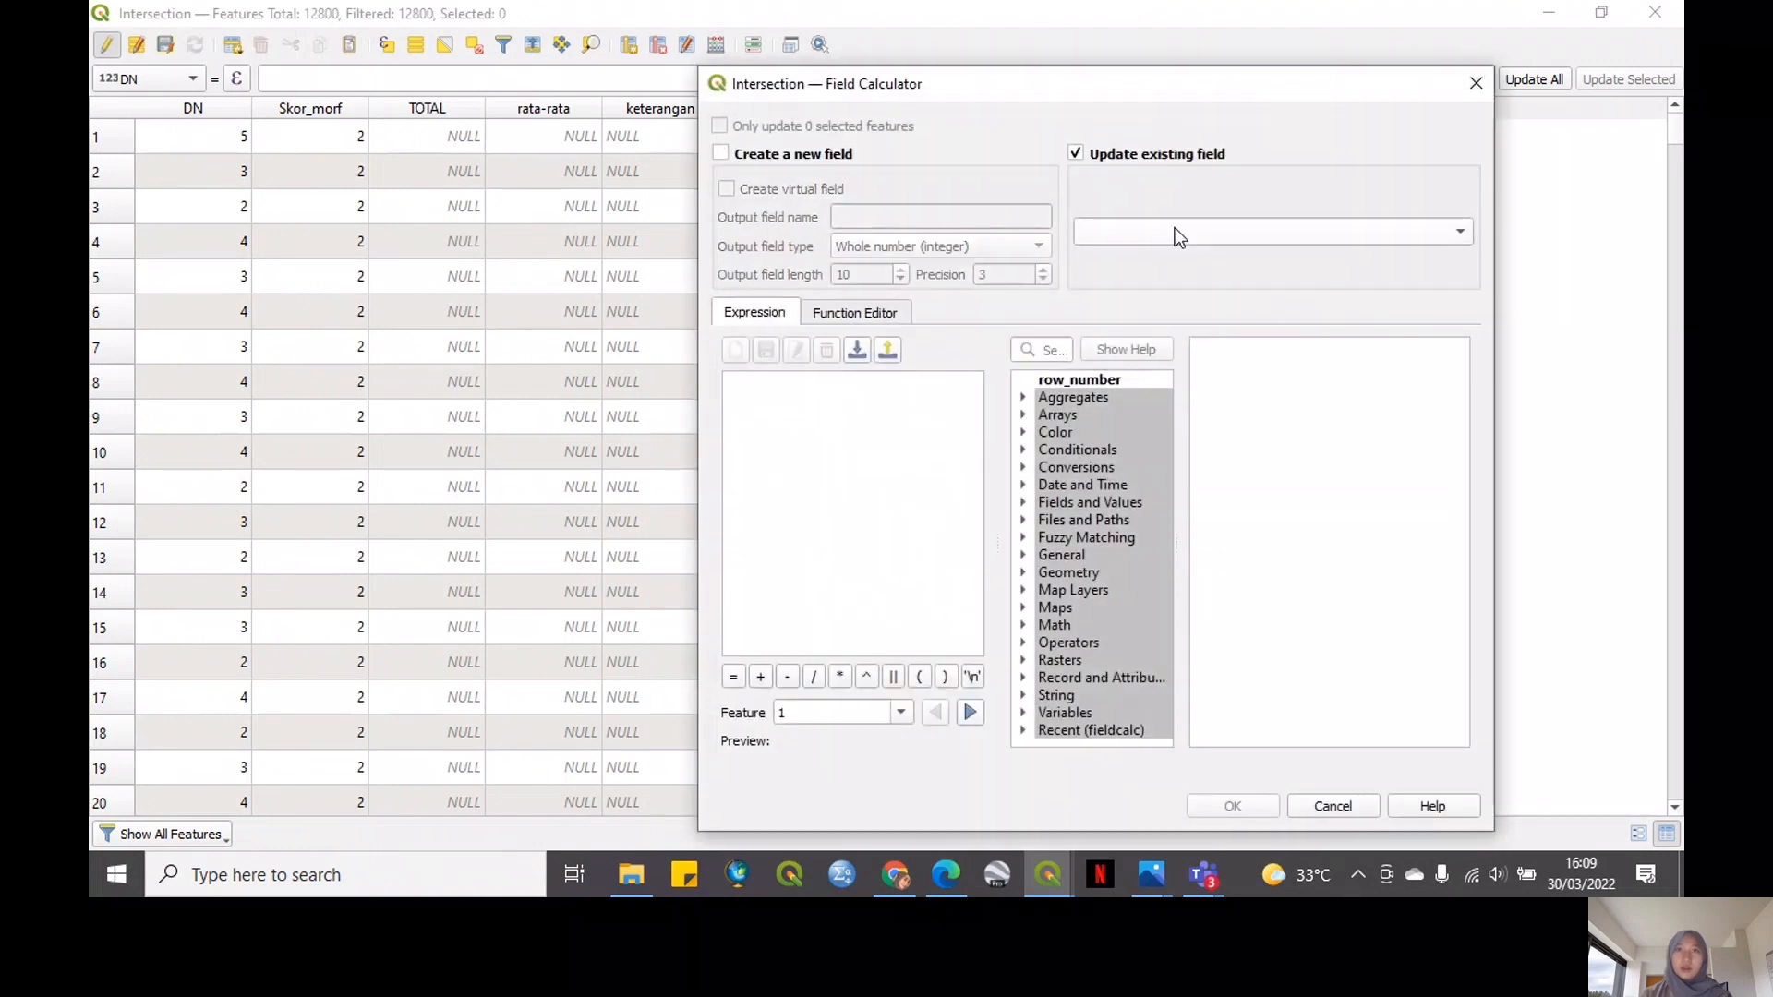
pyautogui.click(1174, 229)
pyautogui.click(1174, 280)
pyautogui.moveTo(856, 92); pyautogui.dragTo(912, 37)
pyautogui.click(894, 360)
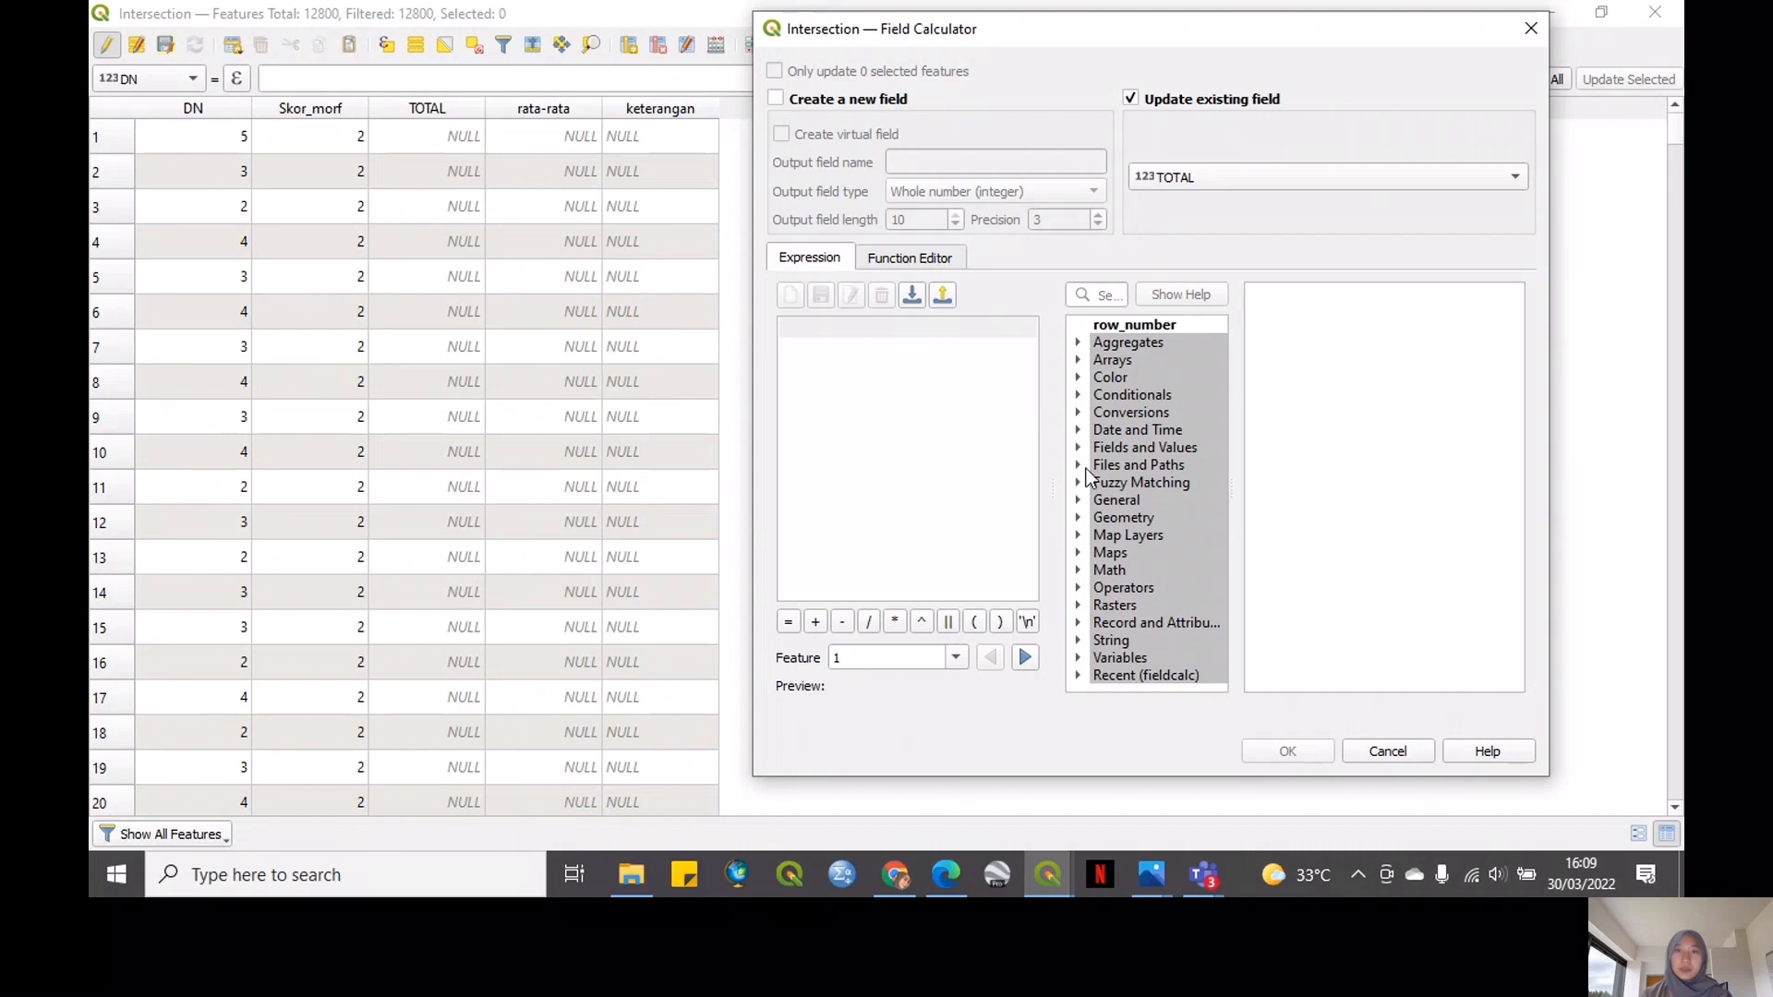
pyautogui.click(1078, 448)
pyautogui.doubleClick(1147, 486)
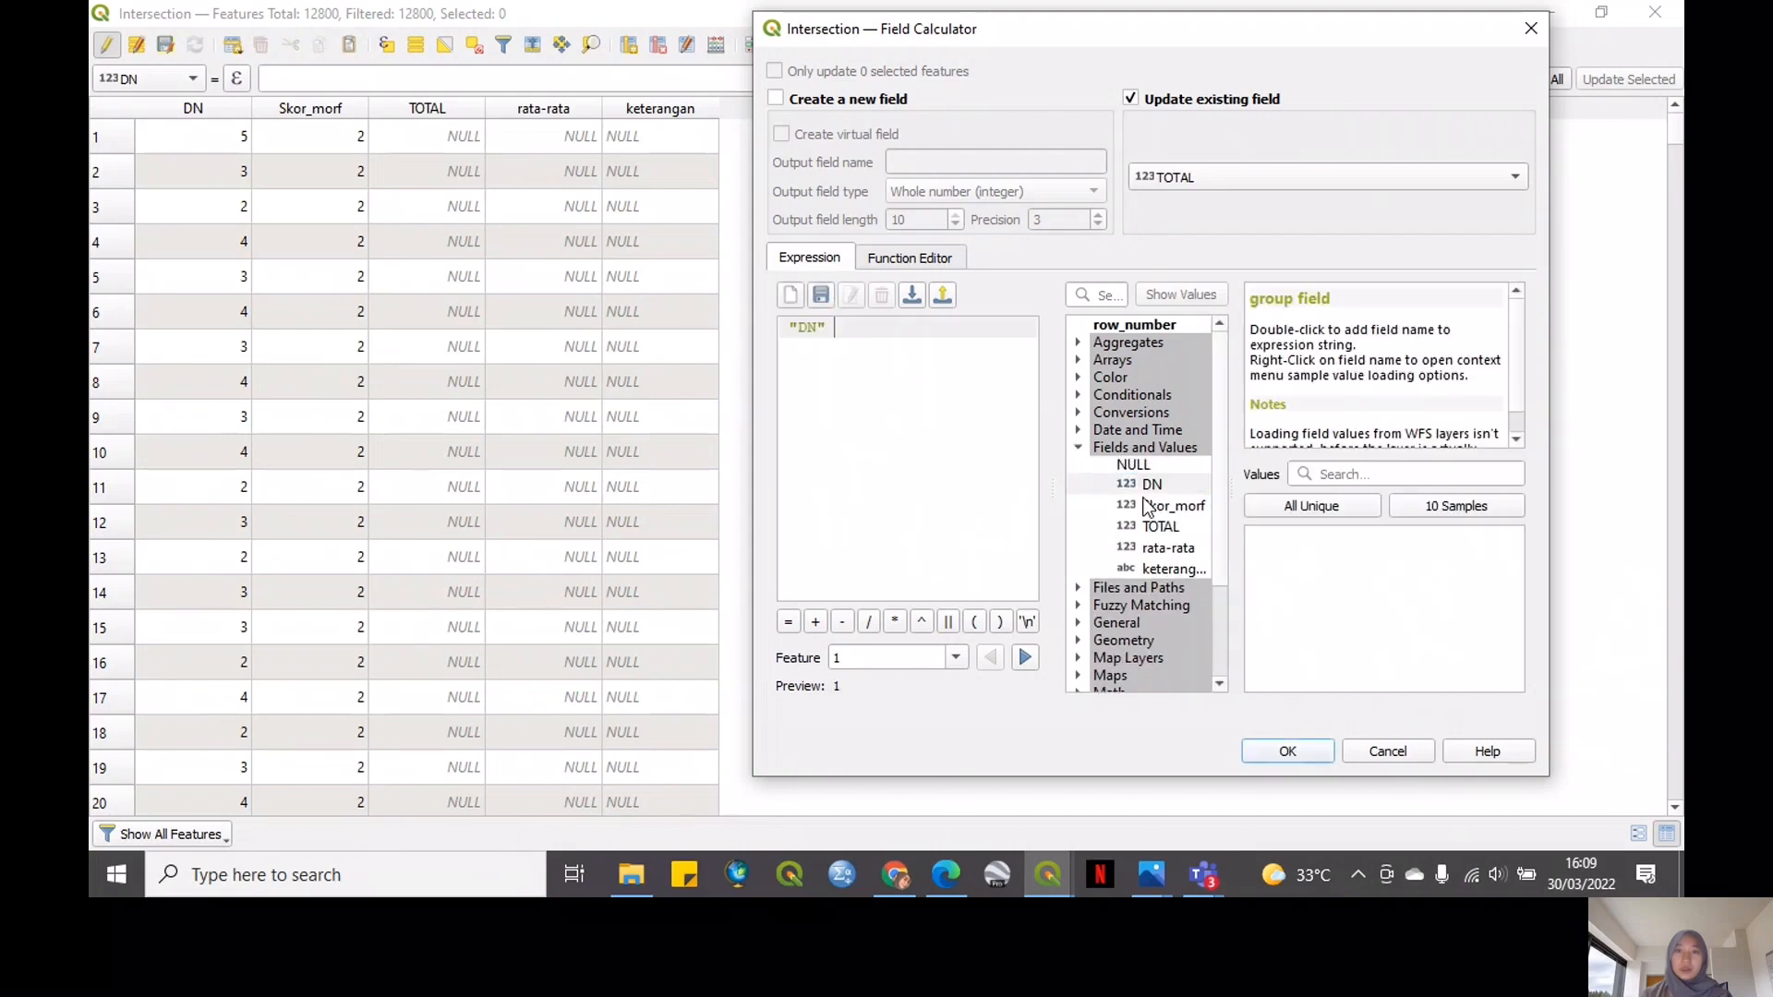
pyautogui.doubleClick(816, 622)
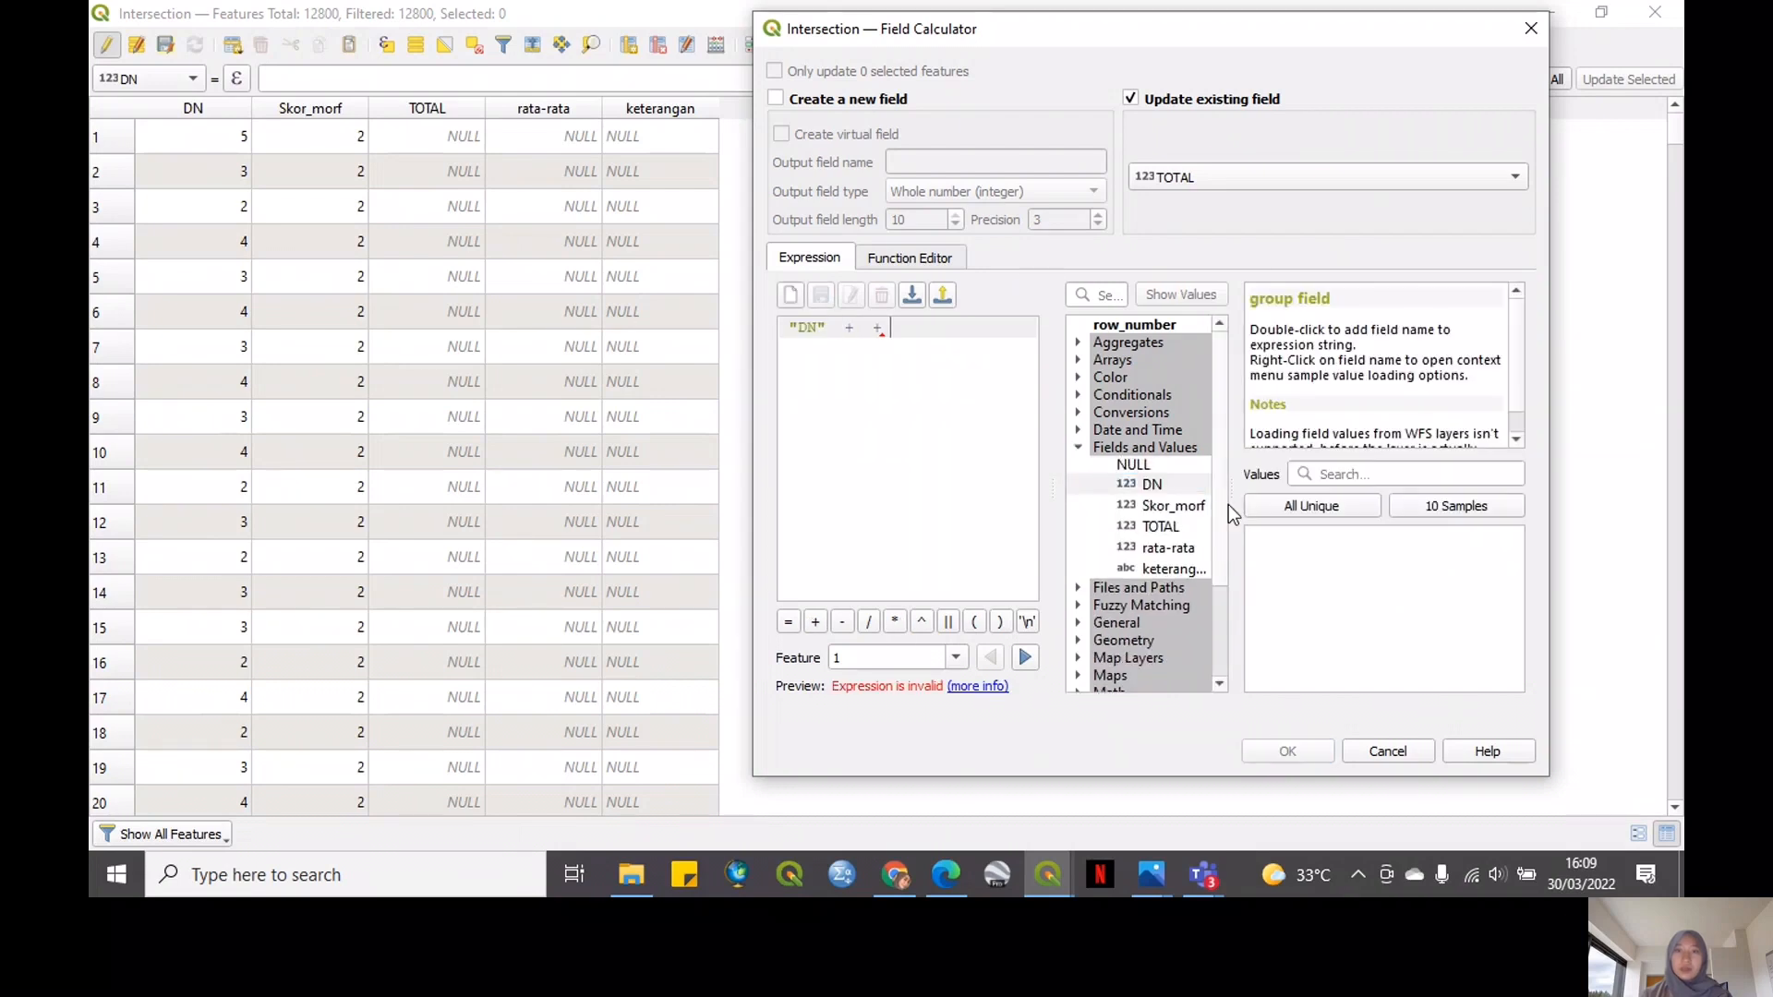
pyautogui.doubleClick(1172, 505)
pyautogui.press('BackSpace')
pyautogui.click(1287, 750)
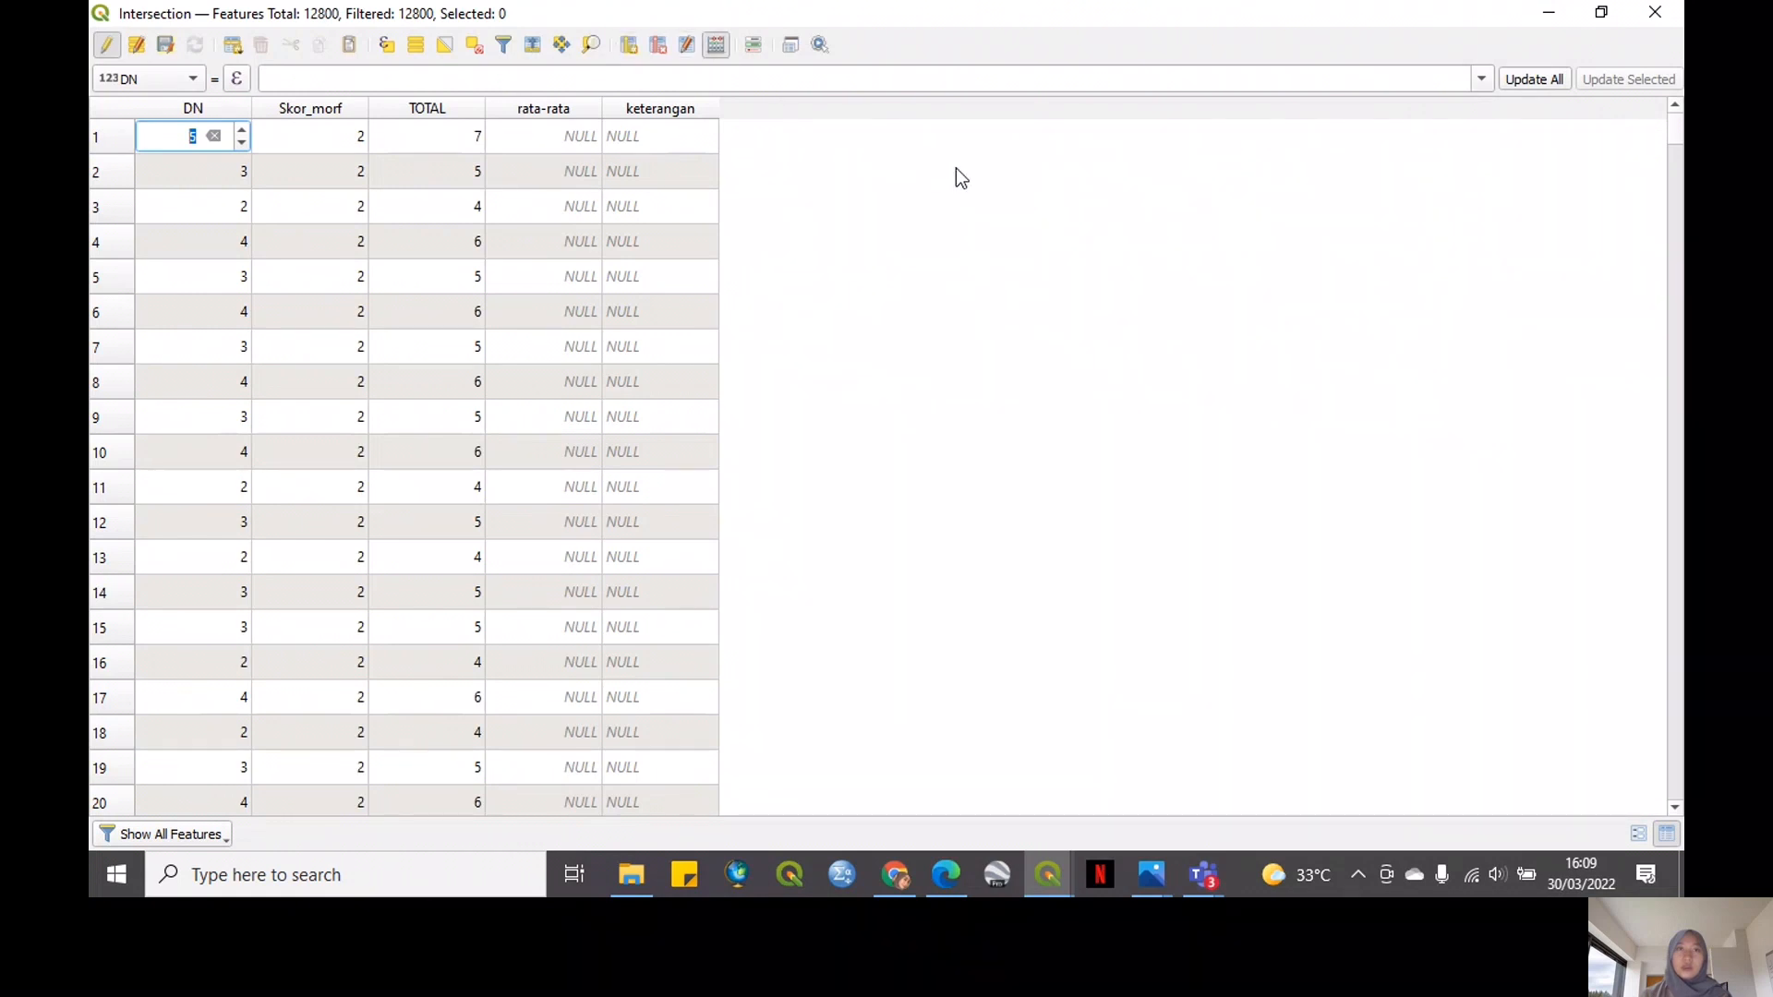
# Update the existing rata-rata field with the expression "TOTAL" / 2 in the field calculator
pyautogui.click(1200, 99)
pyautogui.click(1194, 170)
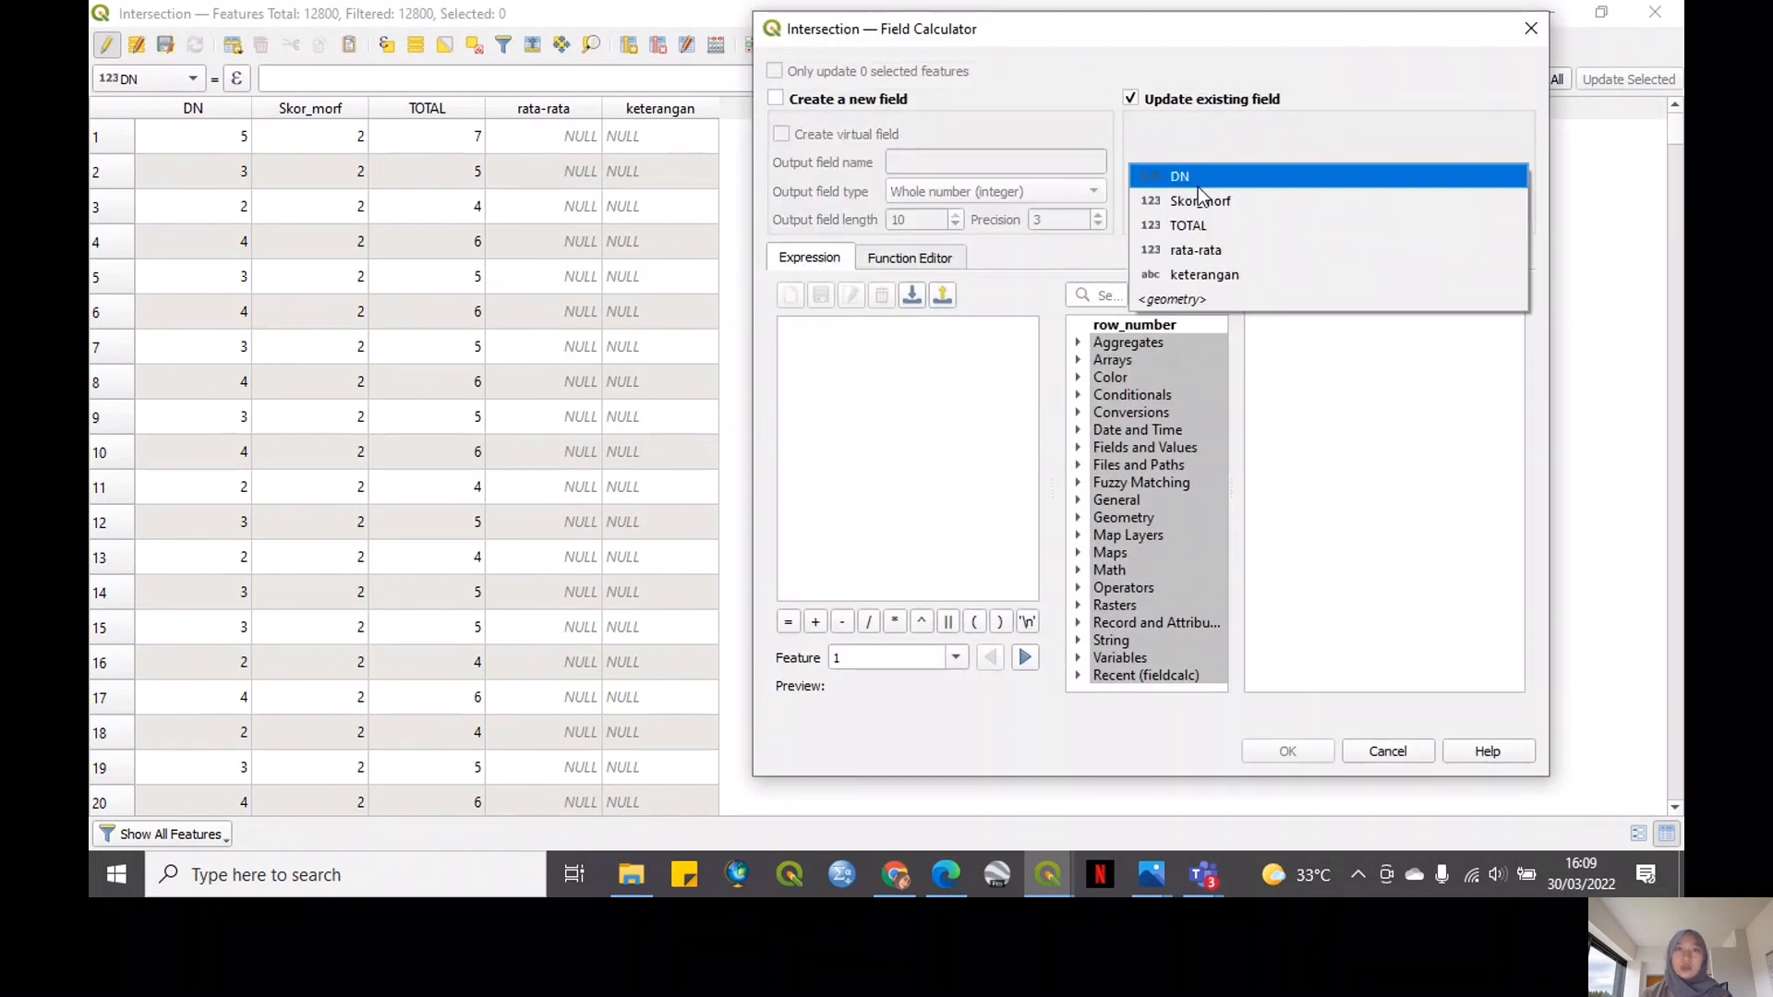
pyautogui.click(1200, 249)
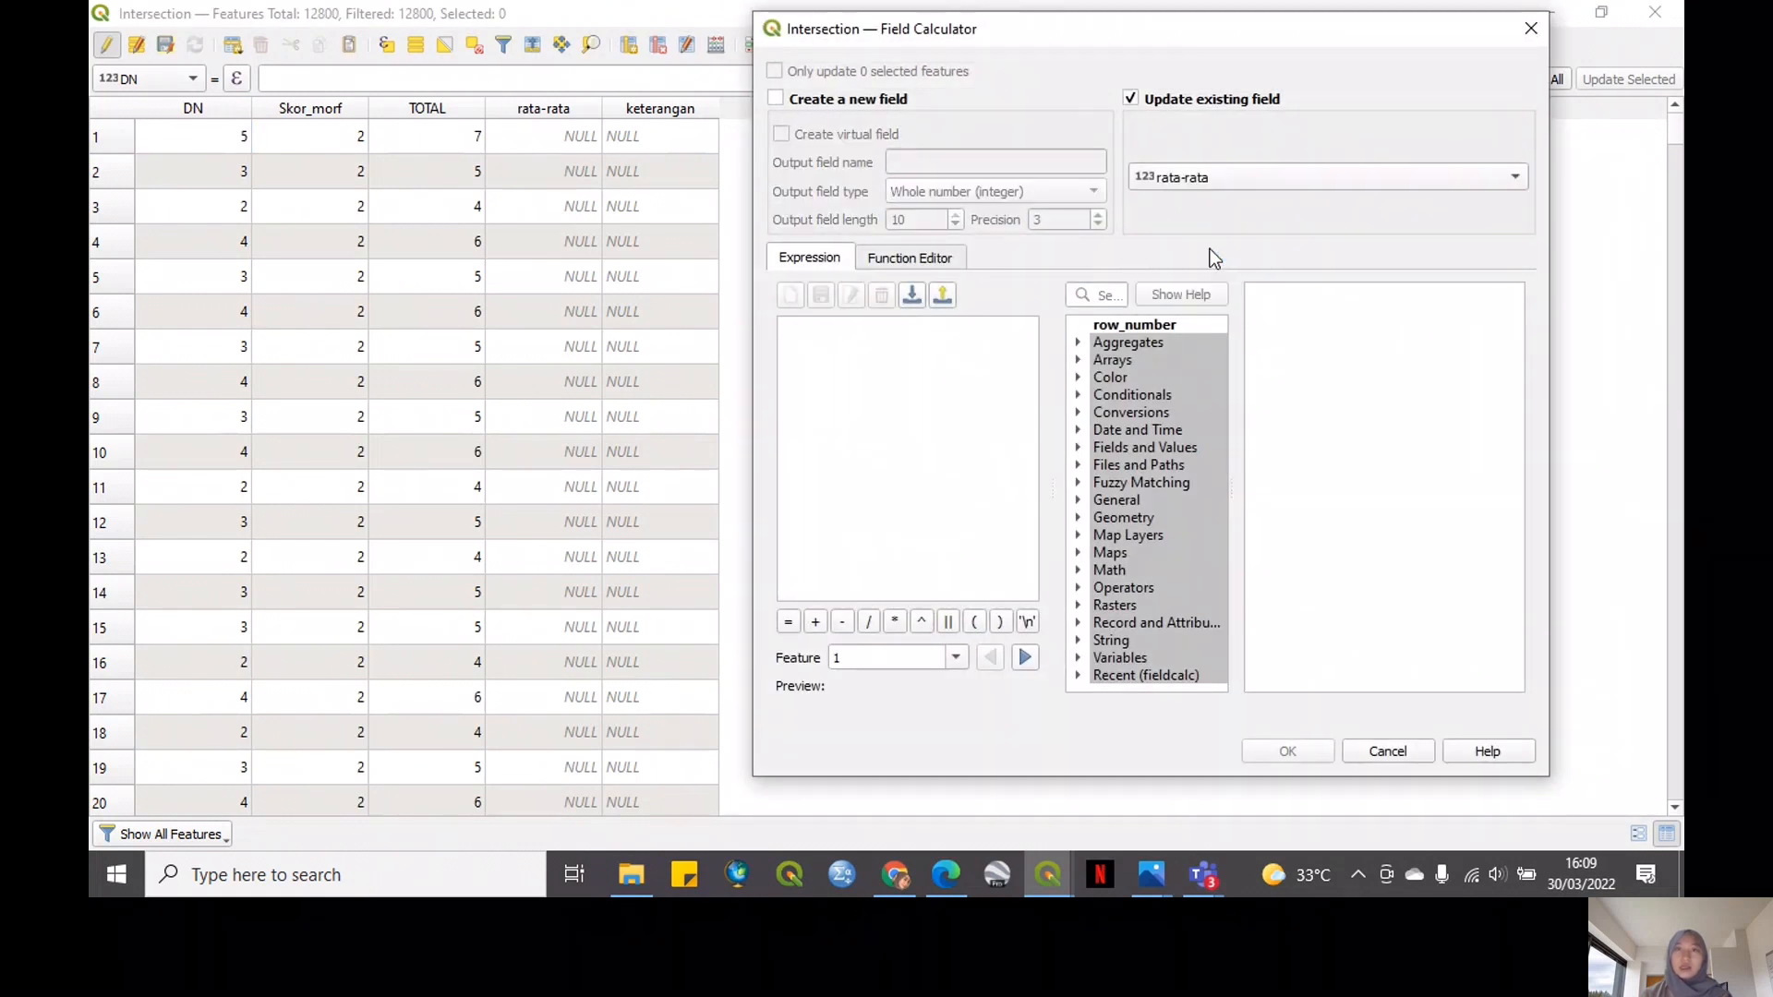
pyautogui.click(1079, 448)
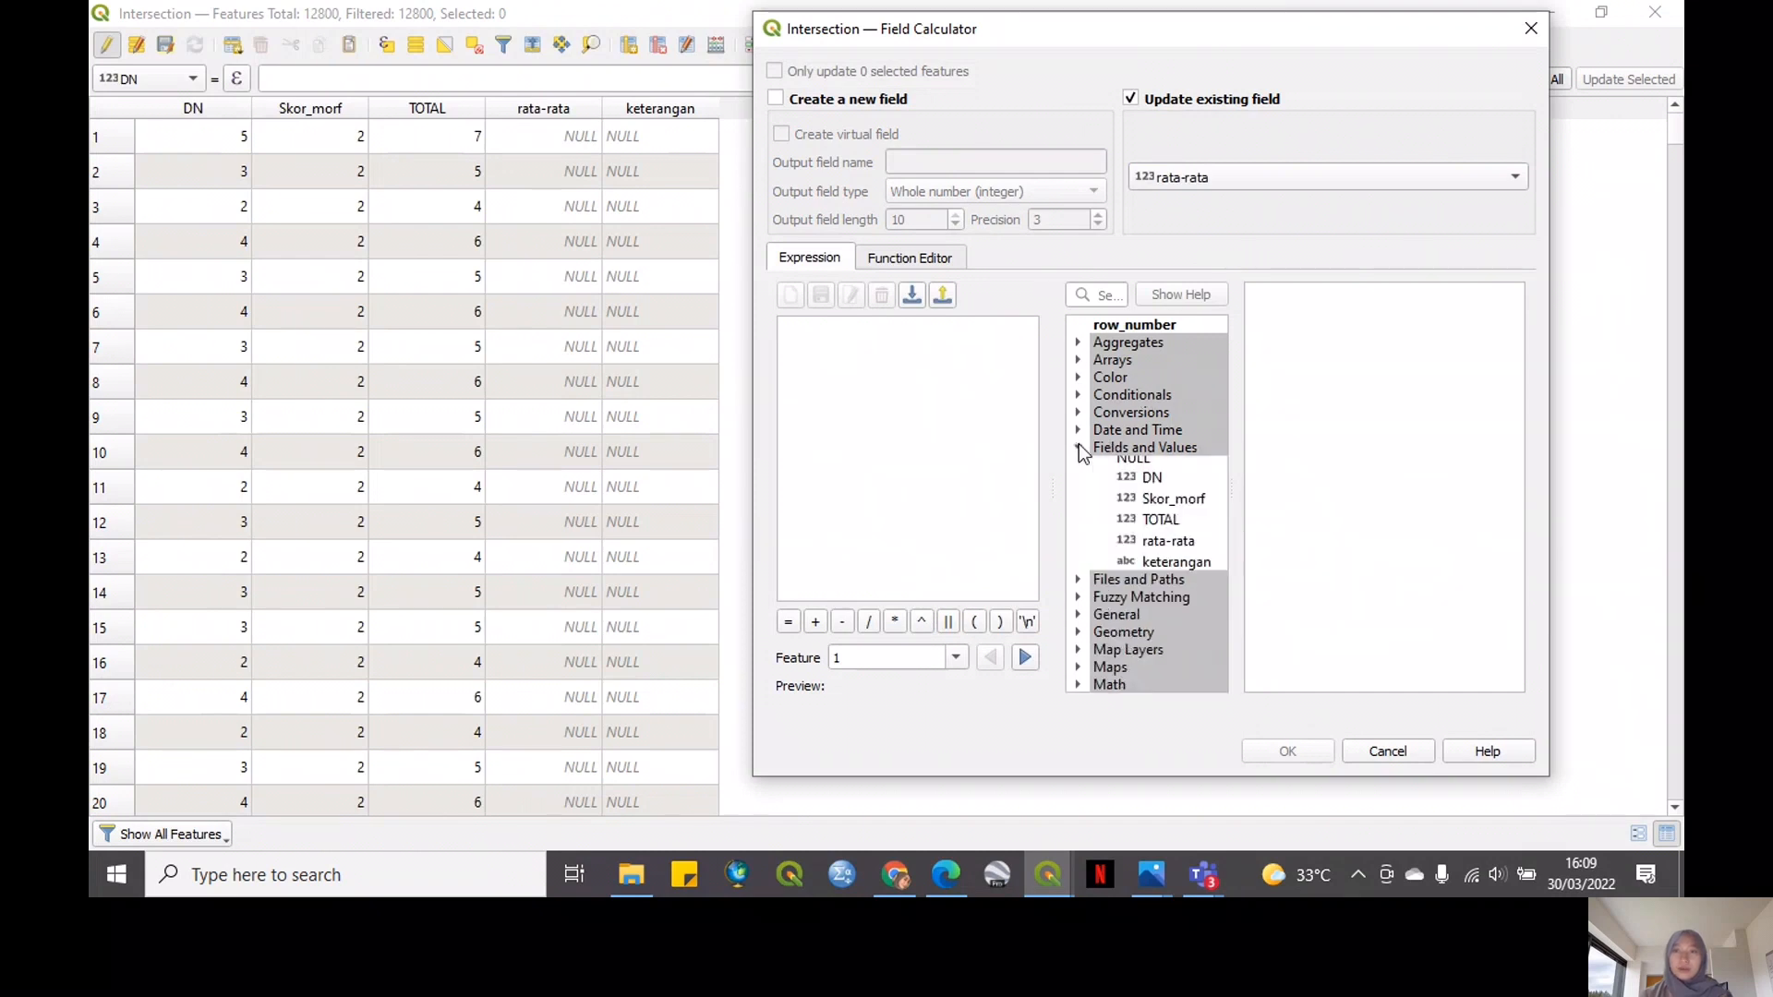
pyautogui.doubleClick(1161, 529)
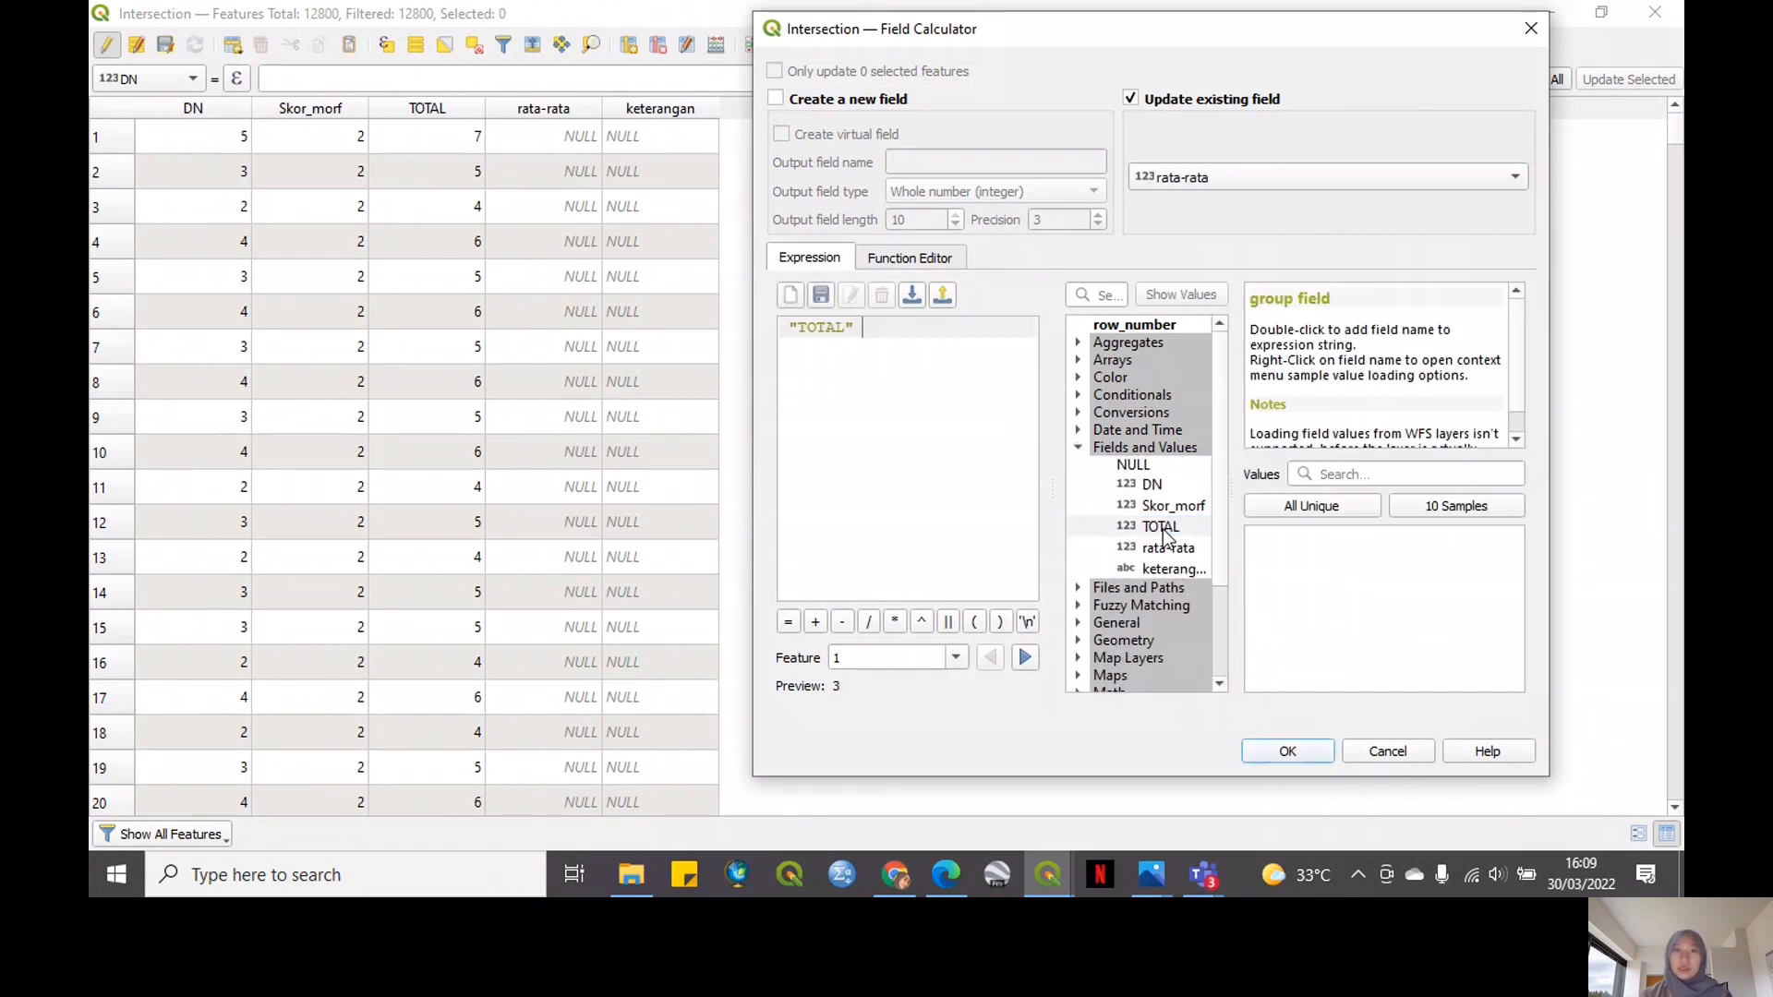
pyautogui.click(873, 621)
pyautogui.write('2')
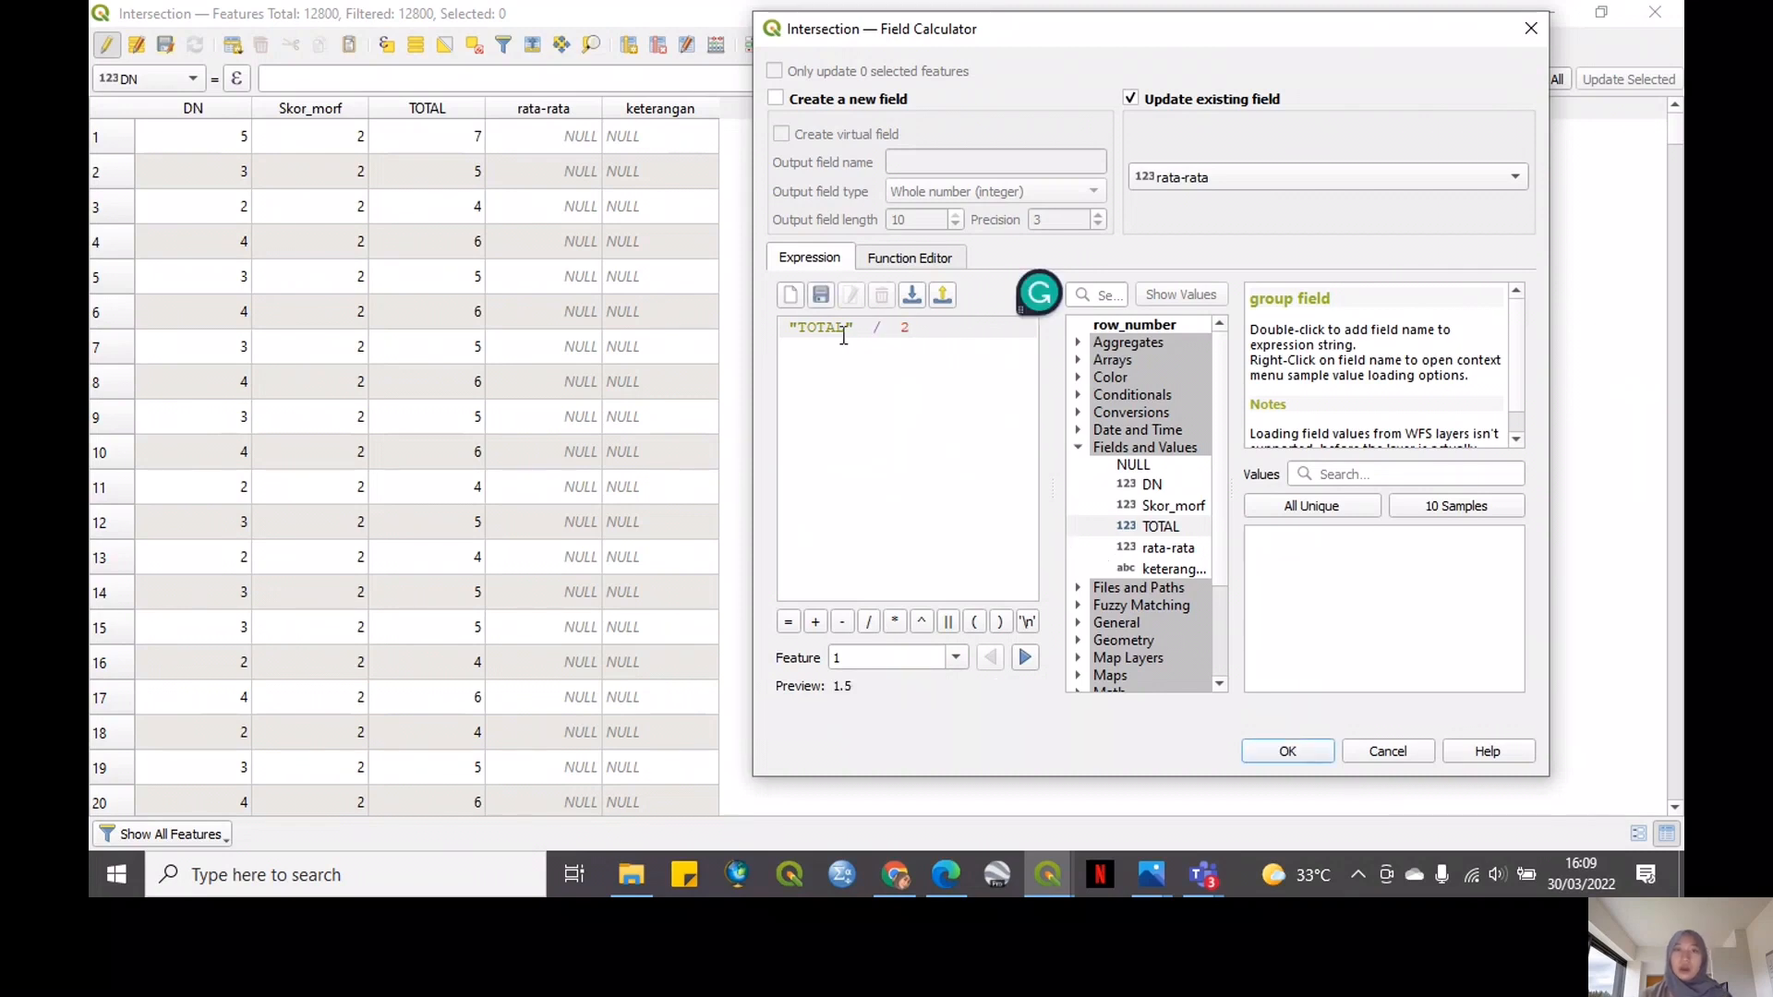
pyautogui.click(1274, 746)
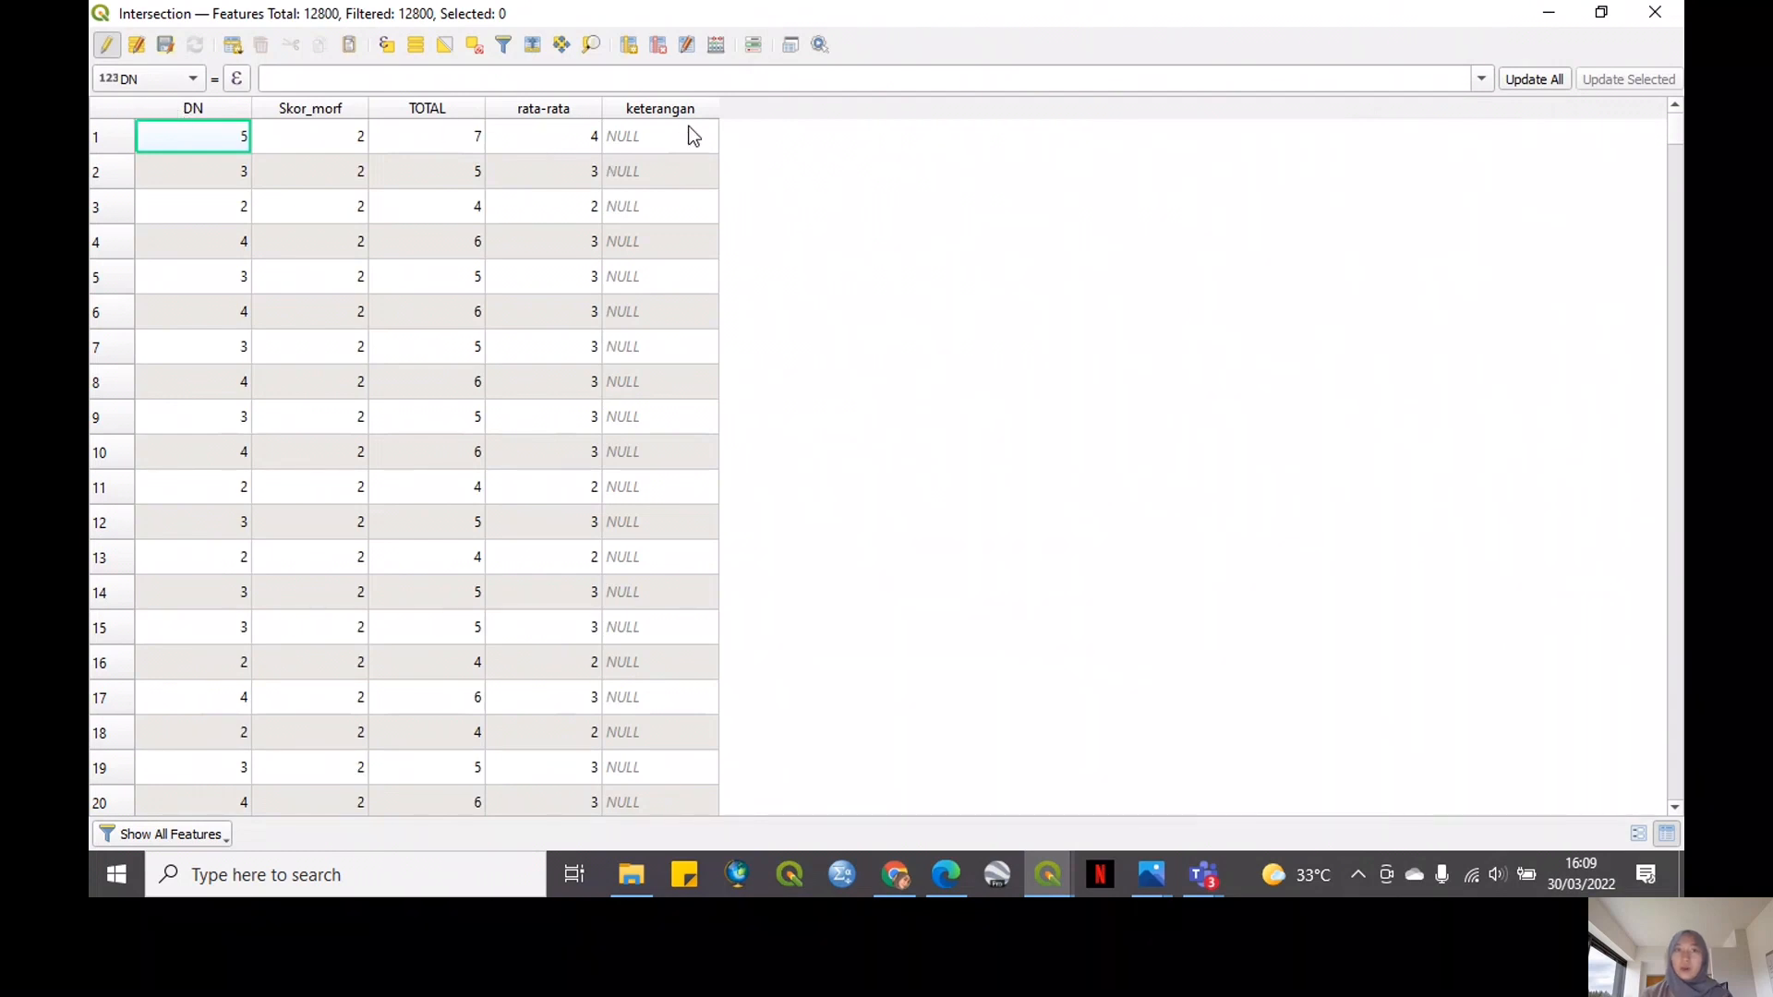
# Sort the attribute table ascending by rata-rata and consult the SKL Morfologi score table in PERMEN PU.pdf in Edge
pyautogui.click(560, 109)
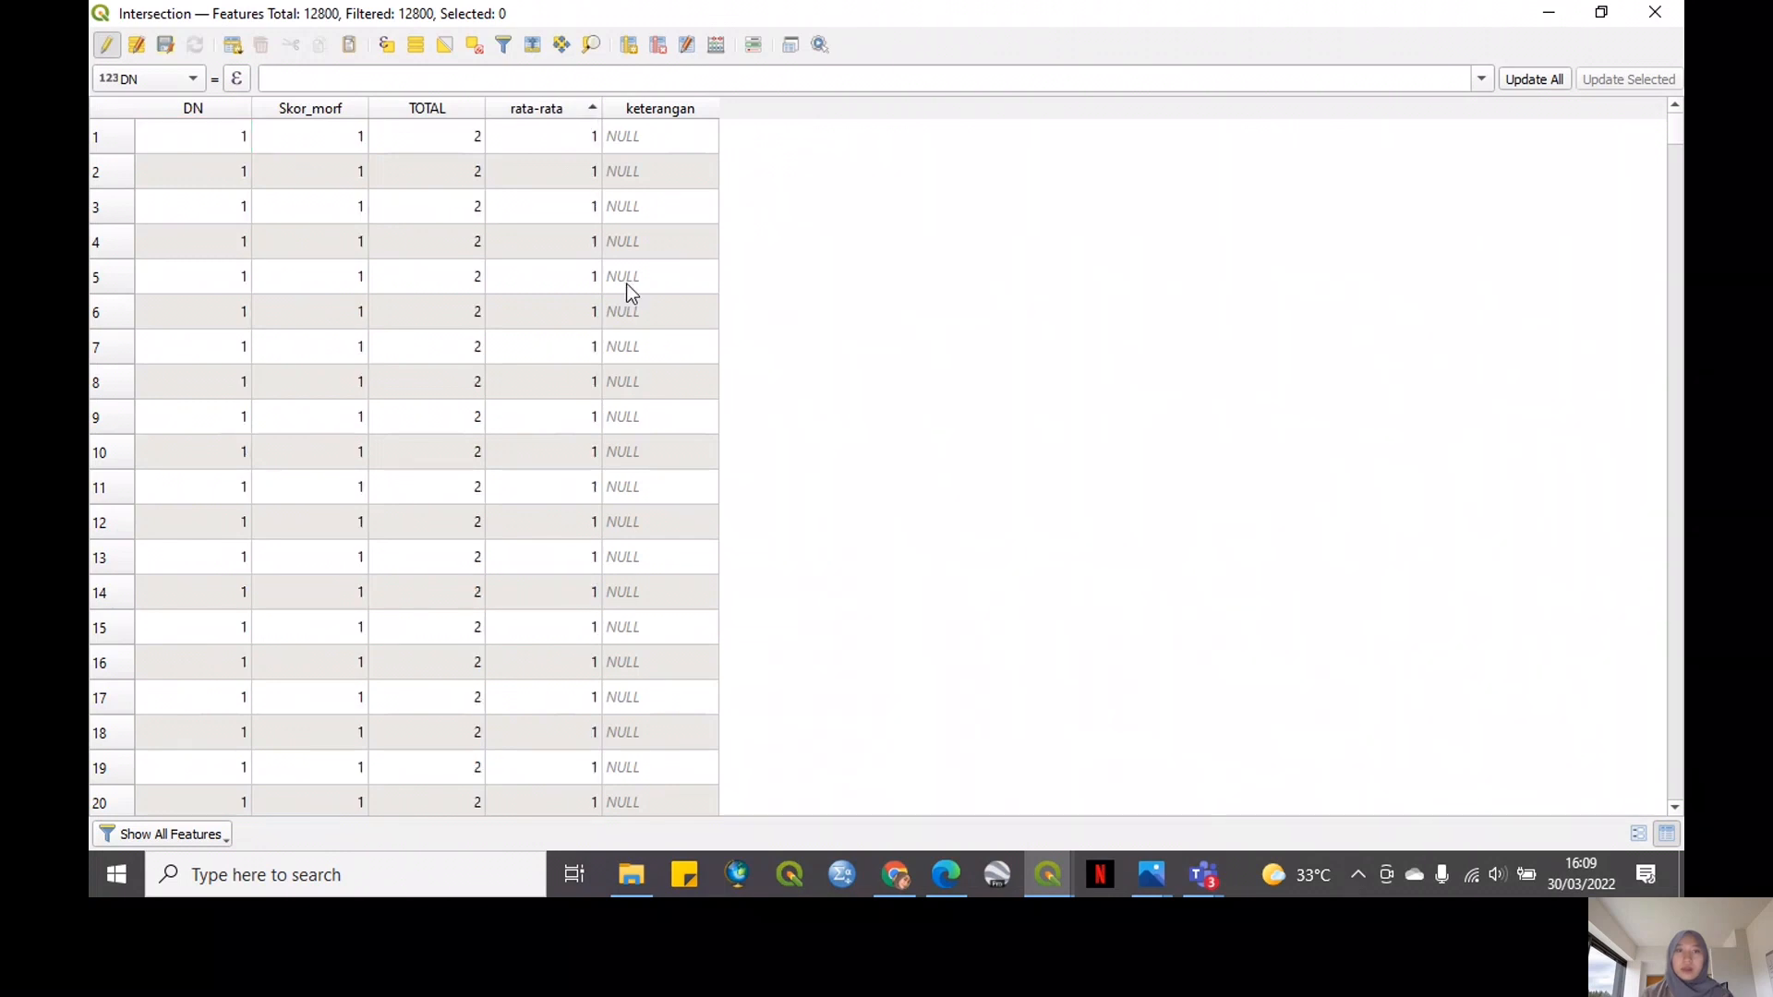
pyautogui.click(967, 877)
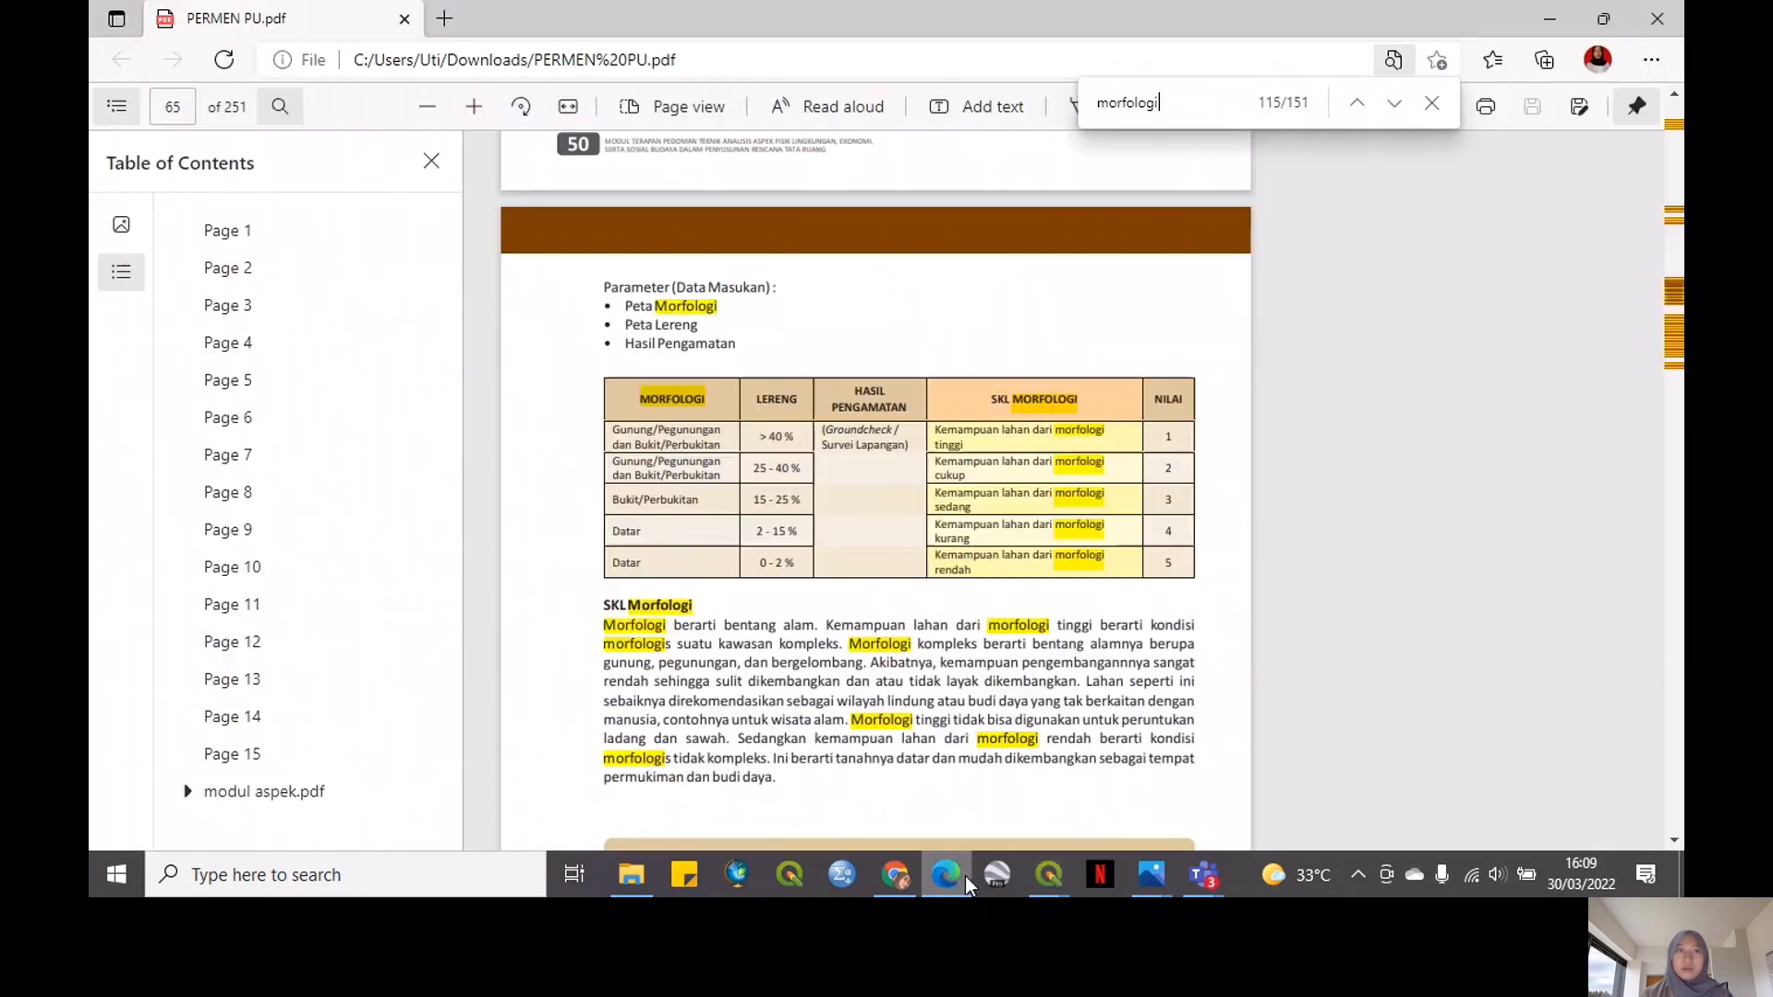
pyautogui.click(958, 877)
# Select the Intersection features by the expression "rata-rata" = 1
pyautogui.click(387, 46)
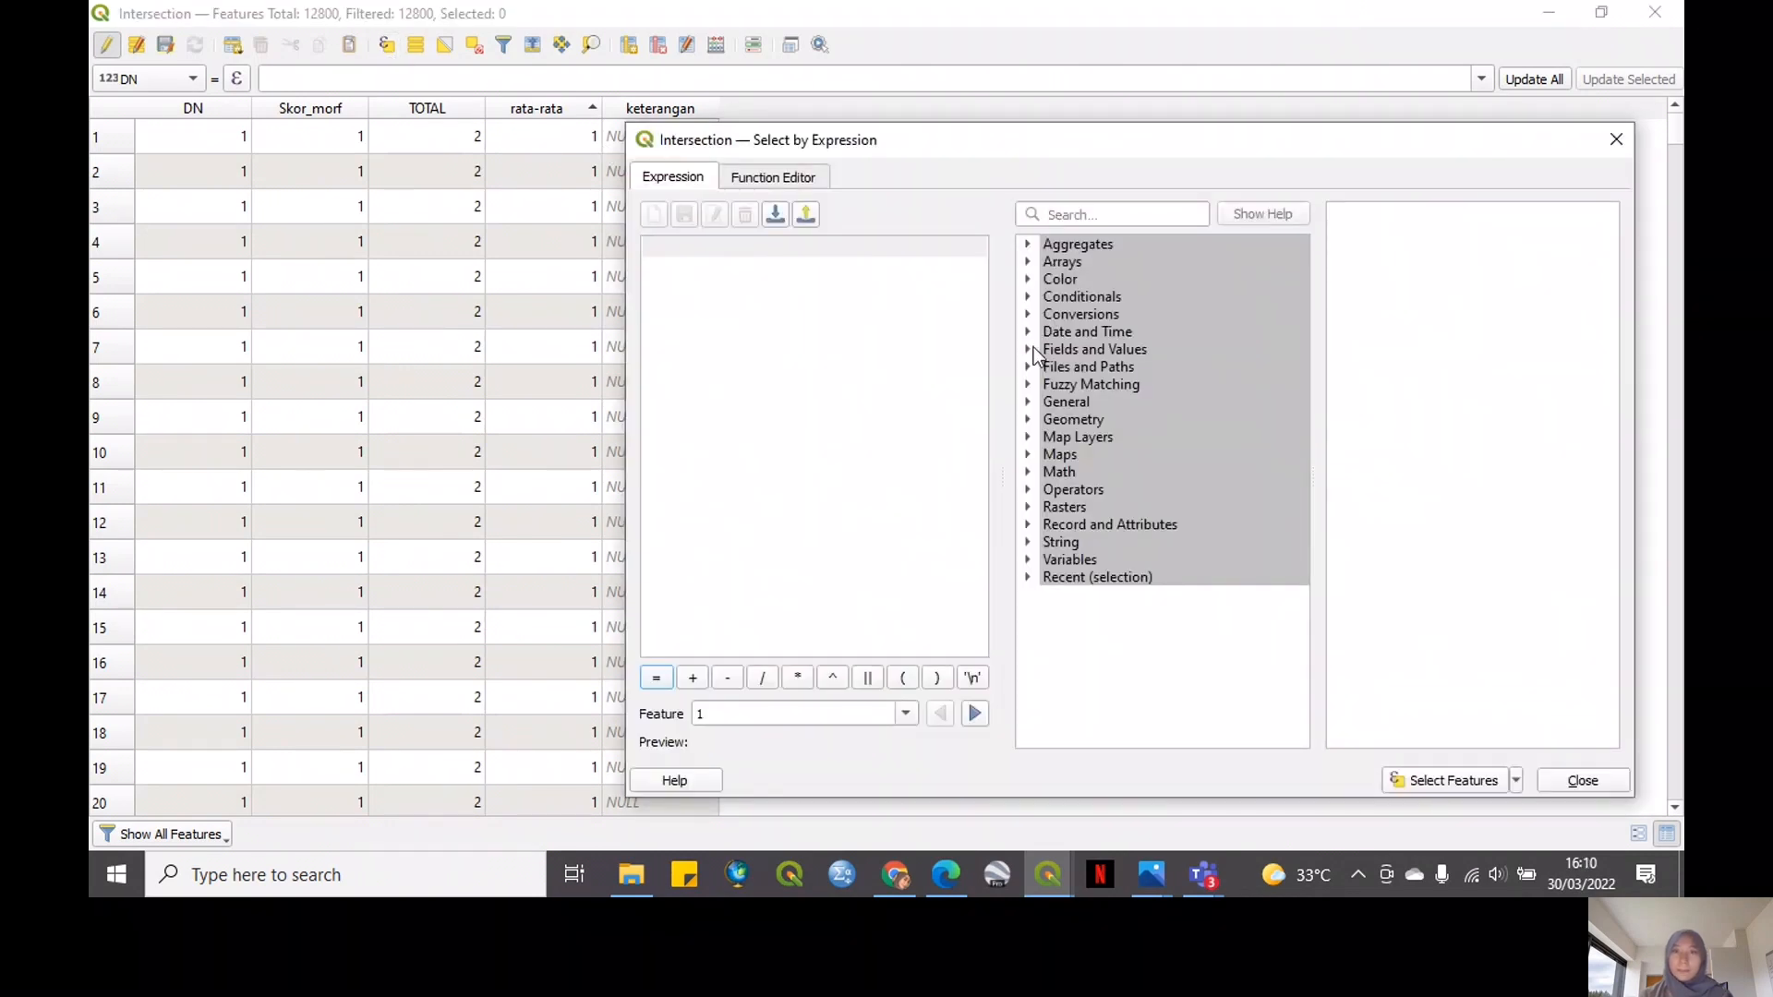
pyautogui.click(1027, 349)
pyautogui.doubleClick(1142, 457)
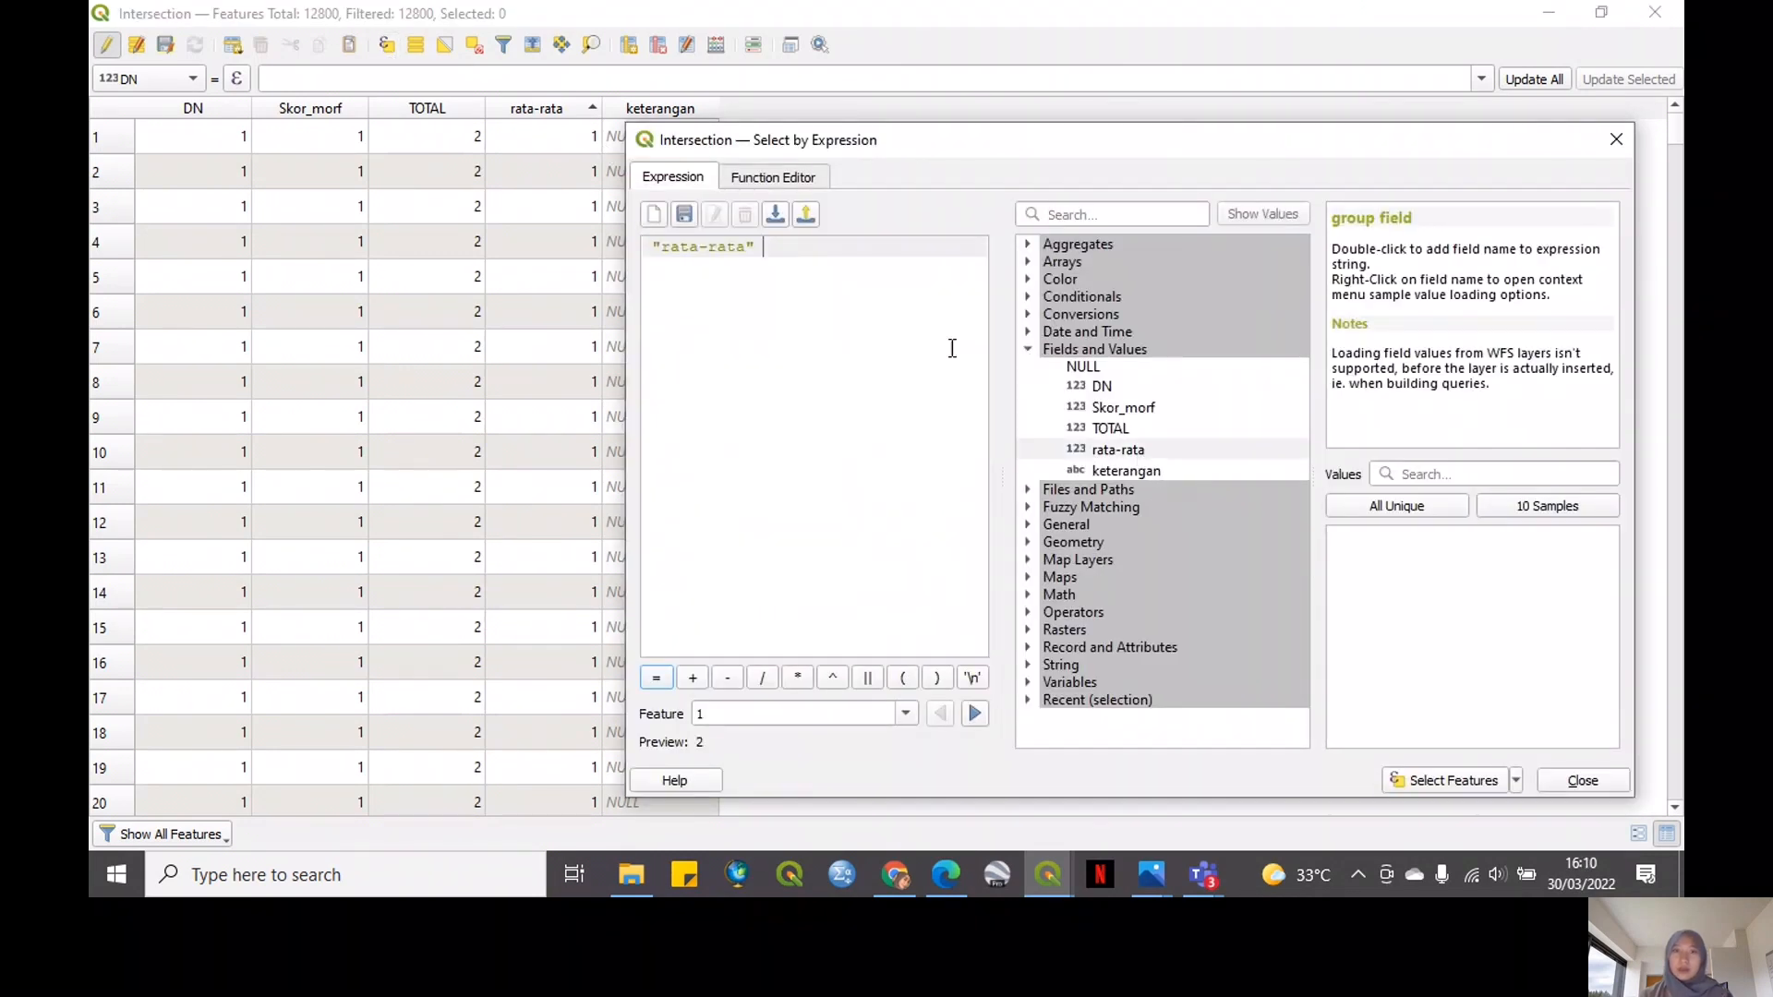
pyautogui.write('=')
pyautogui.click(1370, 525)
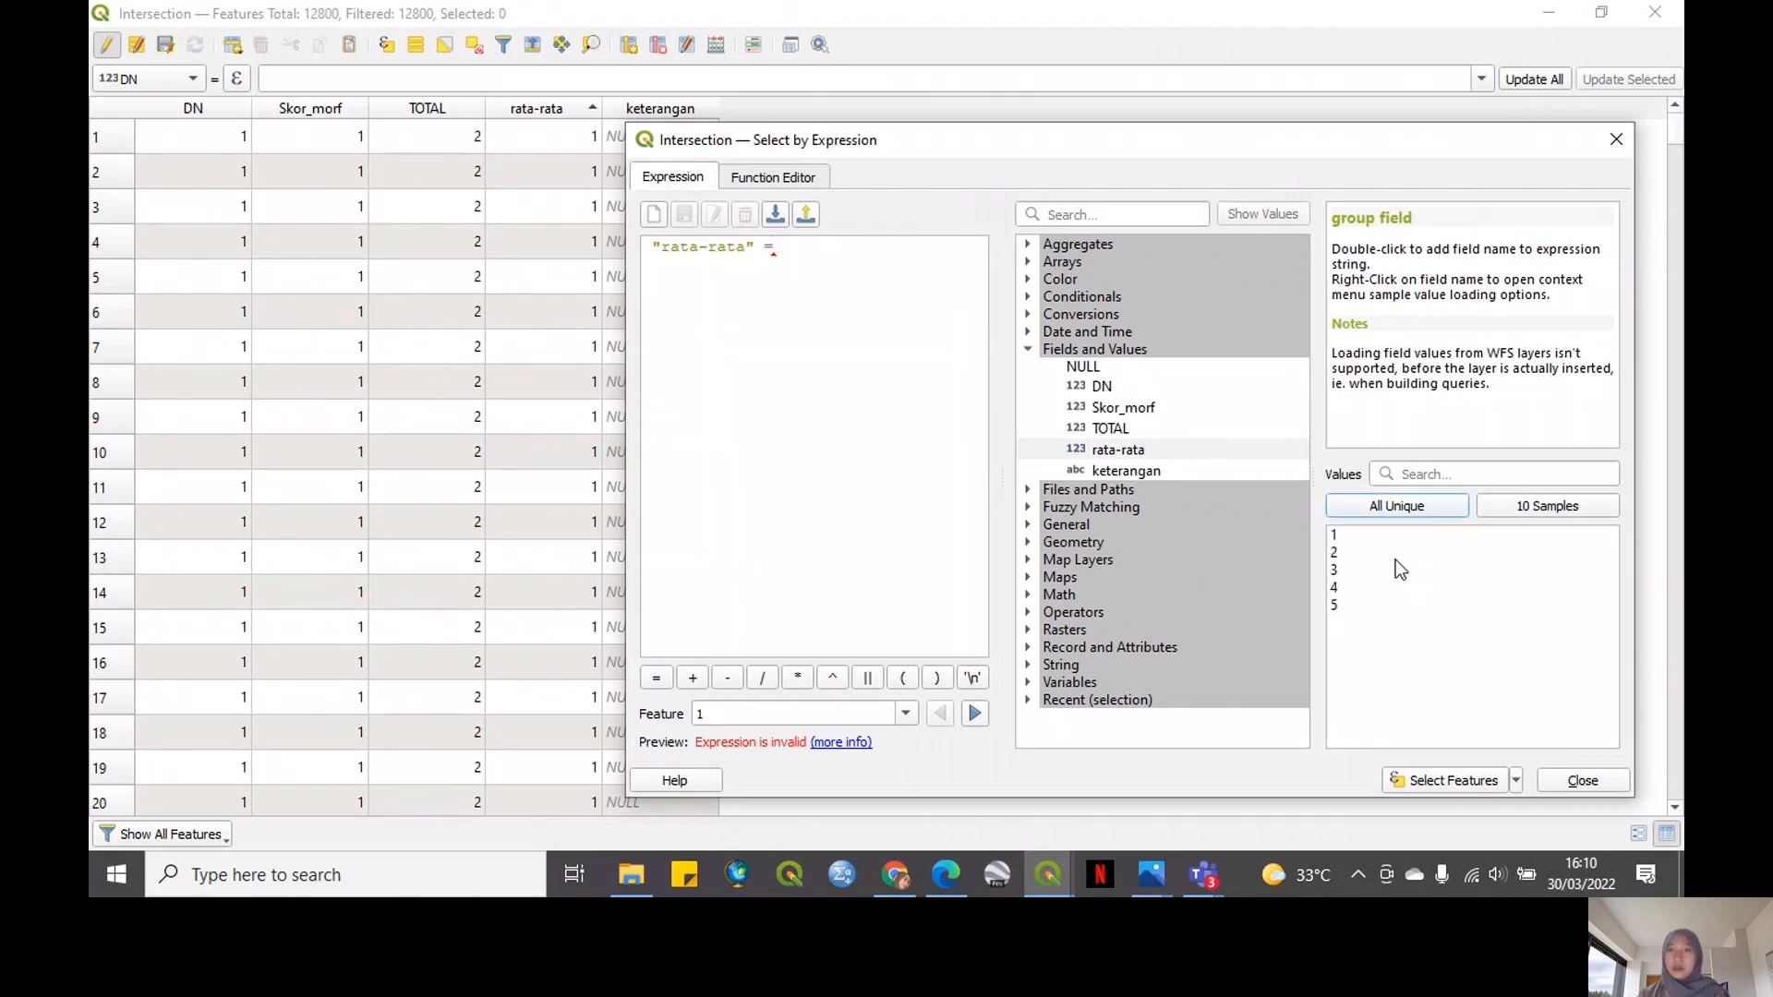
pyautogui.click(1369, 536)
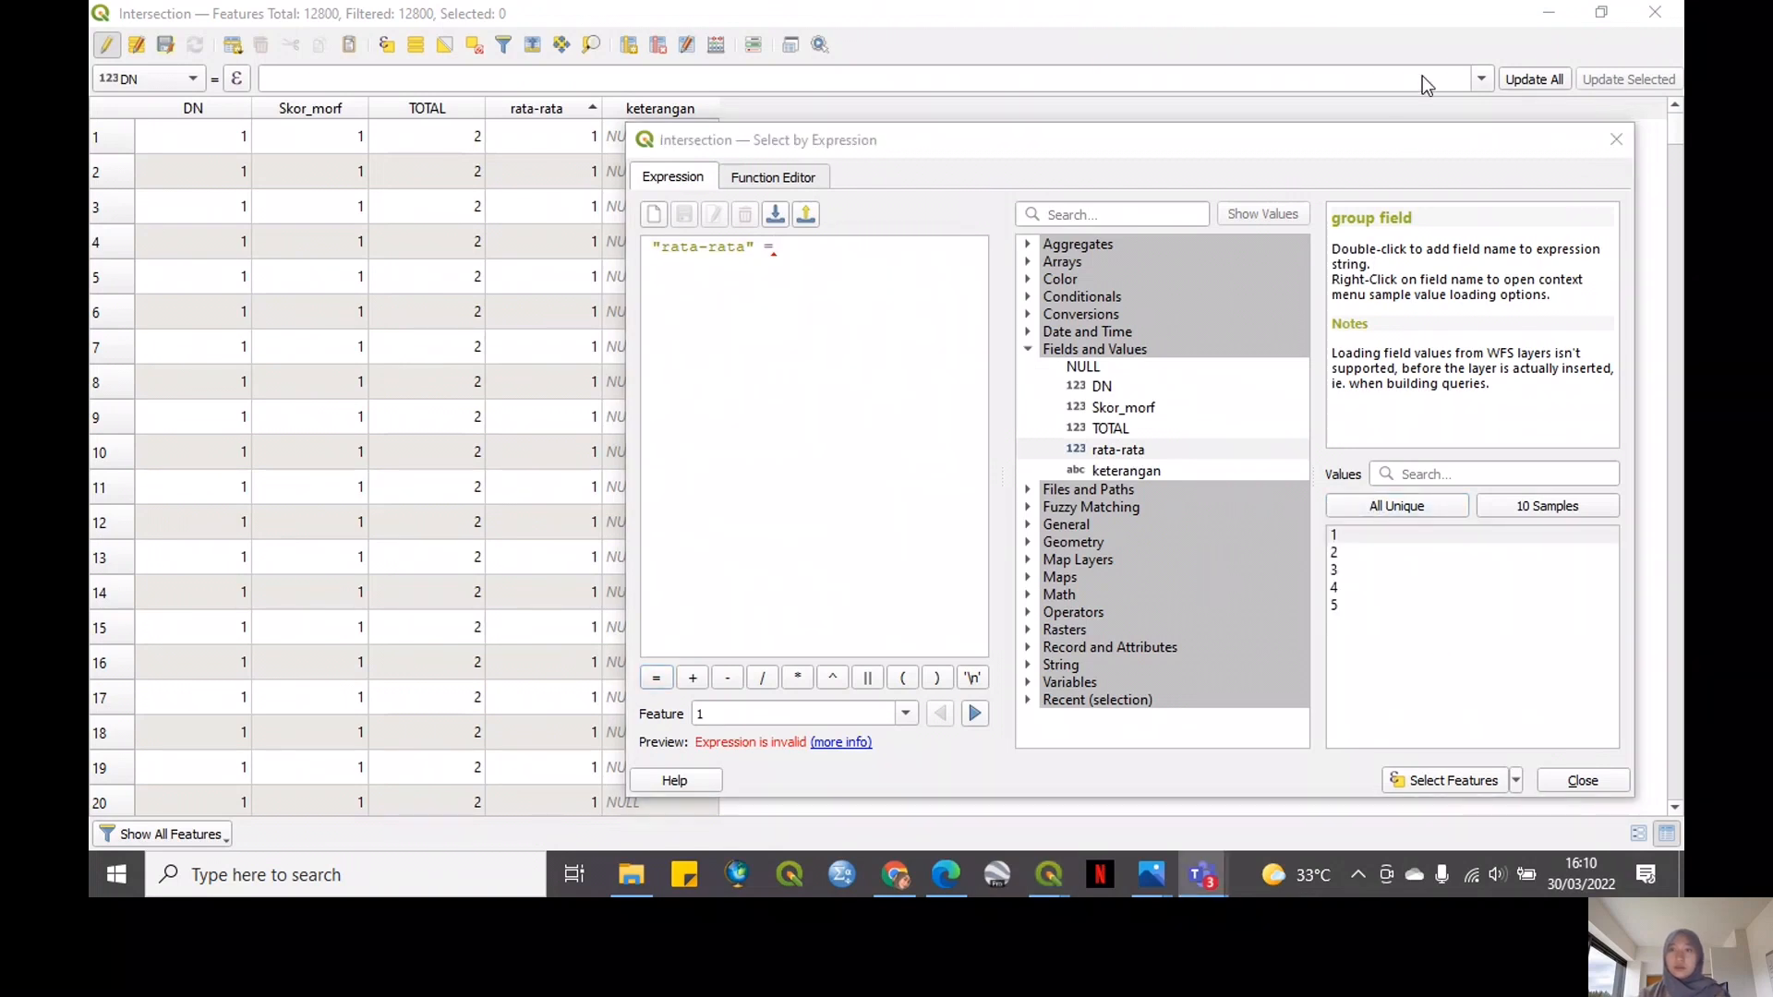
pyautogui.doubleClick(1349, 536)
pyautogui.click(1461, 779)
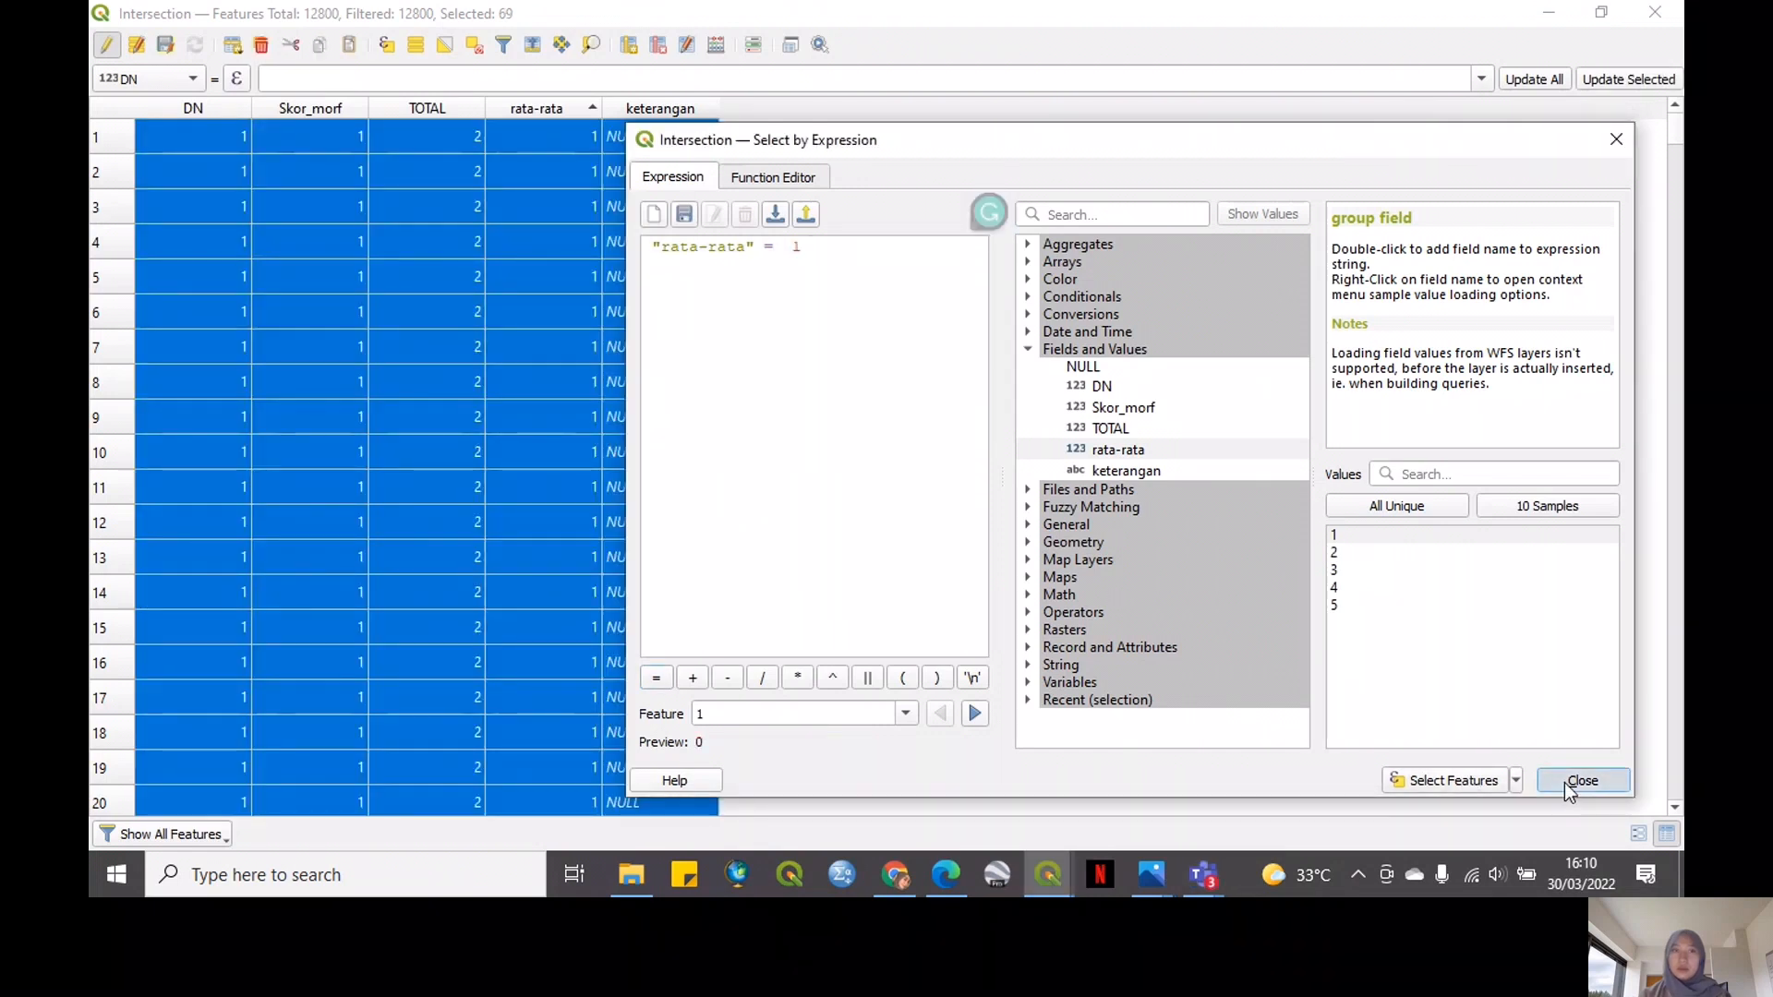
# Update the existing keterangan field of the selected features to 'kemampuan lahan dari morfologi tinggi' in the field calculator
pyautogui.click(1564, 783)
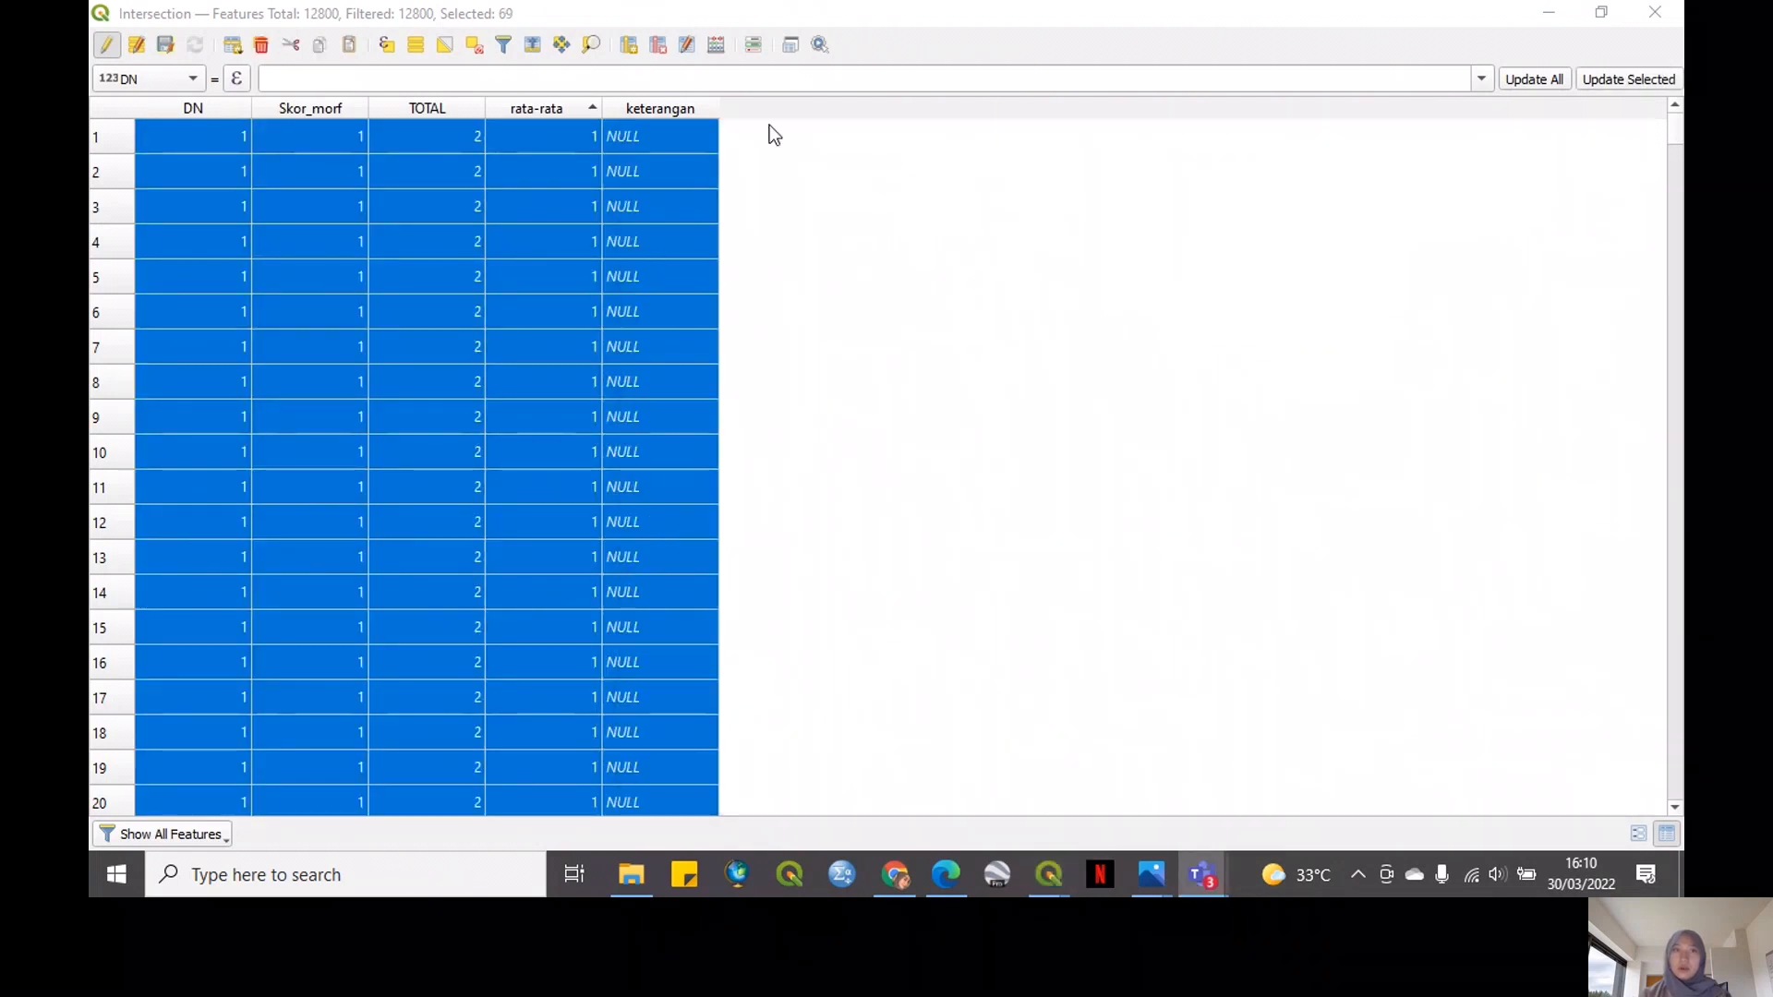
pyautogui.click(718, 45)
pyautogui.click(1160, 100)
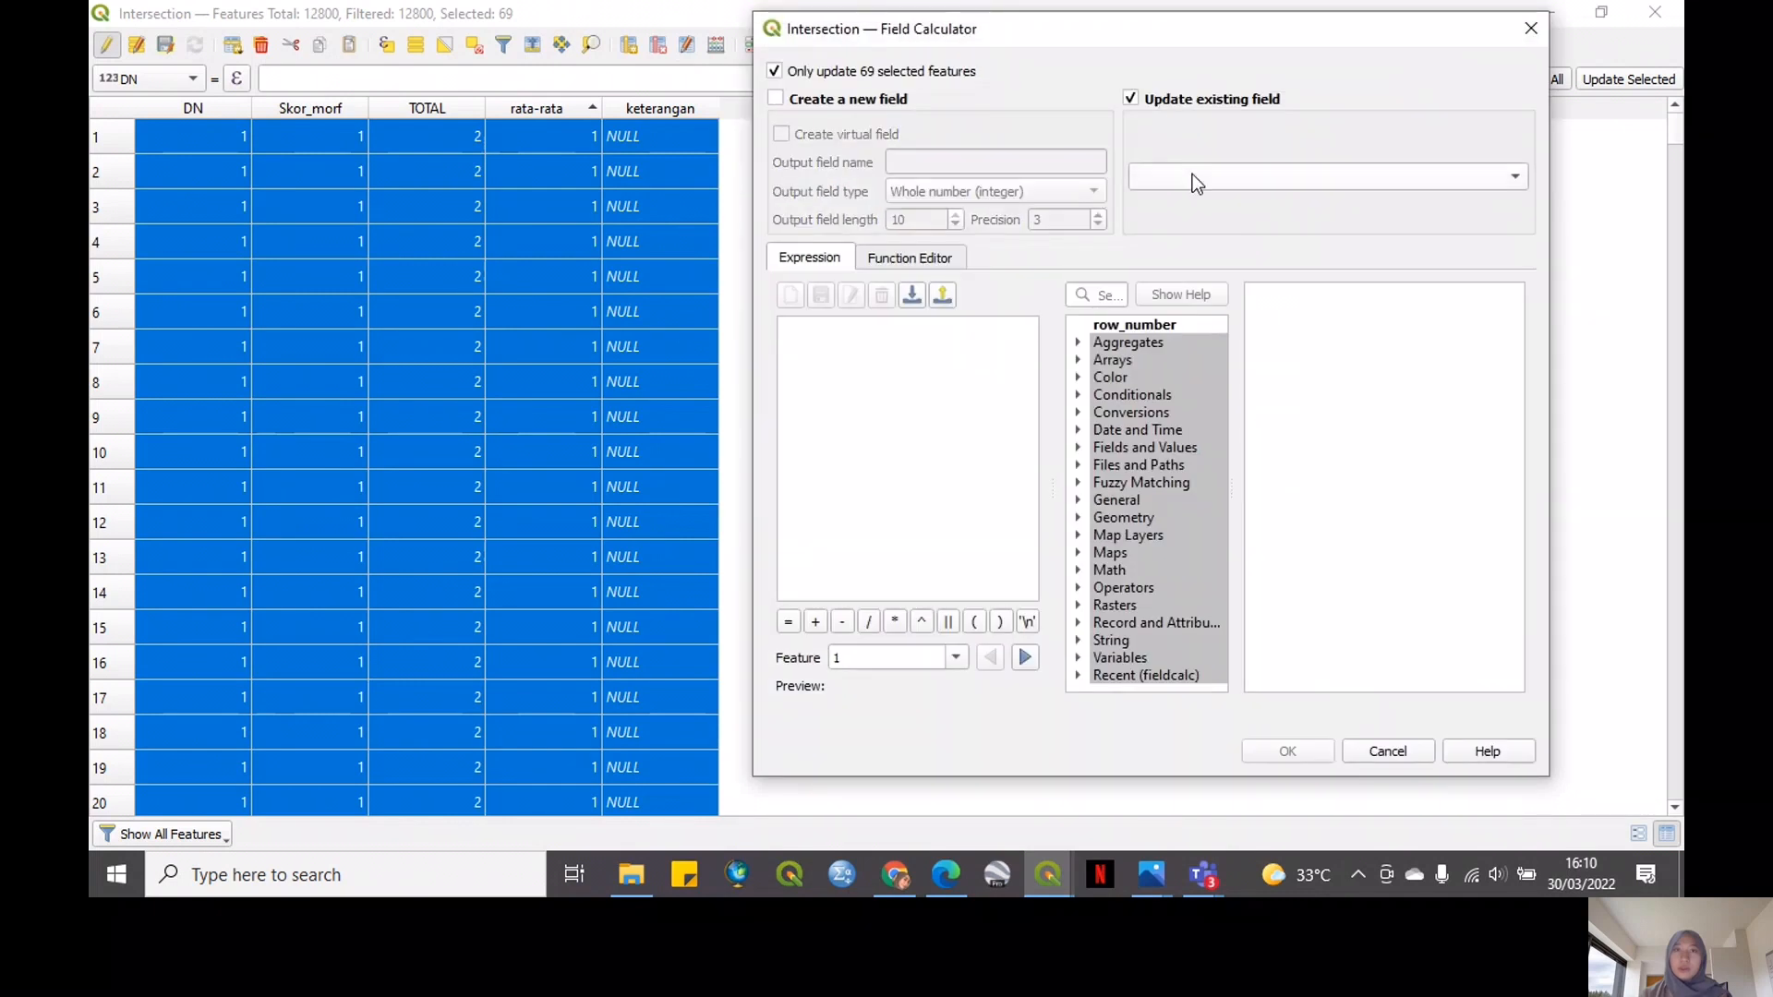
pyautogui.click(1193, 181)
pyautogui.click(1211, 277)
pyautogui.click(969, 360)
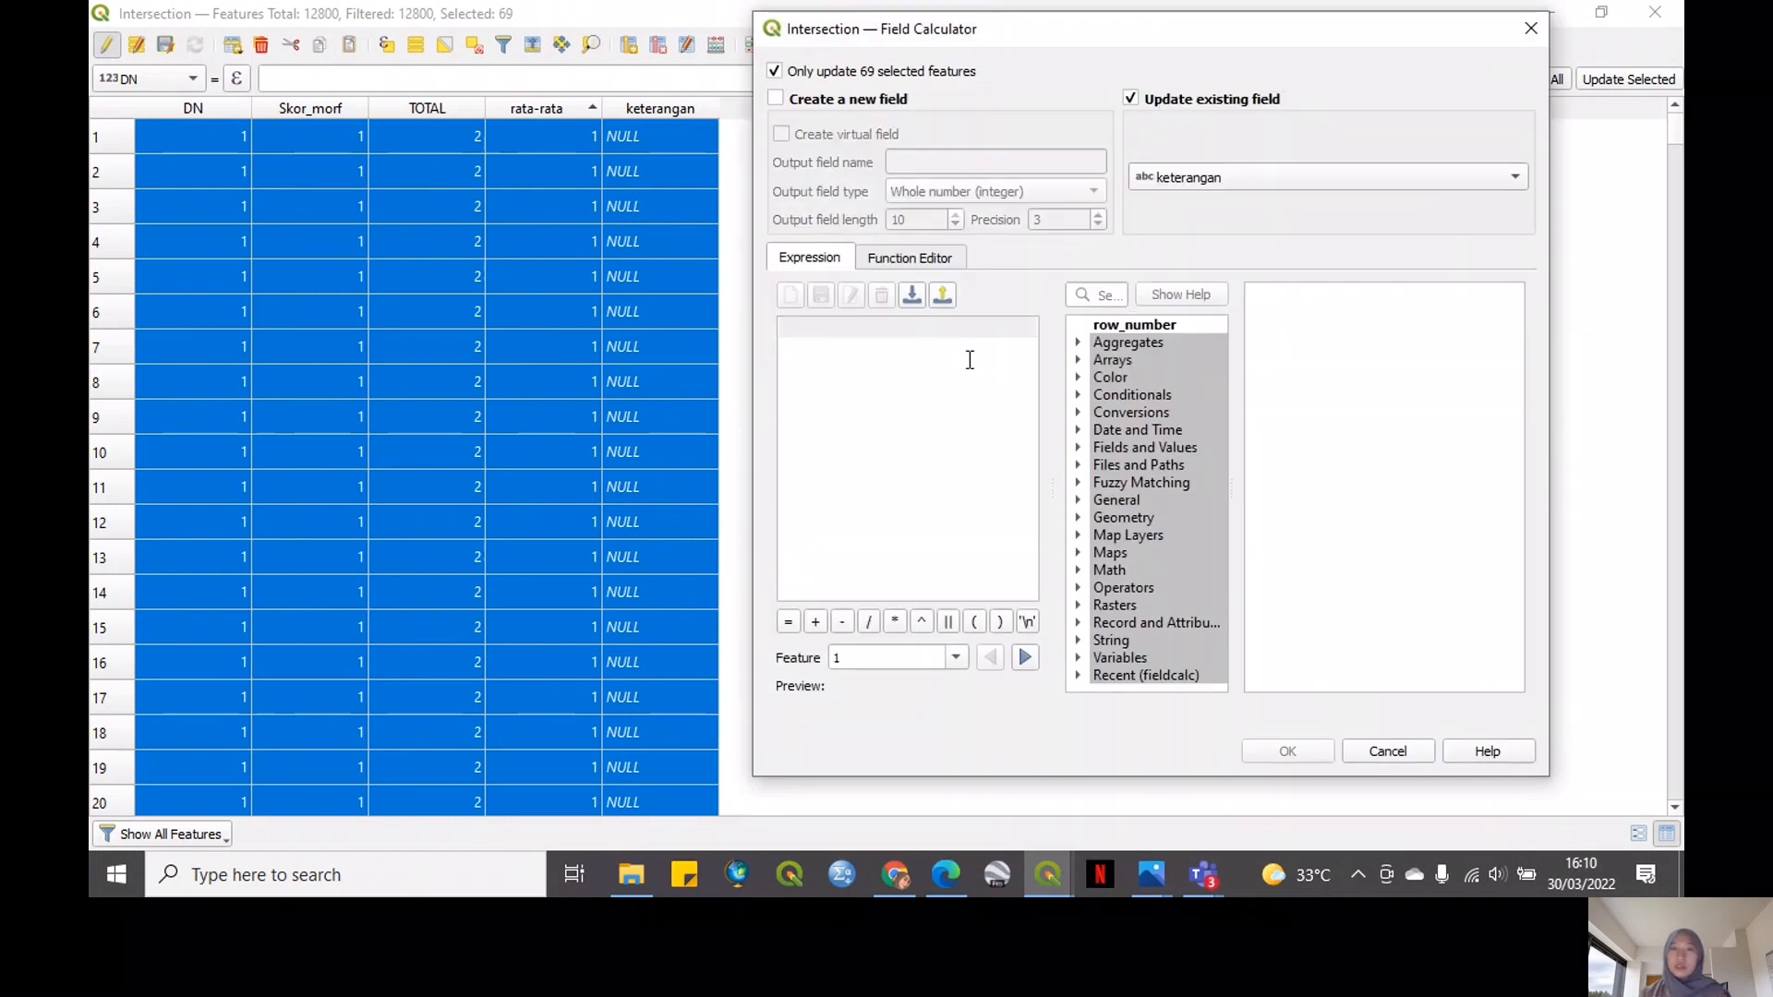
pyautogui.write("'kemampuan lahan dair mi")
pyautogui.press('BackSpace')
pyautogui.press('BackSpace')
pyautogui.press('BackSpace')
pyautogui.write('a')
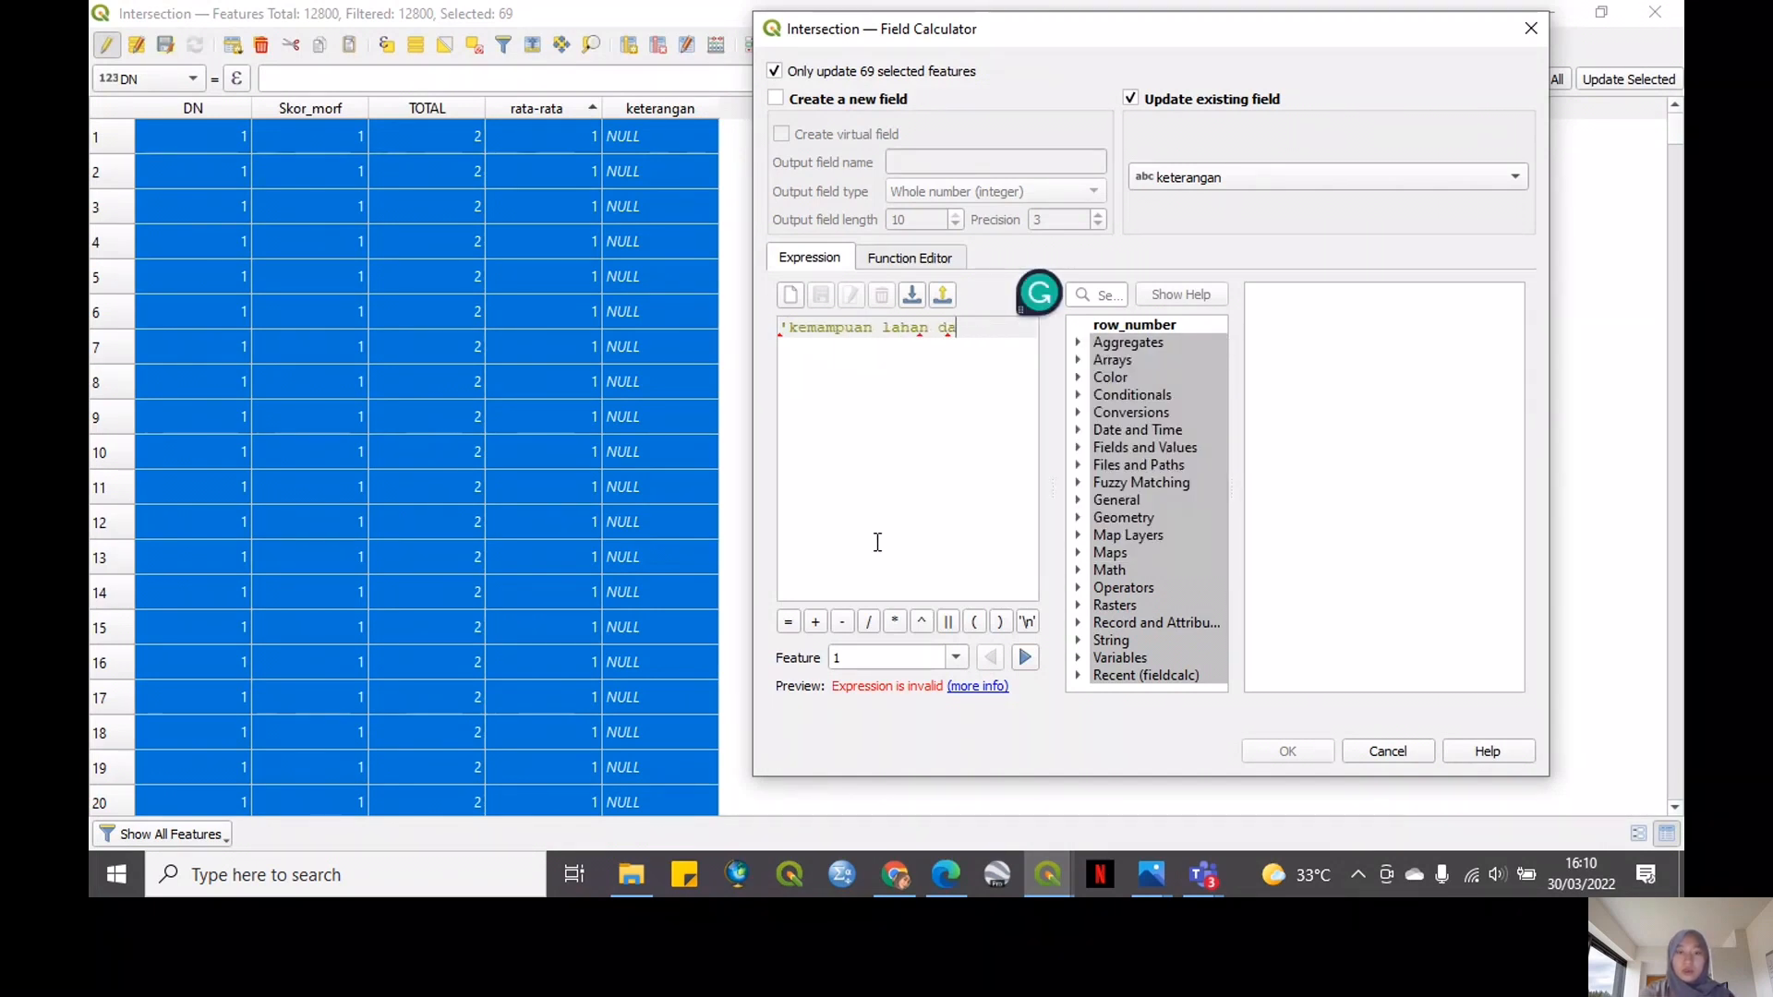
pyautogui.write("ri morfologi tinggi'")
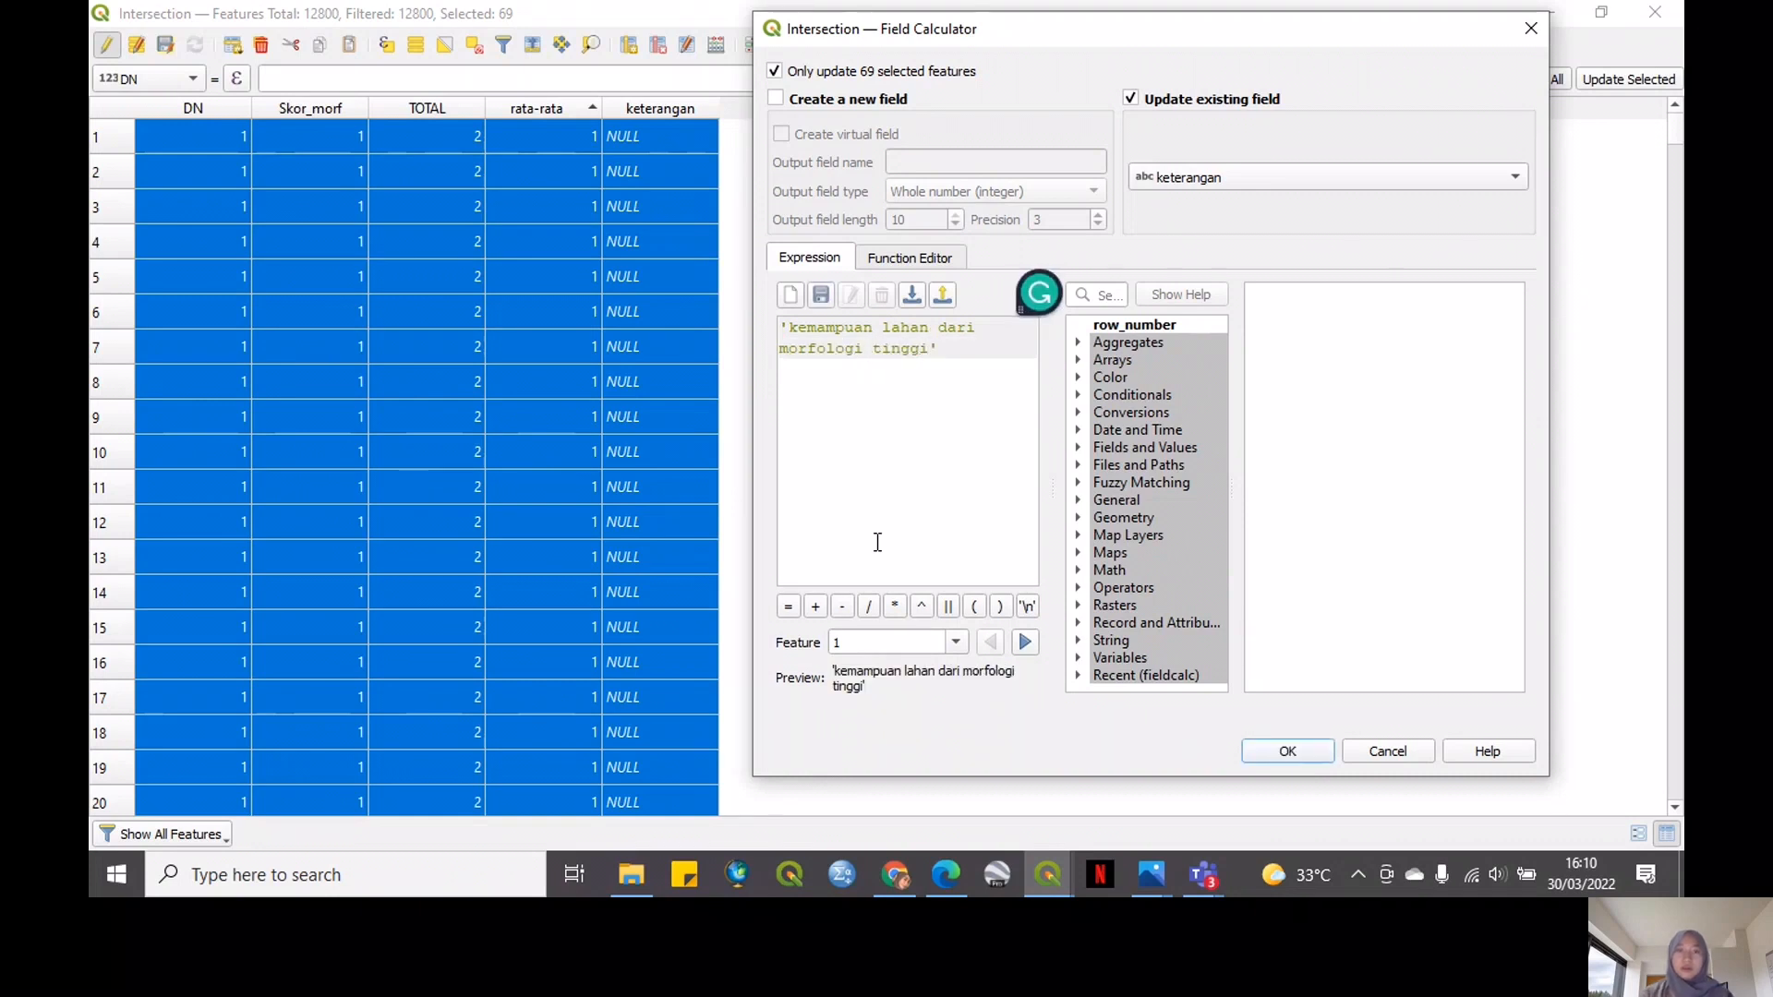
pyautogui.hotkey('ctrl', 'a')
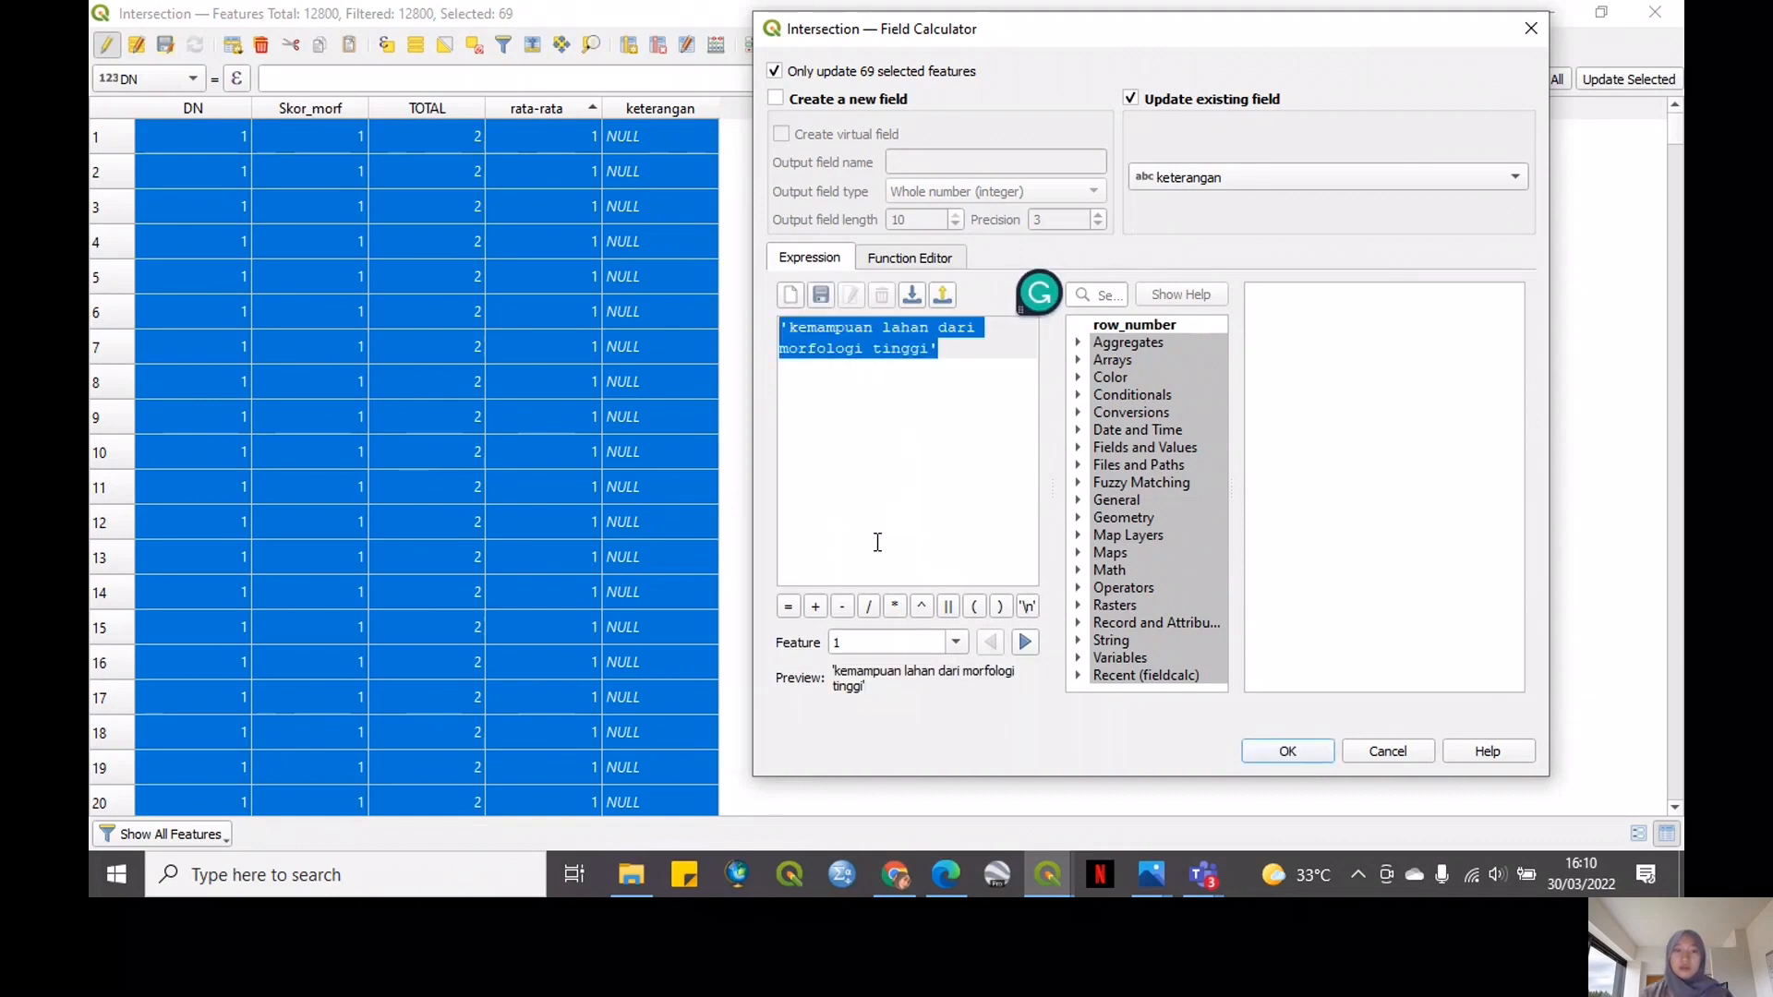
pyautogui.click(986, 426)
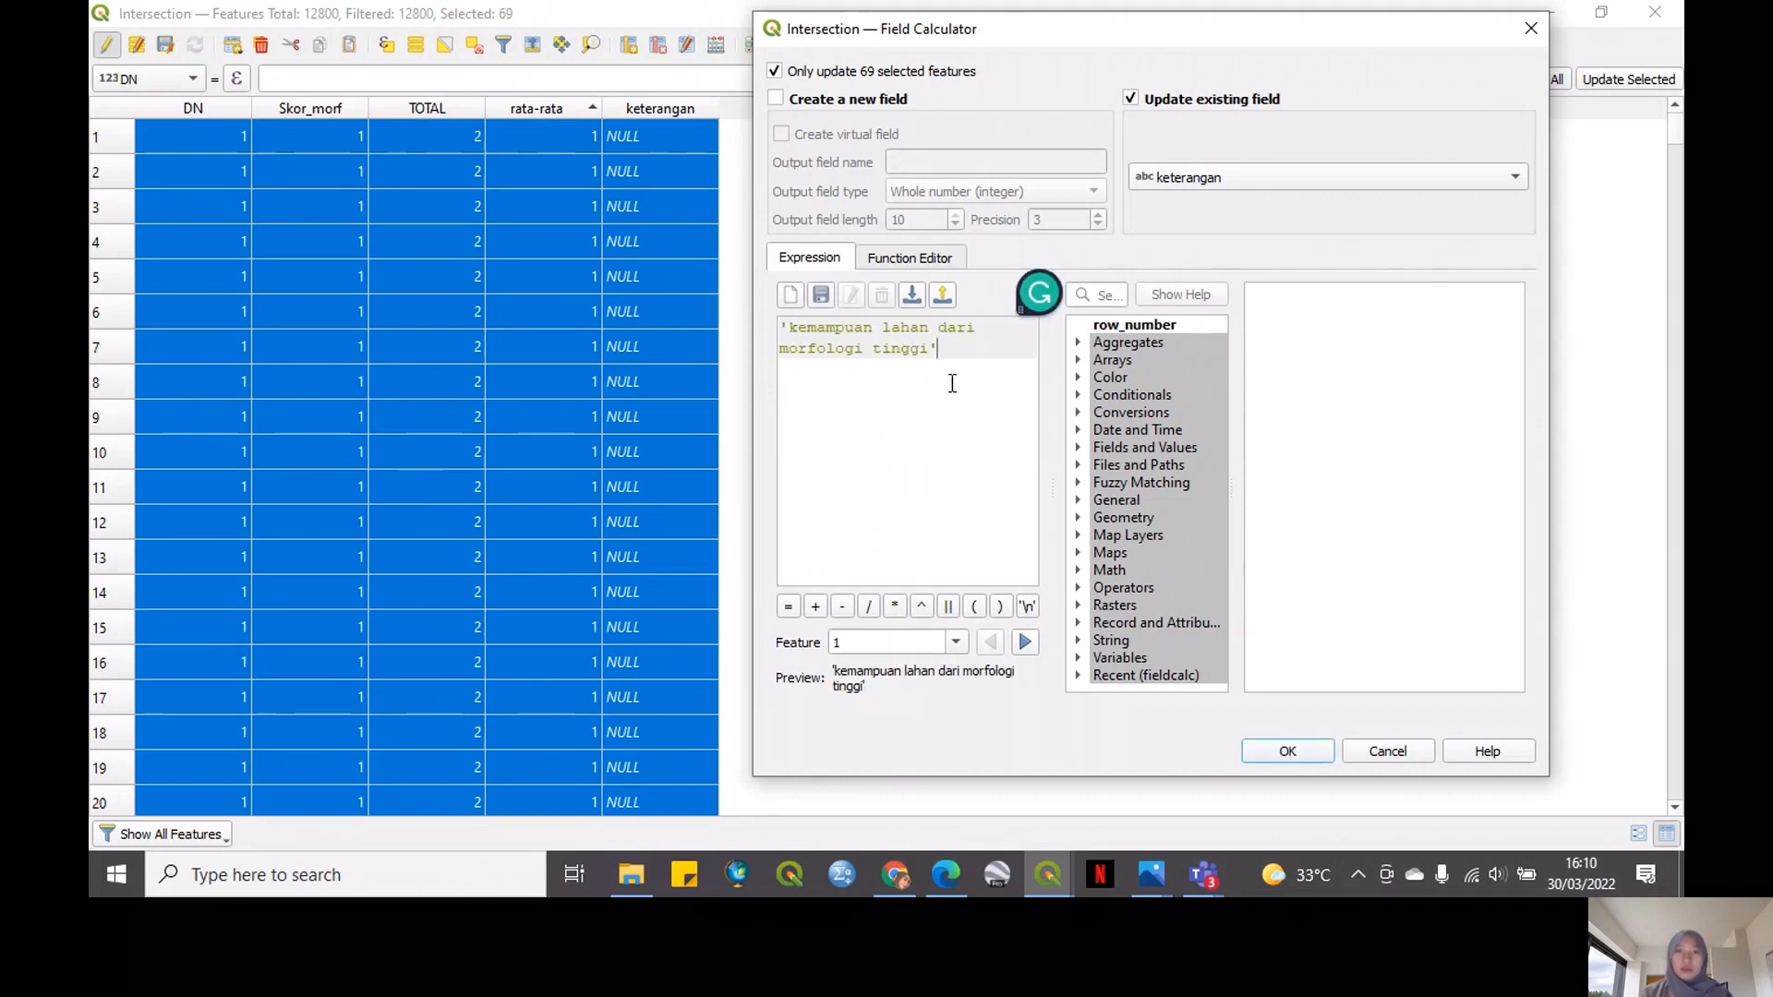
pyautogui.click(1274, 750)
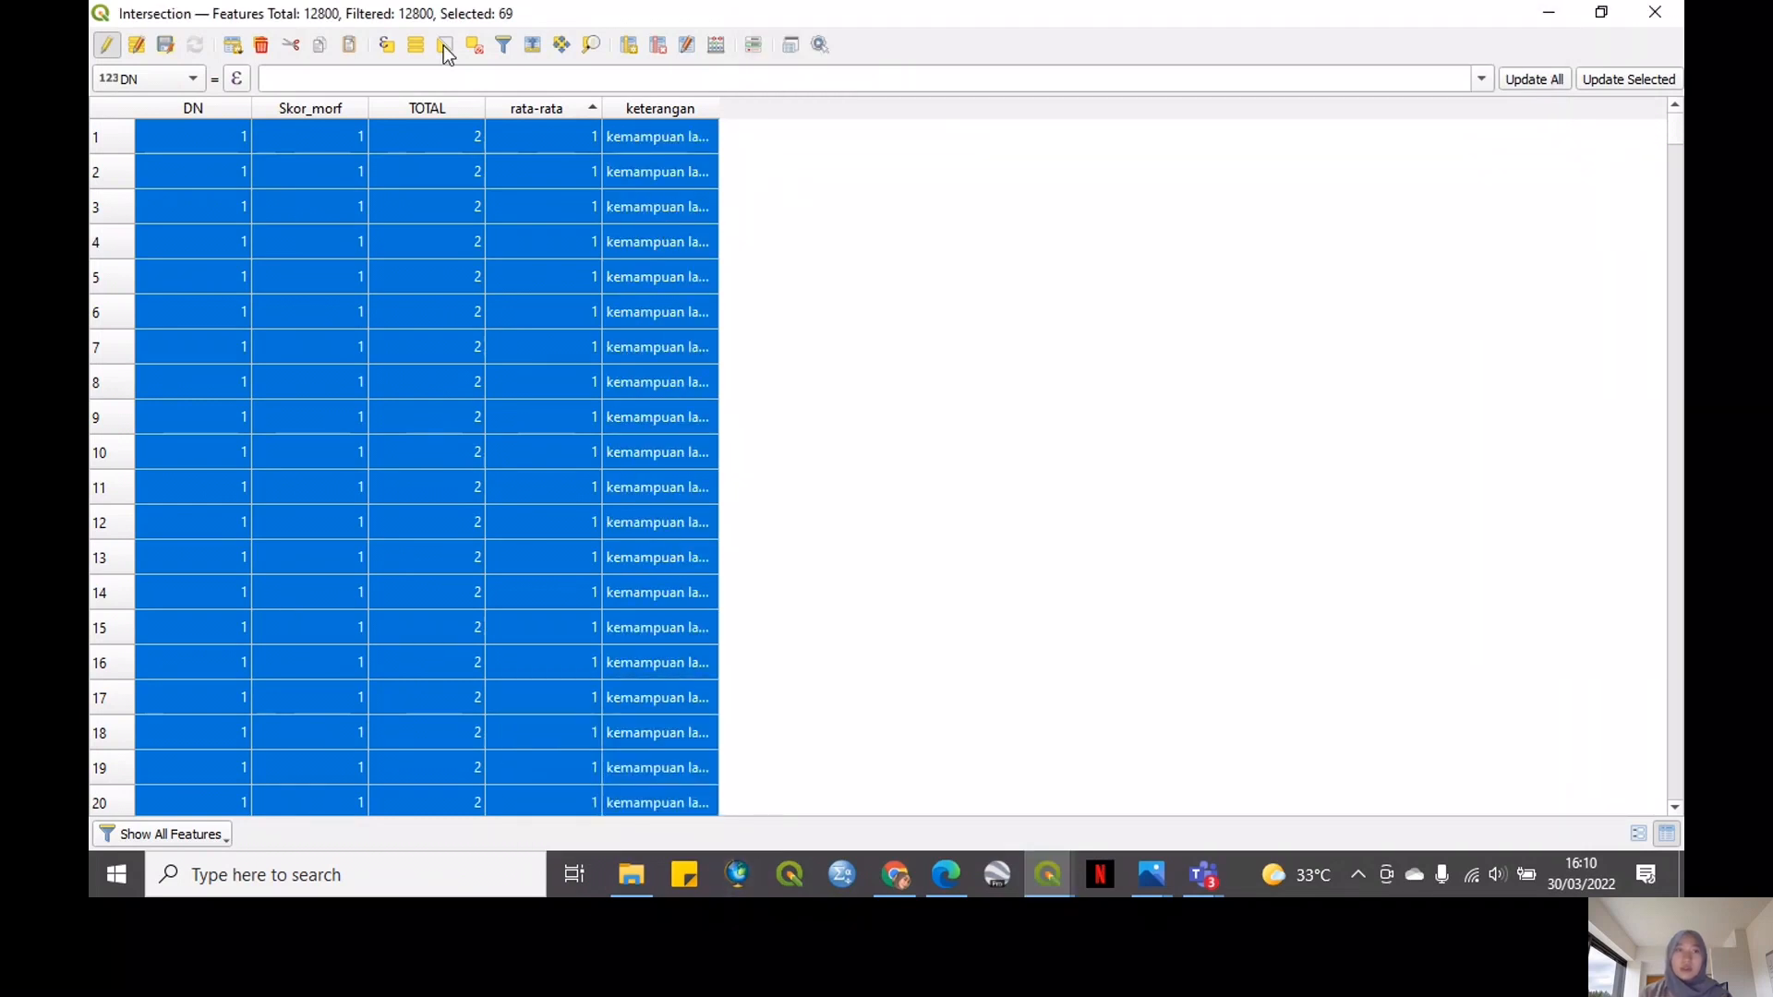
# Clear the current selection and select the Intersection features by the expression "rata-rata" = 2
pyautogui.click(389, 44)
pyautogui.click(388, 44)
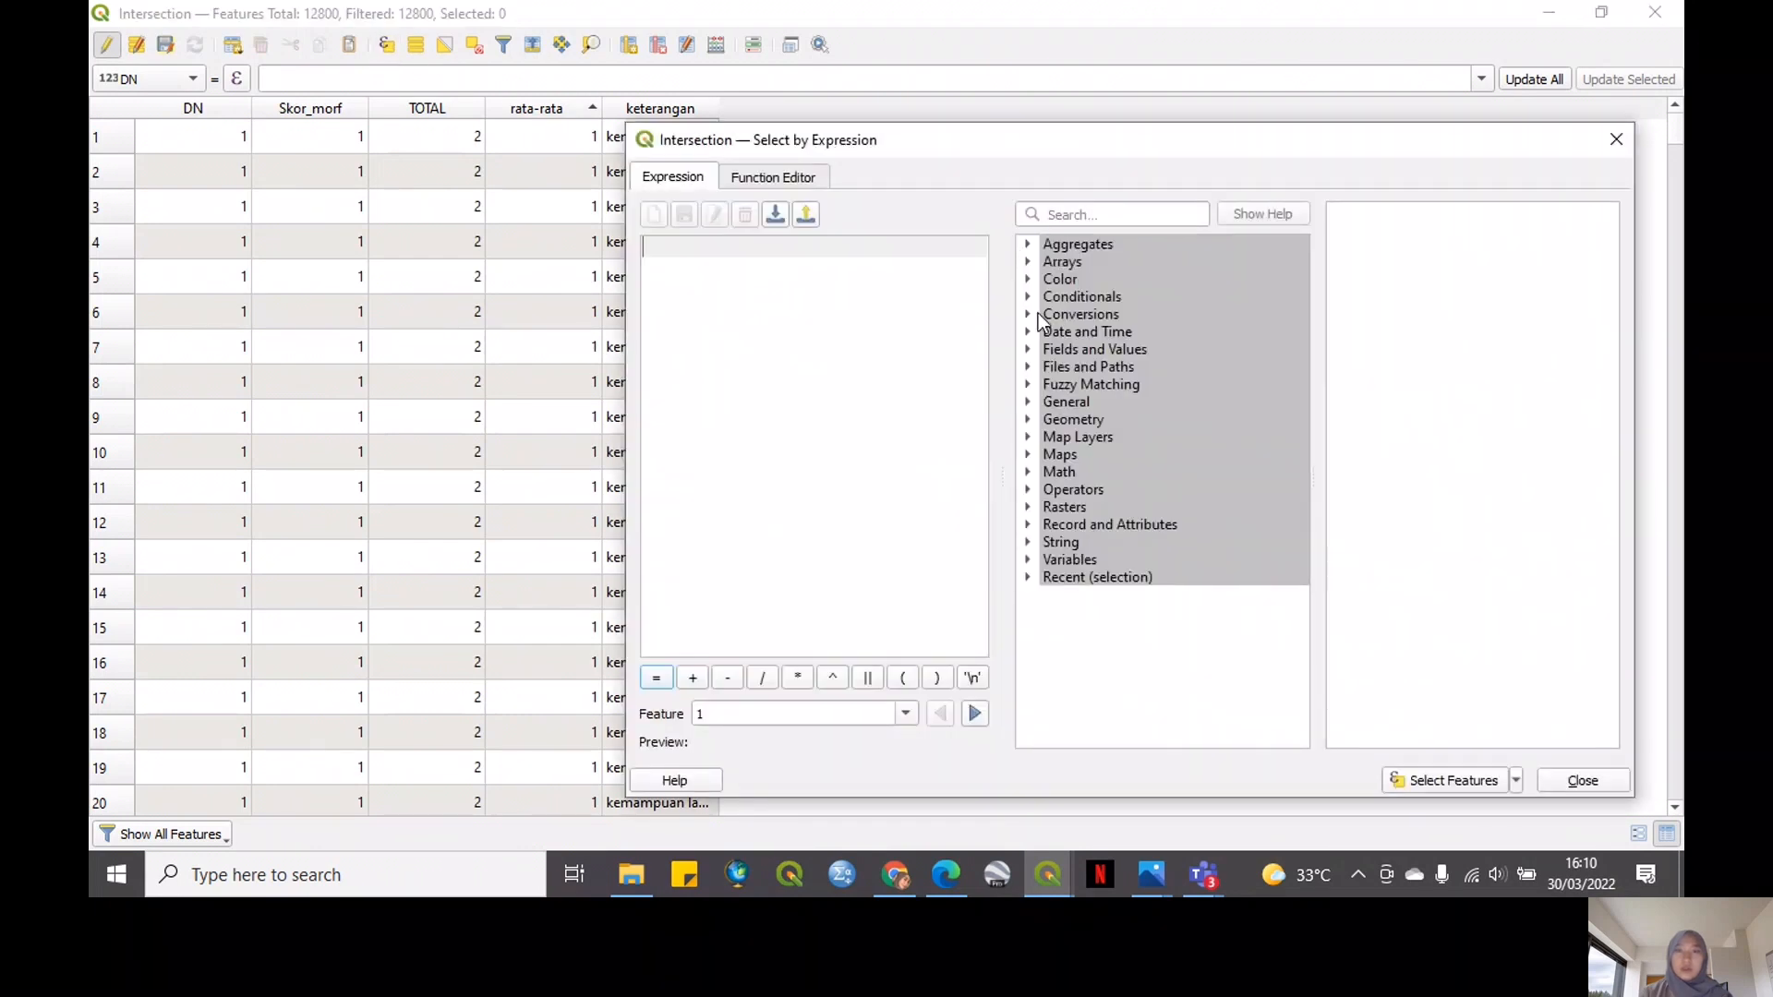
pyautogui.click(1027, 350)
pyautogui.doubleClick(1115, 449)
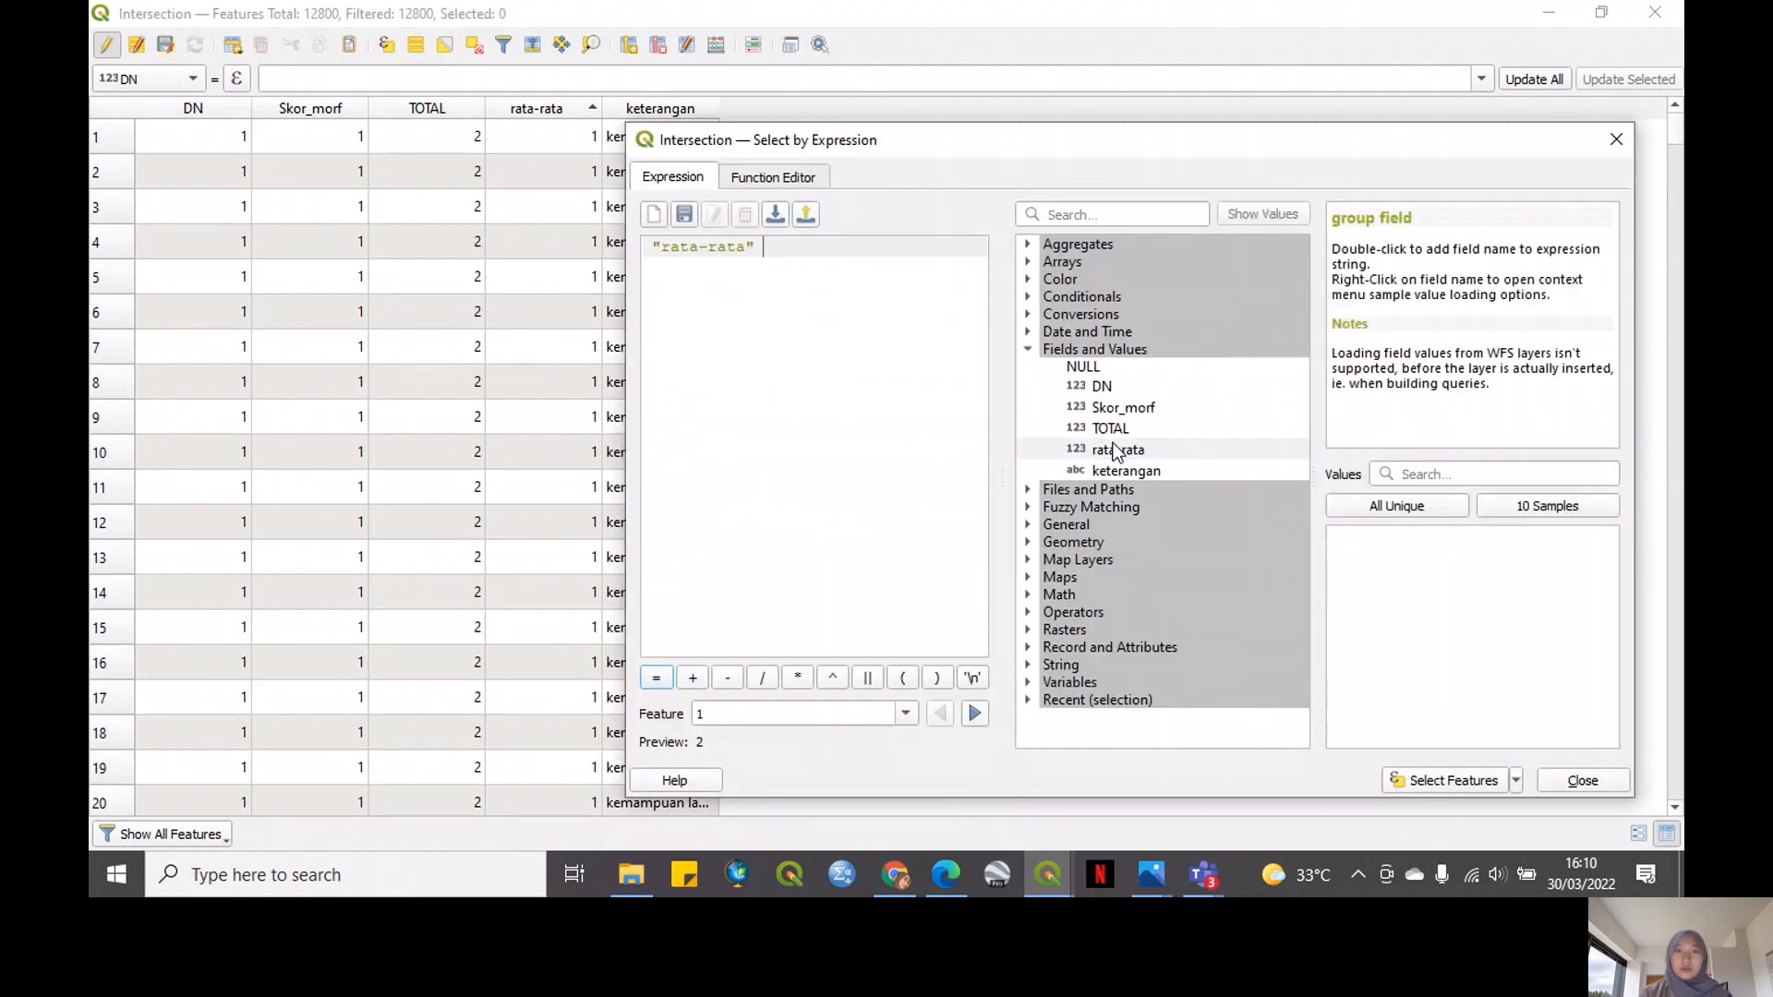
pyautogui.write('=')
pyautogui.click(1429, 510)
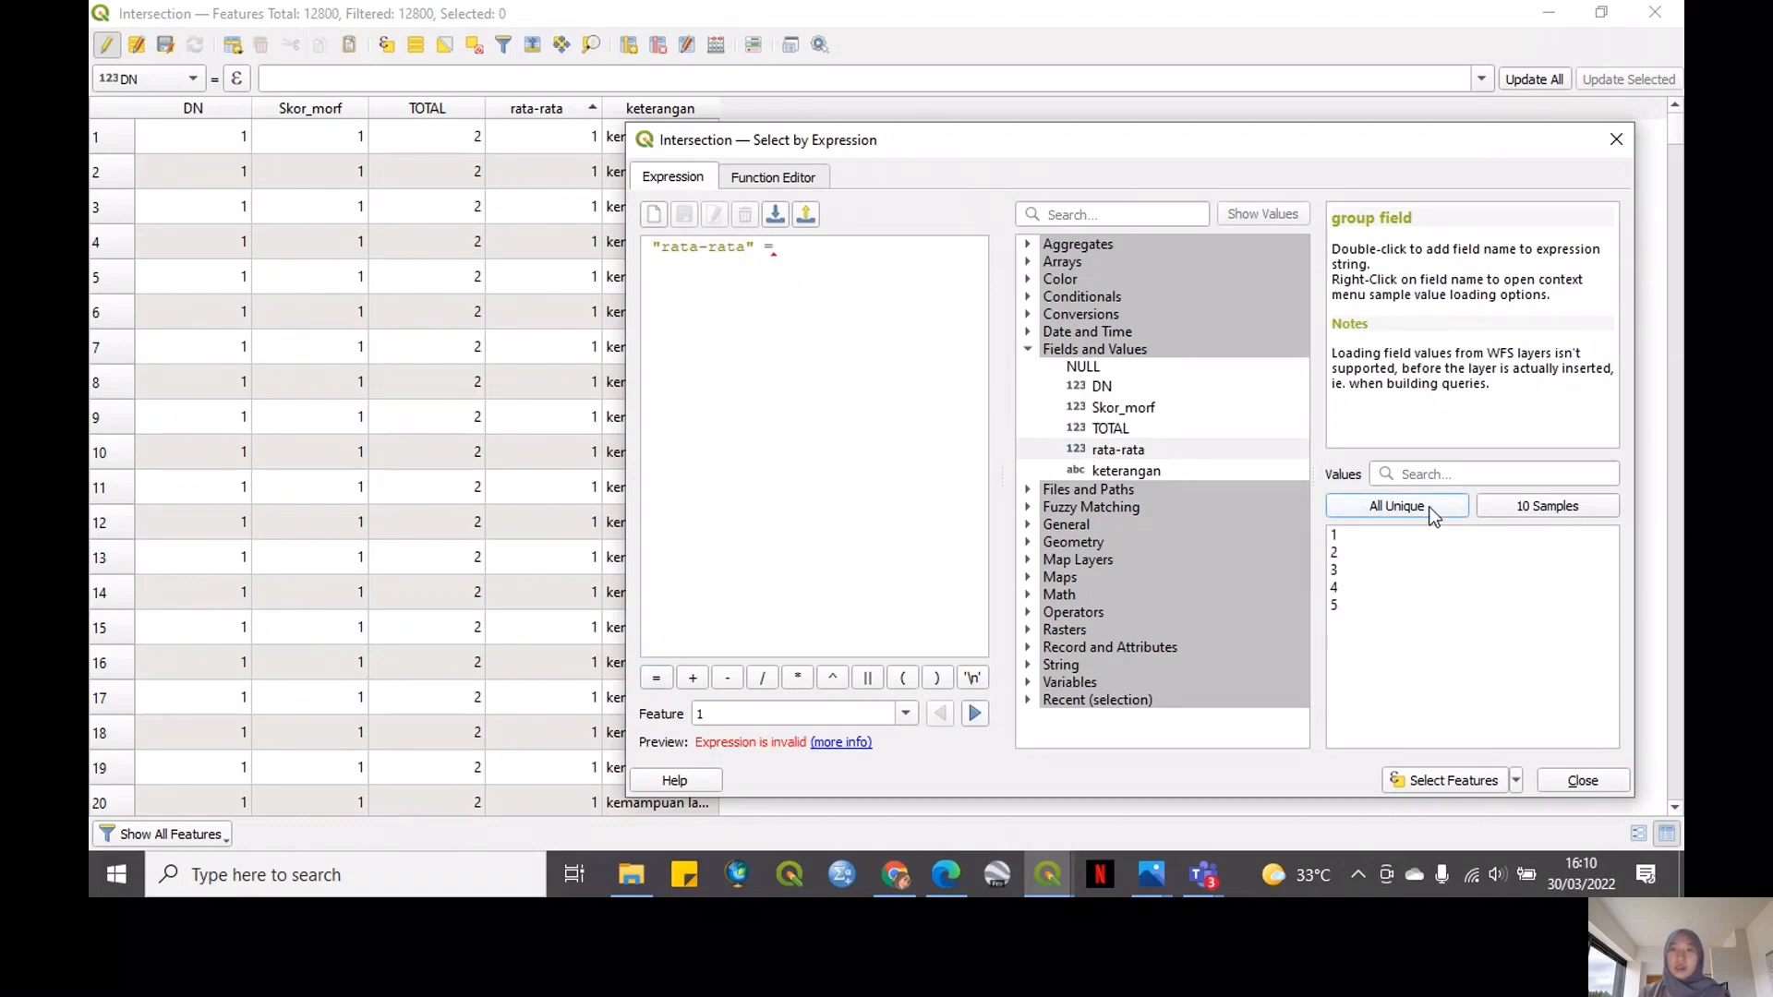
pyautogui.doubleClick(1335, 551)
pyautogui.click(1469, 779)
pyautogui.click(1557, 781)
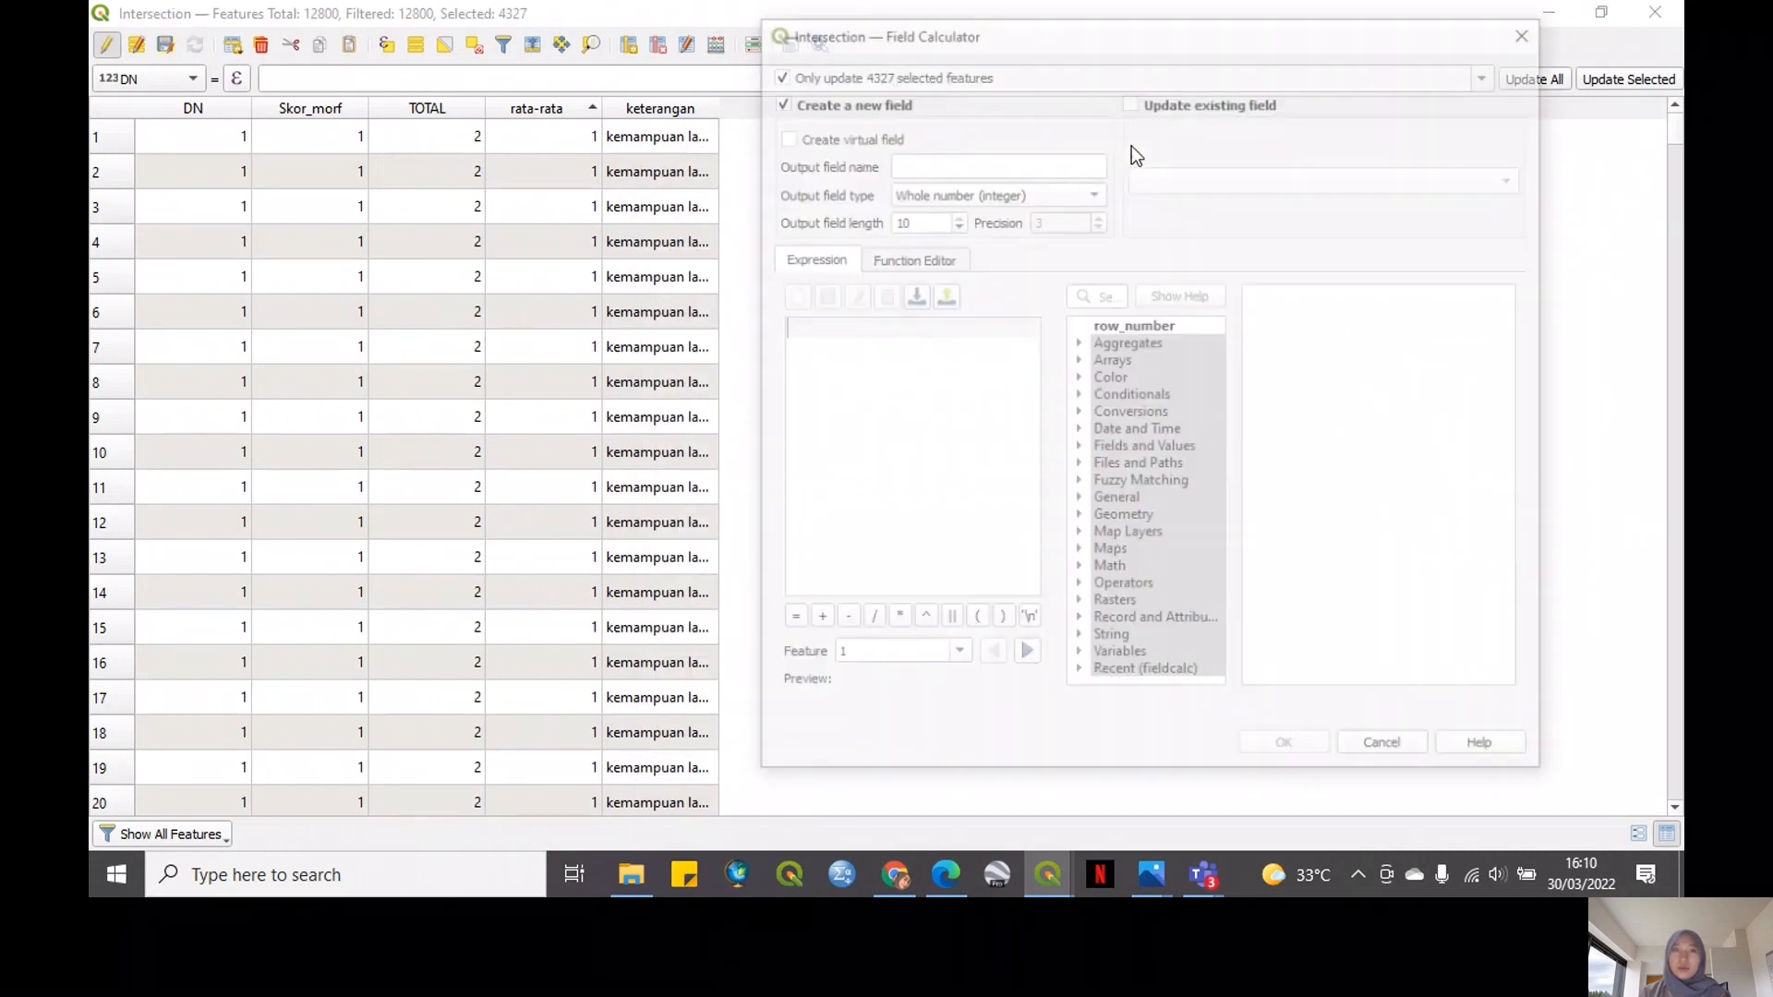
# Check the score table in PERMEN PU.pdf in Edge and update keterangan of the selected features to 'kemampuan lahan dari morfologi cukup' in the field calculator
pyautogui.click(1142, 99)
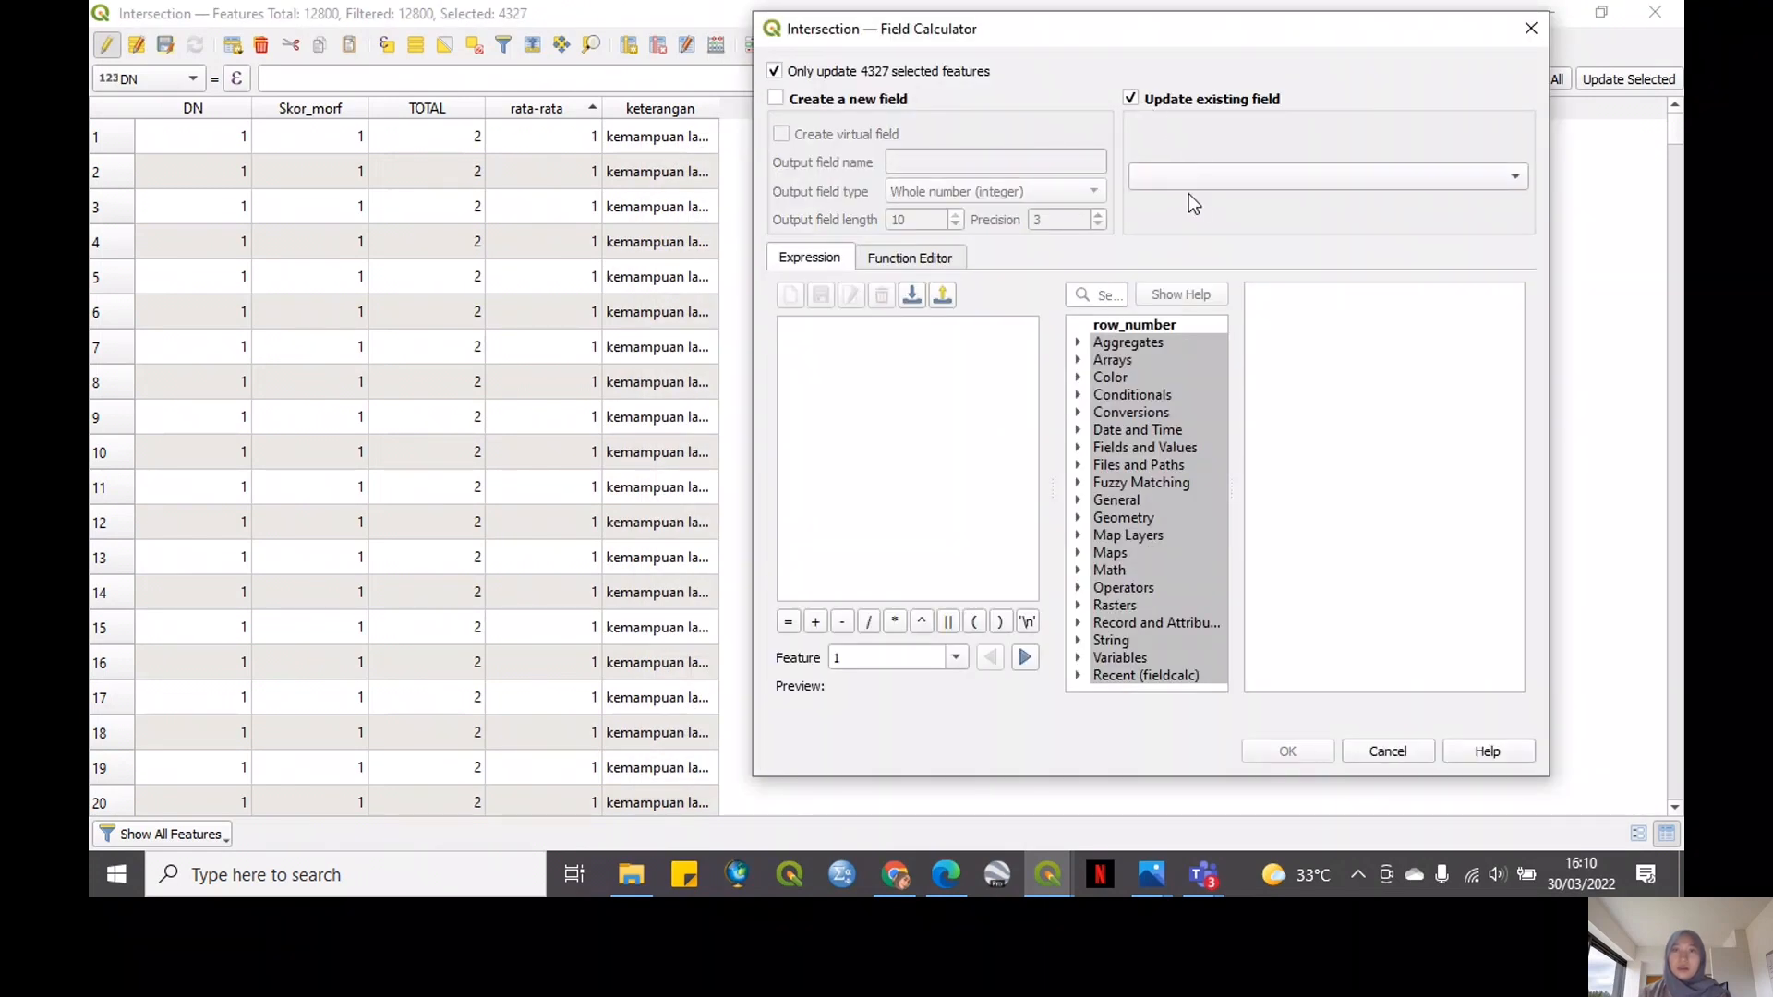
pyautogui.click(1184, 176)
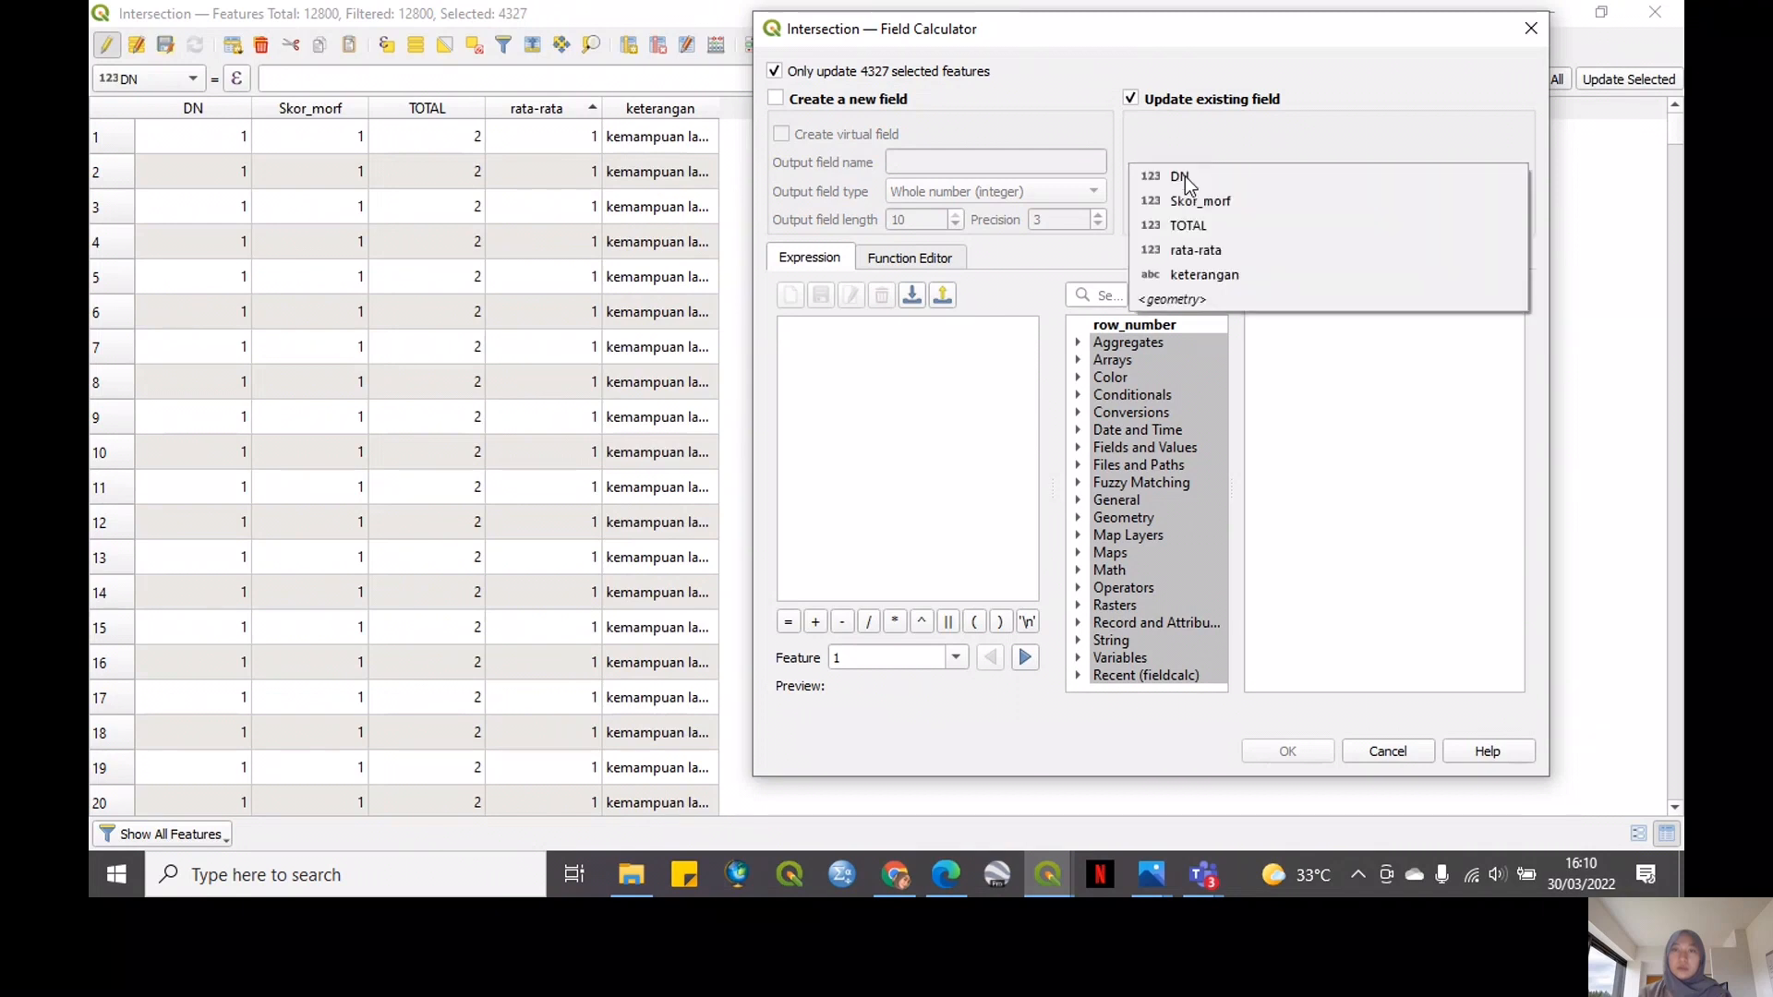
pyautogui.click(1217, 273)
pyautogui.click(955, 875)
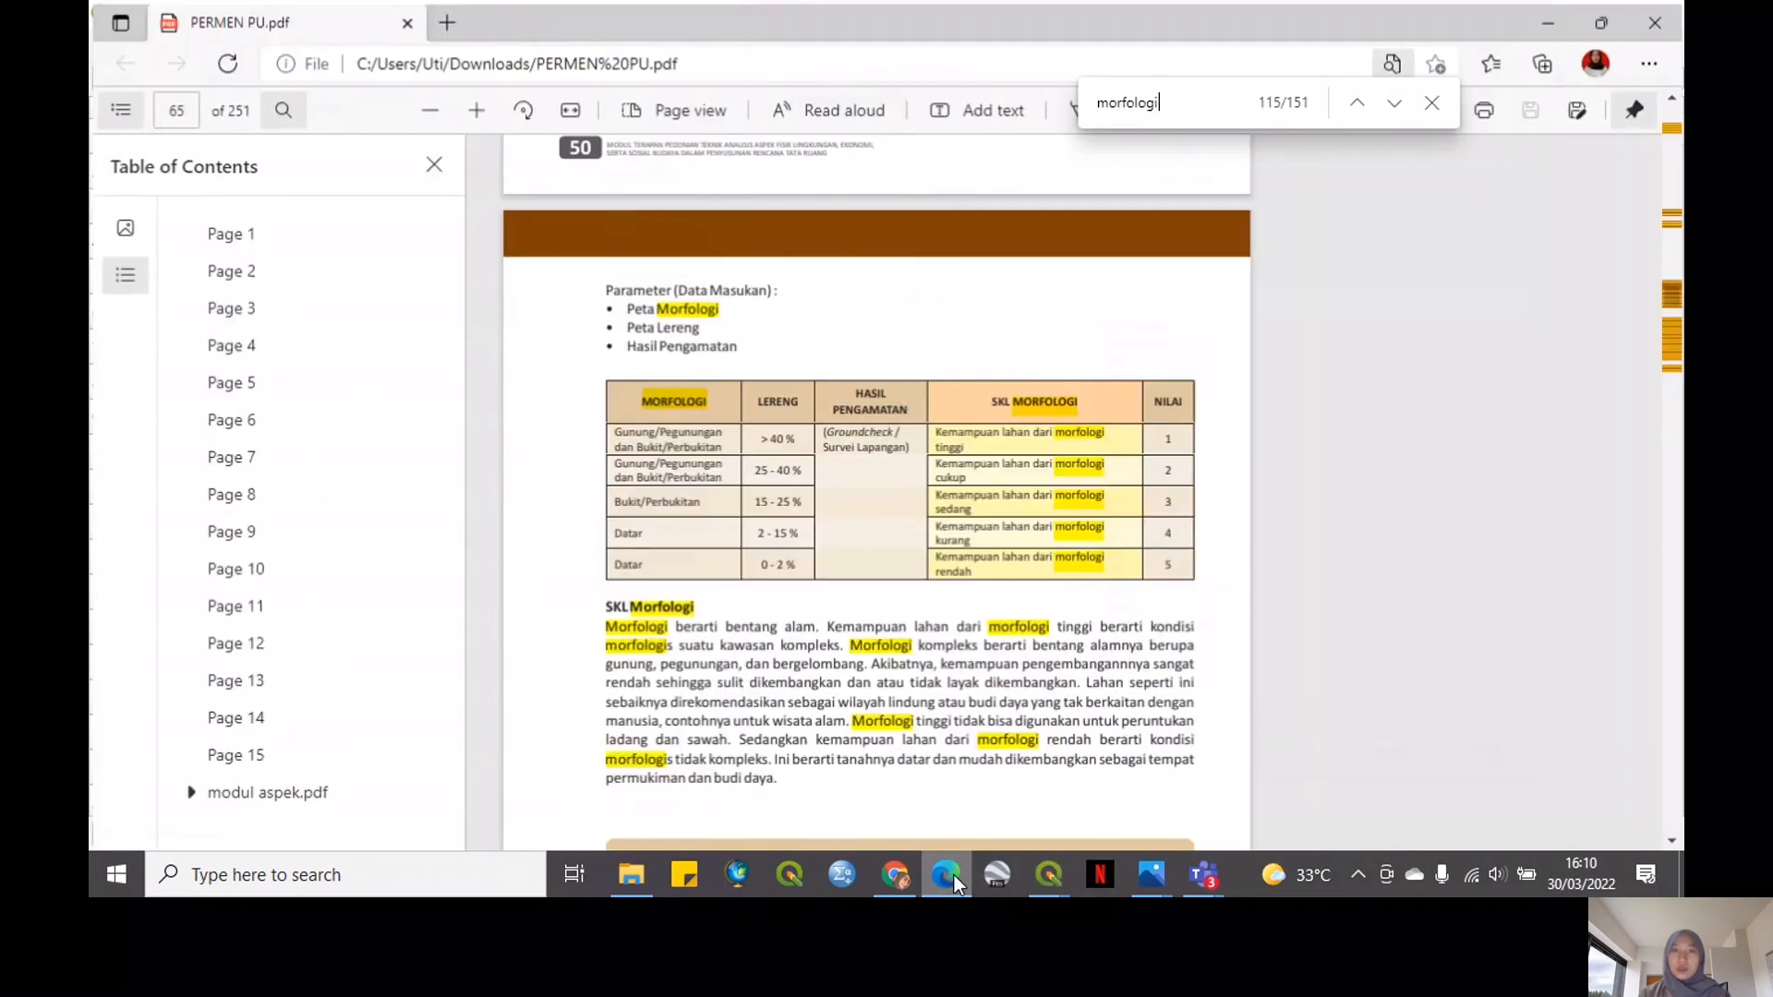
pyautogui.click(952, 874)
pyautogui.click(934, 375)
pyautogui.write("'kemampuan lahan dari morfologi tinggi'")
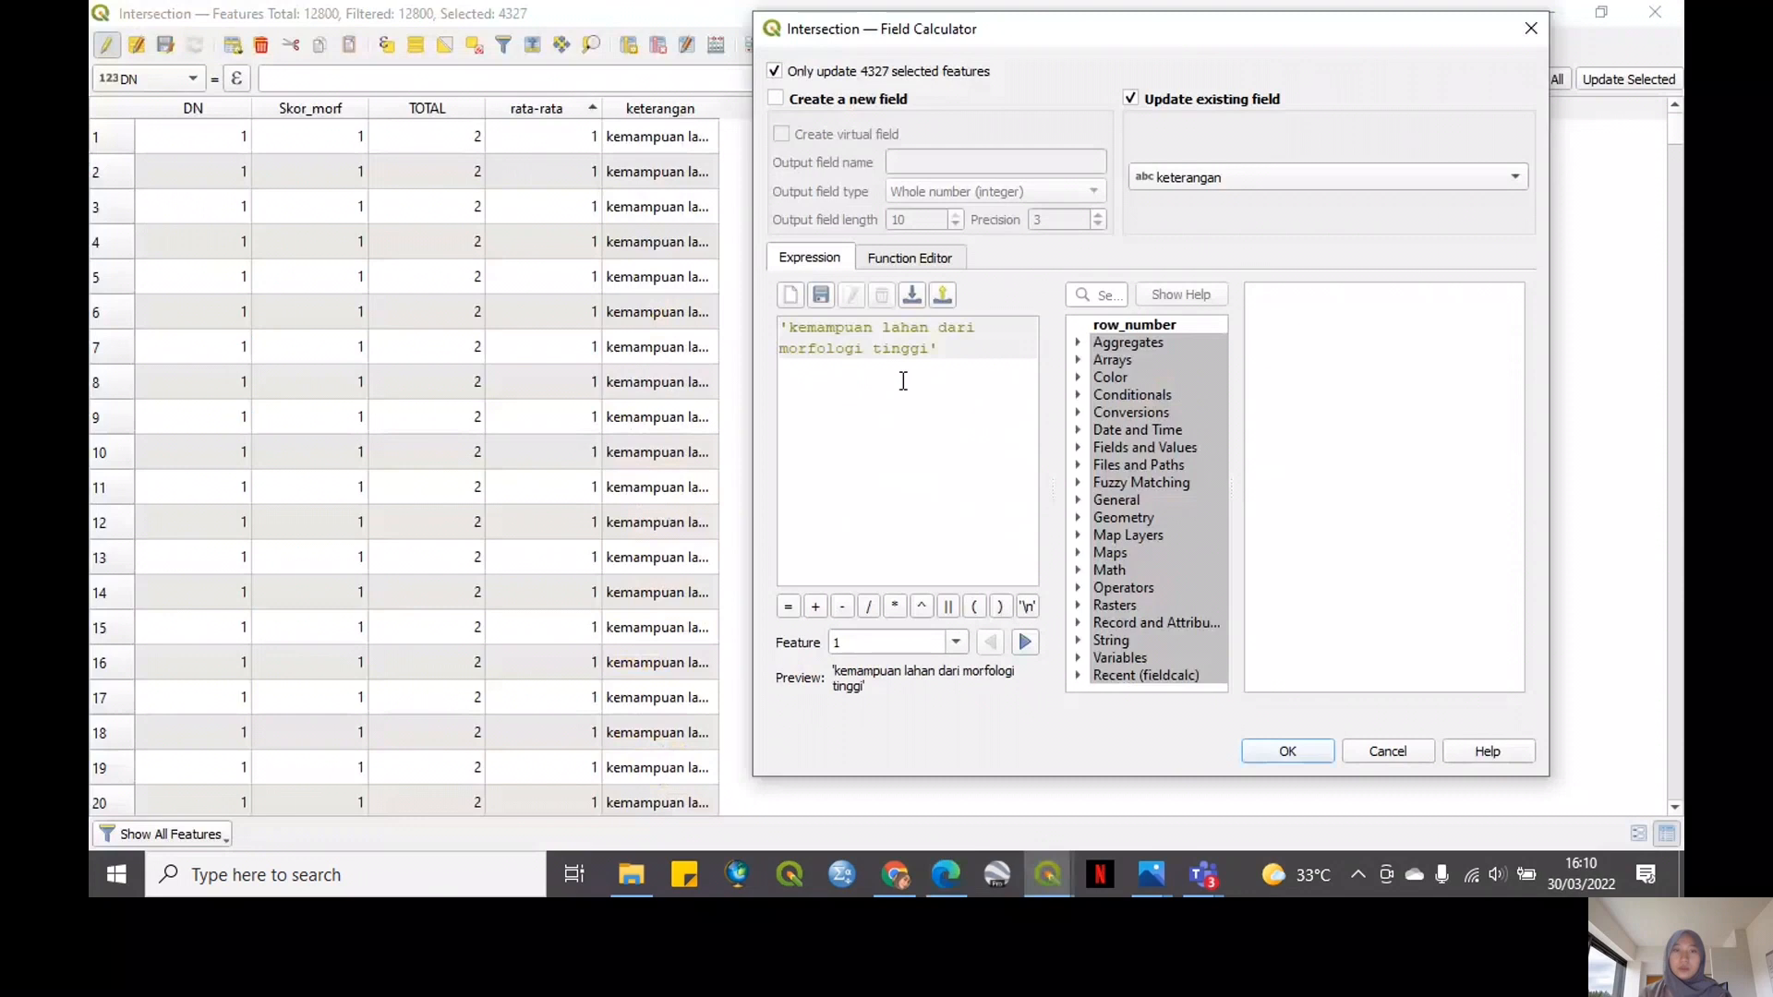
pyautogui.doubleClick(900, 349)
pyautogui.write('cukup')
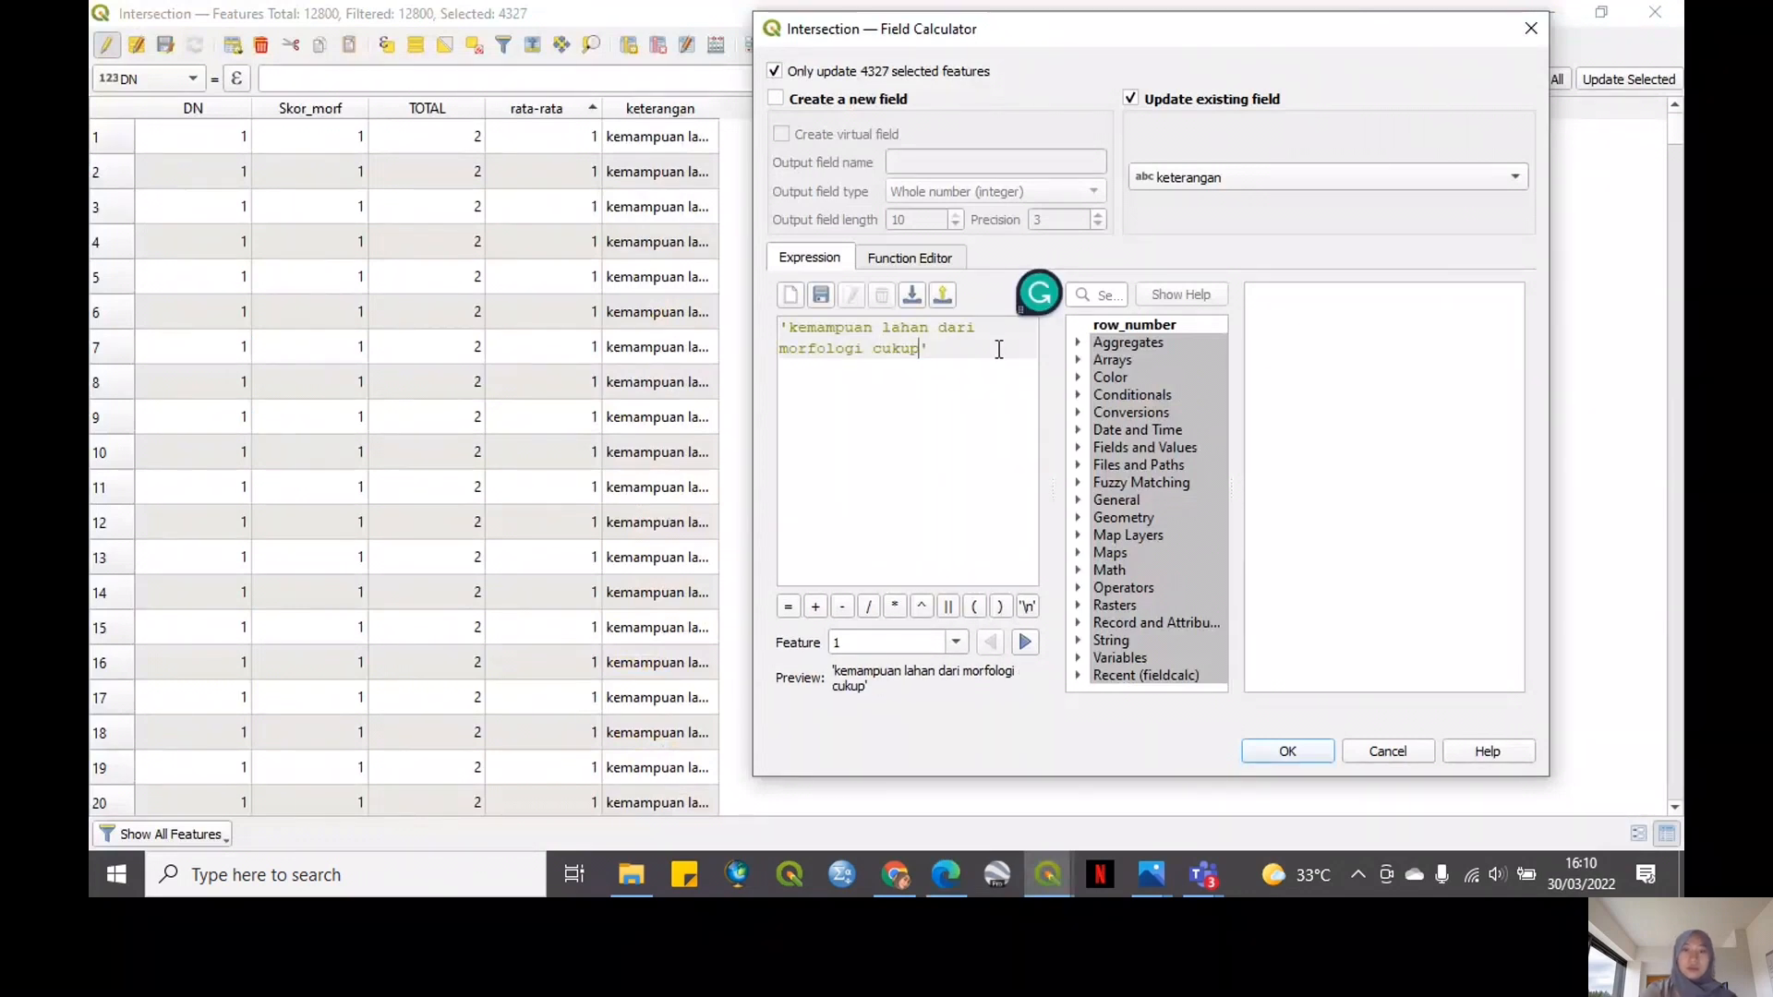
pyautogui.click(1272, 760)
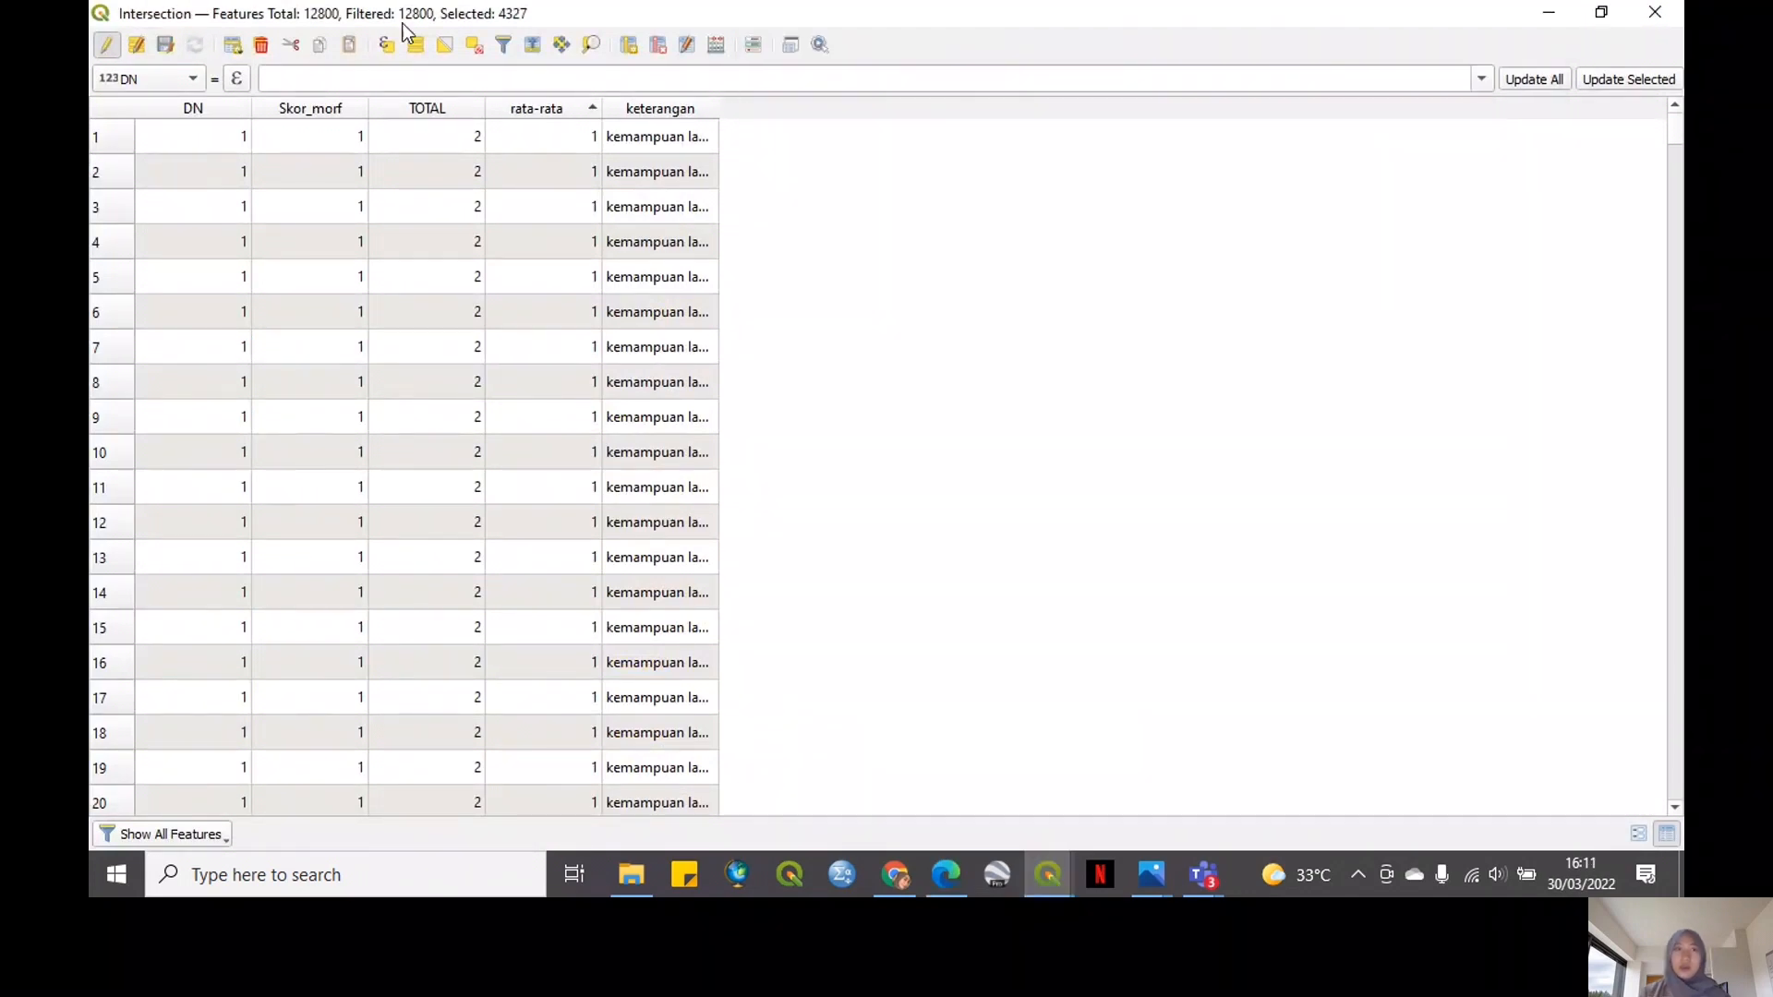
# Clear the current selection and select the Intersection features by the expression "rata-rata" = 3
pyautogui.click(472, 47)
pyautogui.click(387, 44)
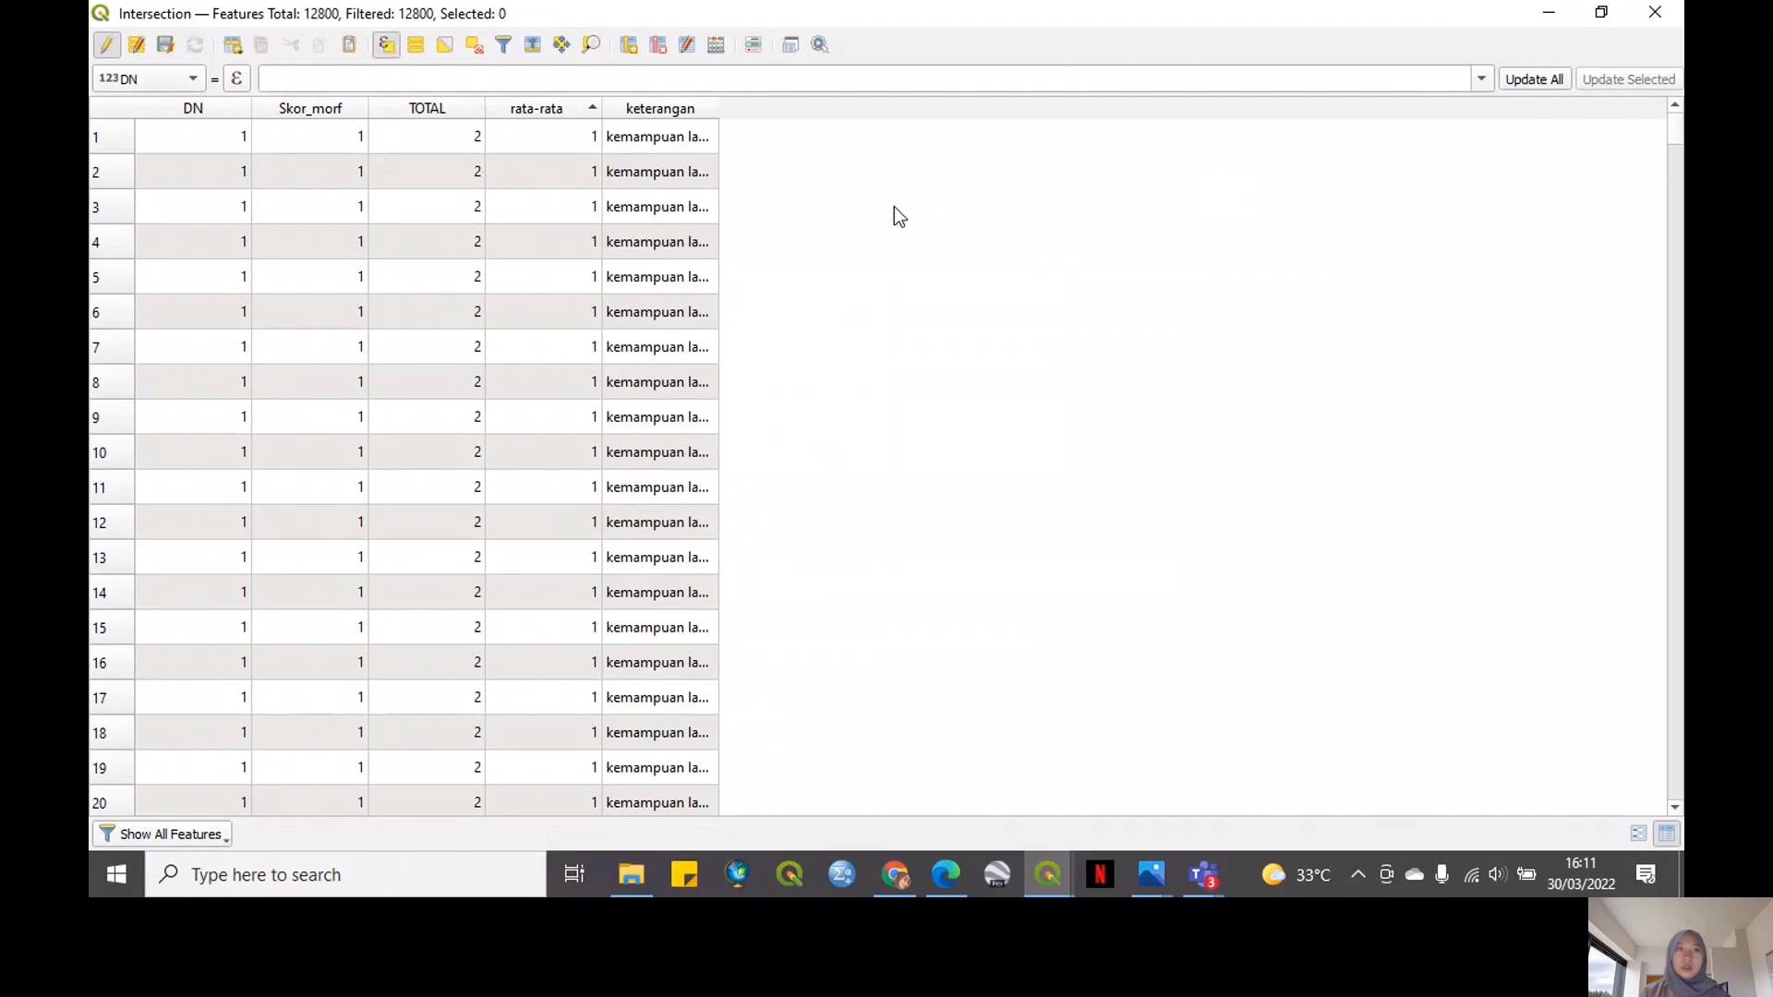
pyautogui.click(1026, 350)
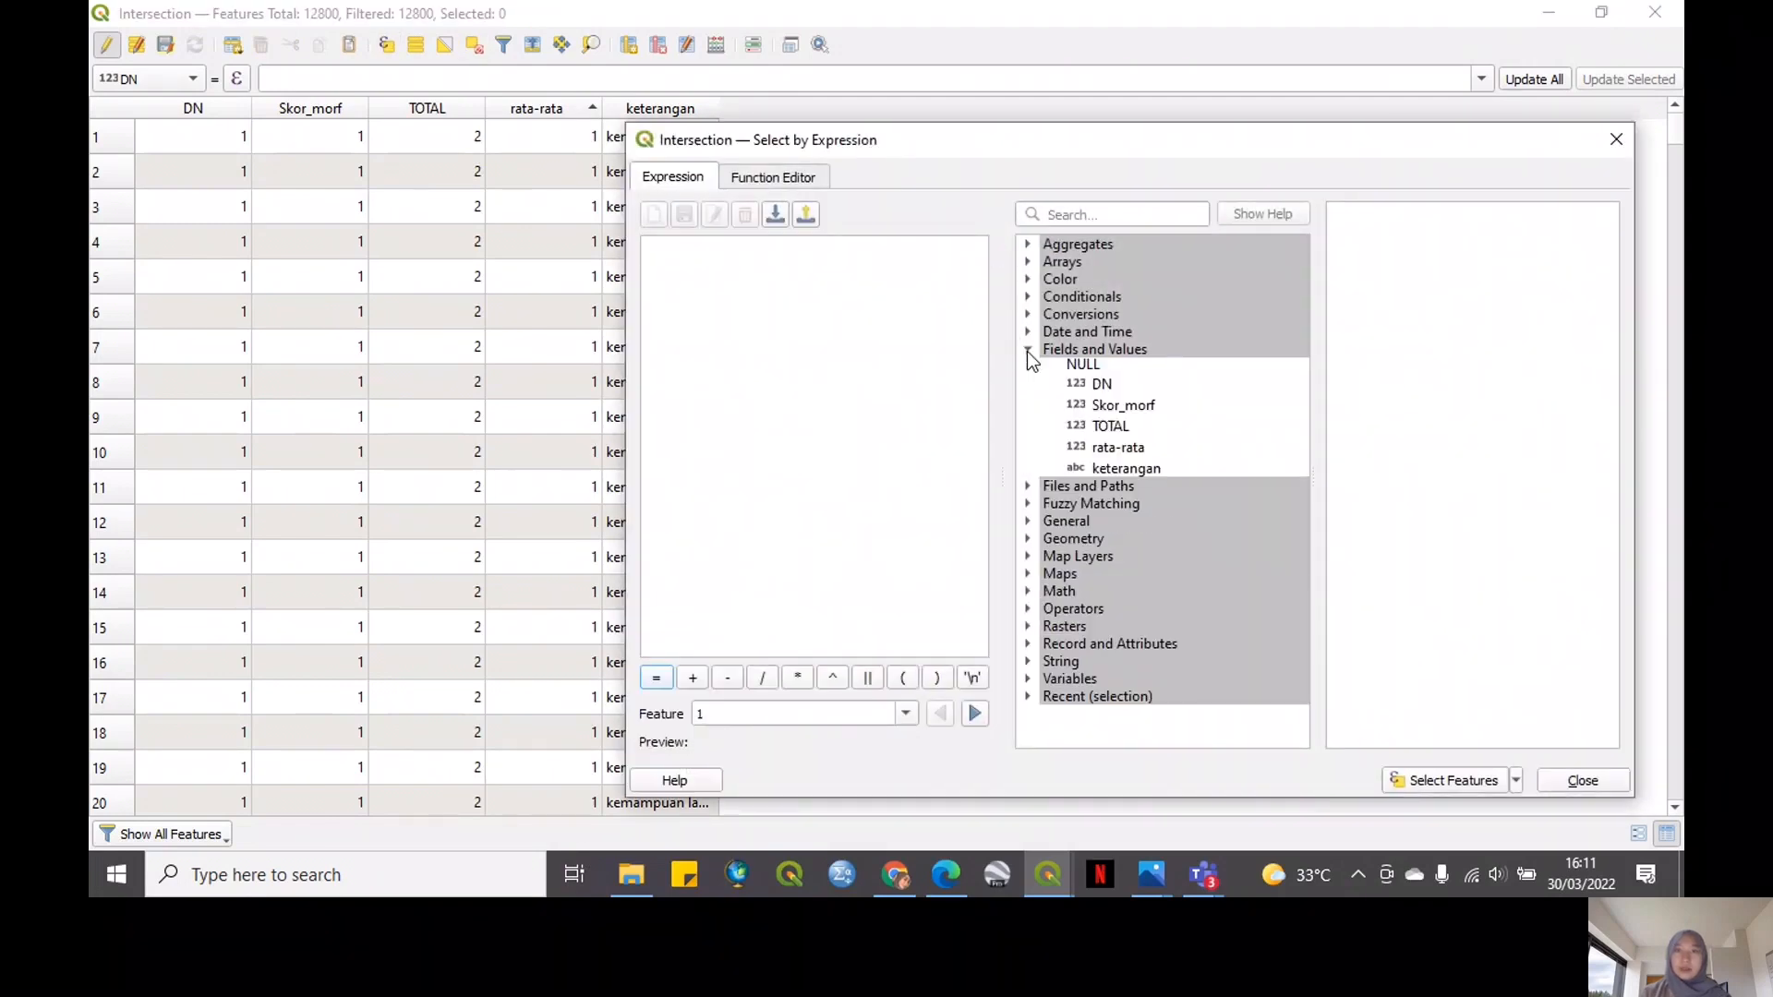
pyautogui.click(1100, 461)
pyautogui.doubleClick(1100, 450)
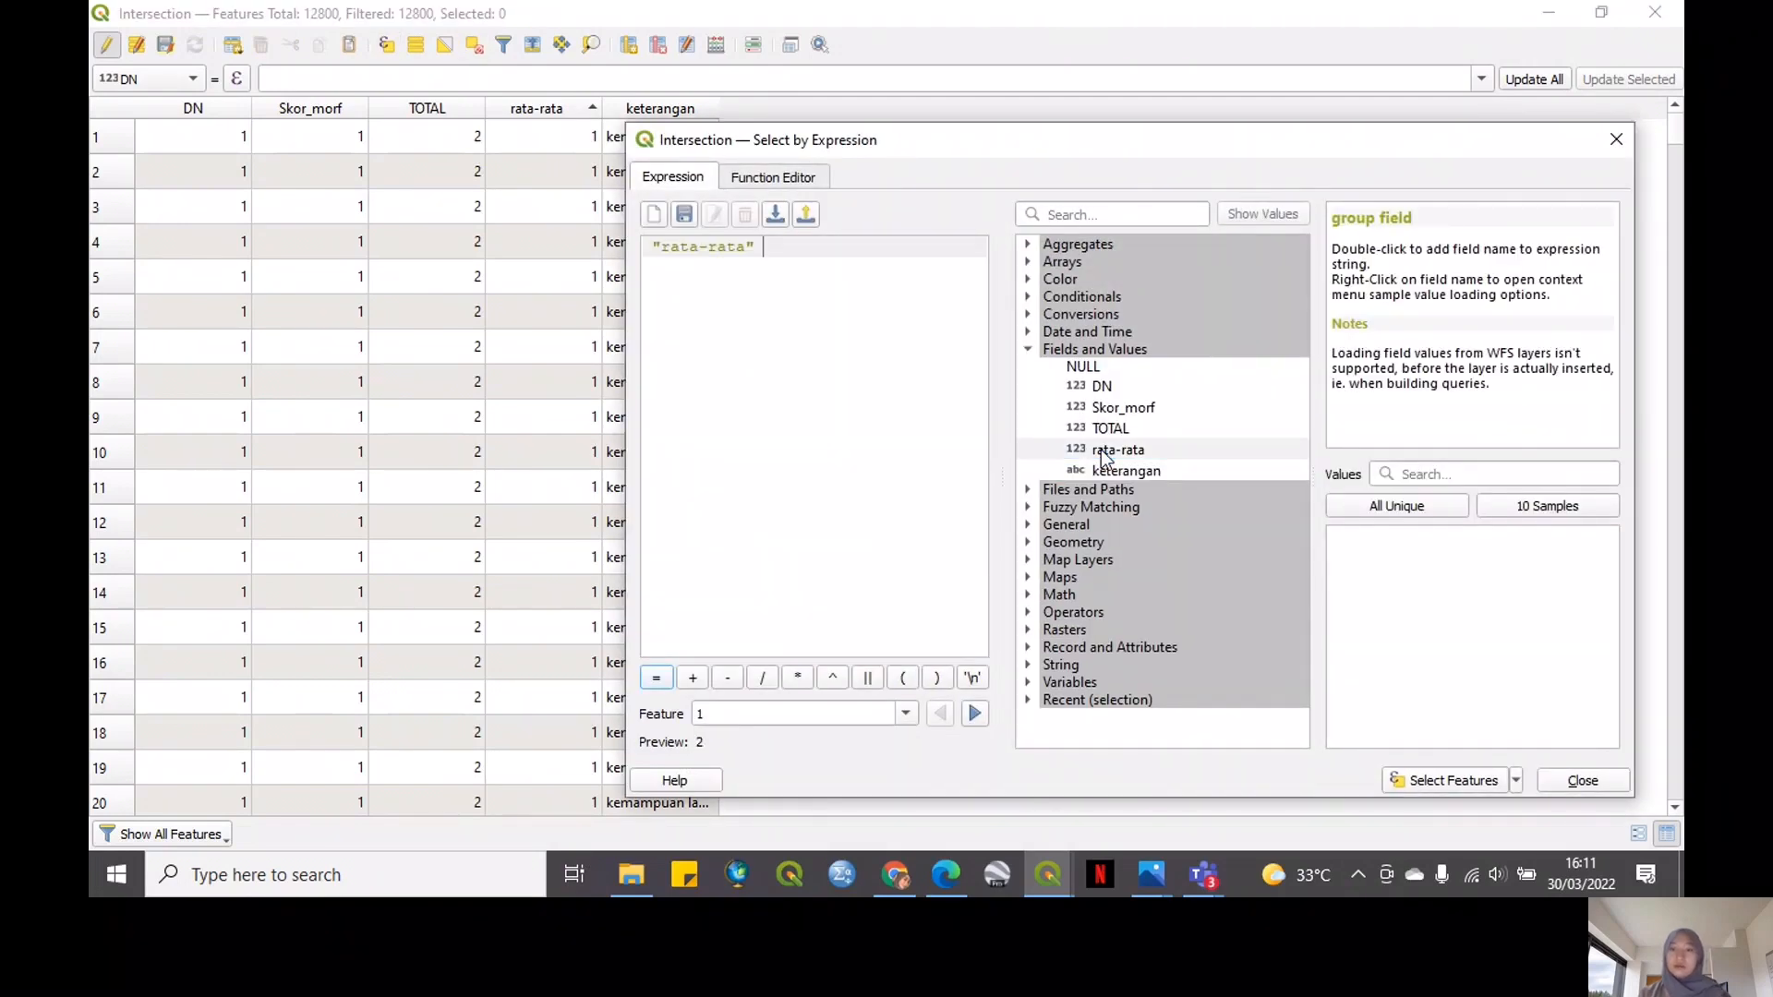
pyautogui.write('=')
pyautogui.click(1439, 510)
pyautogui.doubleClick(1387, 569)
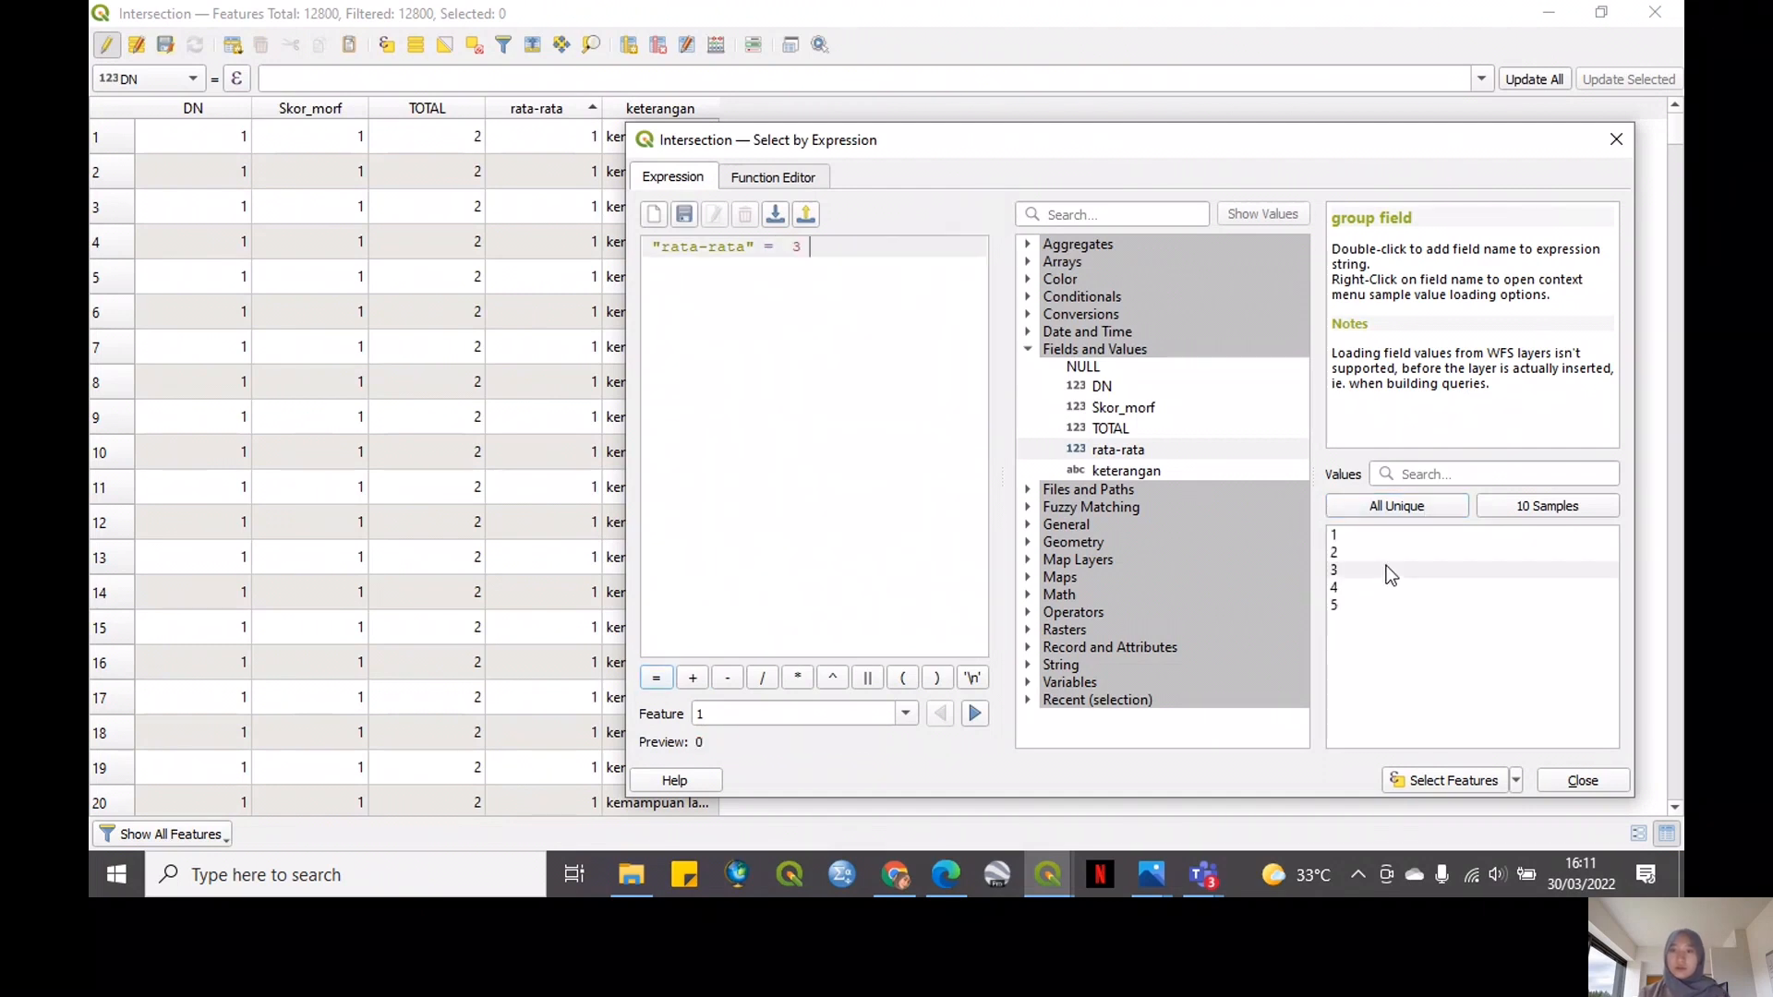
pyautogui.click(1455, 786)
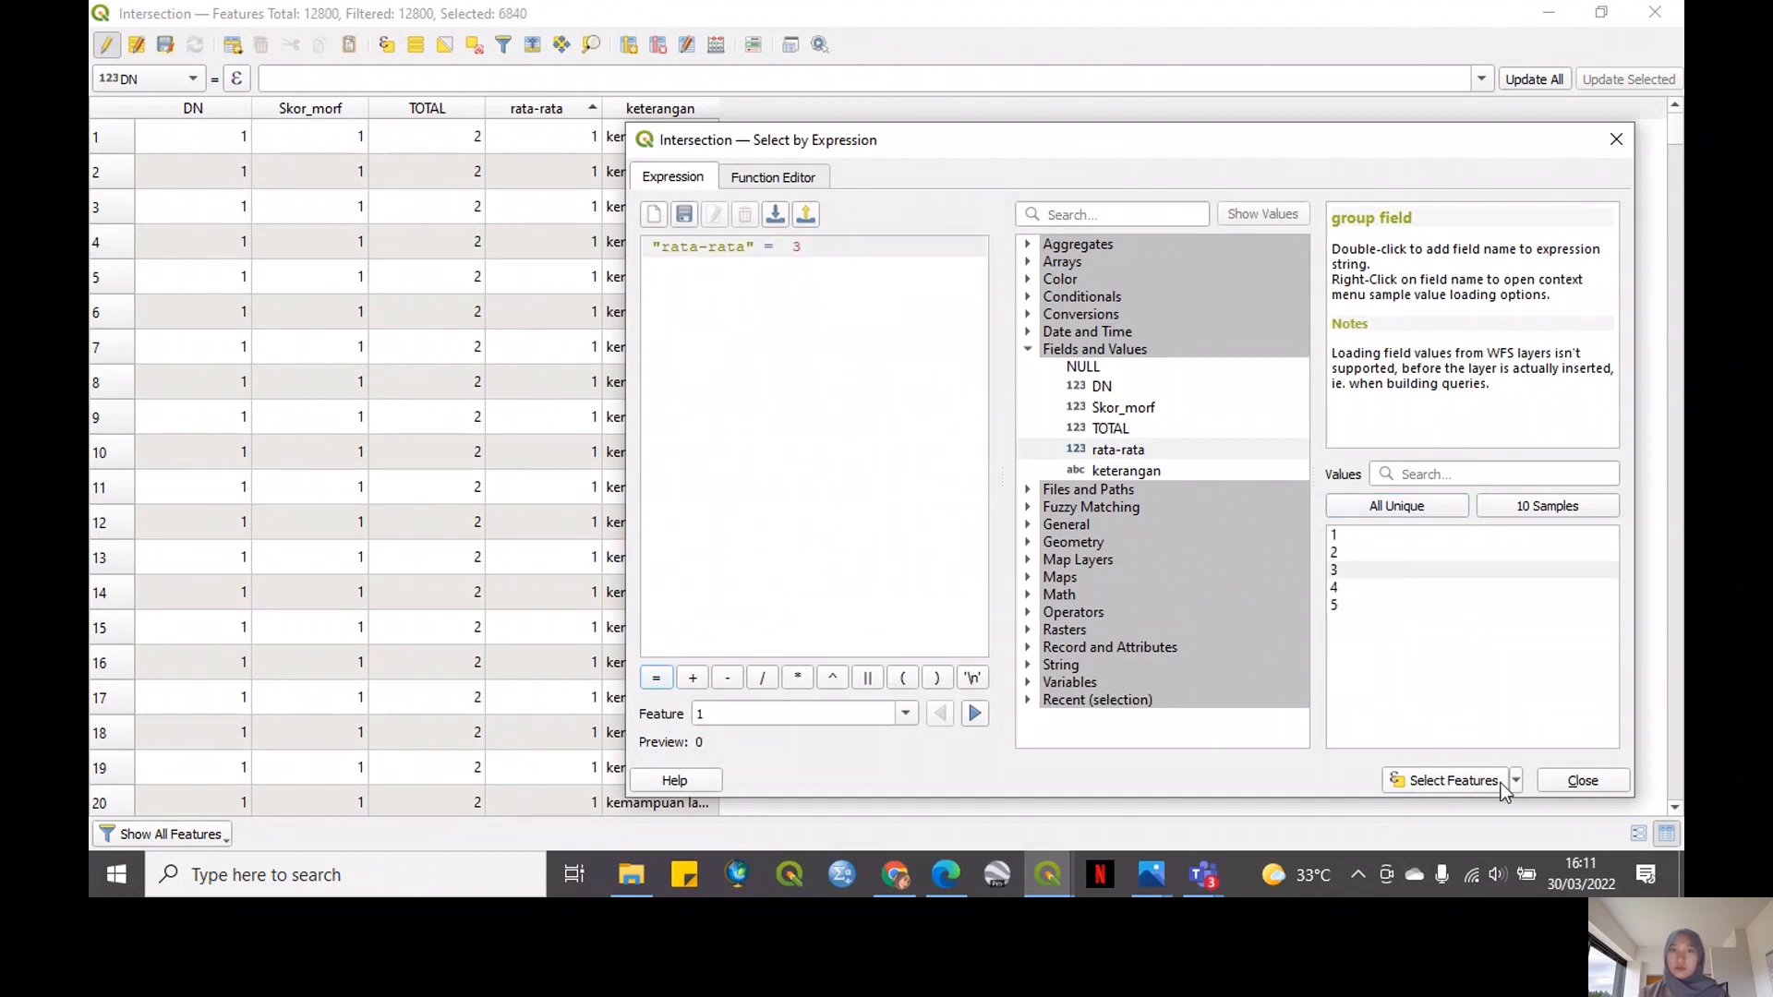
pyautogui.click(1576, 781)
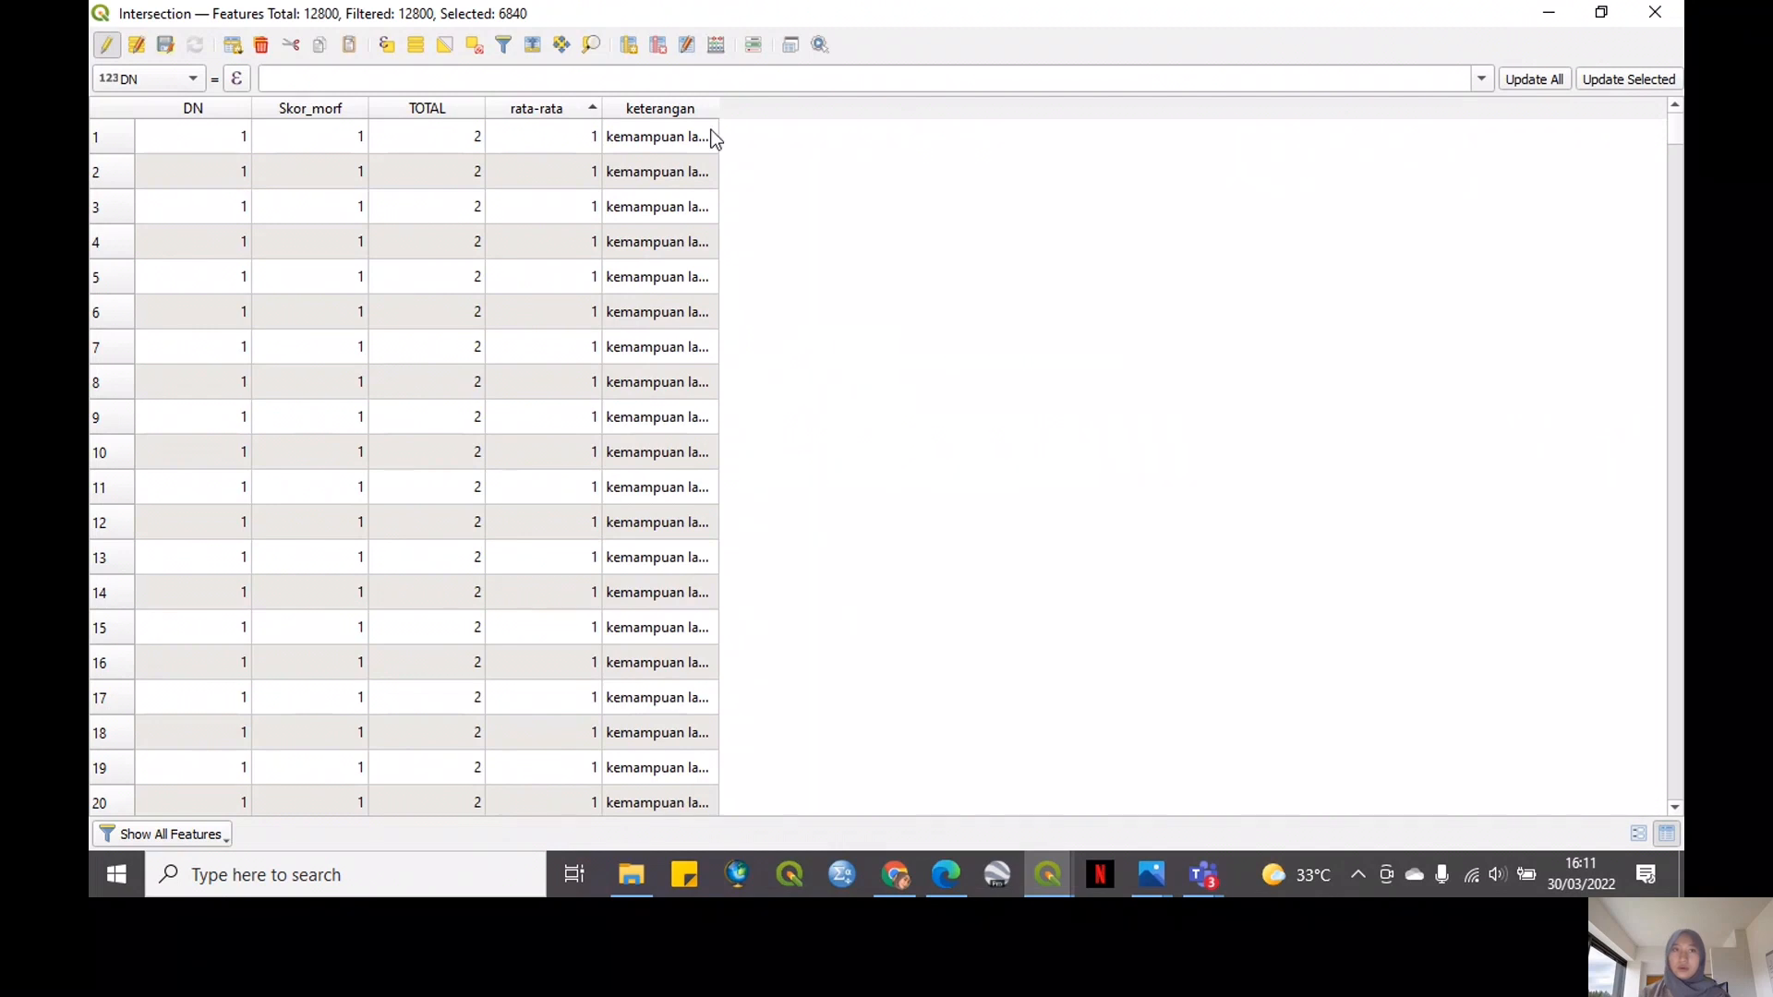
# Check the score table in Edge and update the existing keterangan field of the selected features to 'kemampuan lahan dari morfologi sedang' in the field calculator
pyautogui.hotkey('ctrl', 'i')
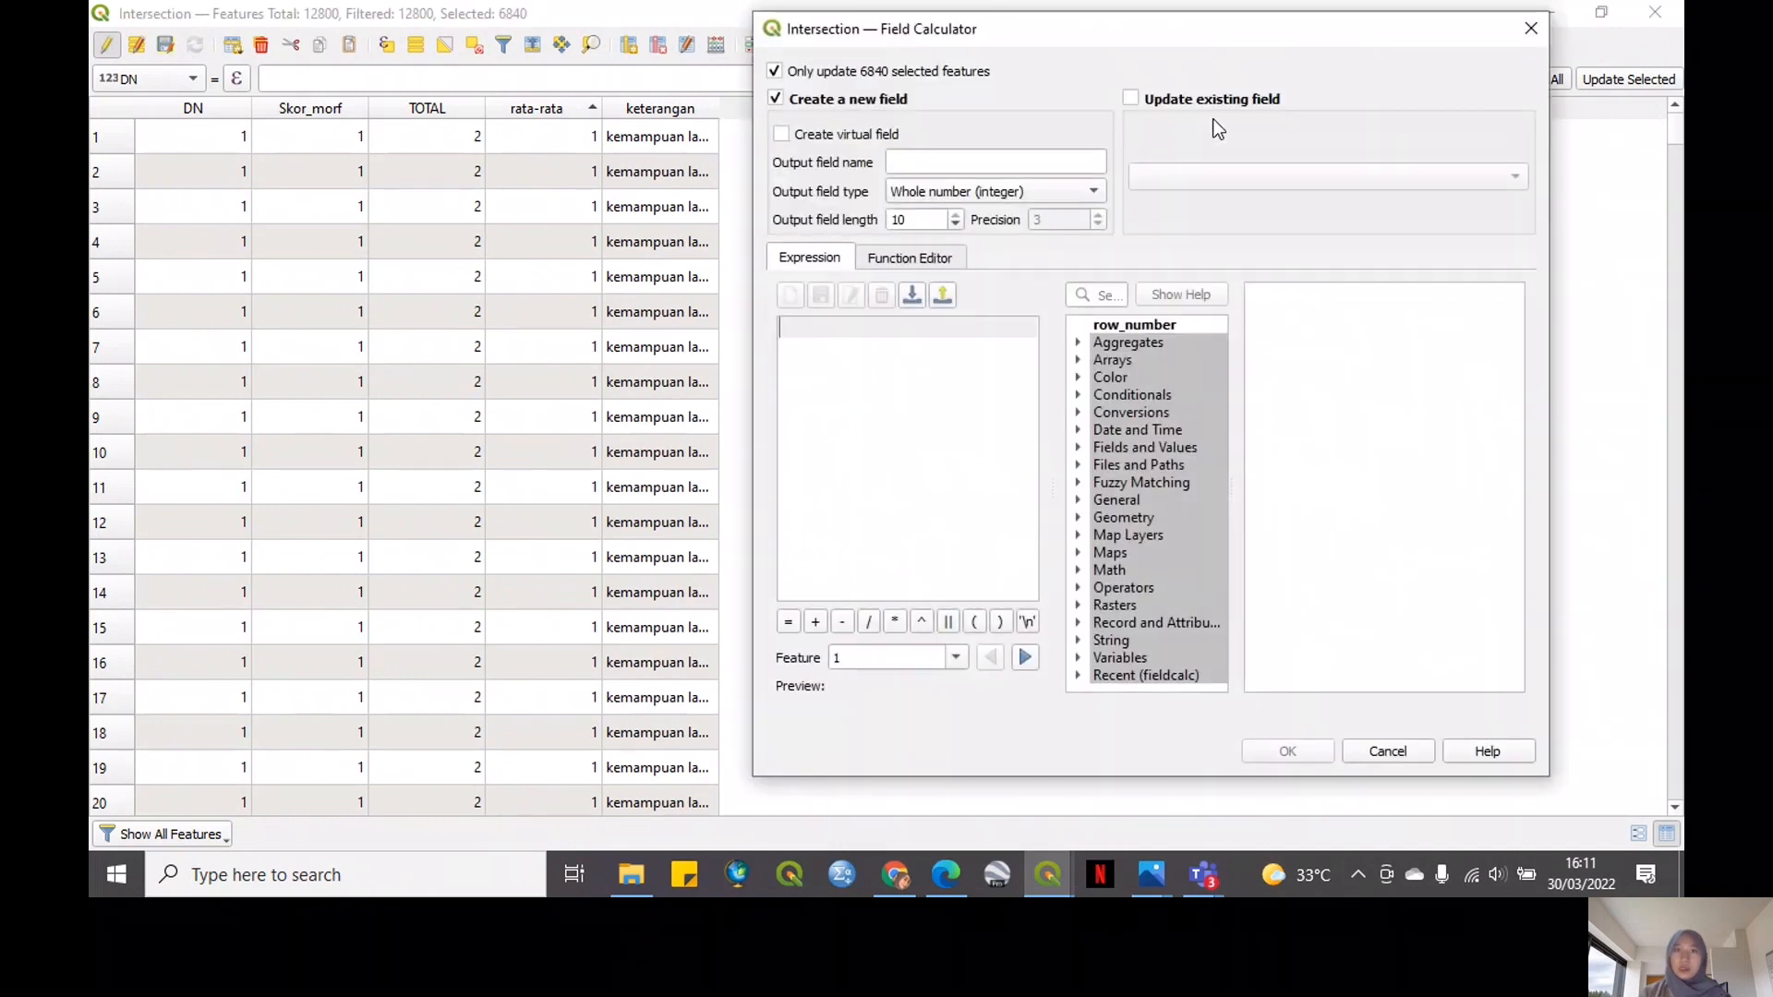
pyautogui.click(1205, 103)
pyautogui.click(1194, 177)
pyautogui.click(1205, 274)
pyautogui.write("'kemampuan lahan dari morfologi tinggi'")
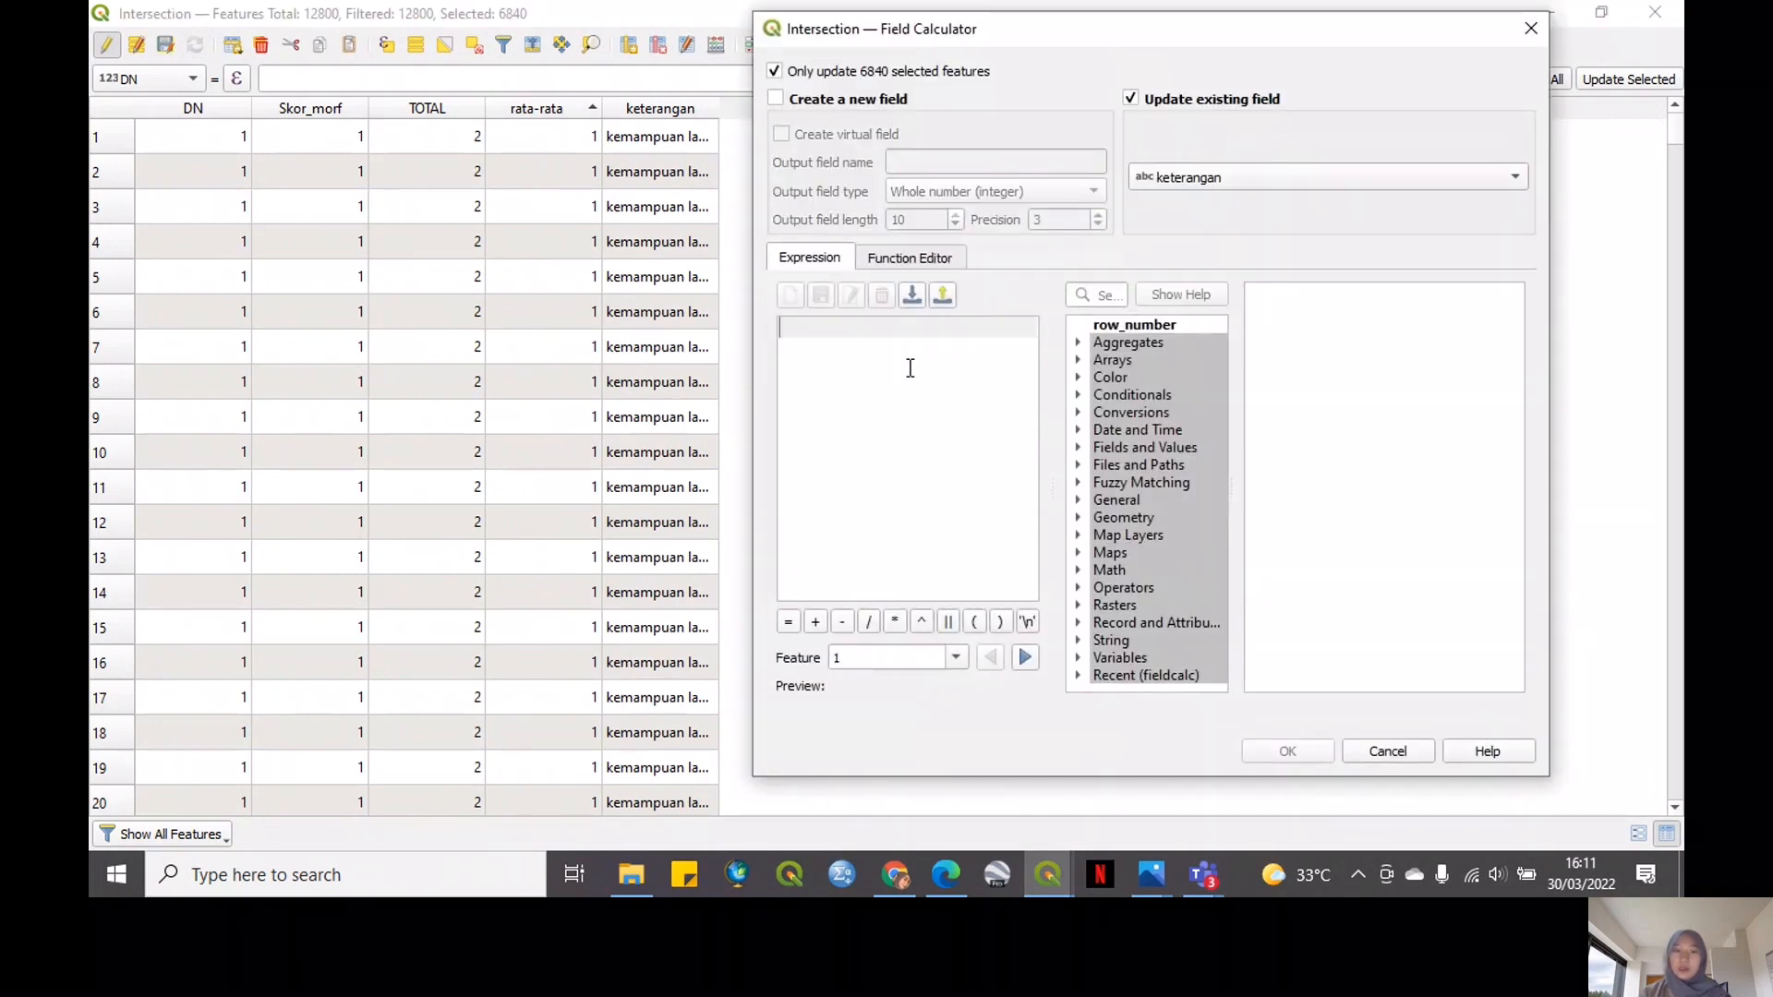
pyautogui.click(941, 864)
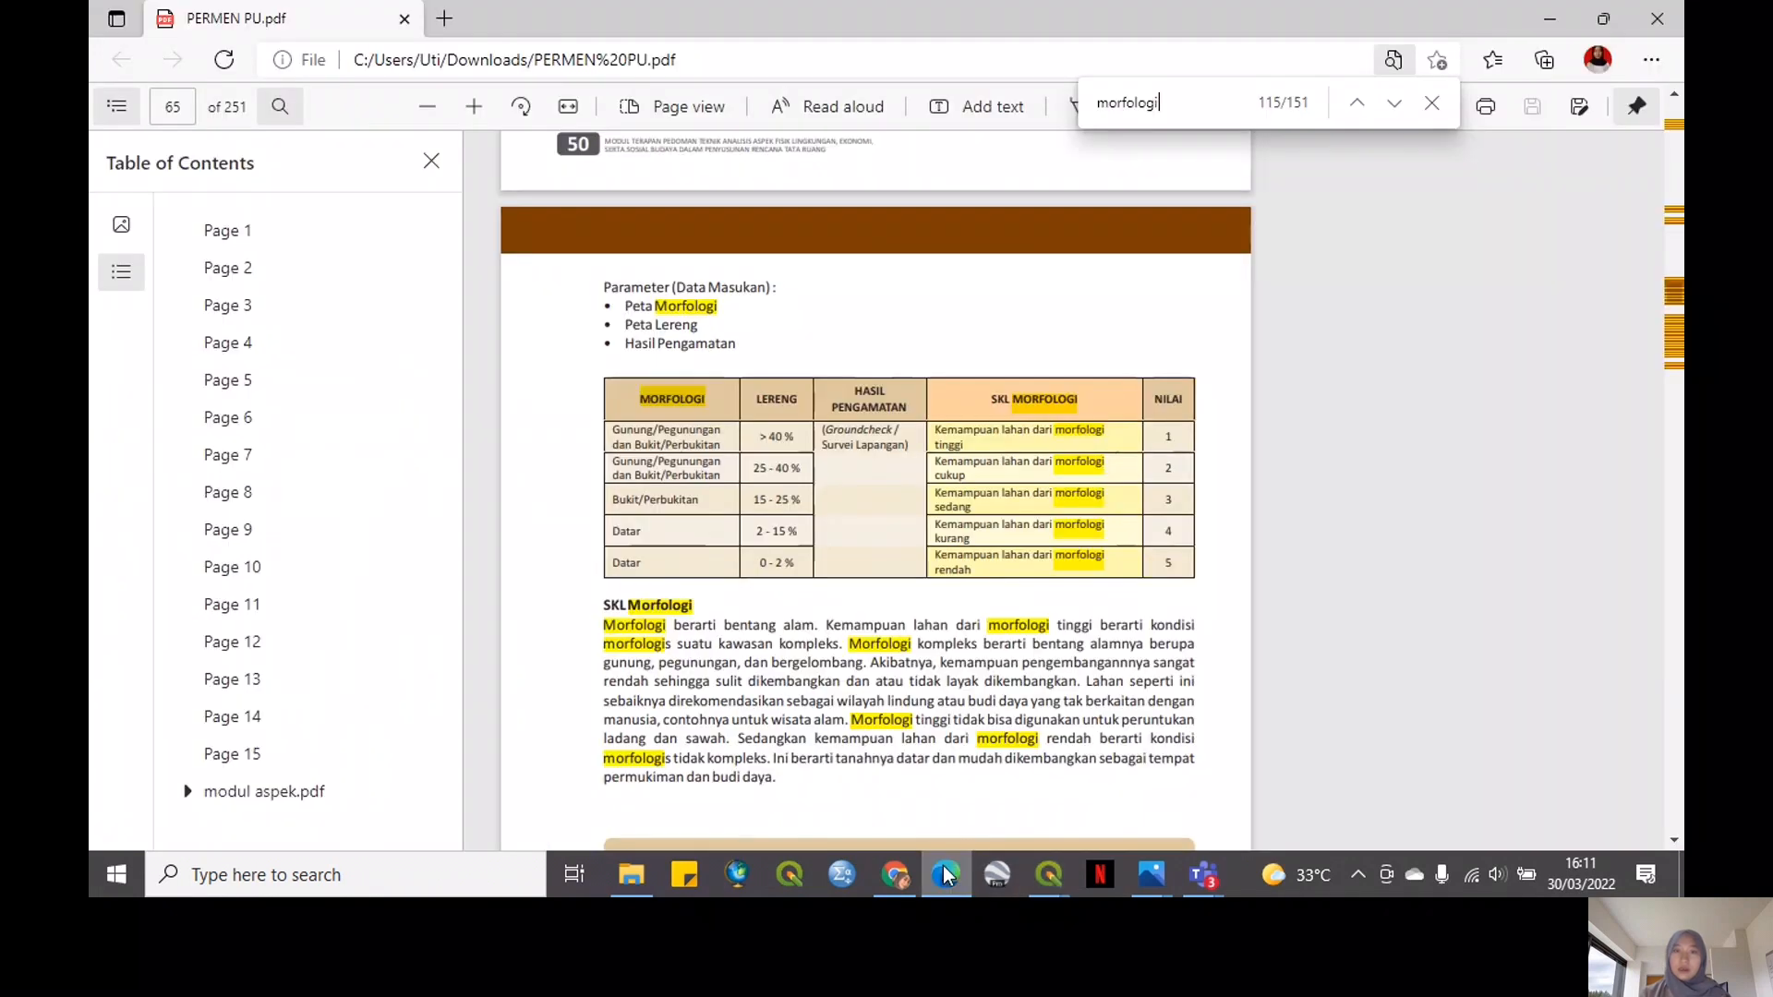
pyautogui.click(945, 867)
pyautogui.doubleClick(900, 349)
pyautogui.write('sedang')
pyautogui.click(1304, 753)
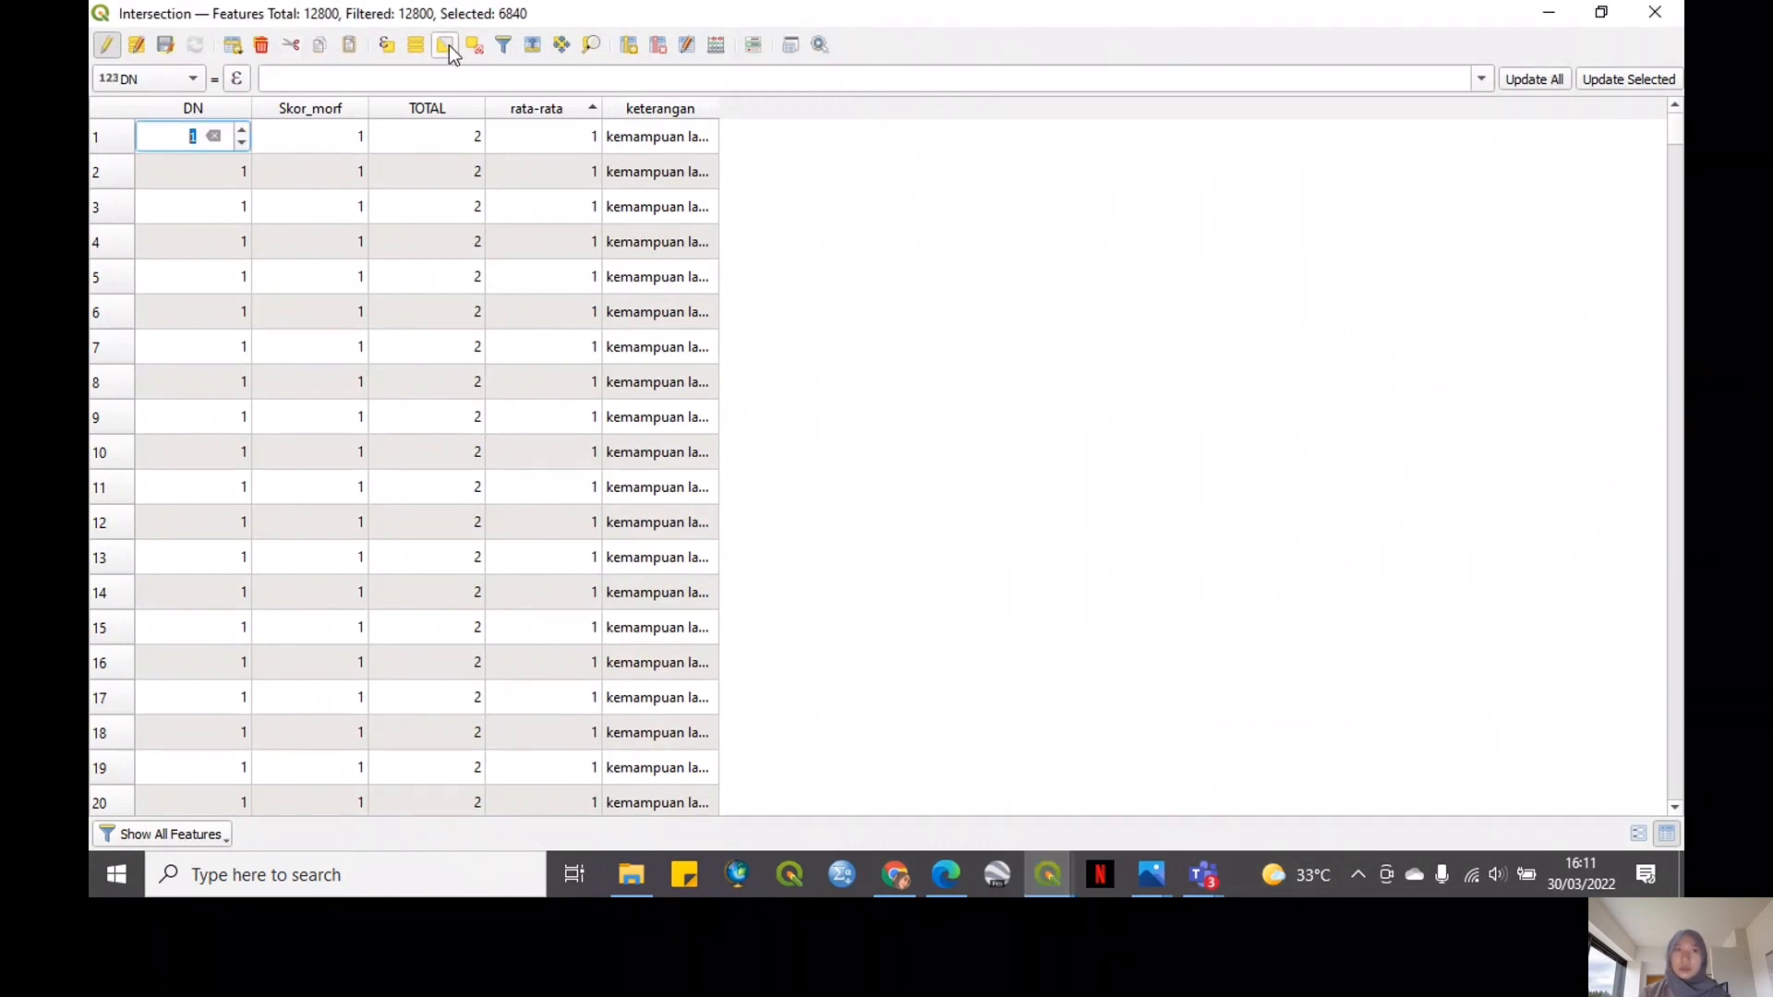
# Clear the current selection and select the Intersection features by the expression "rata-rata" = 4
pyautogui.click(474, 47)
pyautogui.click(386, 46)
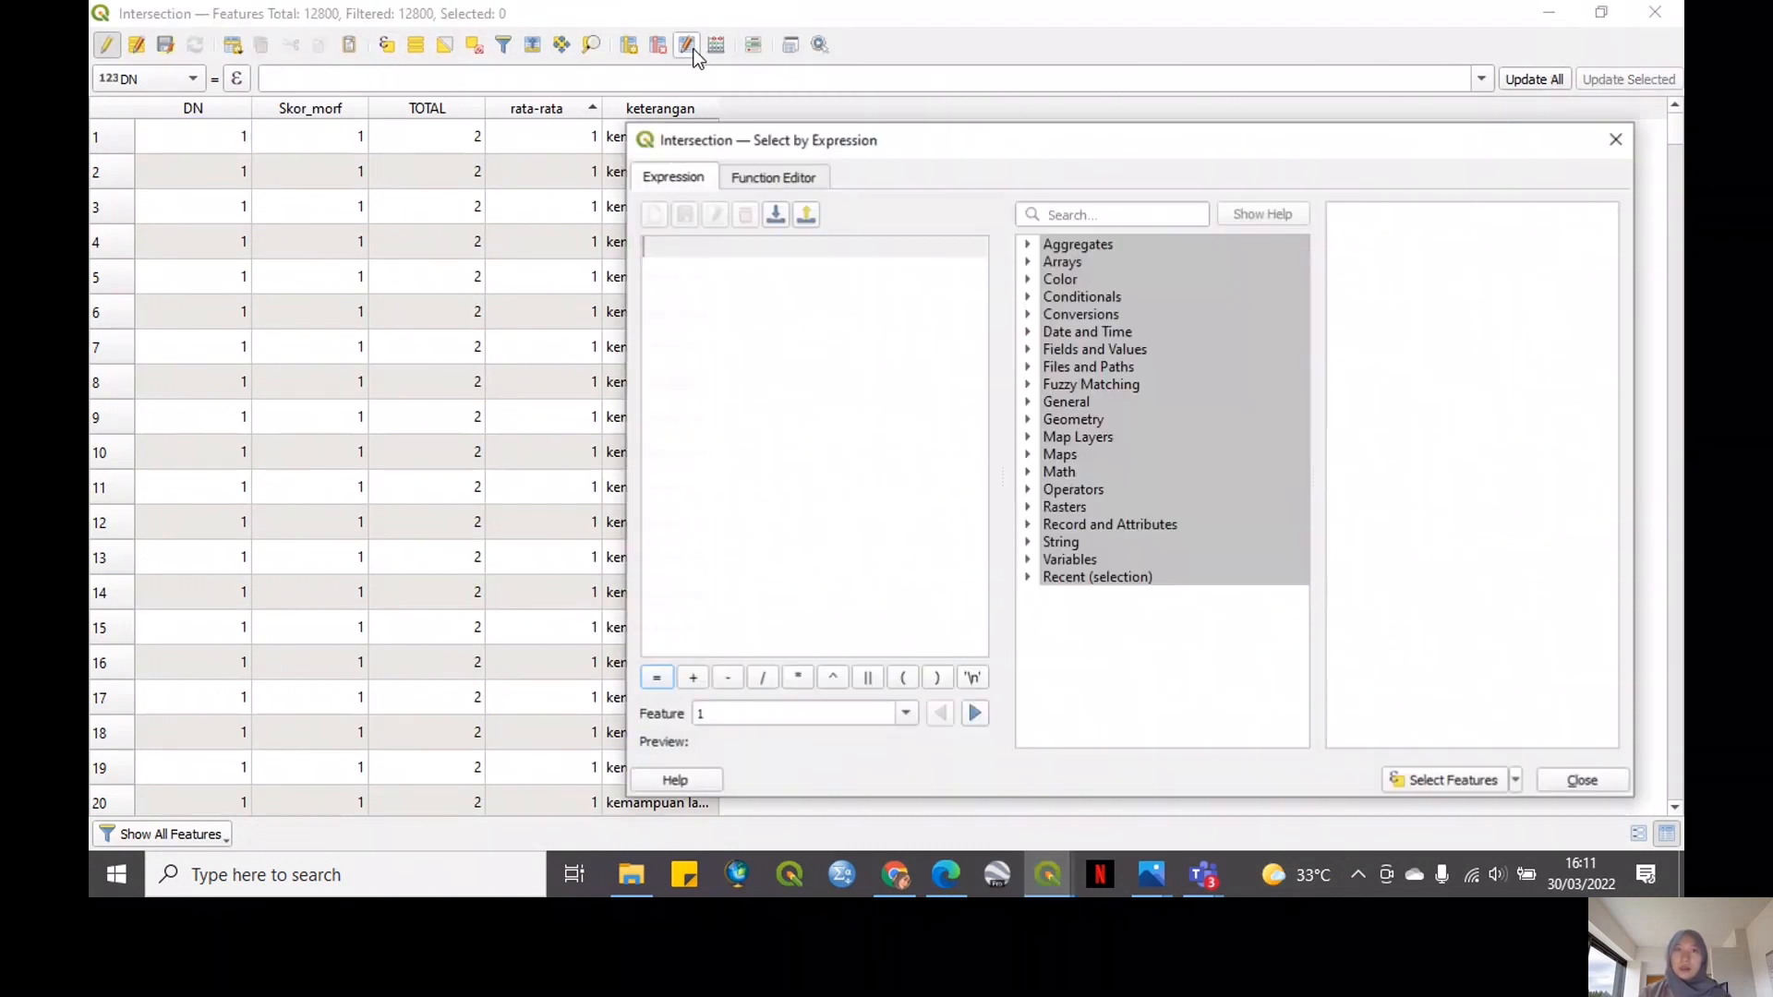
pyautogui.click(1029, 350)
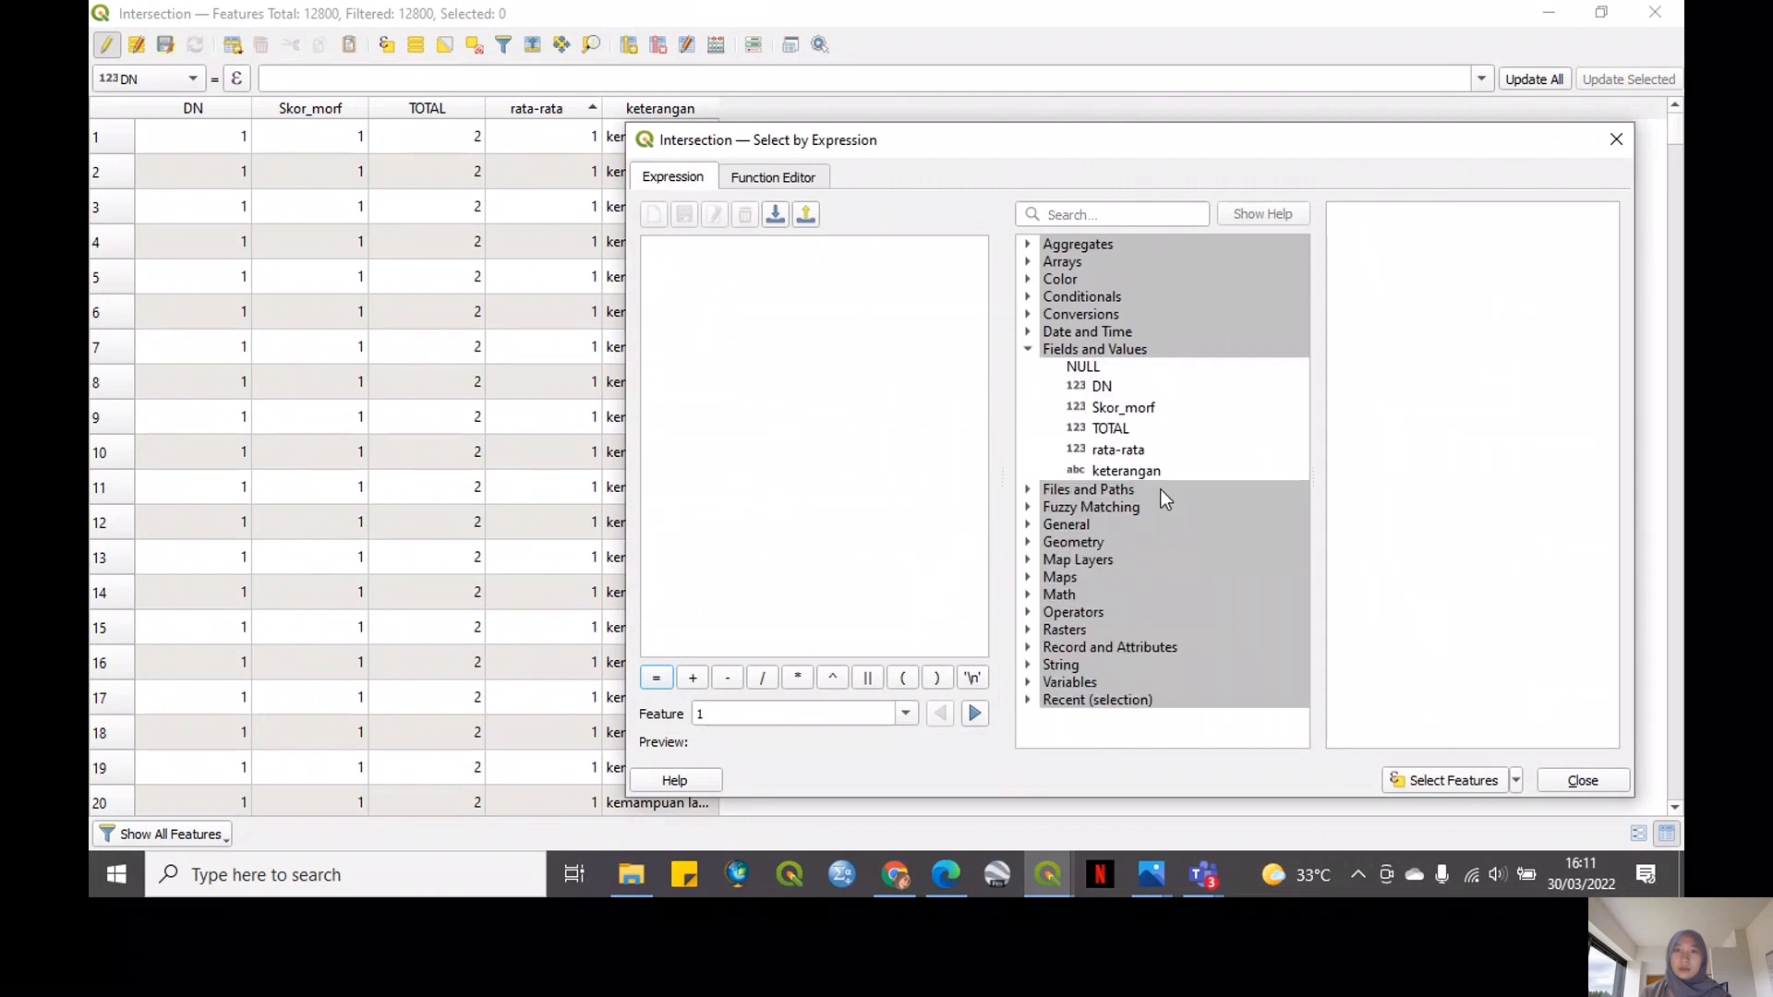
pyautogui.doubleClick(1131, 450)
pyautogui.write('=')
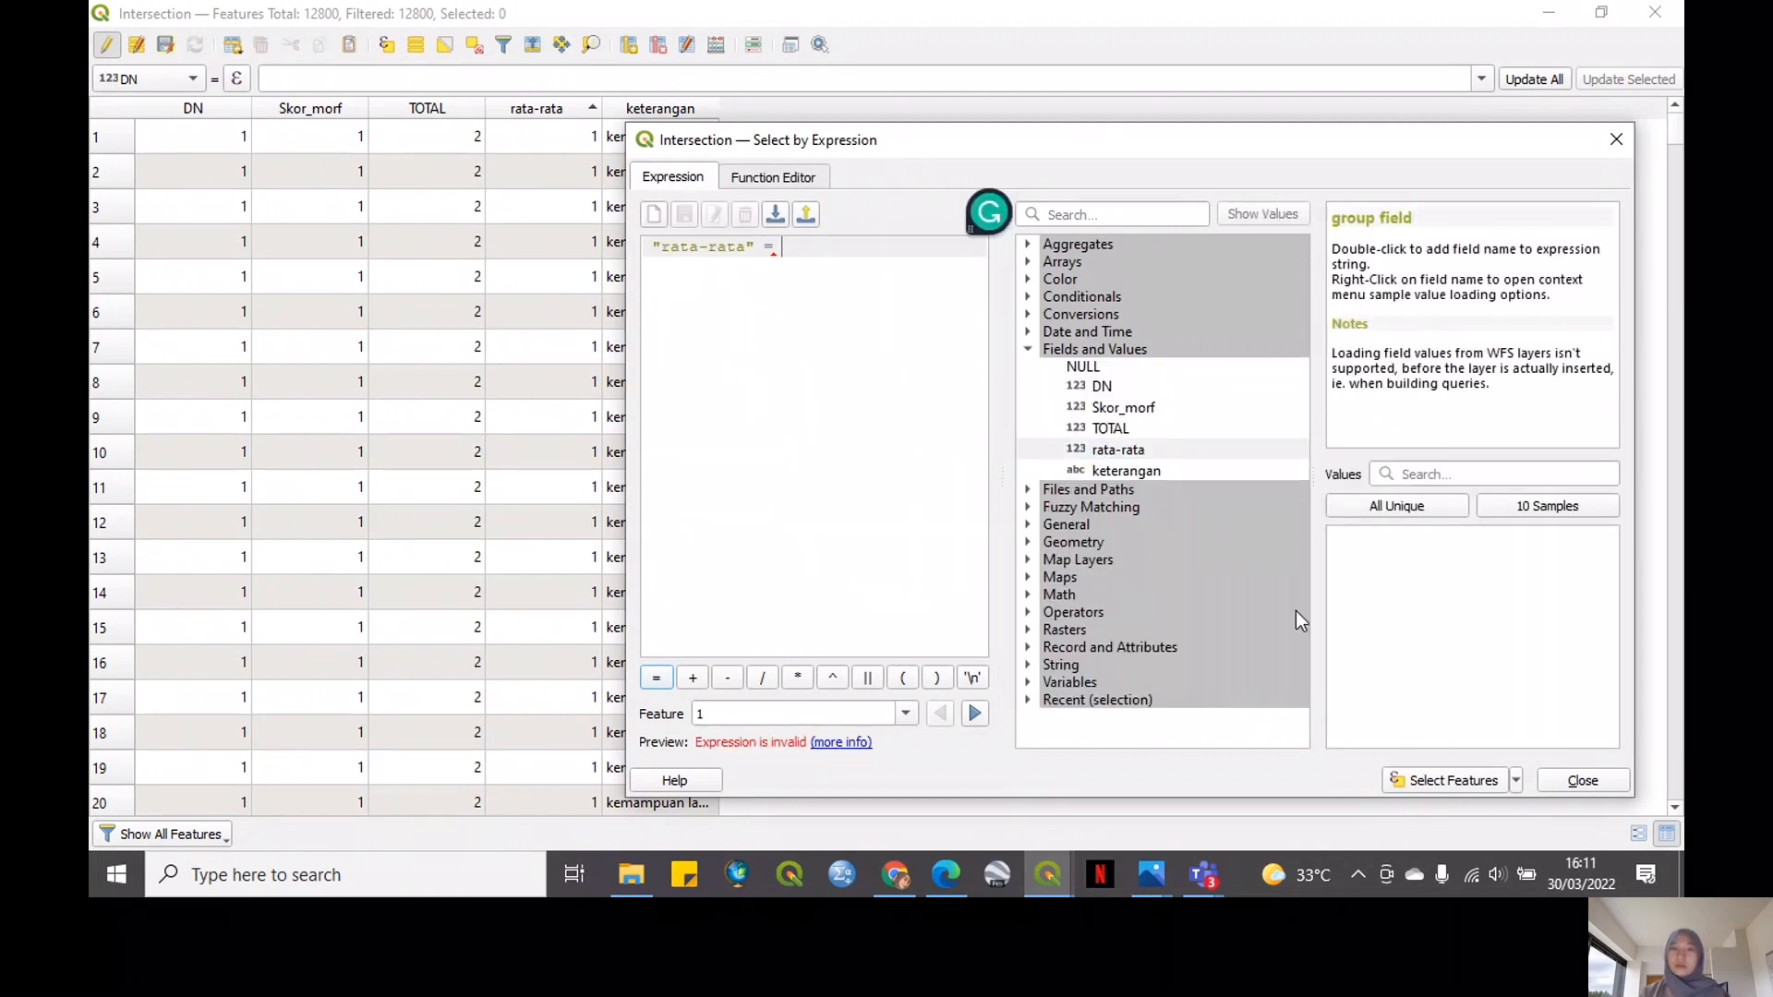
pyautogui.click(1357, 513)
pyautogui.doubleClick(1345, 587)
pyautogui.click(1454, 781)
pyautogui.click(1574, 781)
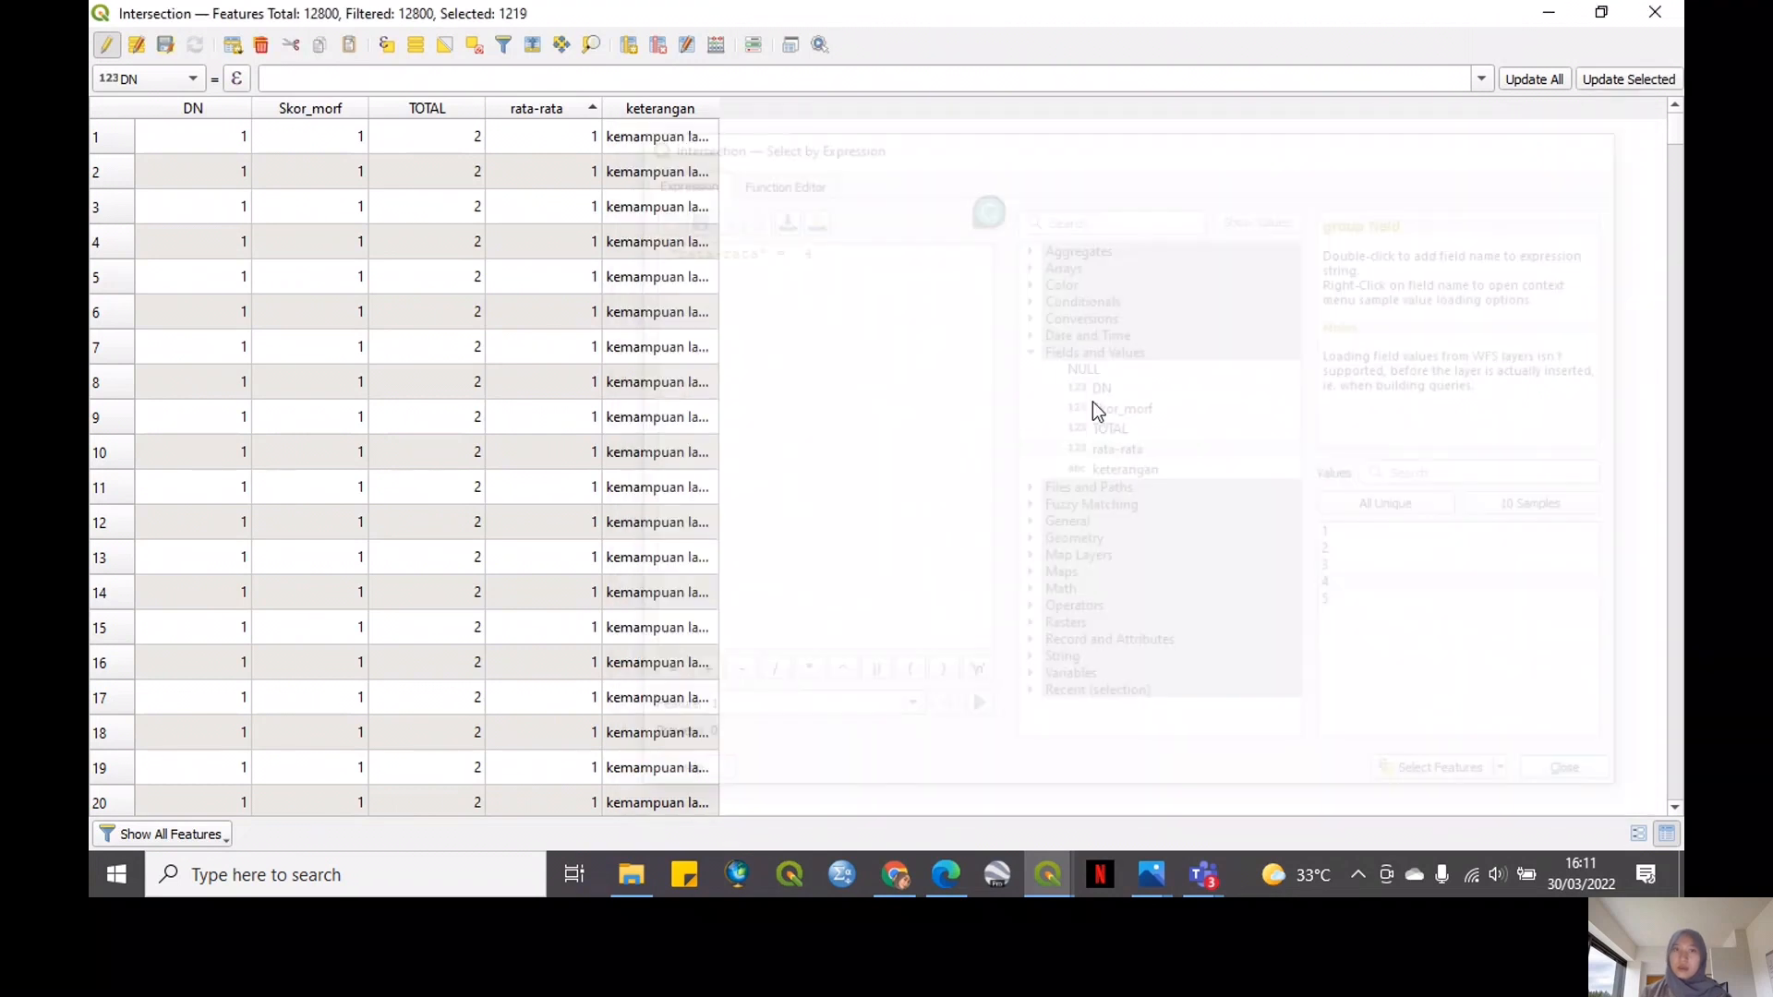
# Check the score table in Edge and update the existing keterangan field of the selected features to 'kemampuan lahan dari morfologi kurang' in the field calculator
pyautogui.click(716, 45)
pyautogui.click(1131, 99)
pyautogui.click(1145, 176)
pyautogui.click(1203, 274)
pyautogui.click(977, 379)
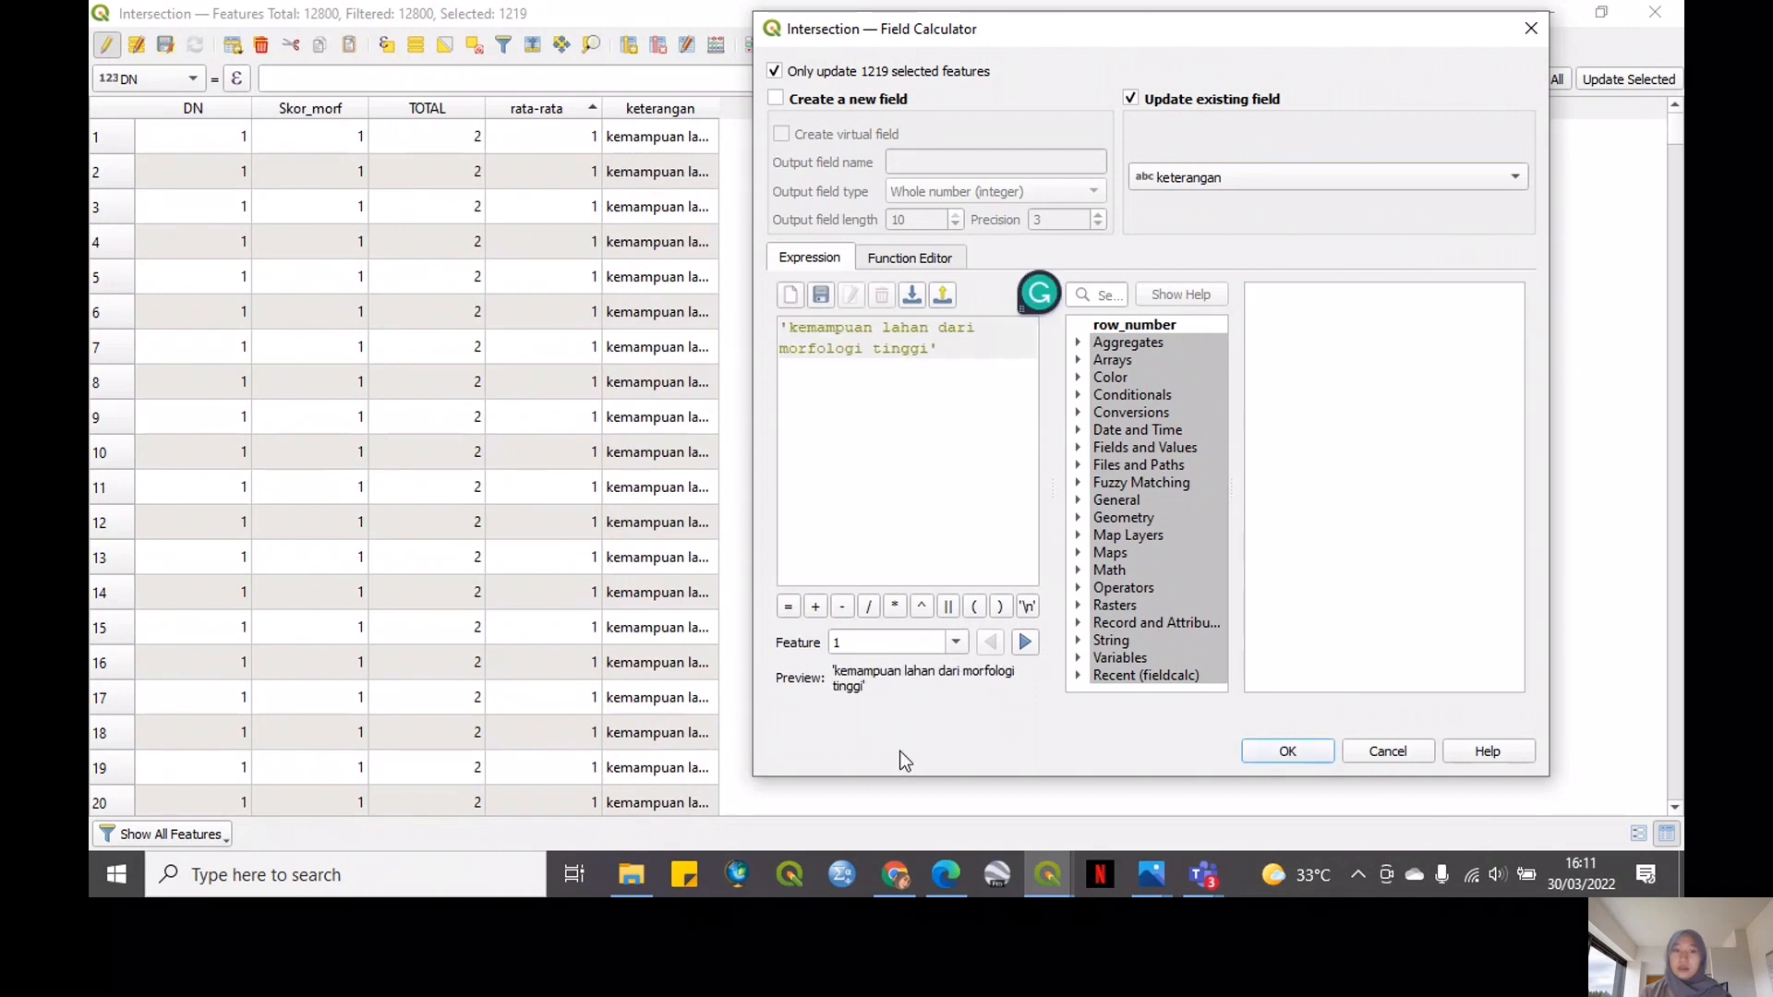
pyautogui.click(950, 874)
pyautogui.click(951, 874)
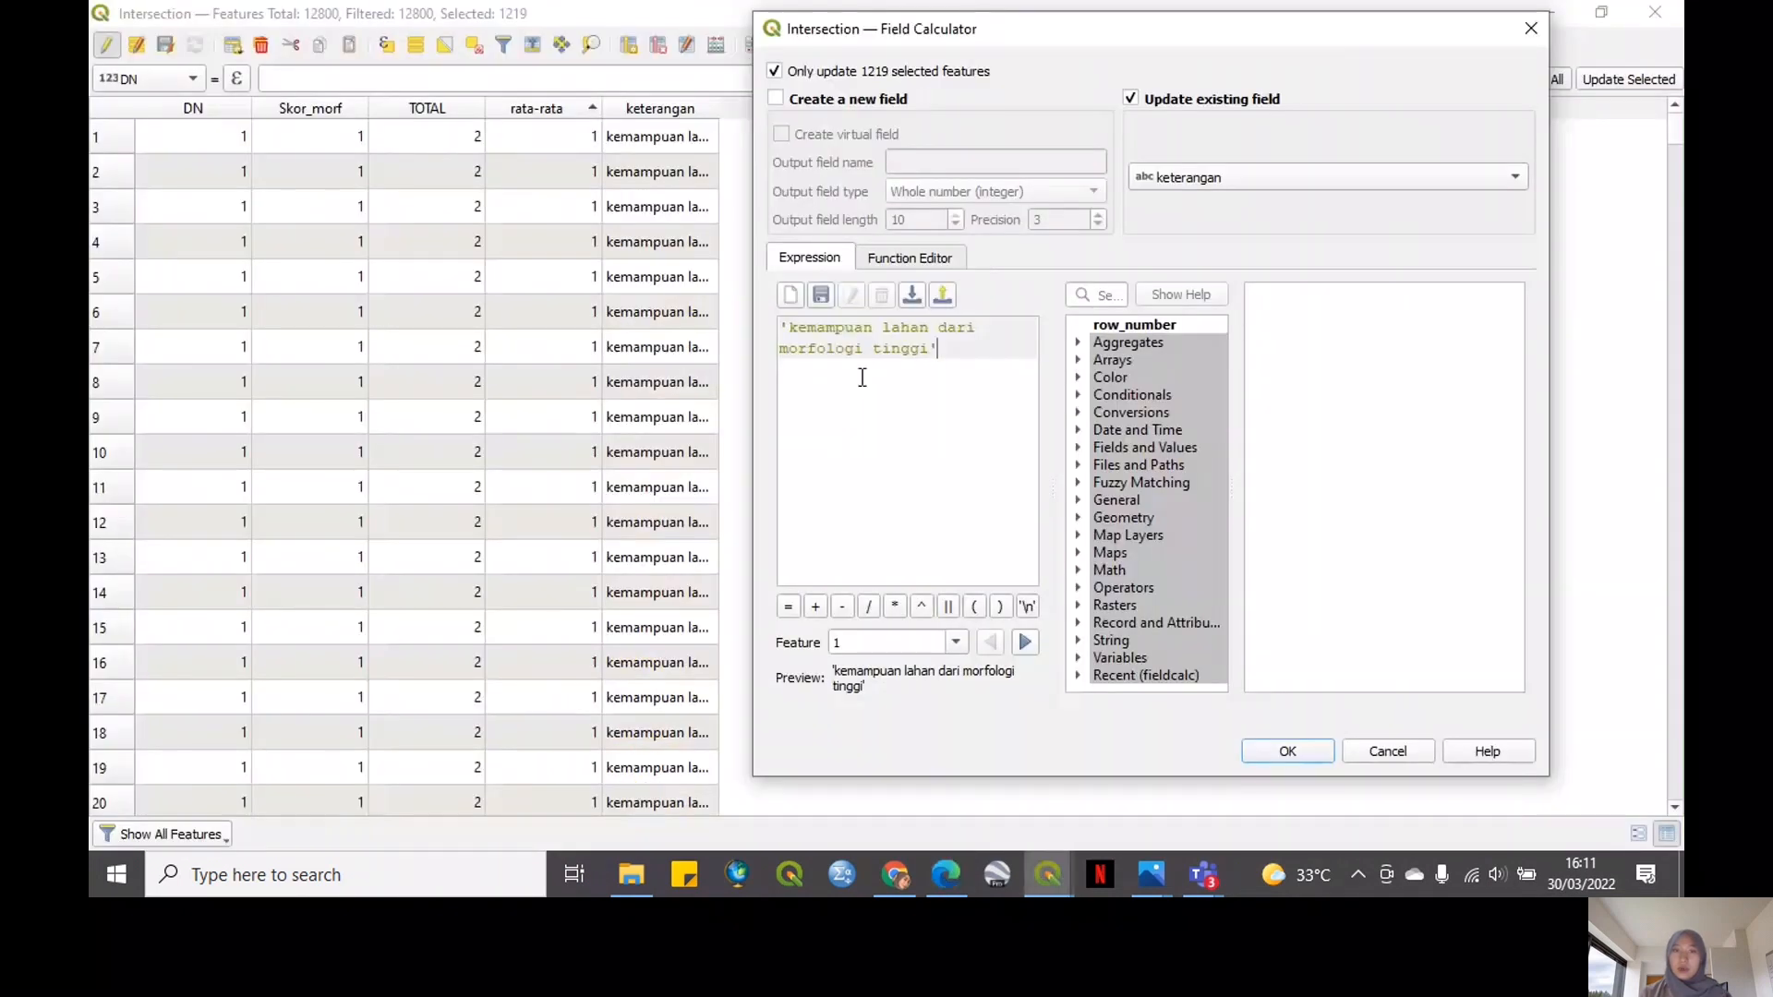
pyautogui.doubleClick(907, 351)
pyautogui.write('kurang')
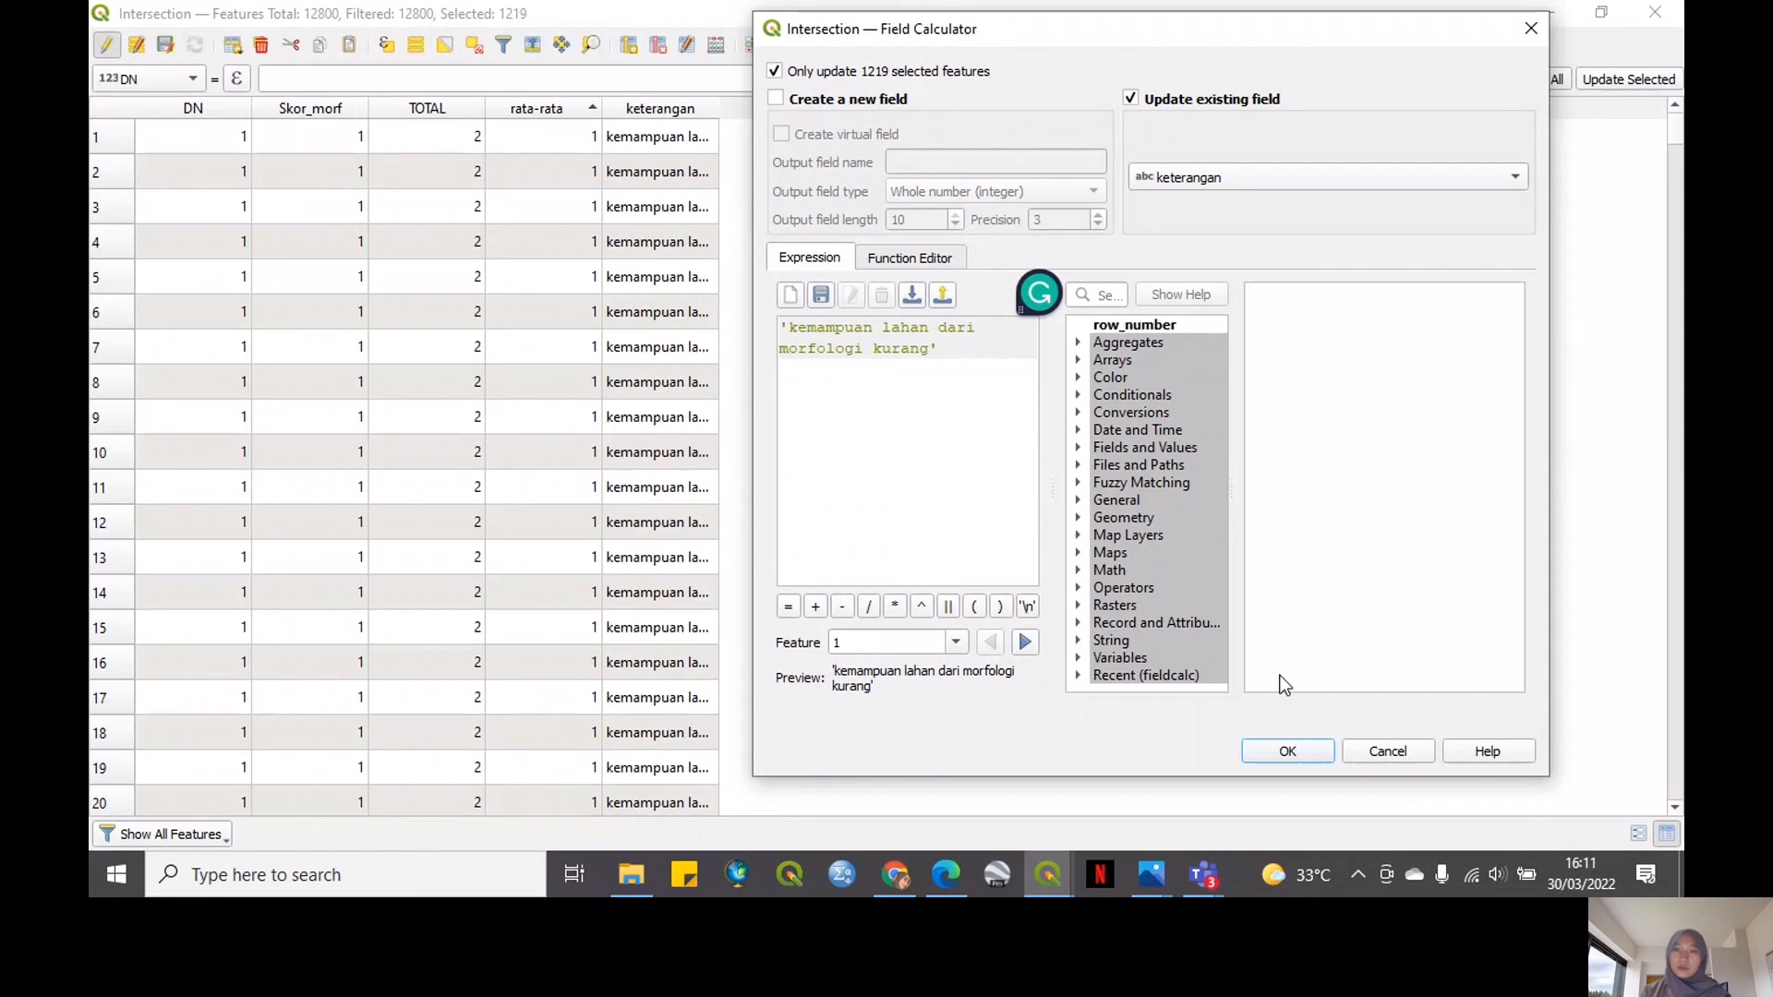
pyautogui.click(1286, 748)
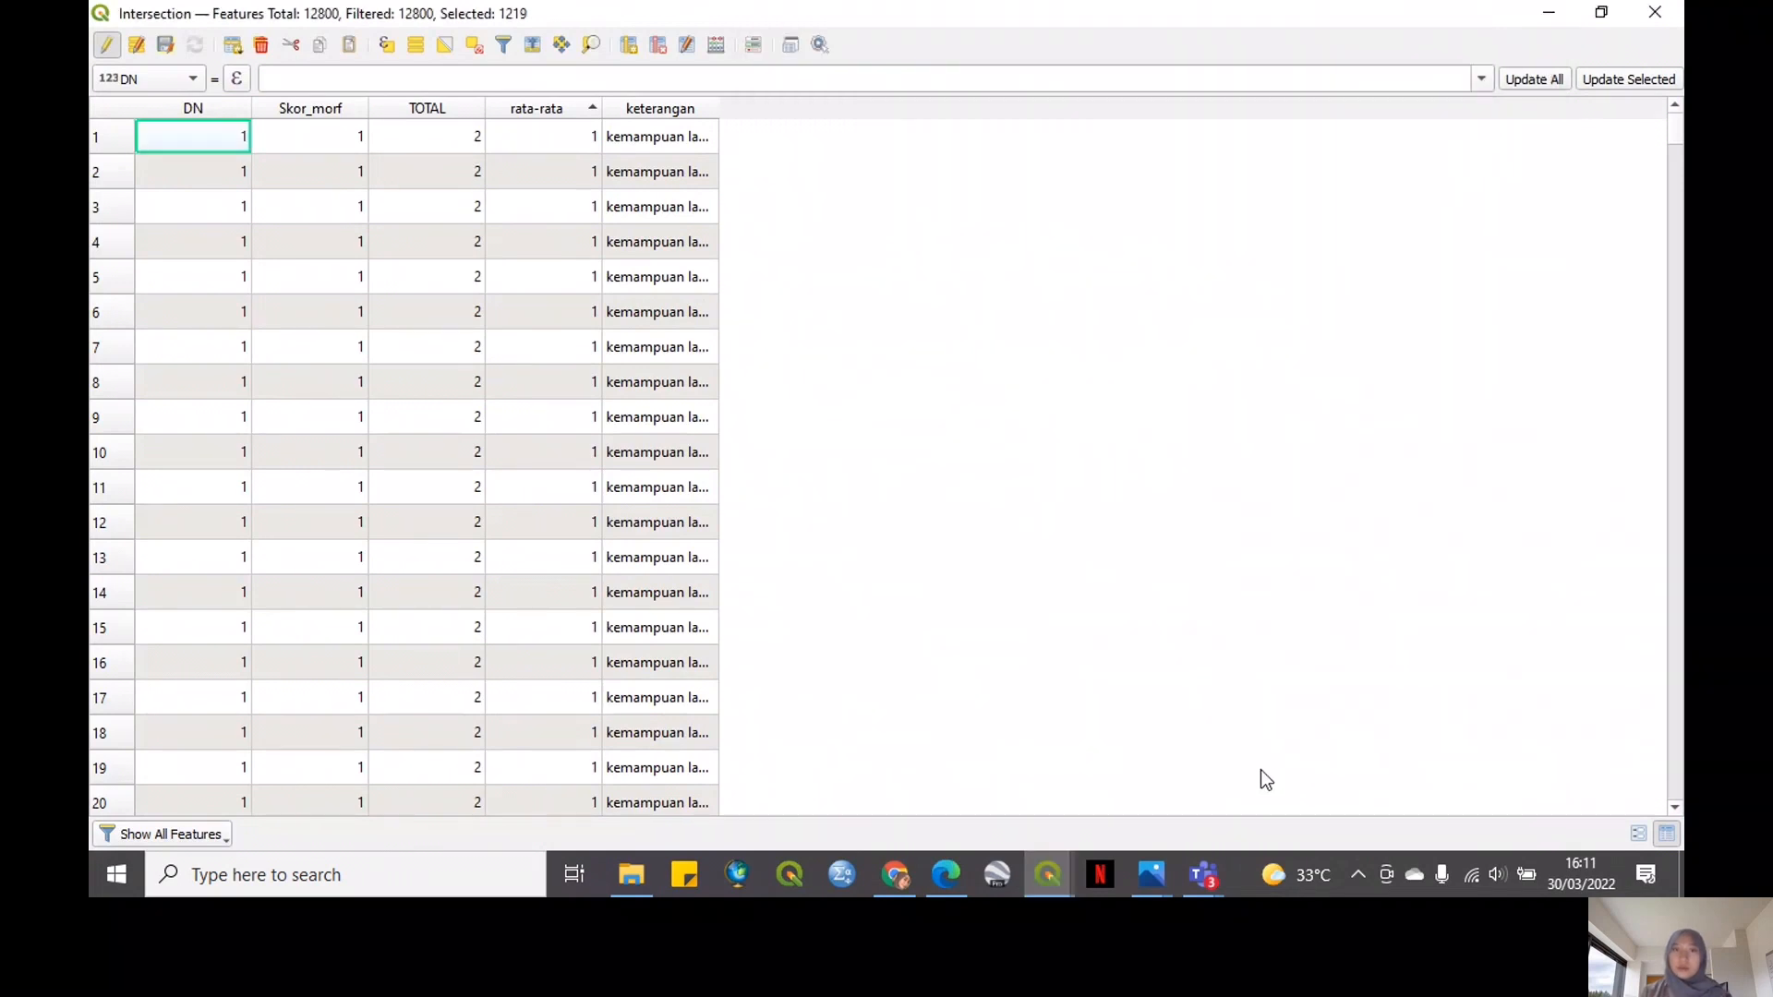
# Clear the current selection and select the Intersection features by the expression "rata-rata" = 5
pyautogui.click(409, 46)
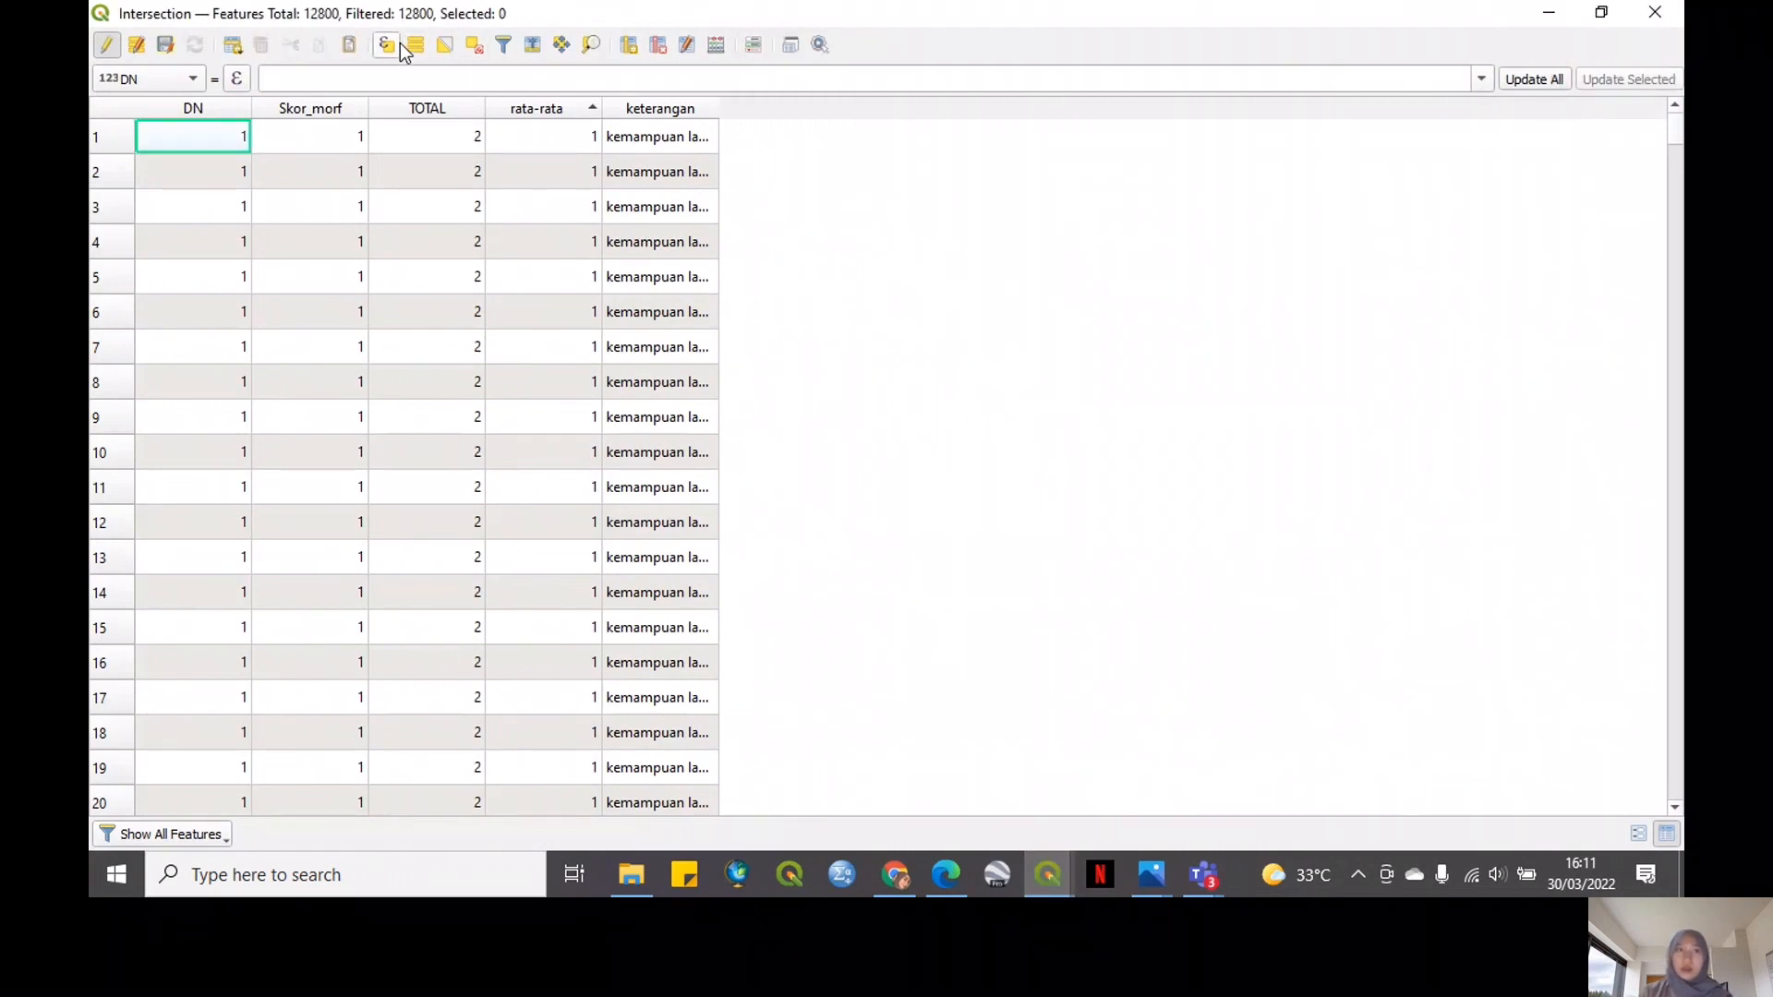
pyautogui.click(397, 52)
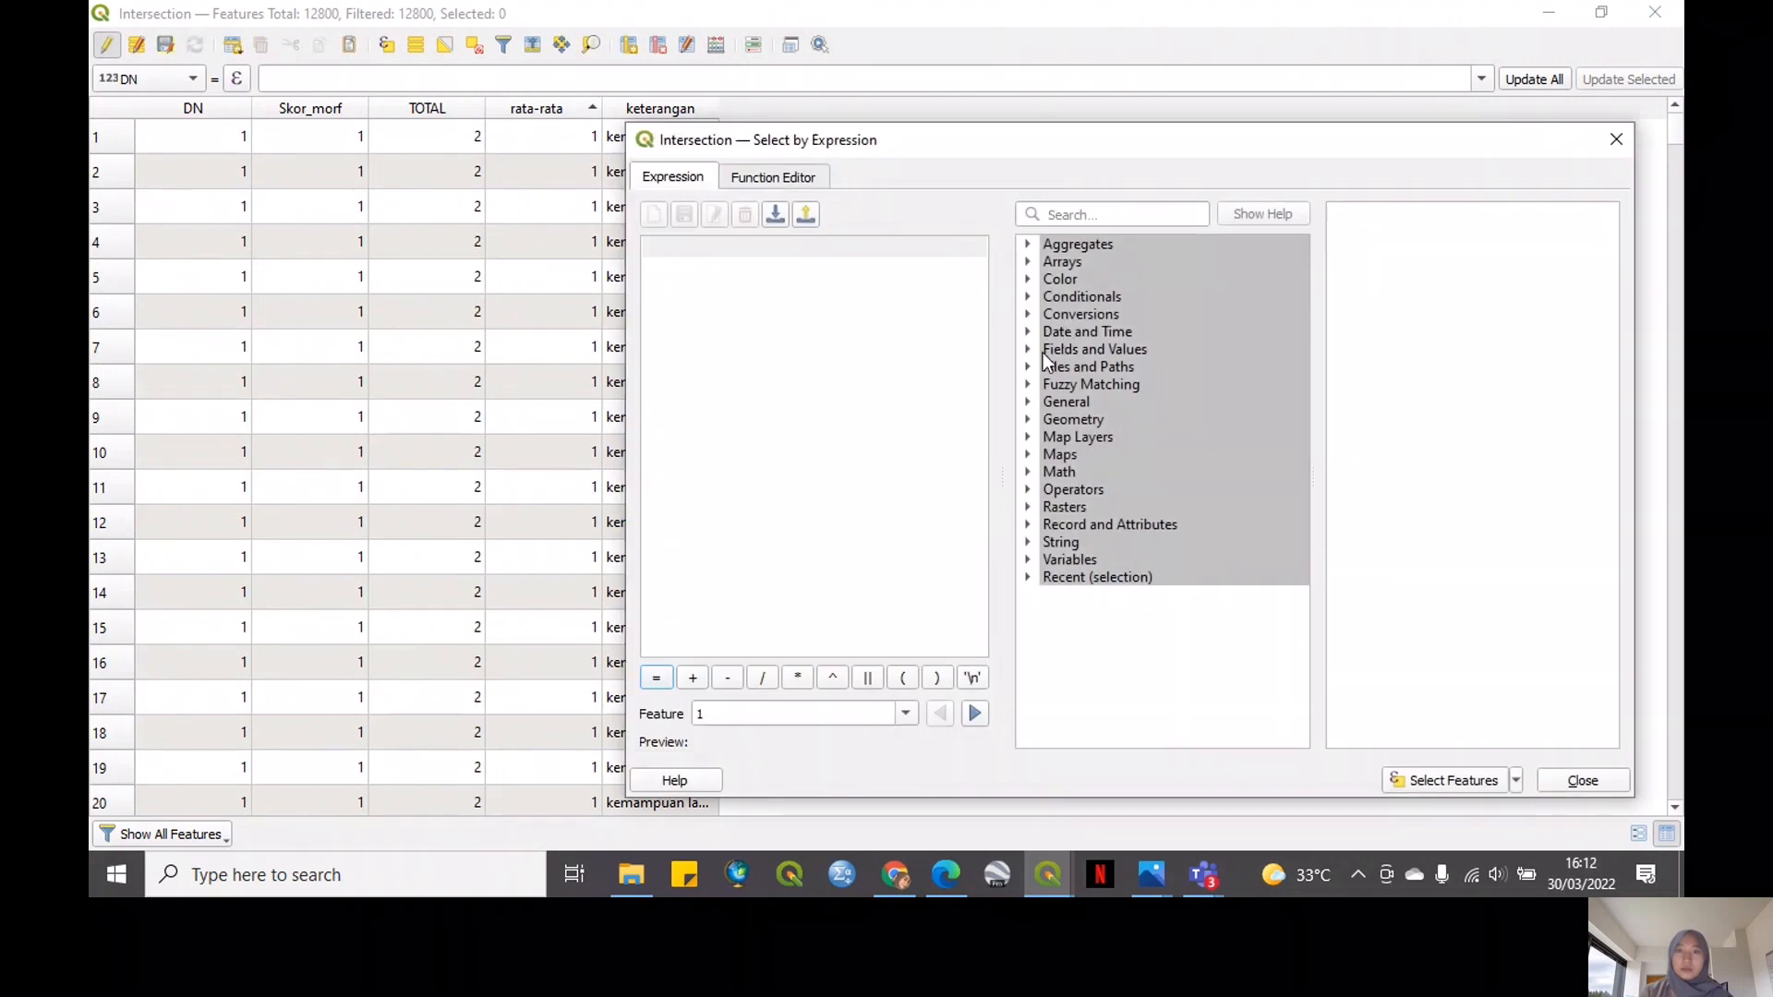
pyautogui.click(1026, 349)
pyautogui.doubleClick(1117, 449)
pyautogui.write('=')
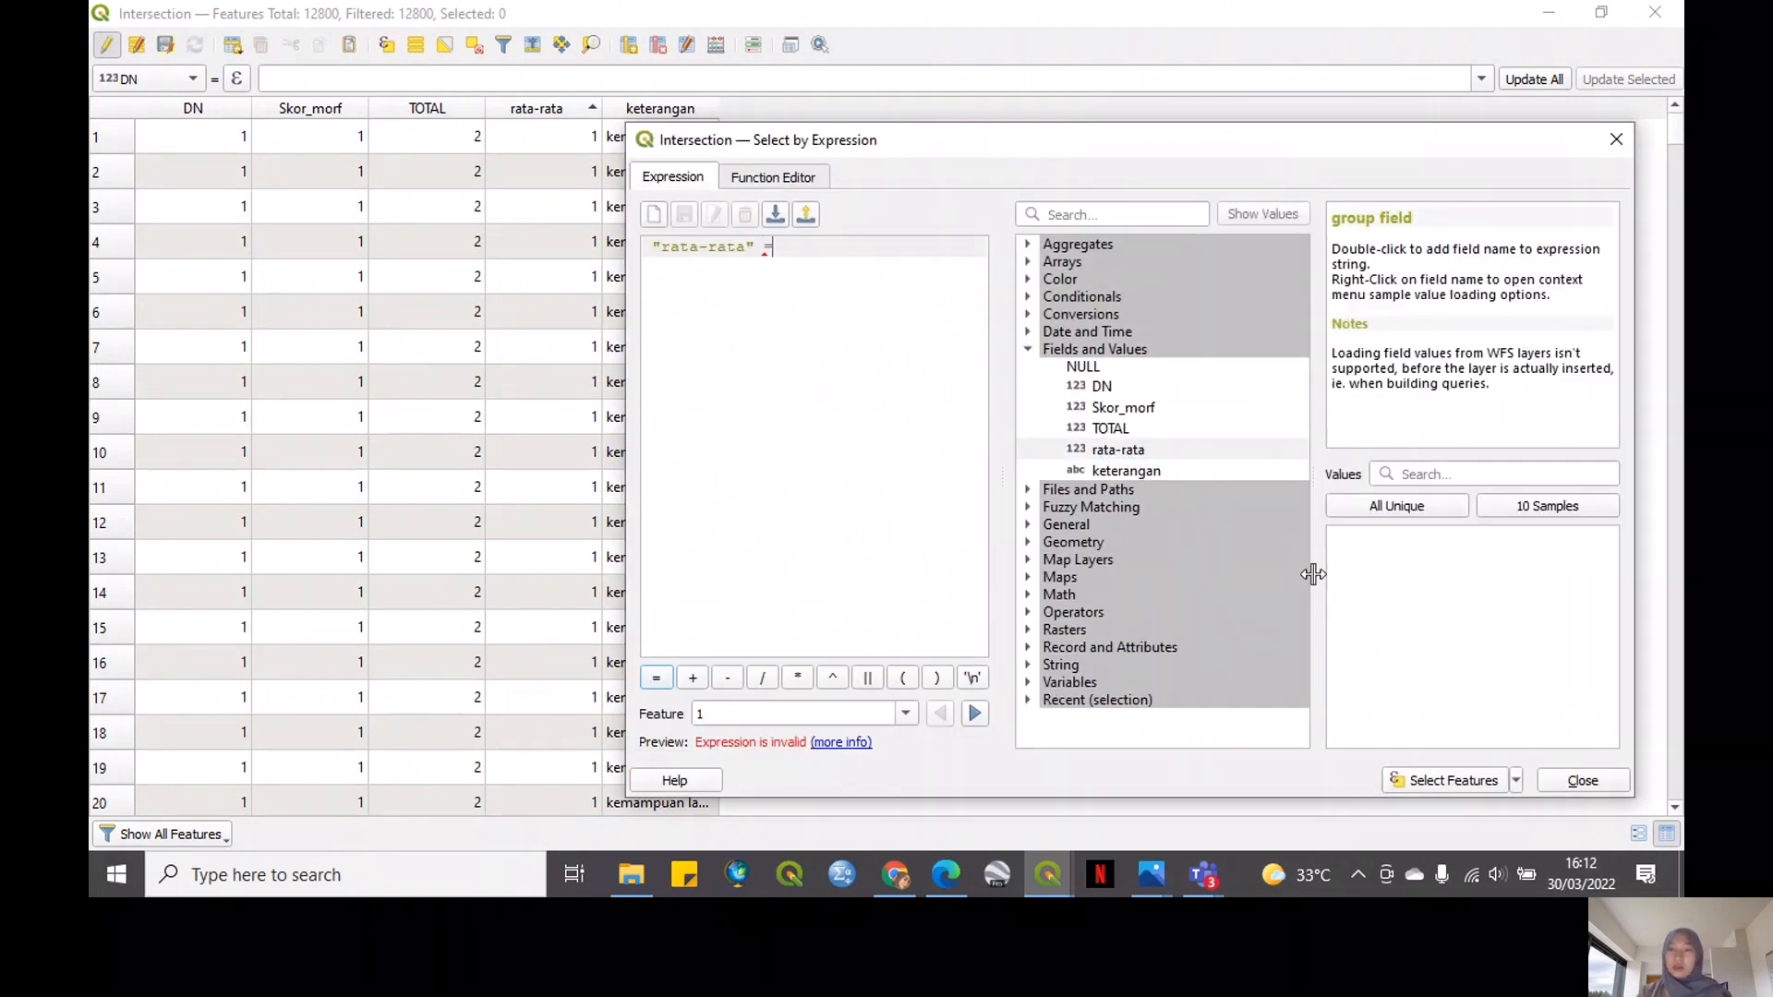
pyautogui.click(1397, 509)
pyautogui.doubleClick(1364, 605)
pyautogui.click(1436, 781)
pyautogui.click(1563, 780)
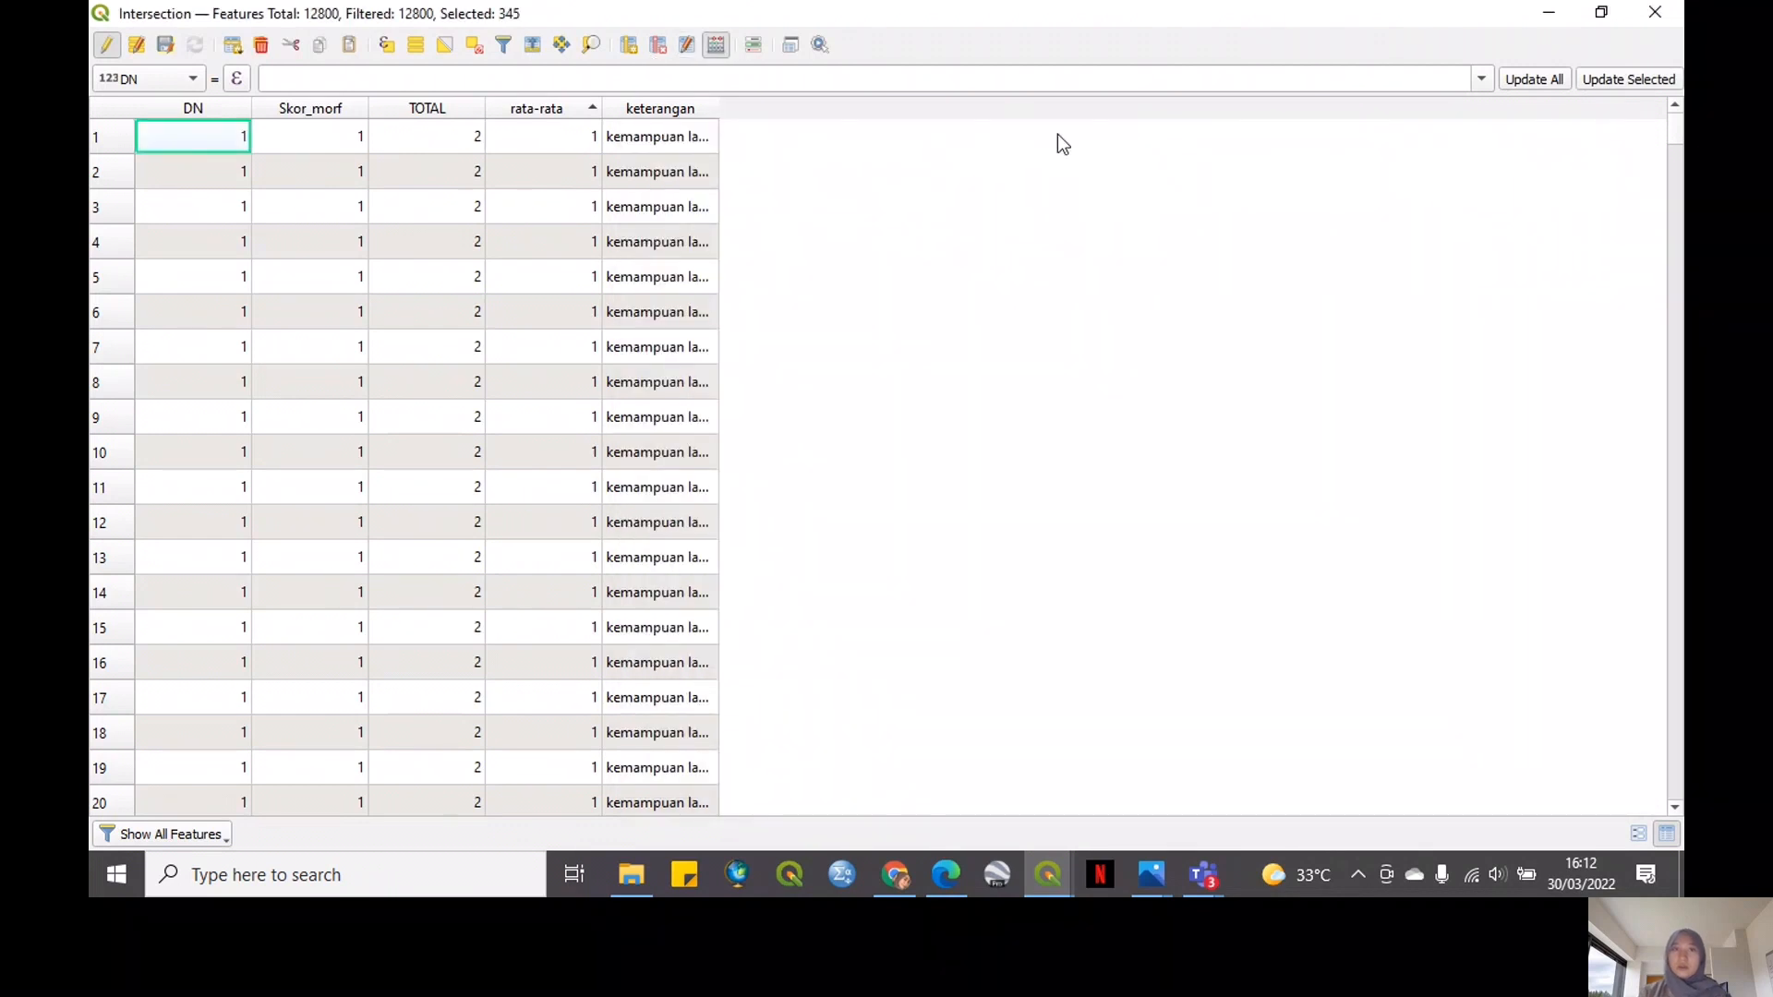
# Update the existing keterangan field of the selected features to 'kemampuan lahan dari morfologi rendah' in the field calculator
pyautogui.hotkey('ctrl', 'i')
pyautogui.click(1209, 99)
pyautogui.click(1203, 177)
pyautogui.click(1204, 275)
pyautogui.click(942, 375)
pyautogui.write("'kemampuan lahan dari morfologi tinggi'")
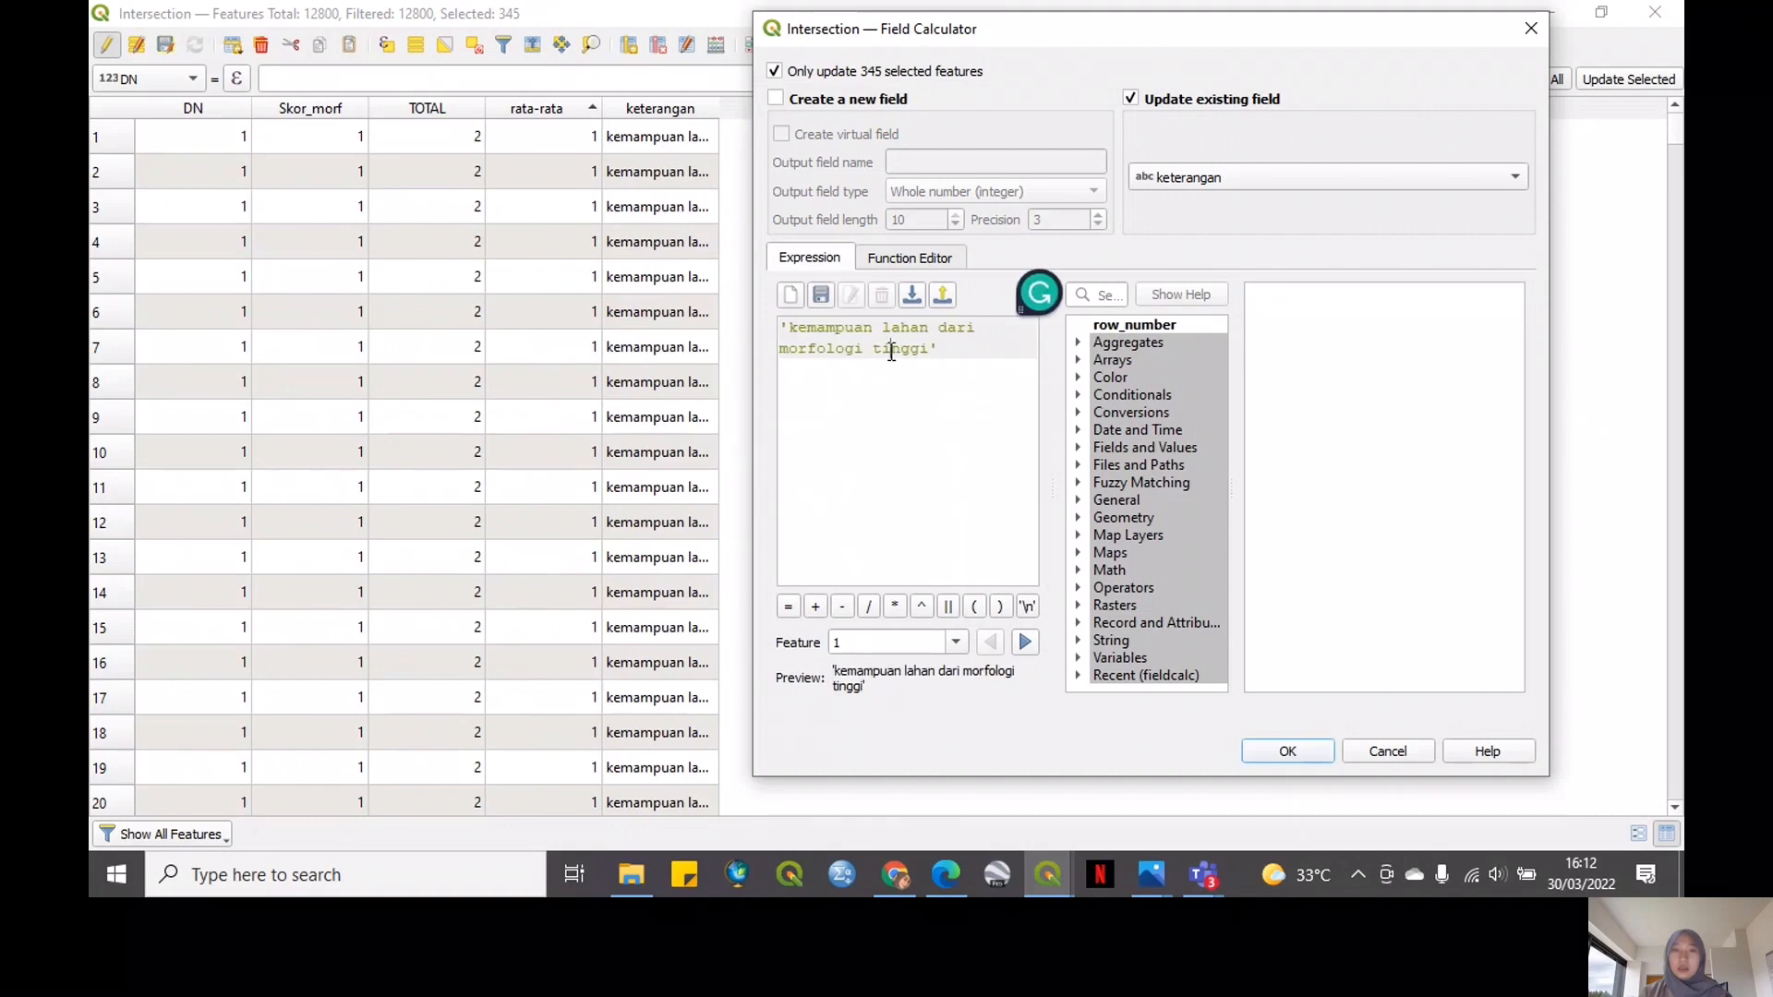
pyautogui.doubleClick(891, 349)
pyautogui.write('rendah')
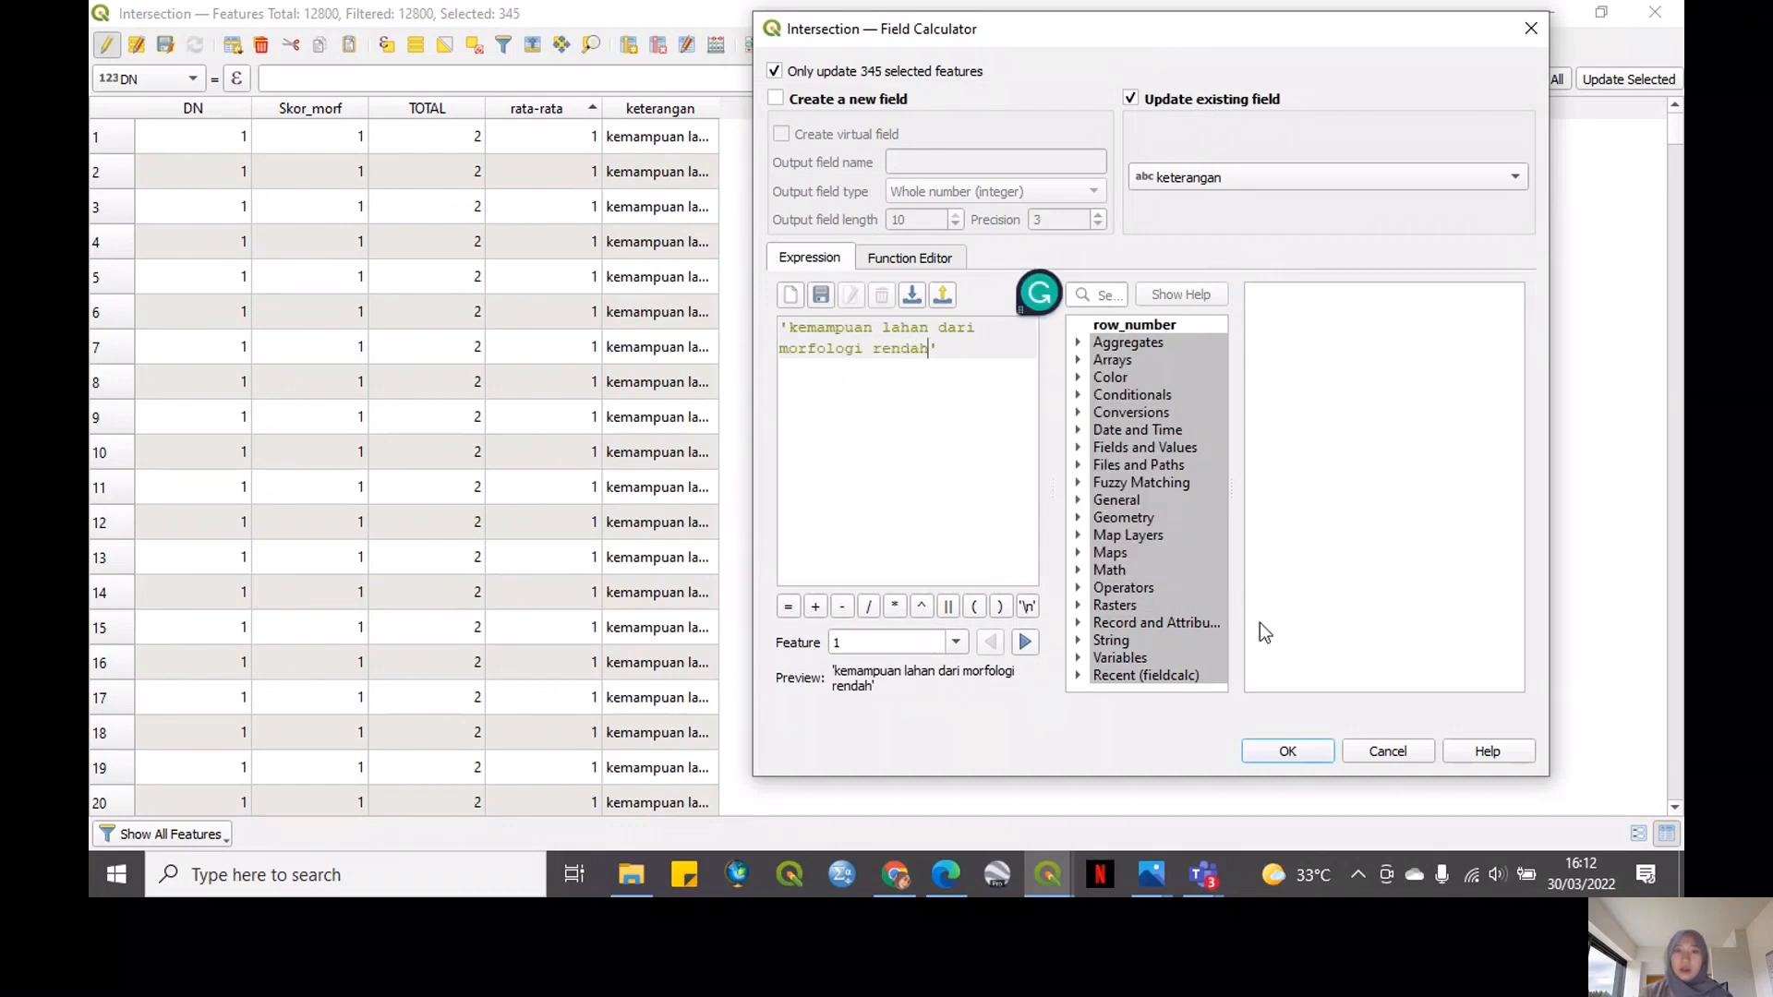
pyautogui.click(1287, 751)
# Look through the updated rows, stop editing the Intersection layer with its changes saved, and close the attribute table
pyautogui.scroll(-3, 1664, 153)
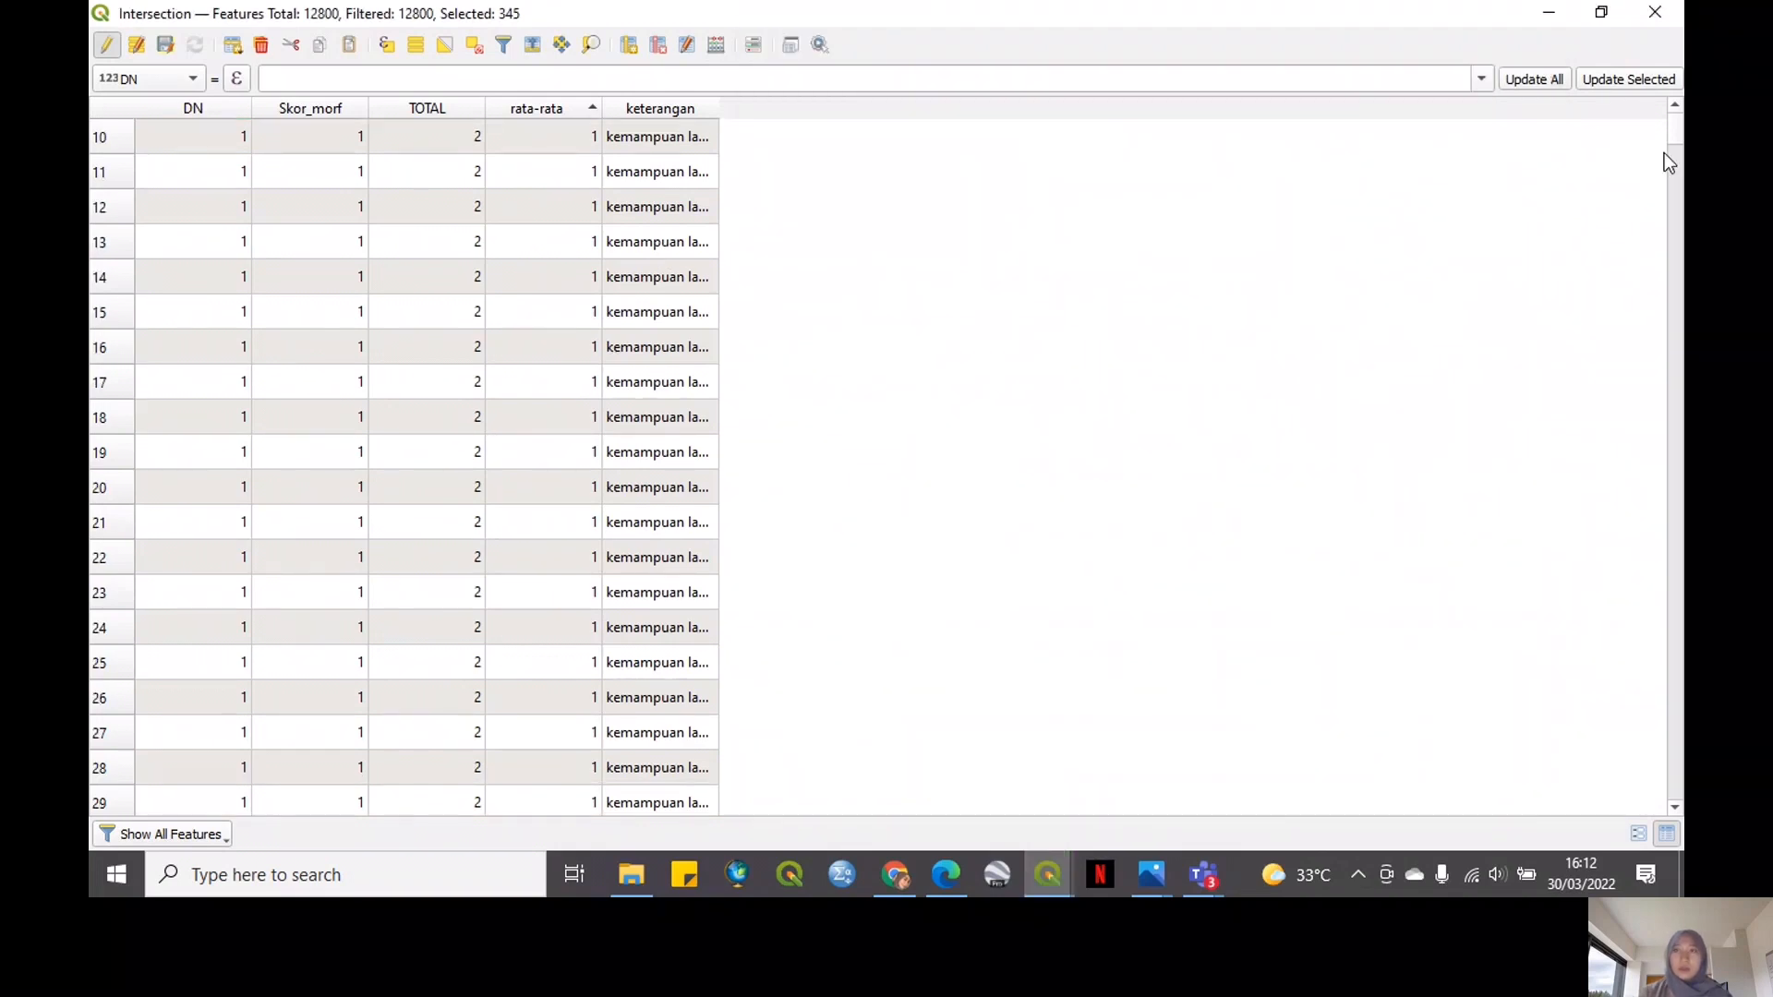
pyautogui.moveTo(1680, 135)
pyautogui.mouseDown()
pyautogui.moveTo(1680, 792)
pyautogui.moveTo(1682, 139)
pyautogui.mouseUp()
pyautogui.click(107, 46)
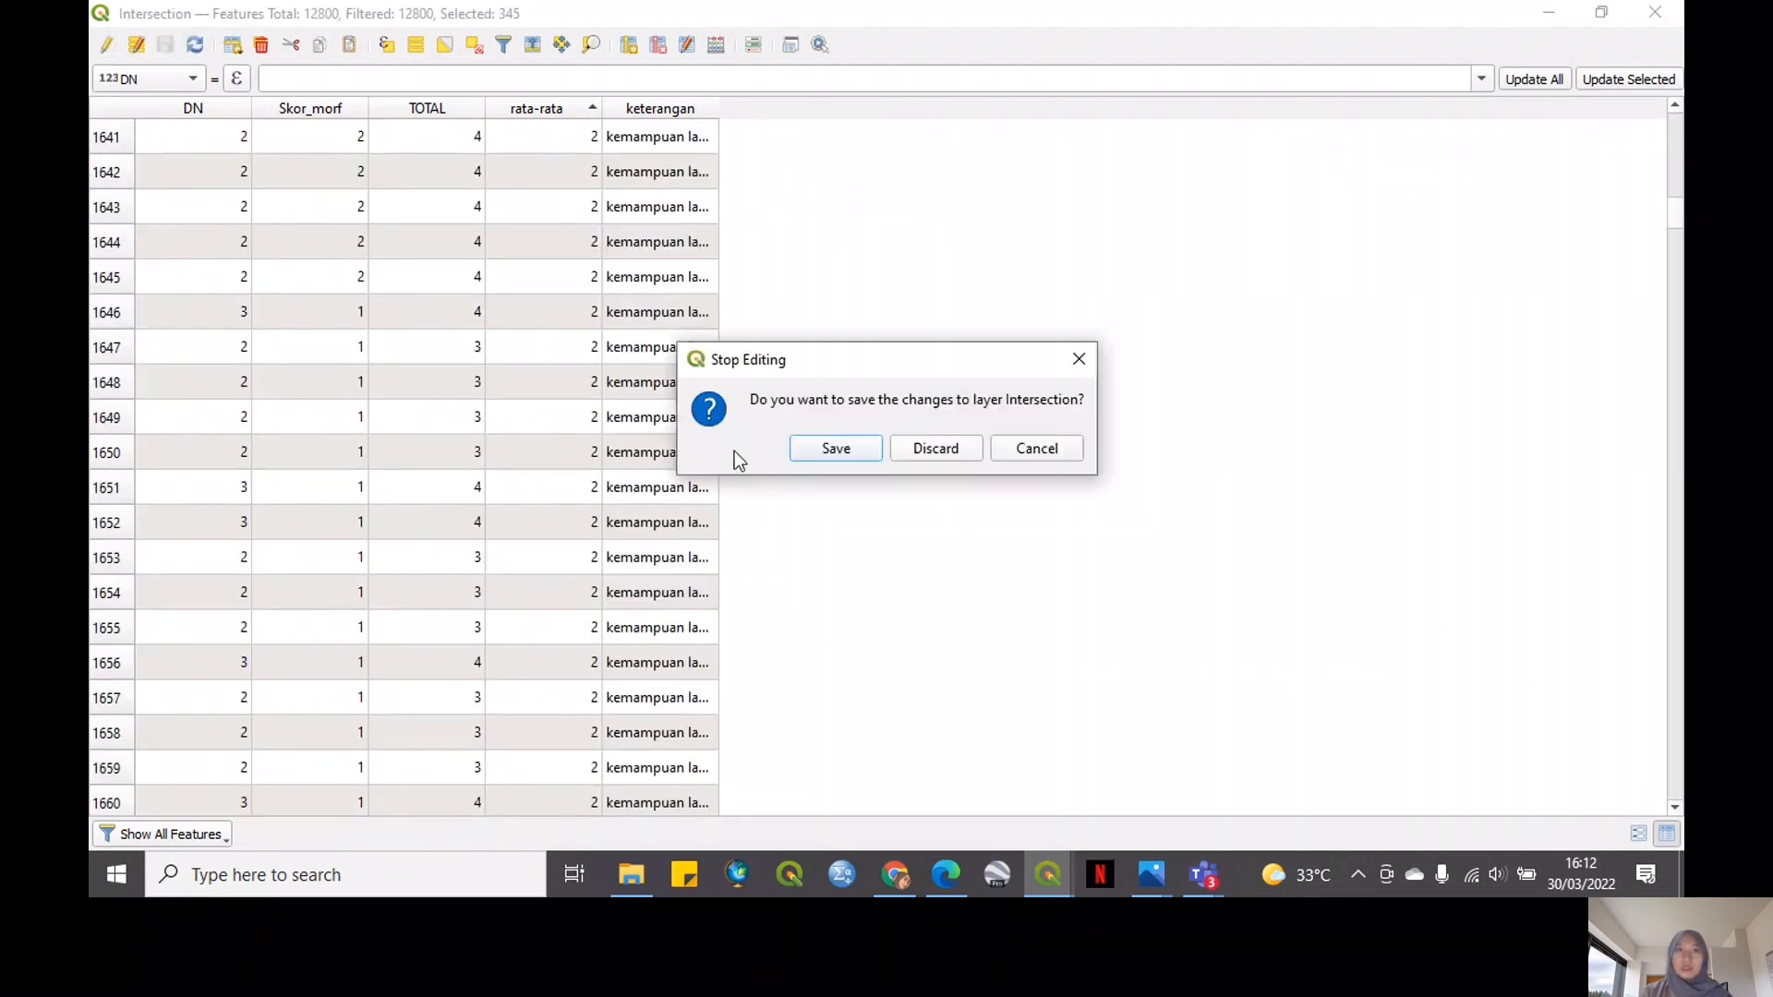
pyautogui.click(838, 451)
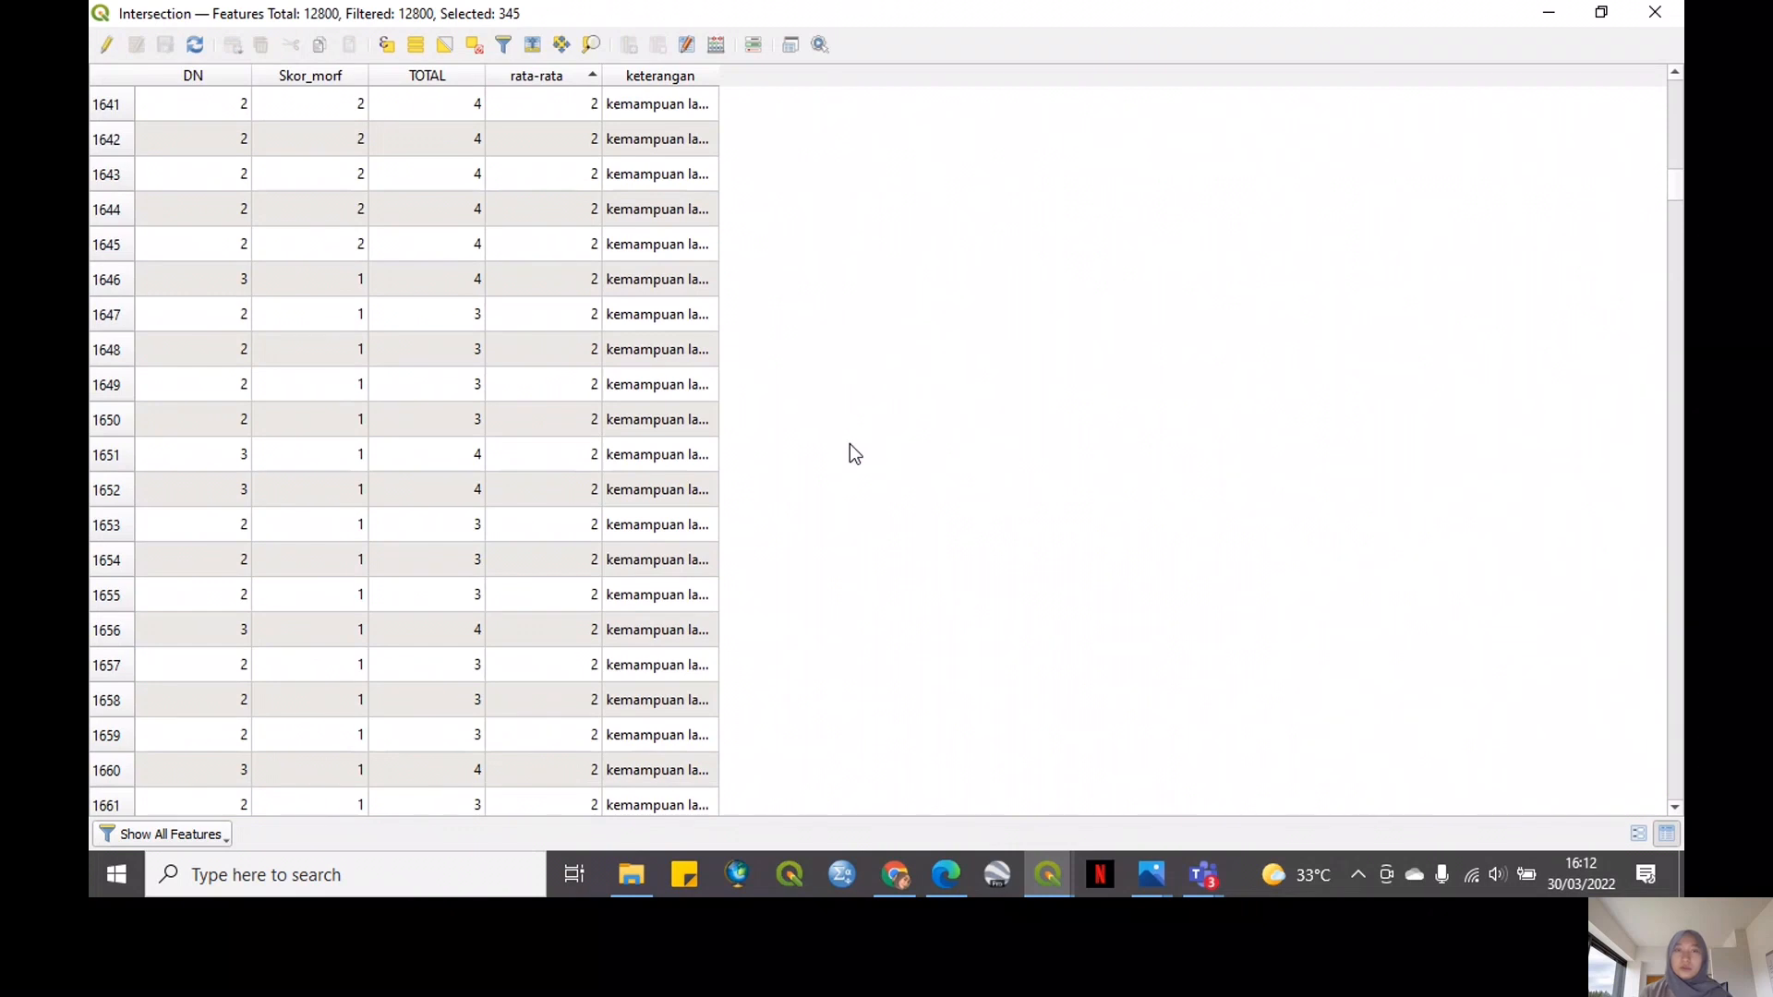
pyautogui.click(1654, 12)
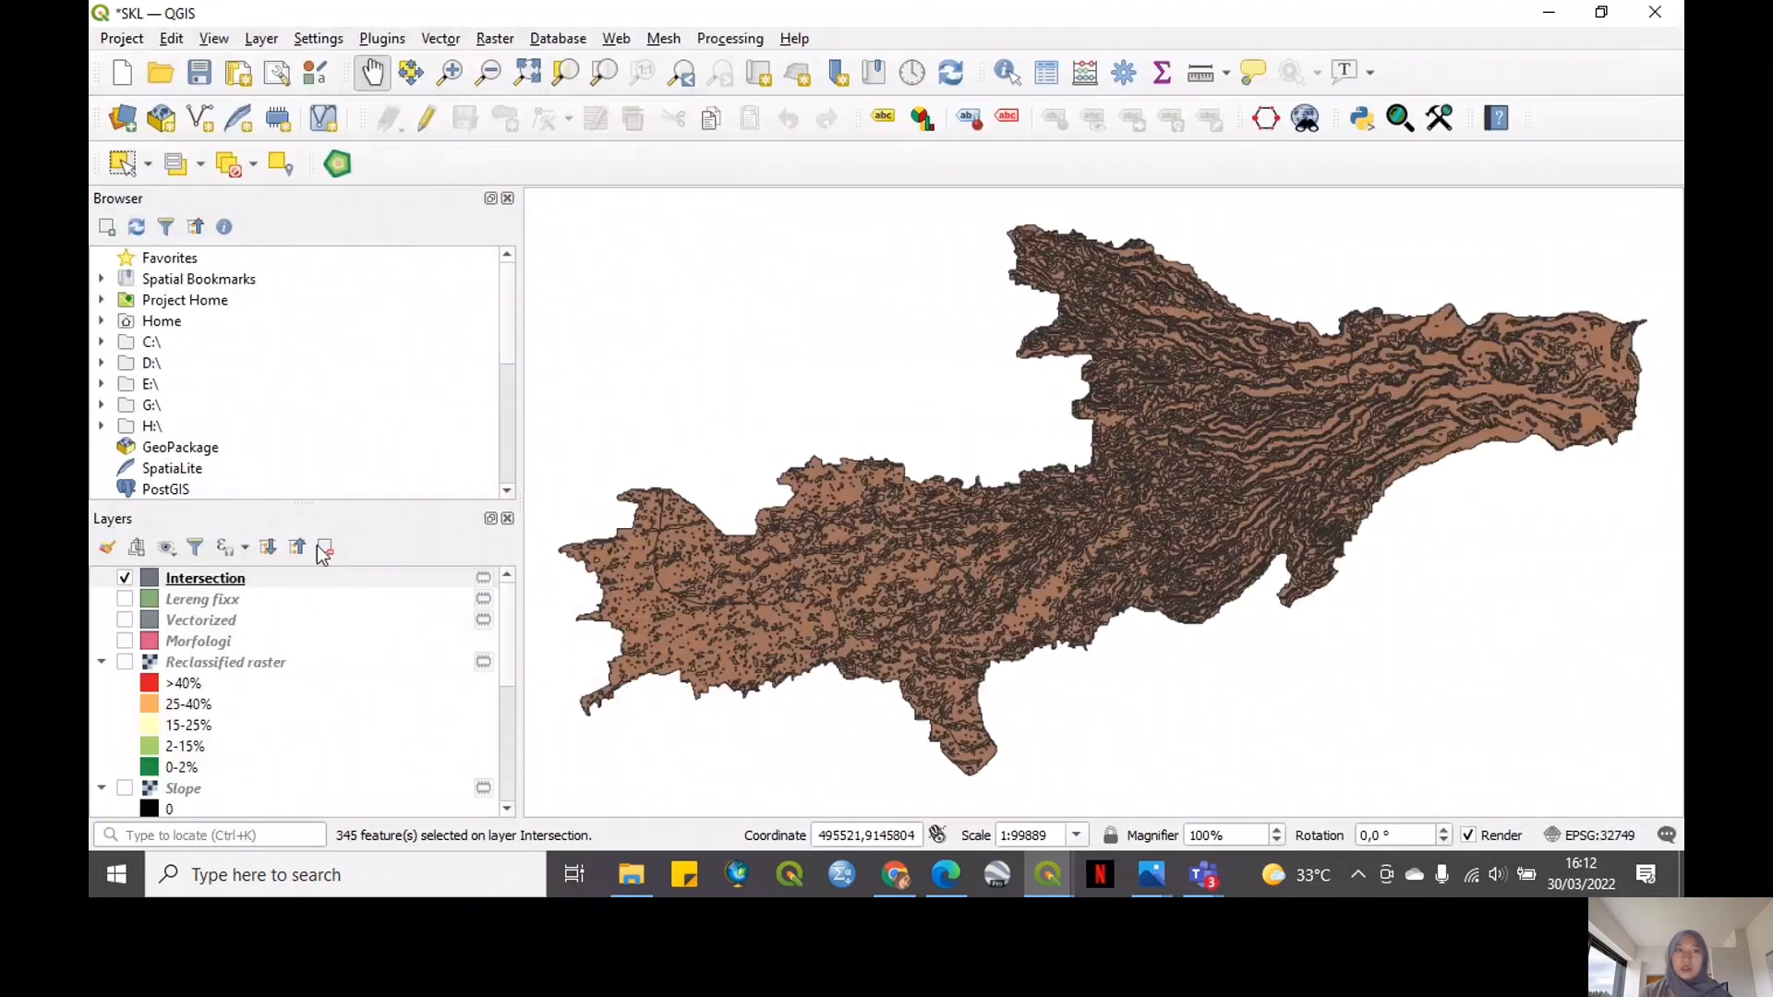
# Dissolve the Intersection layer by the rata-rata and keterangan fields into a temporary layer and hide the Intersection layer
pyautogui.click(440, 37)
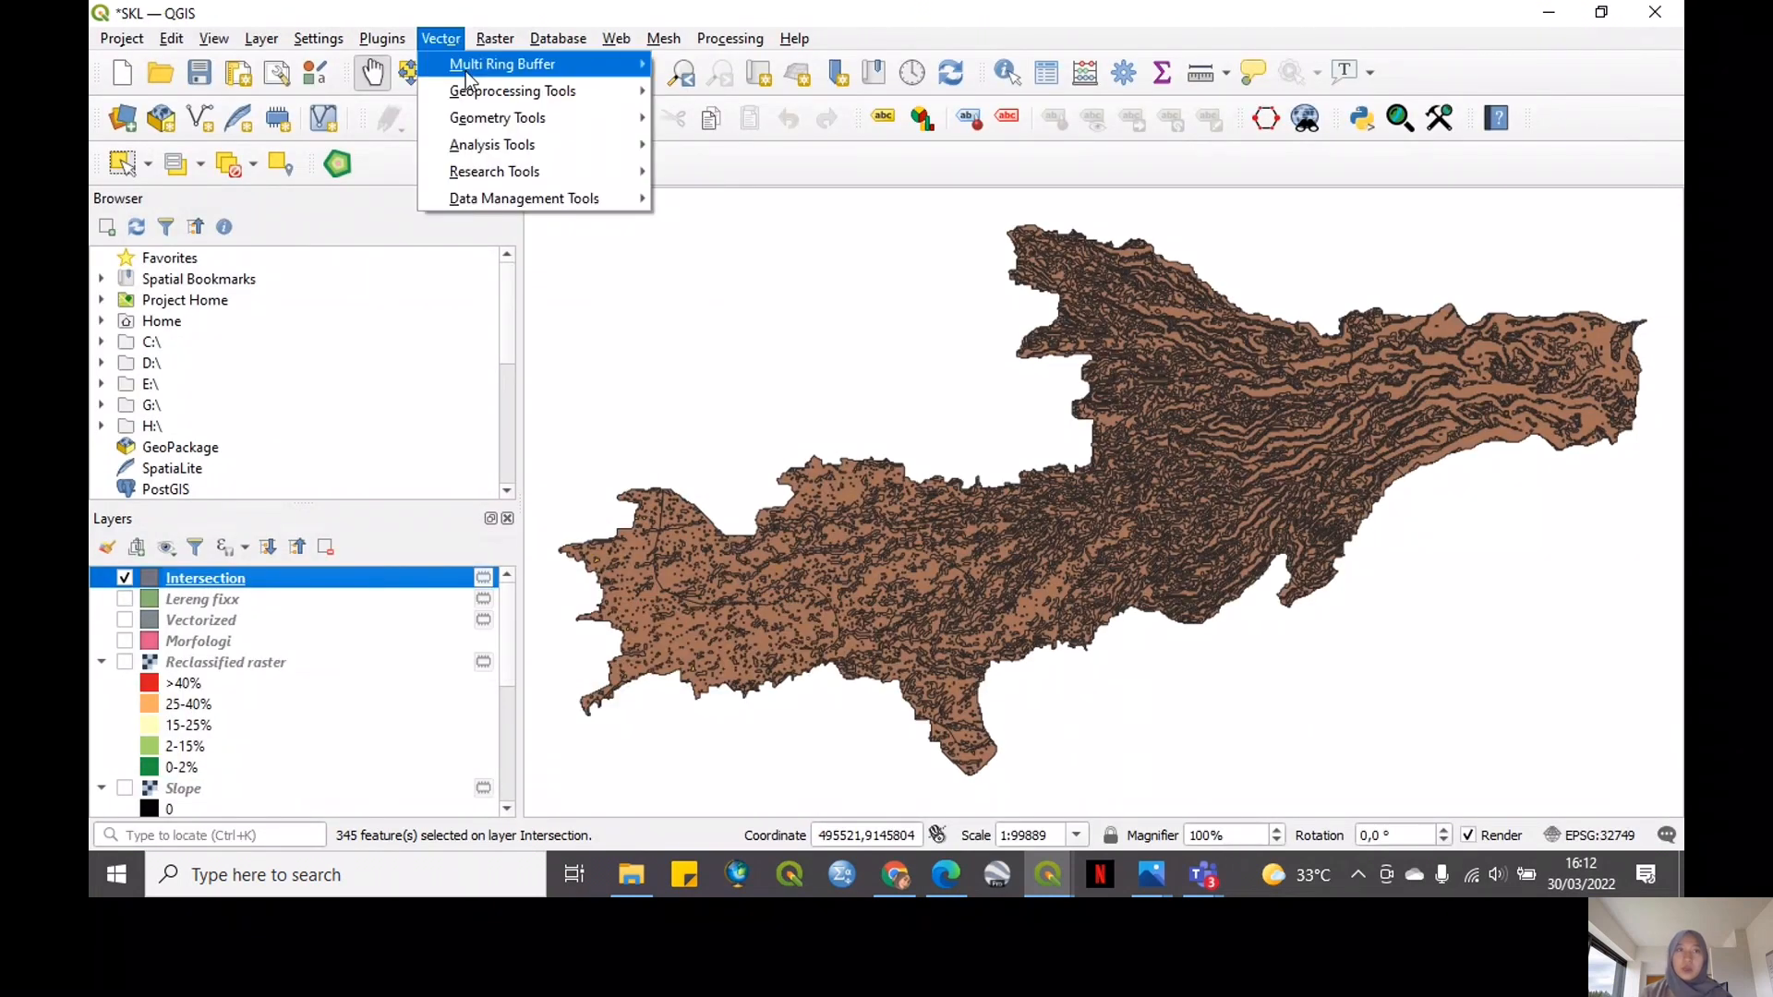
pyautogui.moveTo(499, 91)
pyautogui.click(750, 197)
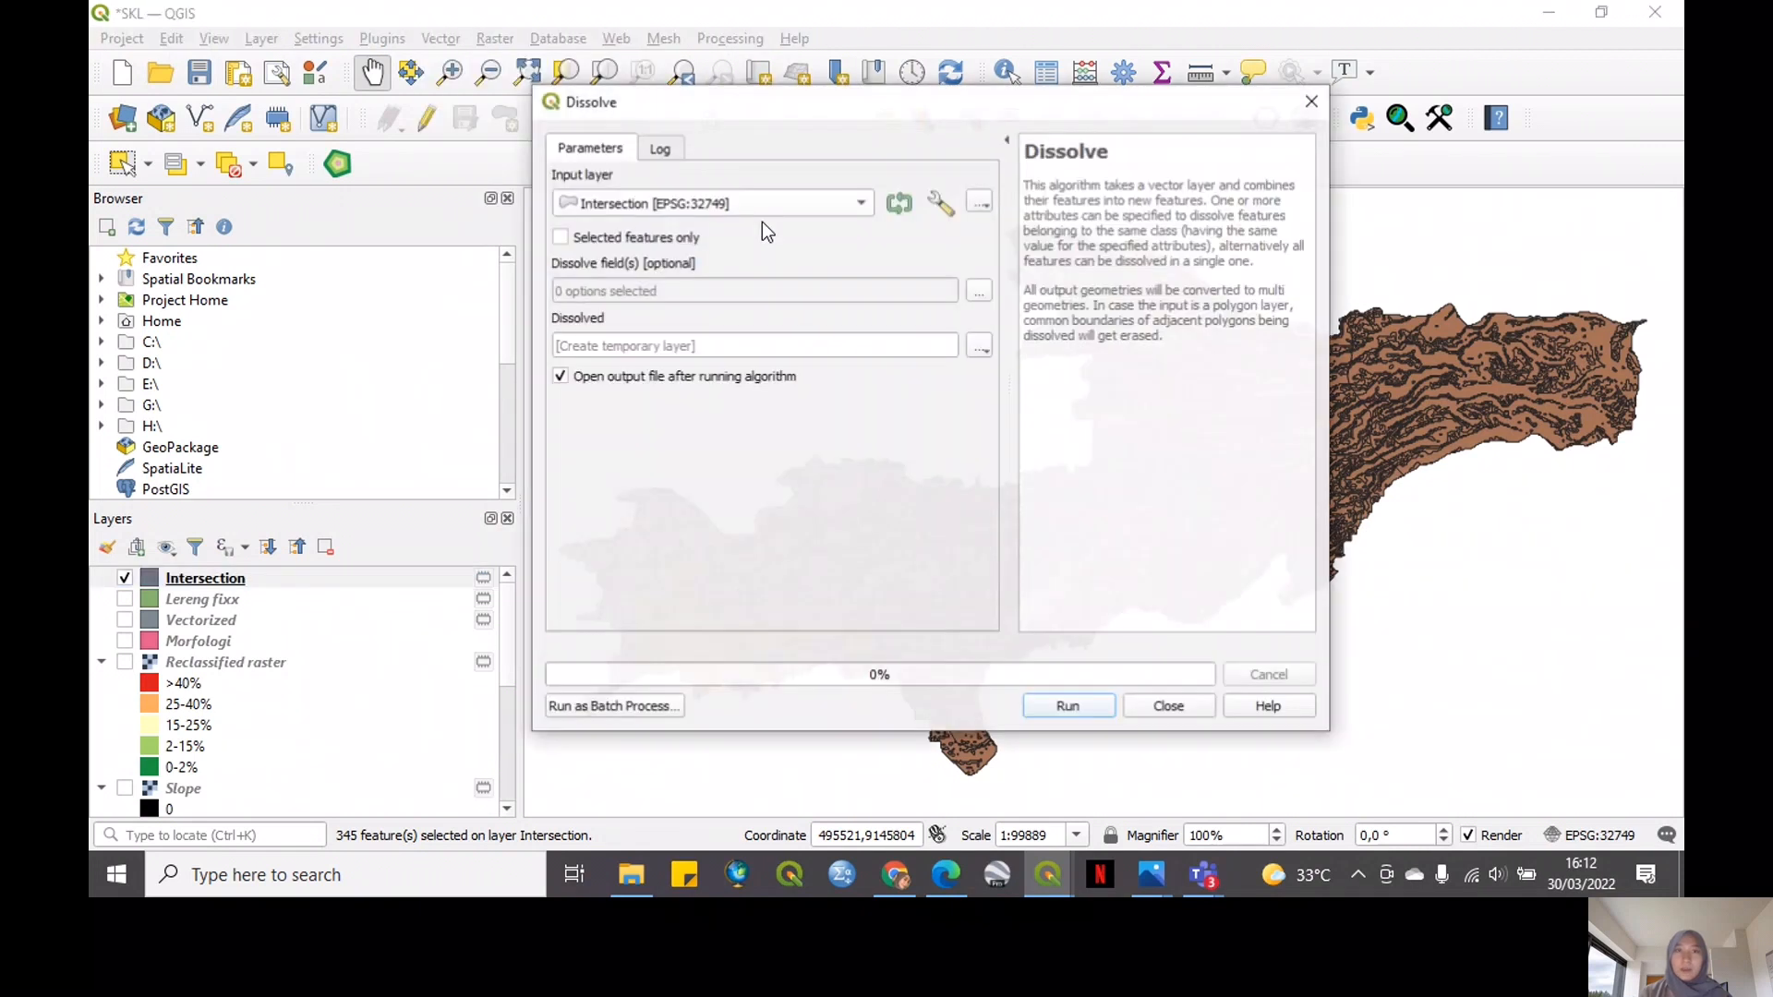
pyautogui.click(978, 290)
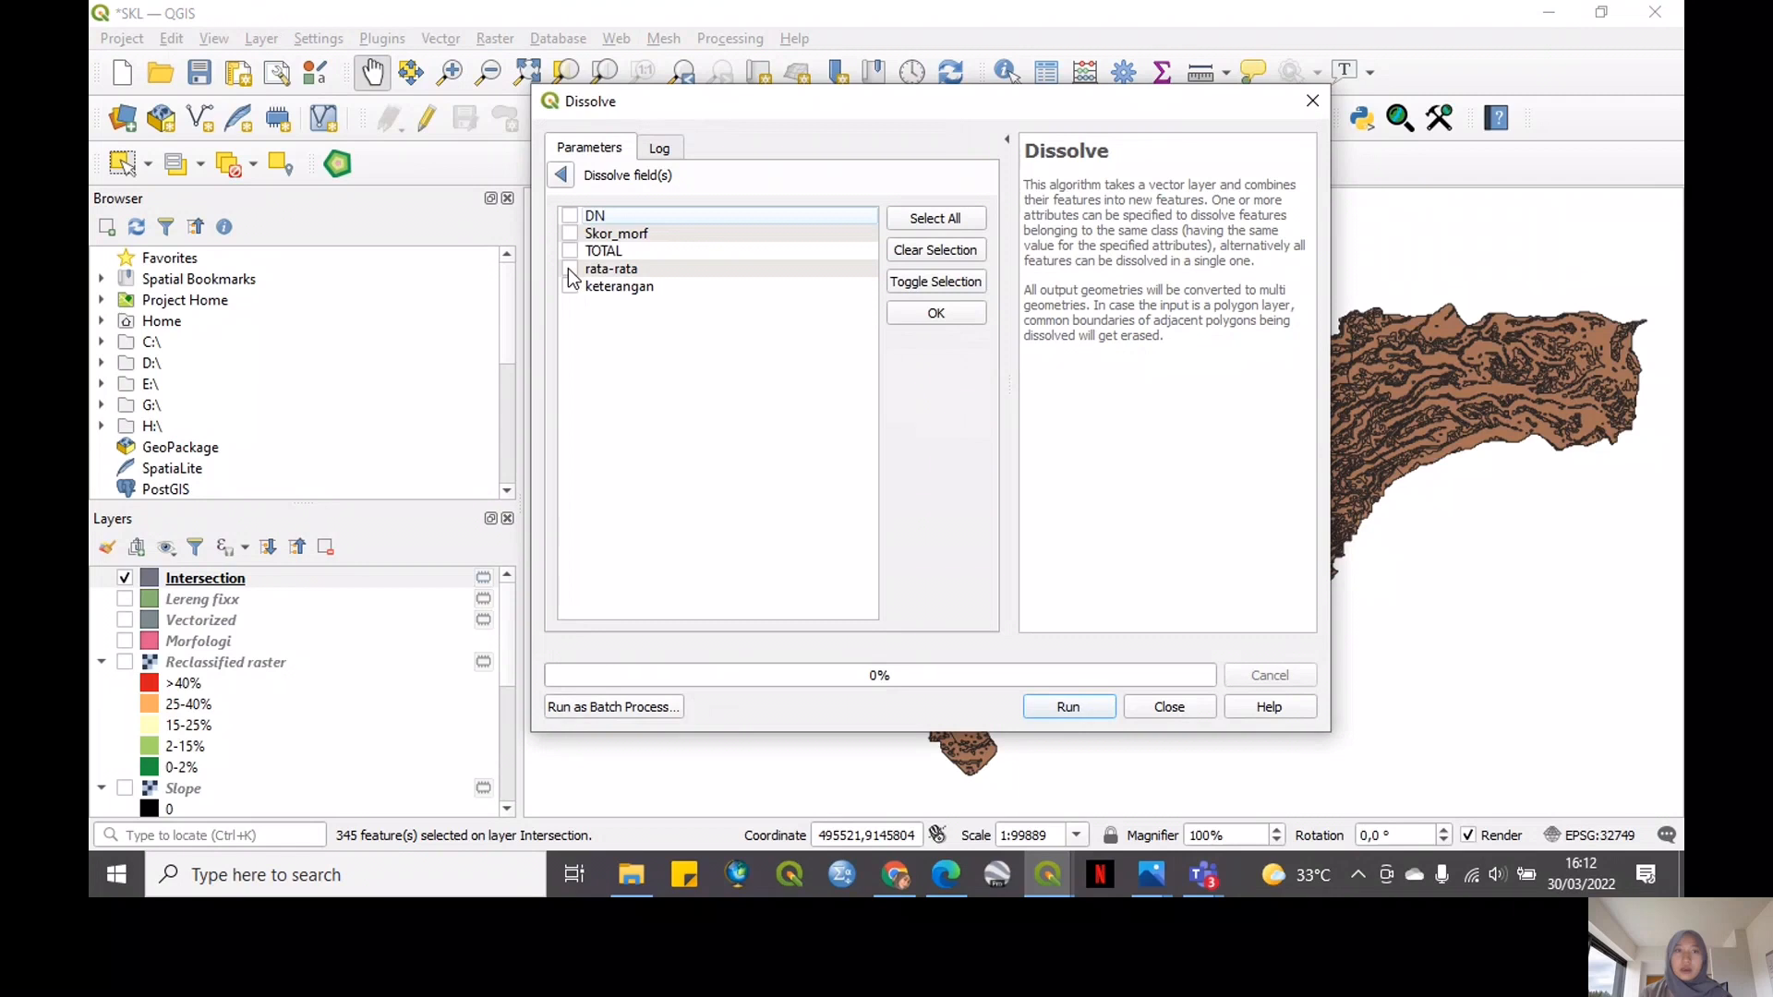
pyautogui.click(569, 287)
pyautogui.click(920, 314)
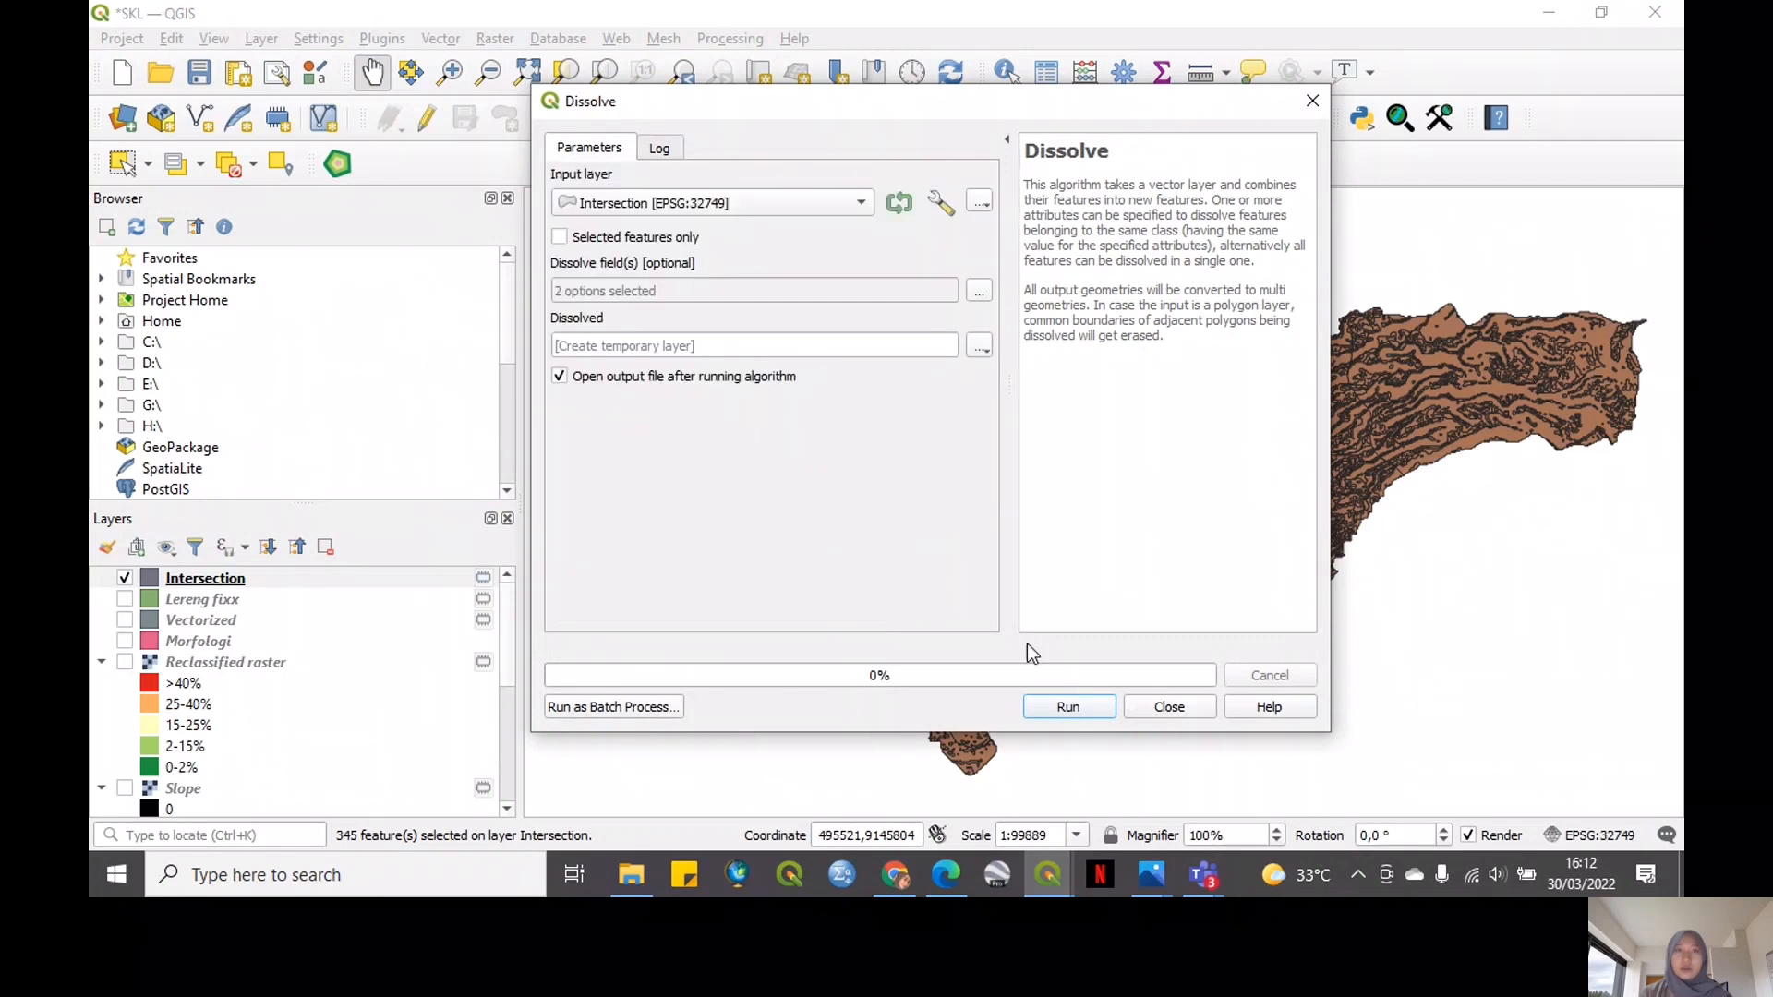
pyautogui.click(1068, 707)
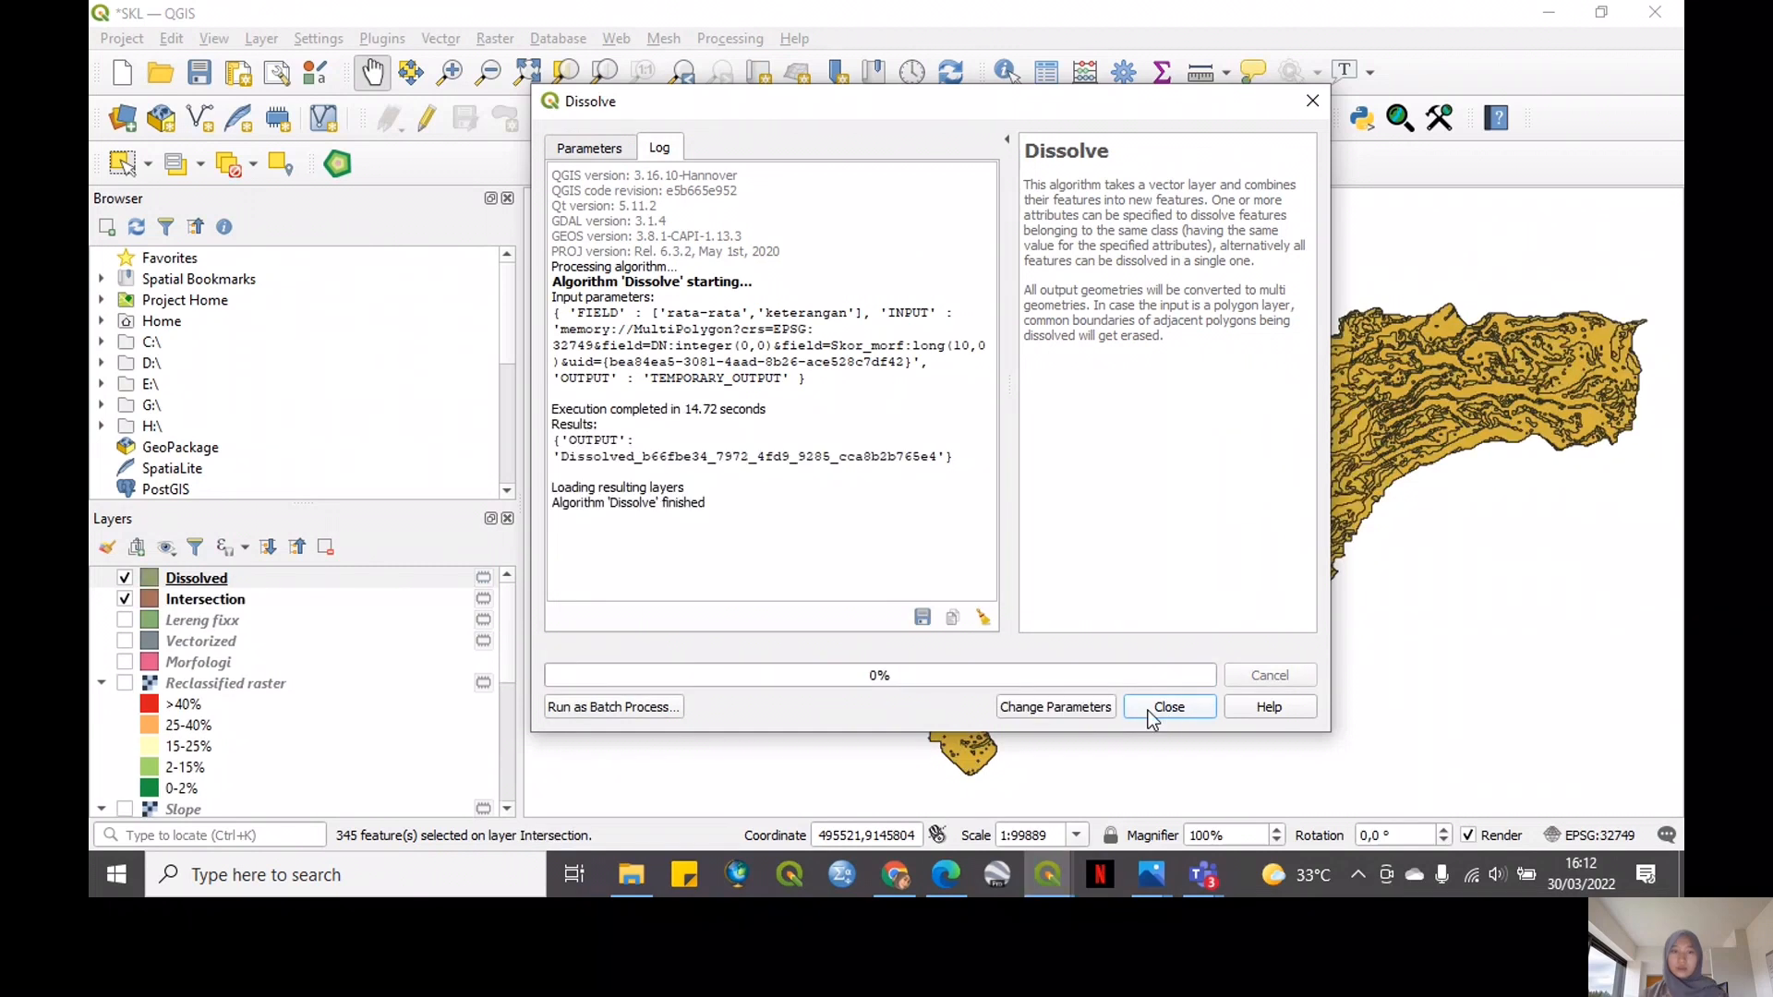
pyautogui.click(1150, 712)
pyautogui.click(124, 598)
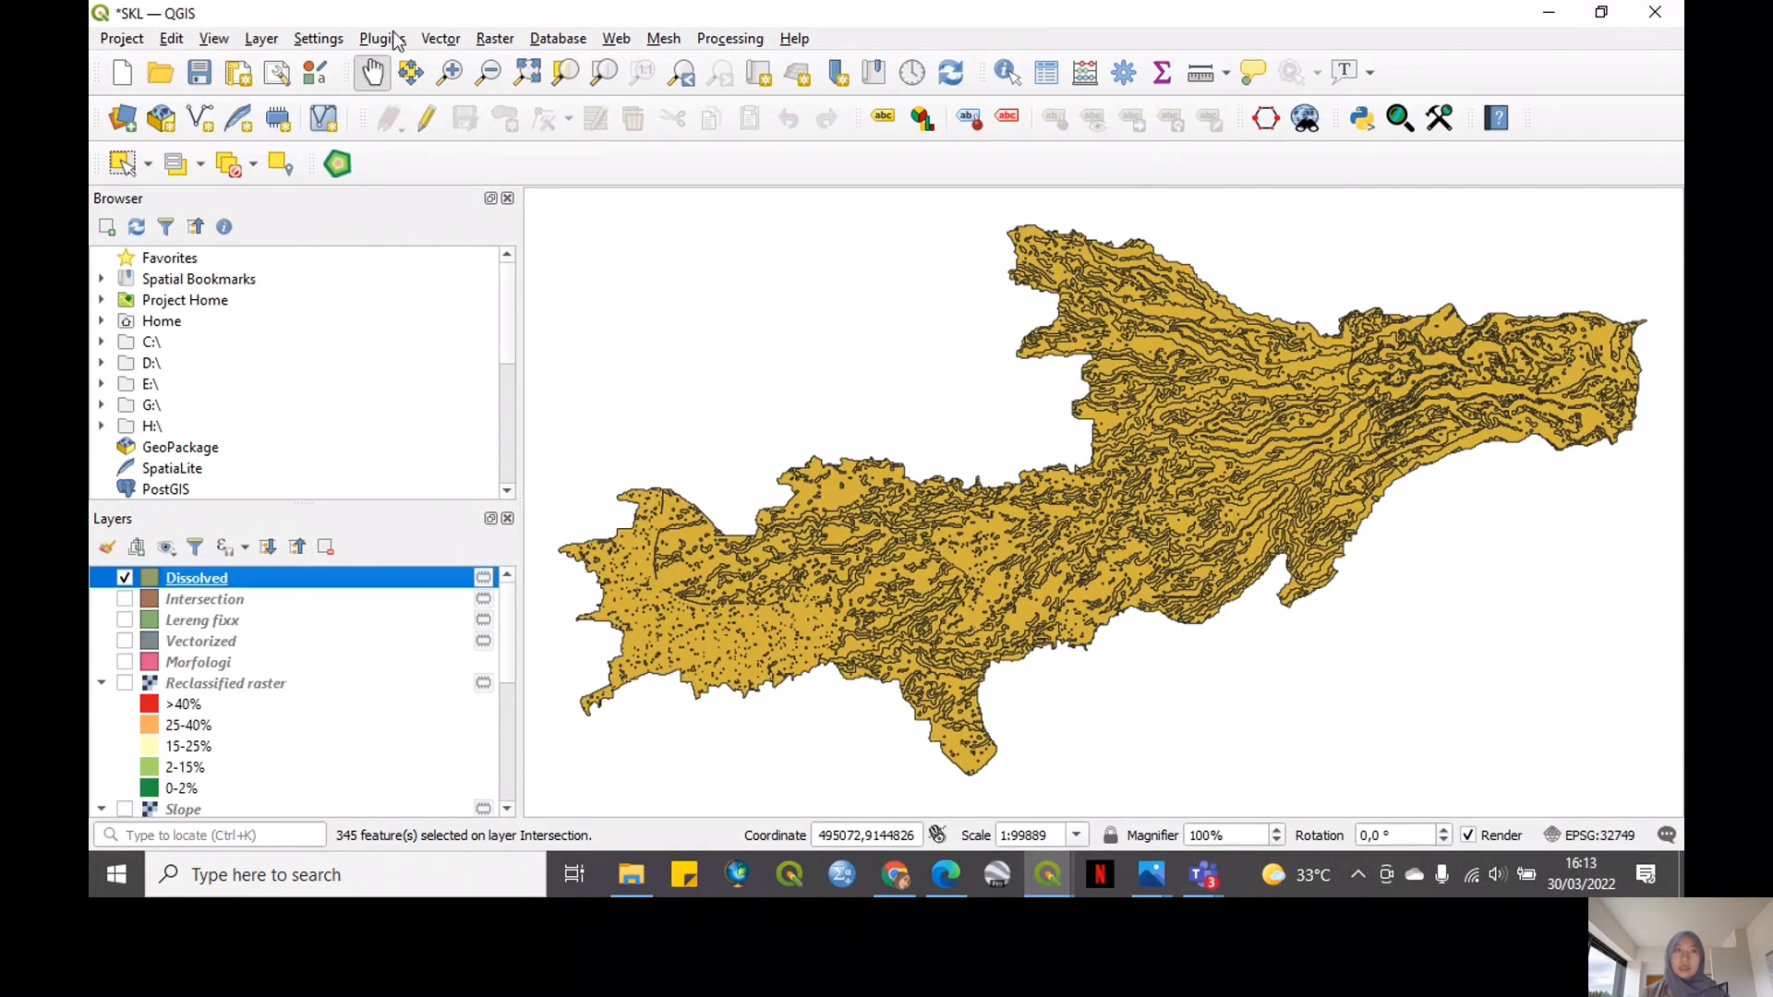
# Intersect the Dissolved layer with the Jatipuro+Jatiyoso overlay into a temporary layer and hide the Dissolved layer
pyautogui.click(452, 42)
pyautogui.moveTo(517, 90)
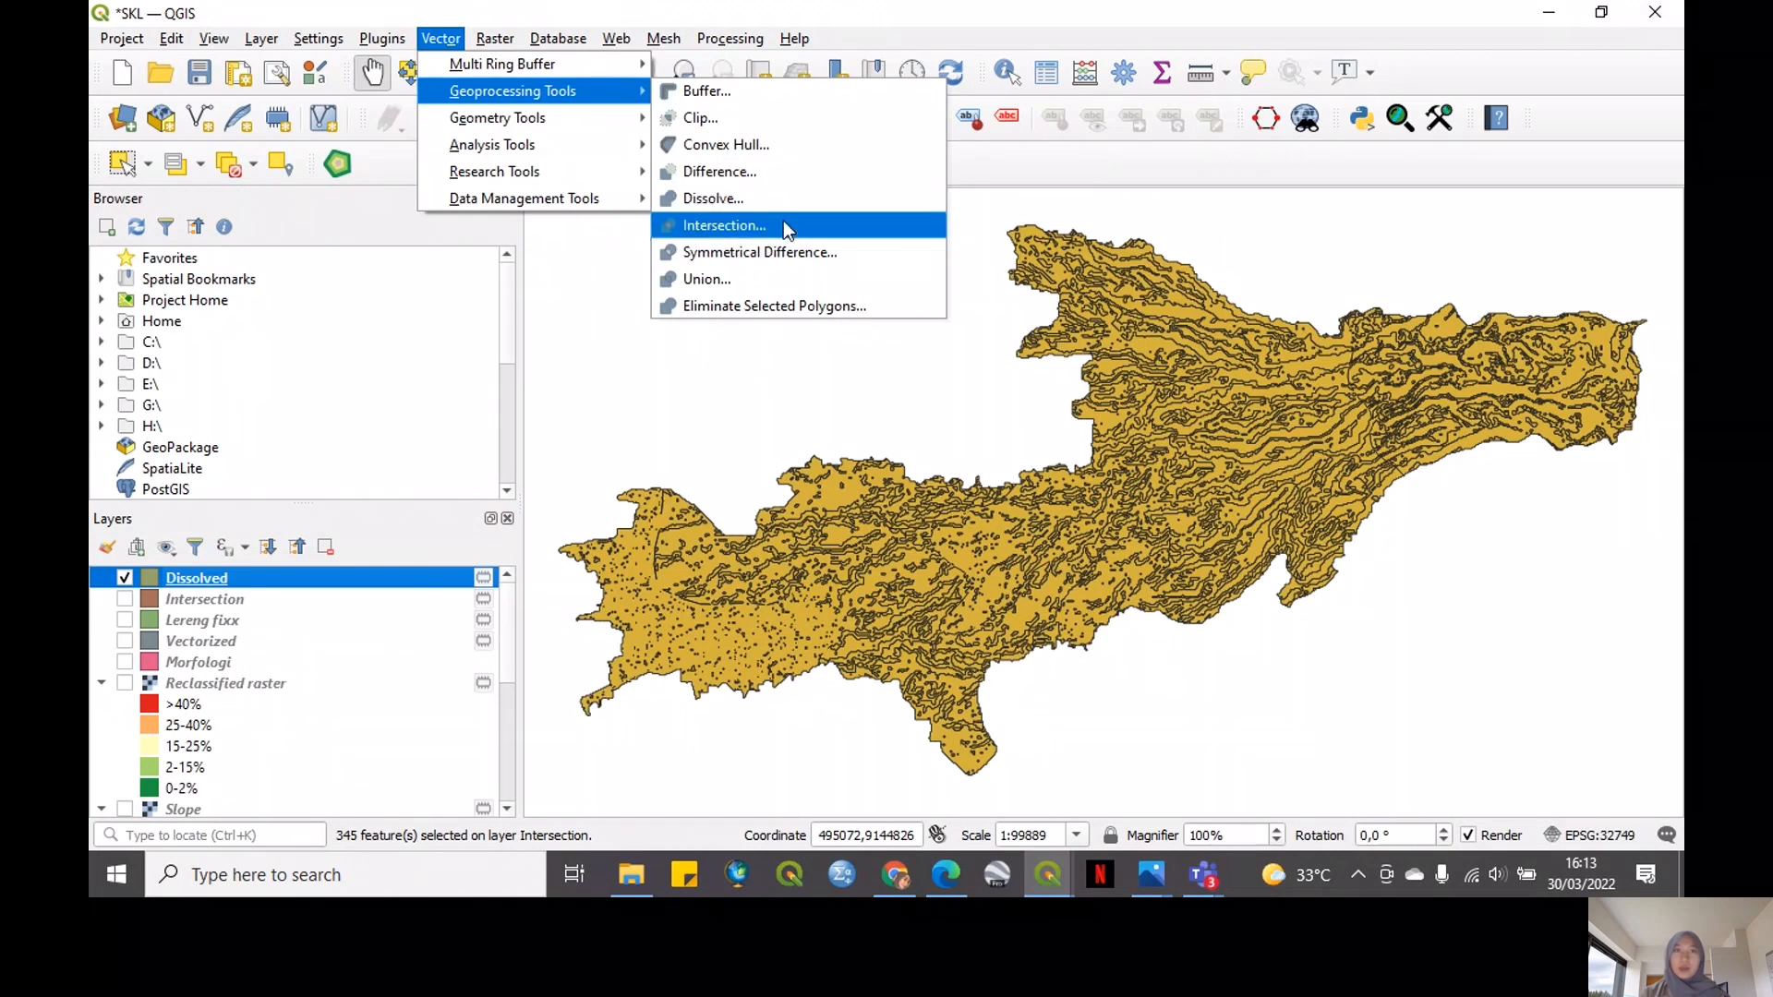
pyautogui.click(783, 225)
pyautogui.click(768, 294)
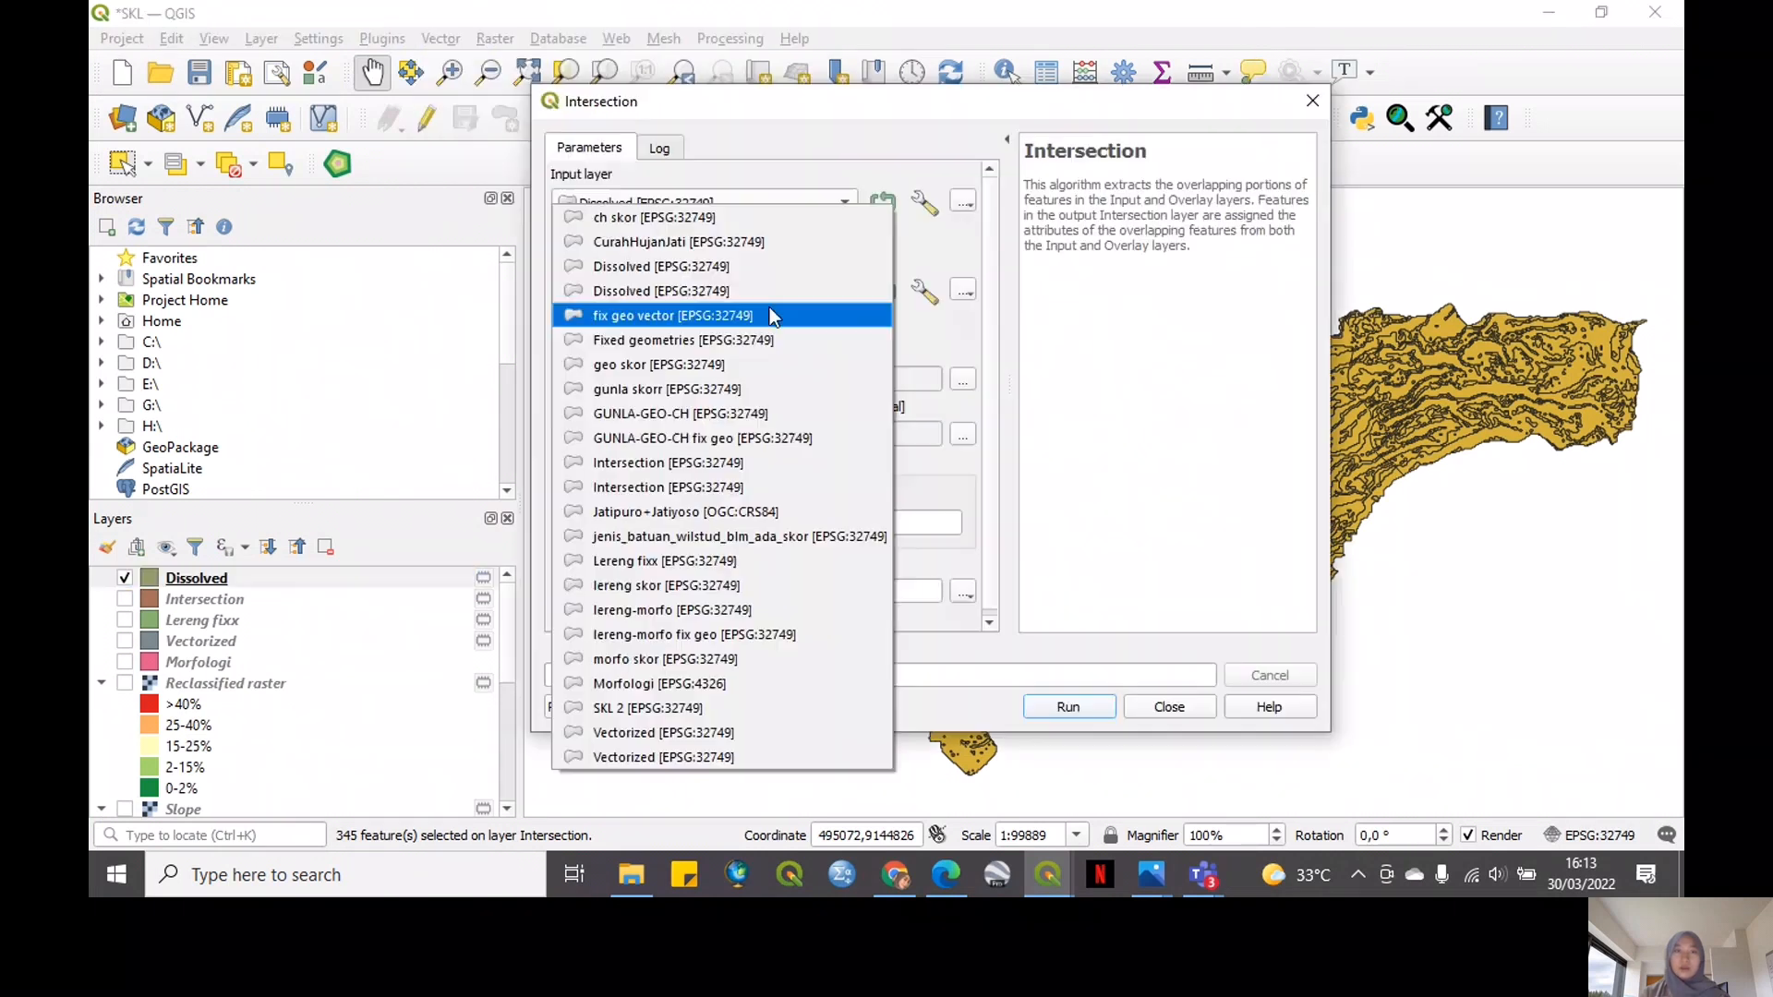
pyautogui.click(706, 457)
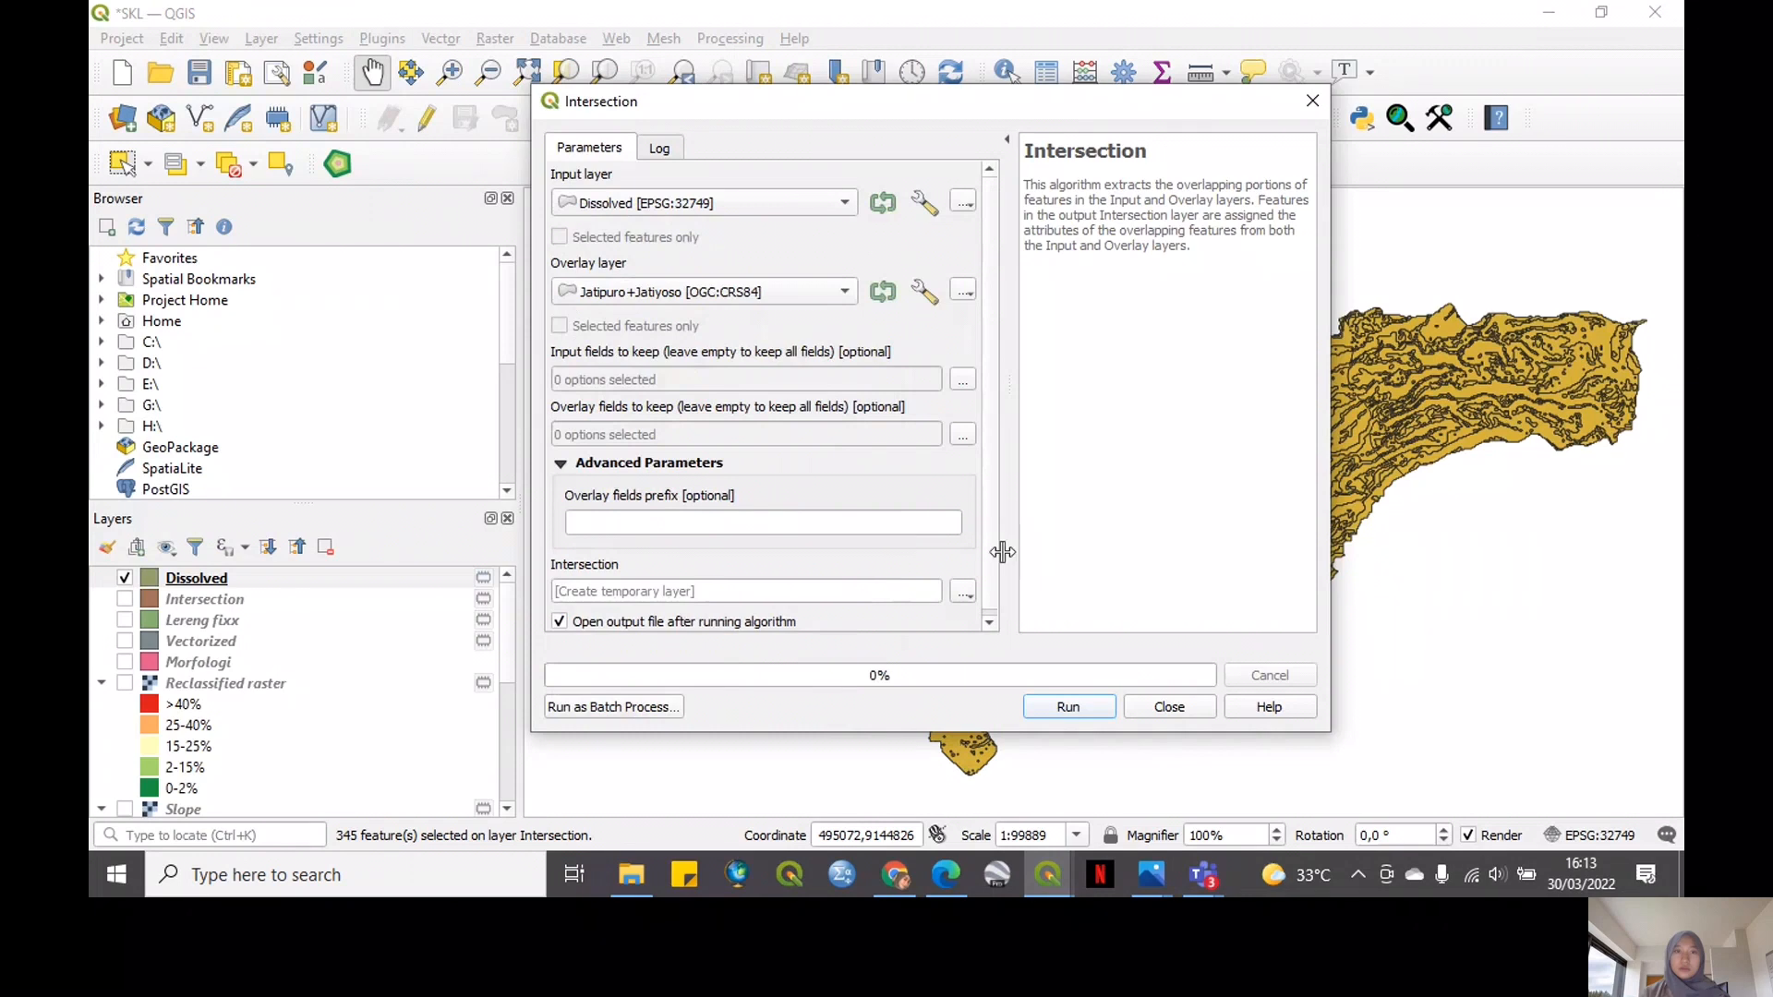
pyautogui.click(1068, 707)
pyautogui.click(1167, 708)
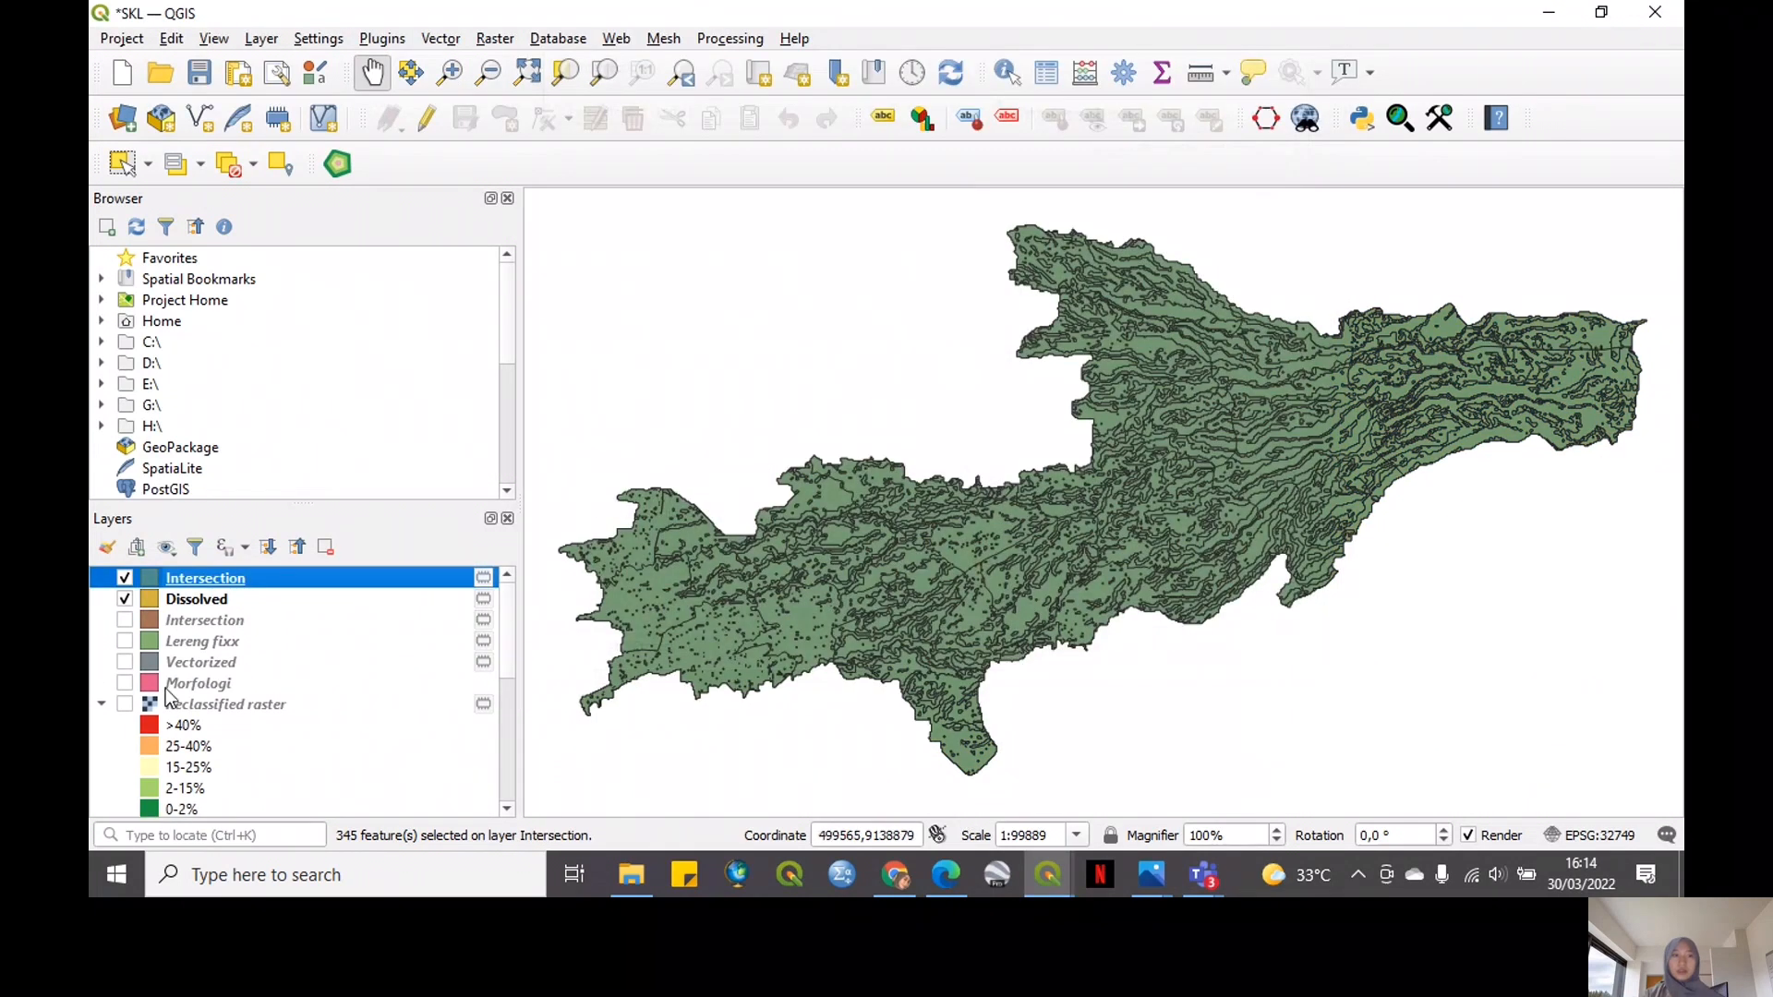
pyautogui.click(124, 599)
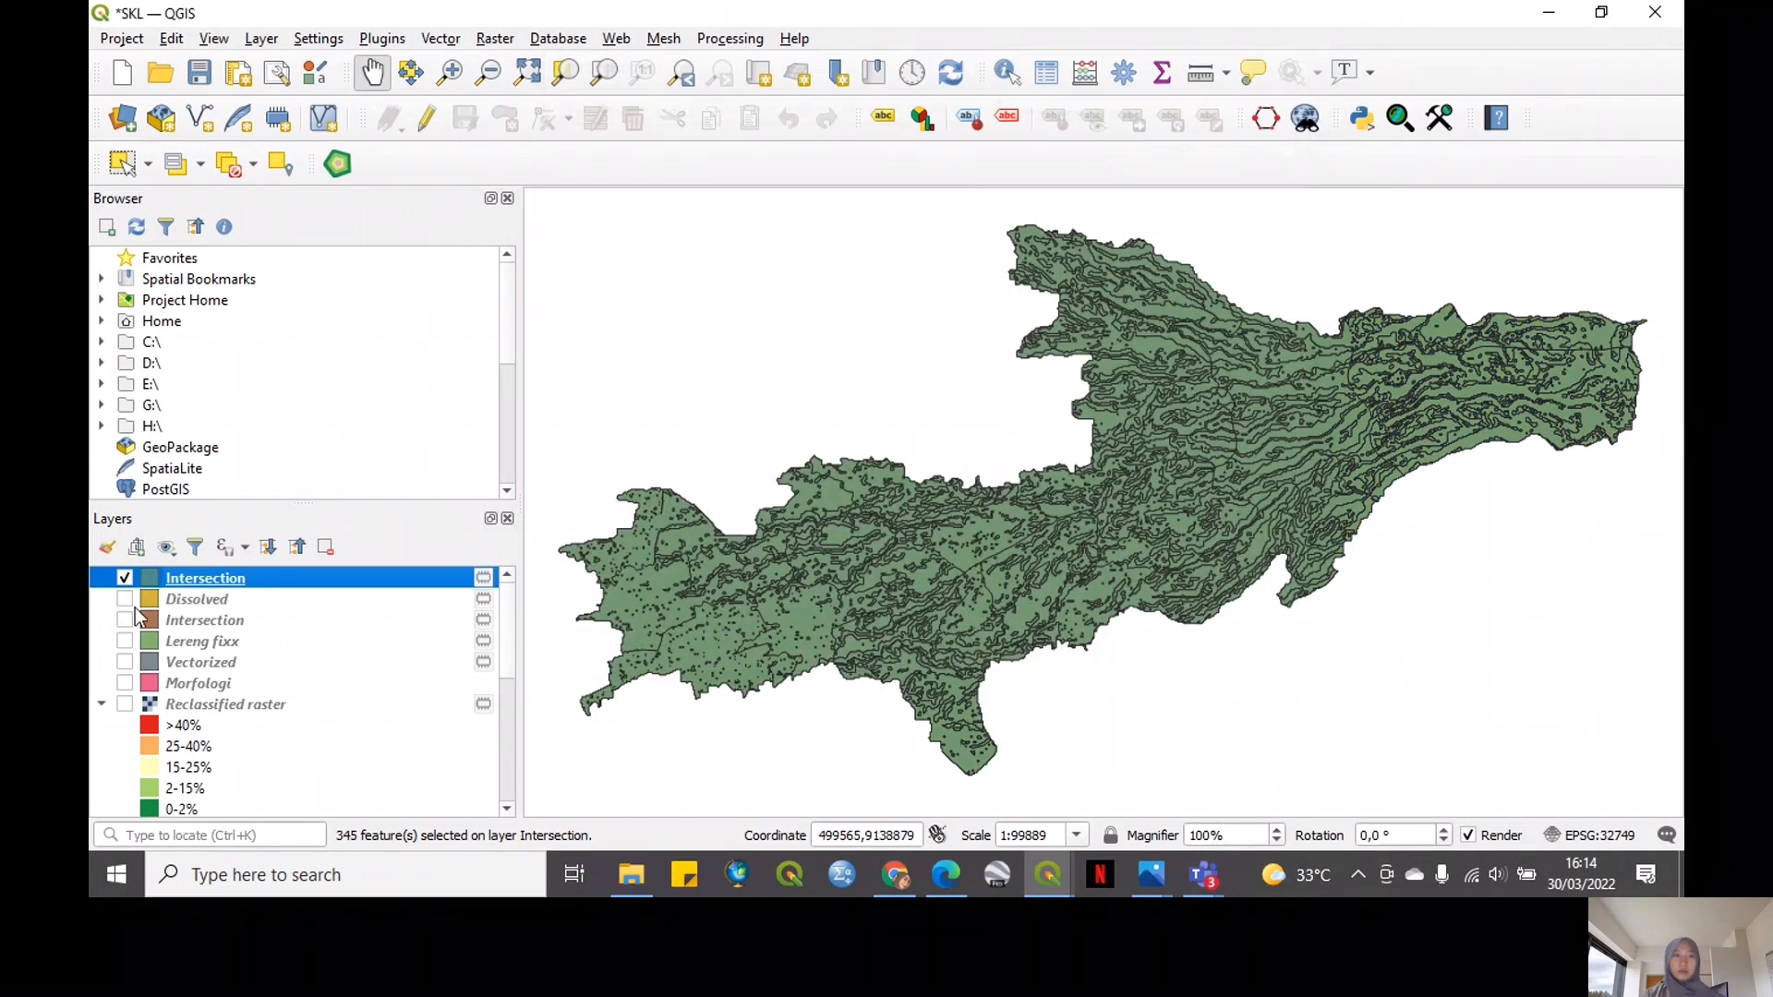
# Start editing the new Intersection layer's attribute table and add a decimal number field named luas with length 10 and precision 3
pyautogui.click(1046, 72)
pyautogui.click(108, 47)
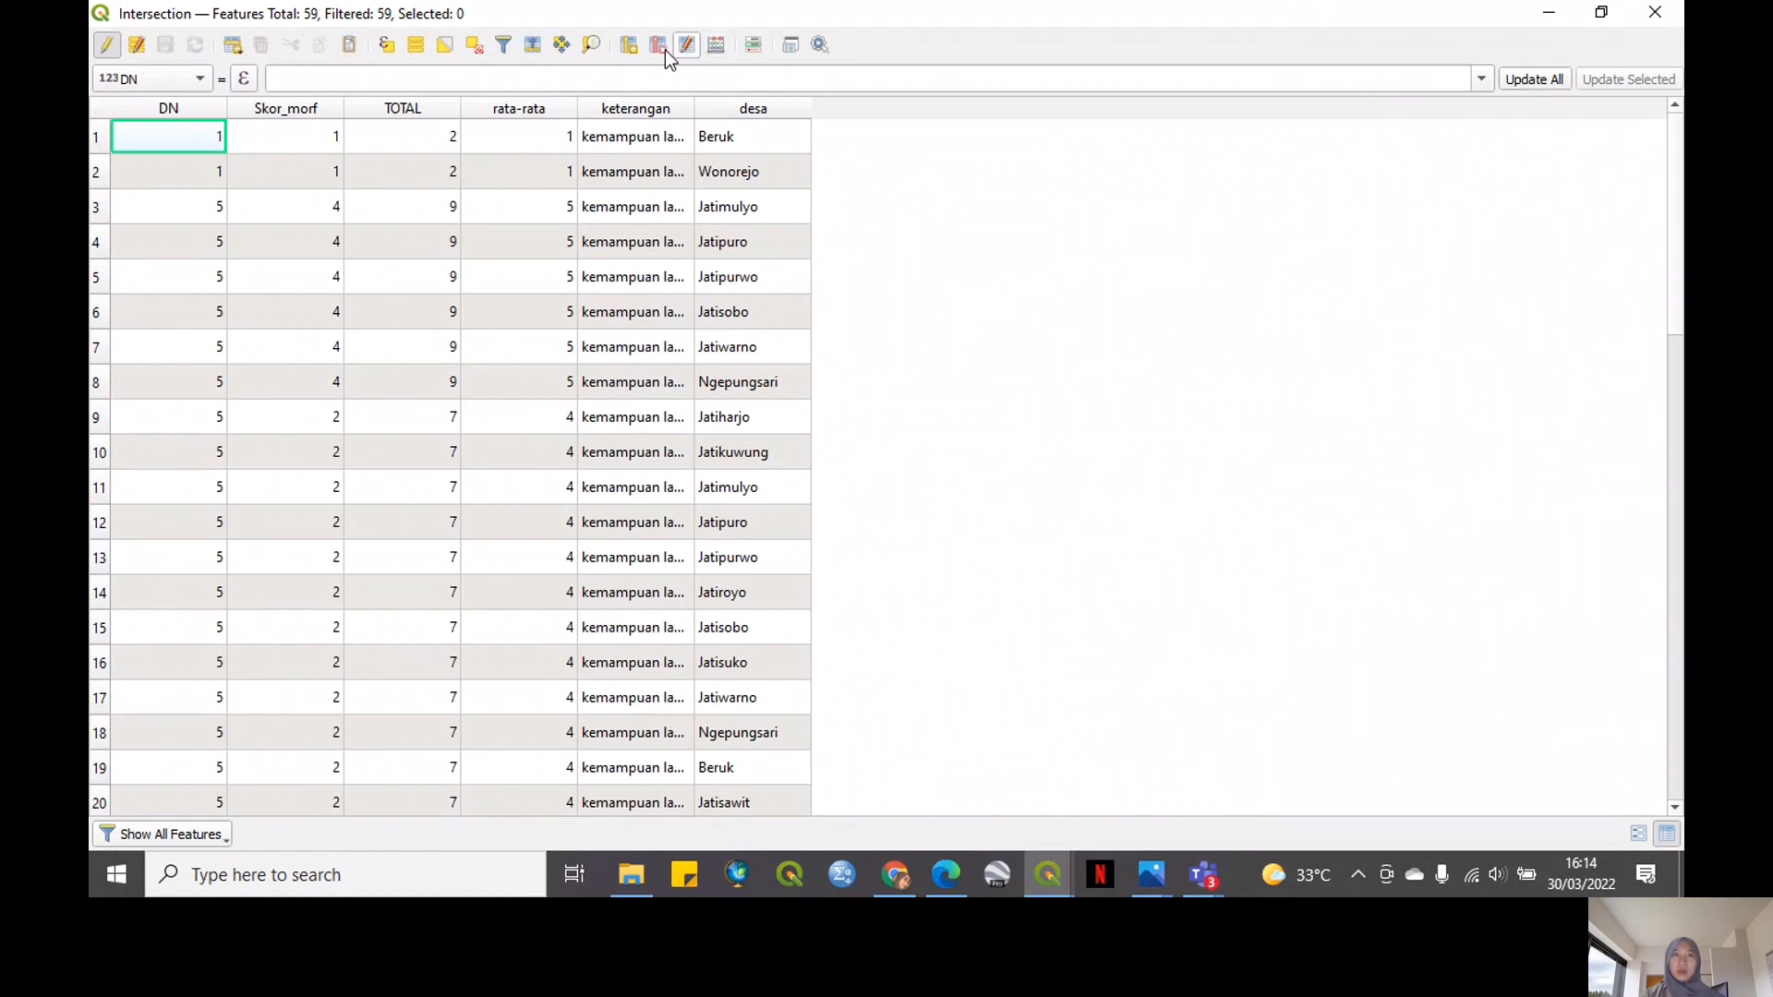
pyautogui.click(628, 45)
pyautogui.write('luas')
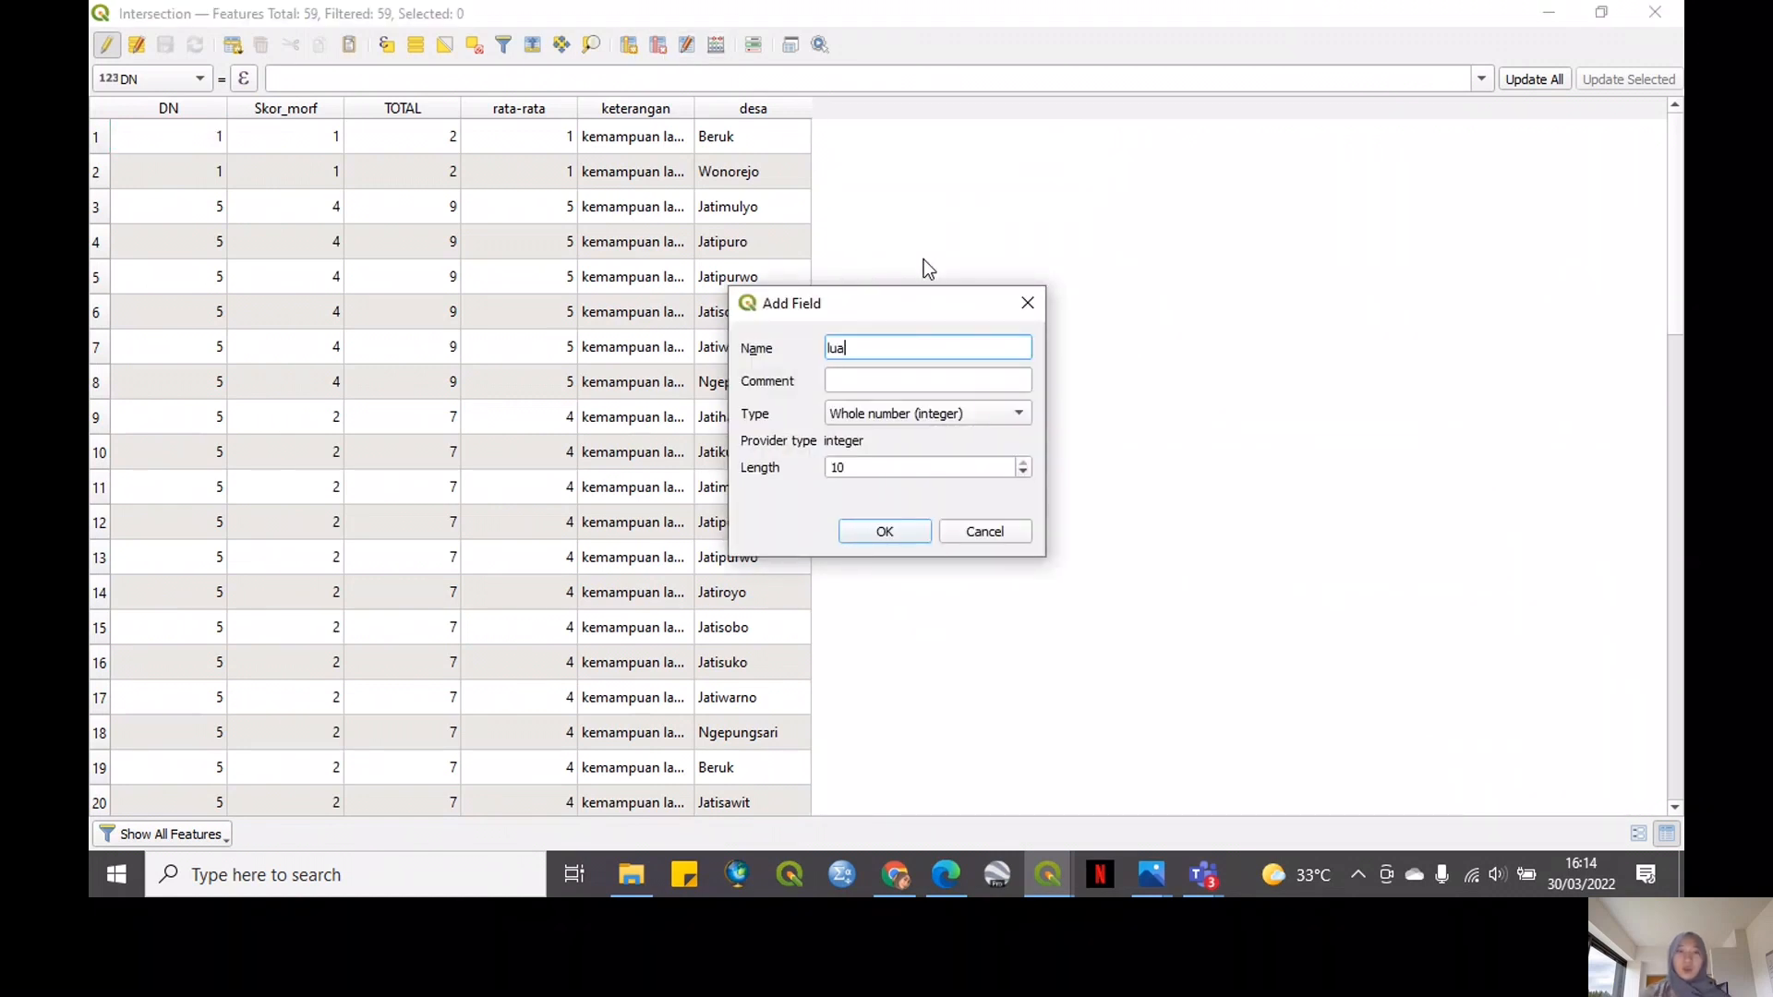
pyautogui.click(949, 413)
pyautogui.click(953, 438)
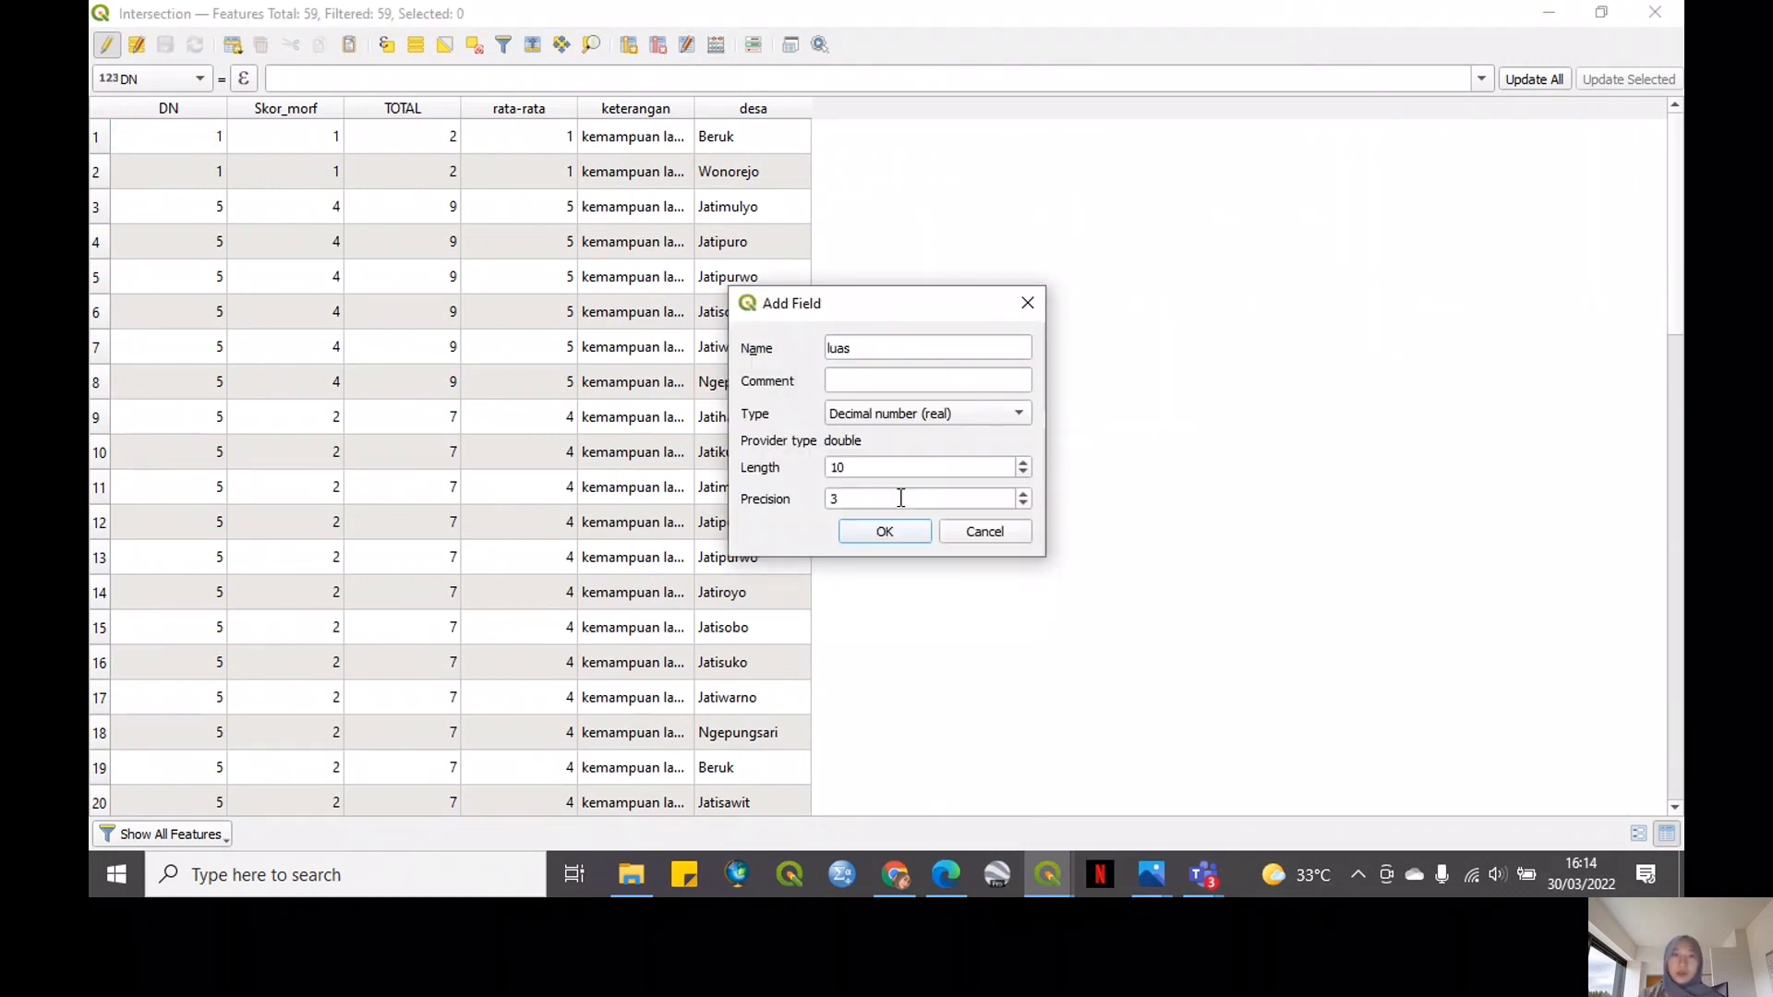
pyautogui.click(890, 528)
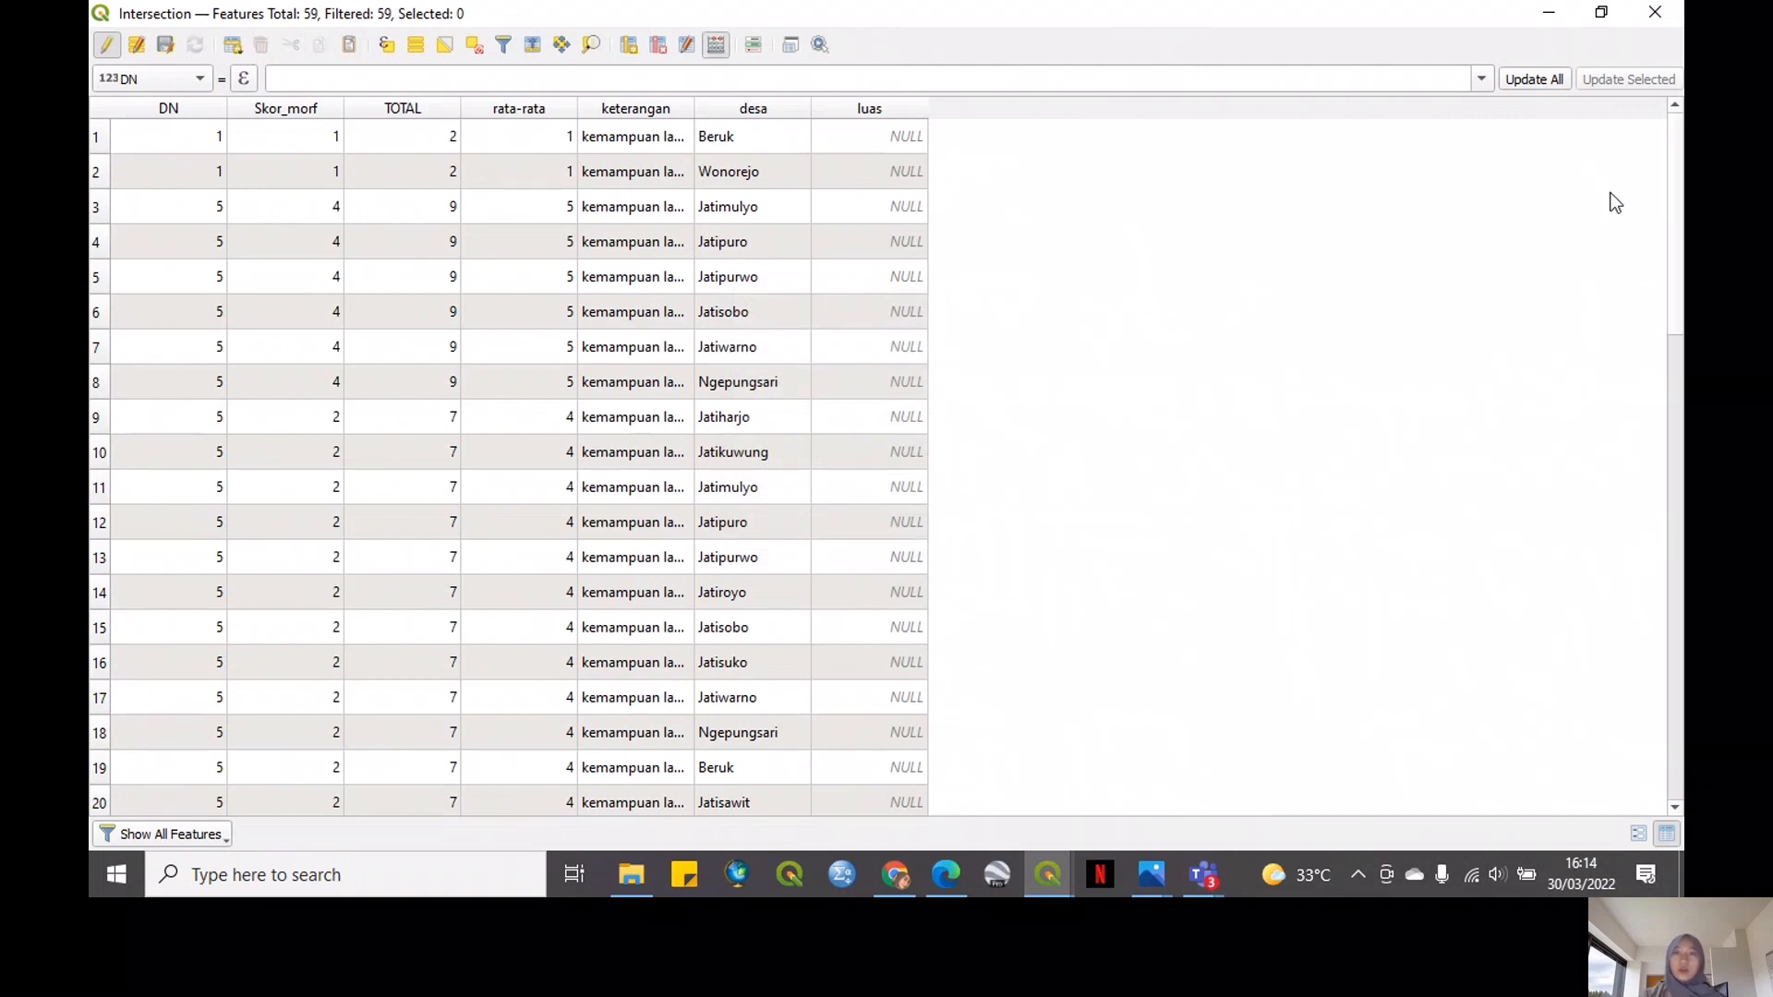
# Update the existing luas field with the expression $area / 10000 in the field calculator and sort the table by desa
pyautogui.click(1265, 101)
pyautogui.click(1254, 174)
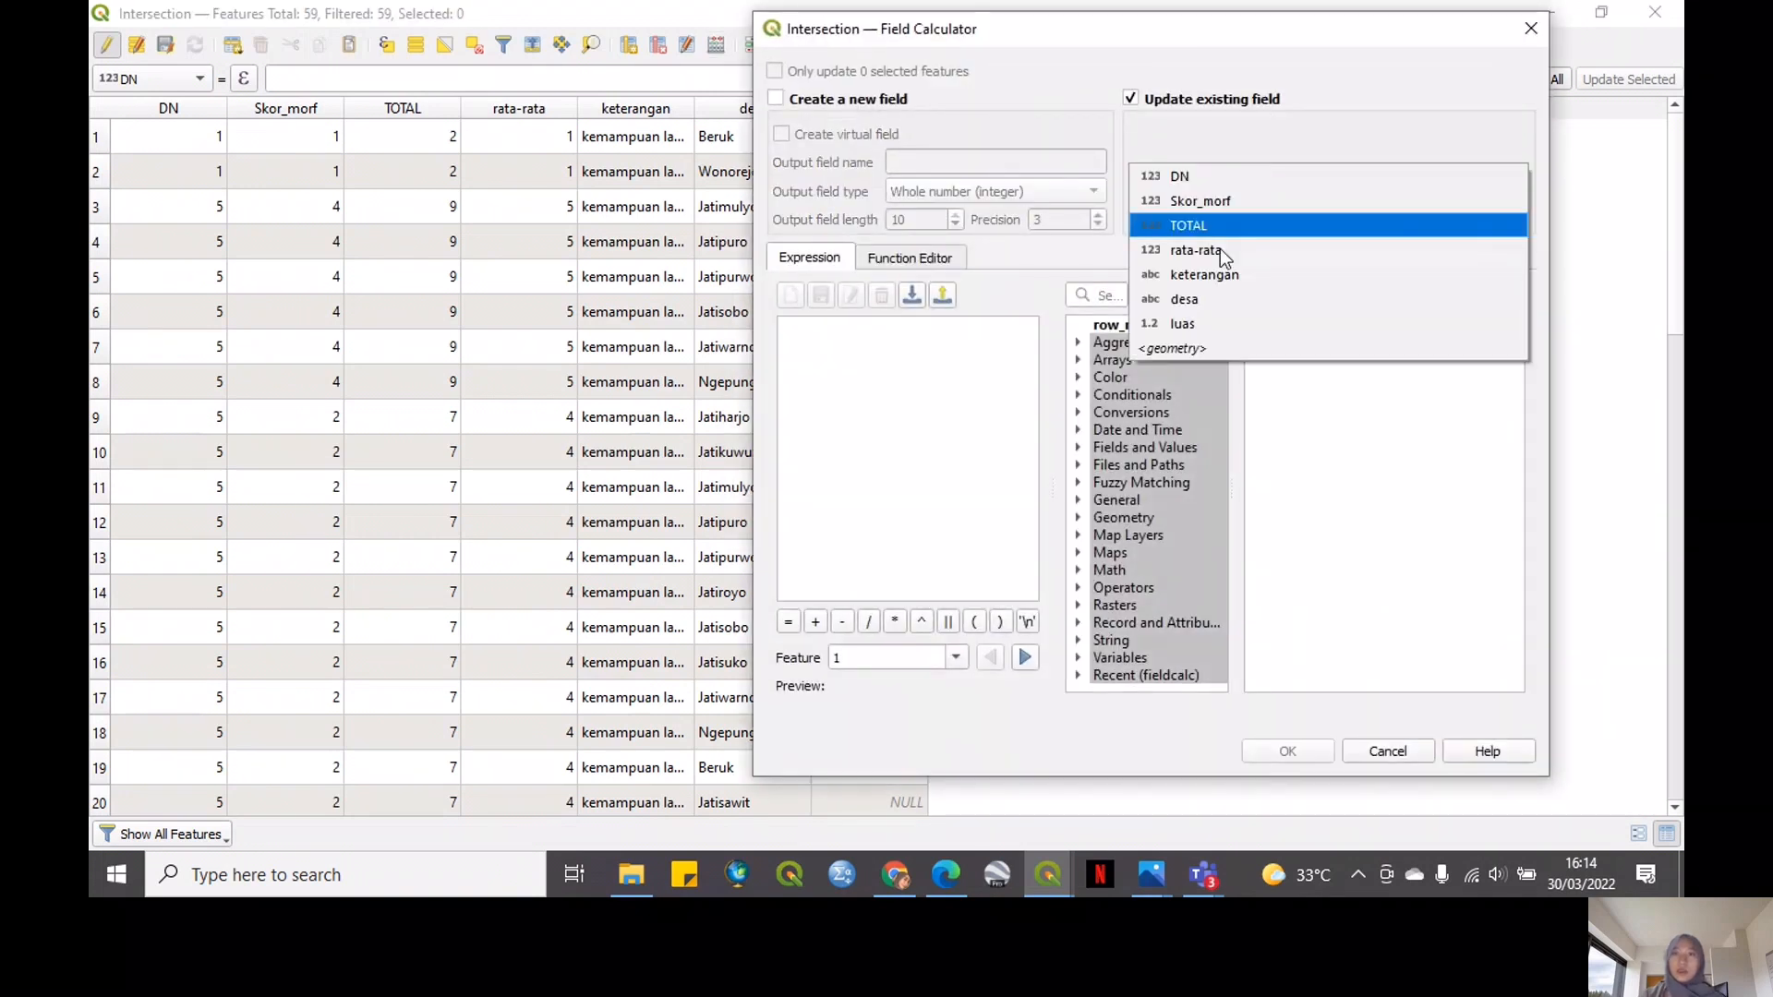
pyautogui.click(1211, 324)
pyautogui.click(1086, 519)
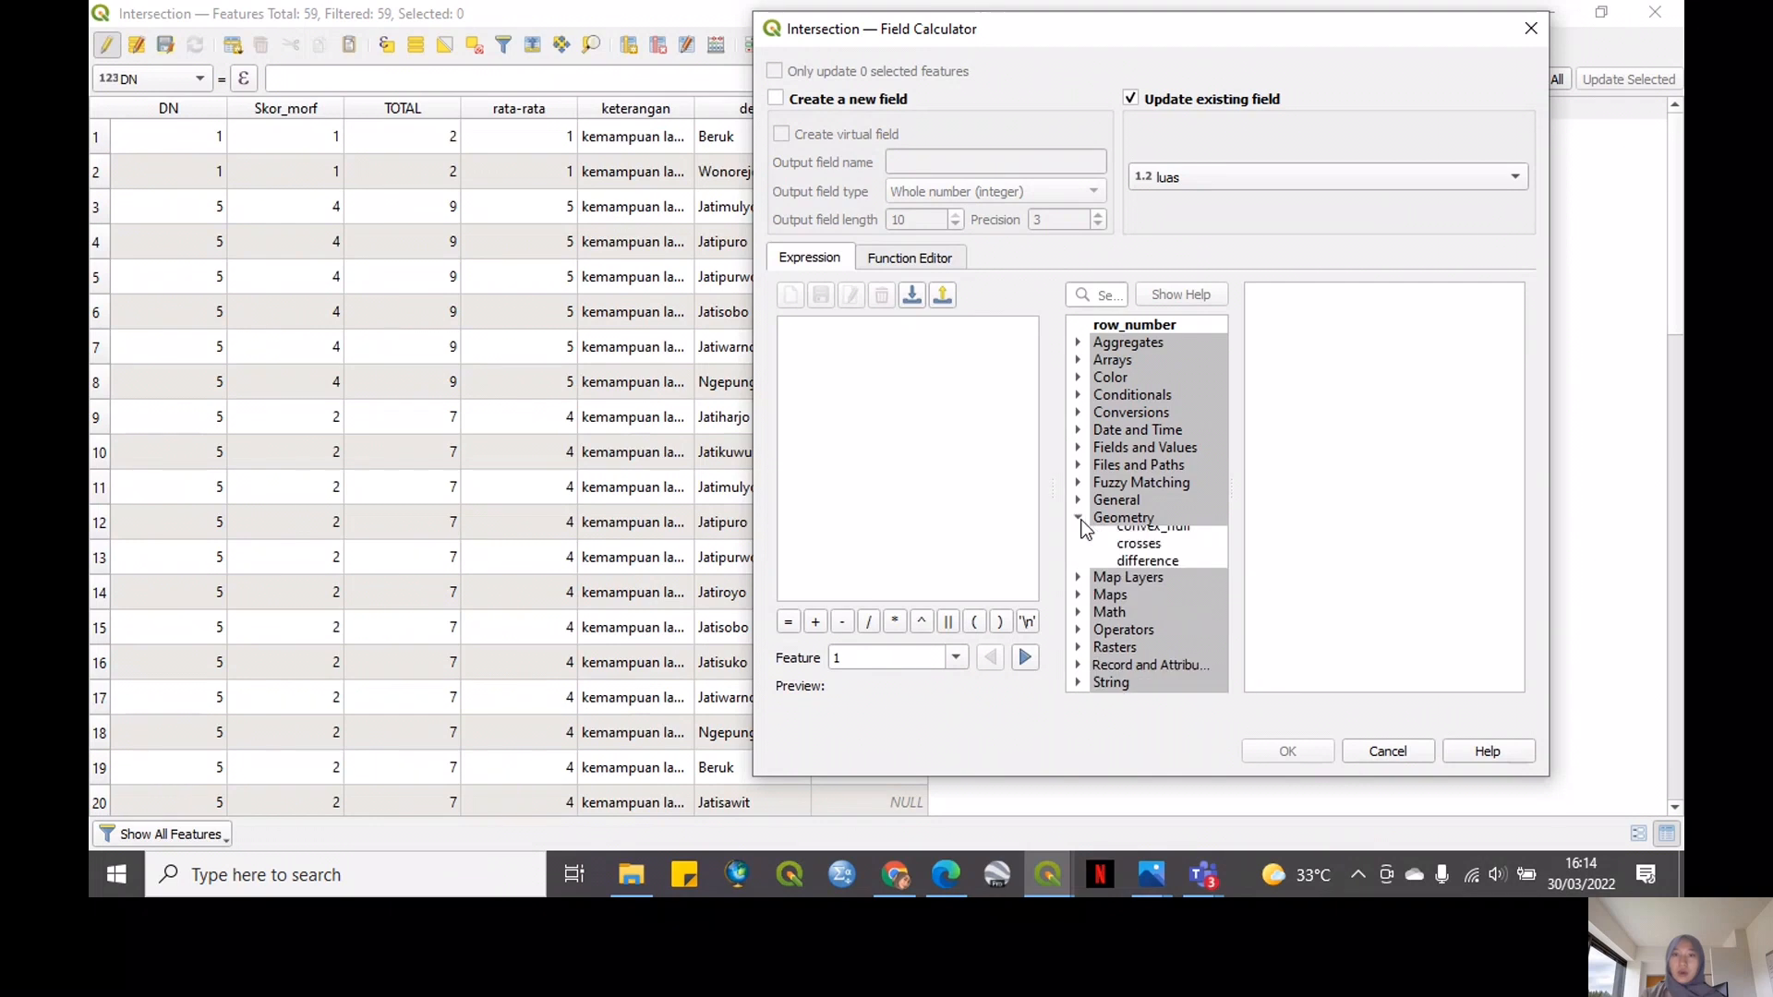
pyautogui.doubleClick(1148, 552)
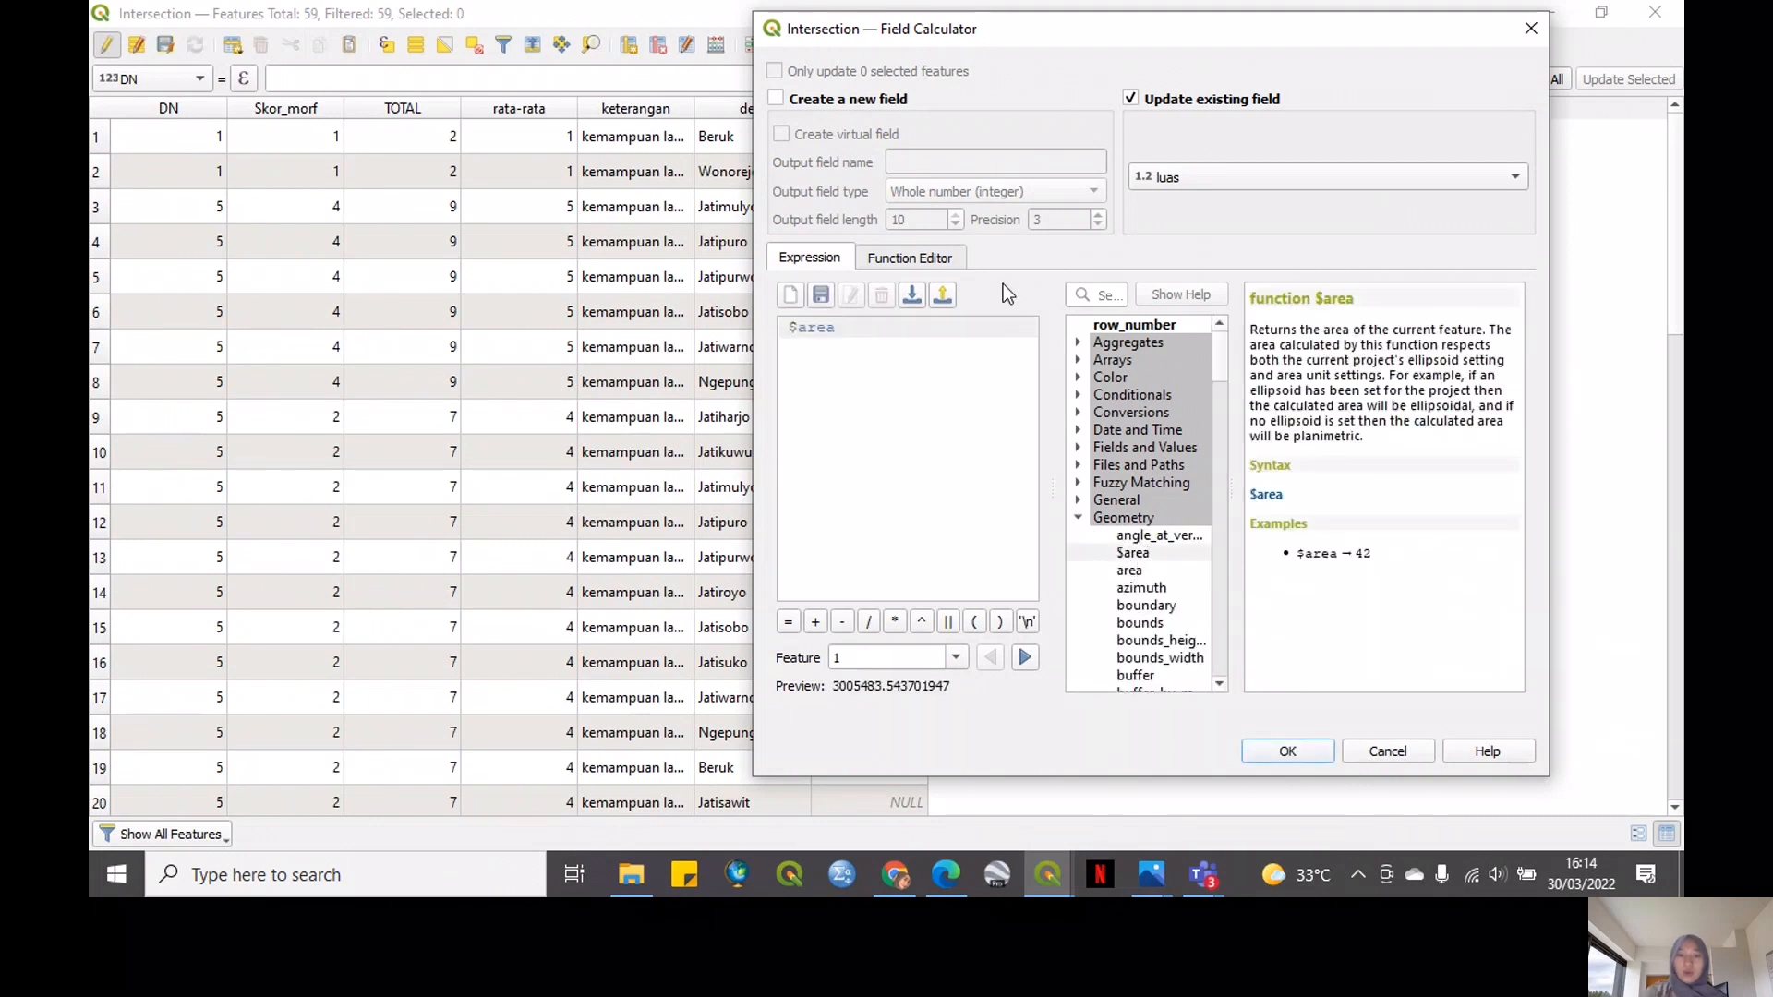
pyautogui.write('/ 10000')
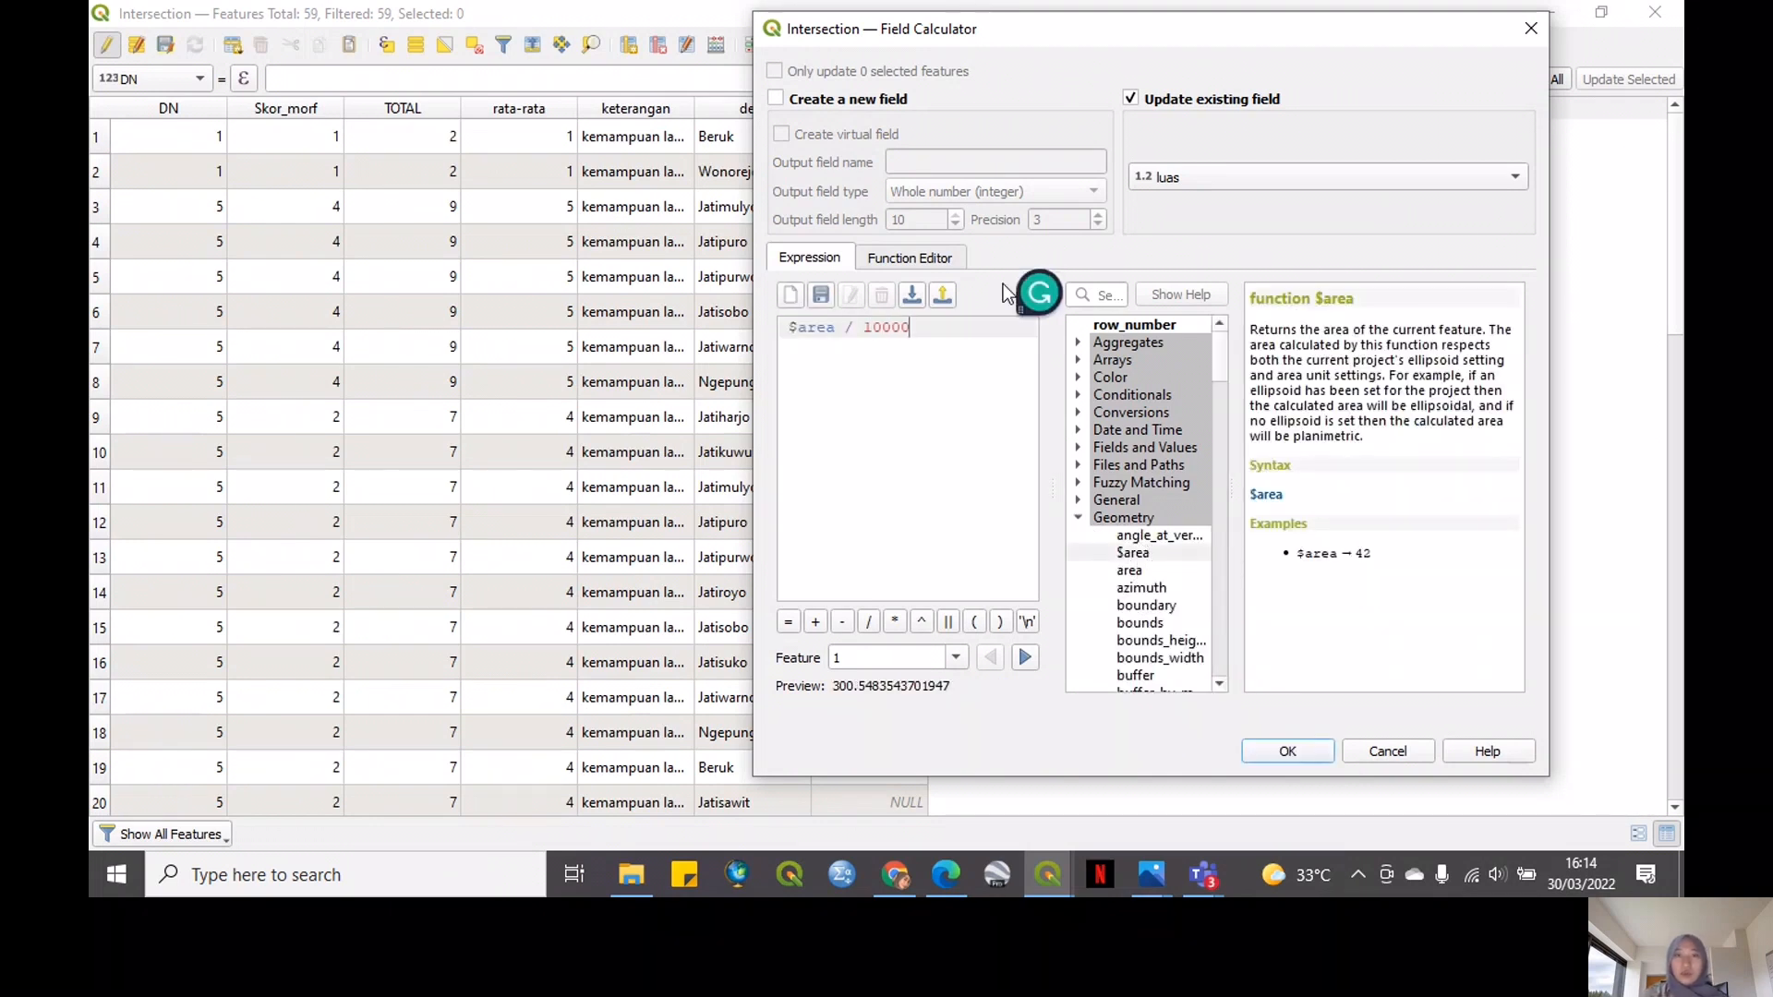
pyautogui.click(1291, 751)
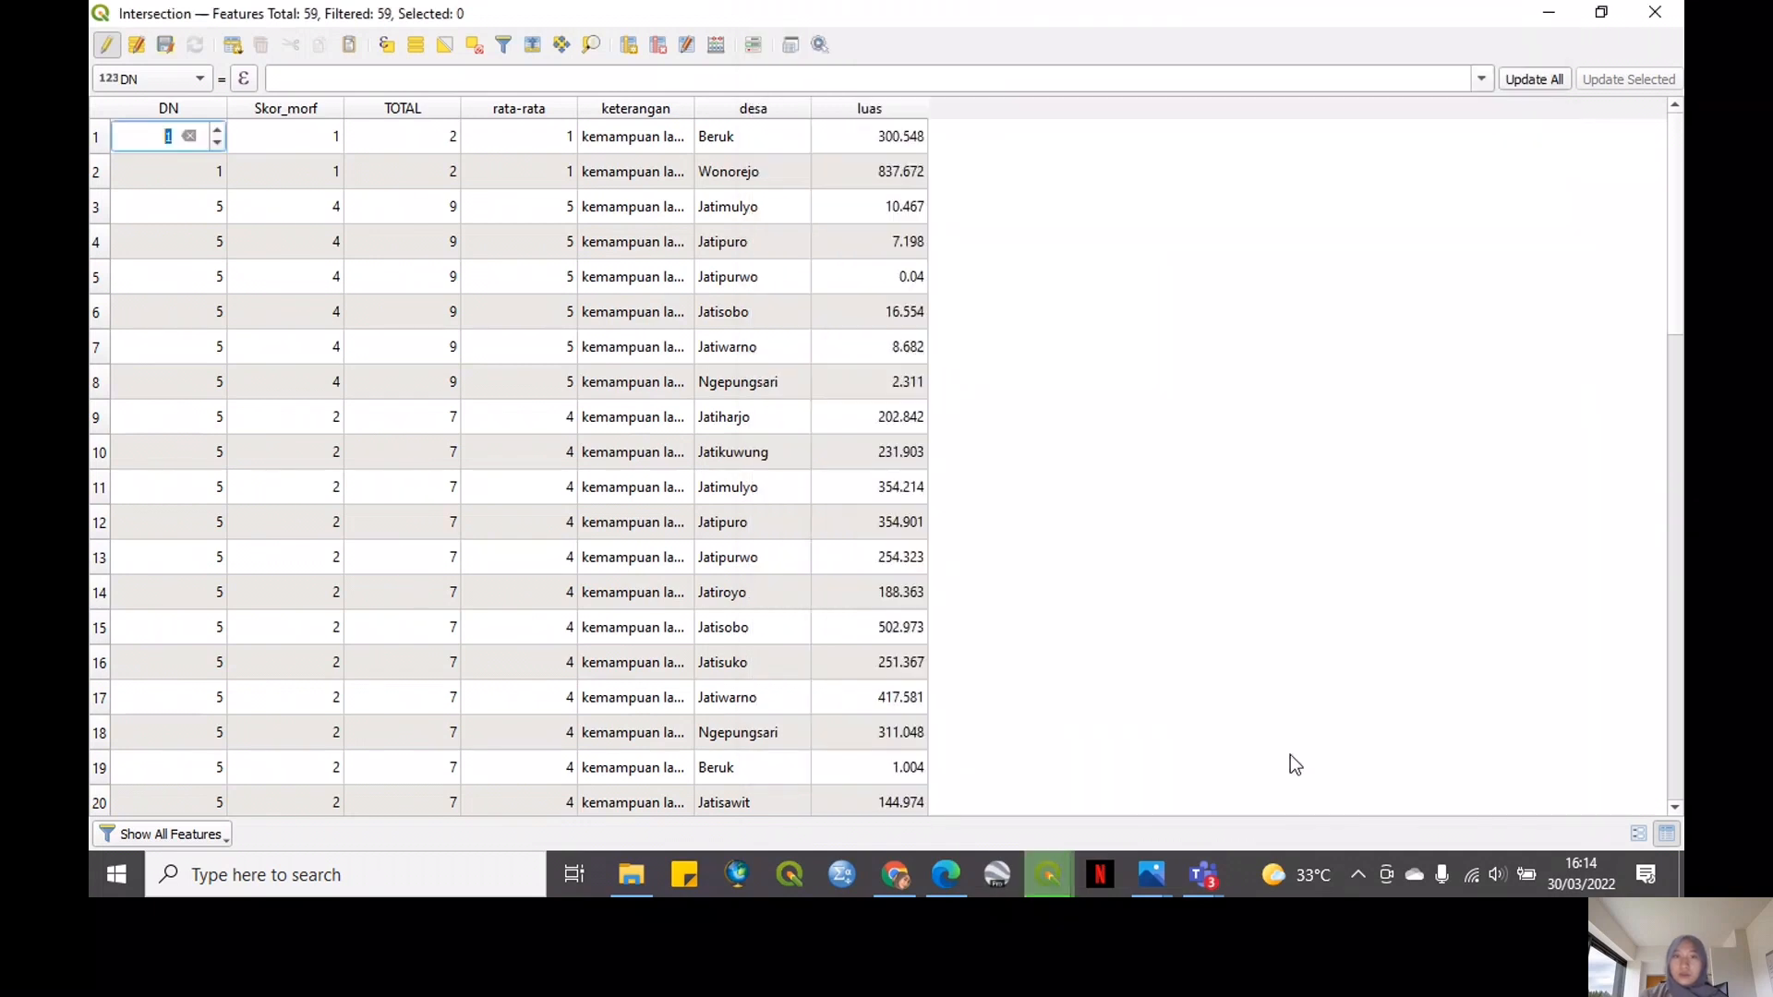
pyautogui.click(739, 109)
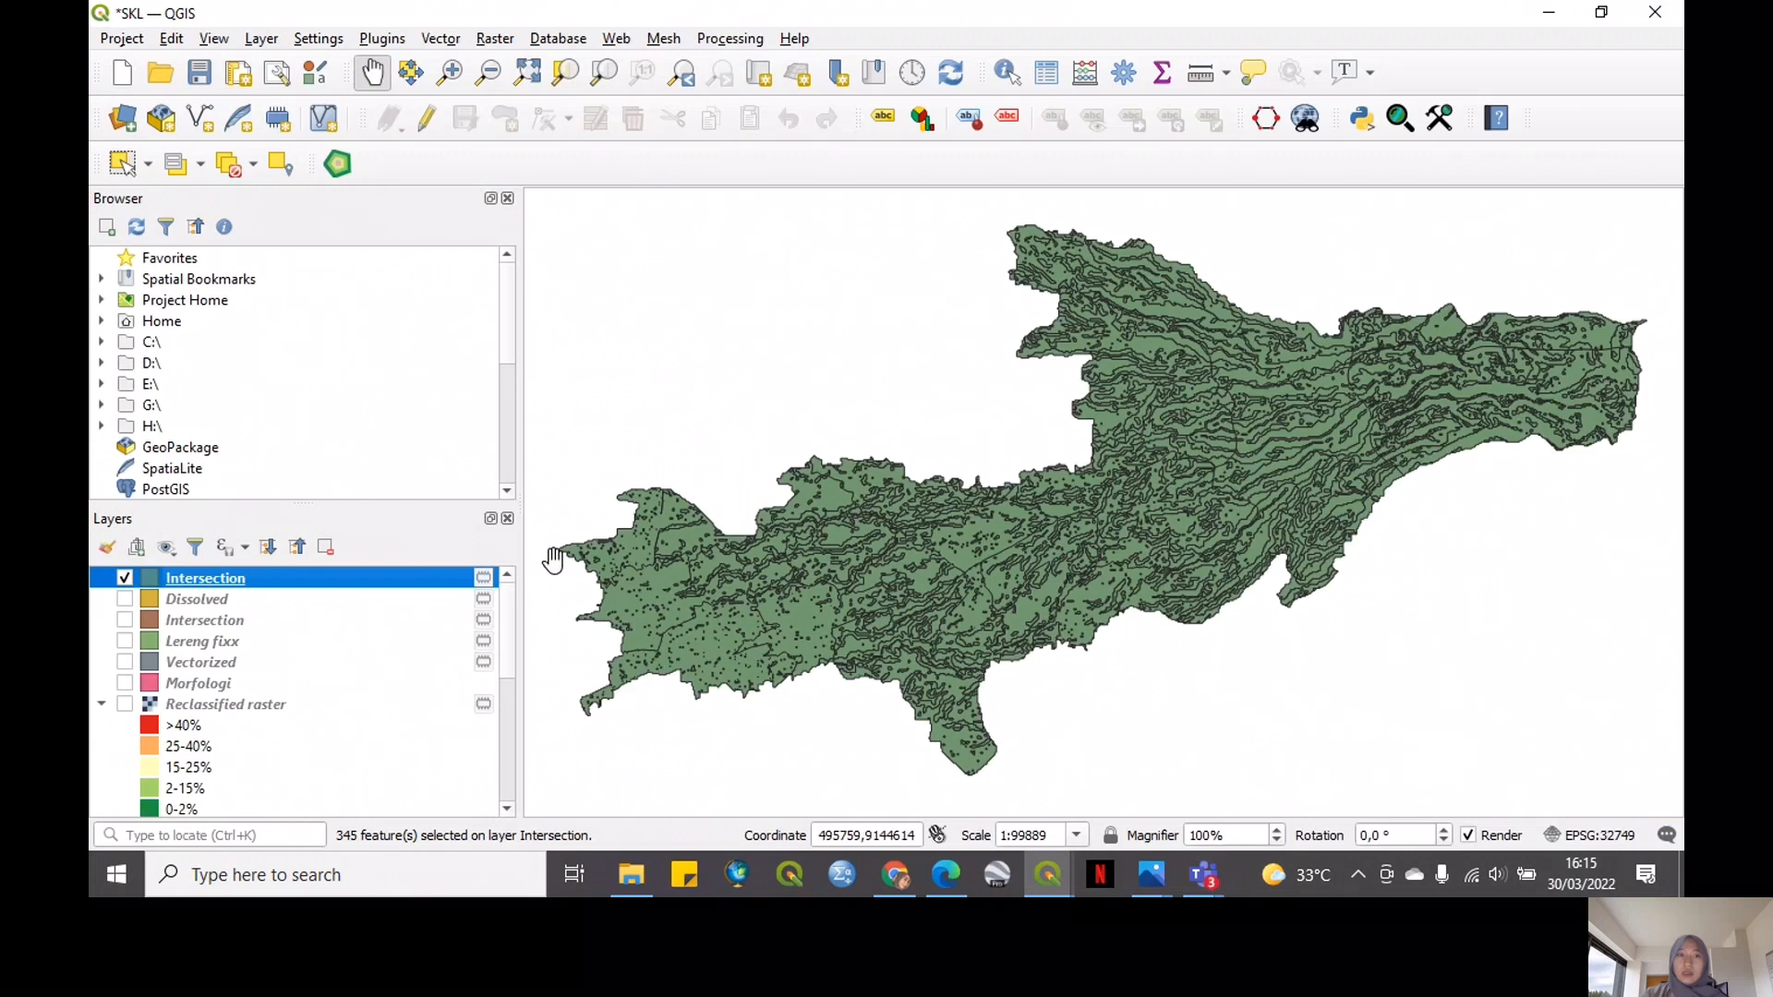
# Set the top Intersection layer's symbology to Categorized using the keterangan field
pyautogui.rightClick(430, 584)
pyautogui.press('Escape')
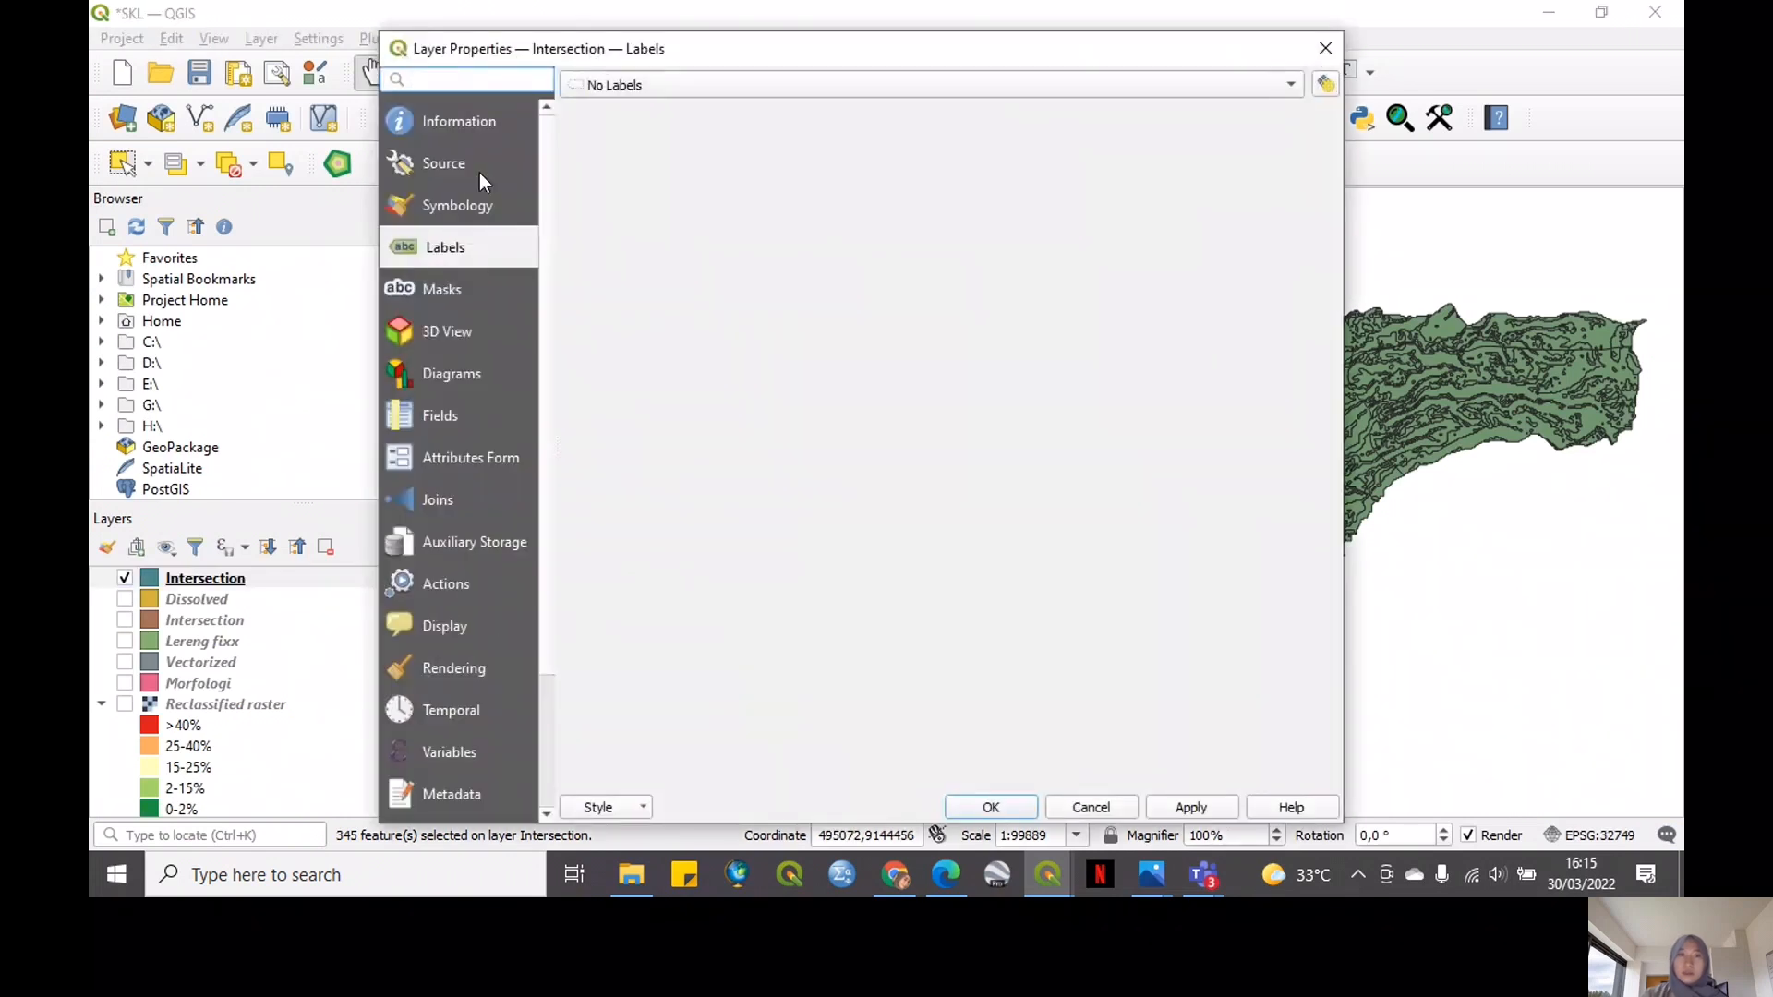
pyautogui.click(481, 216)
pyautogui.click(682, 92)
pyautogui.click(687, 111)
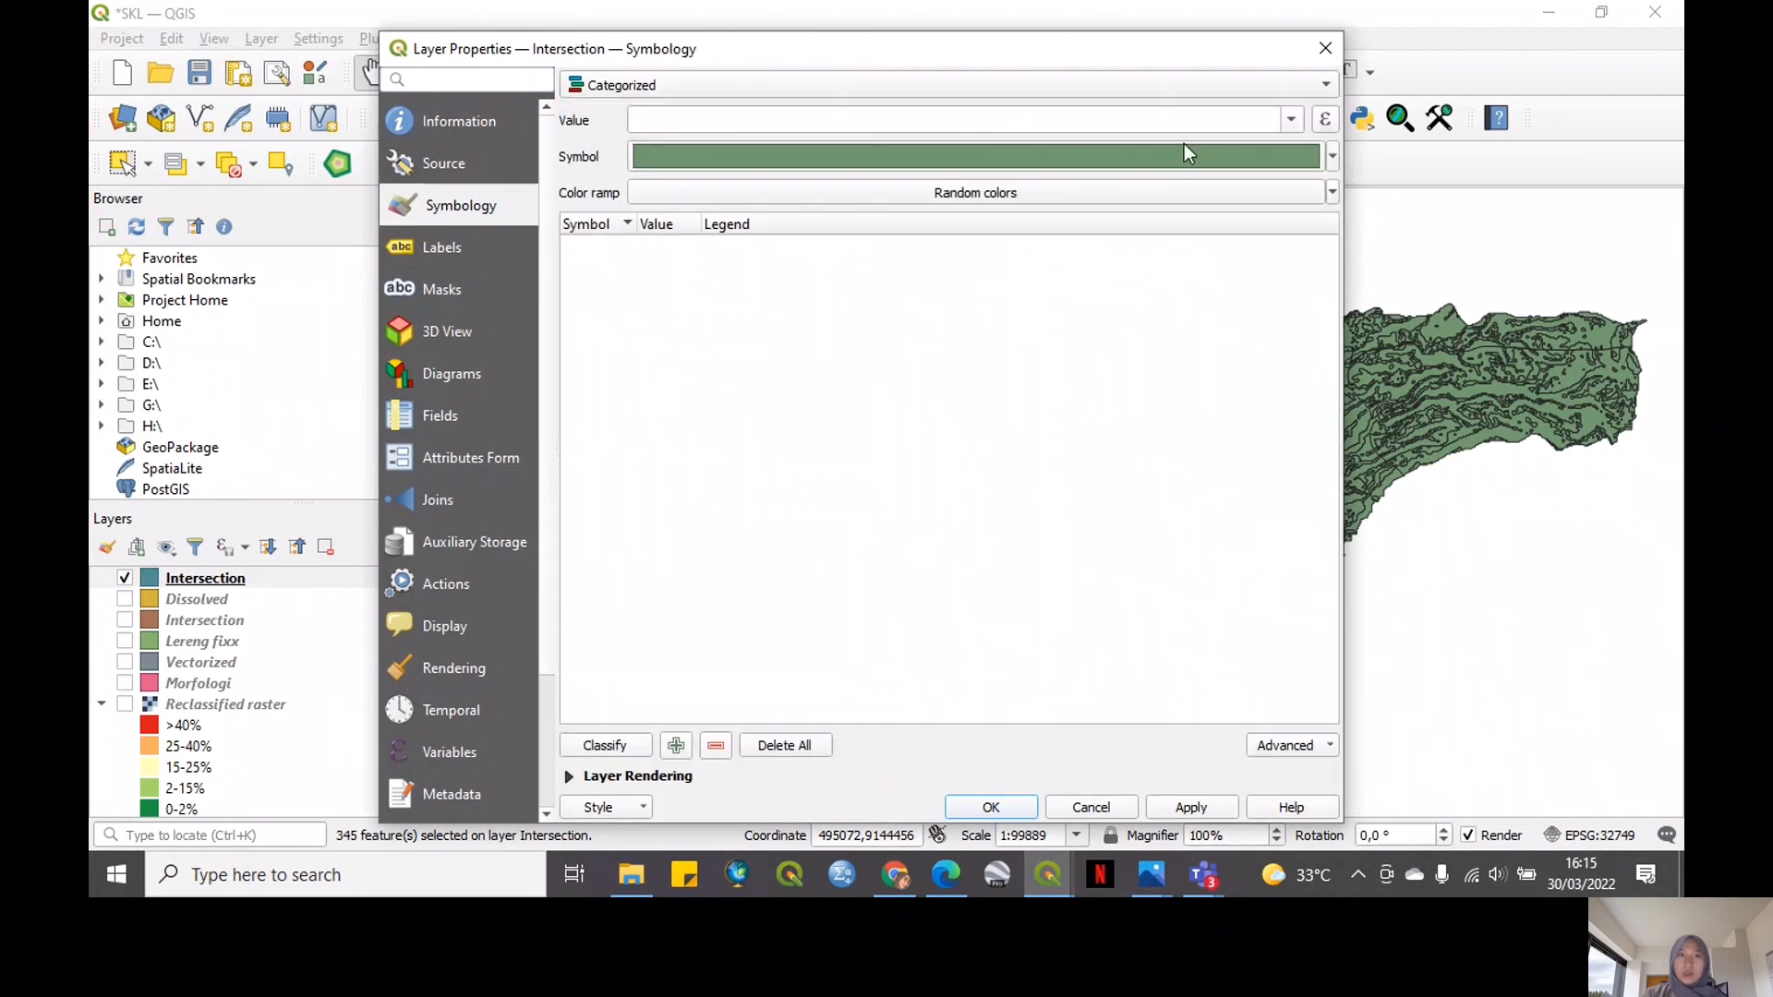
pyautogui.click(1287, 123)
pyautogui.click(795, 262)
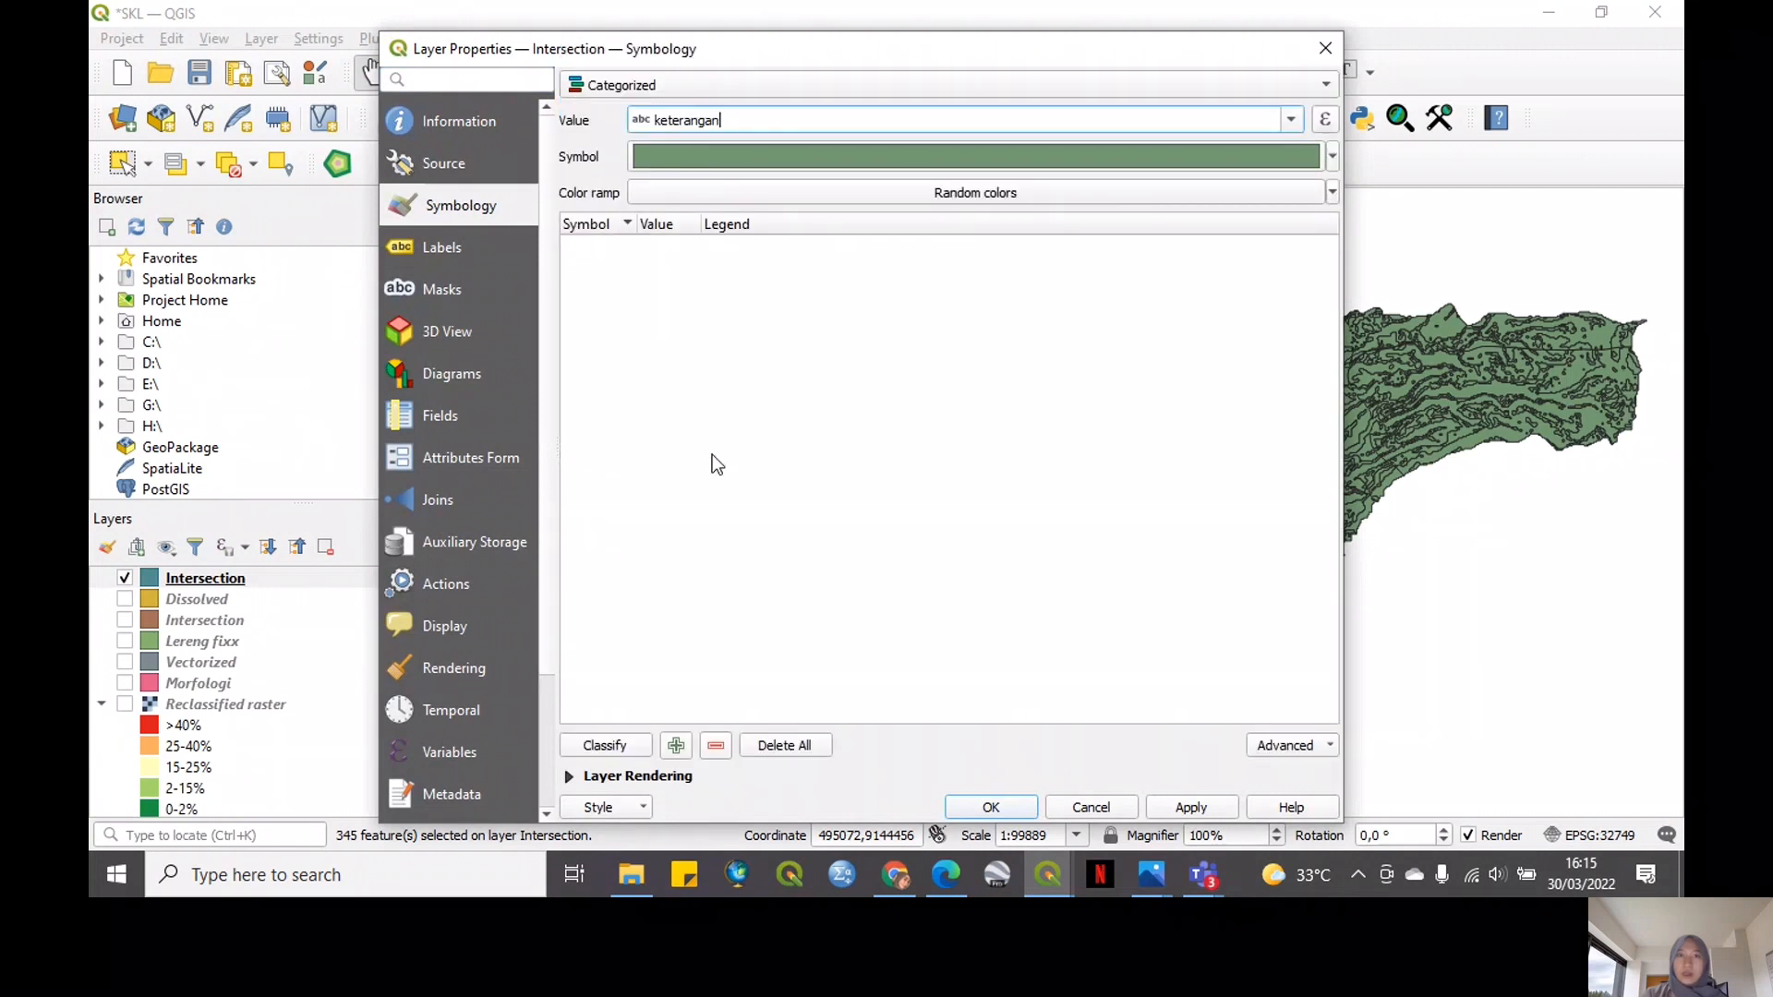
# Choose the RdYlGn color ramp and classify the layer's keterangan values
pyautogui.click(935, 192)
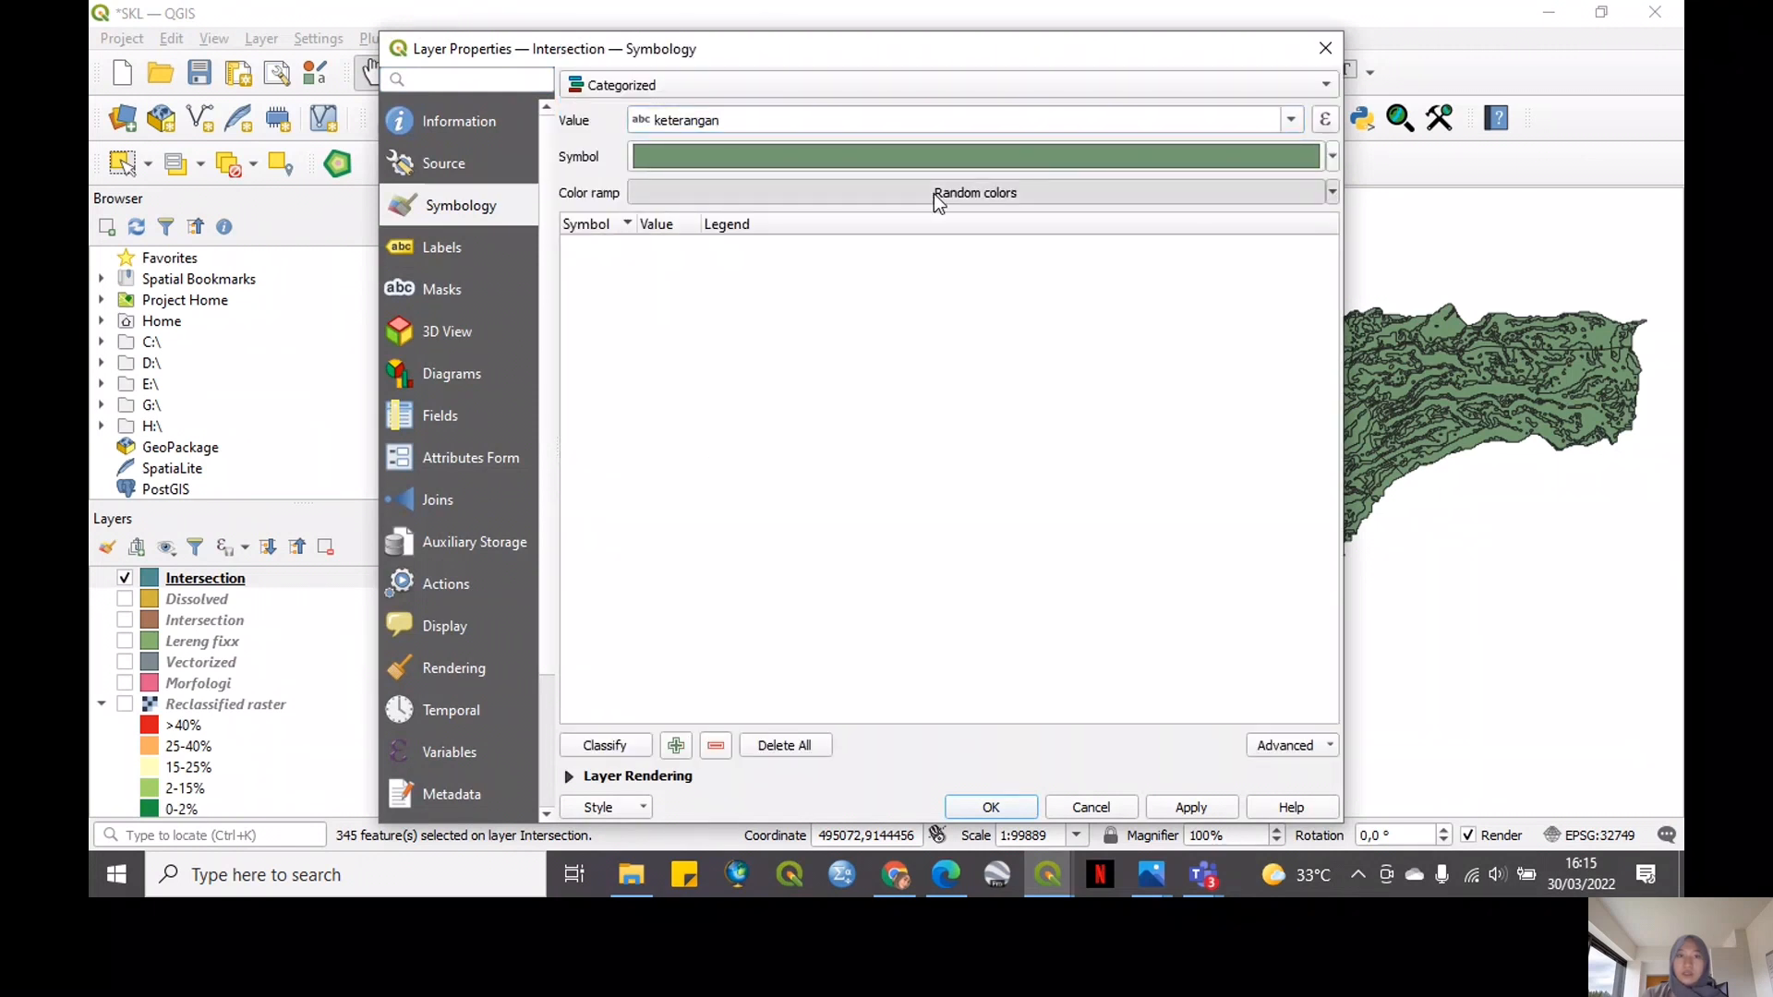
pyautogui.moveTo(746, 521)
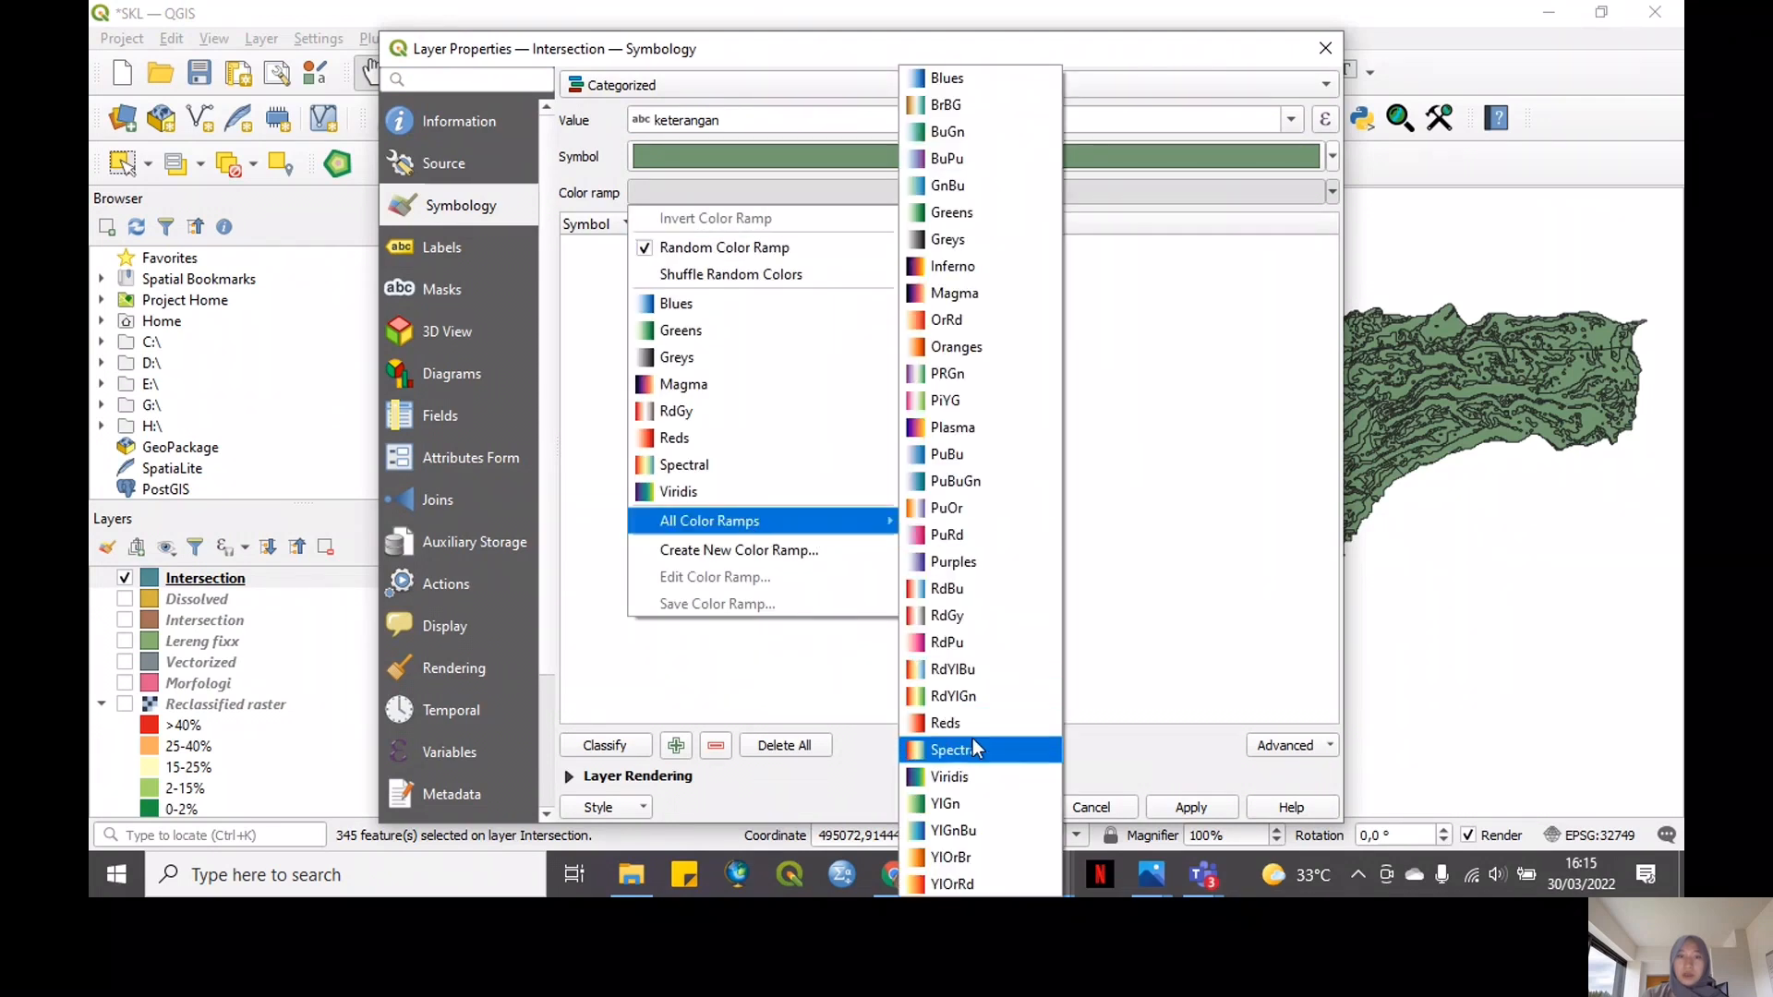
pyautogui.click(973, 699)
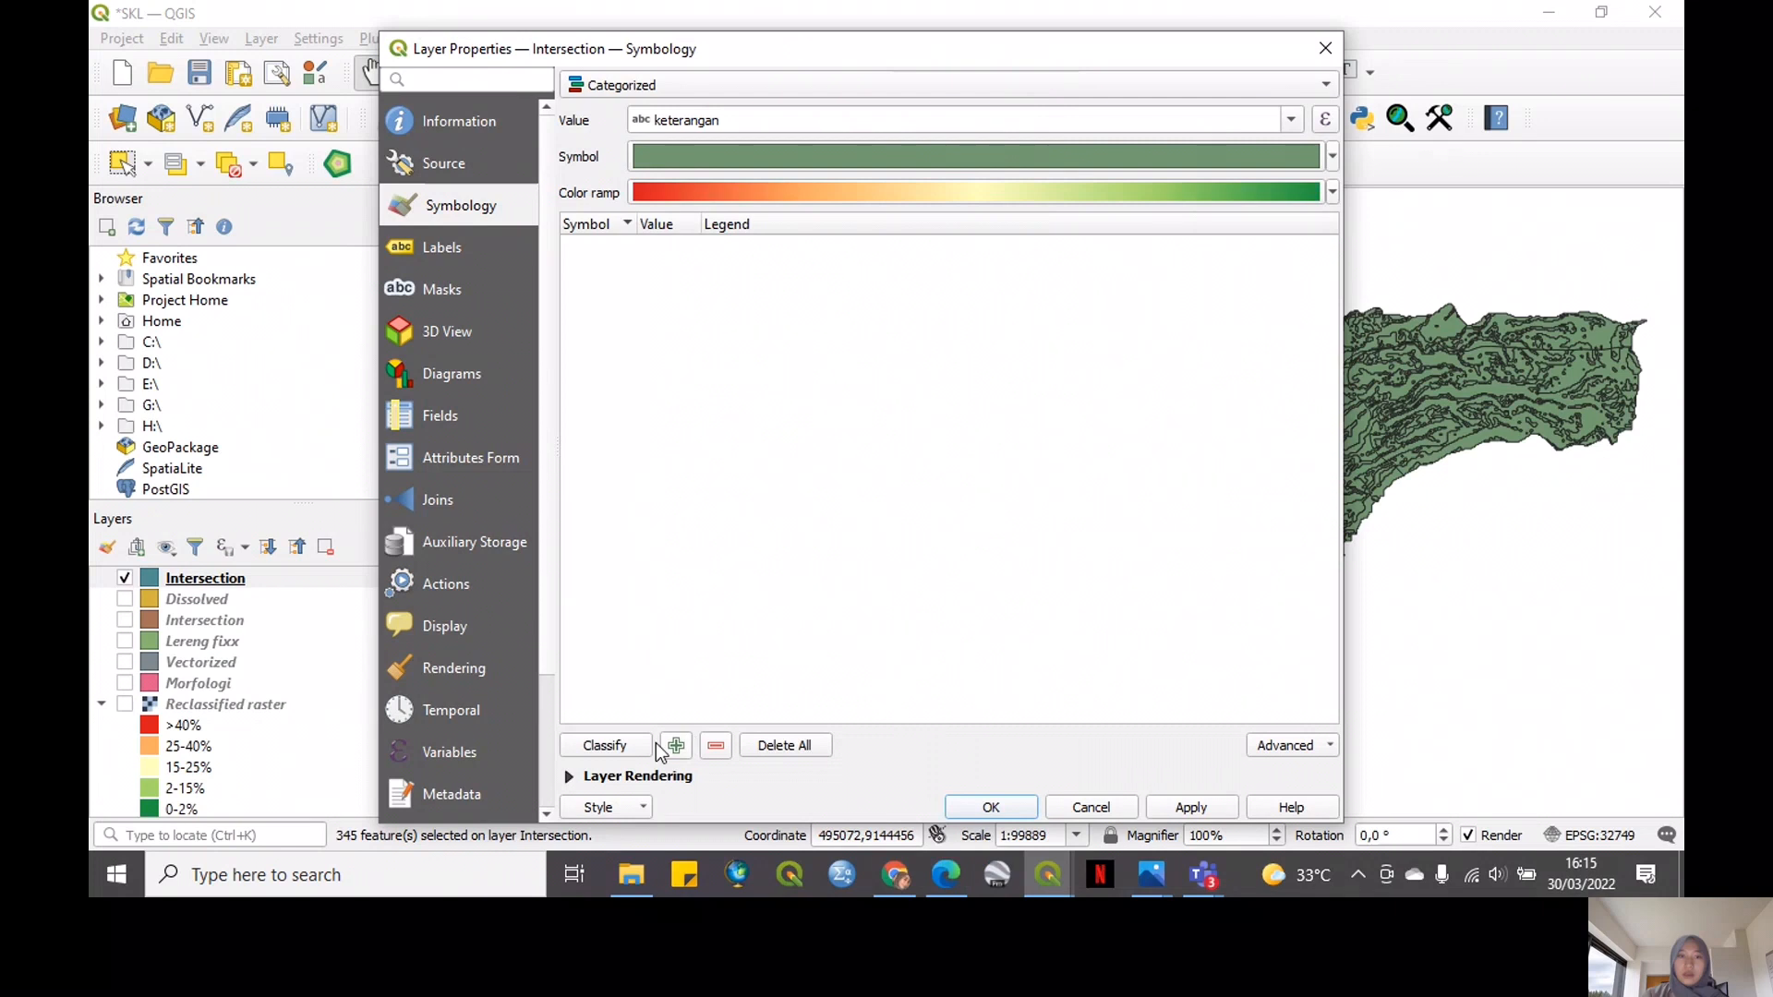
pyautogui.click(607, 746)
# Remove the all other values class, order the classes tinggi, cukup, sedang, kurang, rendah from red to green, and apply the style
pyautogui.click(722, 349)
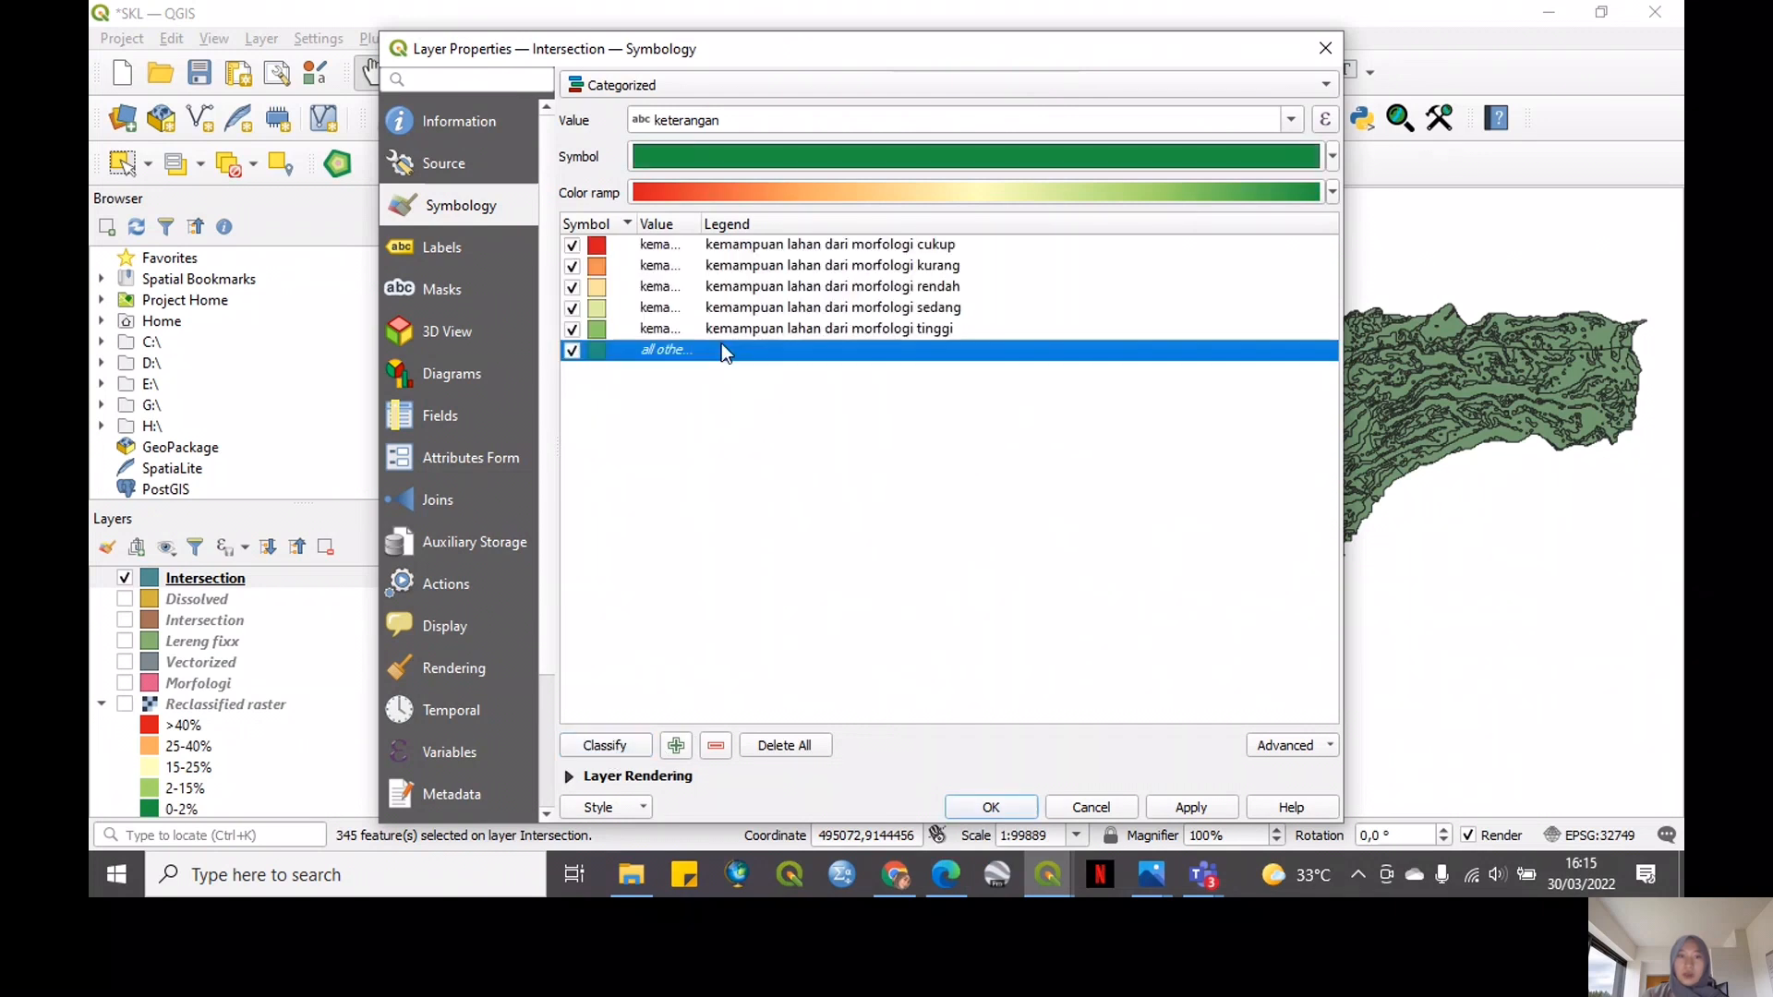
pyautogui.click(715, 746)
pyautogui.moveTo(848, 247); pyautogui.dragTo(903, 341)
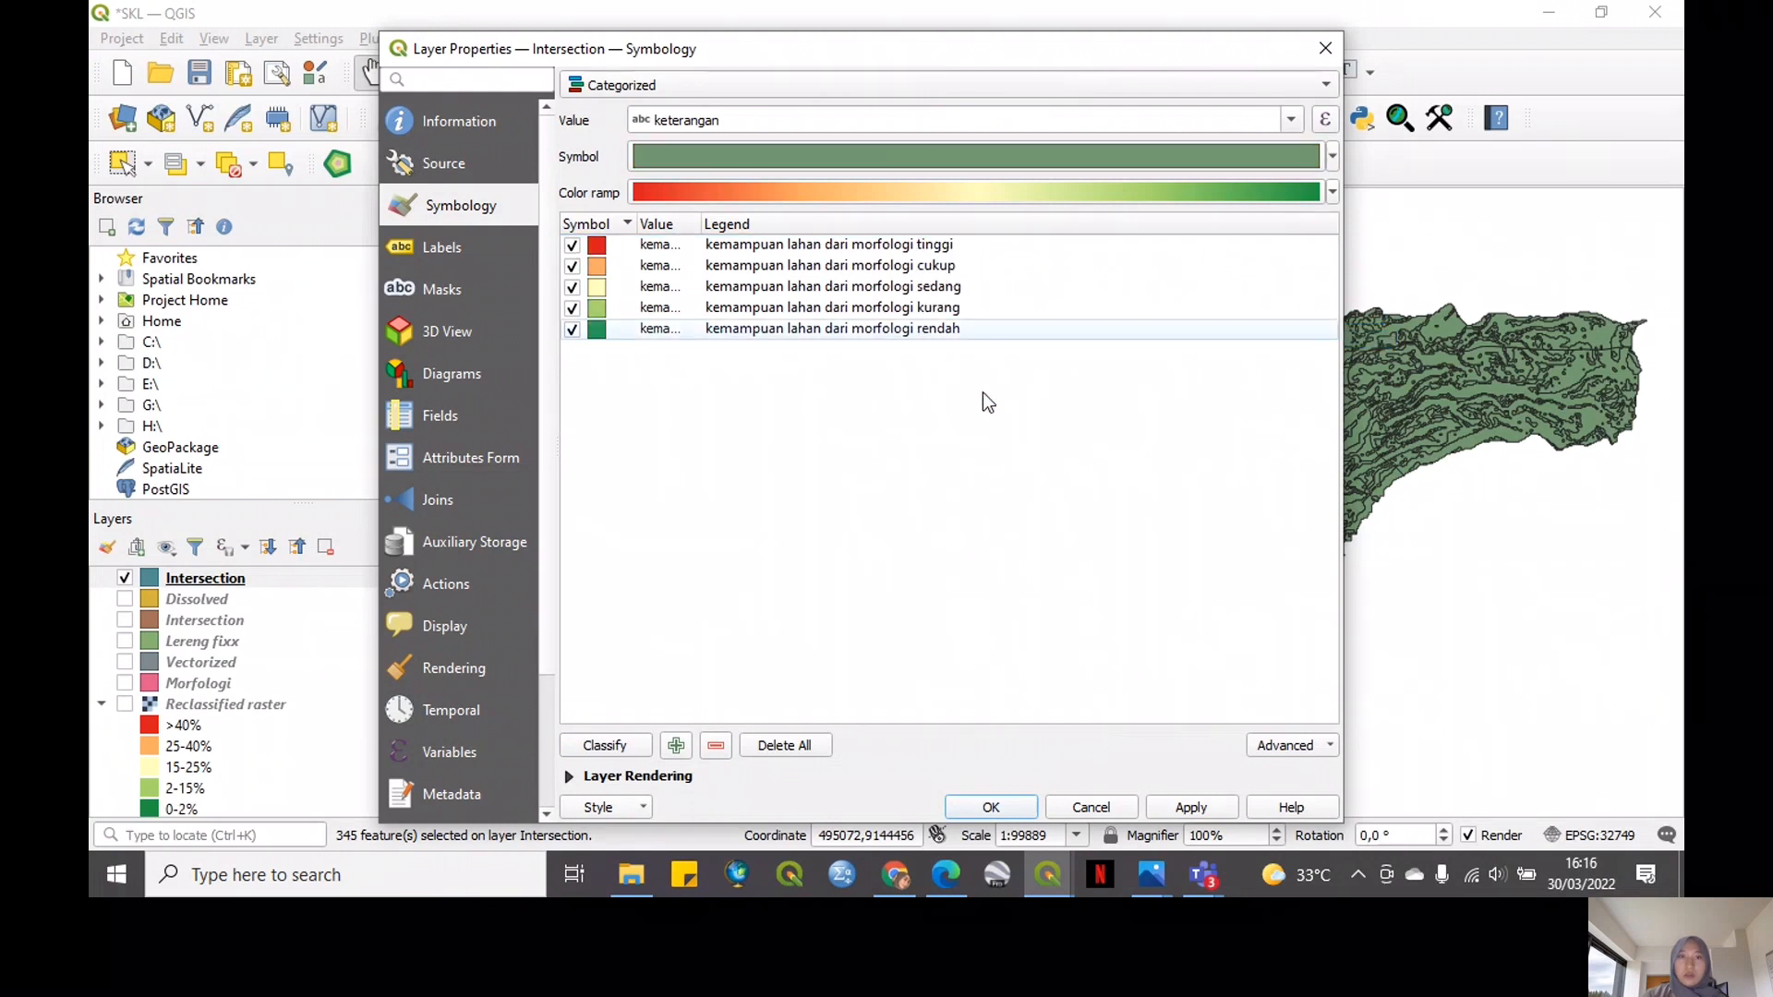
pyautogui.click(988, 807)
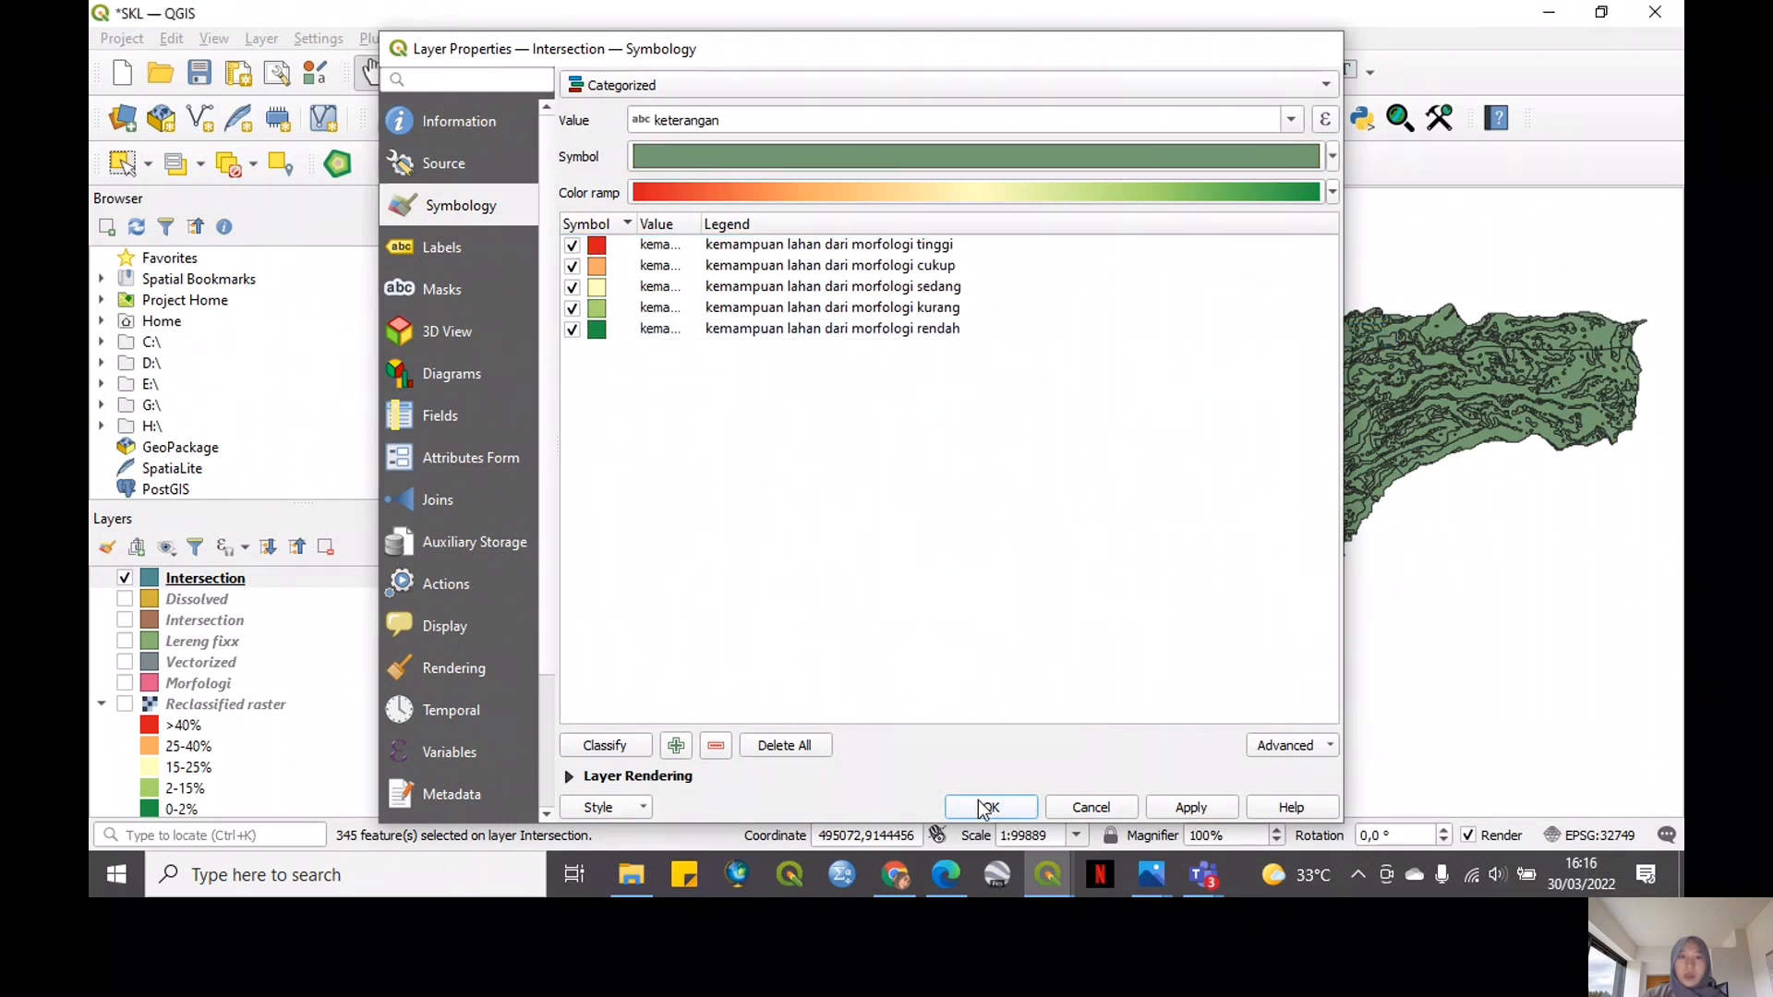
pyautogui.scroll(-1, 1121, 543)
pyautogui.moveTo(1148, 504); pyautogui.dragTo(1022, 503)
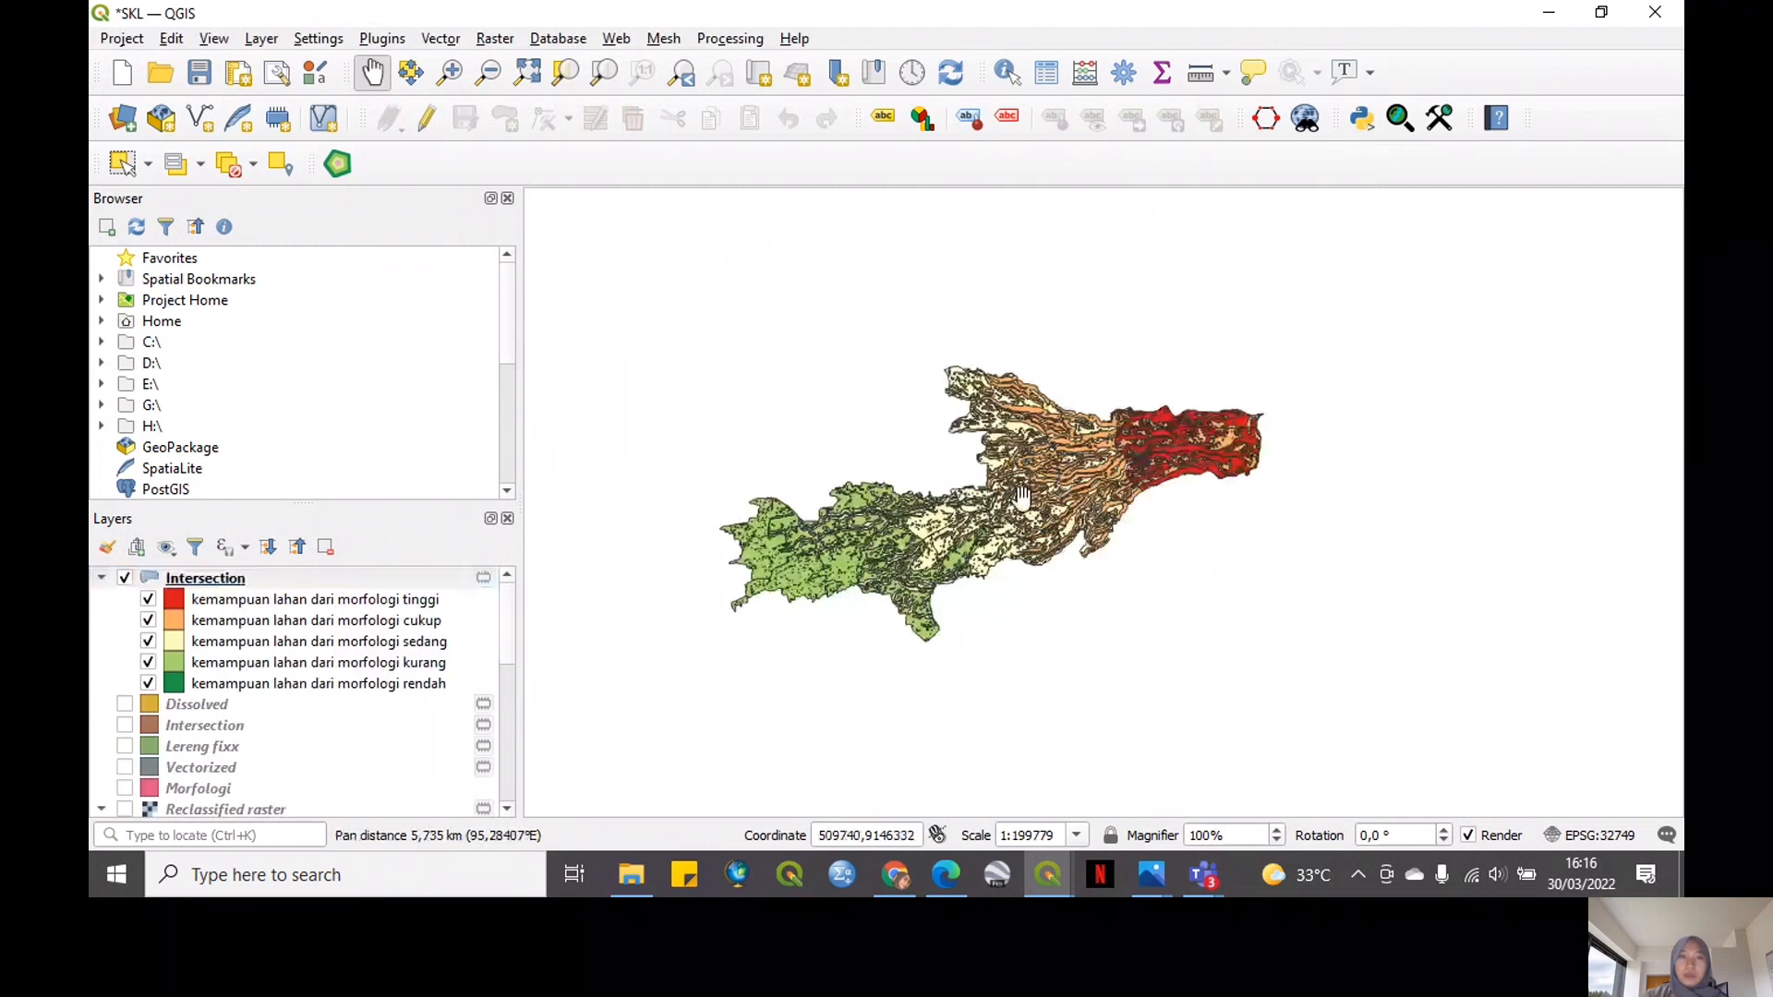
pyautogui.scroll(-1, 227, 715)
# Enable single labels from the desa field on the Jatipuro+Jatiyoso layer and turn on its visibility
pyautogui.scroll(-6, 226, 716)
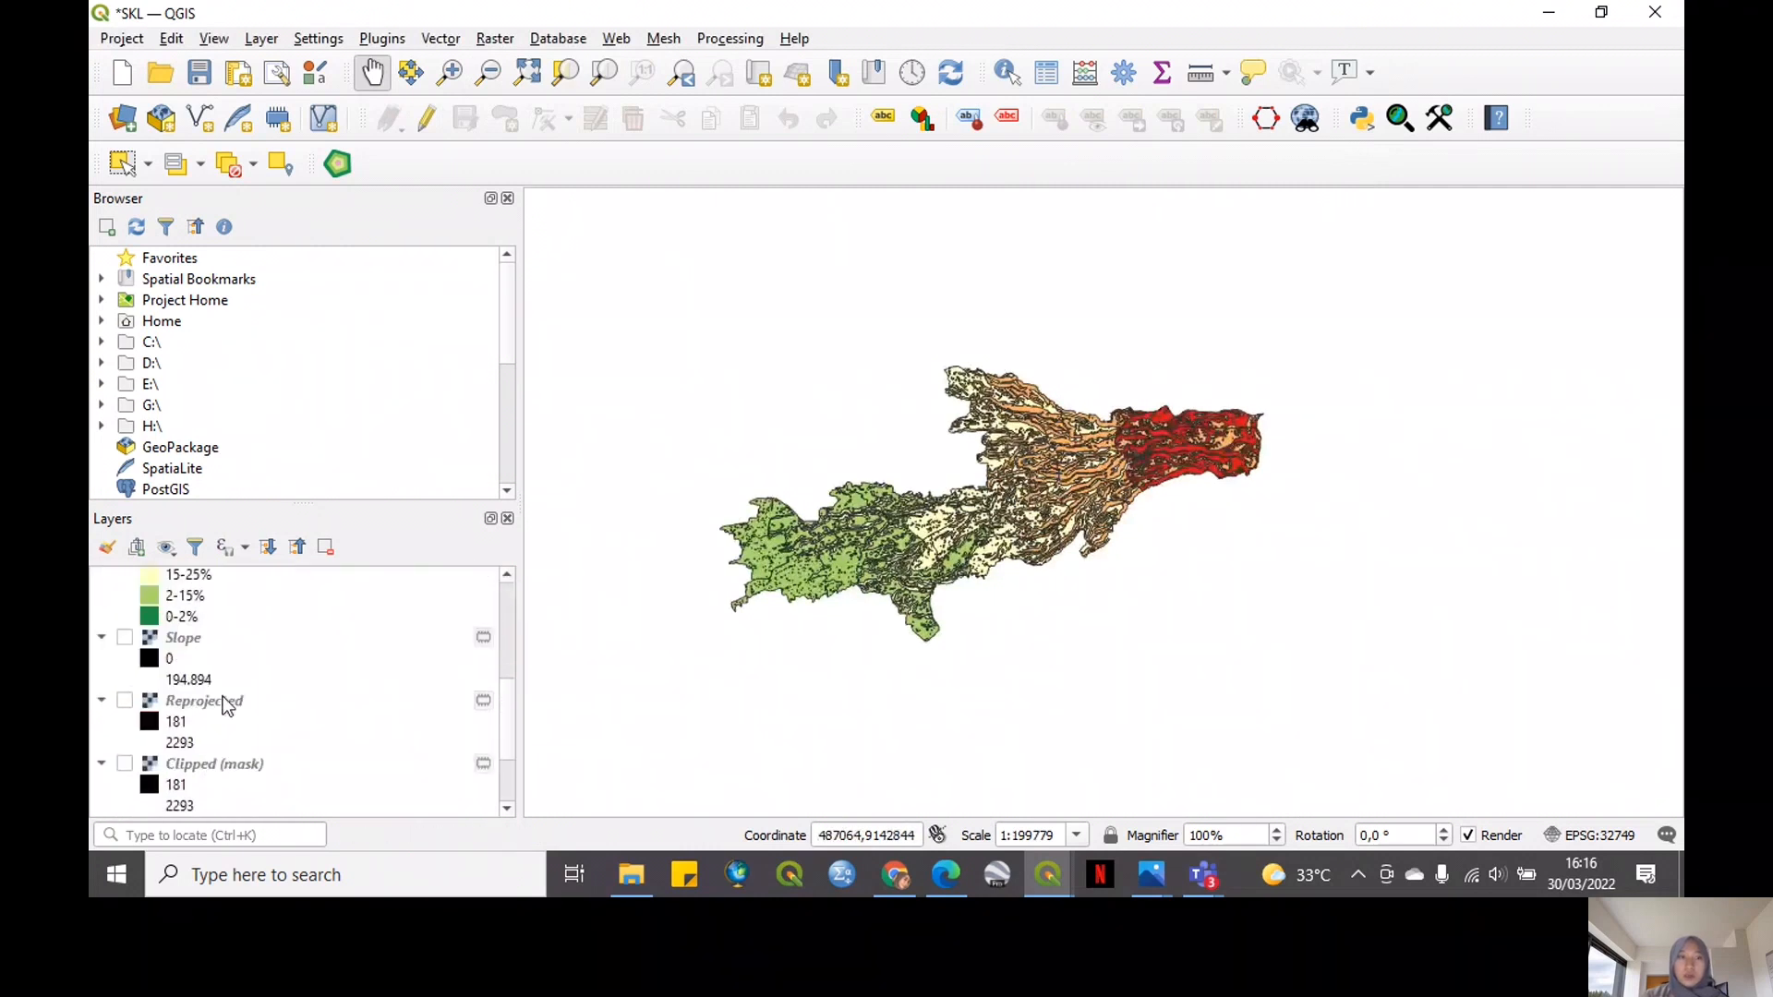
pyautogui.rightClick(209, 711)
pyautogui.click(230, 702)
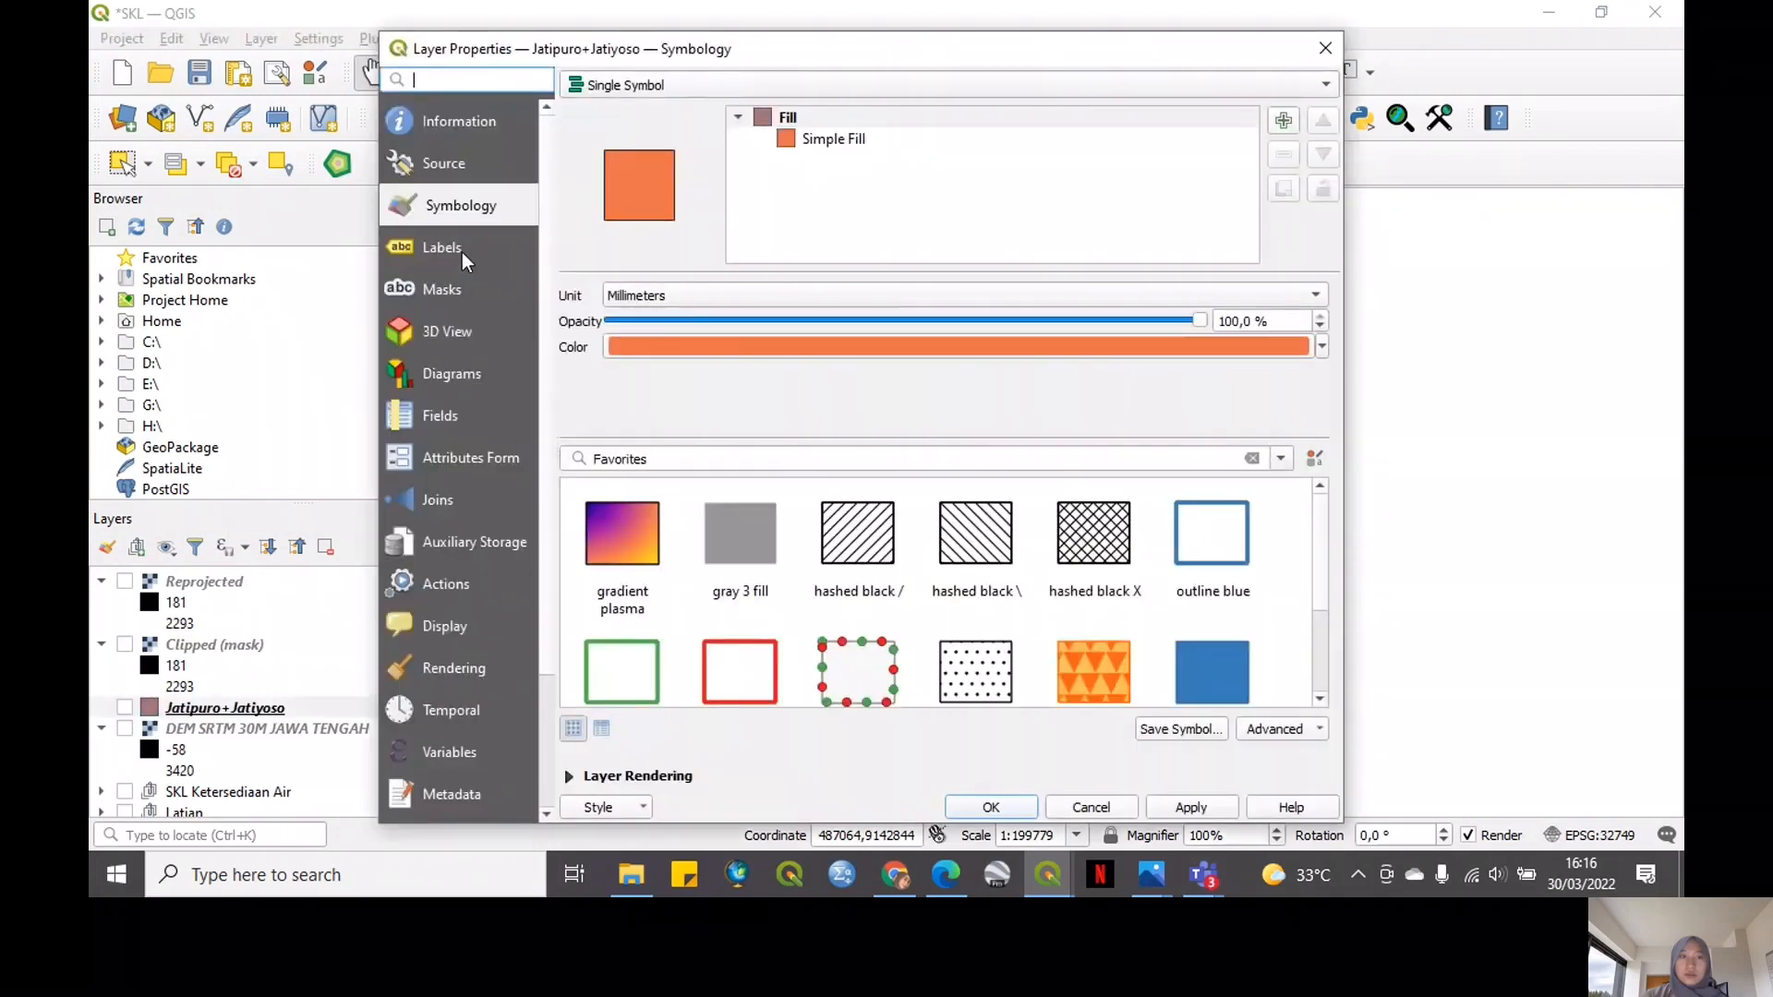
pyautogui.click(462, 252)
pyautogui.click(726, 84)
pyautogui.click(727, 108)
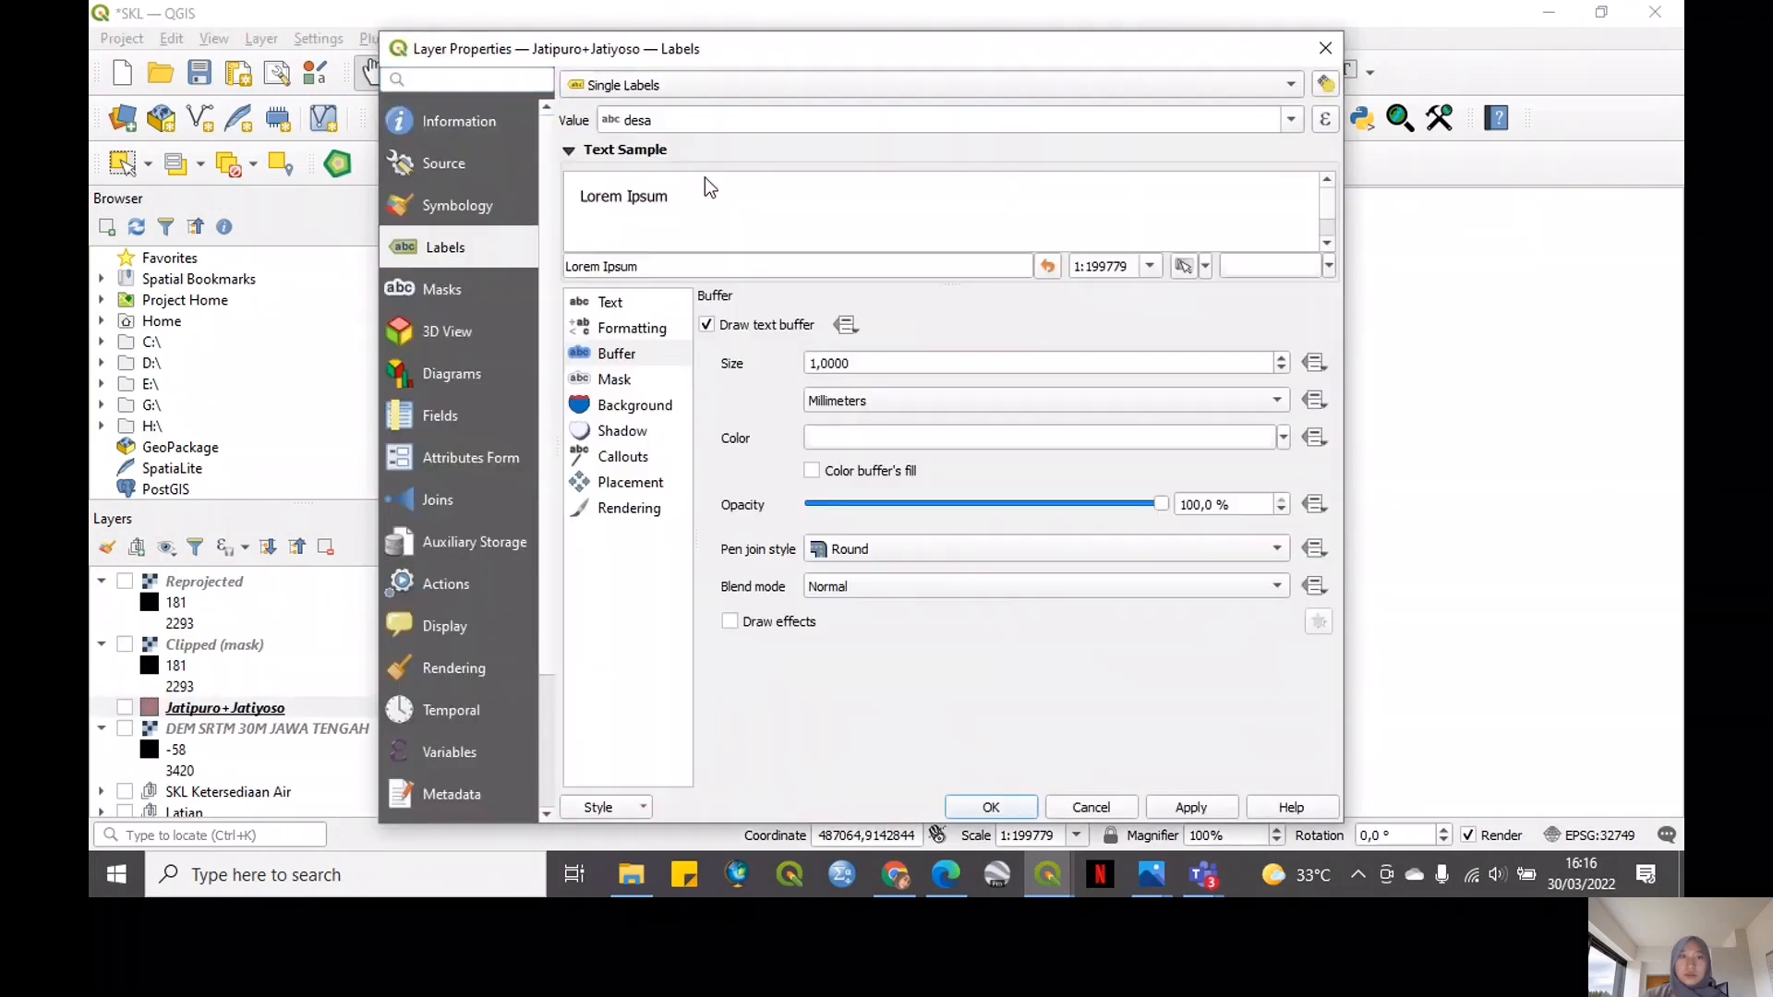
pyautogui.click(988, 807)
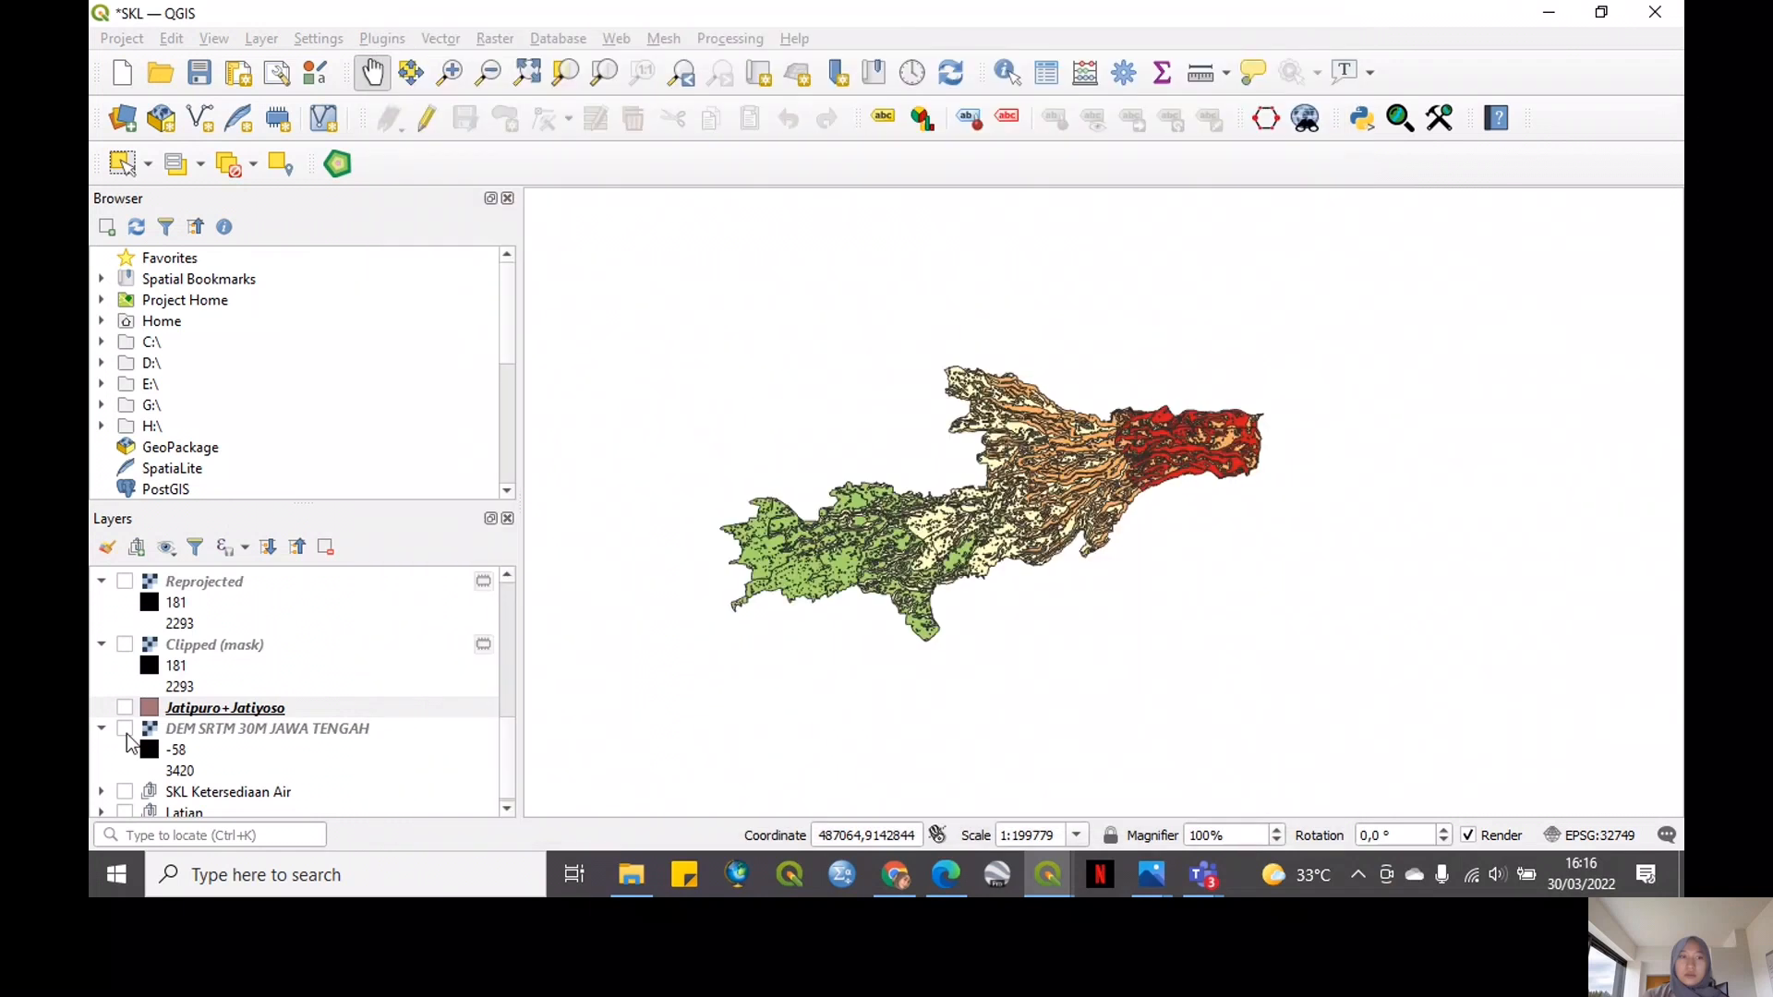
pyautogui.click(126, 706)
pyautogui.scroll(1, 1039, 513)
pyautogui.scroll(-1, 1032, 503)
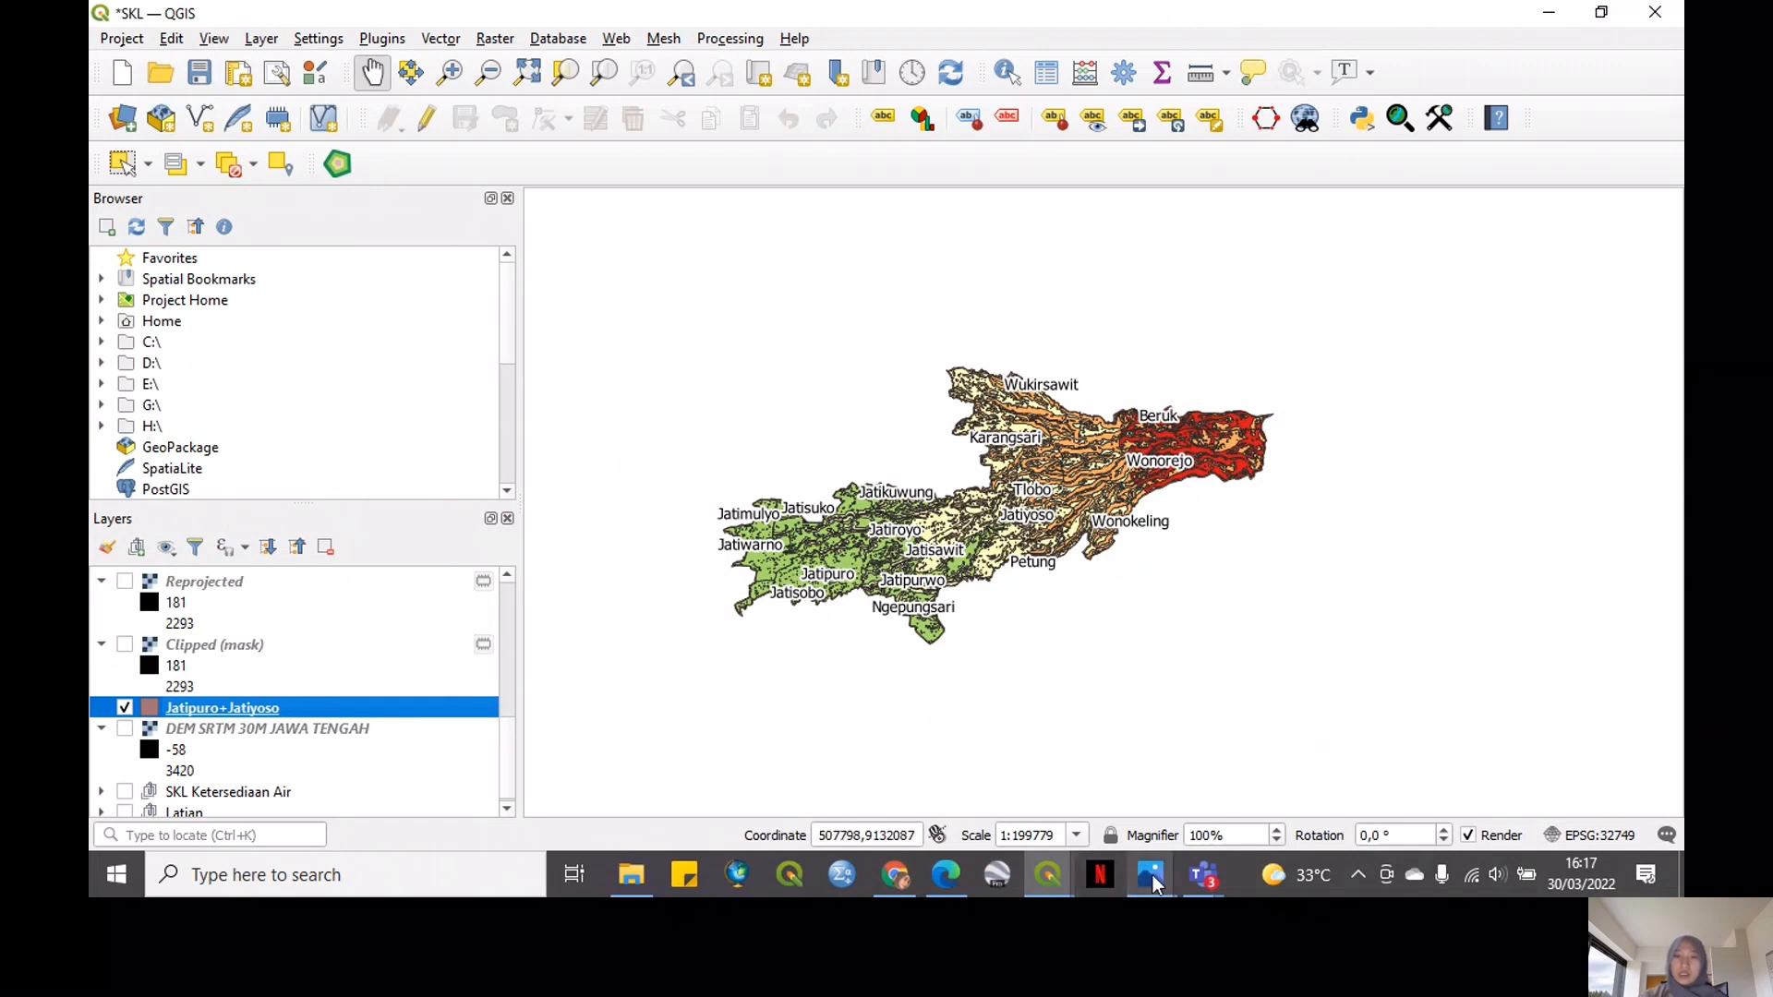
# Switch to Photos to examine the finished map layout skl morfo.png, and return to QGIS
pyautogui.moveTo(1154, 885)
pyautogui.click(1288, 743)
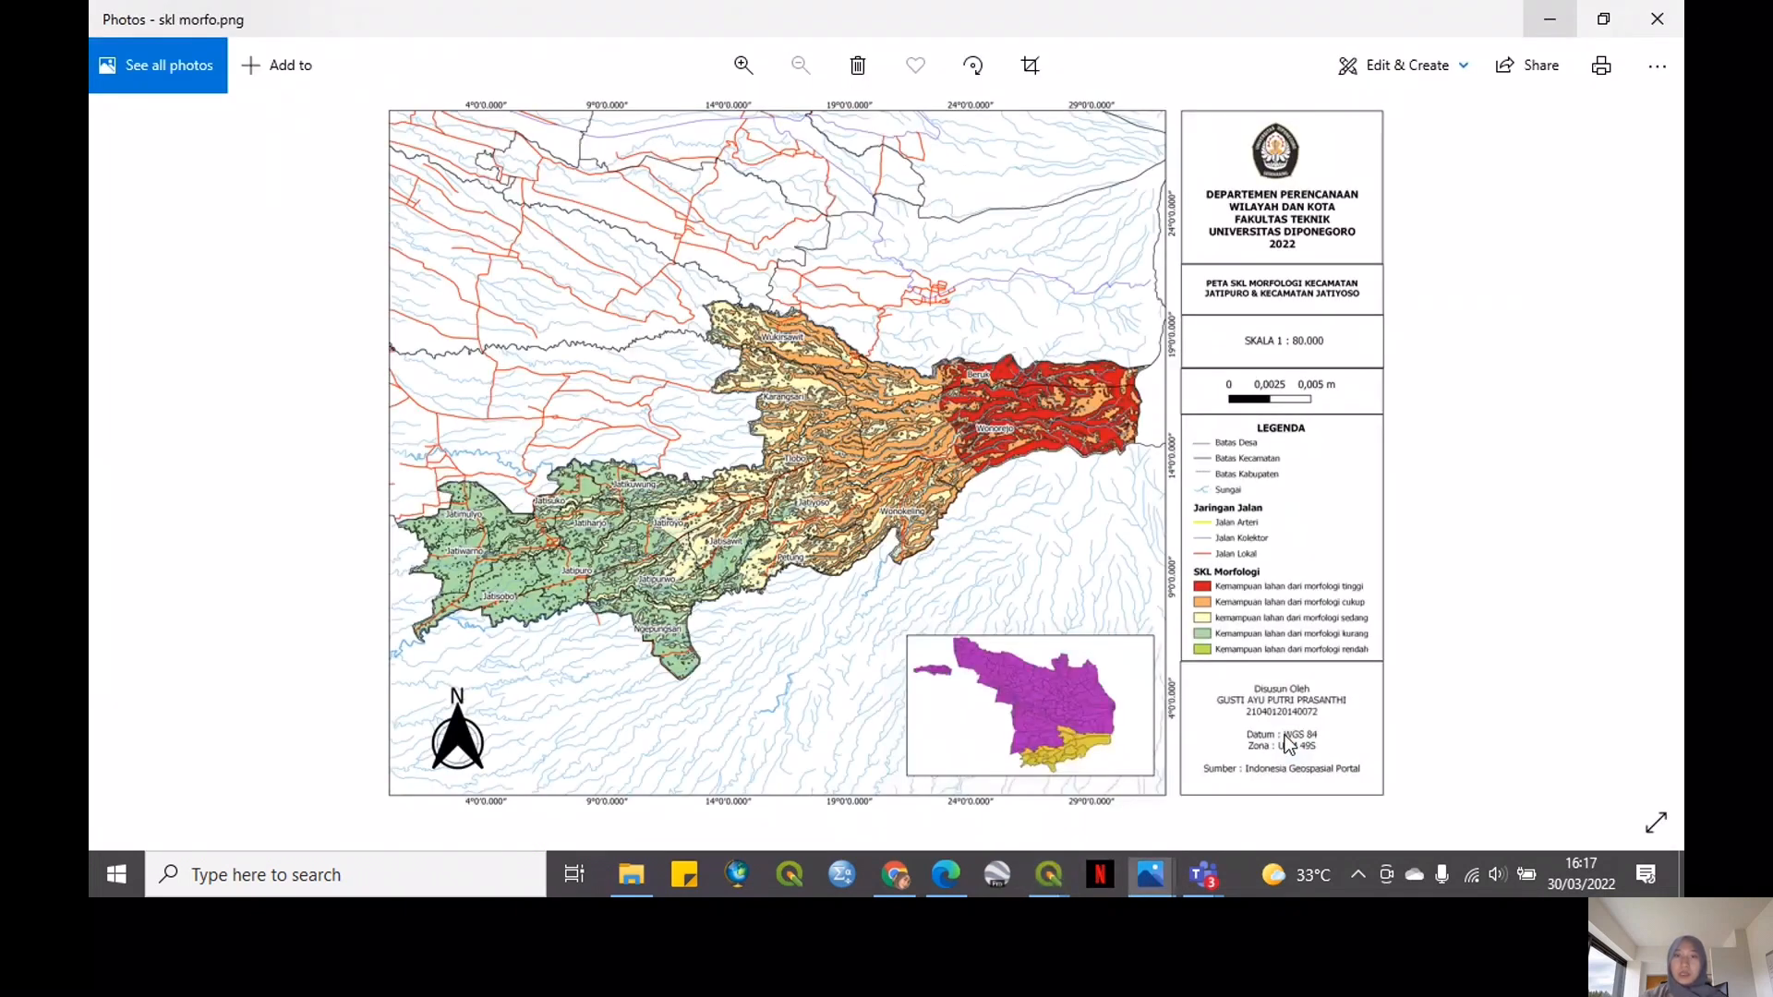
pyautogui.click(1599, 58)
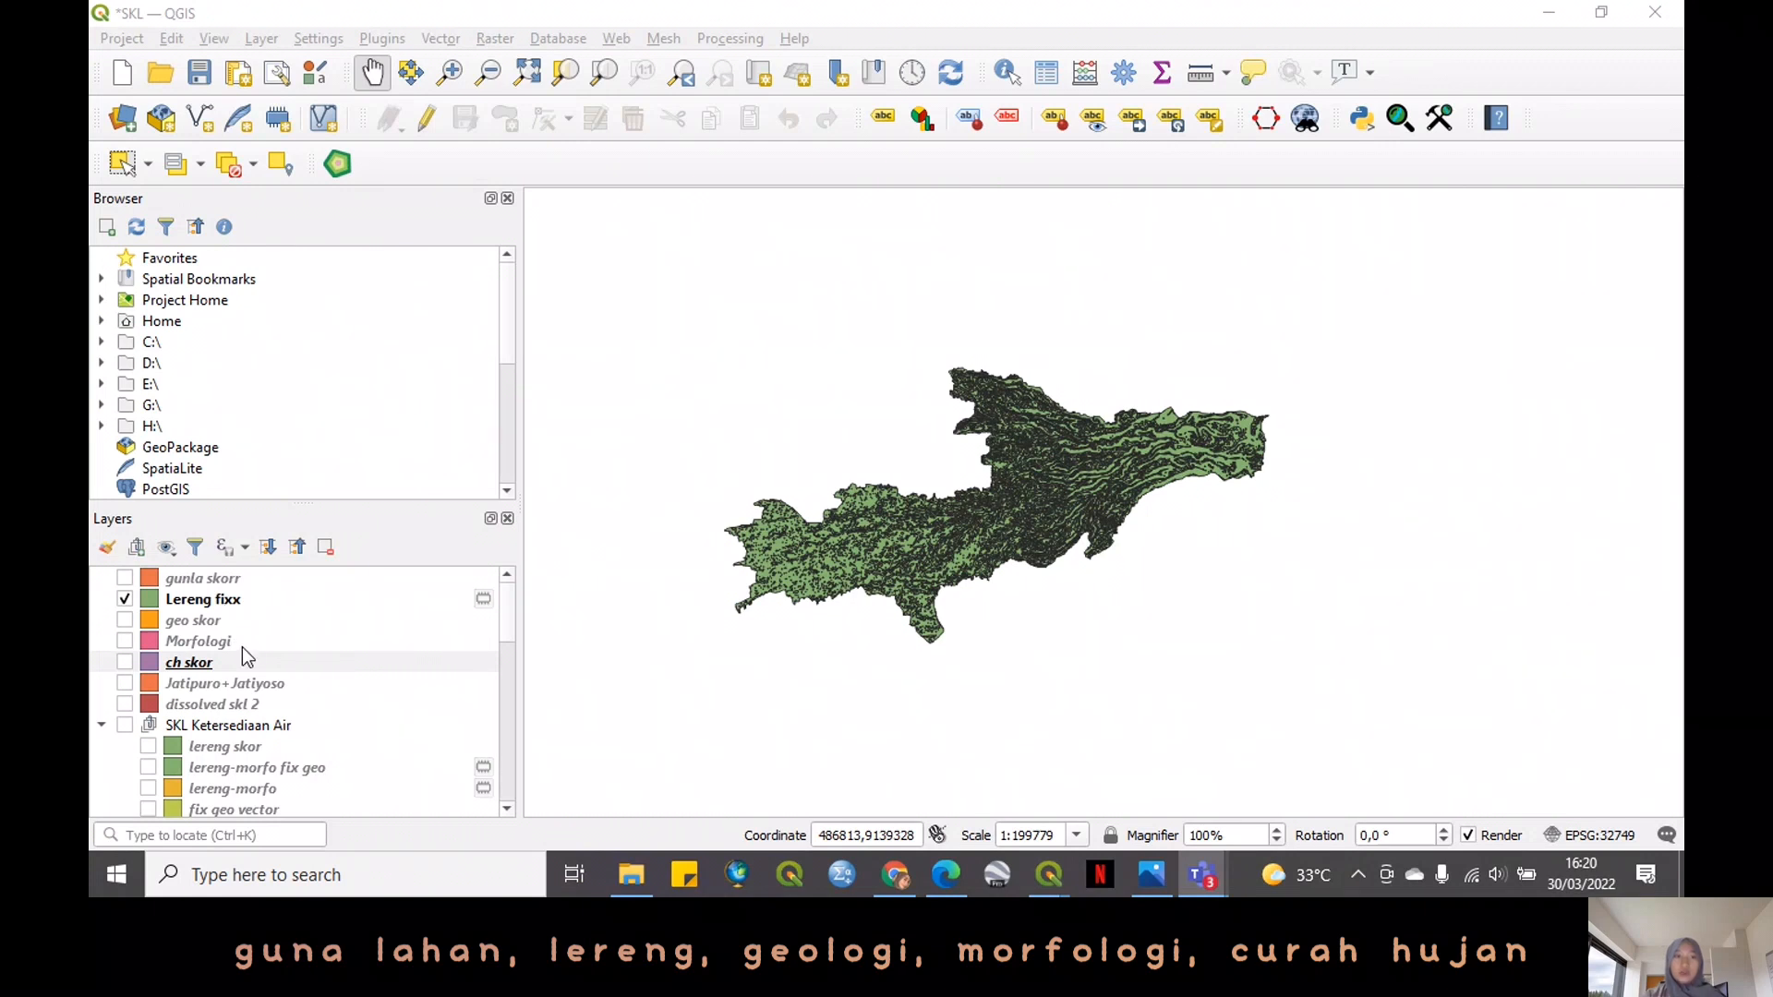
# Review the land use scores in the gunla skorr layer's attribute table
pyautogui.click(216, 580)
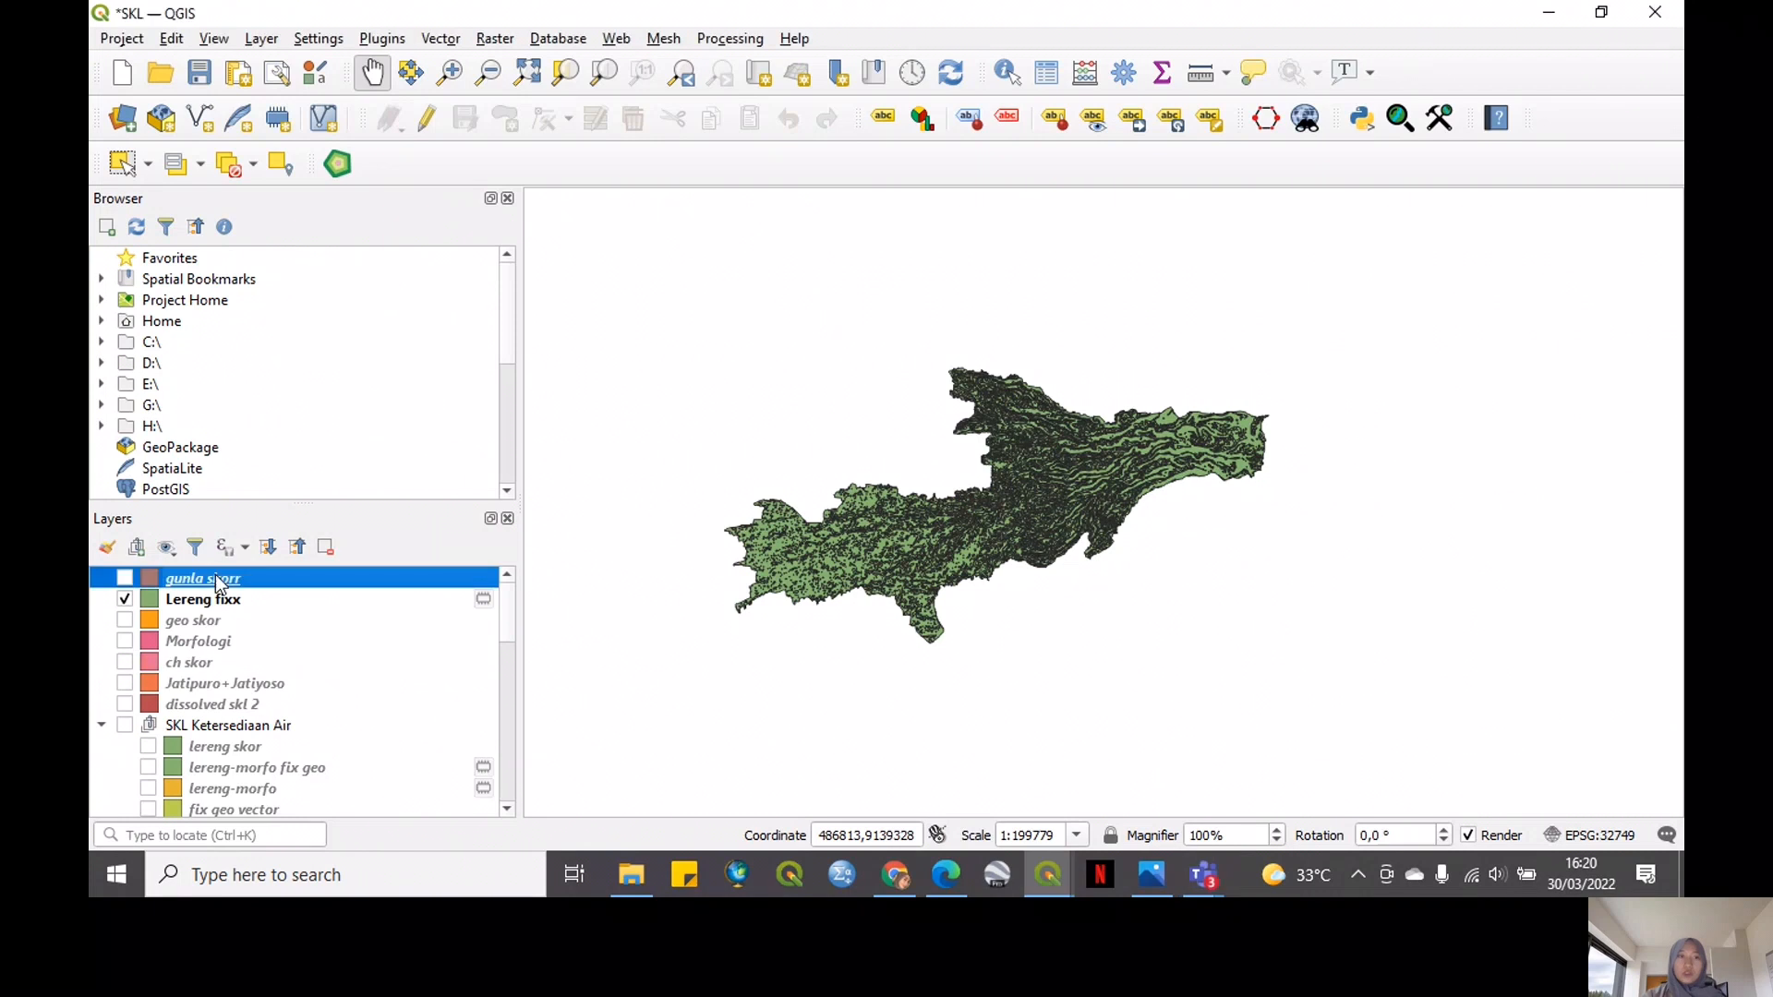
pyautogui.click(1060, 81)
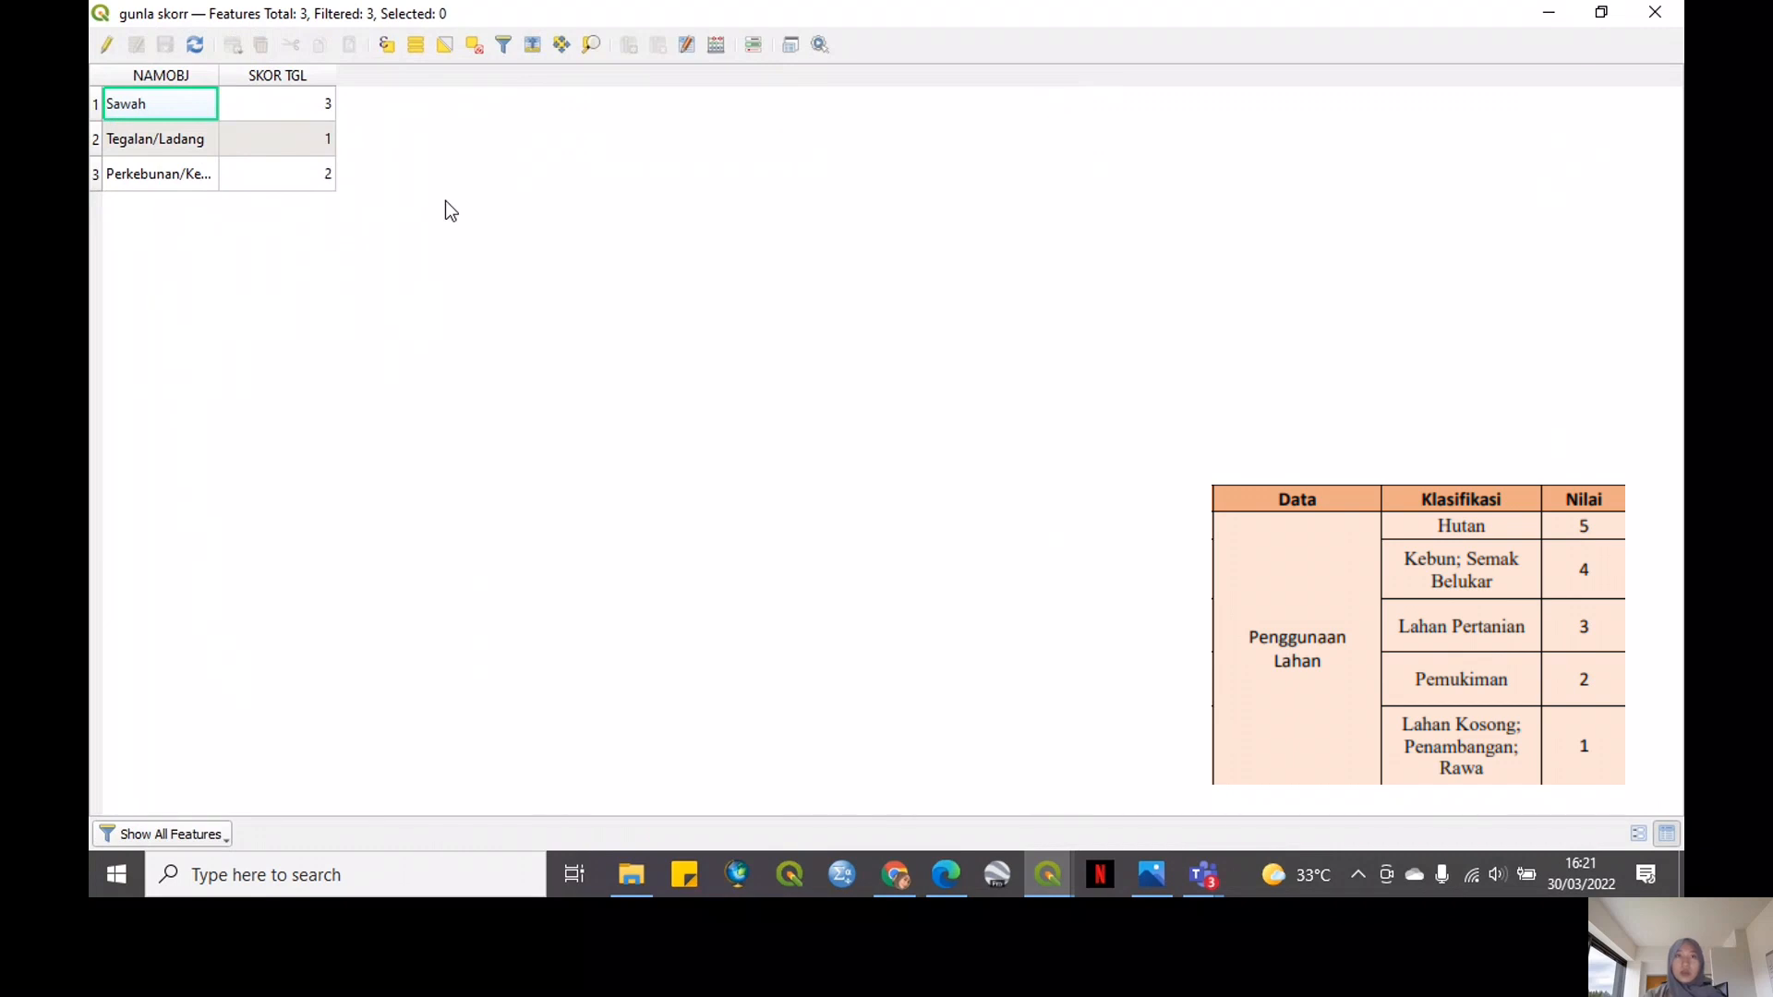
pyautogui.click(1654, 13)
# Review the slope scores in the Lereng fixx attribute table, sorting it by DN
pyautogui.click(379, 600)
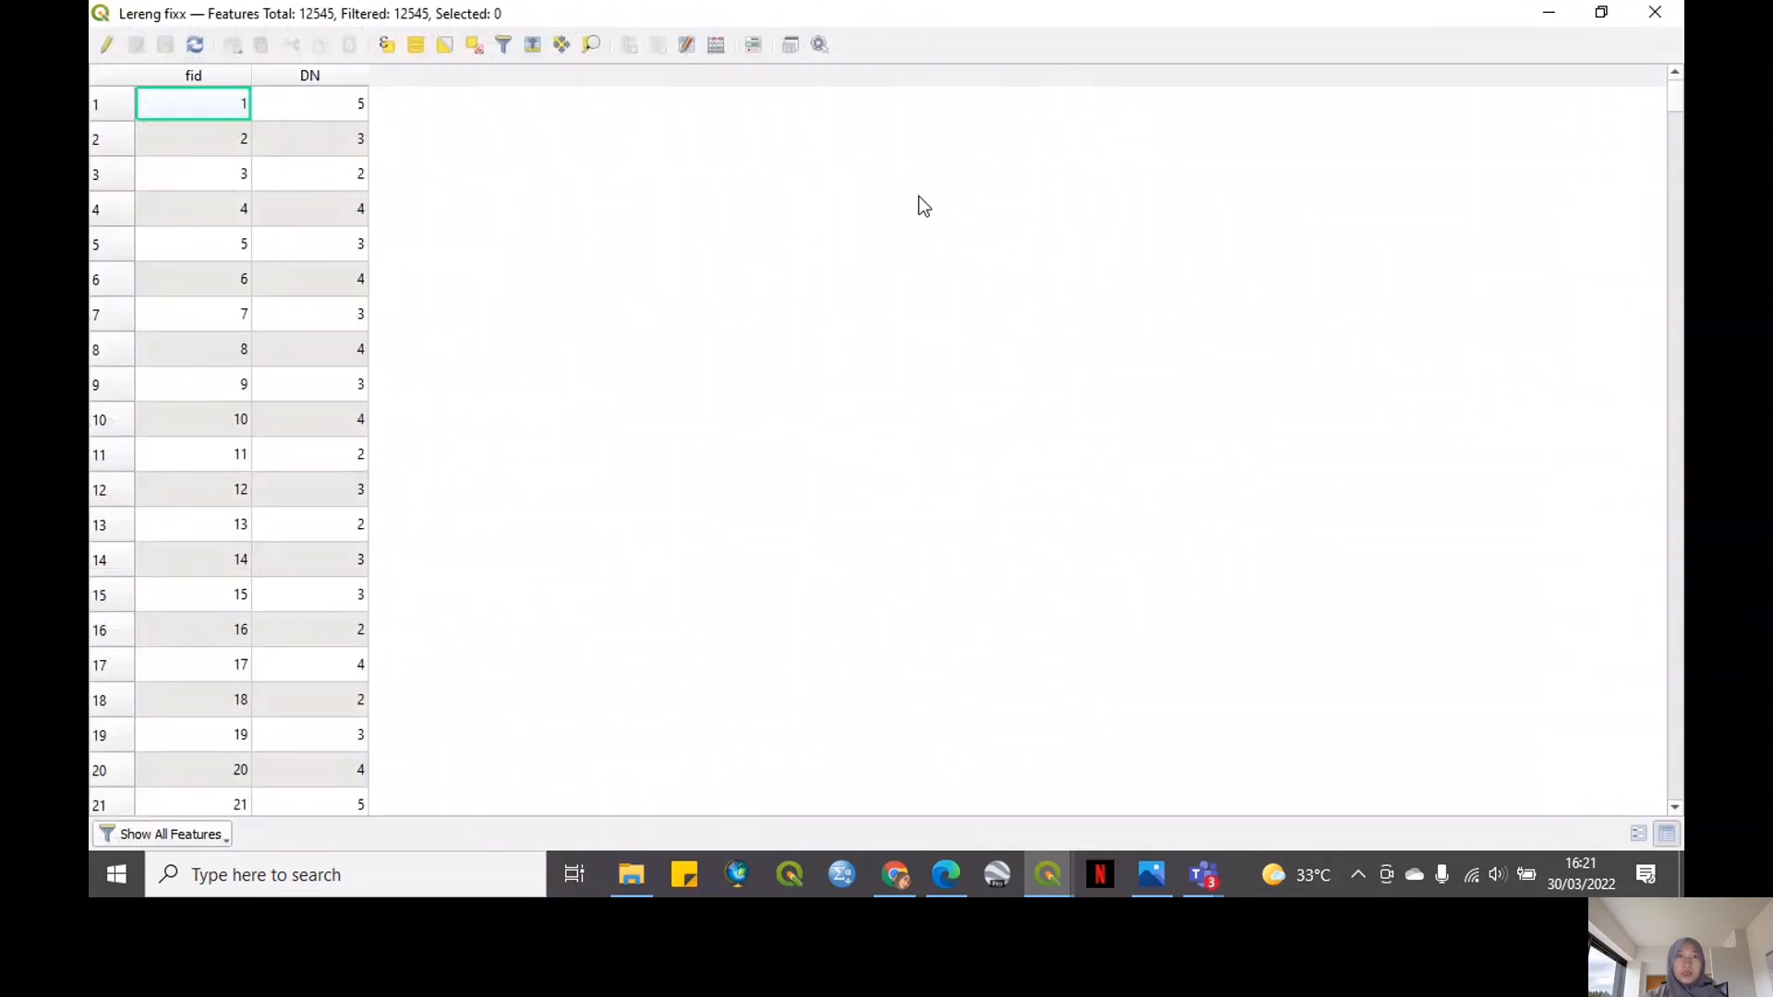
pyautogui.scroll(-15, 424, 222)
pyautogui.scroll(15, 428, 222)
pyautogui.click(338, 76)
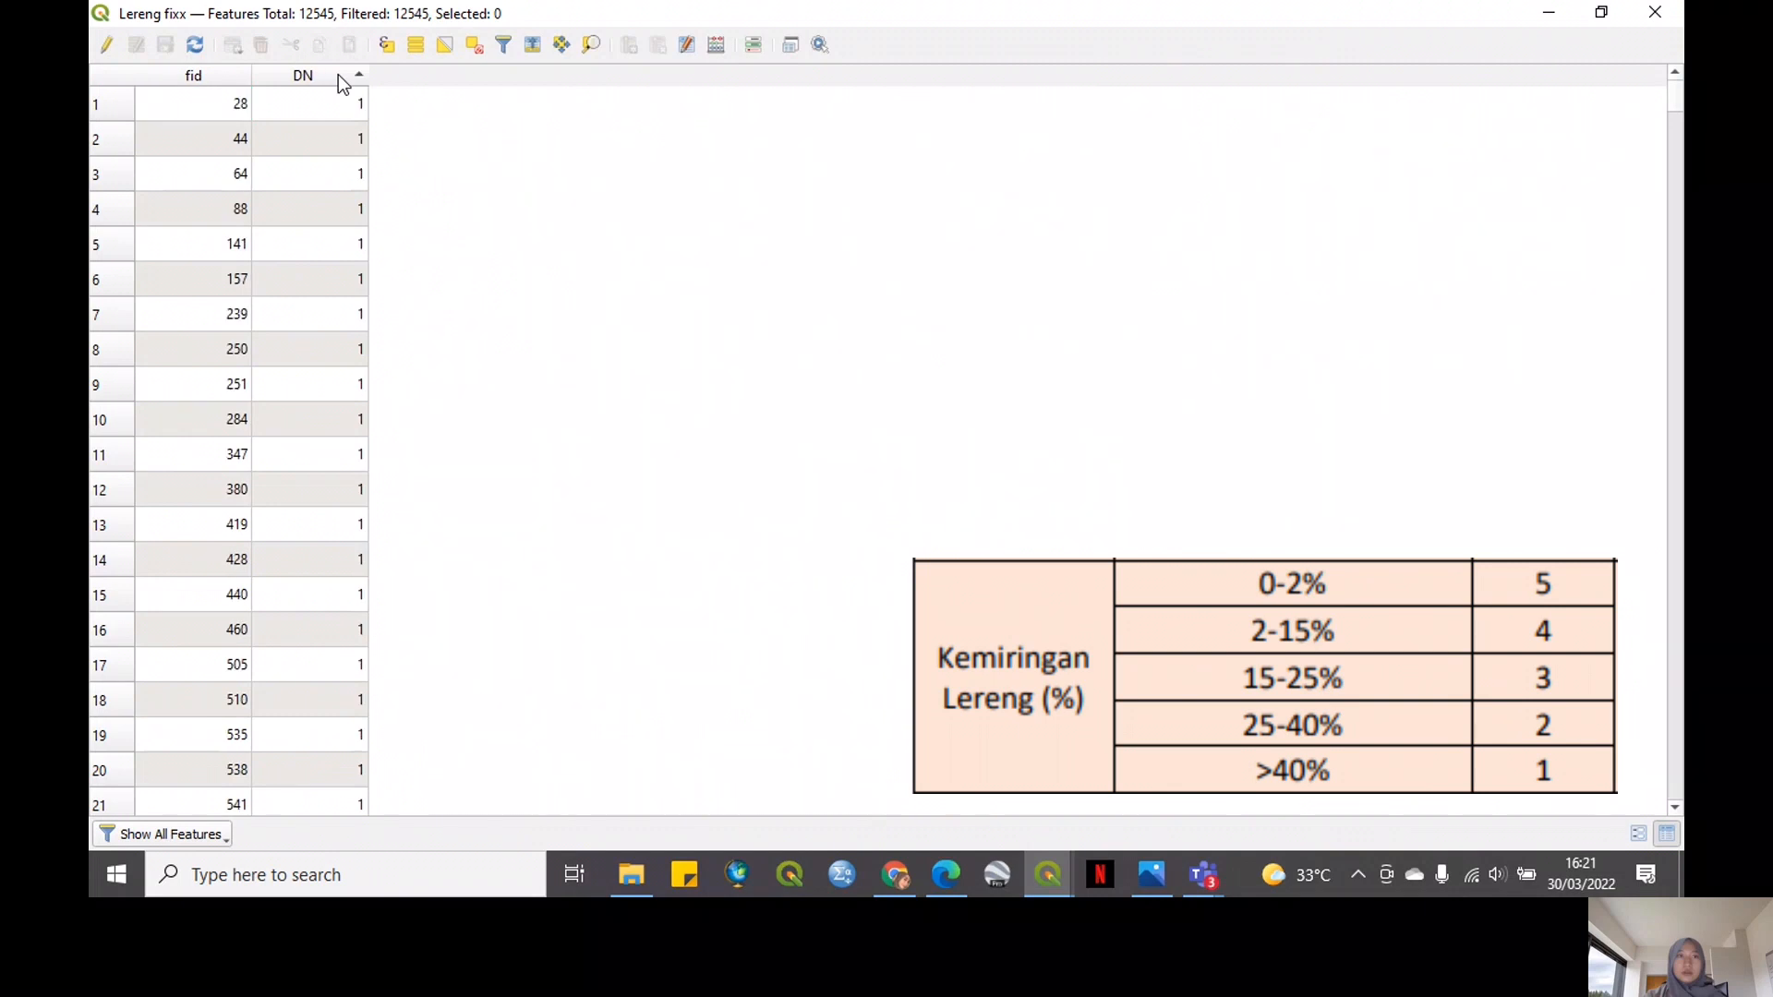
pyautogui.click(334, 75)
pyautogui.click(330, 74)
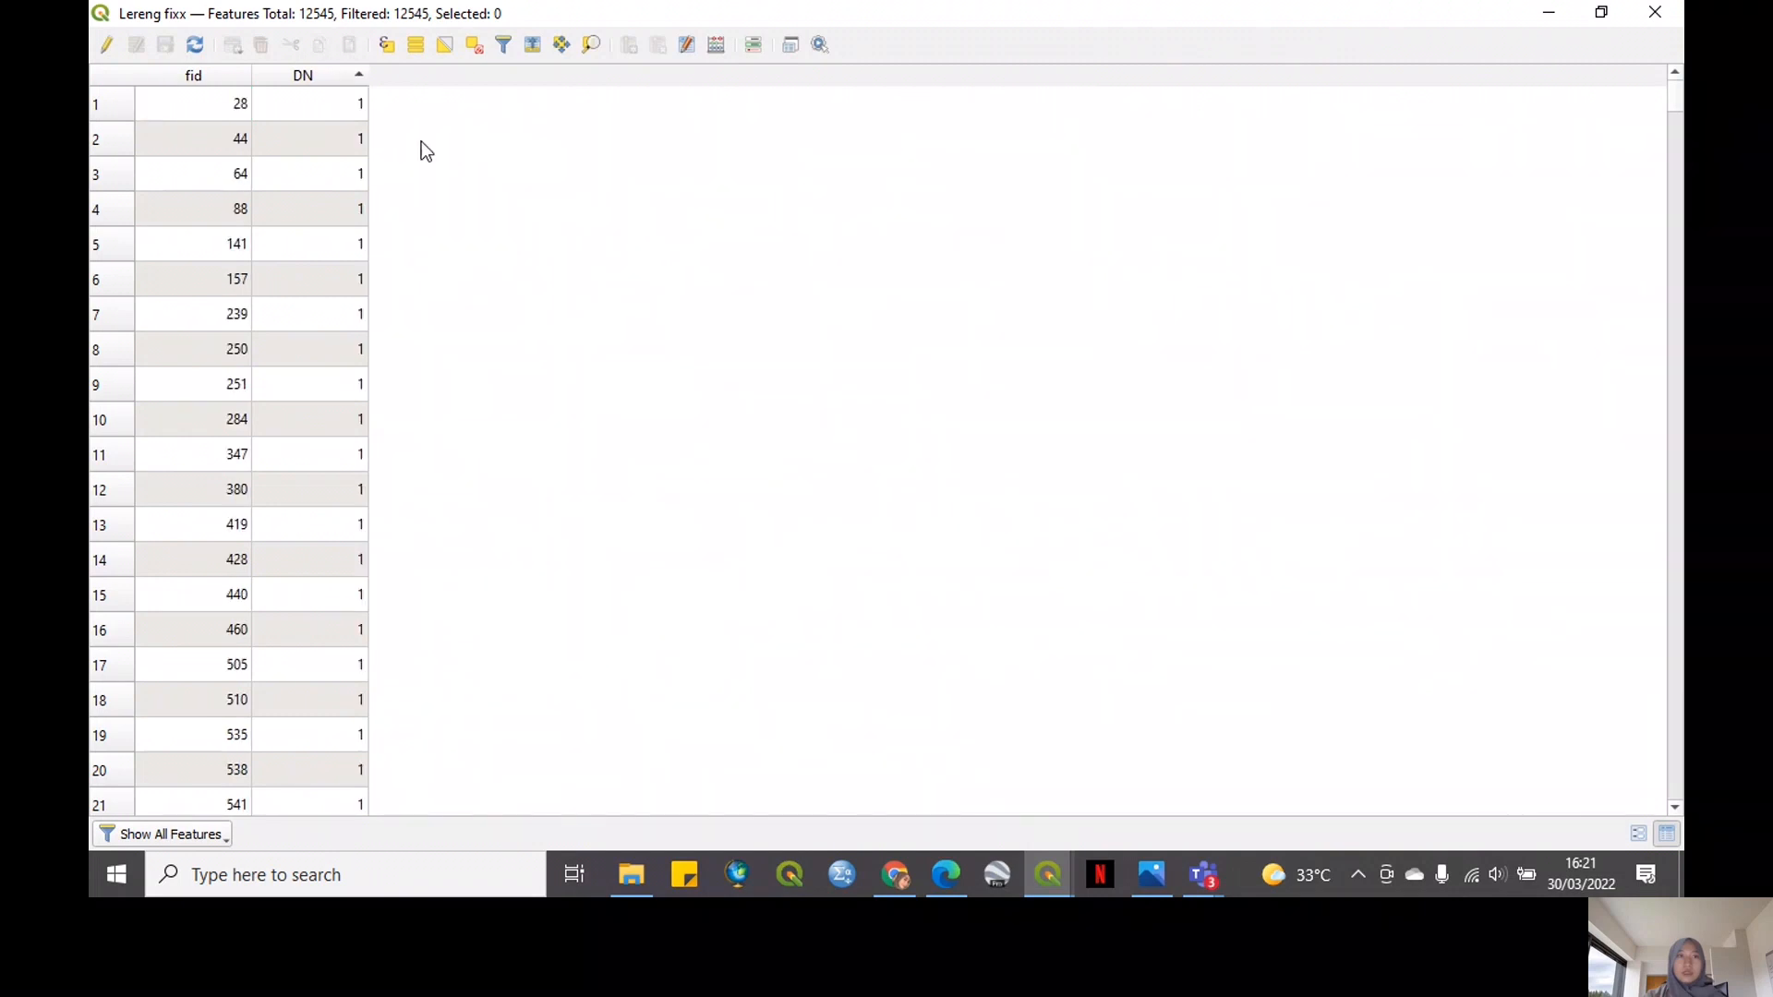
pyautogui.click(1654, 12)
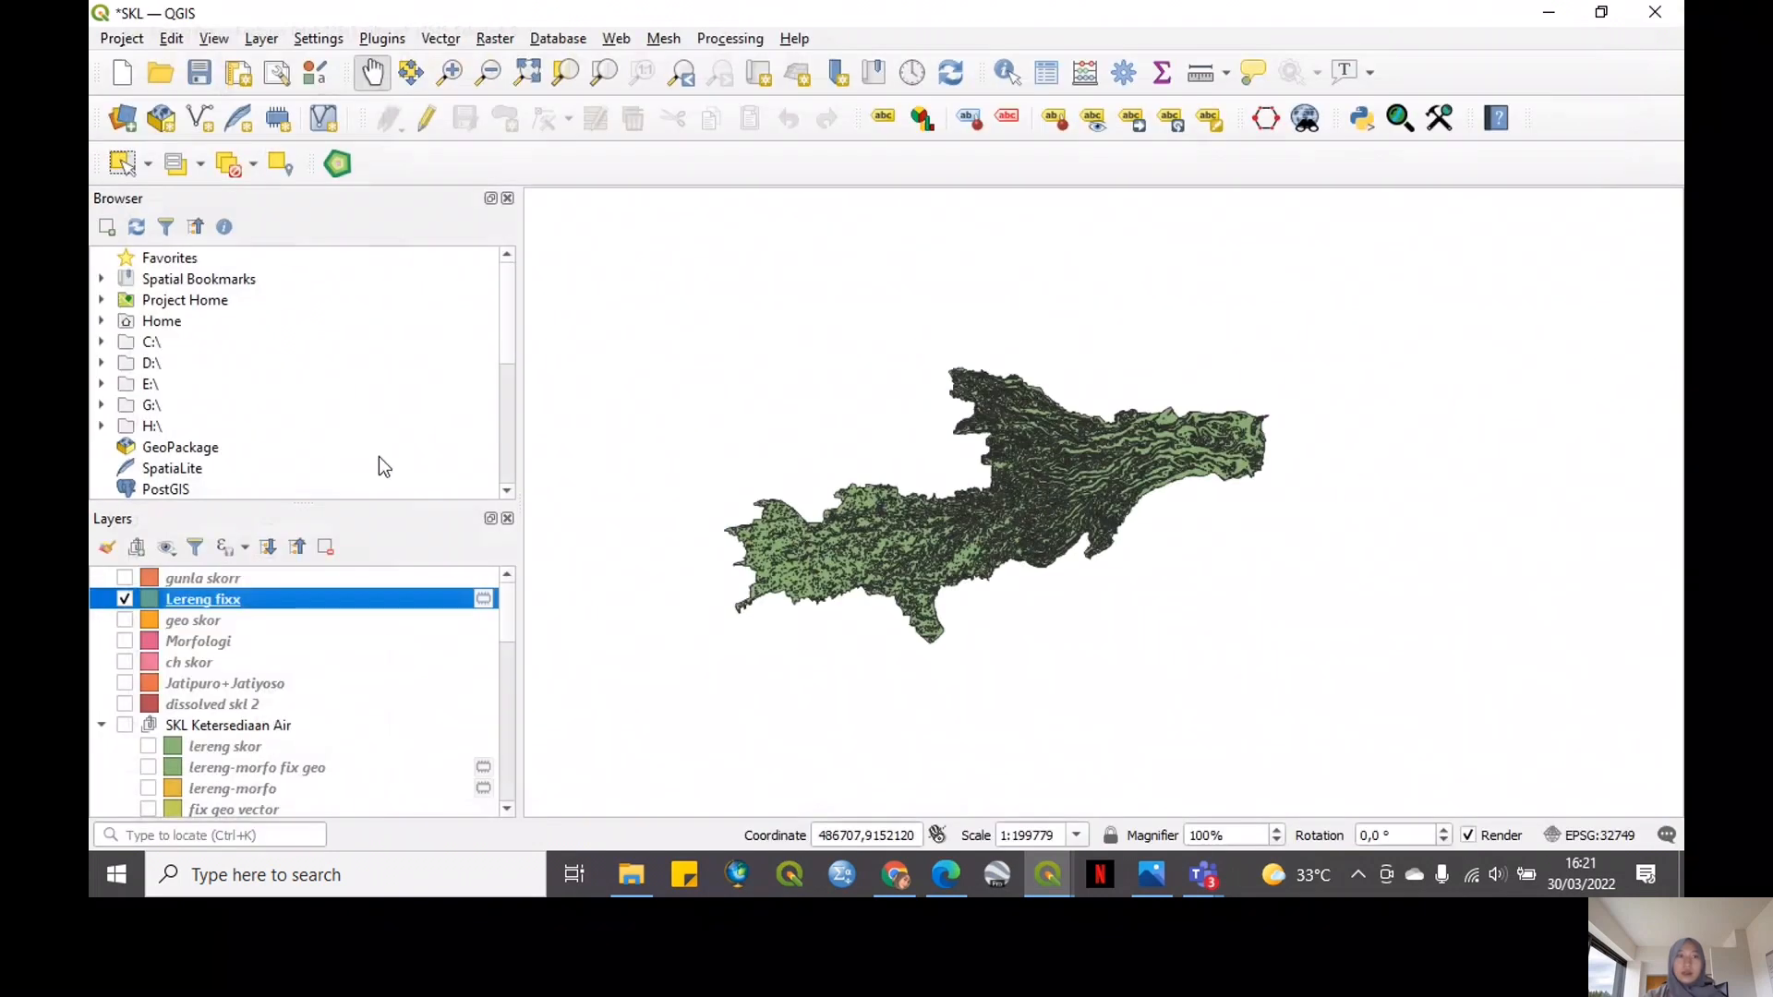
# Review the geology formations and their SKORING values in the geo skor layer's attribute table
pyautogui.click(218, 628)
pyautogui.click(1048, 73)
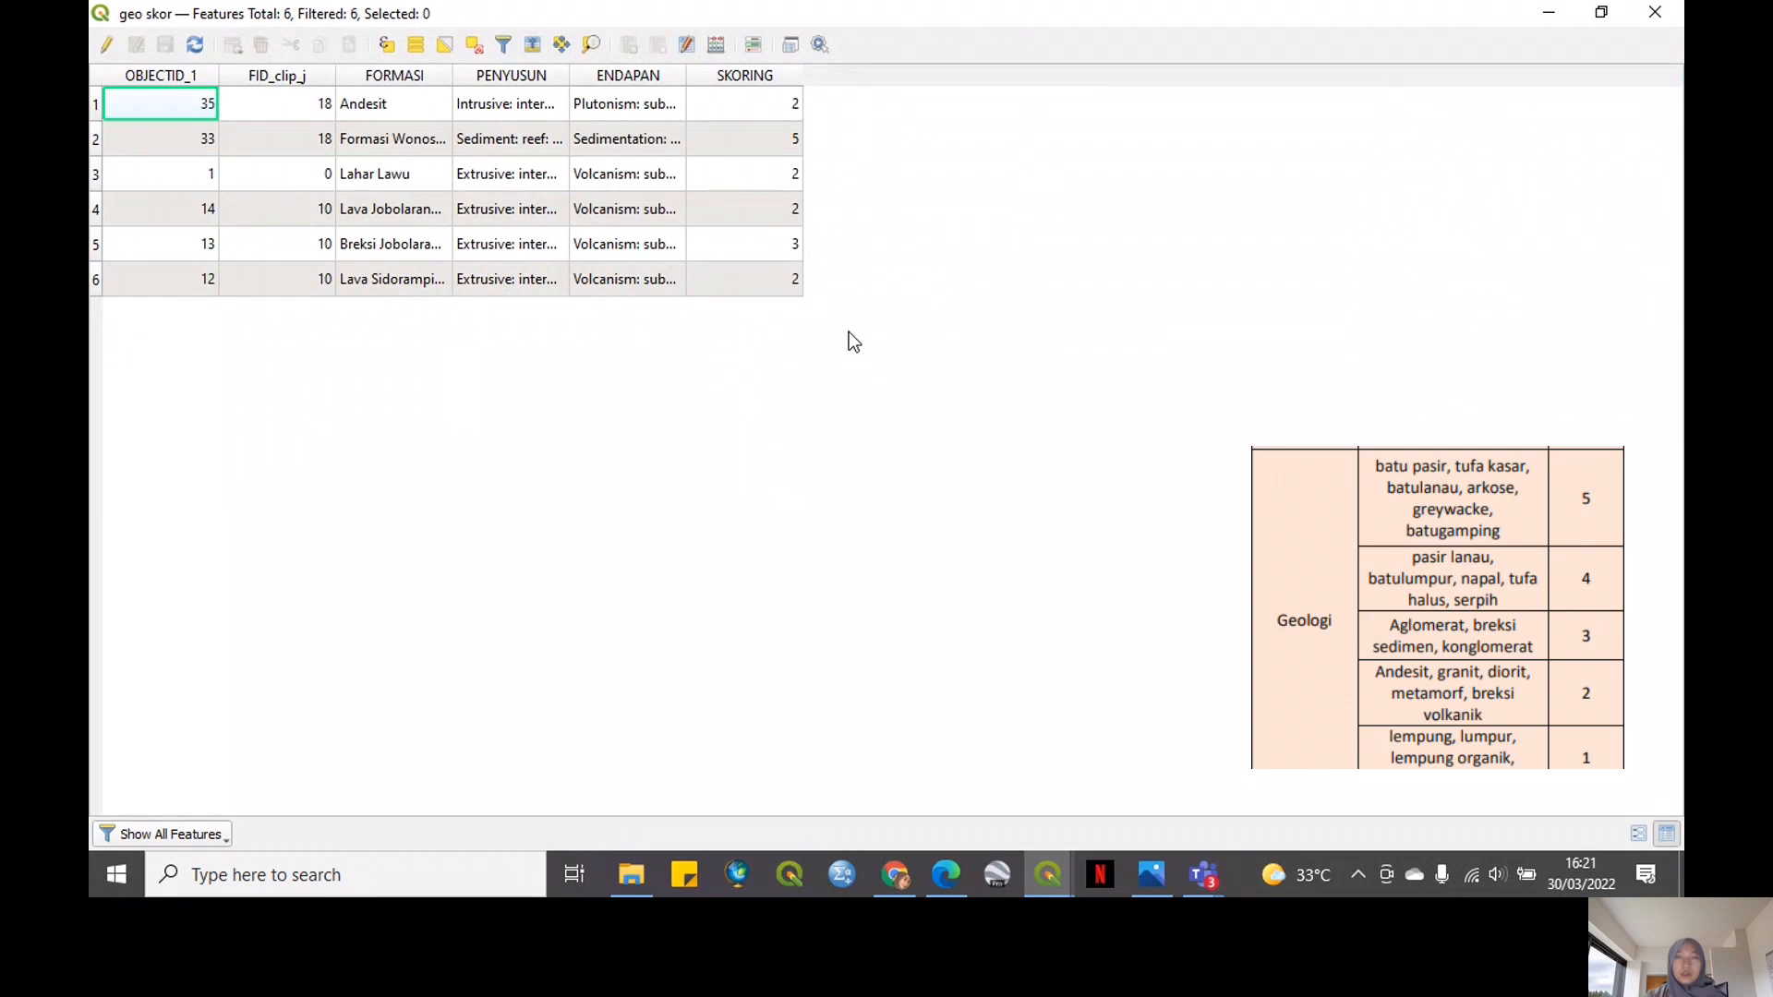
pyautogui.click(1654, 12)
# Review the scores in the attribute tables of the Morfologi and ch skor layers
pyautogui.click(325, 547)
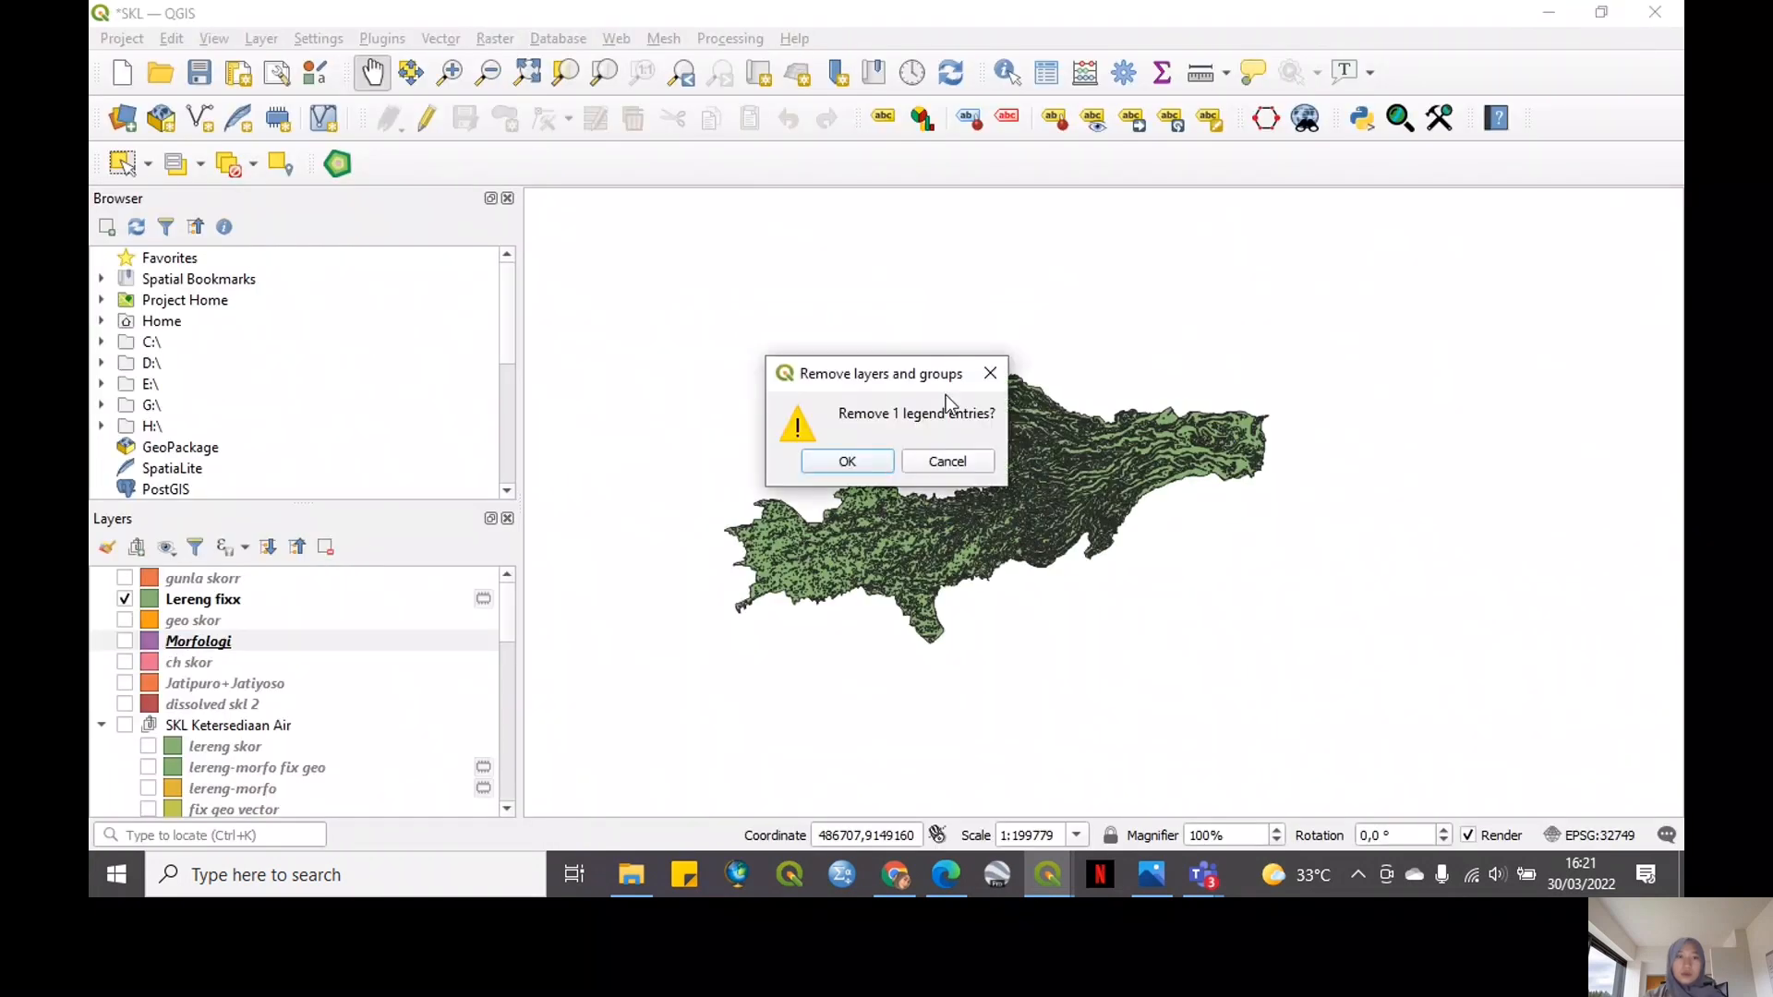
pyautogui.click(990, 373)
pyautogui.click(1048, 73)
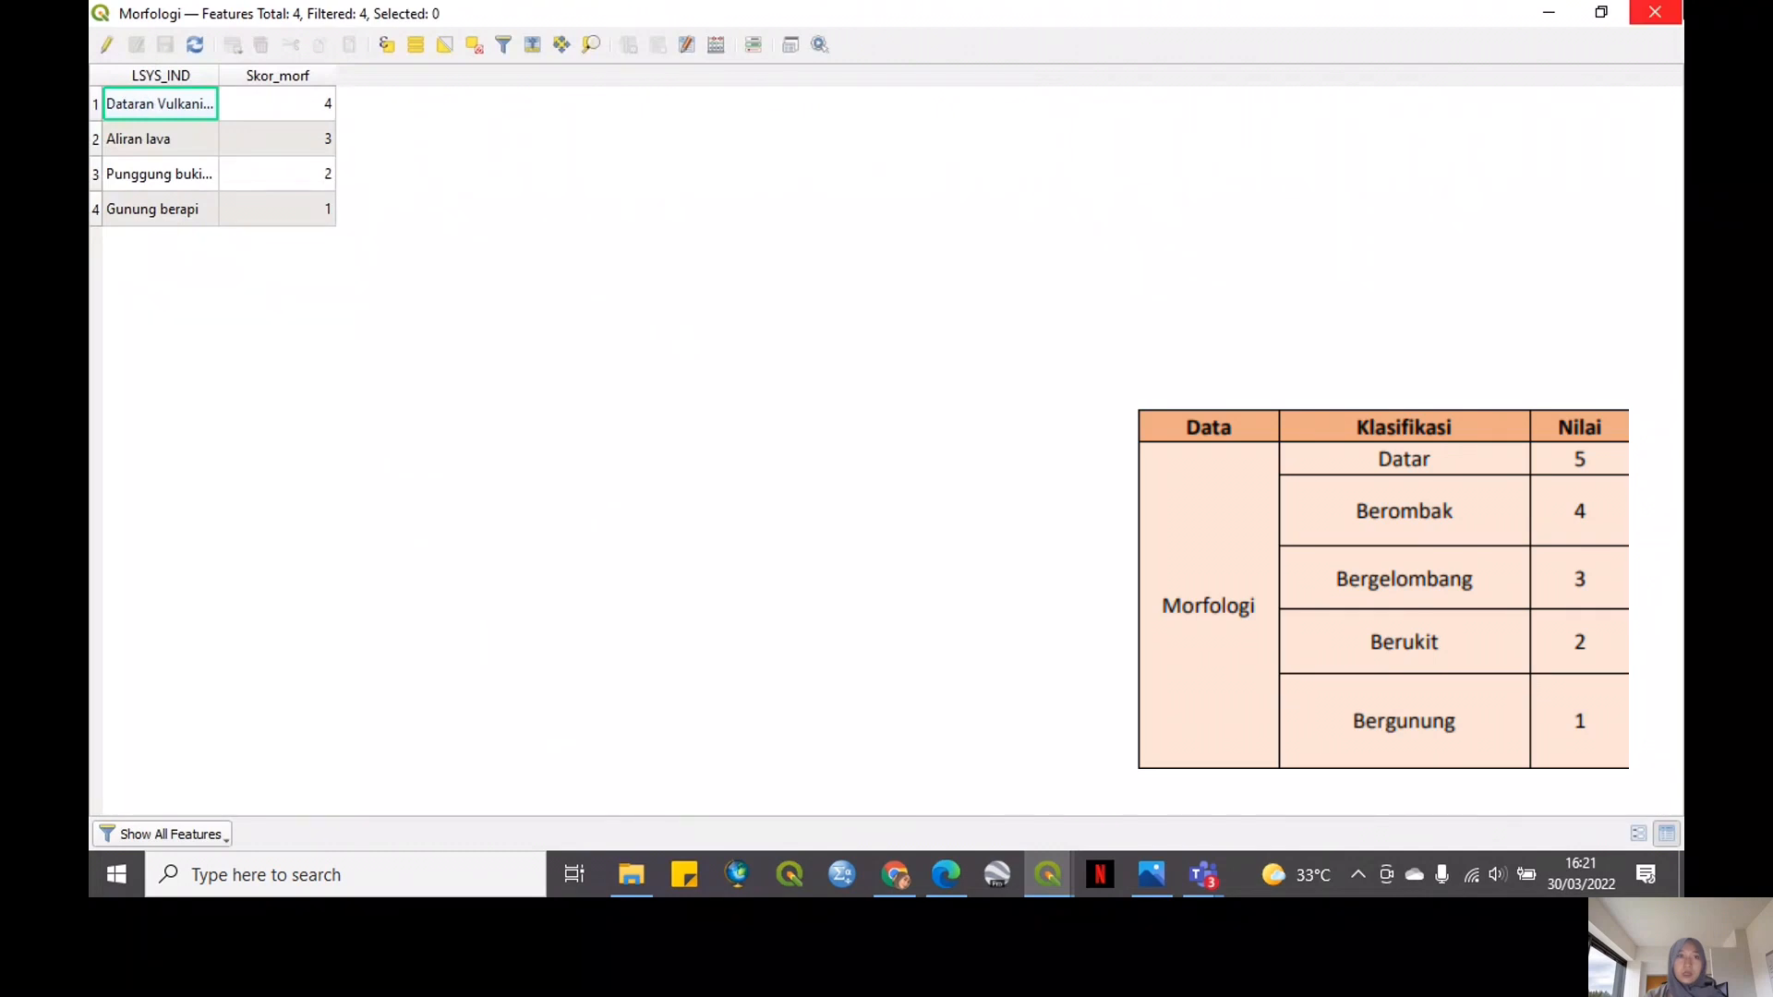
pyautogui.click(1654, 12)
pyautogui.click(194, 663)
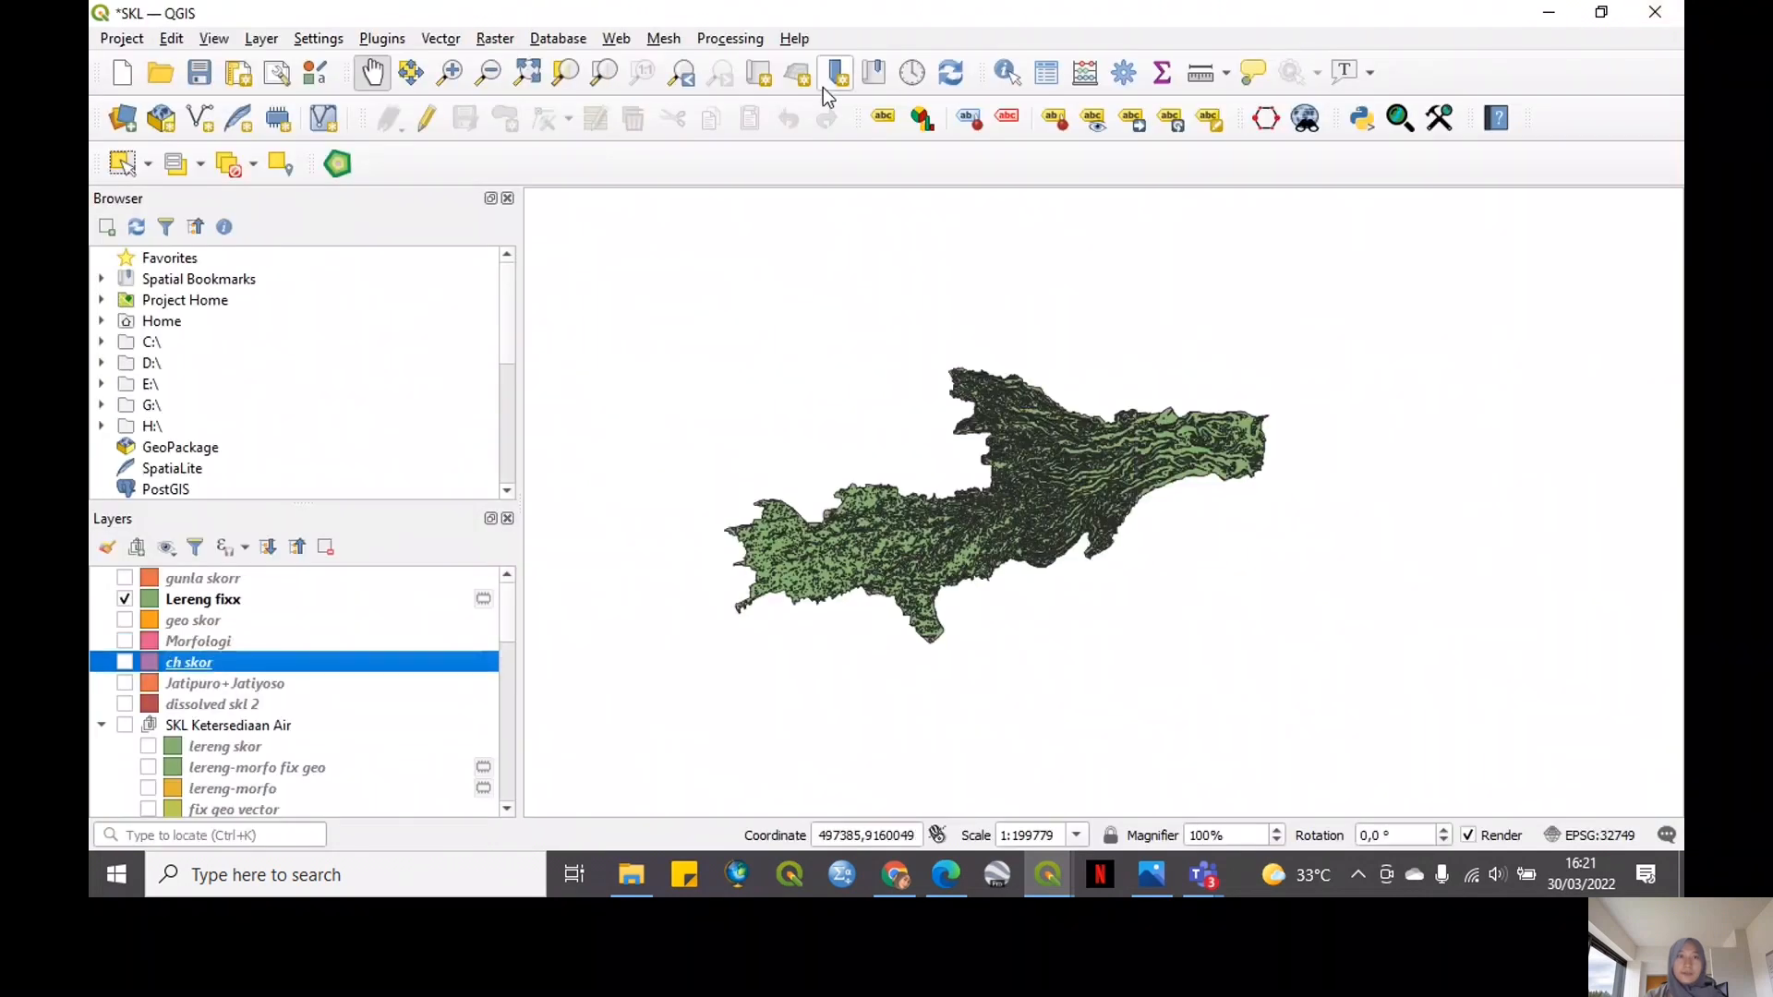
pyautogui.click(1055, 83)
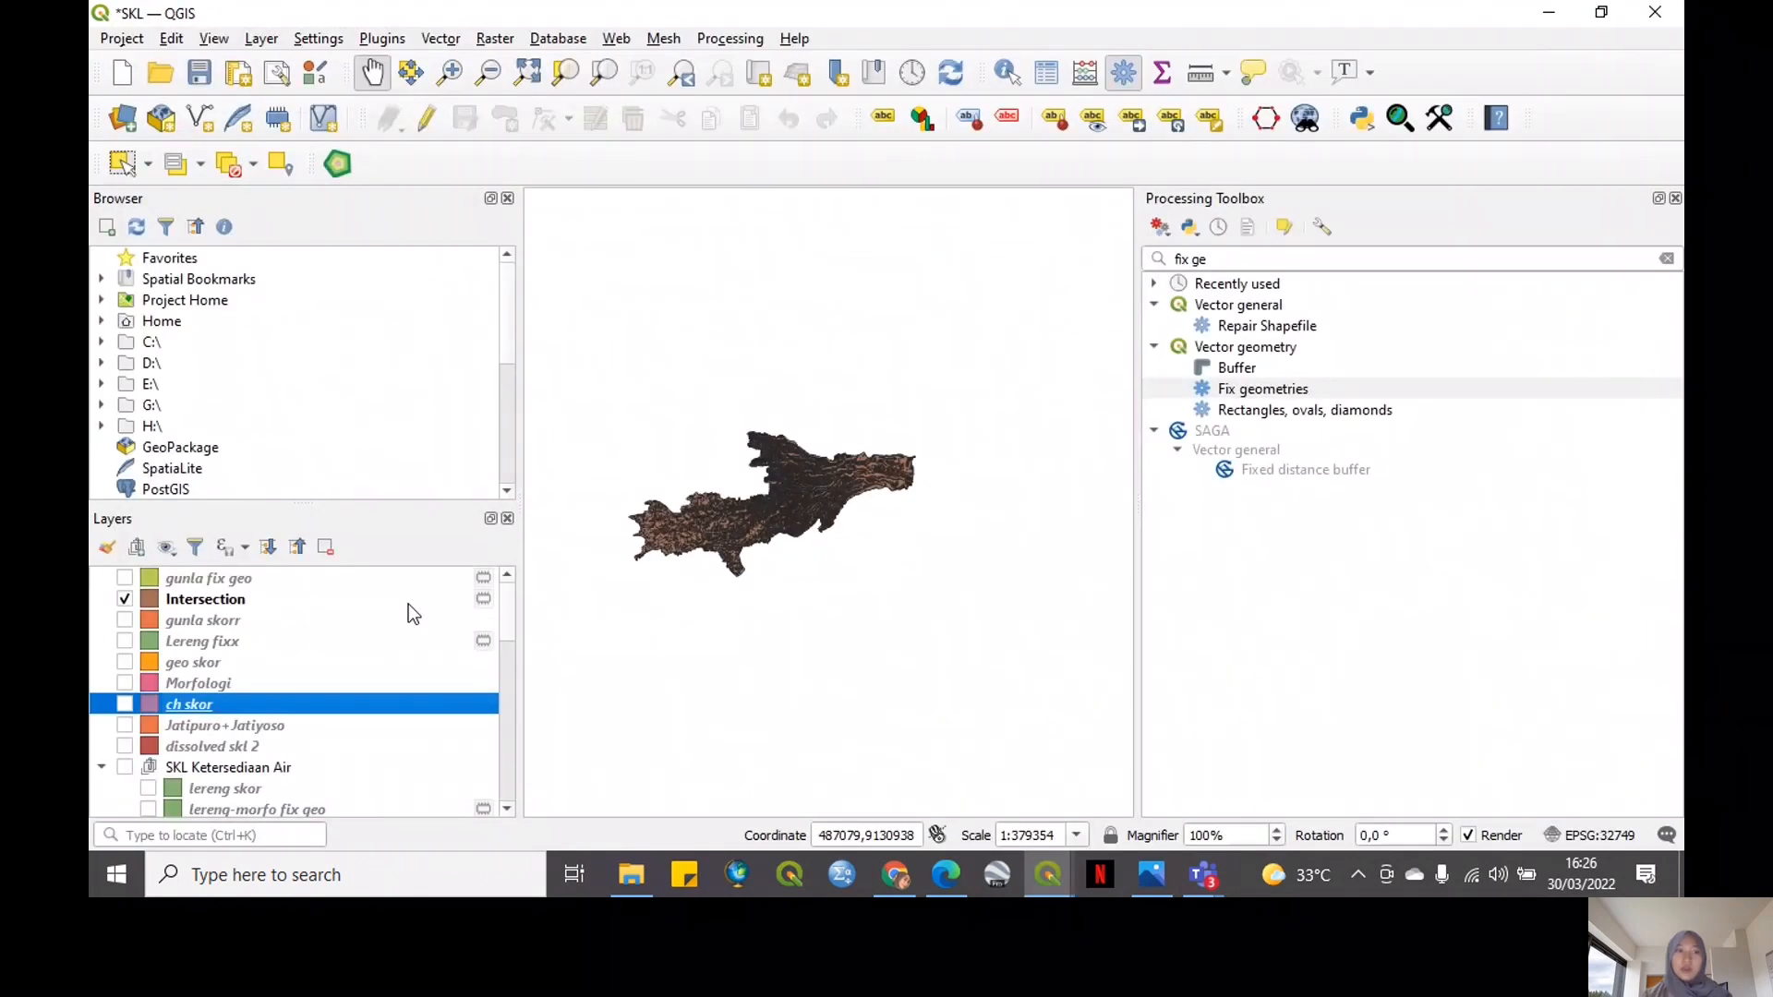
# Examine the score, total, average and keterangan fields in the visible Intersection layer's attribute table
pyautogui.click(408, 601)
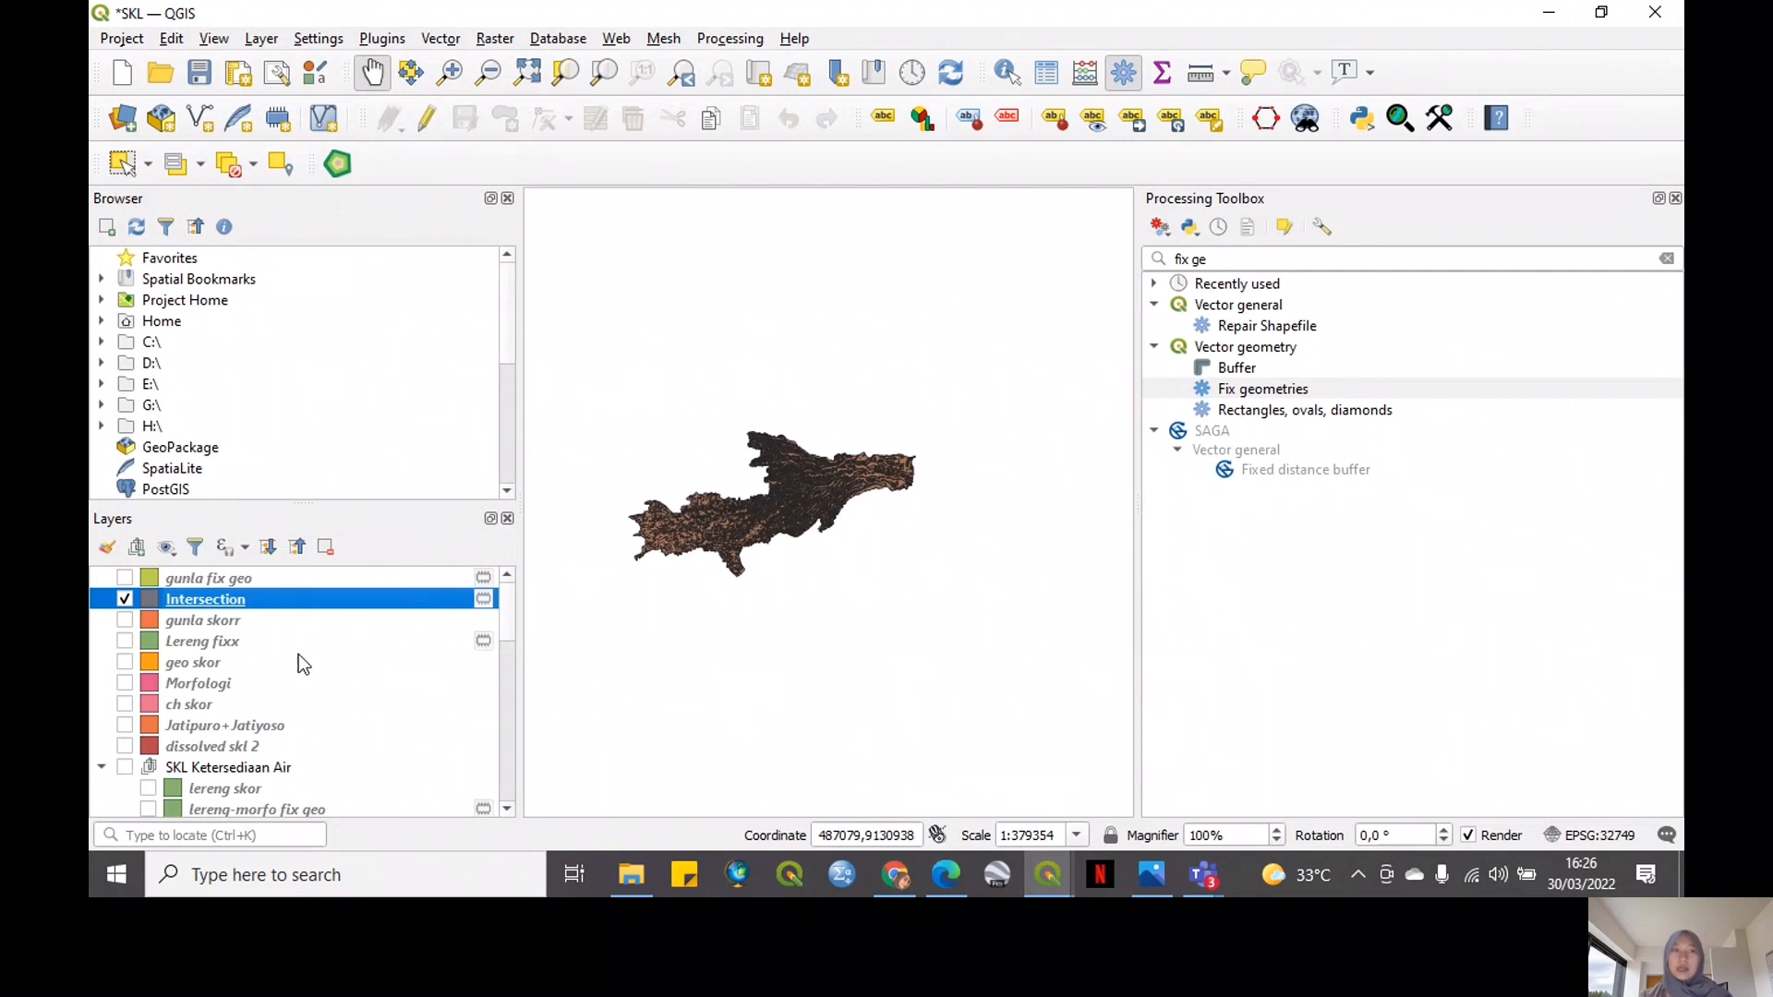
pyautogui.click(1056, 81)
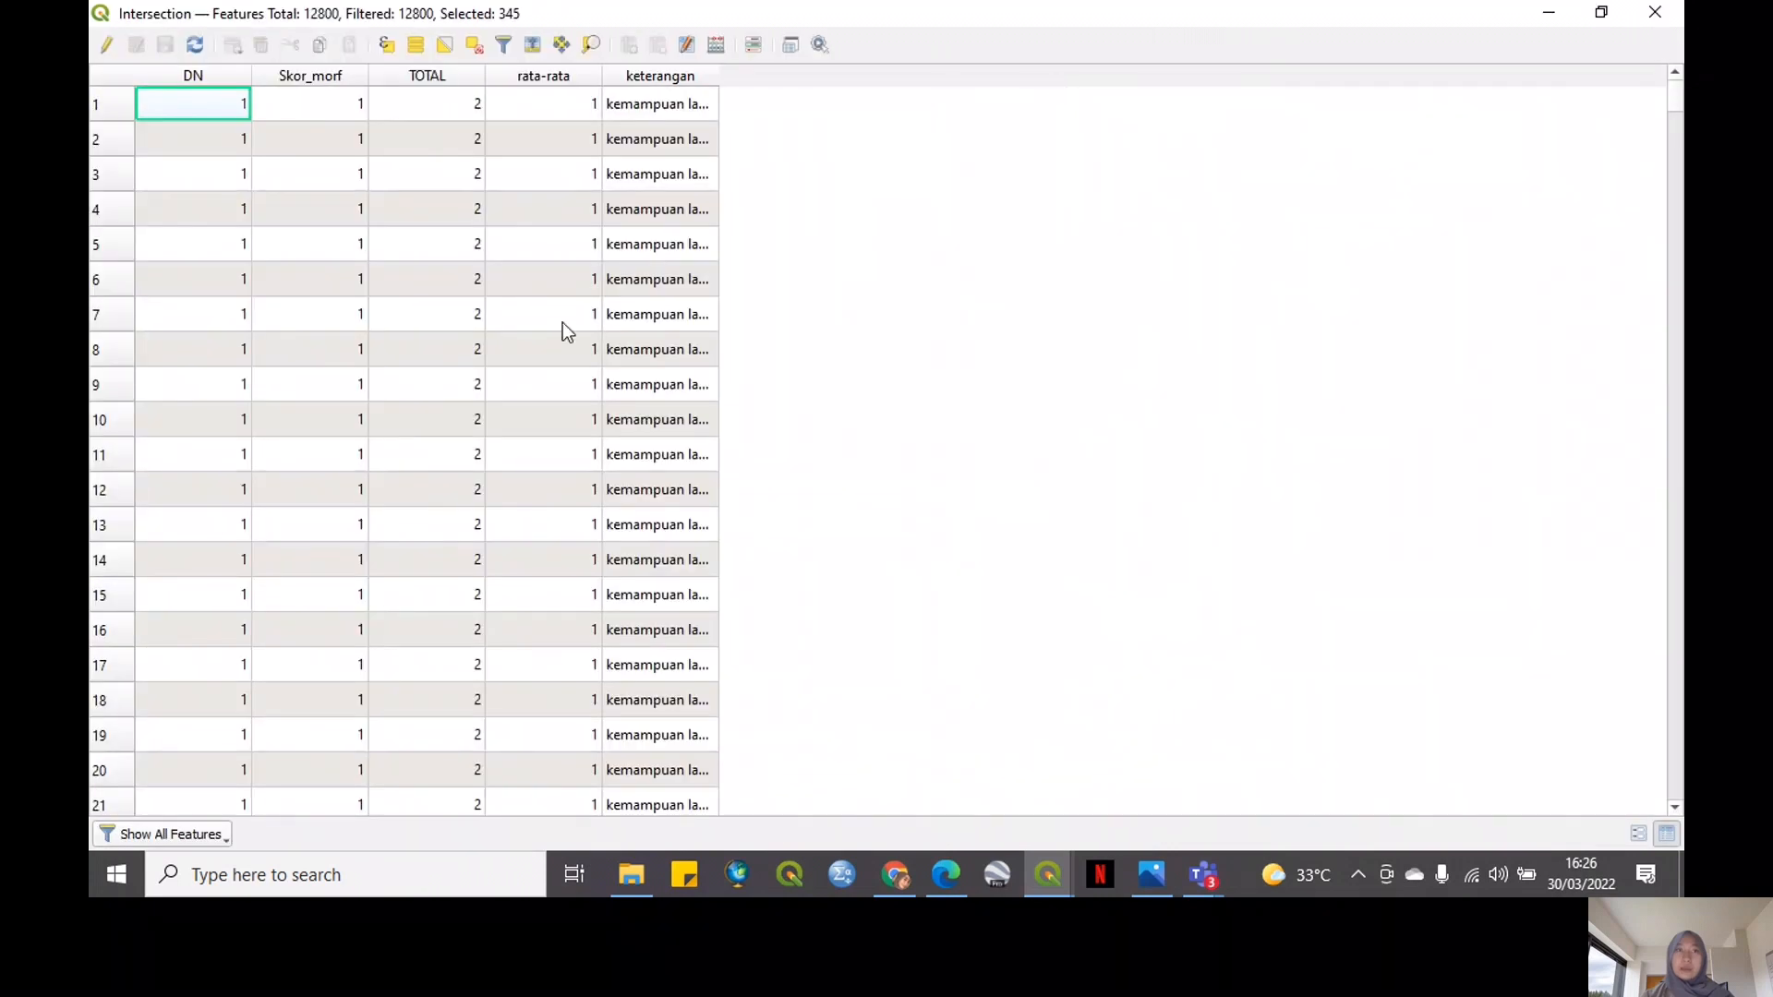
pyautogui.click(1655, 13)
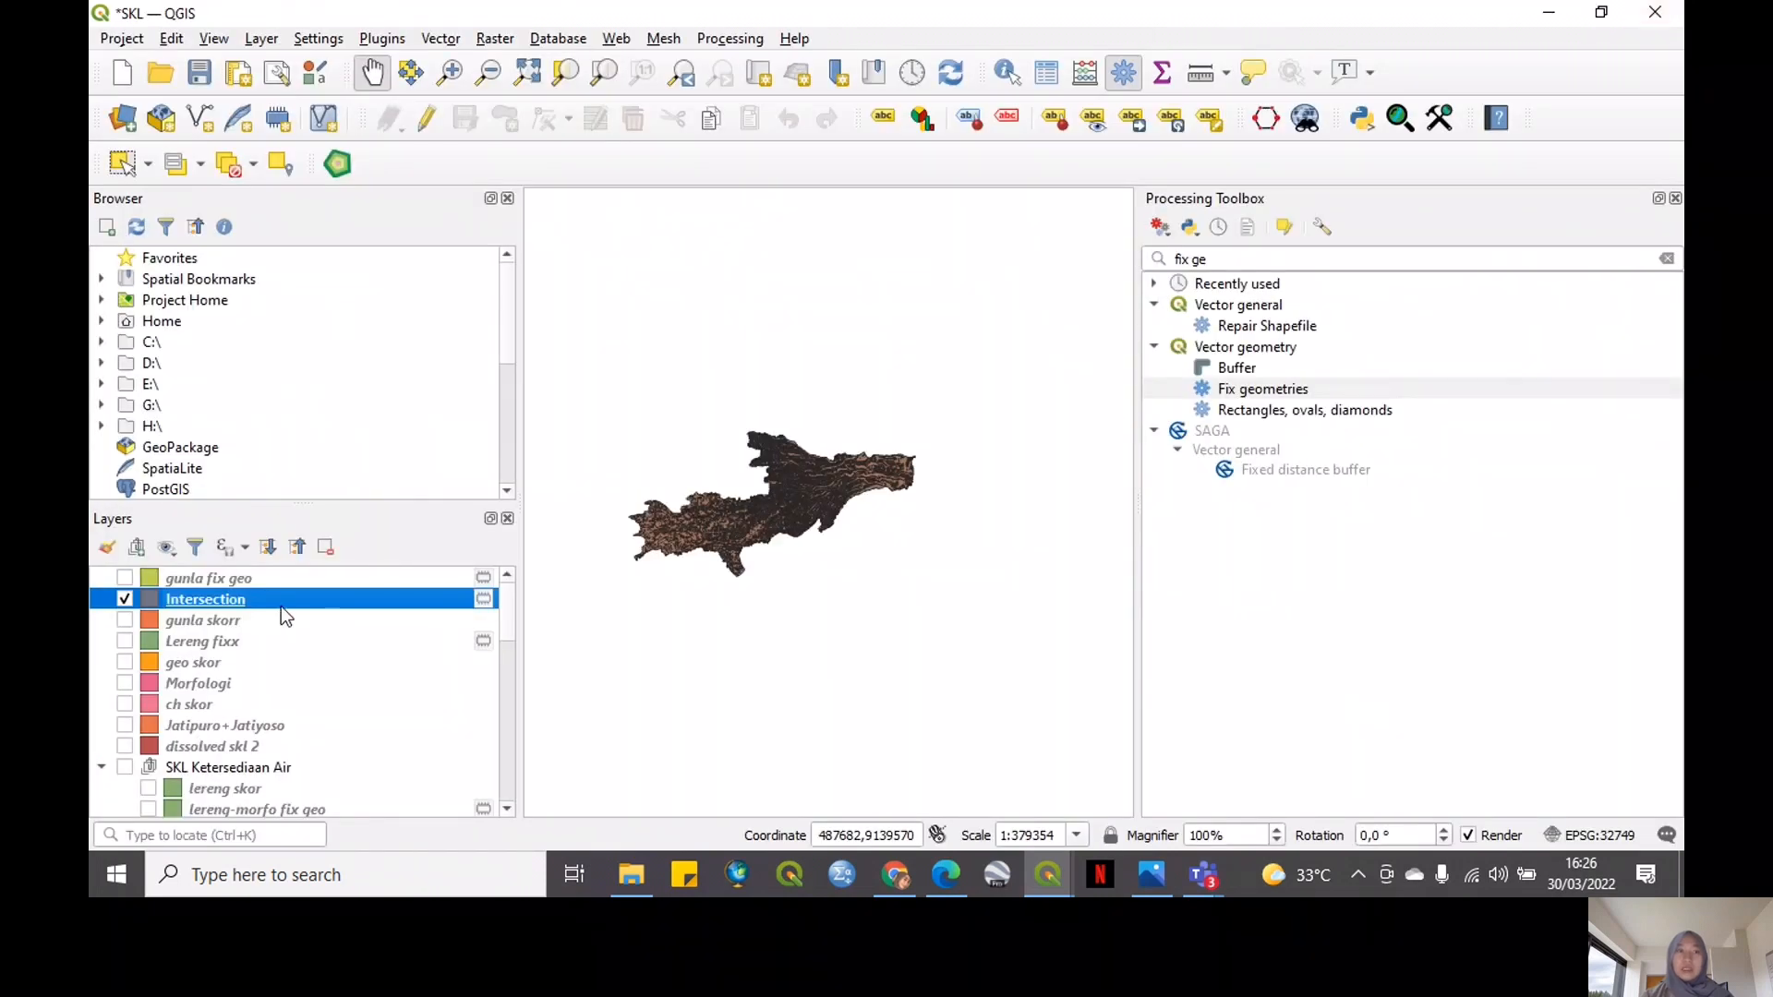
# Set up an Intersection of the visible Intersection layer with the gunla fix geo overlay, keeping only the overlay's SKOR TGL field
pyautogui.click(440, 38)
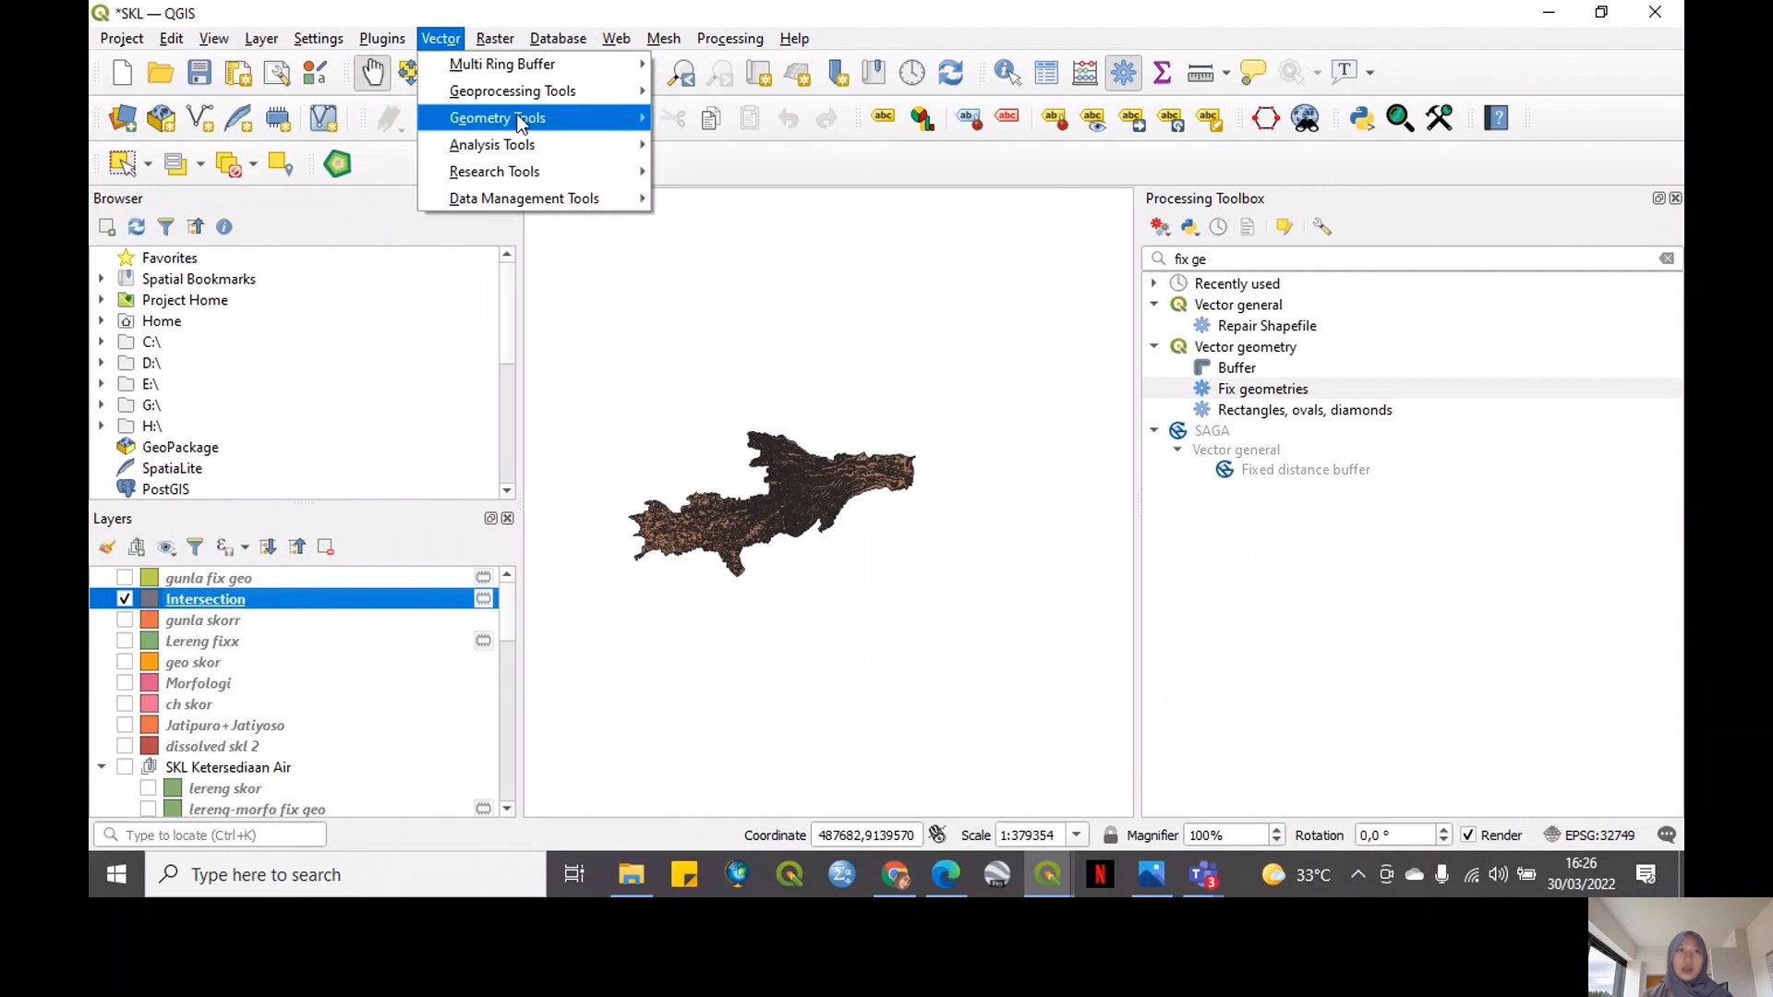
pyautogui.moveTo(531, 100)
pyautogui.click(786, 227)
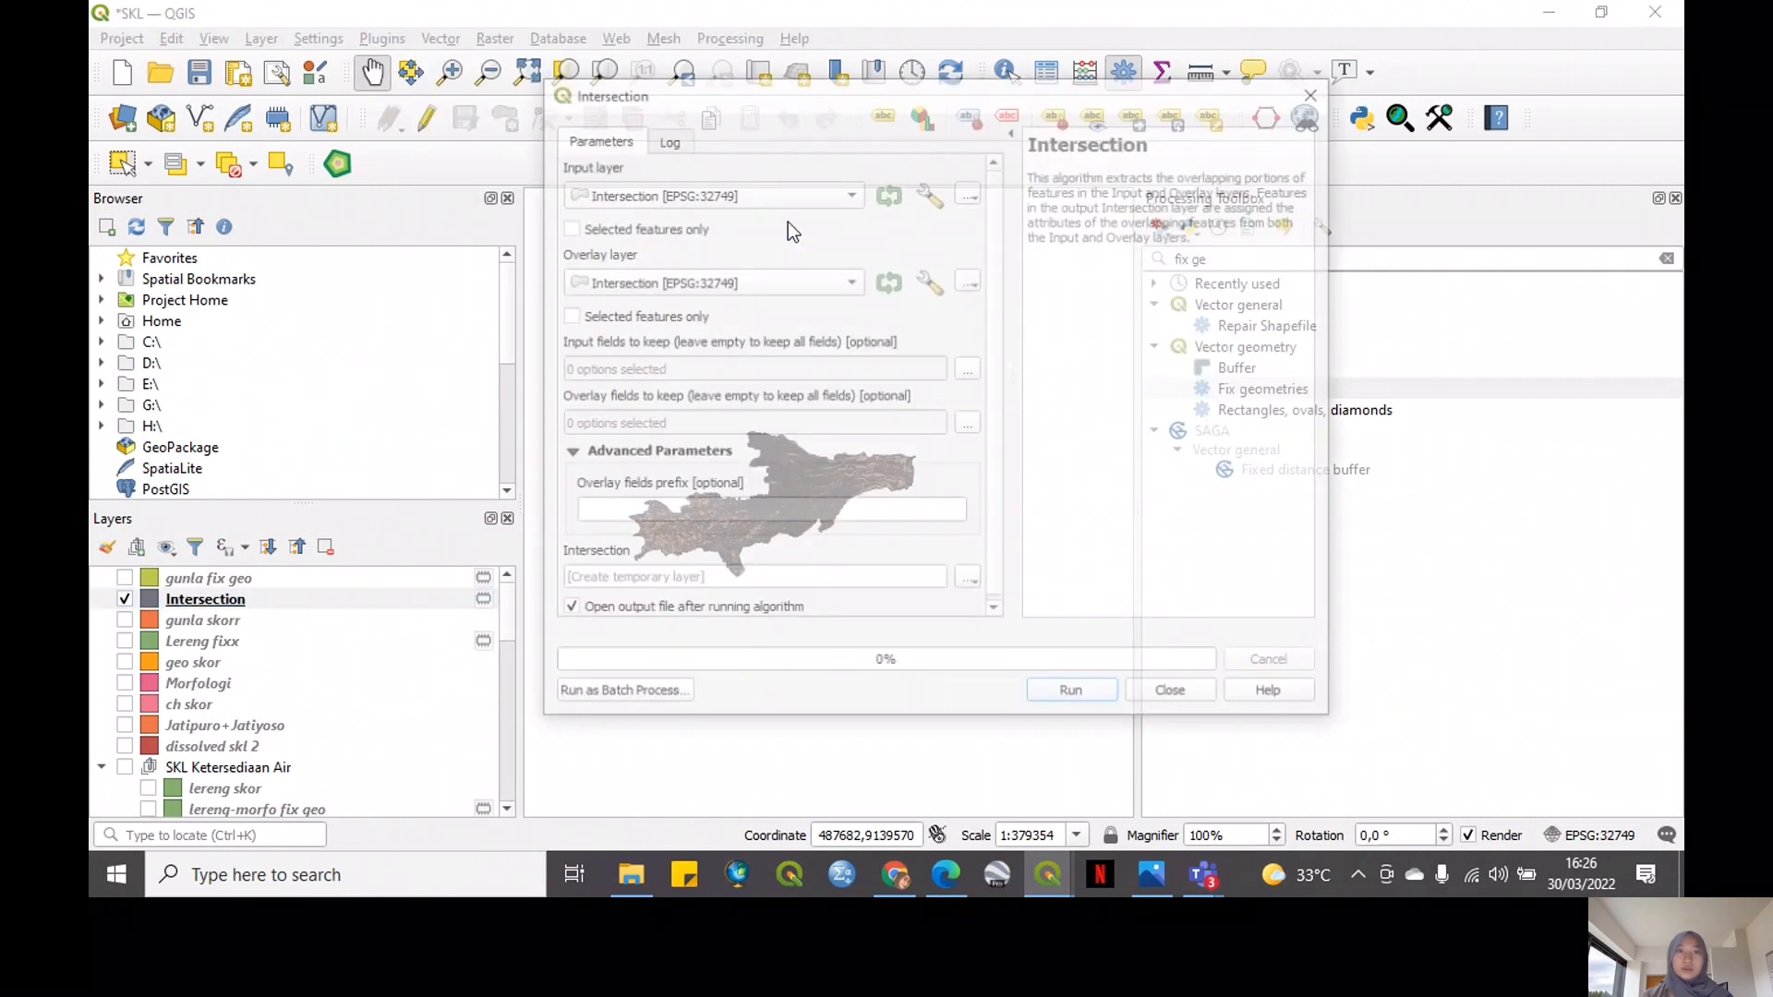
pyautogui.click(773, 277)
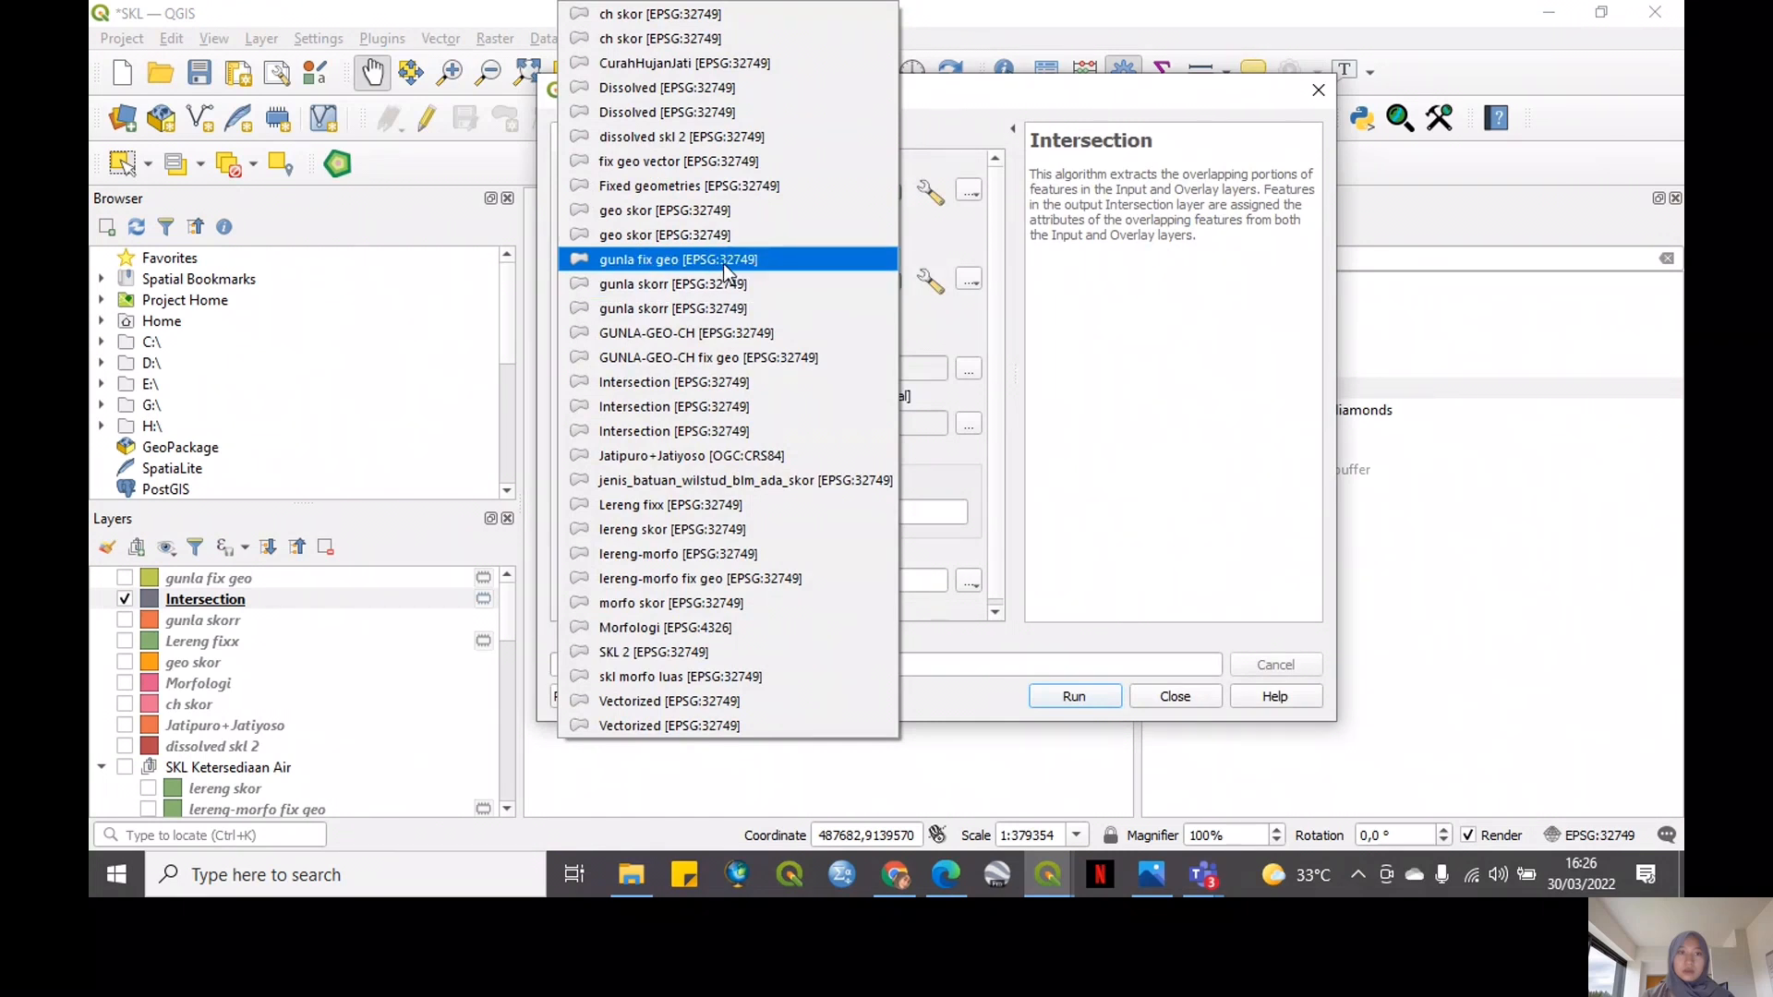
pyautogui.click(723, 260)
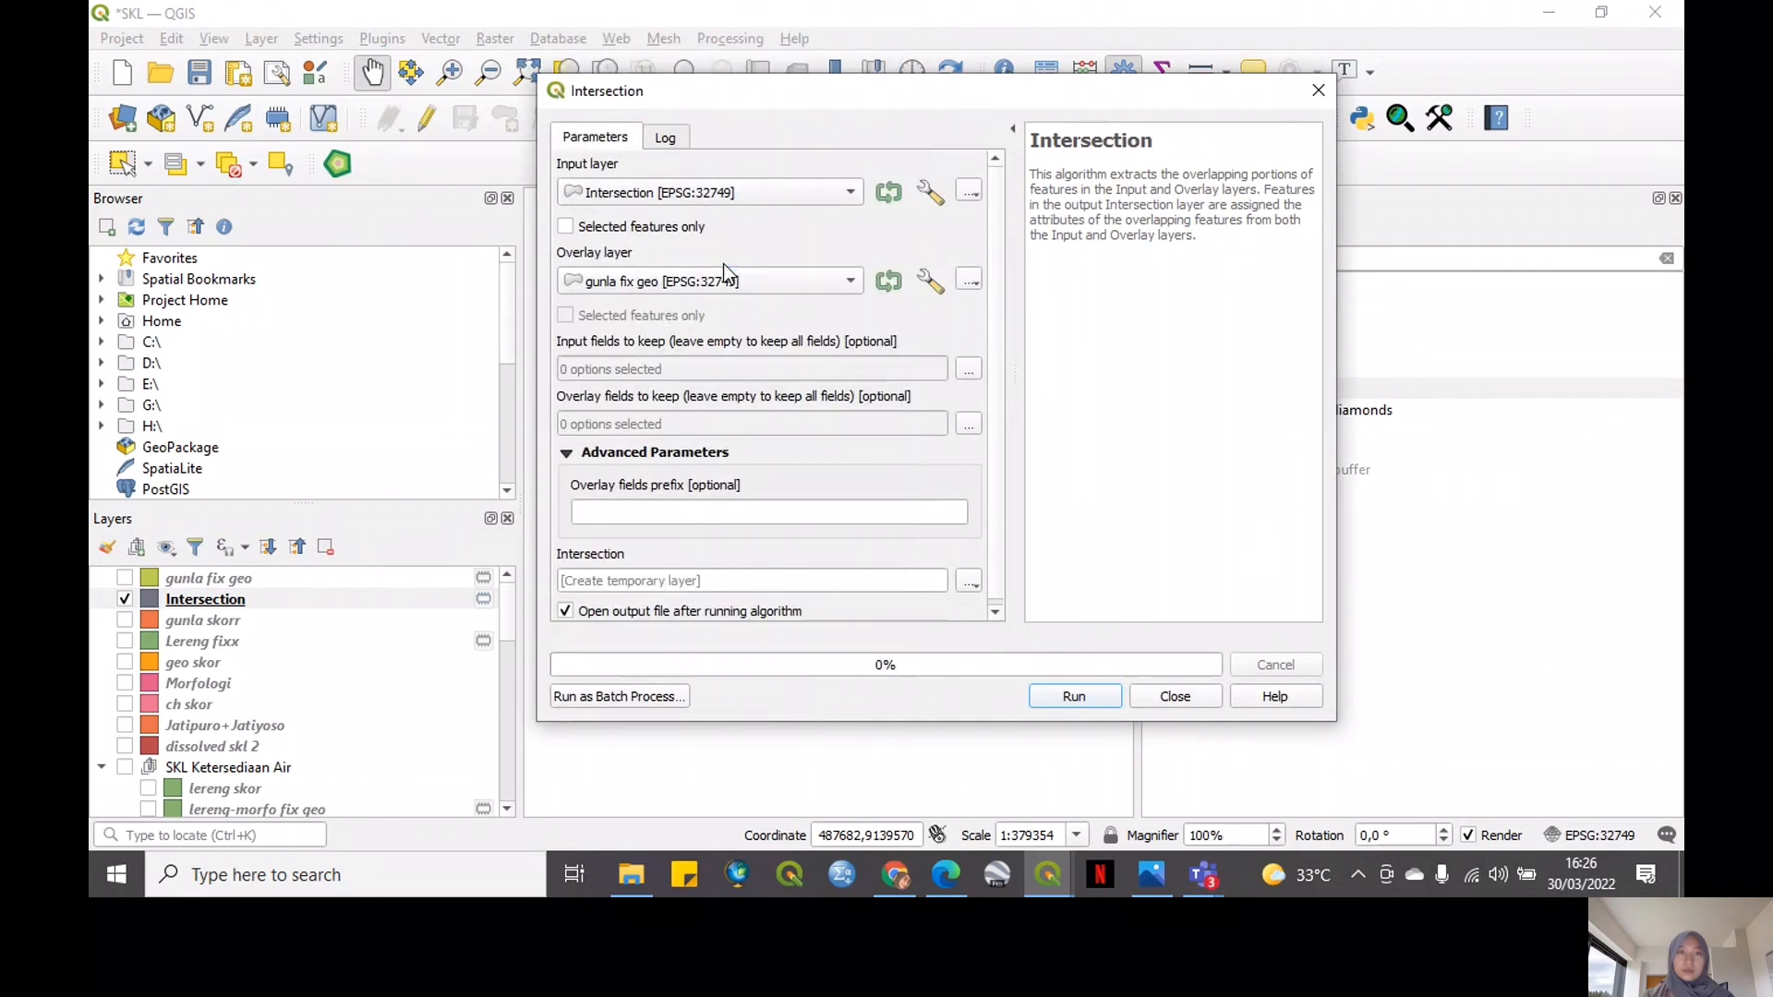
pyautogui.click(968, 424)
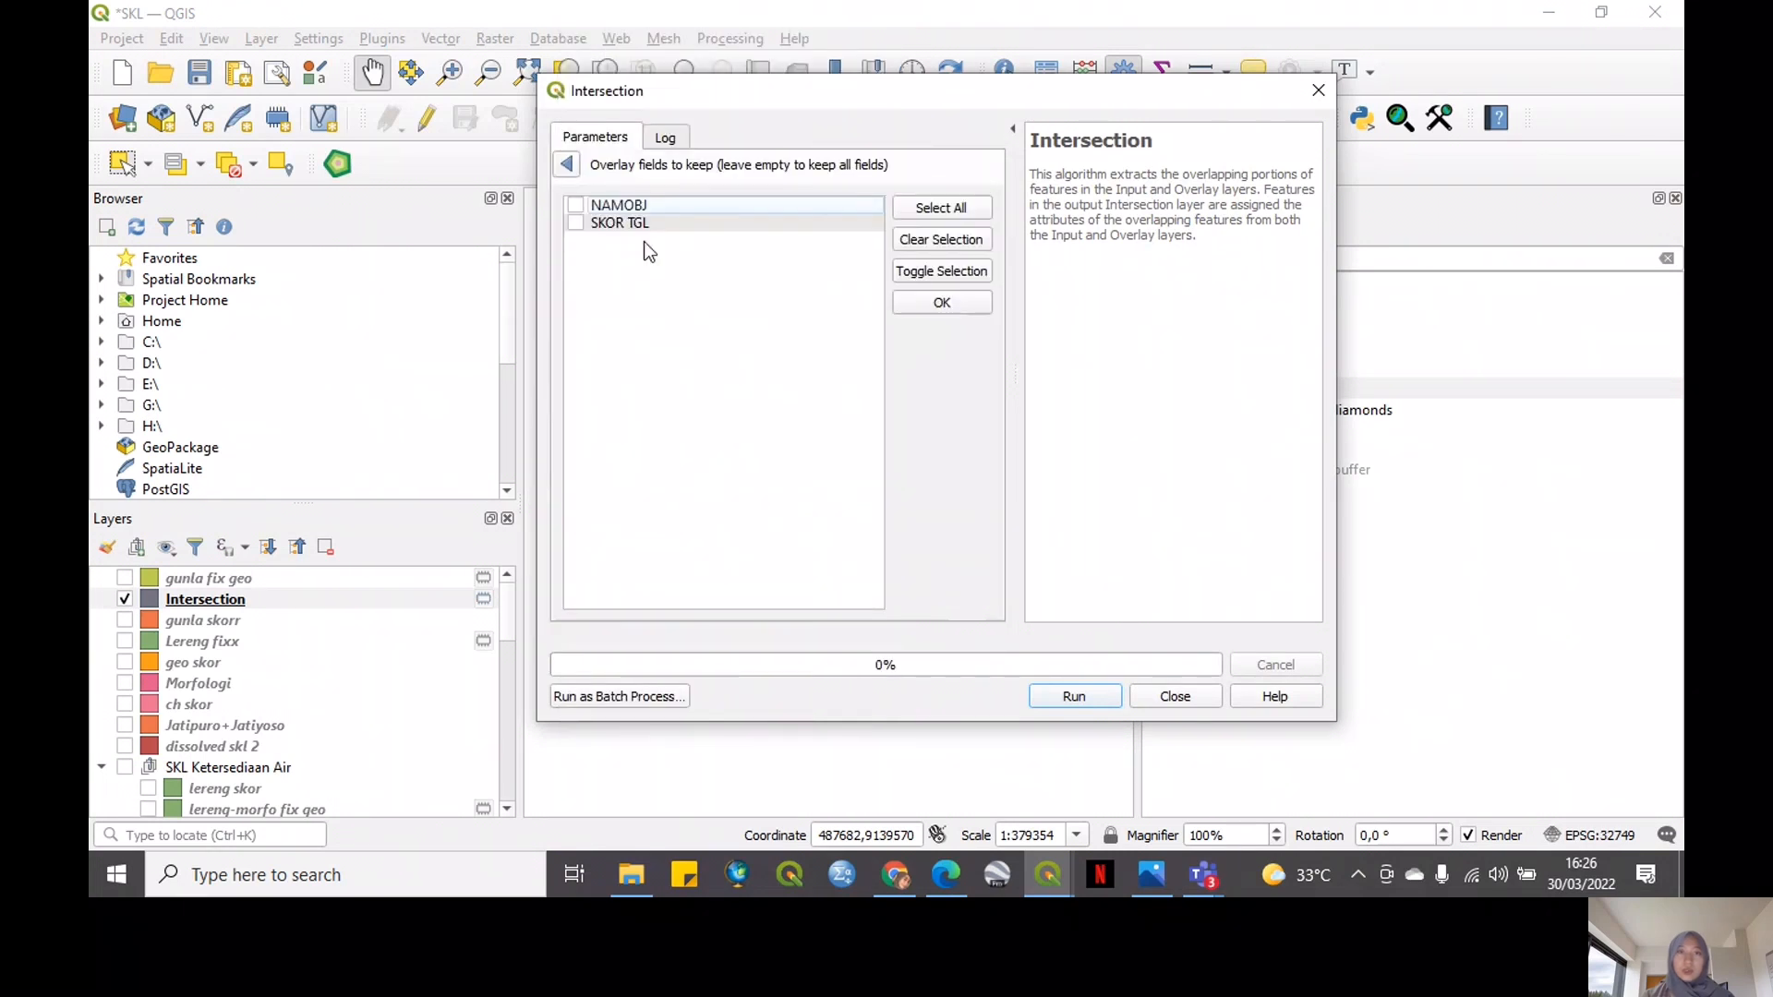
pyautogui.click(928, 309)
# Keep only the DN and Skor_morf input fields and run the intersection to a temporary layer
pyautogui.click(969, 367)
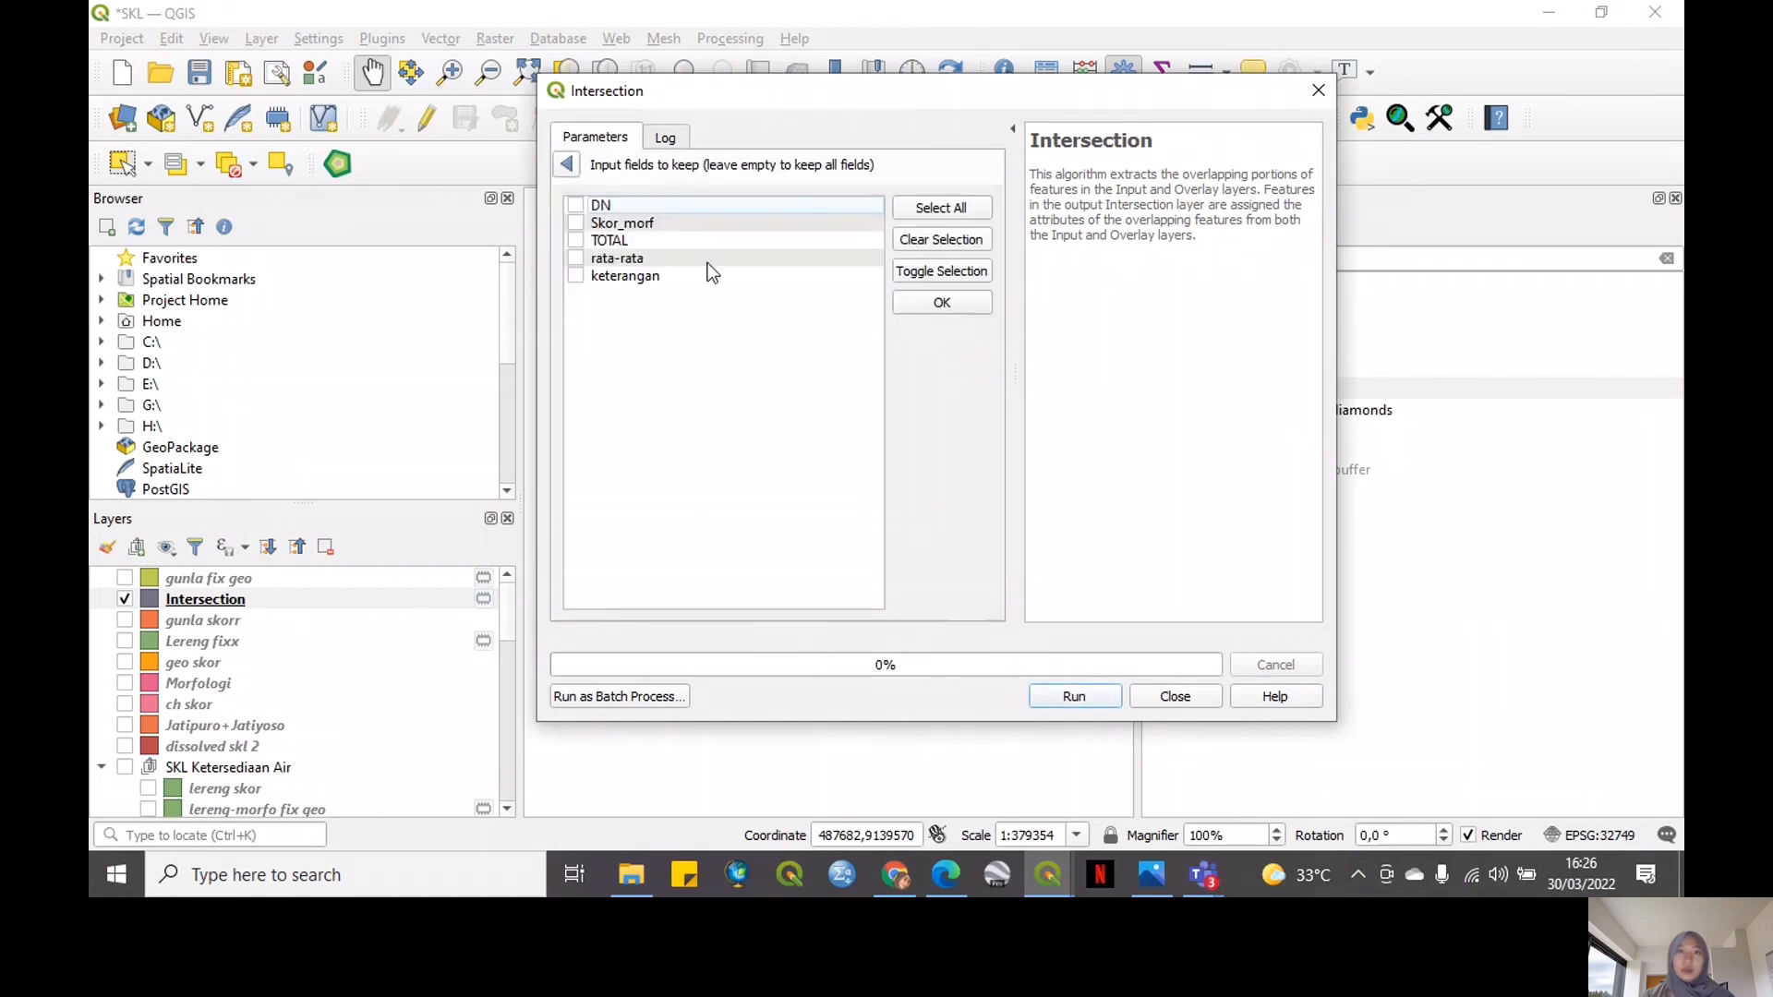
pyautogui.click(580, 212)
pyautogui.click(581, 224)
pyautogui.click(941, 303)
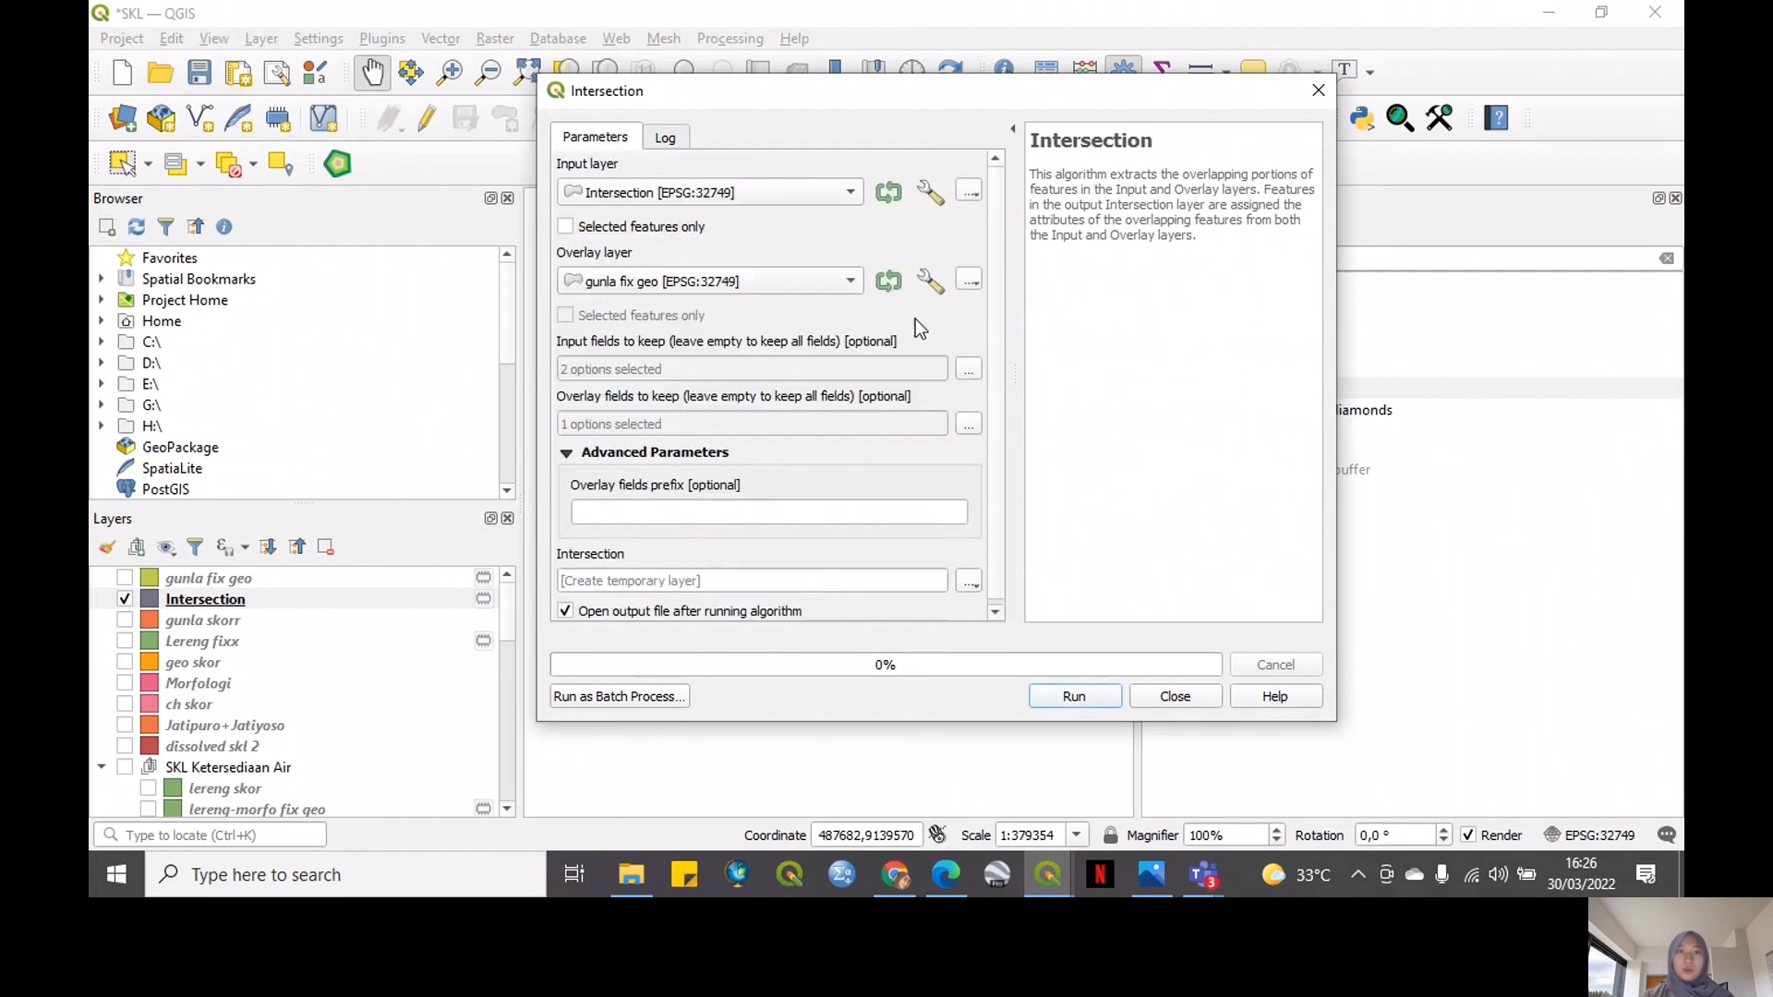
pyautogui.click(1072, 695)
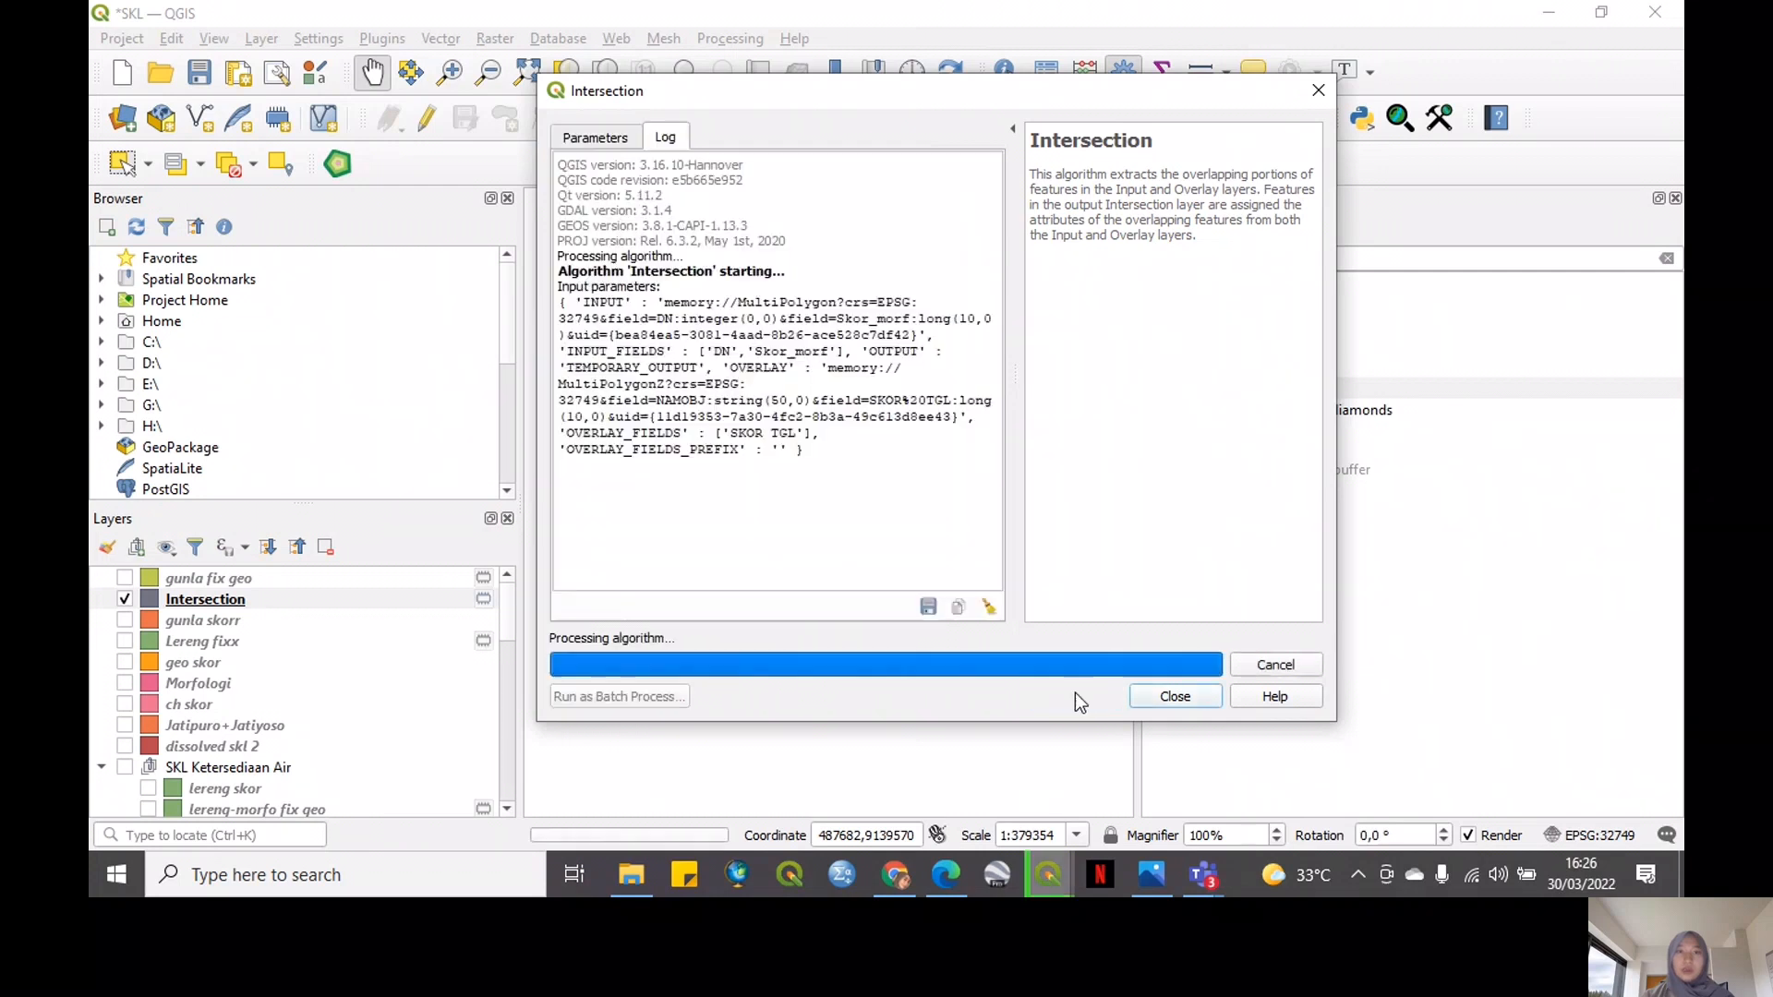
pyautogui.click(1396, 676)
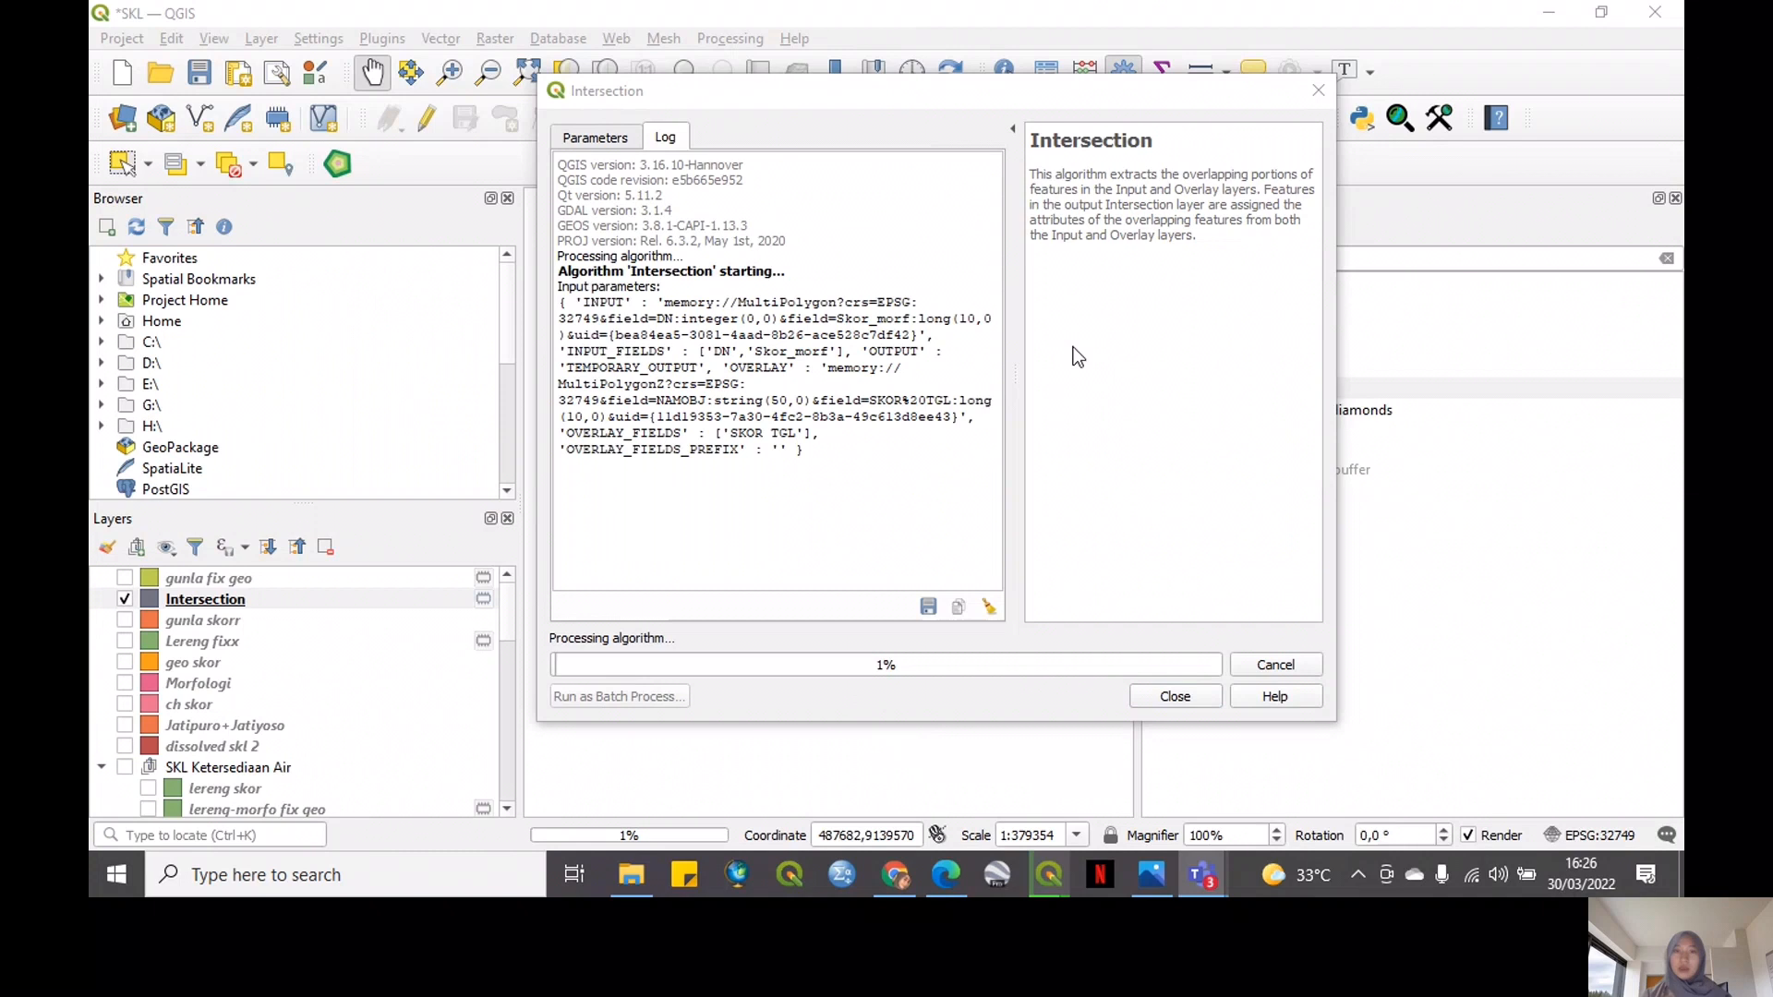
pyautogui.click(848, 95)
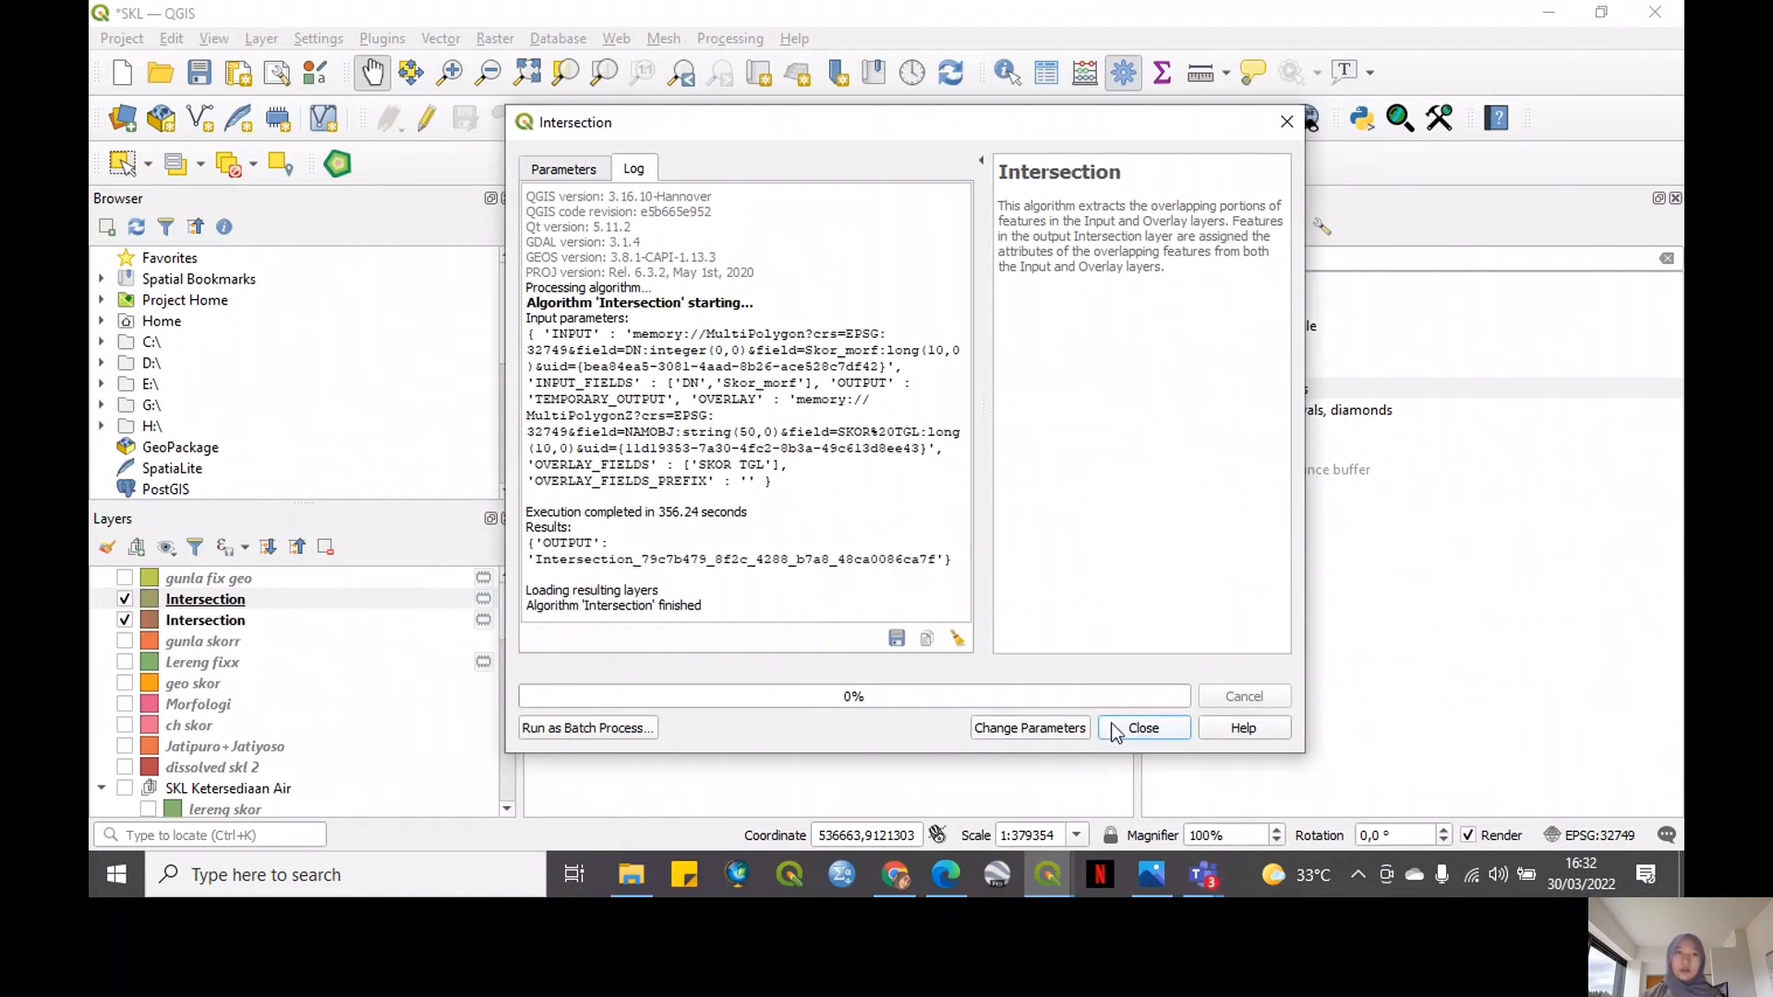
pyautogui.click(1141, 728)
# Hide the older Intersection layer and rename the new intersection result as lereng-morfo-gunla
pyautogui.click(124, 621)
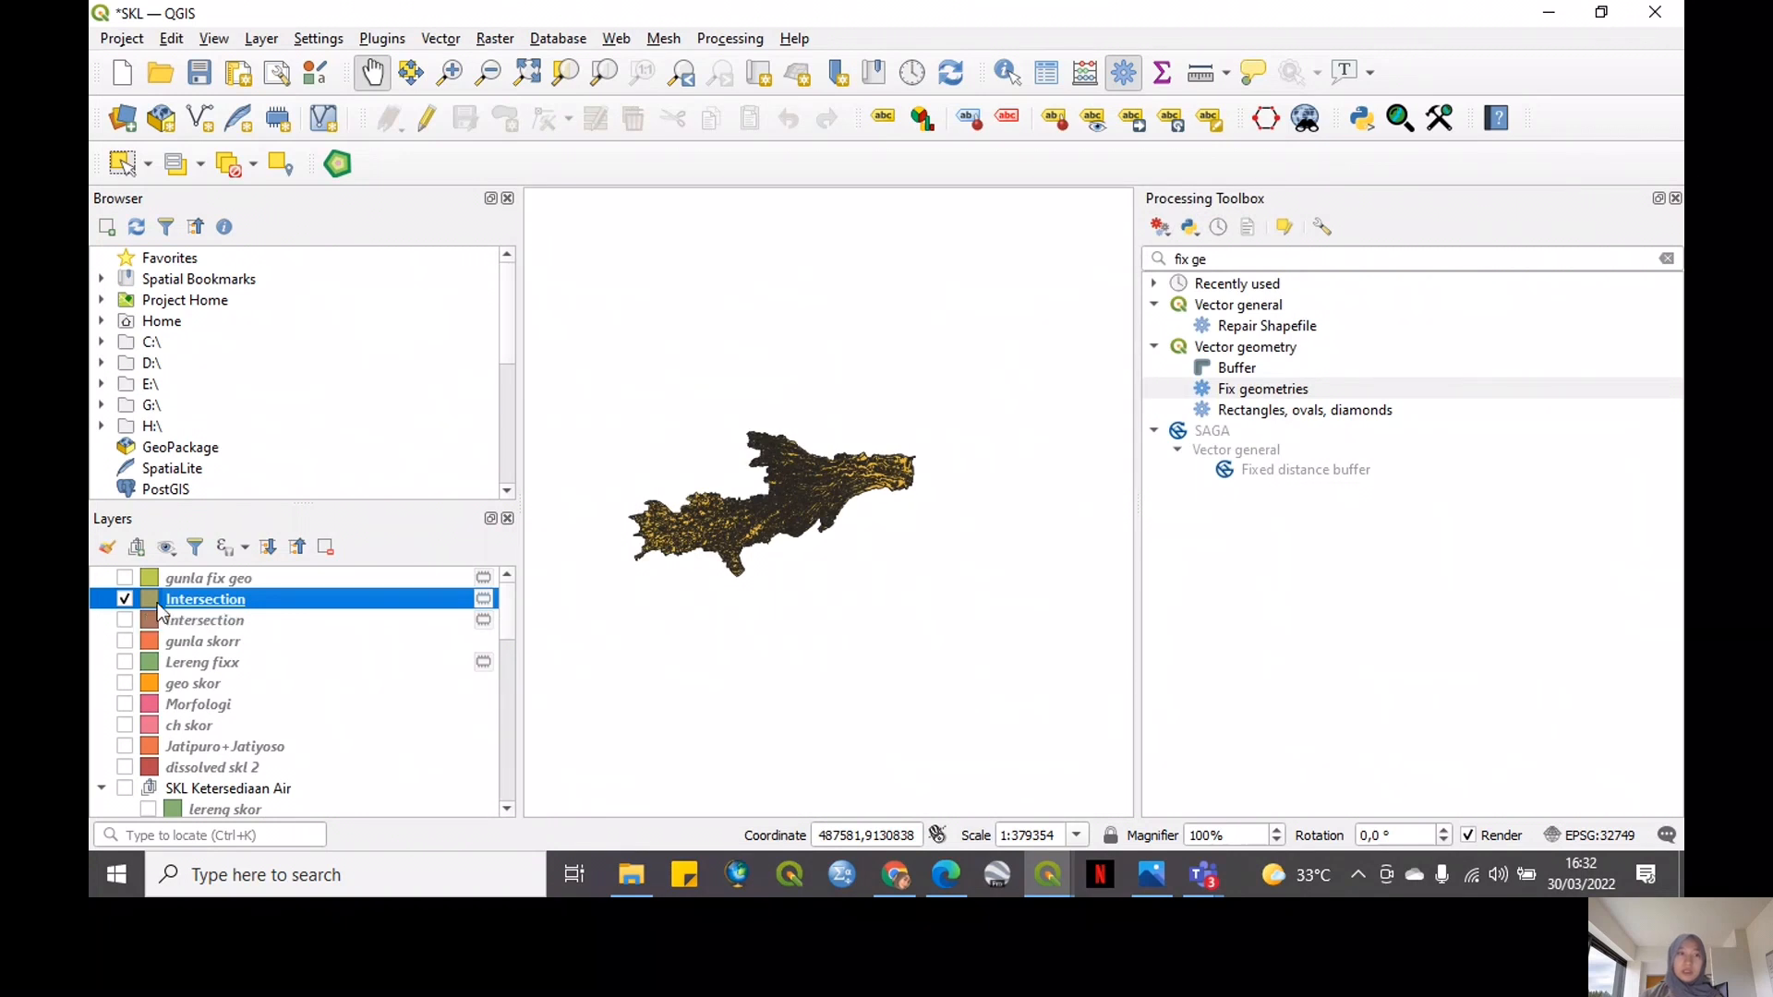
pyautogui.rightClick(157, 602)
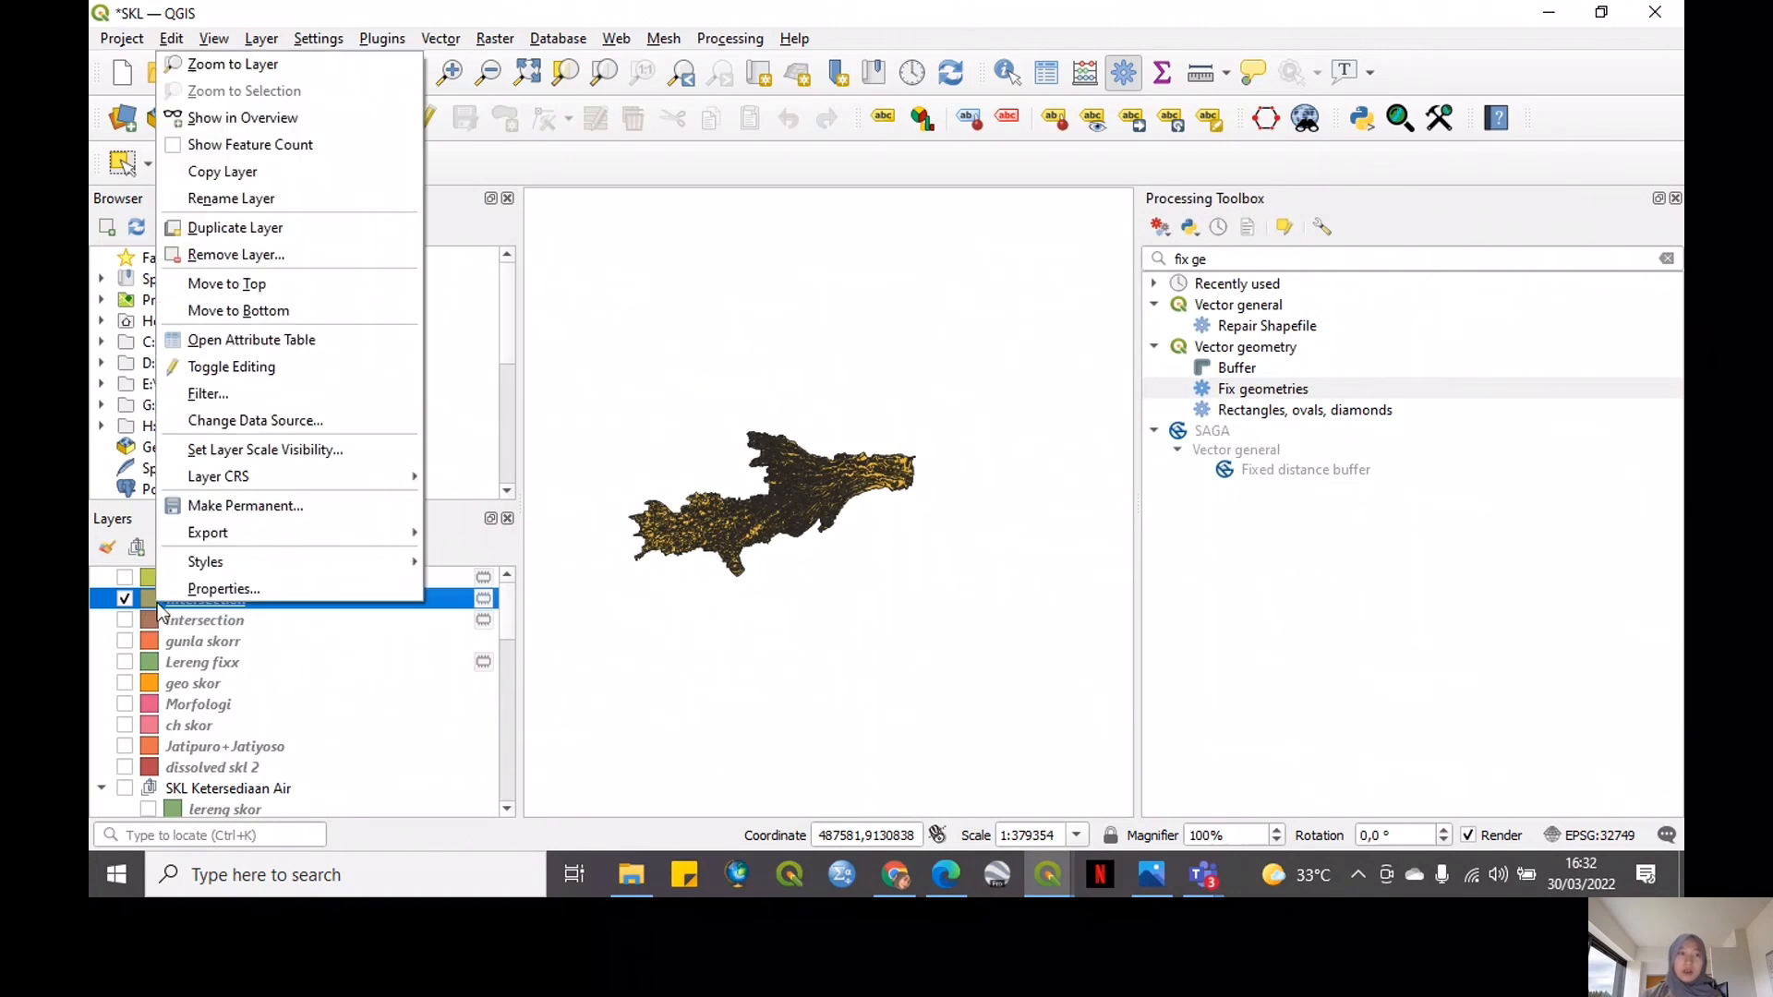
pyautogui.click(307, 203)
pyautogui.write('lereng-')
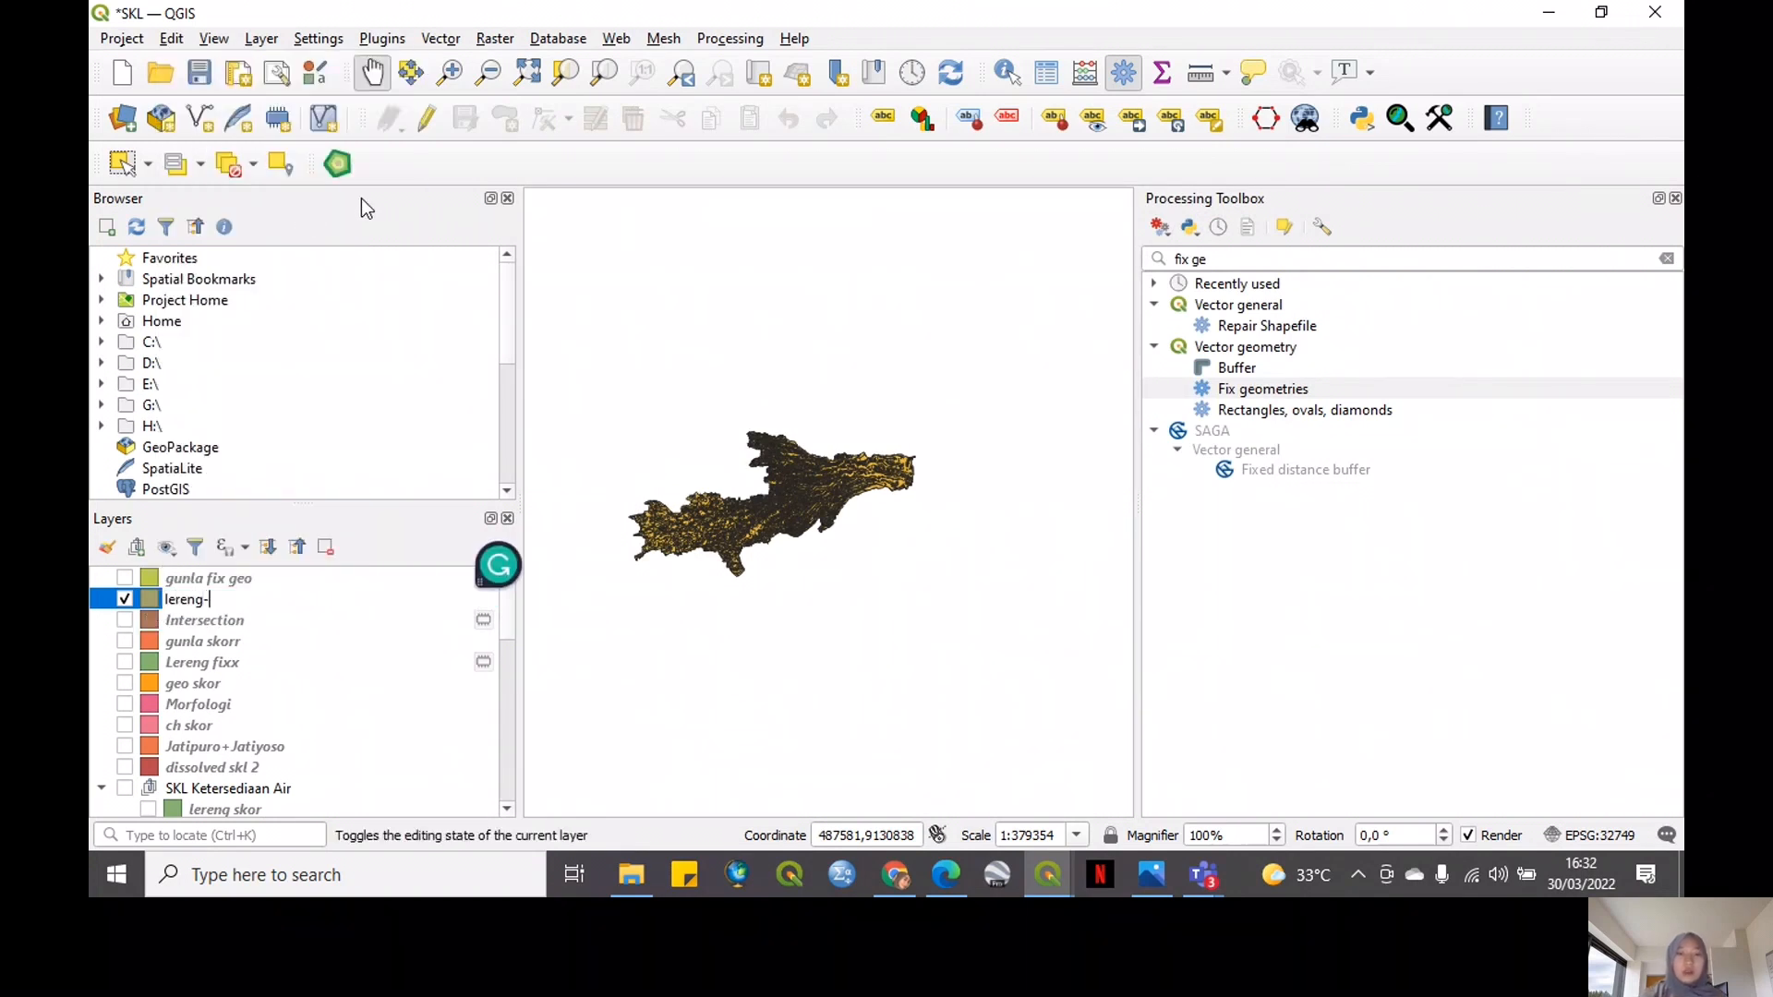
pyautogui.write('morfo-gunla')
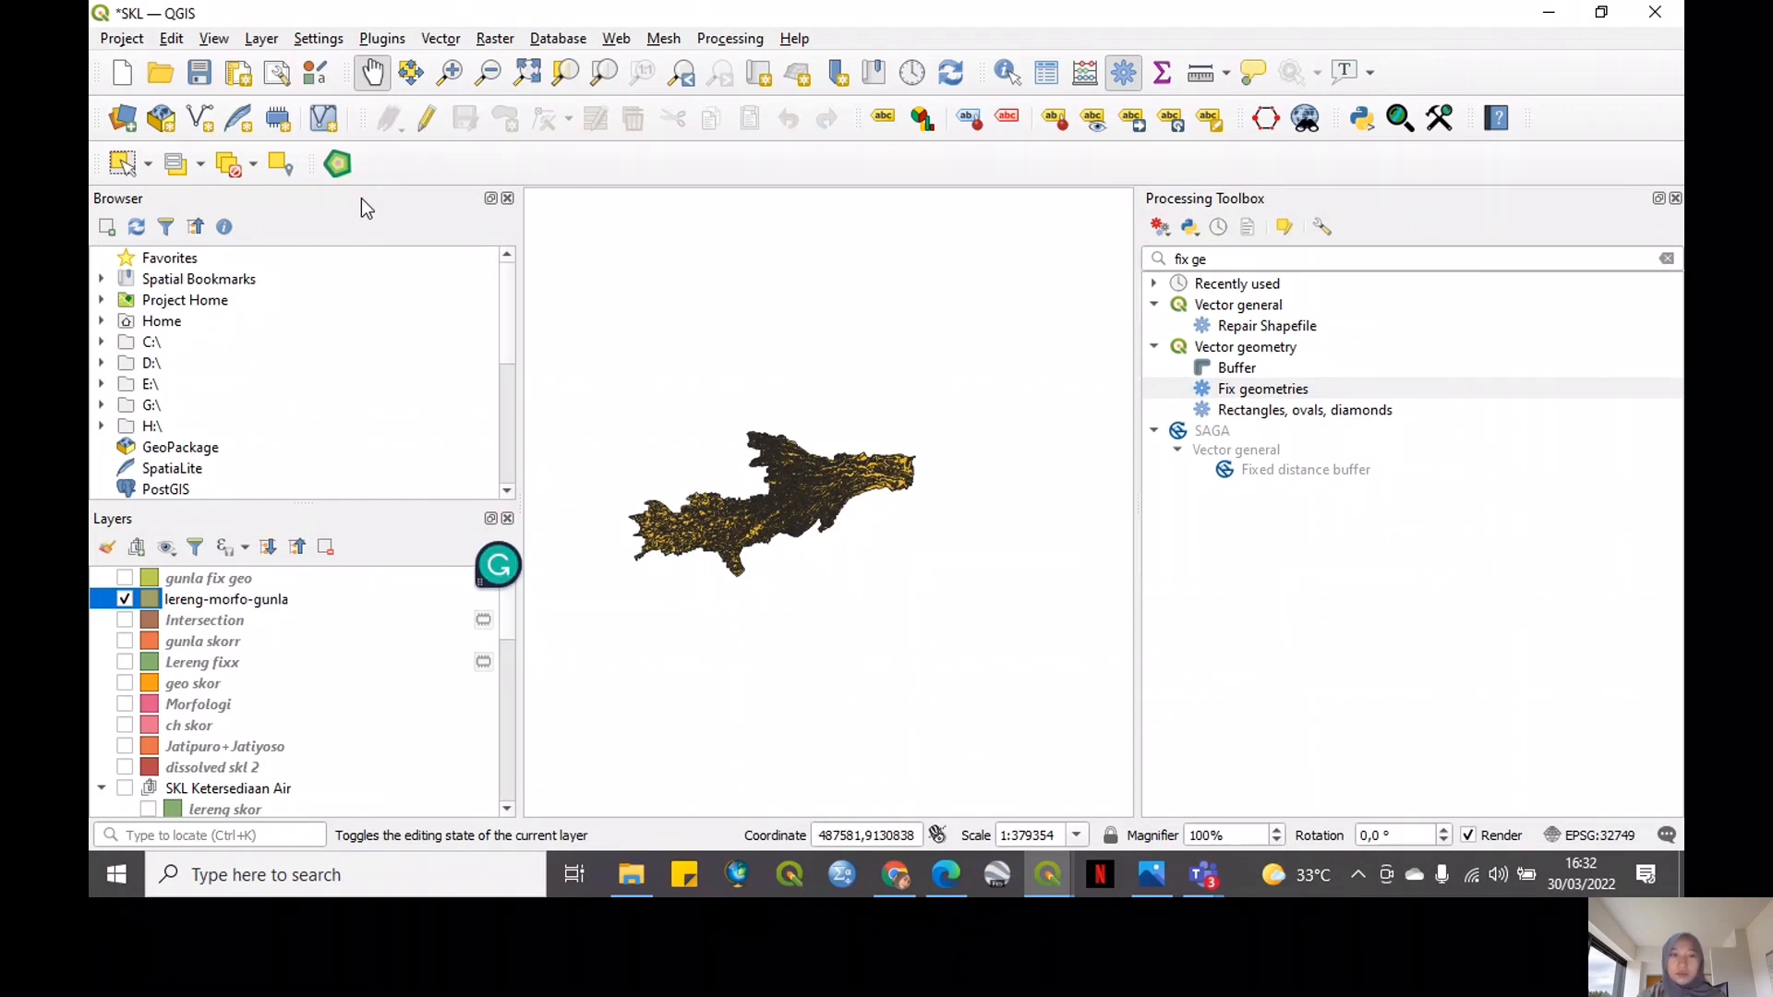
pyautogui.press('Return')
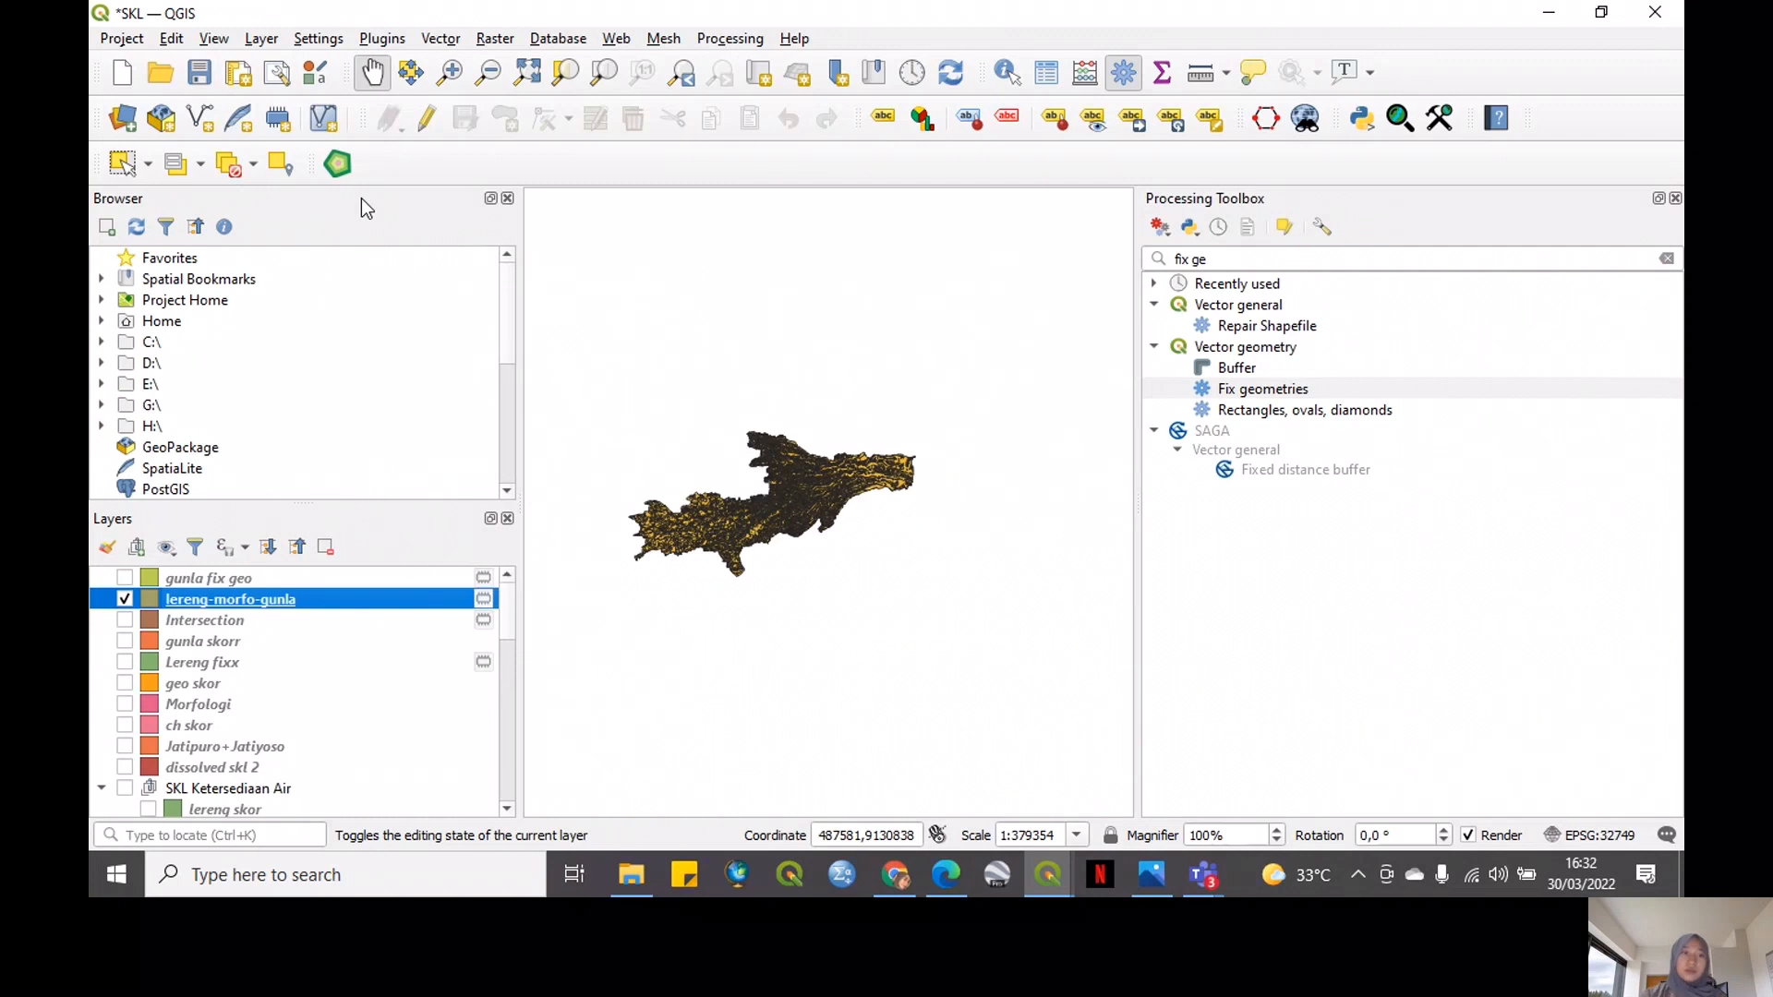
# Intersect lereng-morfo-gunla with the geo skor layer, keeping all input fields and only the SKORING overlay field
pyautogui.click(441, 38)
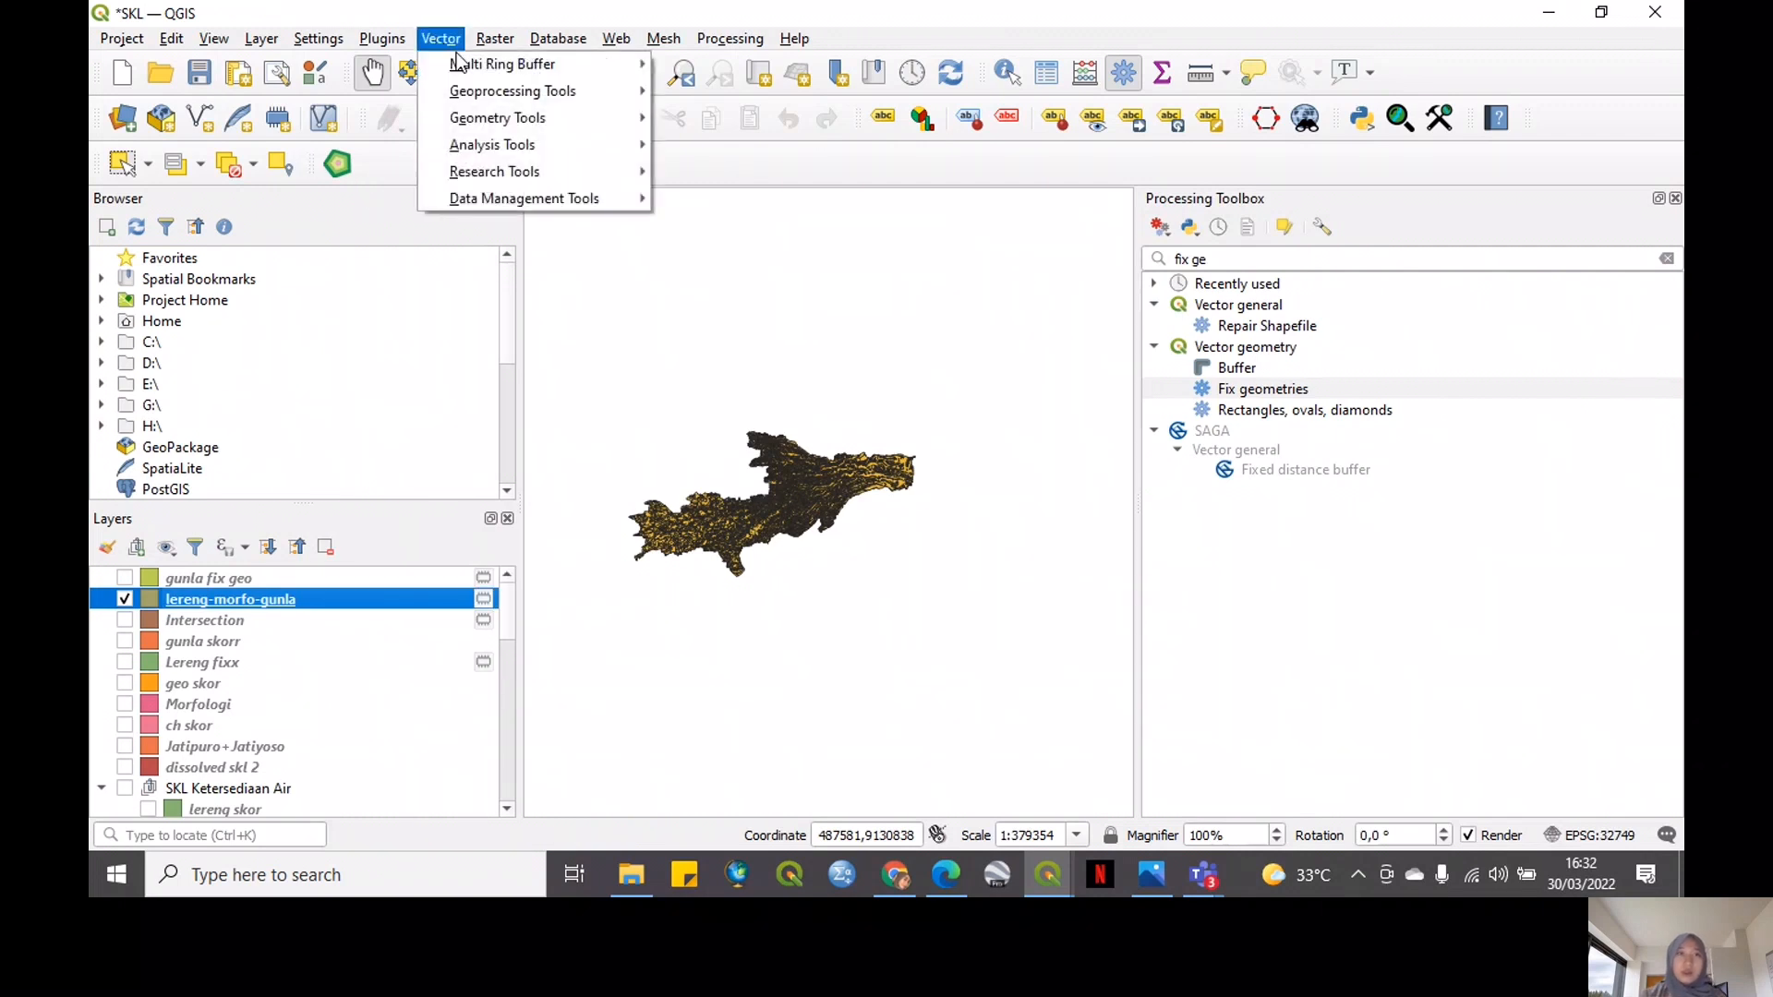
pyautogui.moveTo(529, 125)
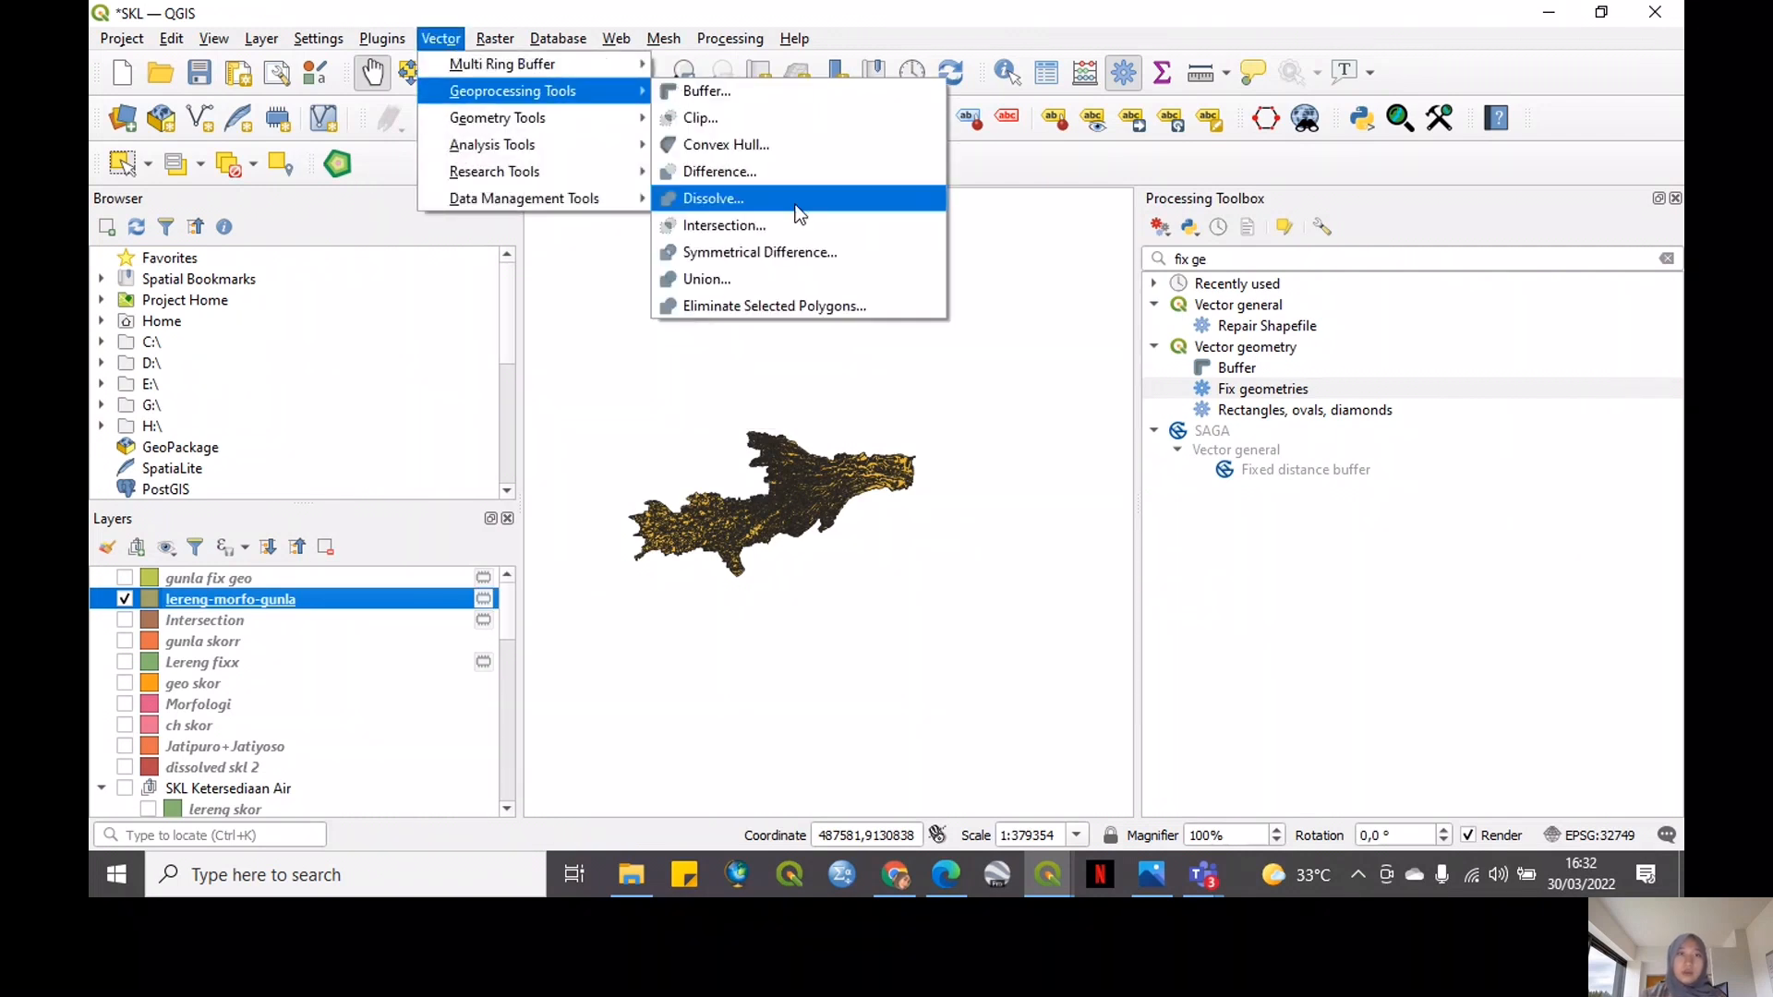
pyautogui.click(805, 224)
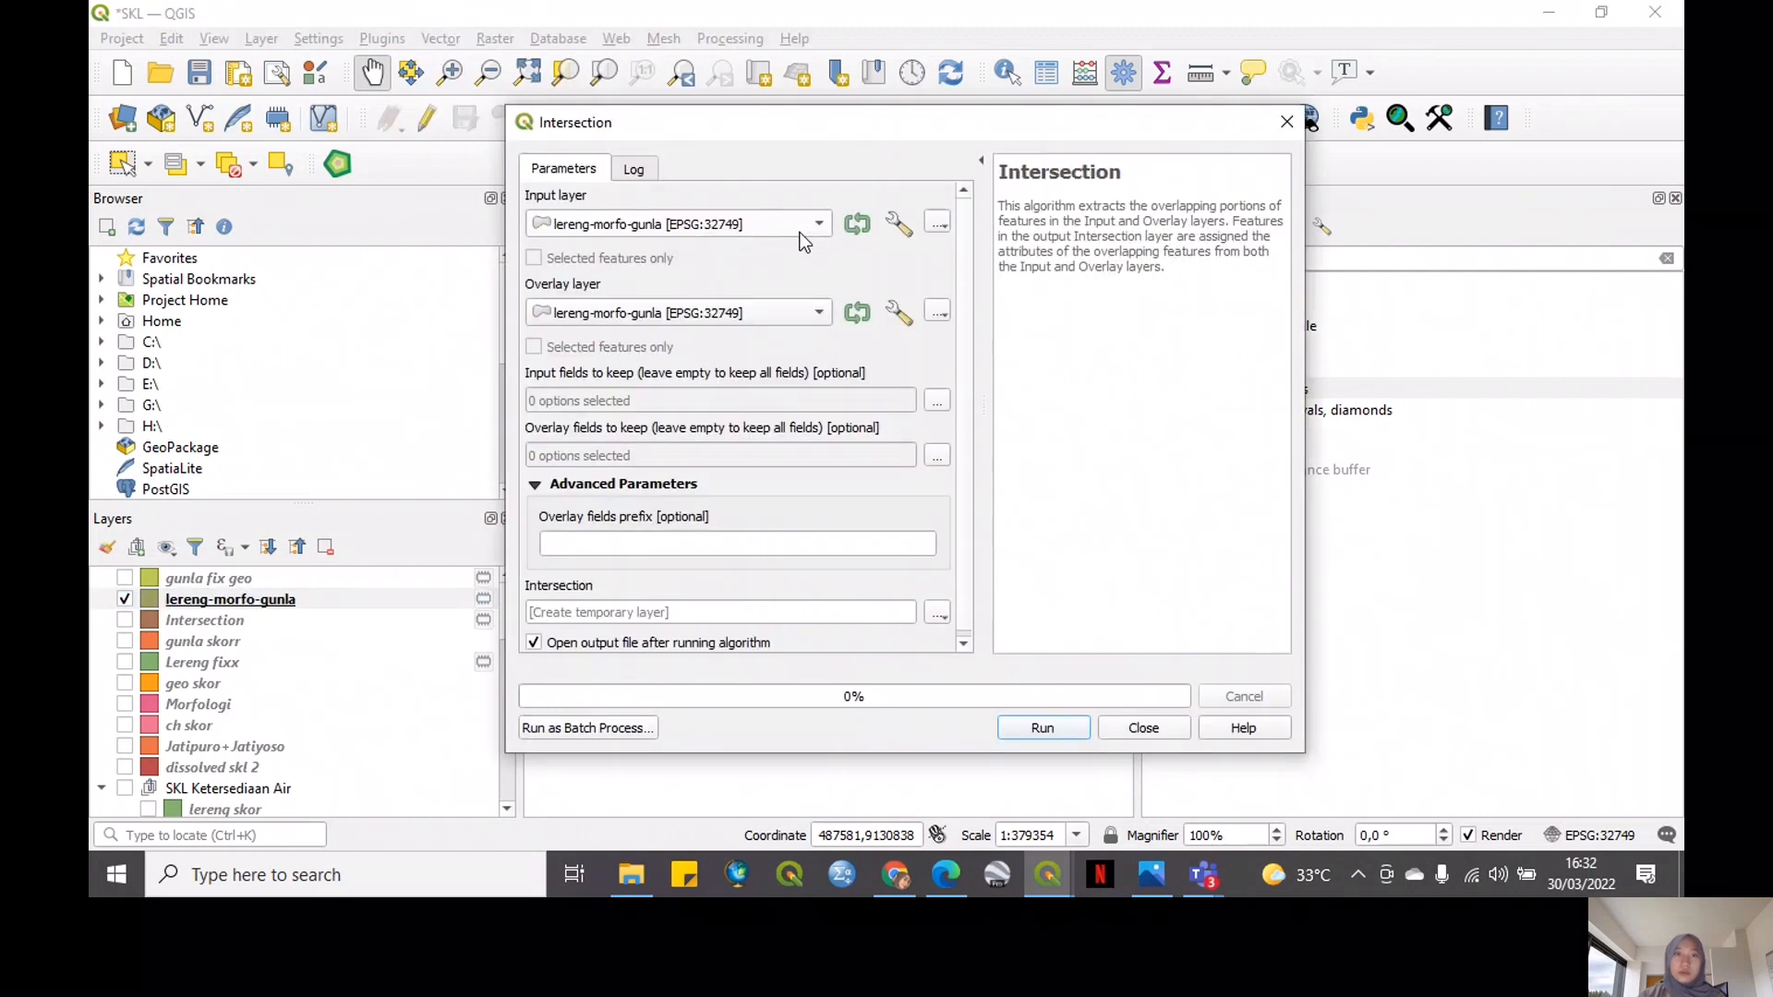
pyautogui.click(735, 312)
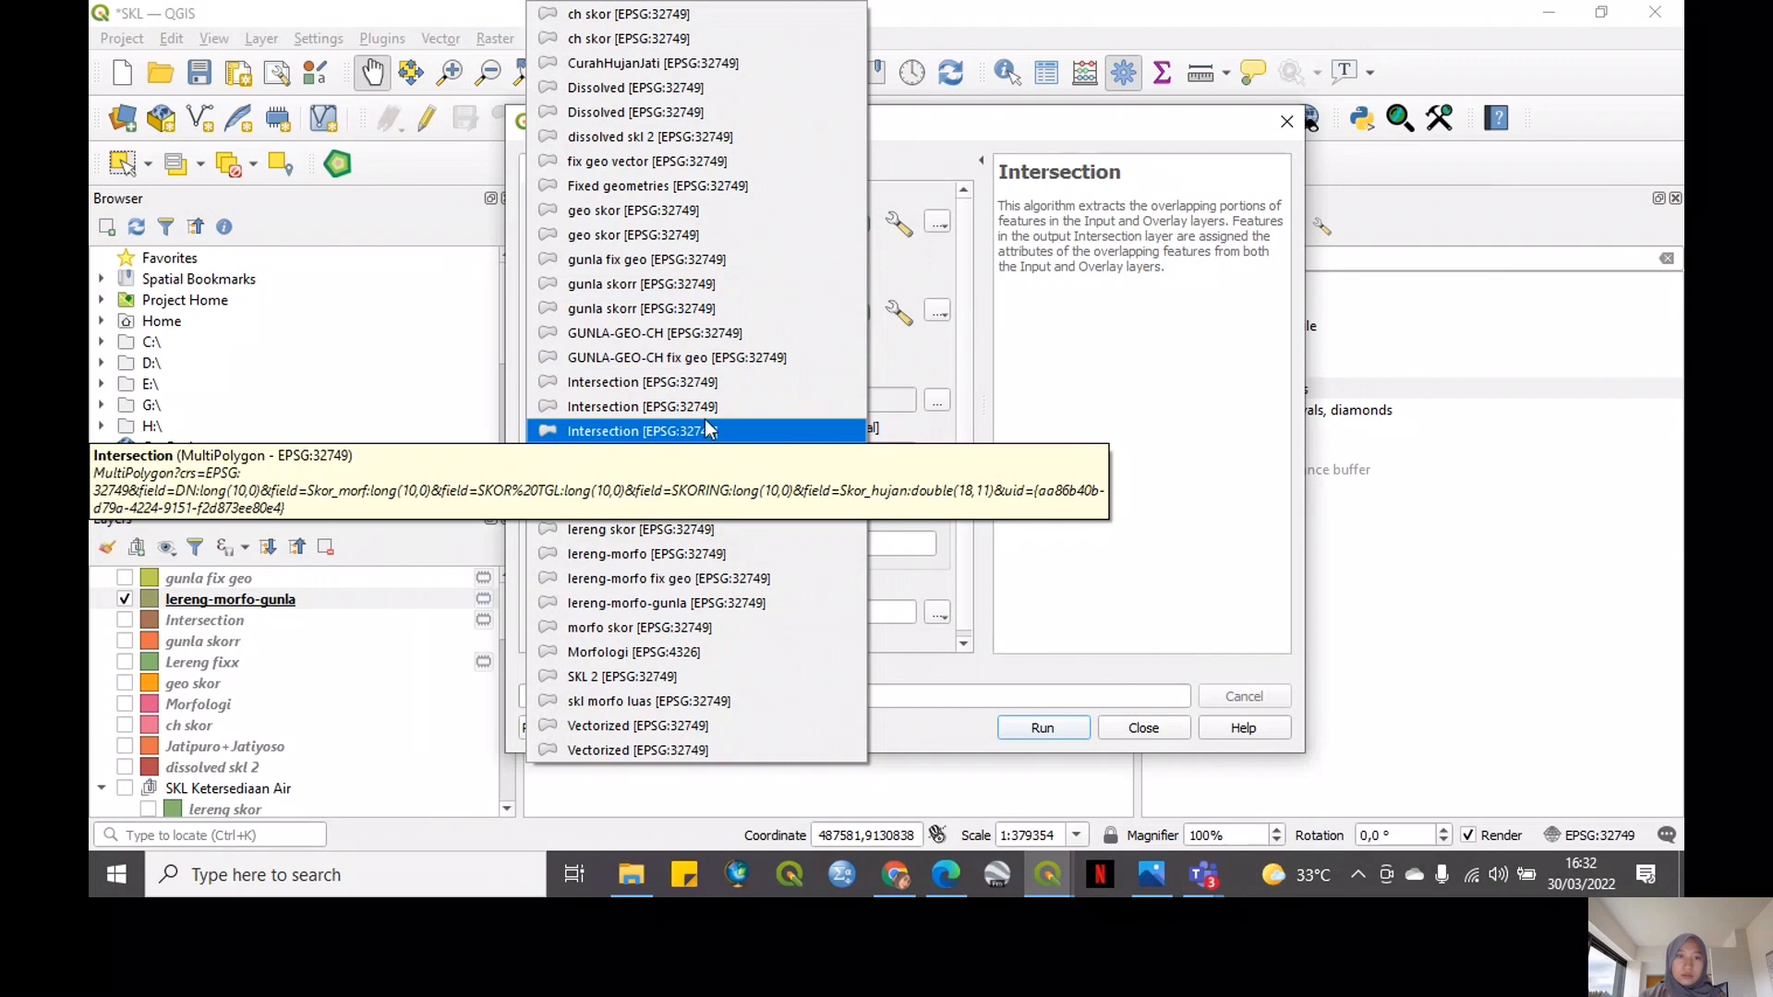
pyautogui.click(680, 214)
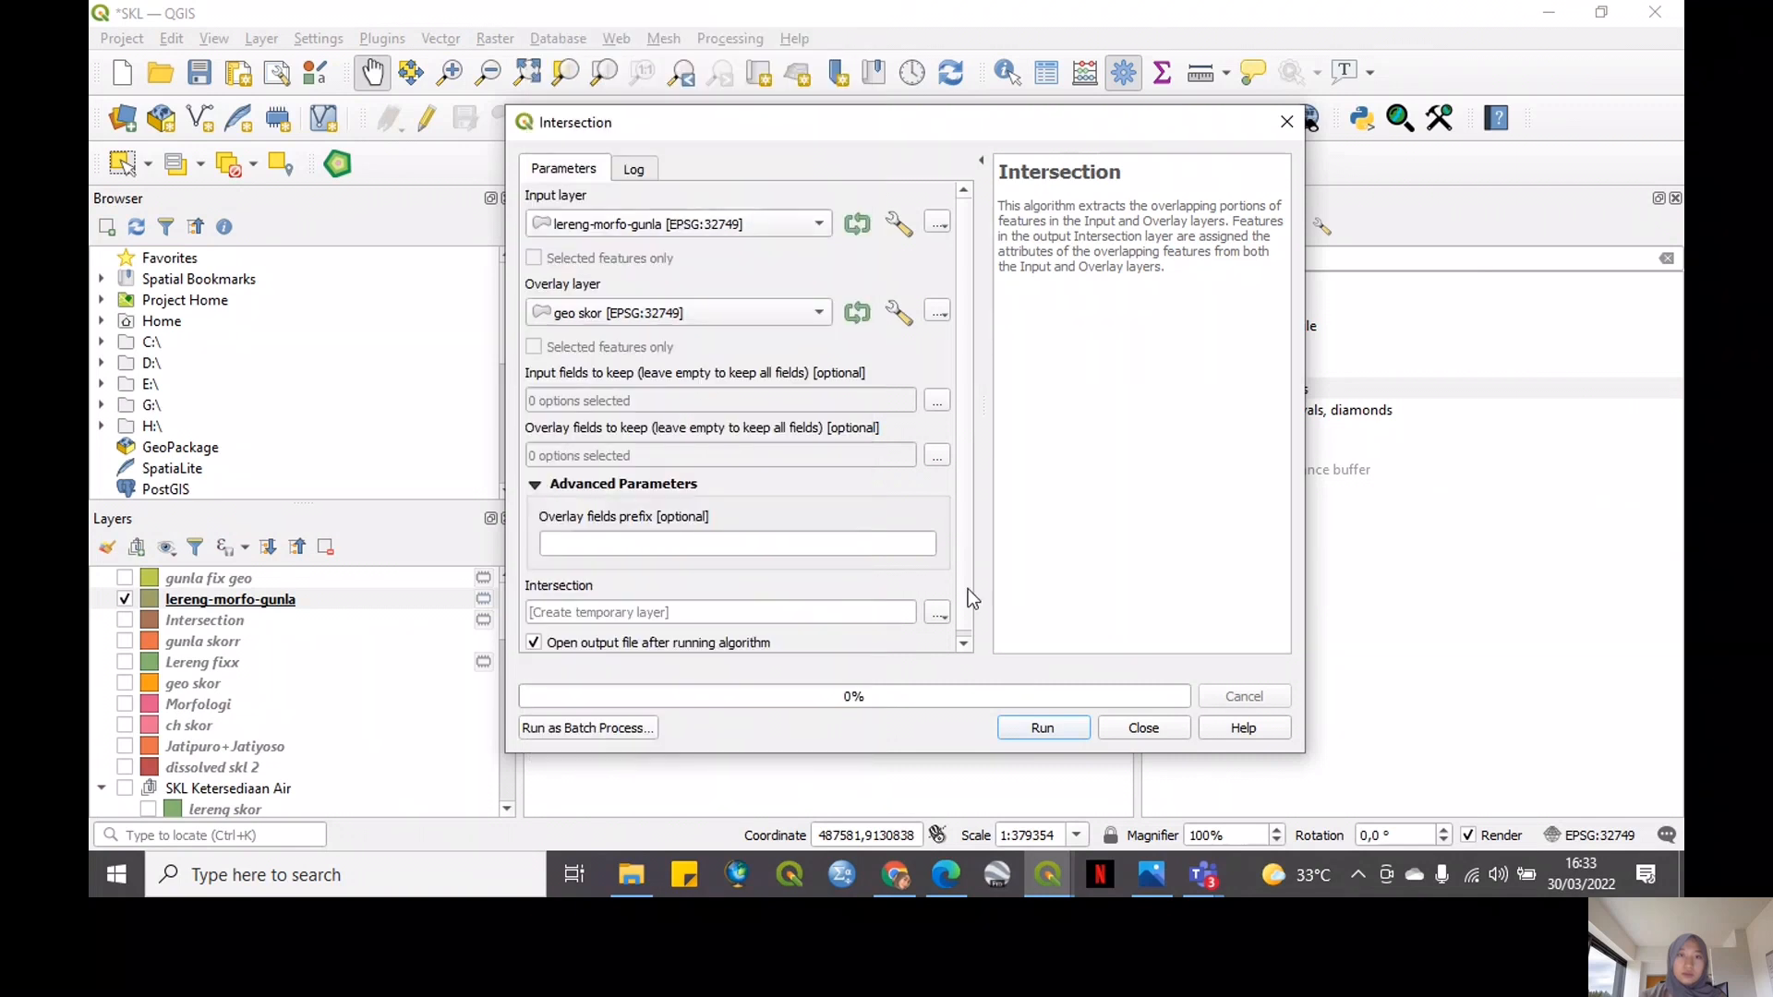
pyautogui.click(936, 455)
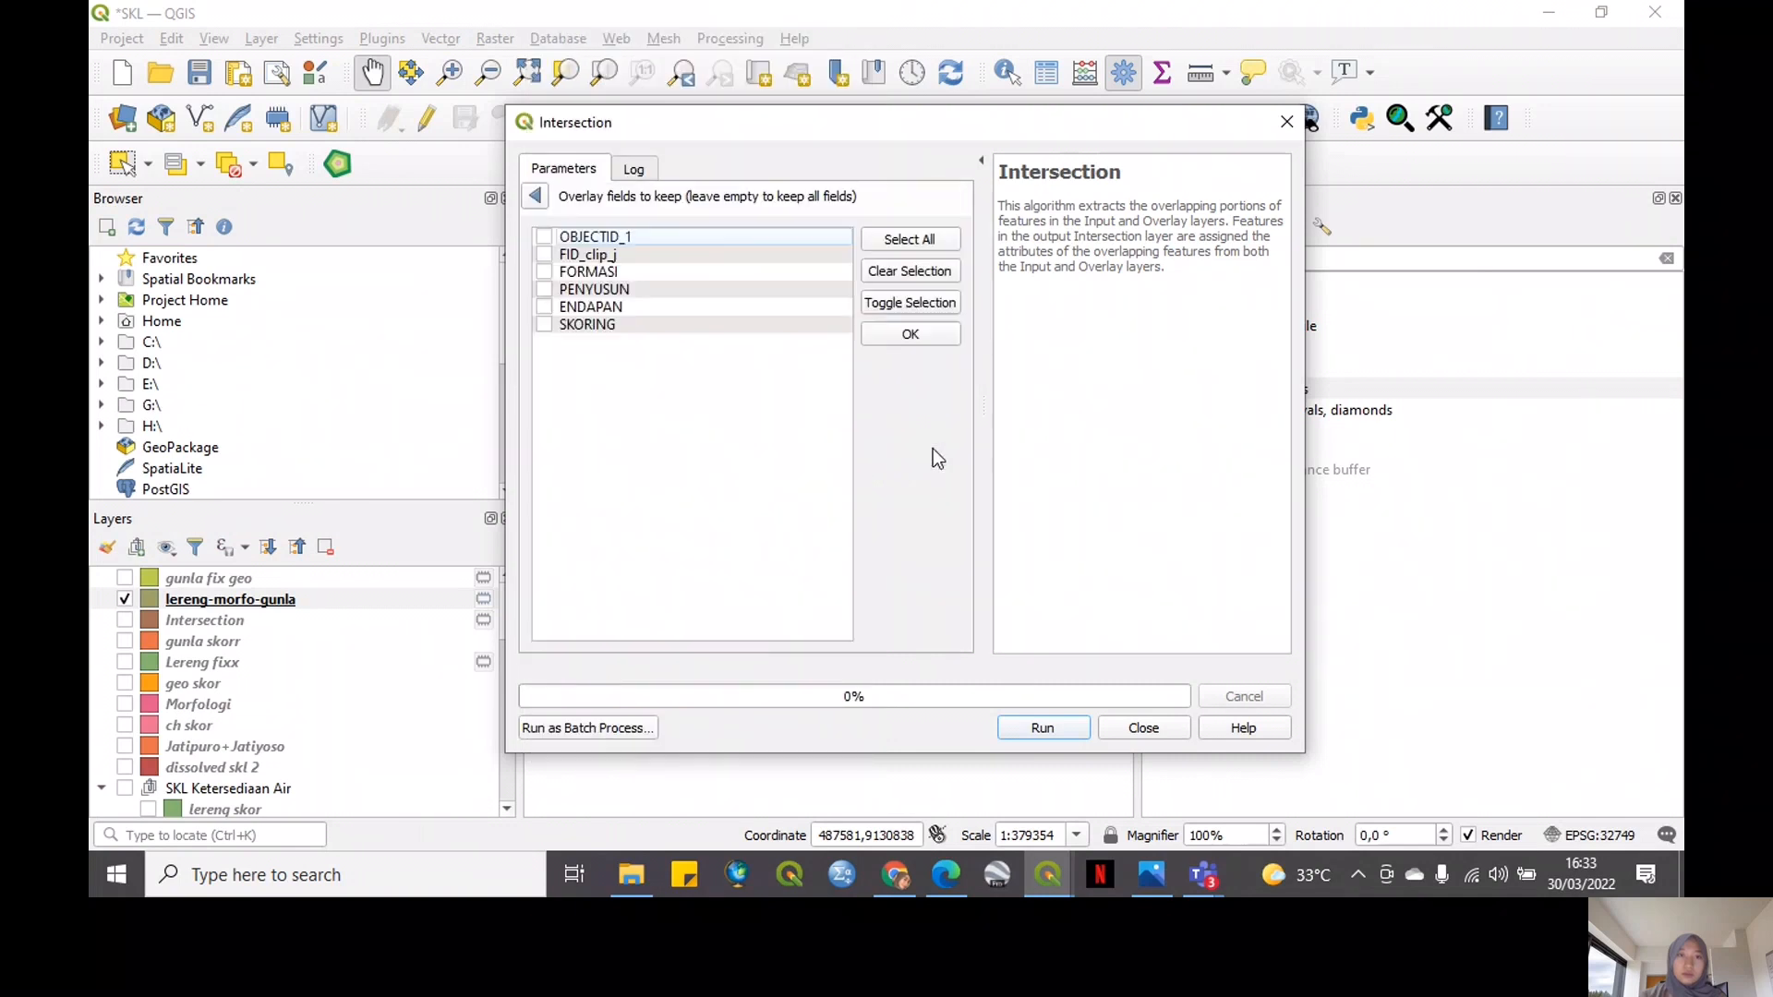
pyautogui.click(545, 325)
pyautogui.click(911, 333)
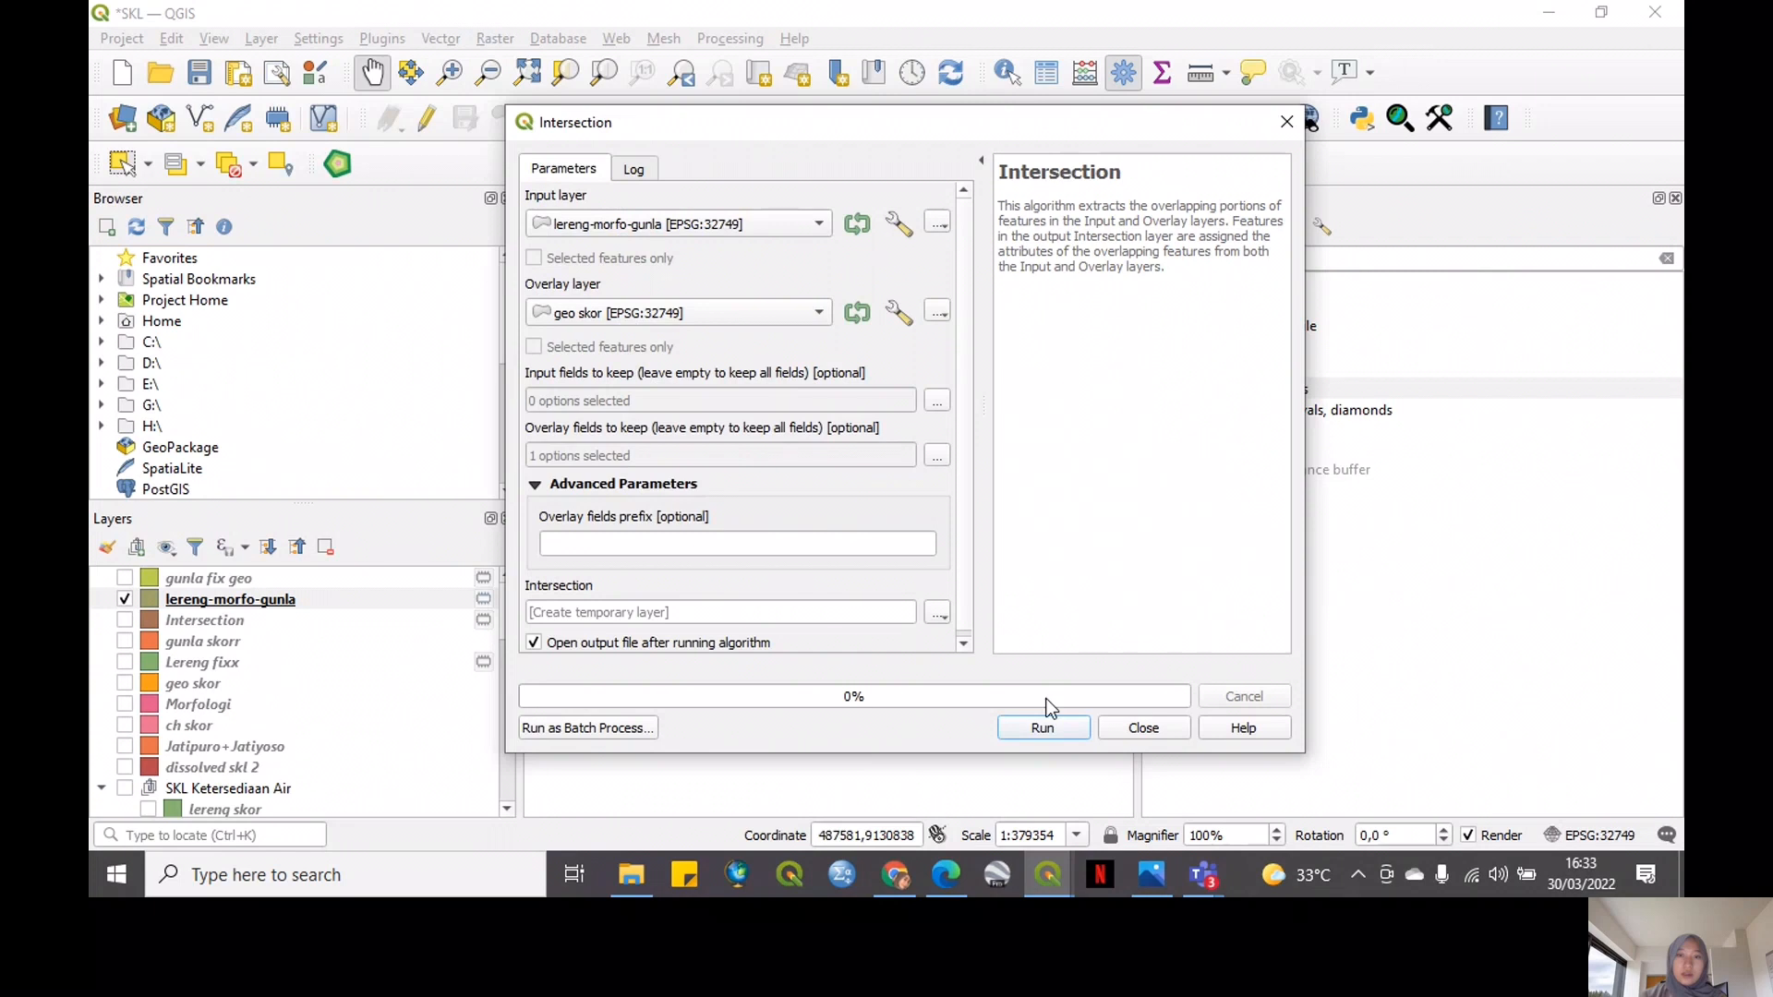
pyautogui.click(1040, 728)
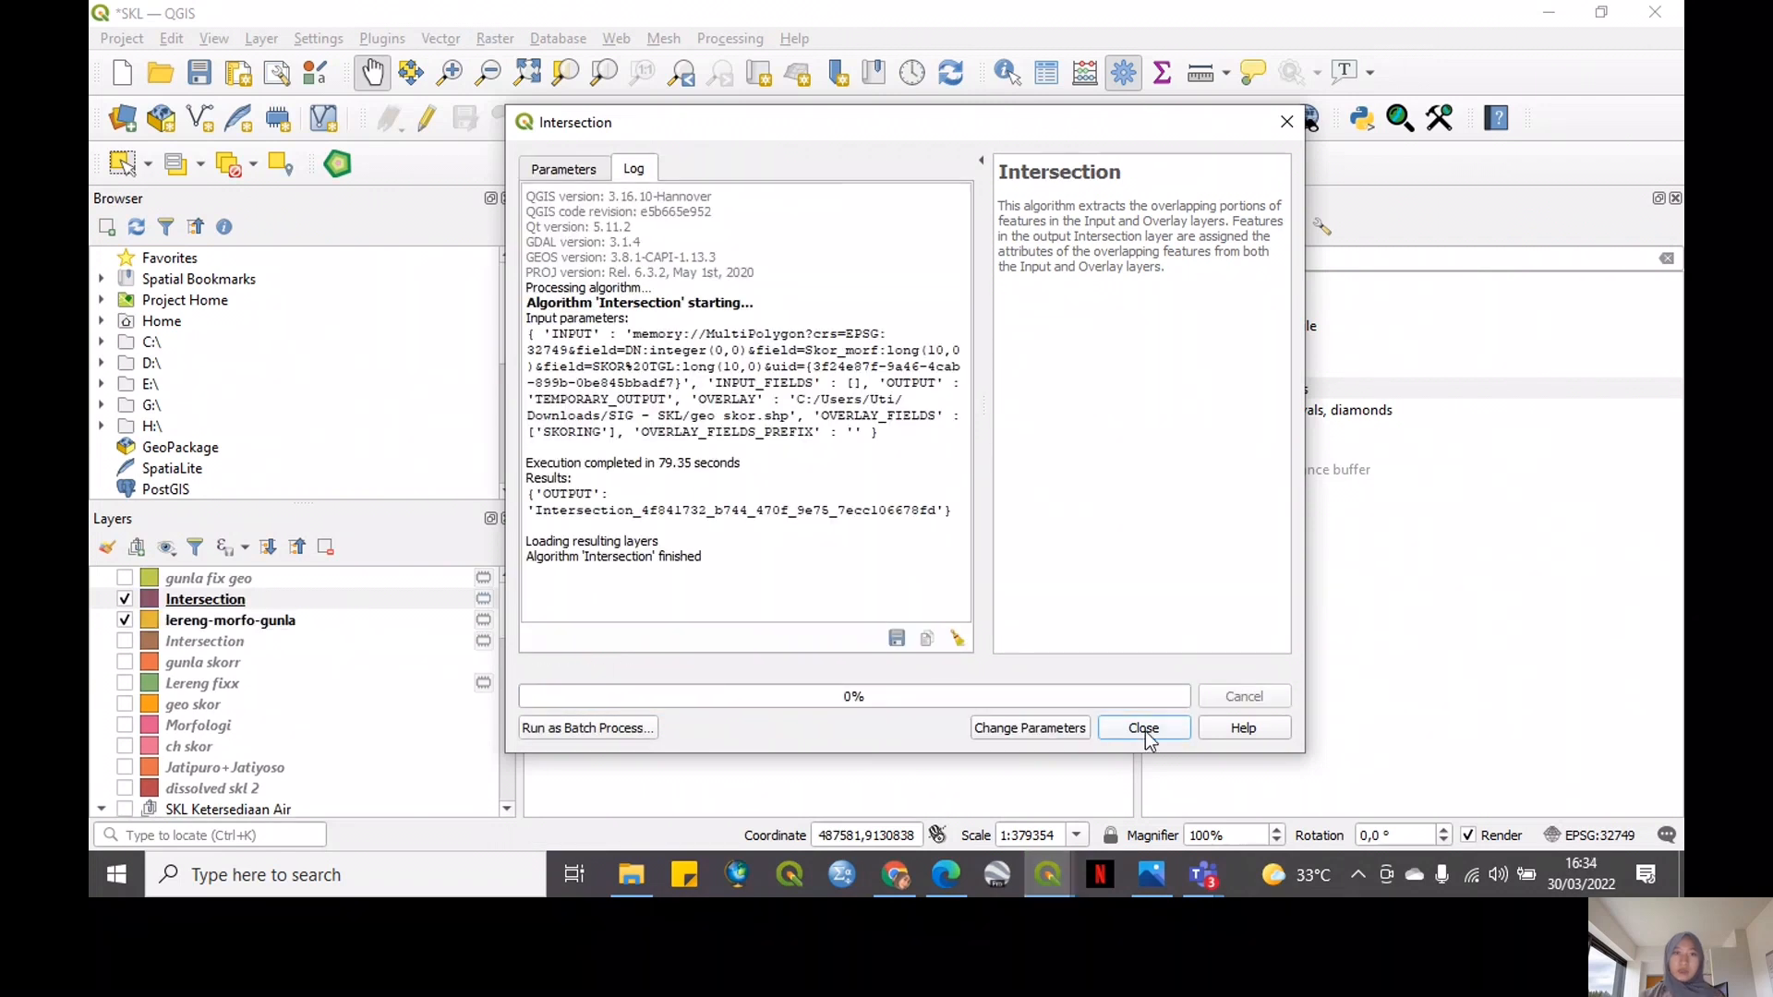
pyautogui.click(1143, 729)
# Rename the new Intersection layer as lereng-morfo-gunla-geo and hide the lereng-morfo-gunla layer
pyautogui.rightClick(184, 600)
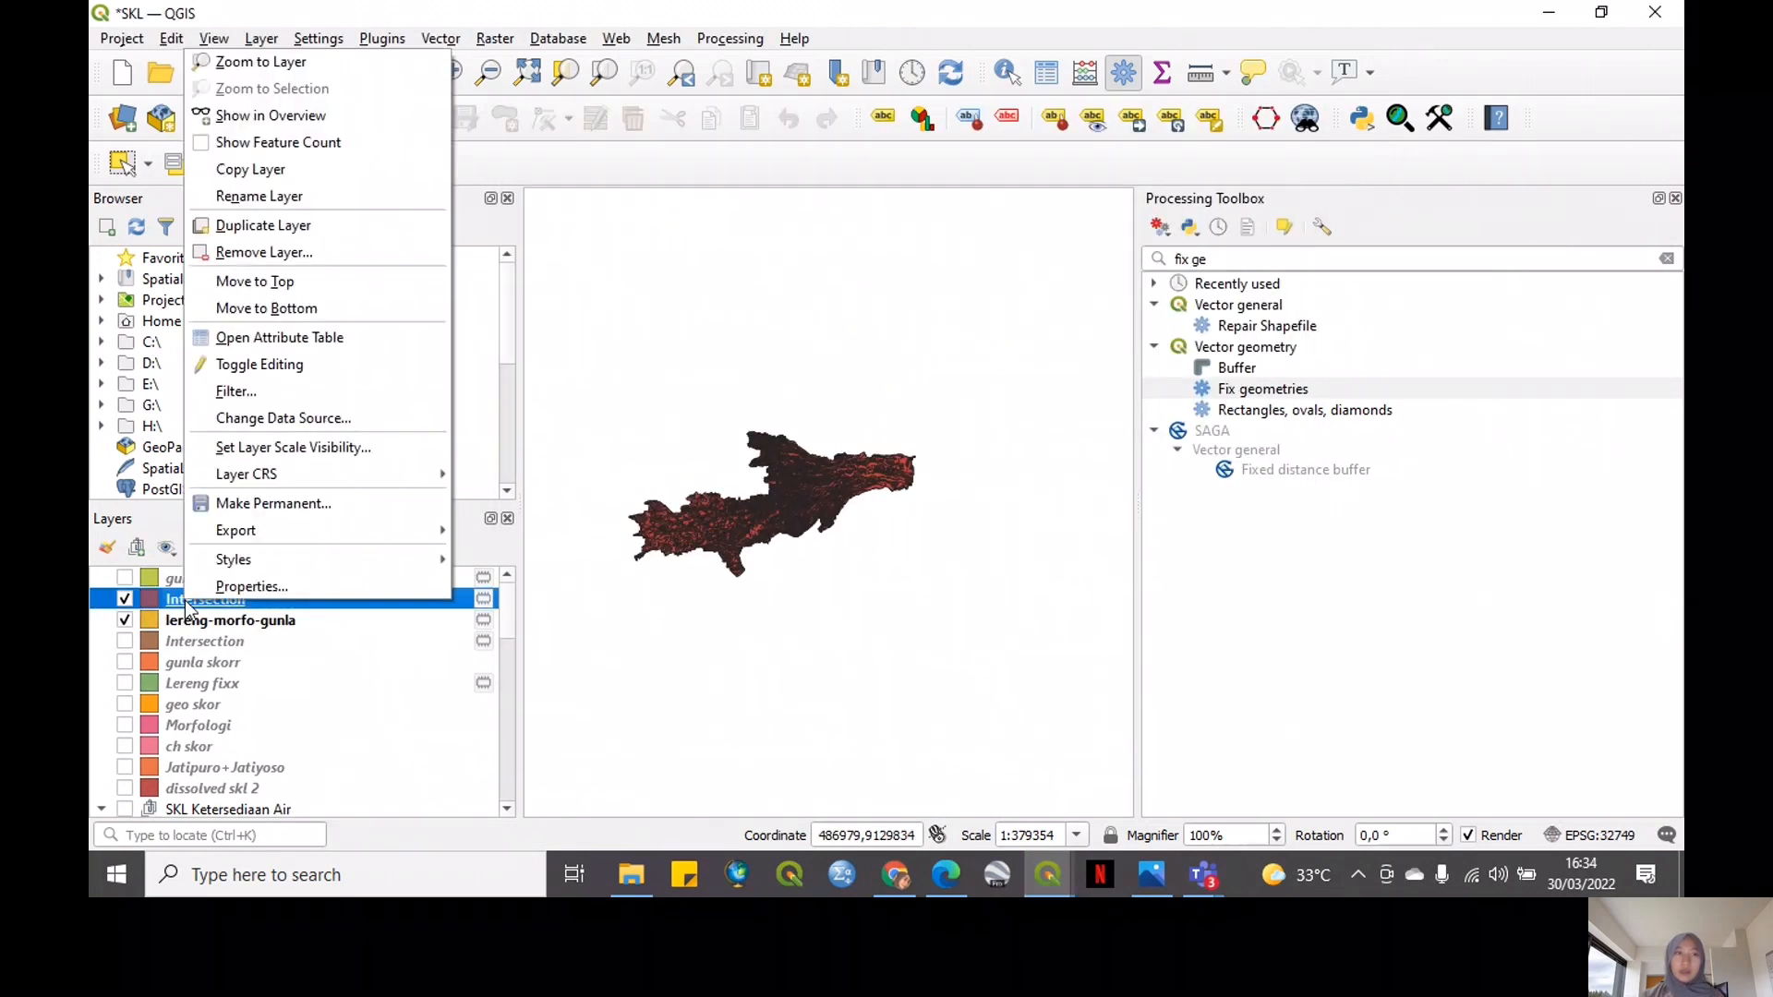
pyautogui.click(342, 196)
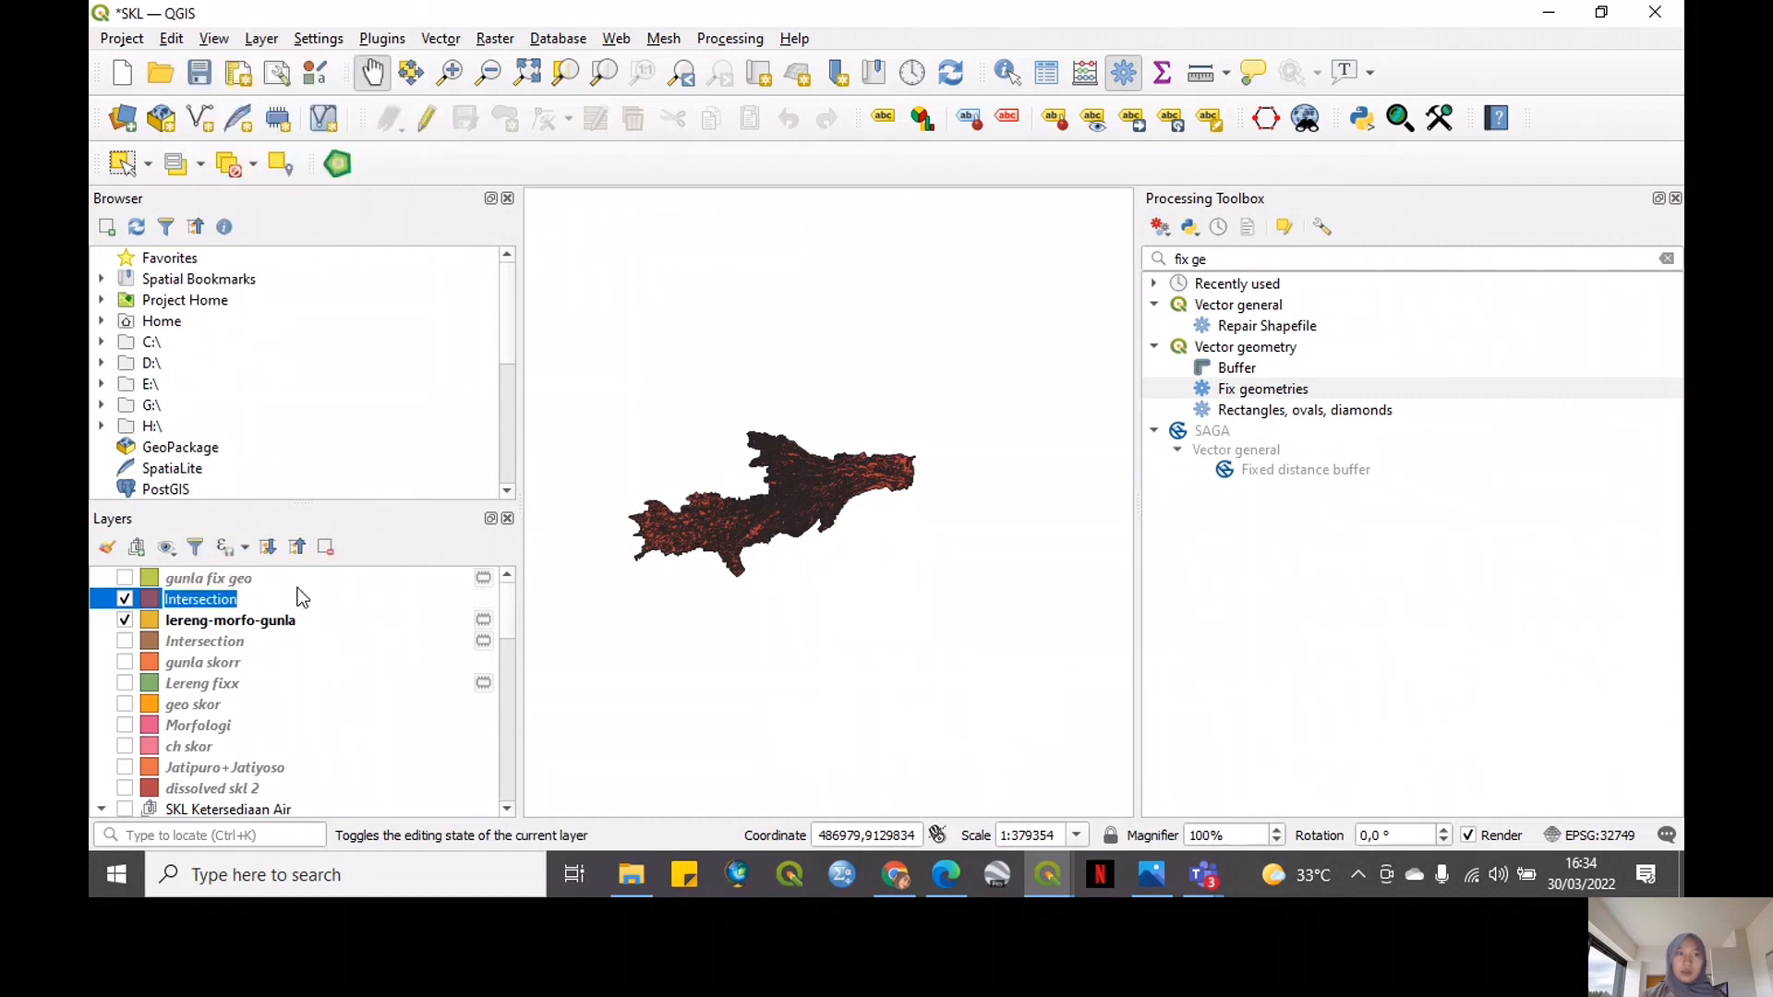
pyautogui.write('lereng-mor')
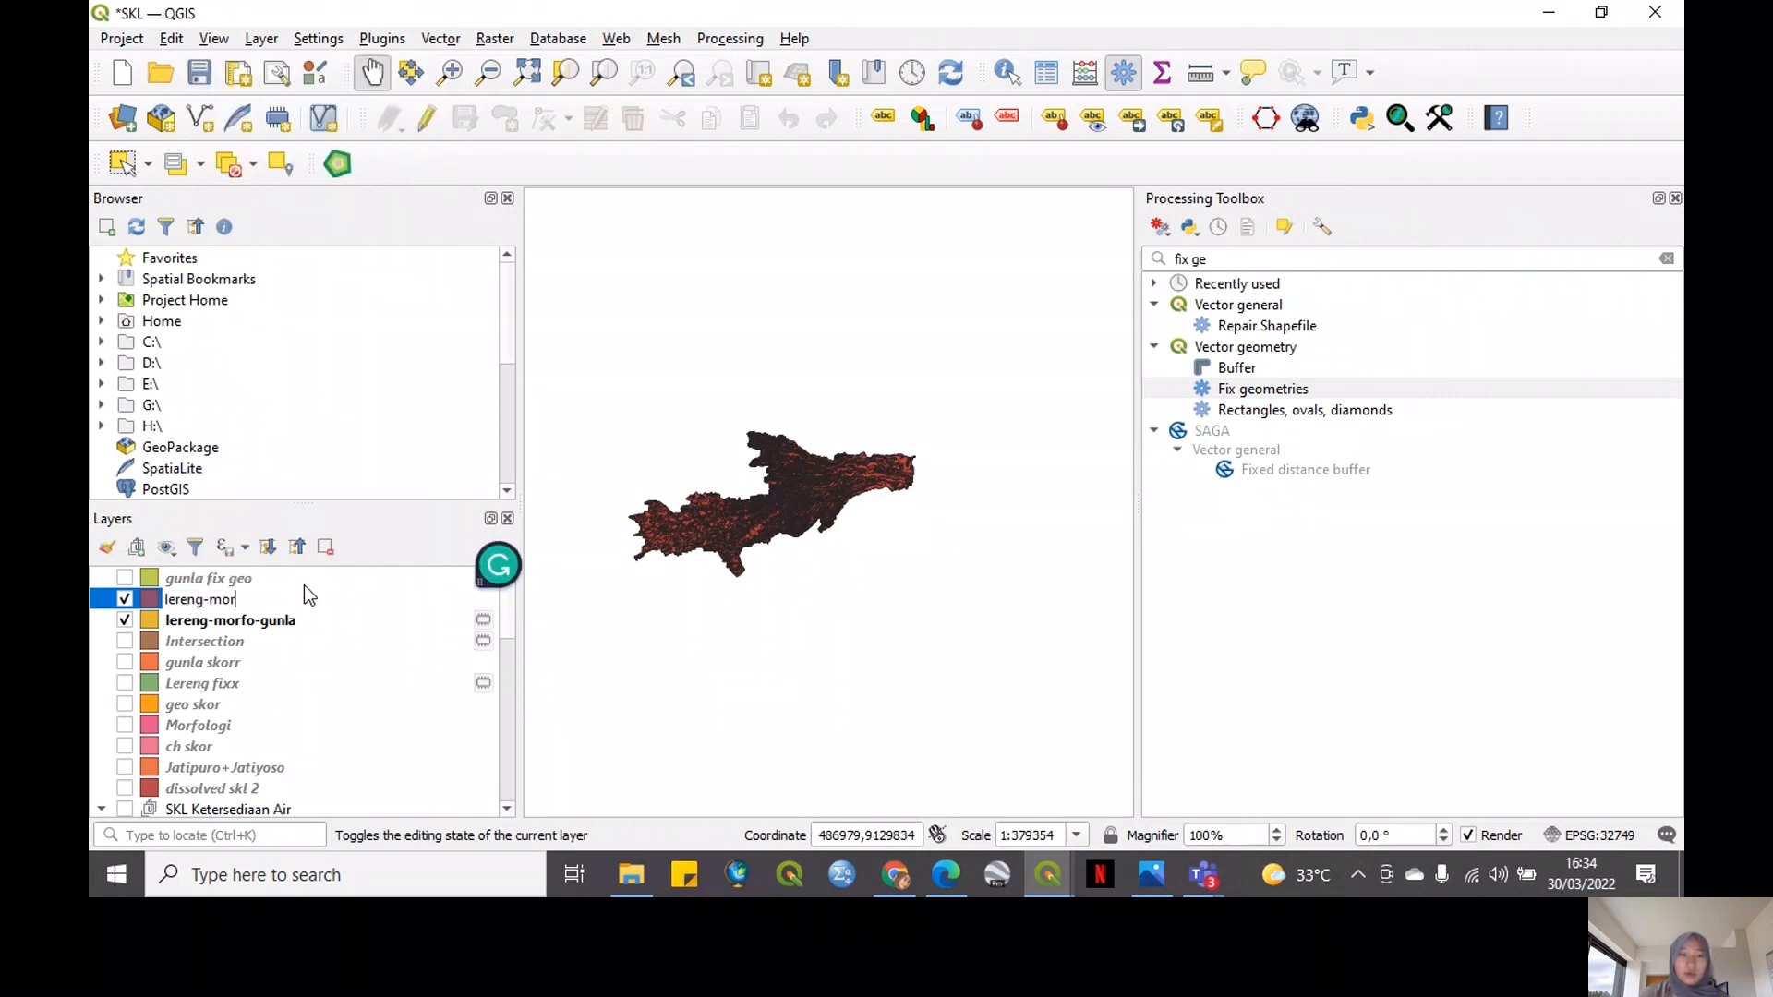
pyautogui.write('fo-gun')
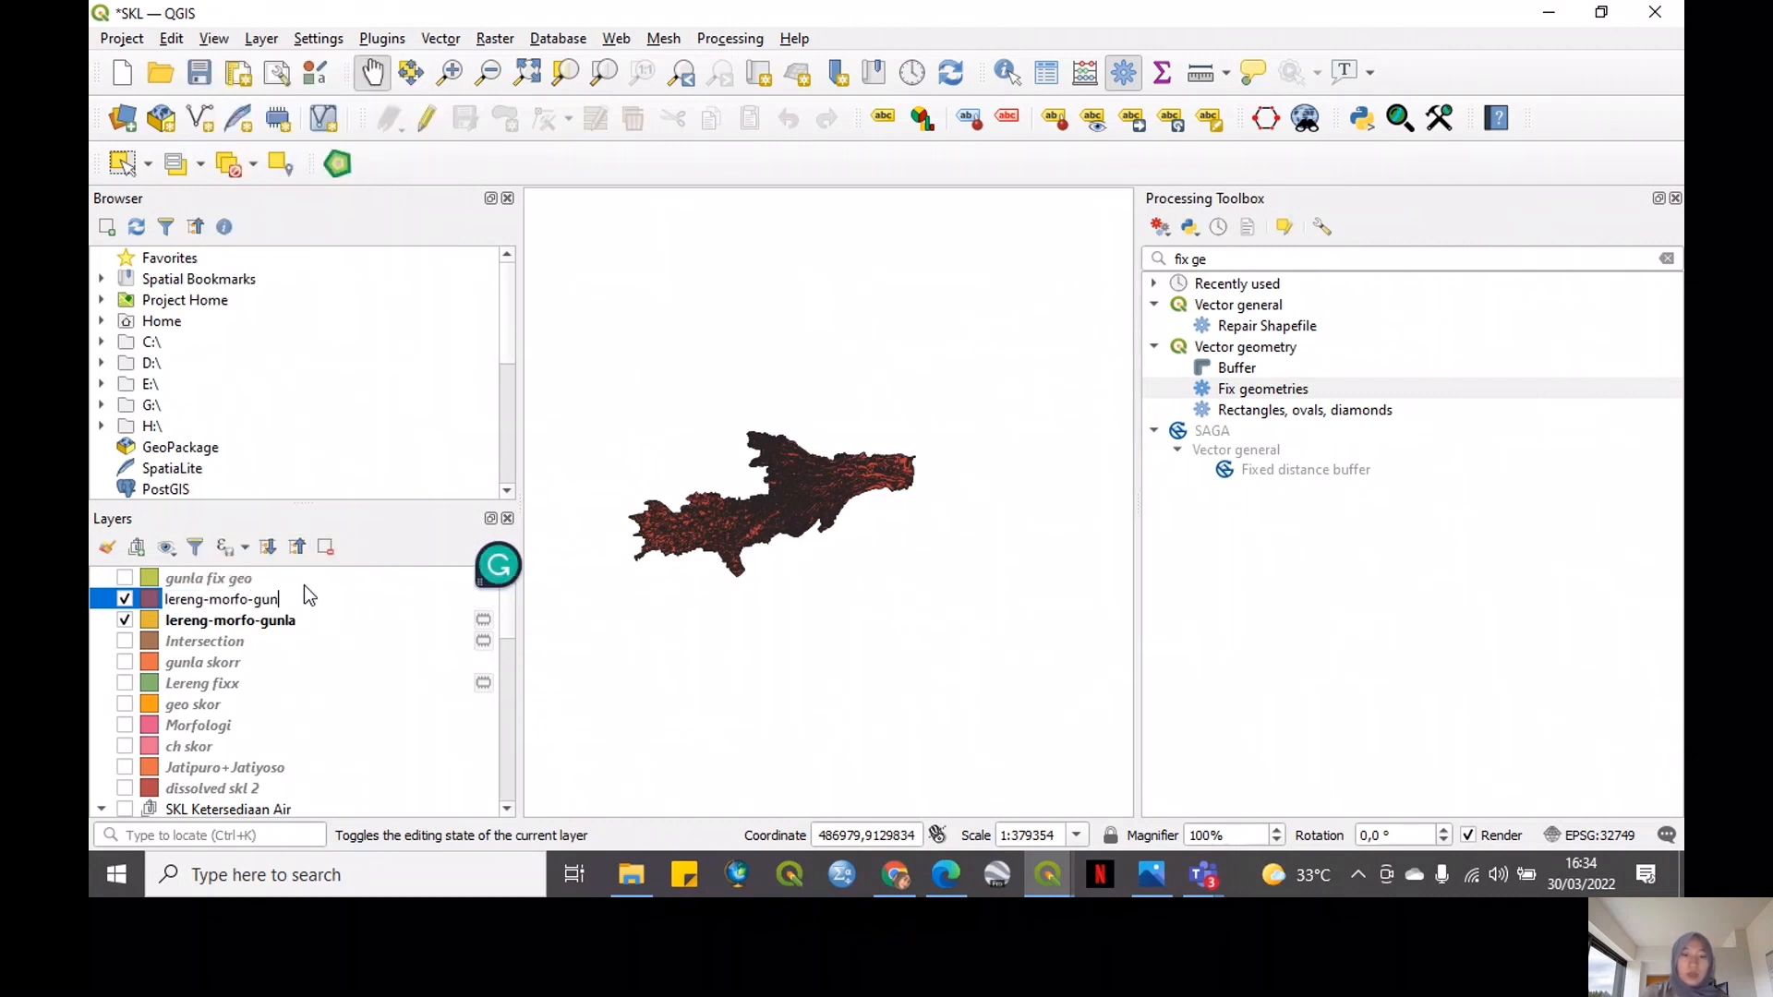
pyautogui.write('la-geo')
pyautogui.press('Return')
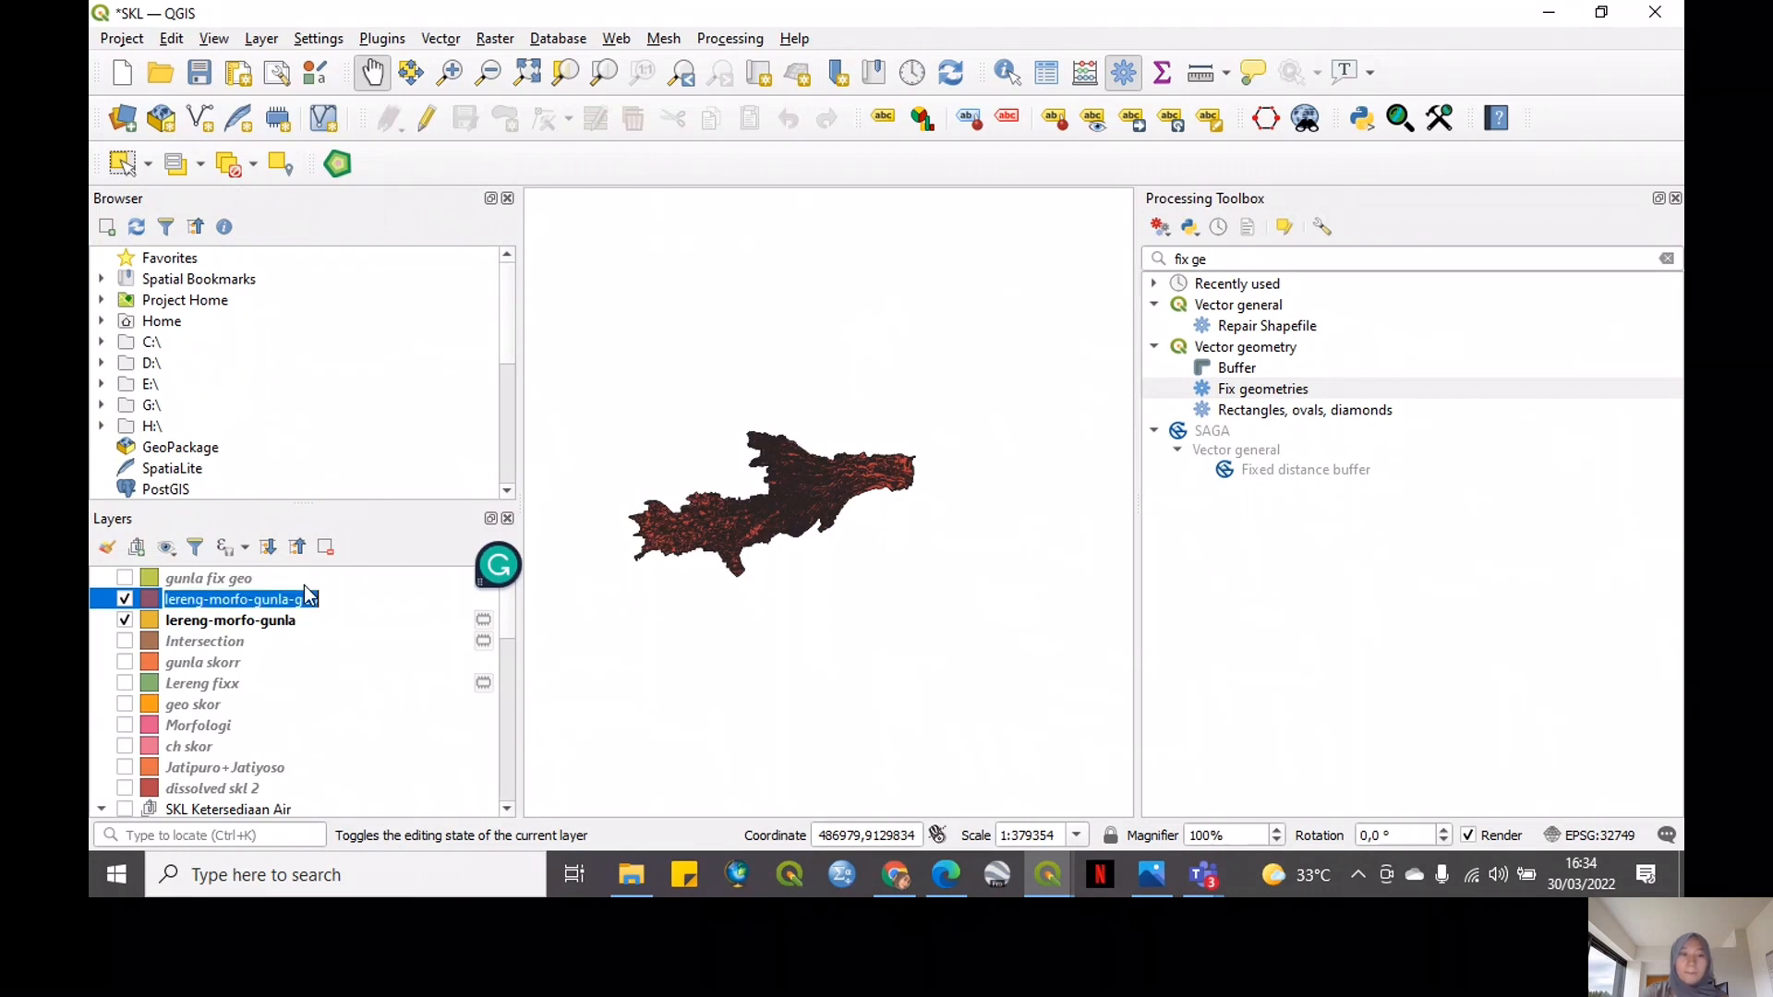
pyautogui.click(125, 619)
# Intersect lereng-morfo-gunla-geo with the ch skor layer, keeping all input fields and only the Skor_hujan overlay field
pyautogui.click(440, 38)
pyautogui.moveTo(471, 92)
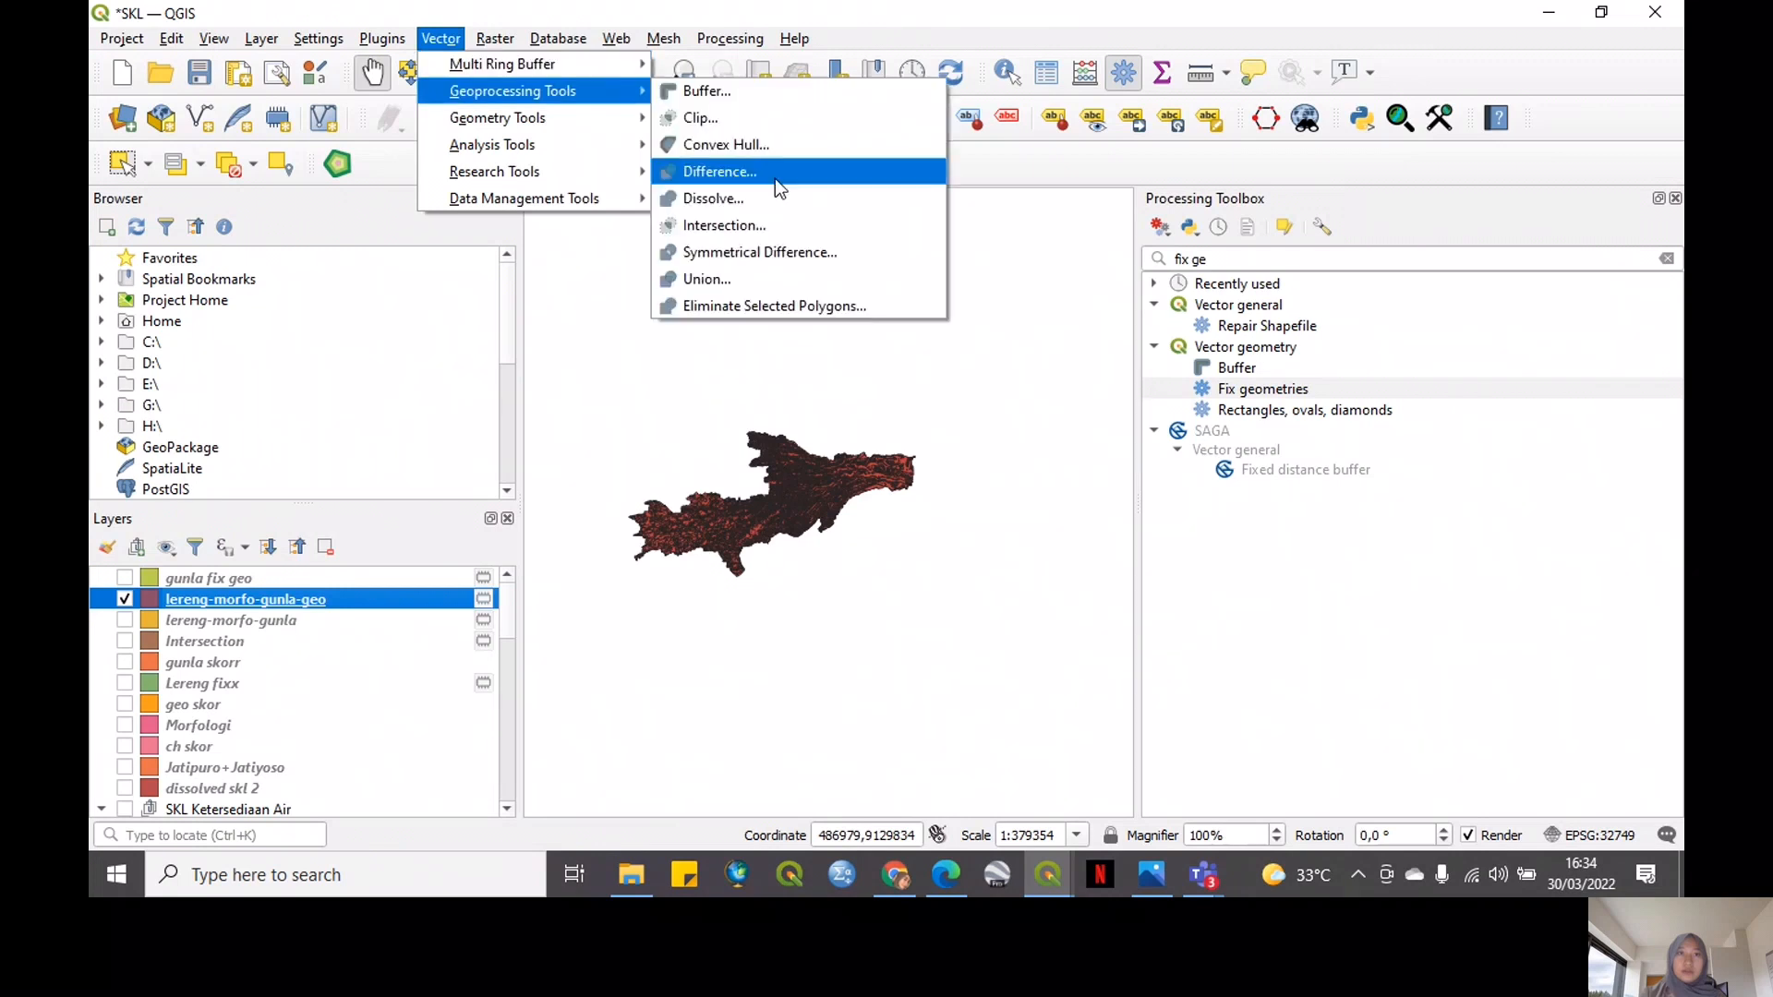
pyautogui.click(776, 226)
pyautogui.click(716, 319)
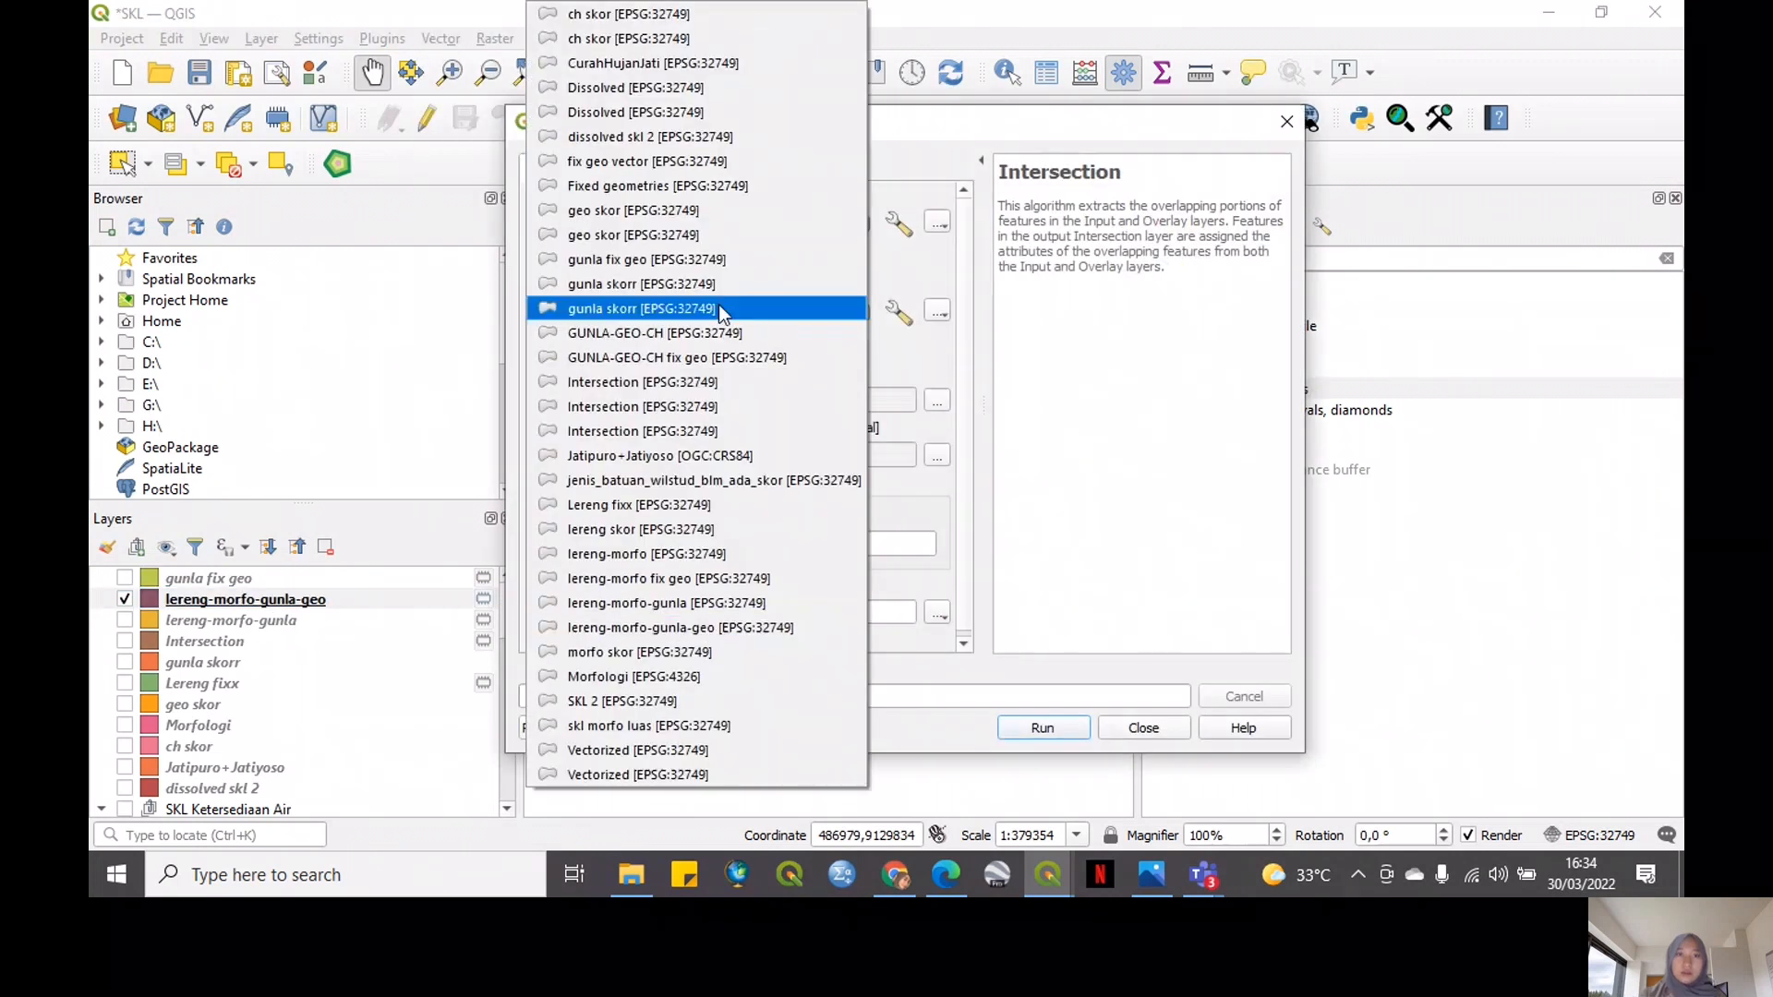
pyautogui.click(659, 43)
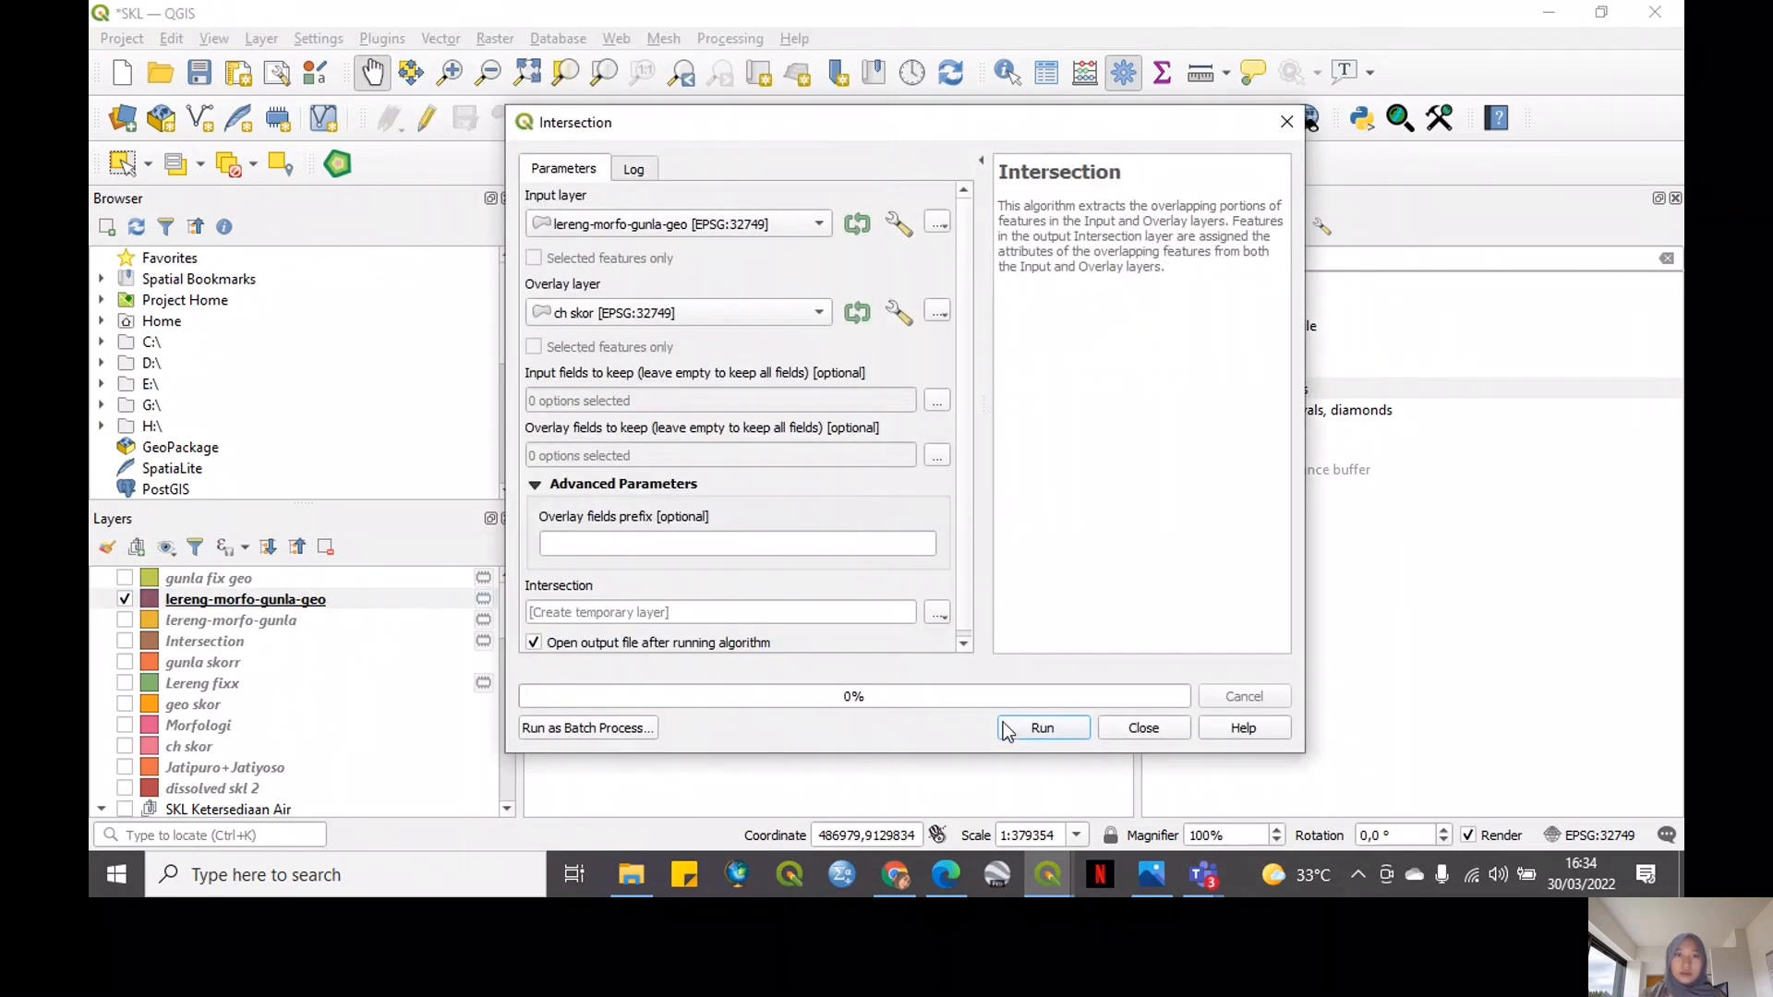
pyautogui.click(936, 455)
pyautogui.click(544, 290)
pyautogui.click(879, 337)
pyautogui.click(1029, 728)
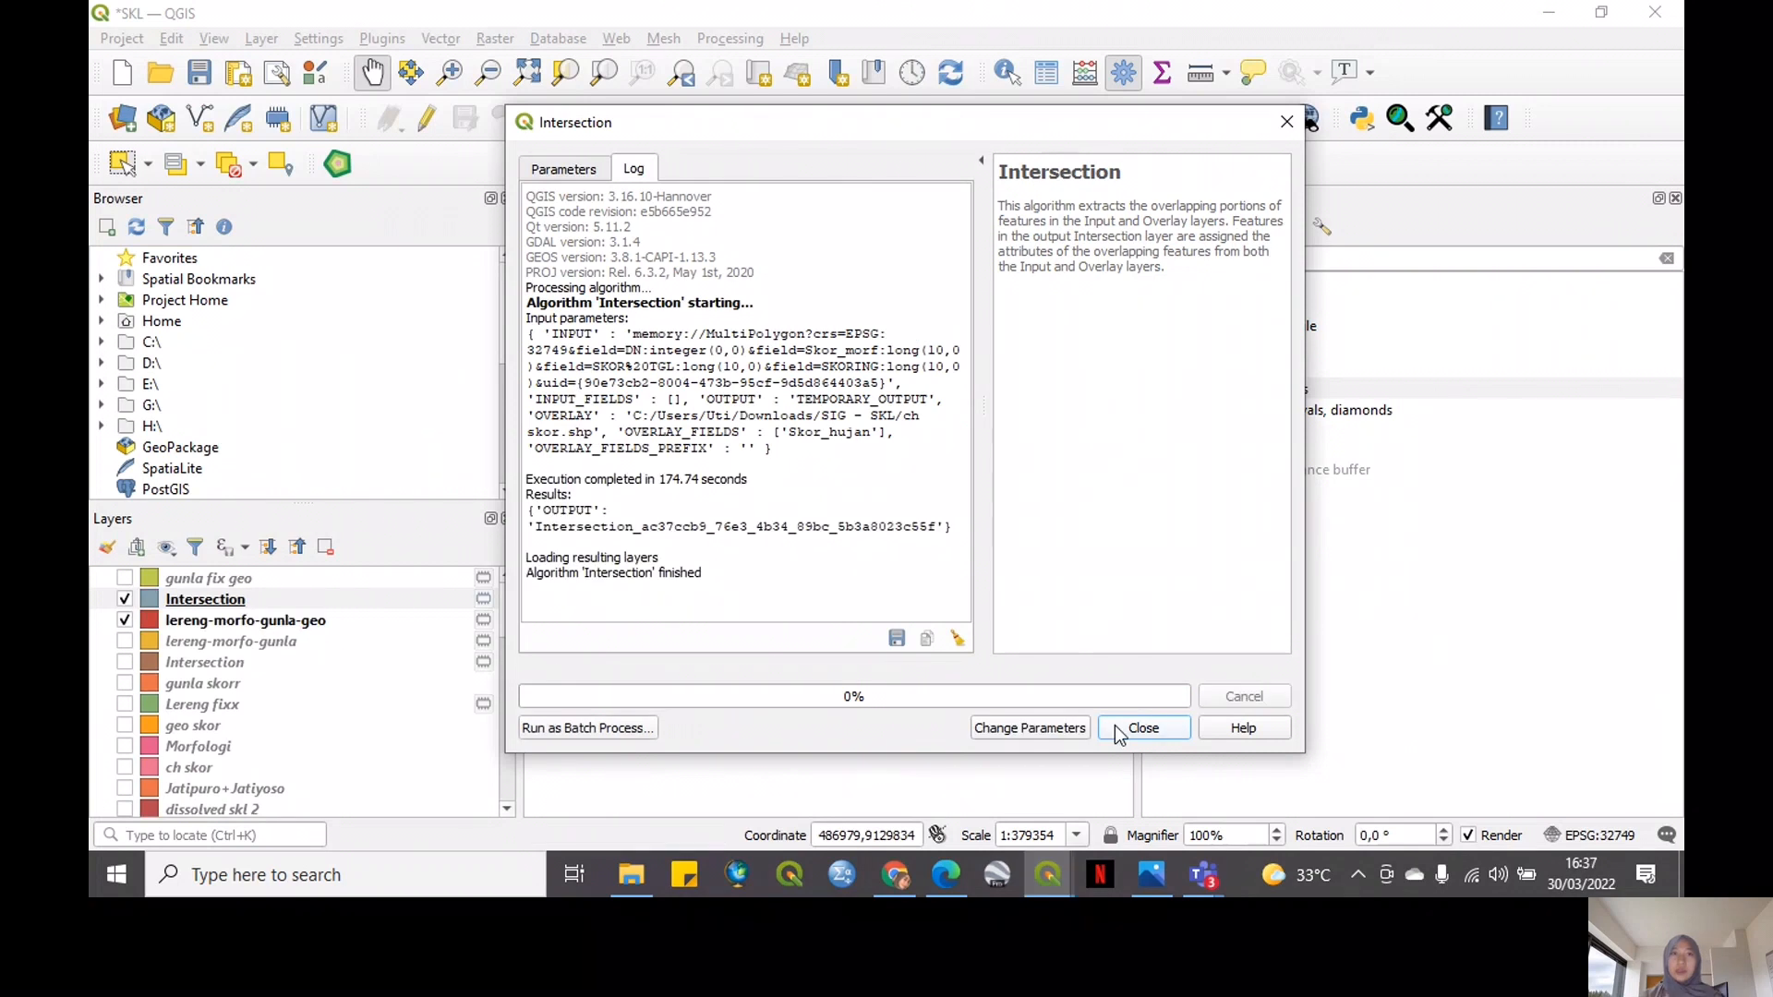
pyautogui.click(1119, 733)
# Rename the resulting Intersection layer as lereng-morfo-gunla-geo-ch
pyautogui.rightClick(282, 600)
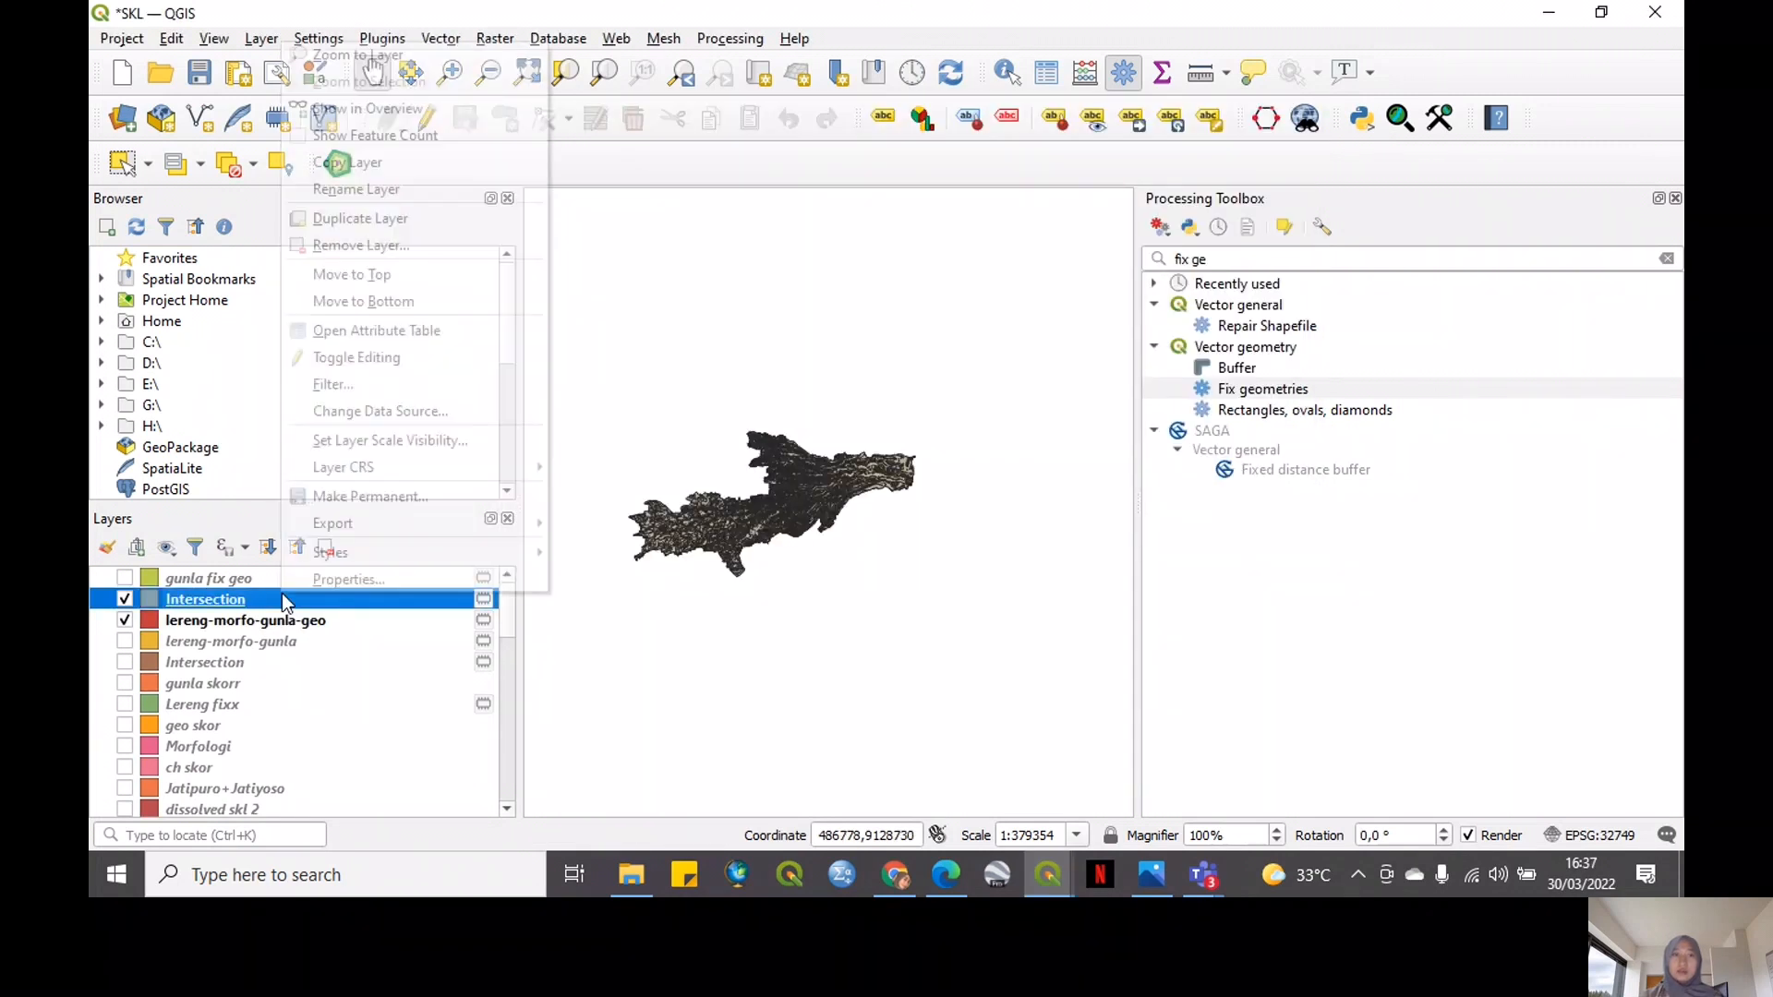
pyautogui.click(406, 183)
pyautogui.write('lereng-morfo-gunla-geo-')
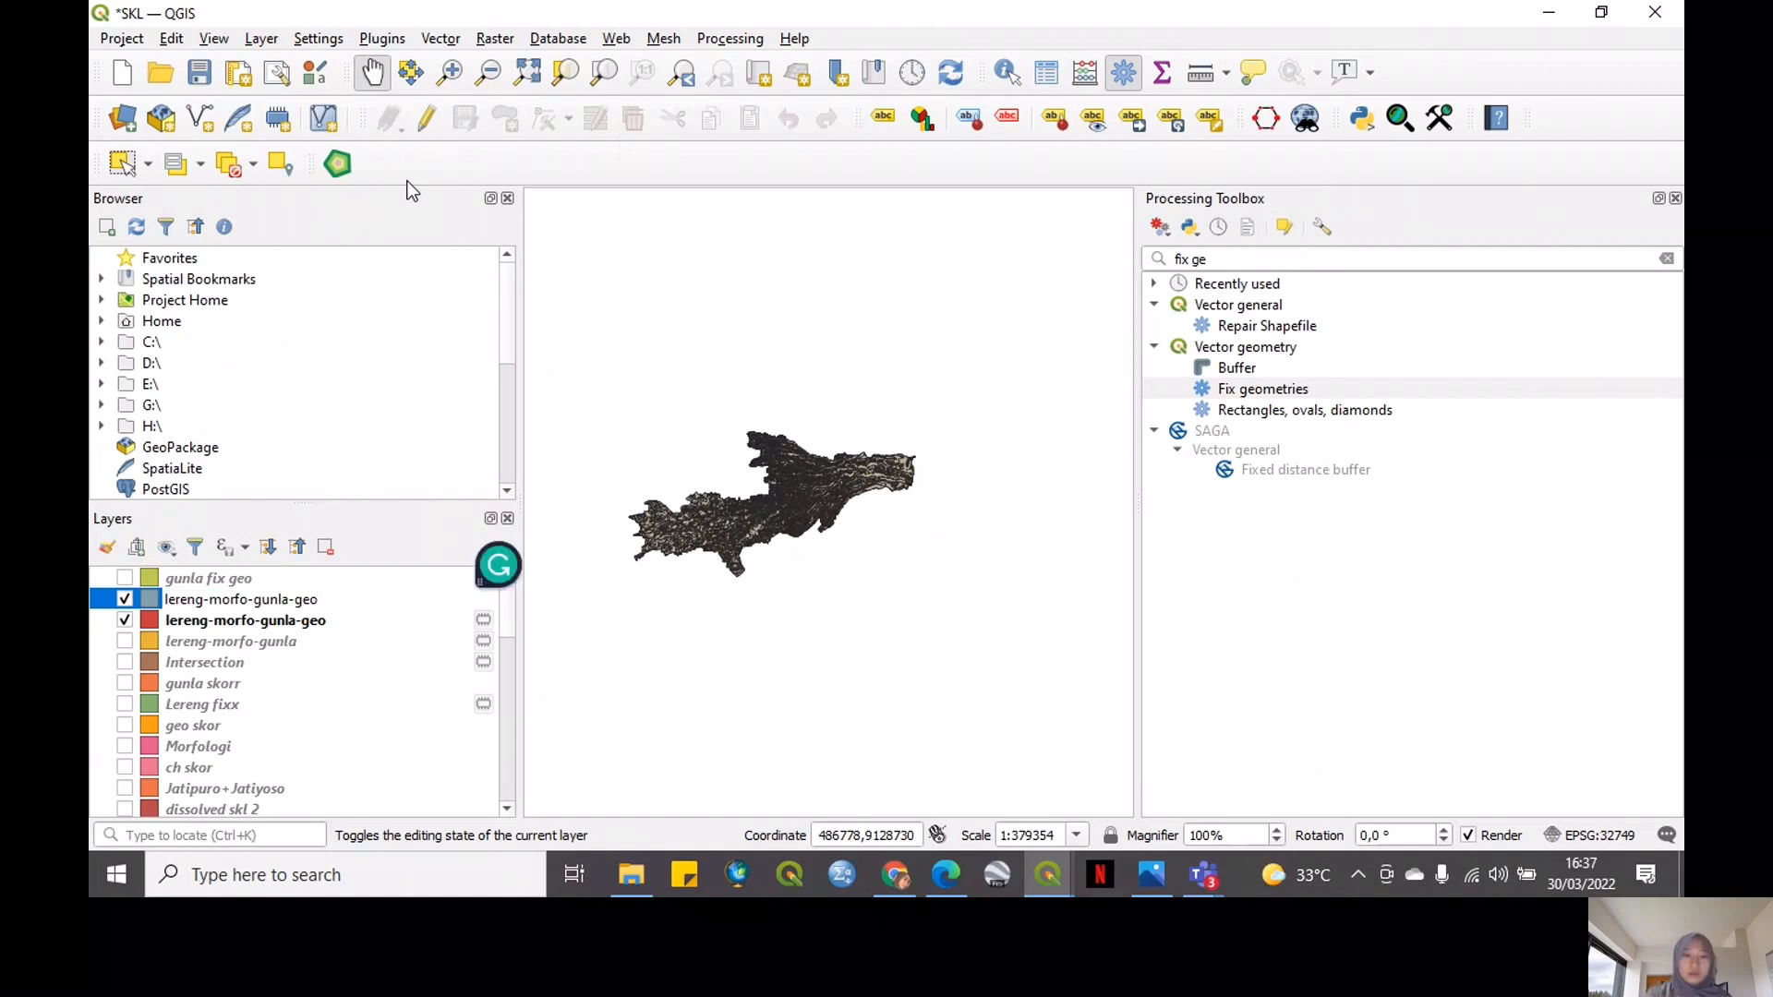
pyautogui.write('ch')
pyautogui.press('Return')
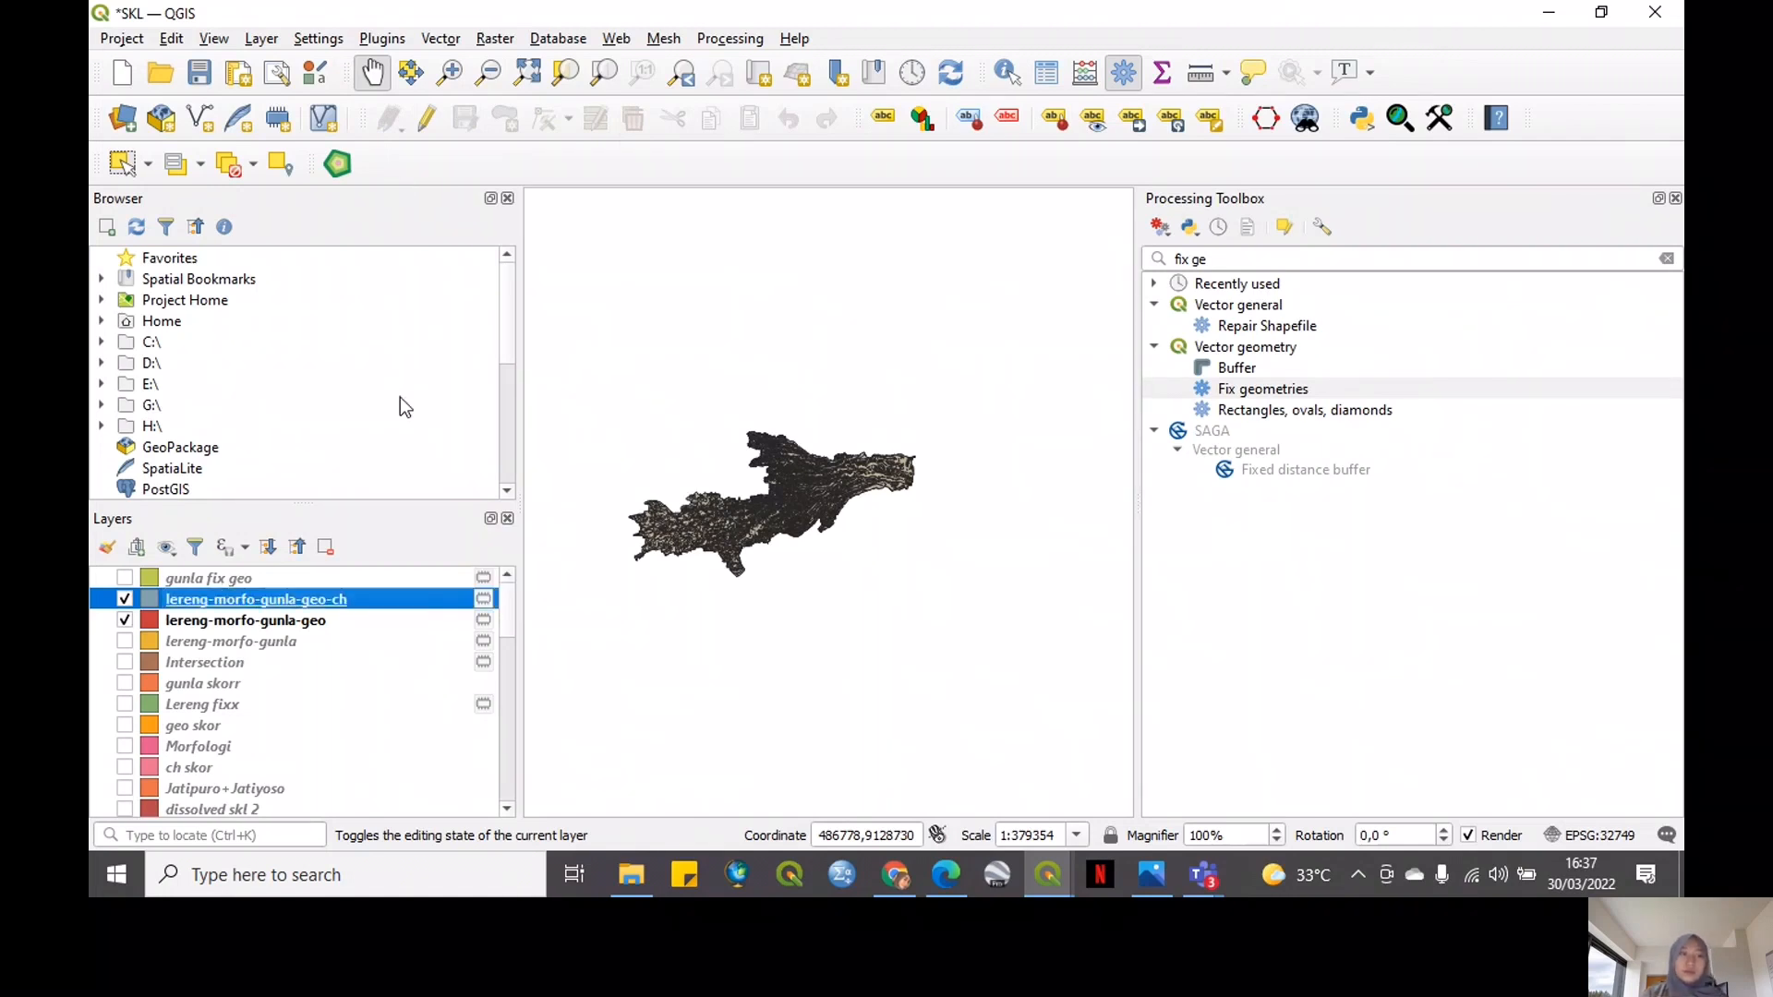
# Hide the lereng-morfo-gunla-geo layer and add a whole-number field TOTAL of length 10 to the editable lereng-morfo-gunla-geo-ch attribute table
pyautogui.click(124, 621)
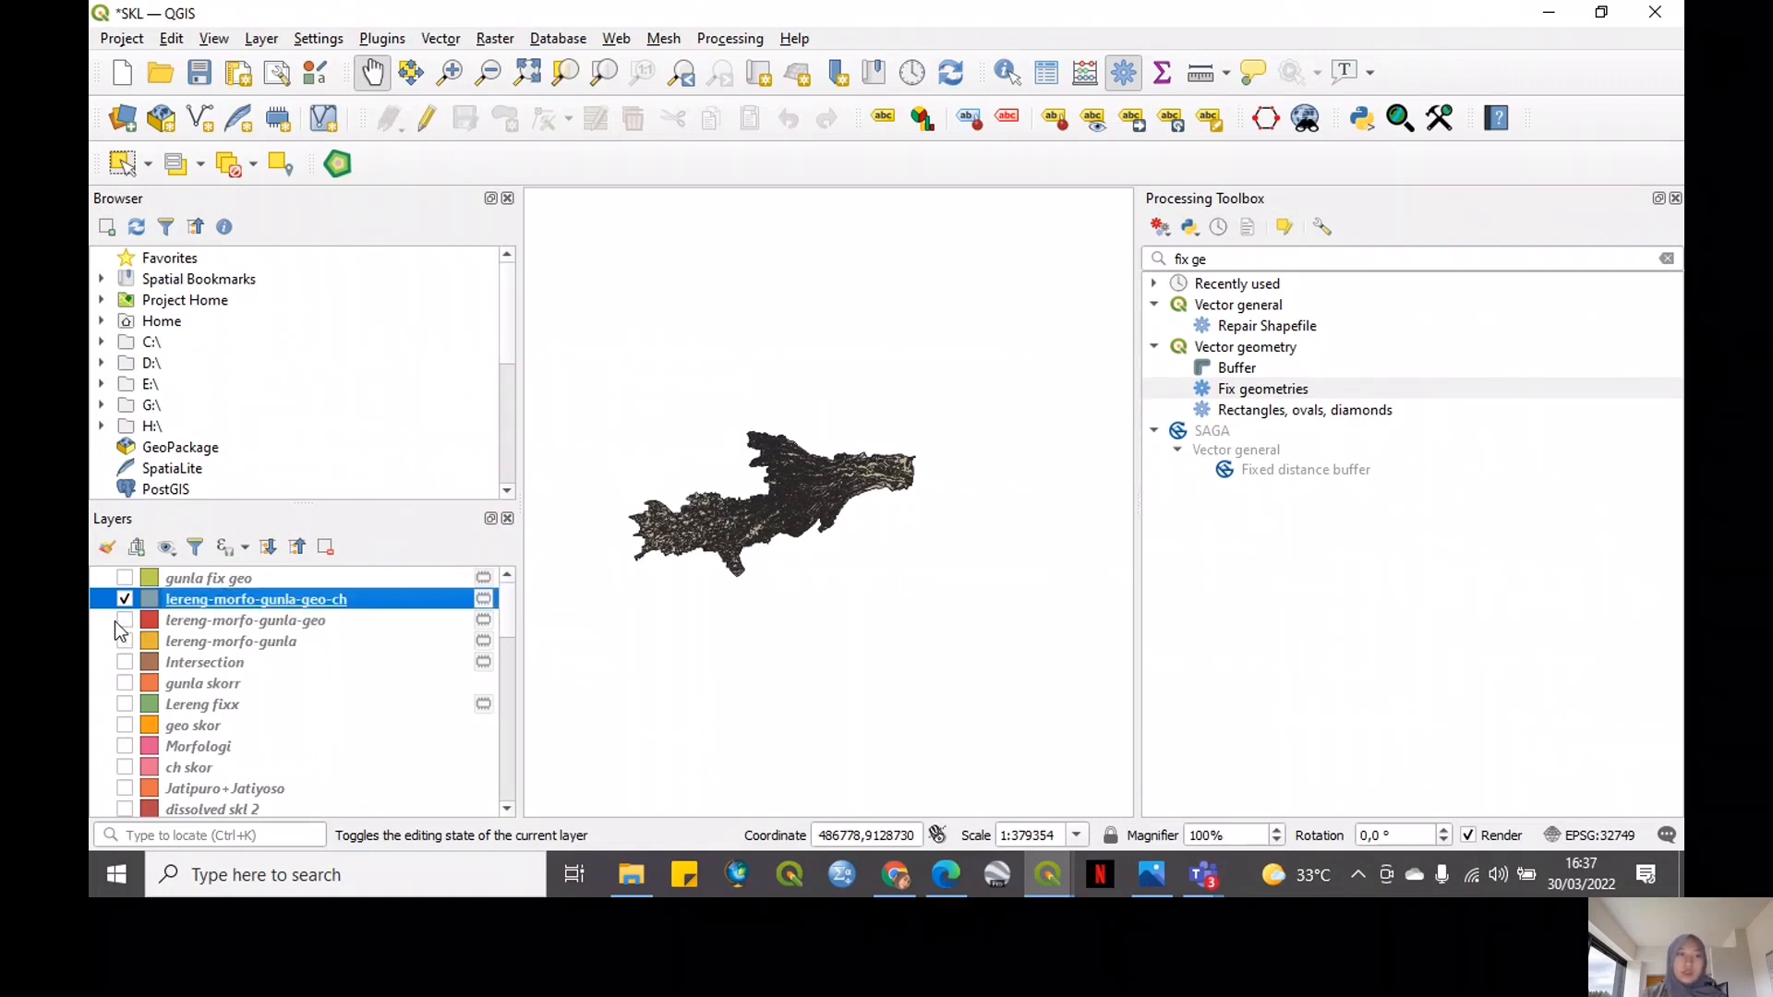
pyautogui.click(1046, 74)
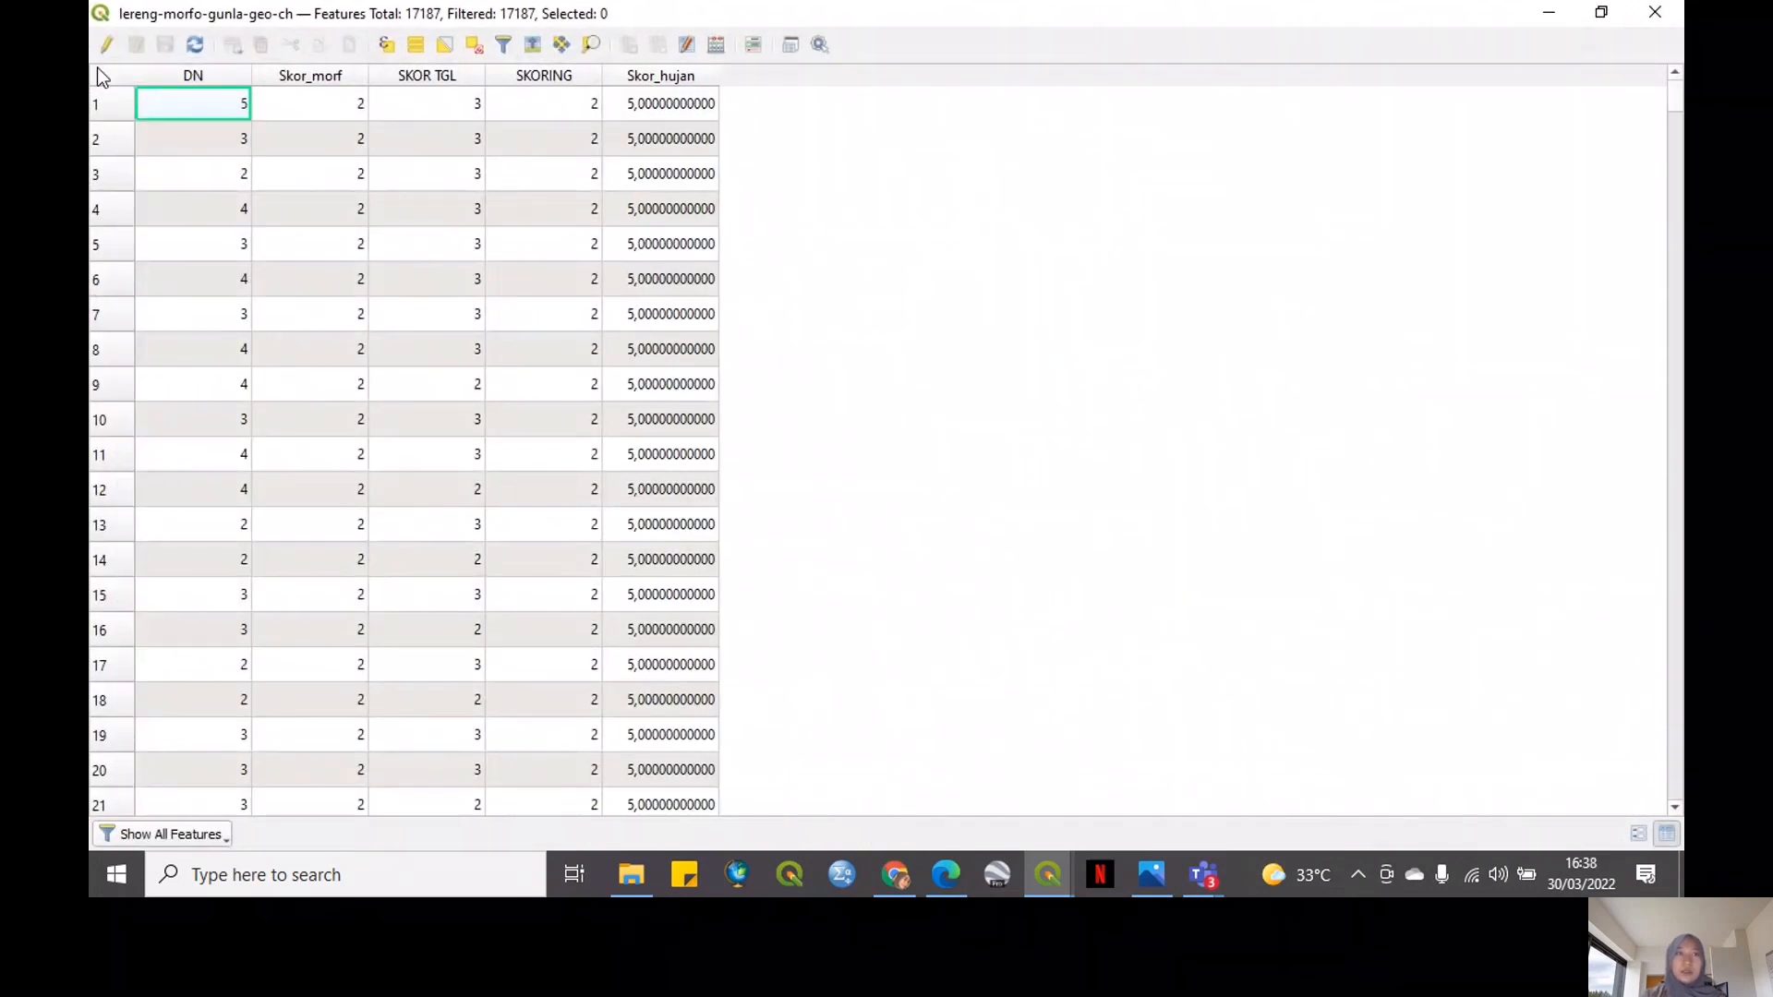
pyautogui.click(105, 44)
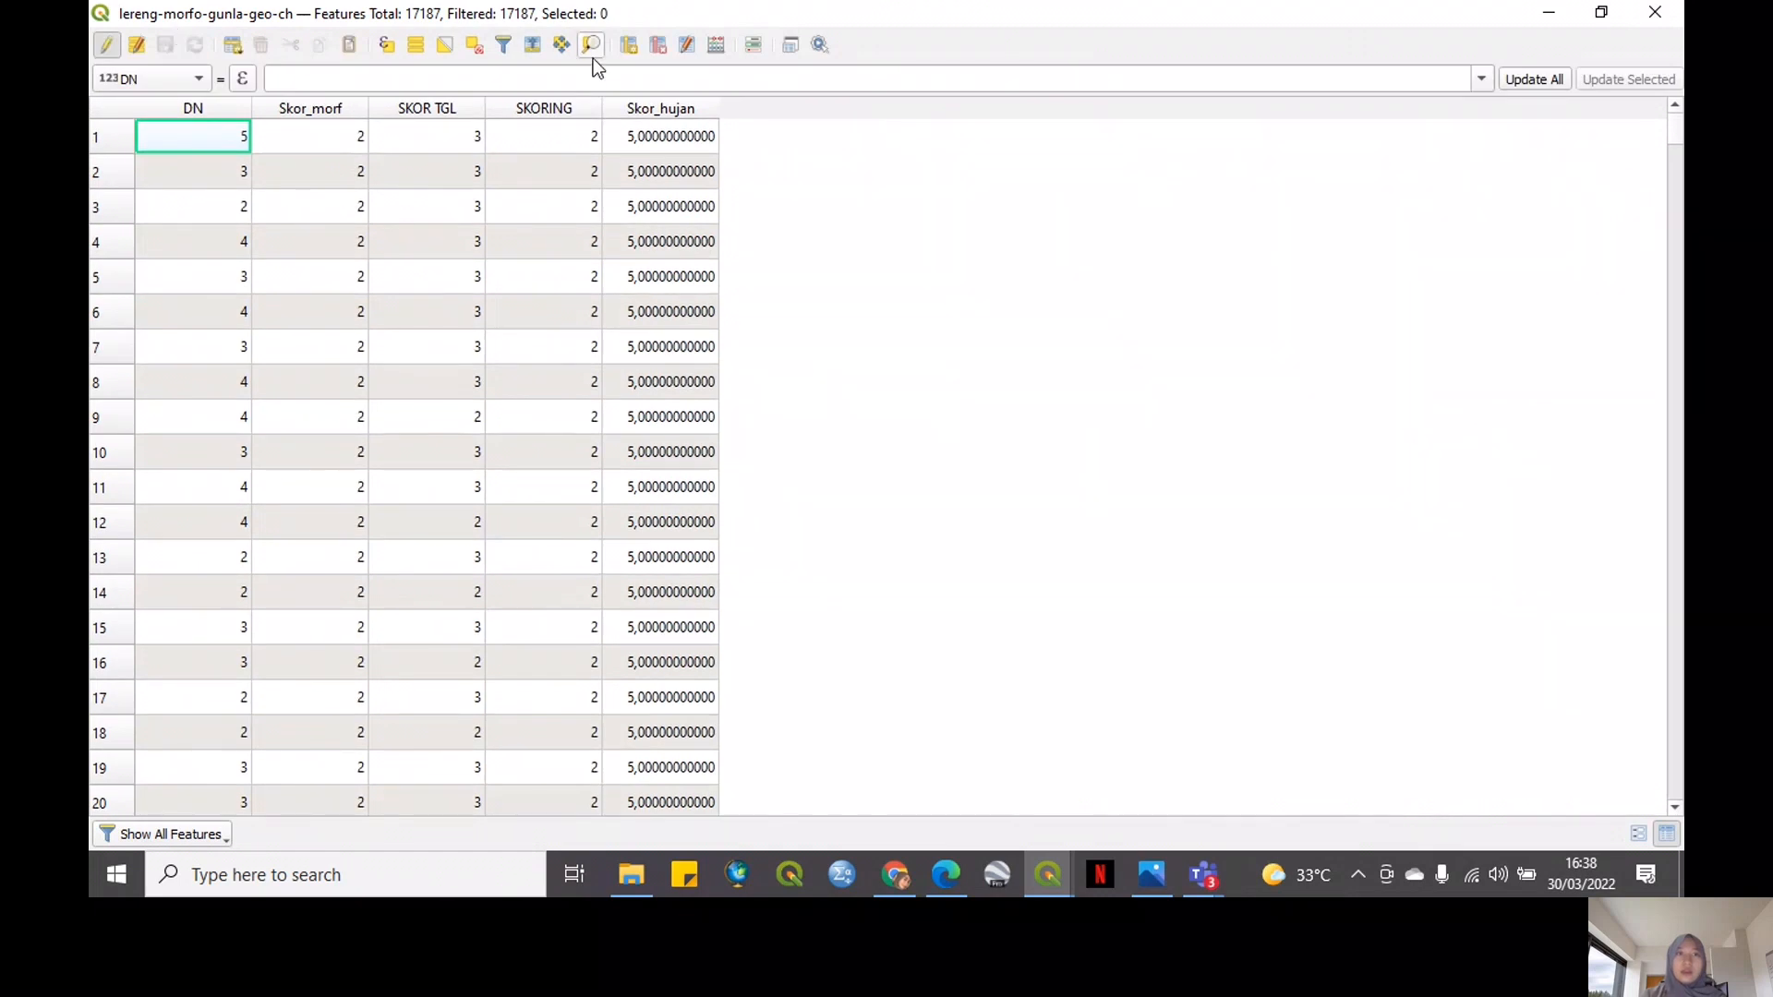
pyautogui.click(628, 45)
pyautogui.write('TOTAL')
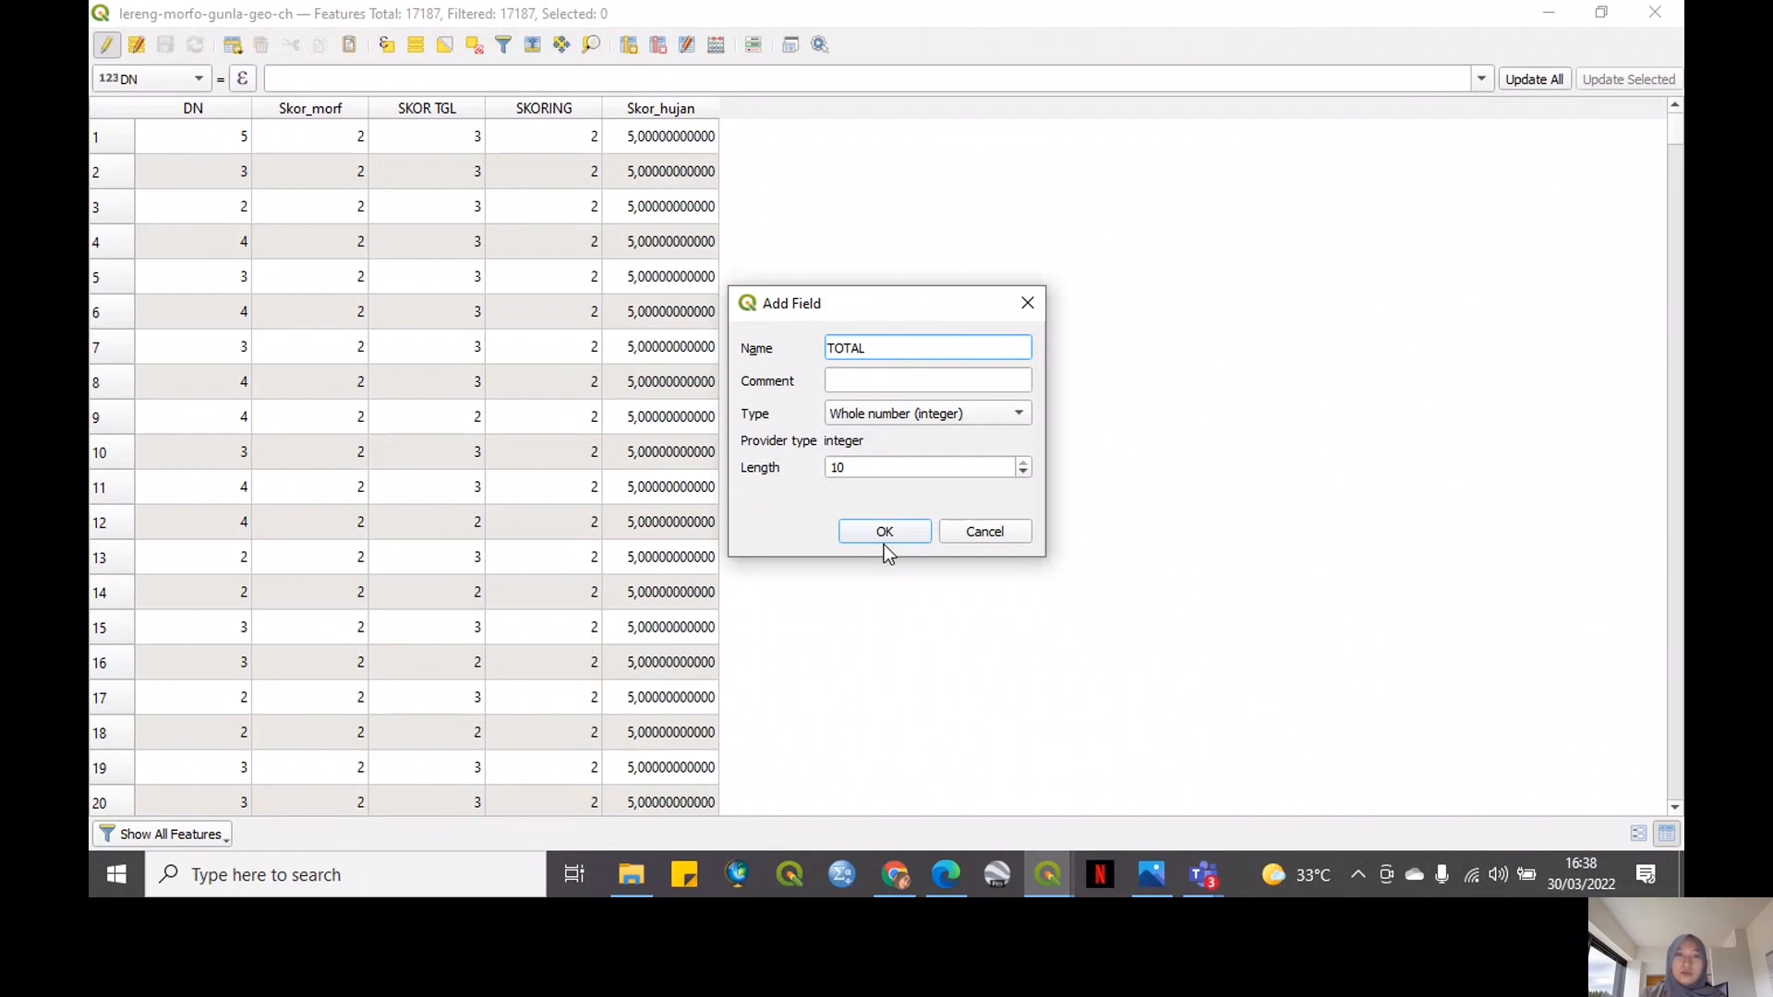
pyautogui.click(883, 539)
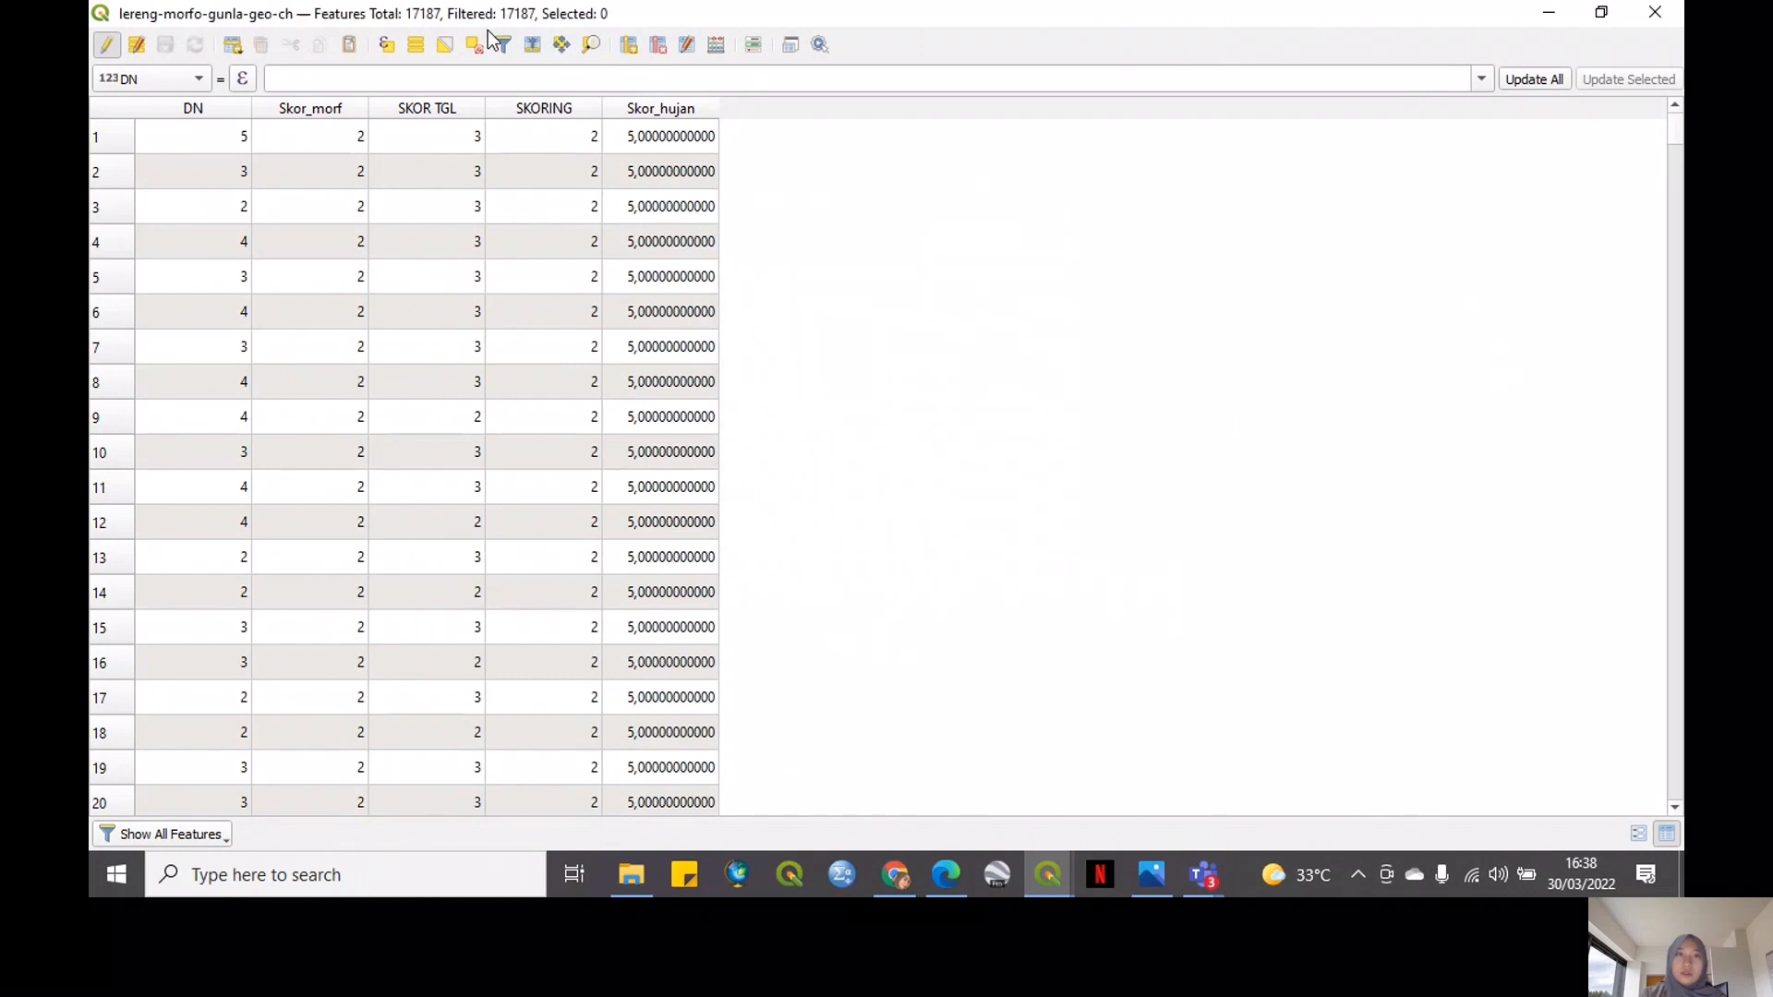
# Add a whole-number field named RATA2 with length 10 to the lereng-morfo-gunla-geo-ch attribute table
pyautogui.click(630, 48)
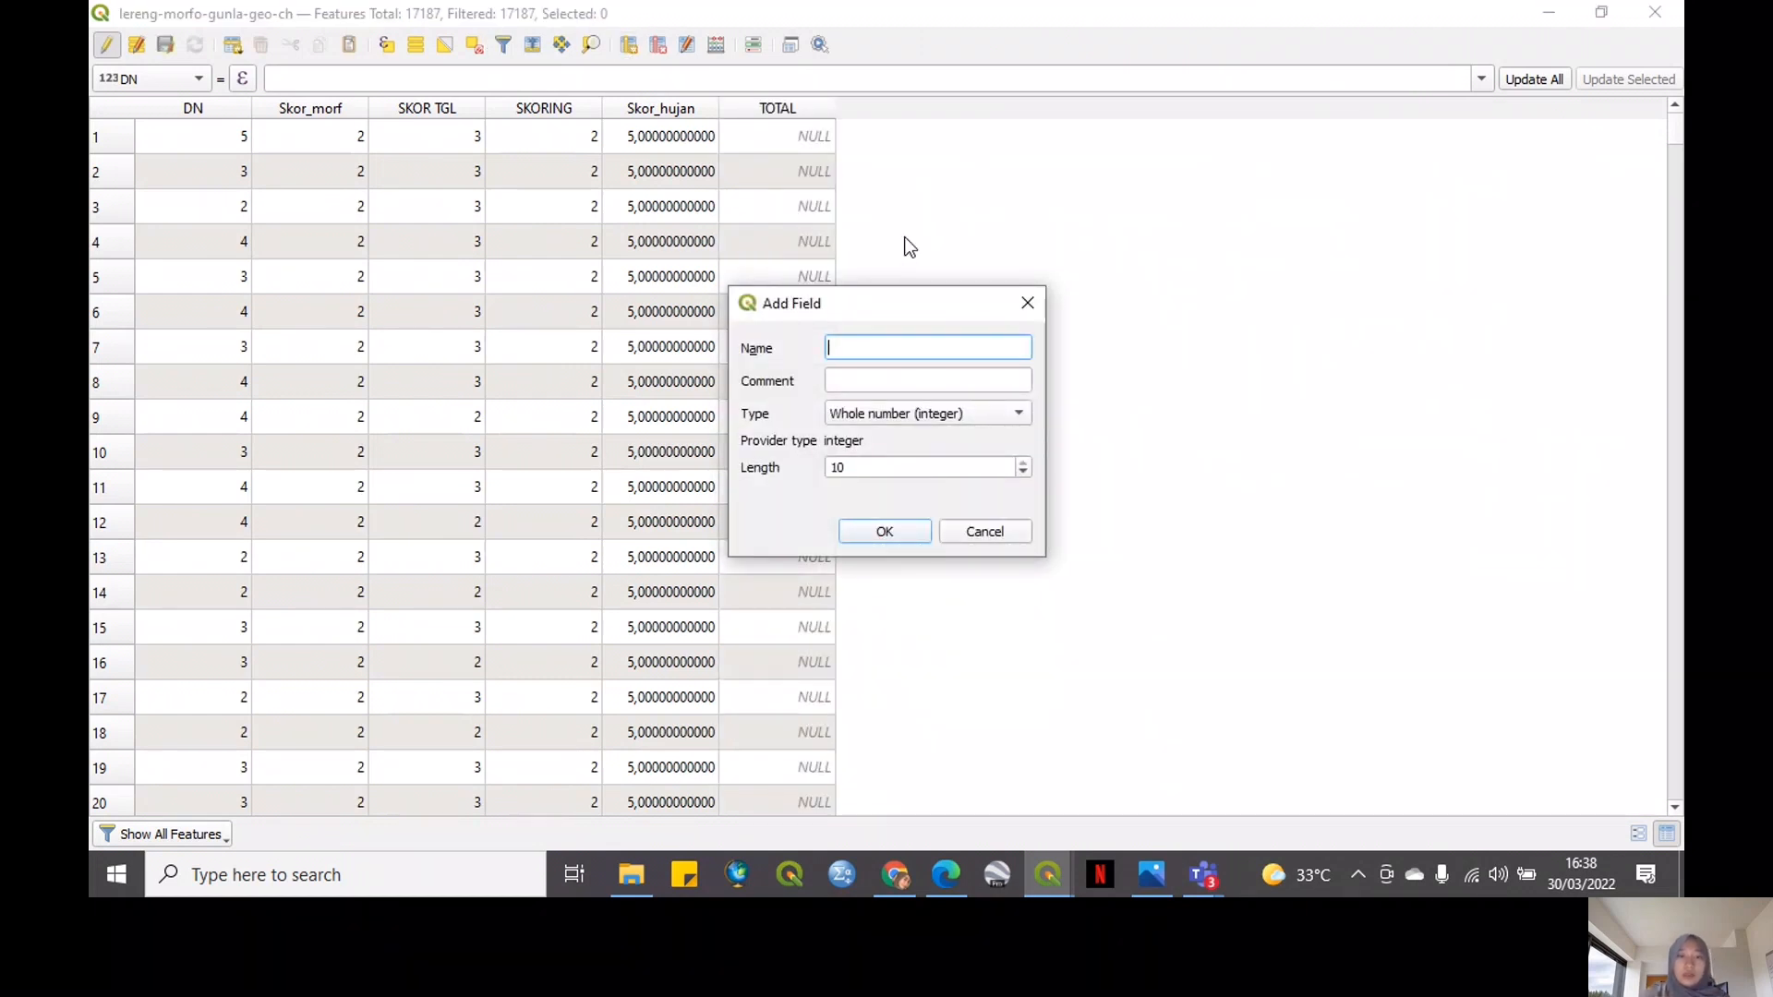
pyautogui.write('RATA1')
pyautogui.press('BackSpace')
pyautogui.write('2')
pyautogui.click(884, 539)
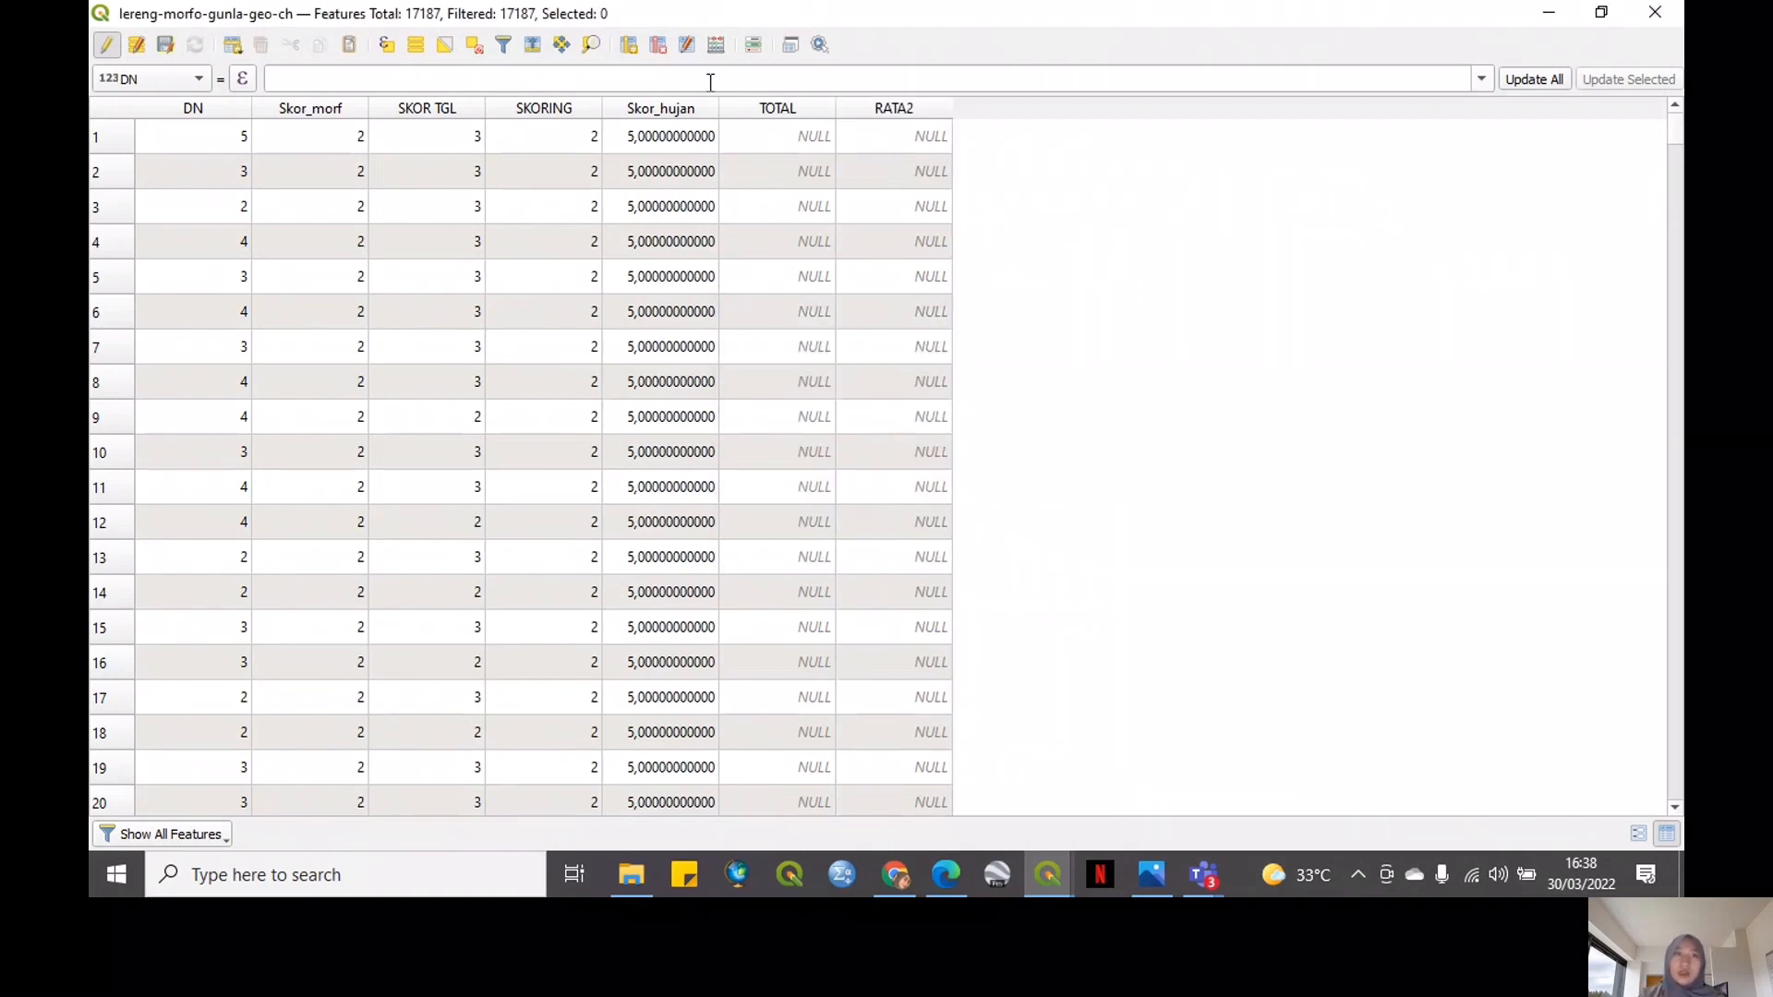
# Add a text (string) field named KETERANGAN with length 100 to the lereng-morfo-gunla-geo-ch attribute table
pyautogui.click(627, 43)
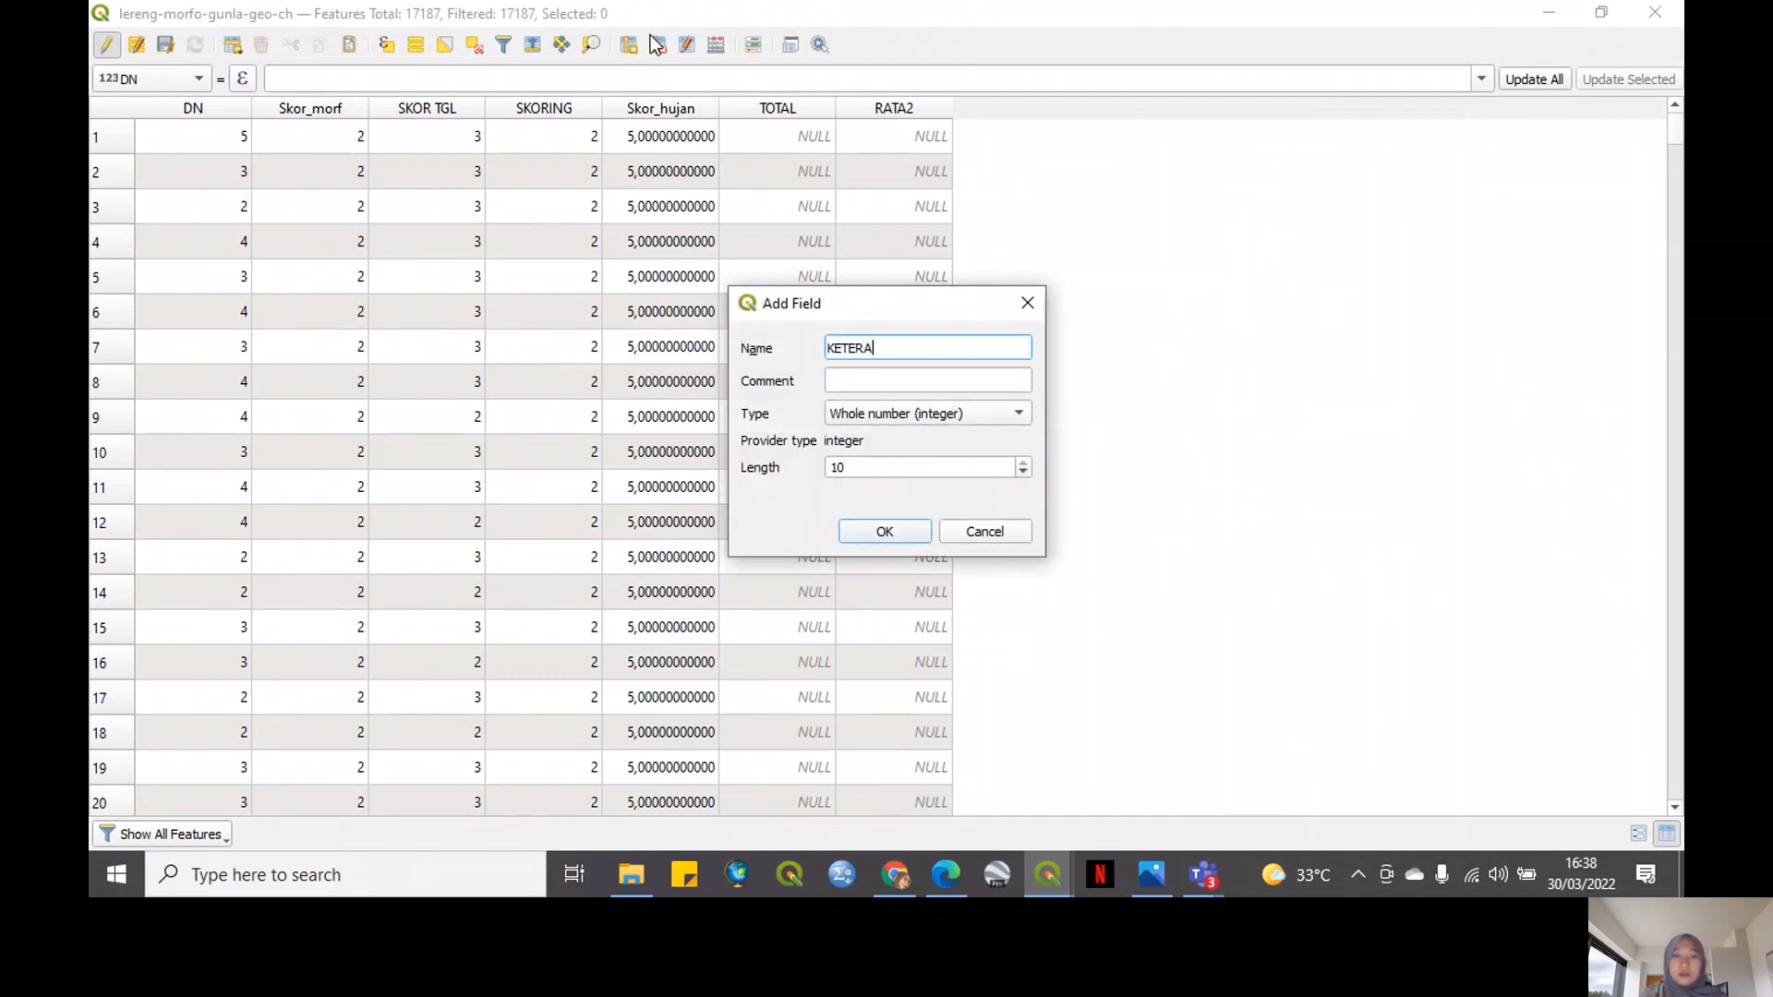
pyautogui.click(901, 413)
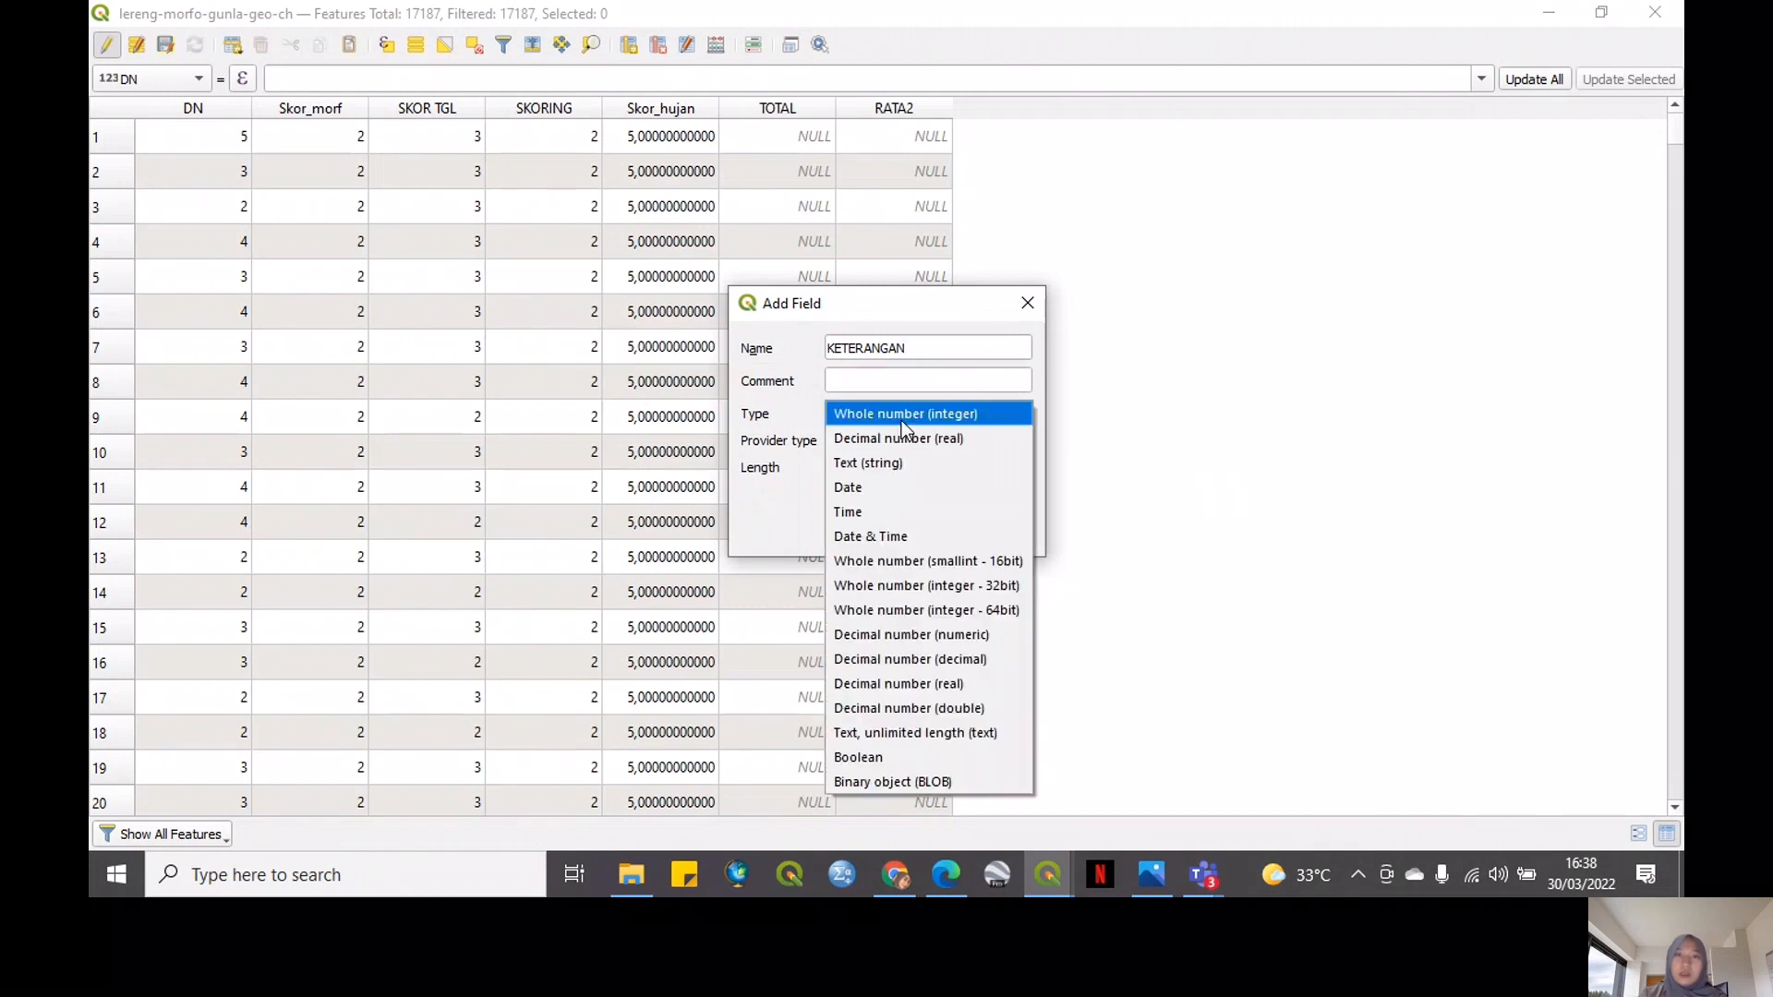
pyautogui.click(906, 461)
pyautogui.doubleClick(905, 468)
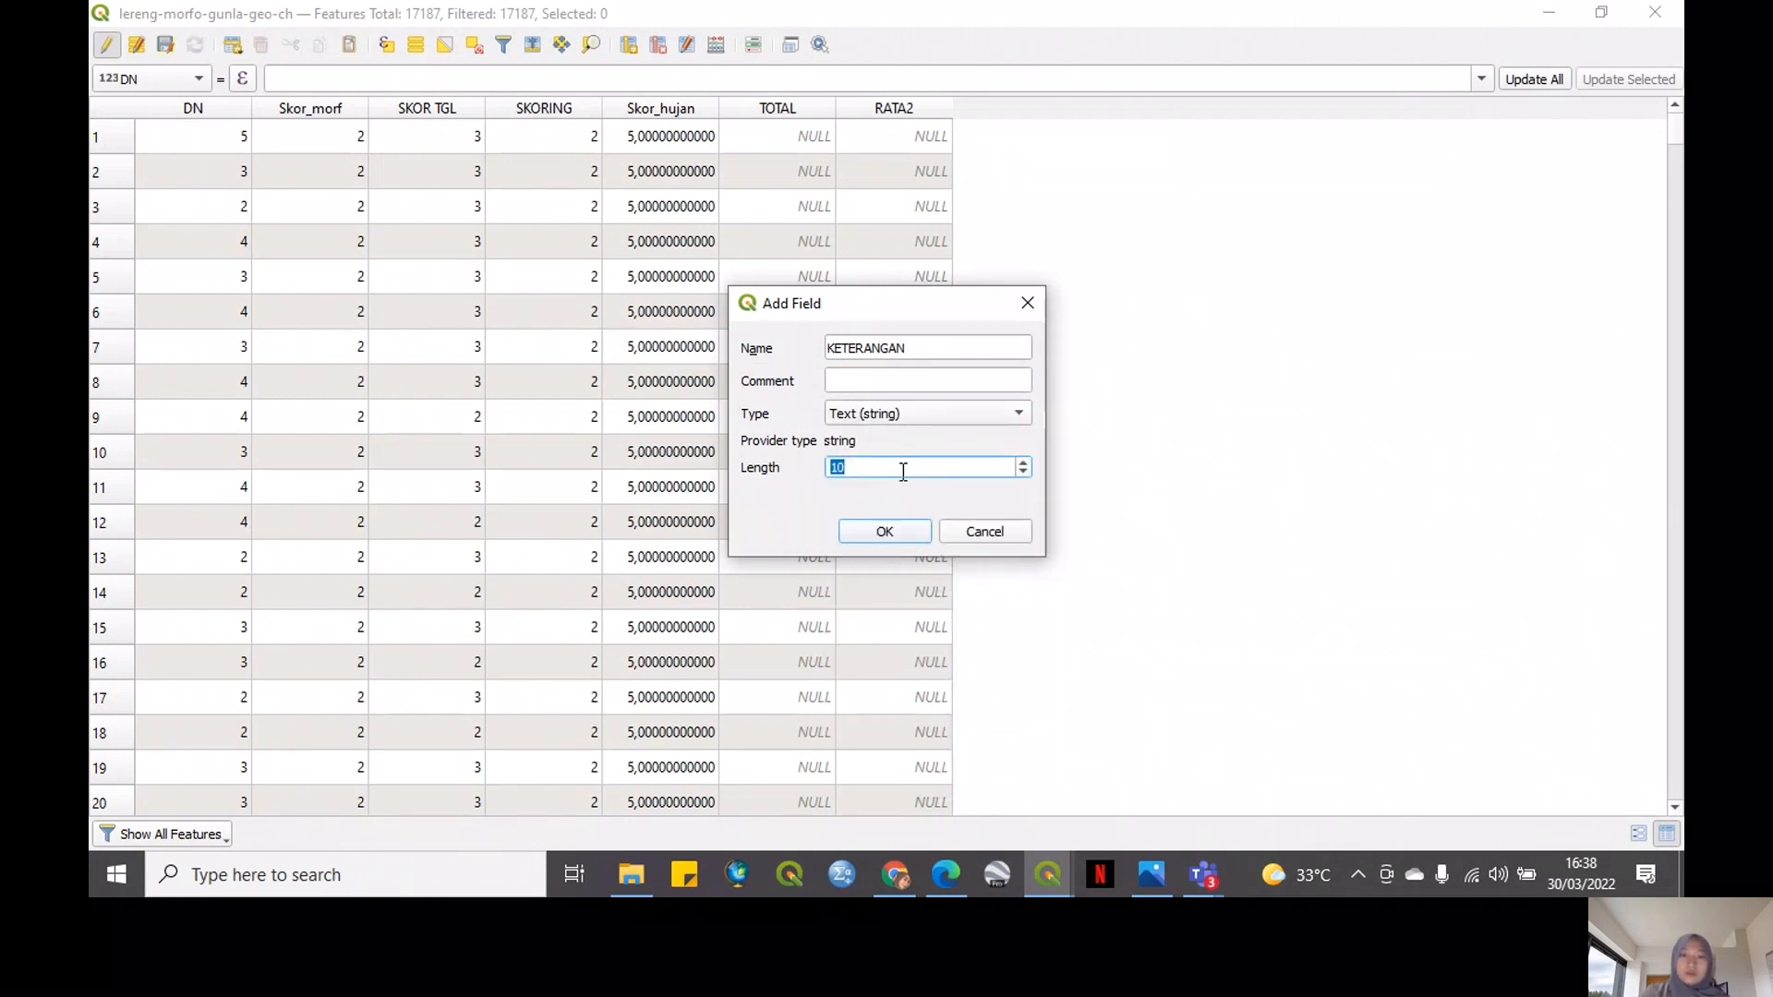
pyautogui.write('100')
pyautogui.click(882, 527)
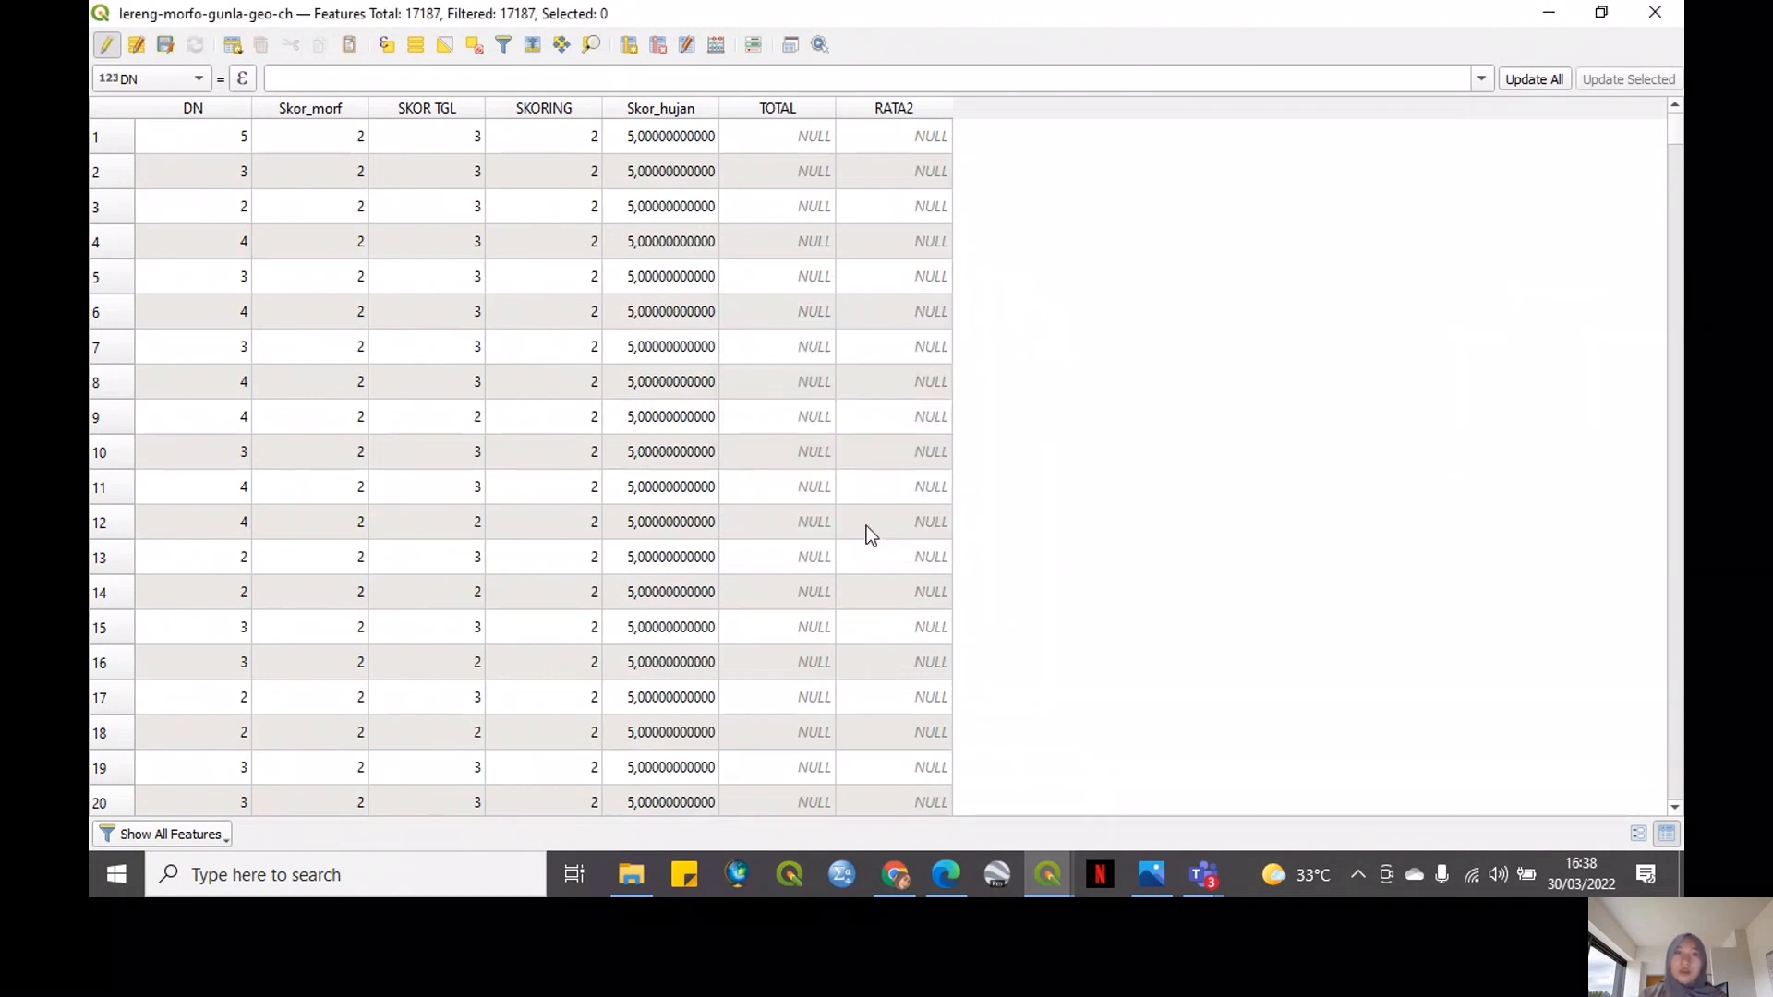
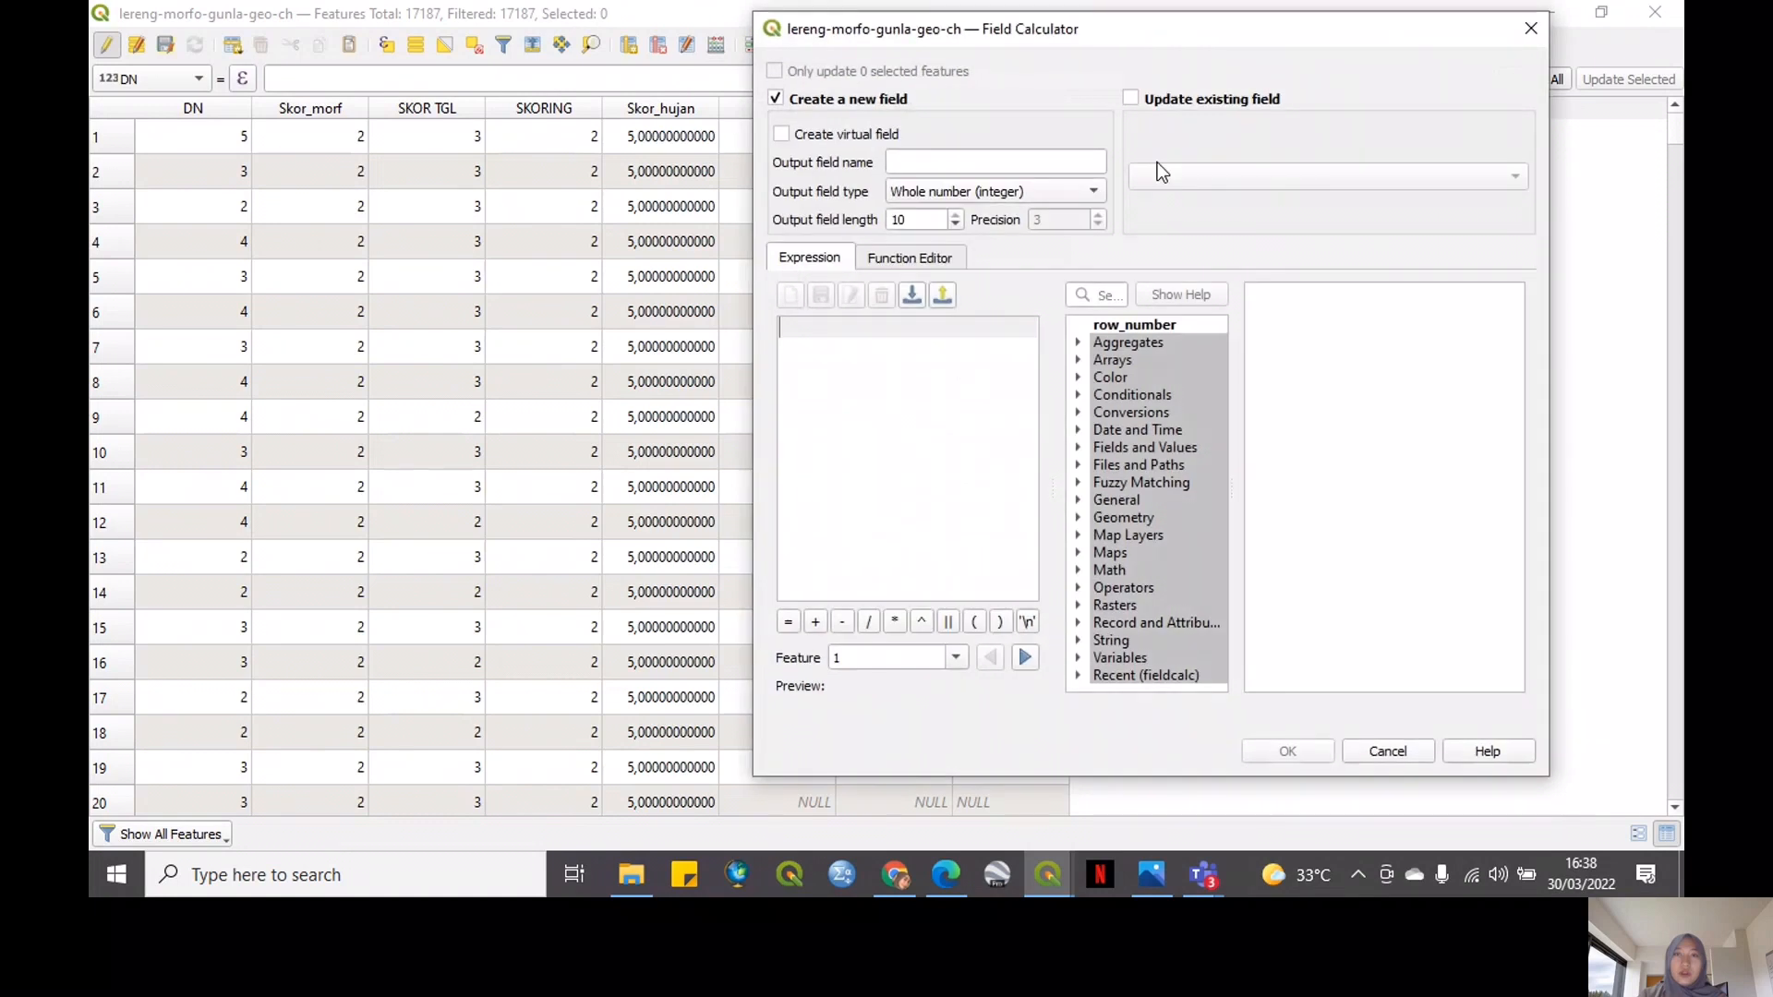
# Update the existing TOTAL field with the field calculator expression "DN" + "Skor_morf" + "SKOR TGL" + "SKORING" + "Skor_hujan"
pyautogui.click(1174, 96)
pyautogui.click(1190, 164)
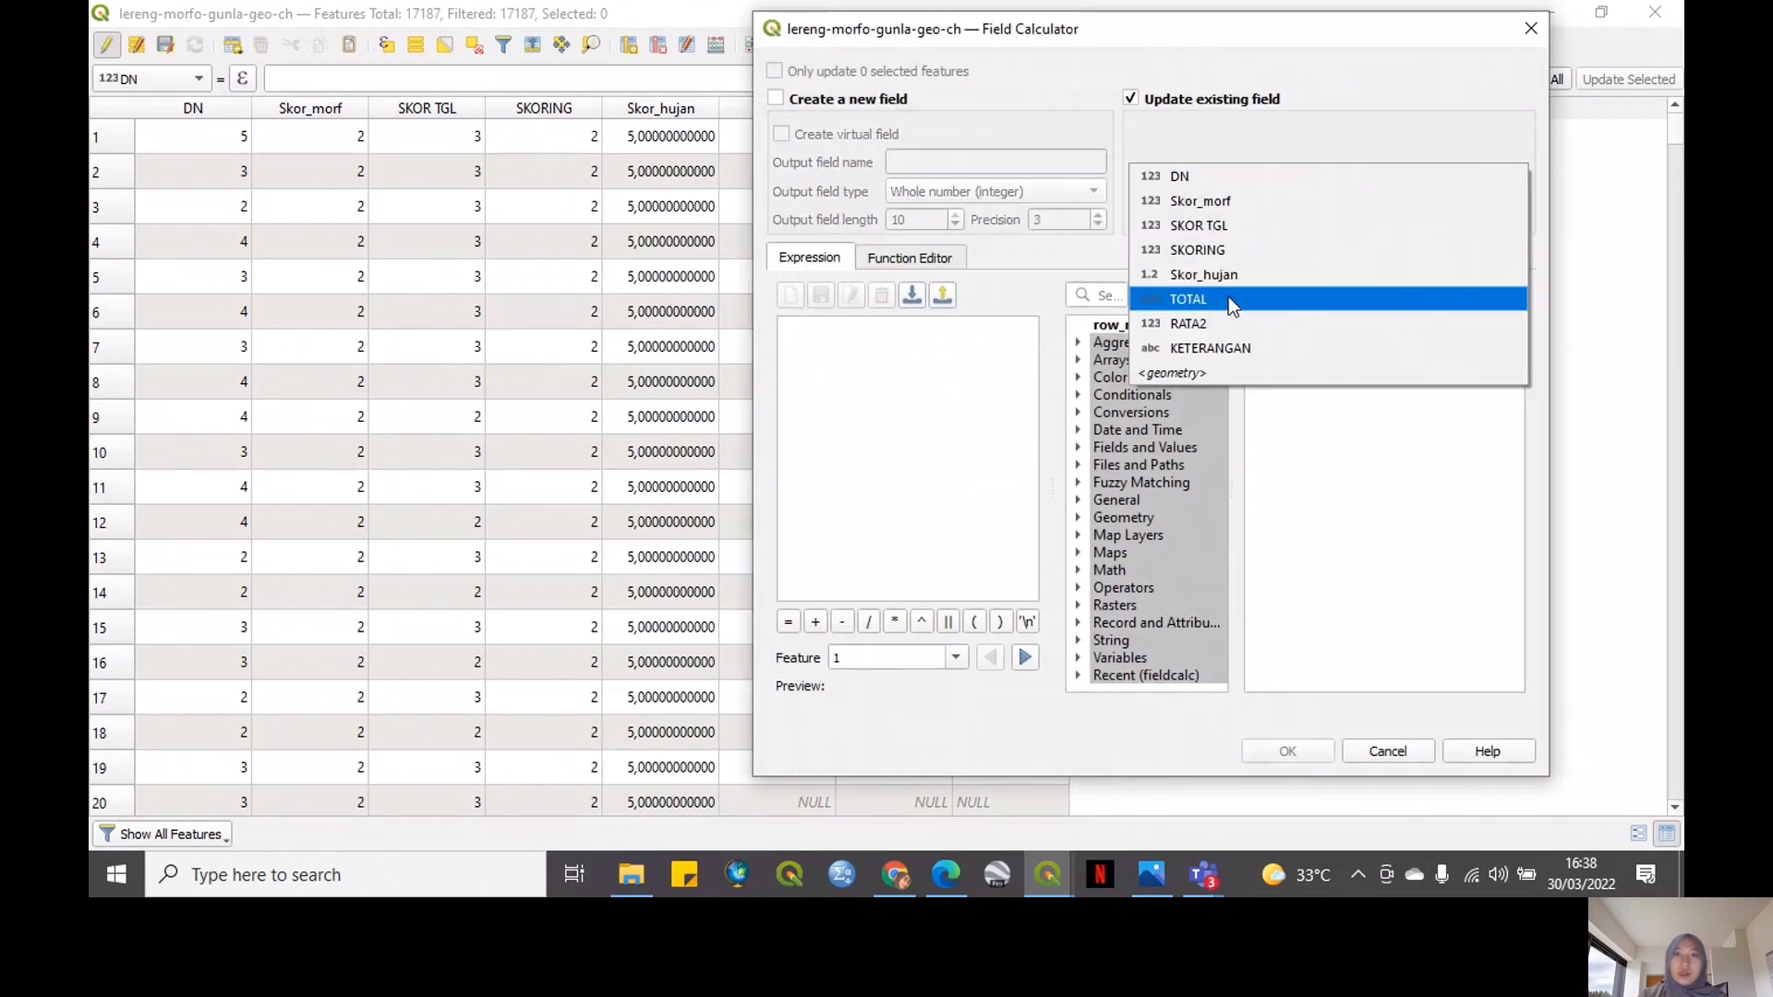
pyautogui.click(1228, 296)
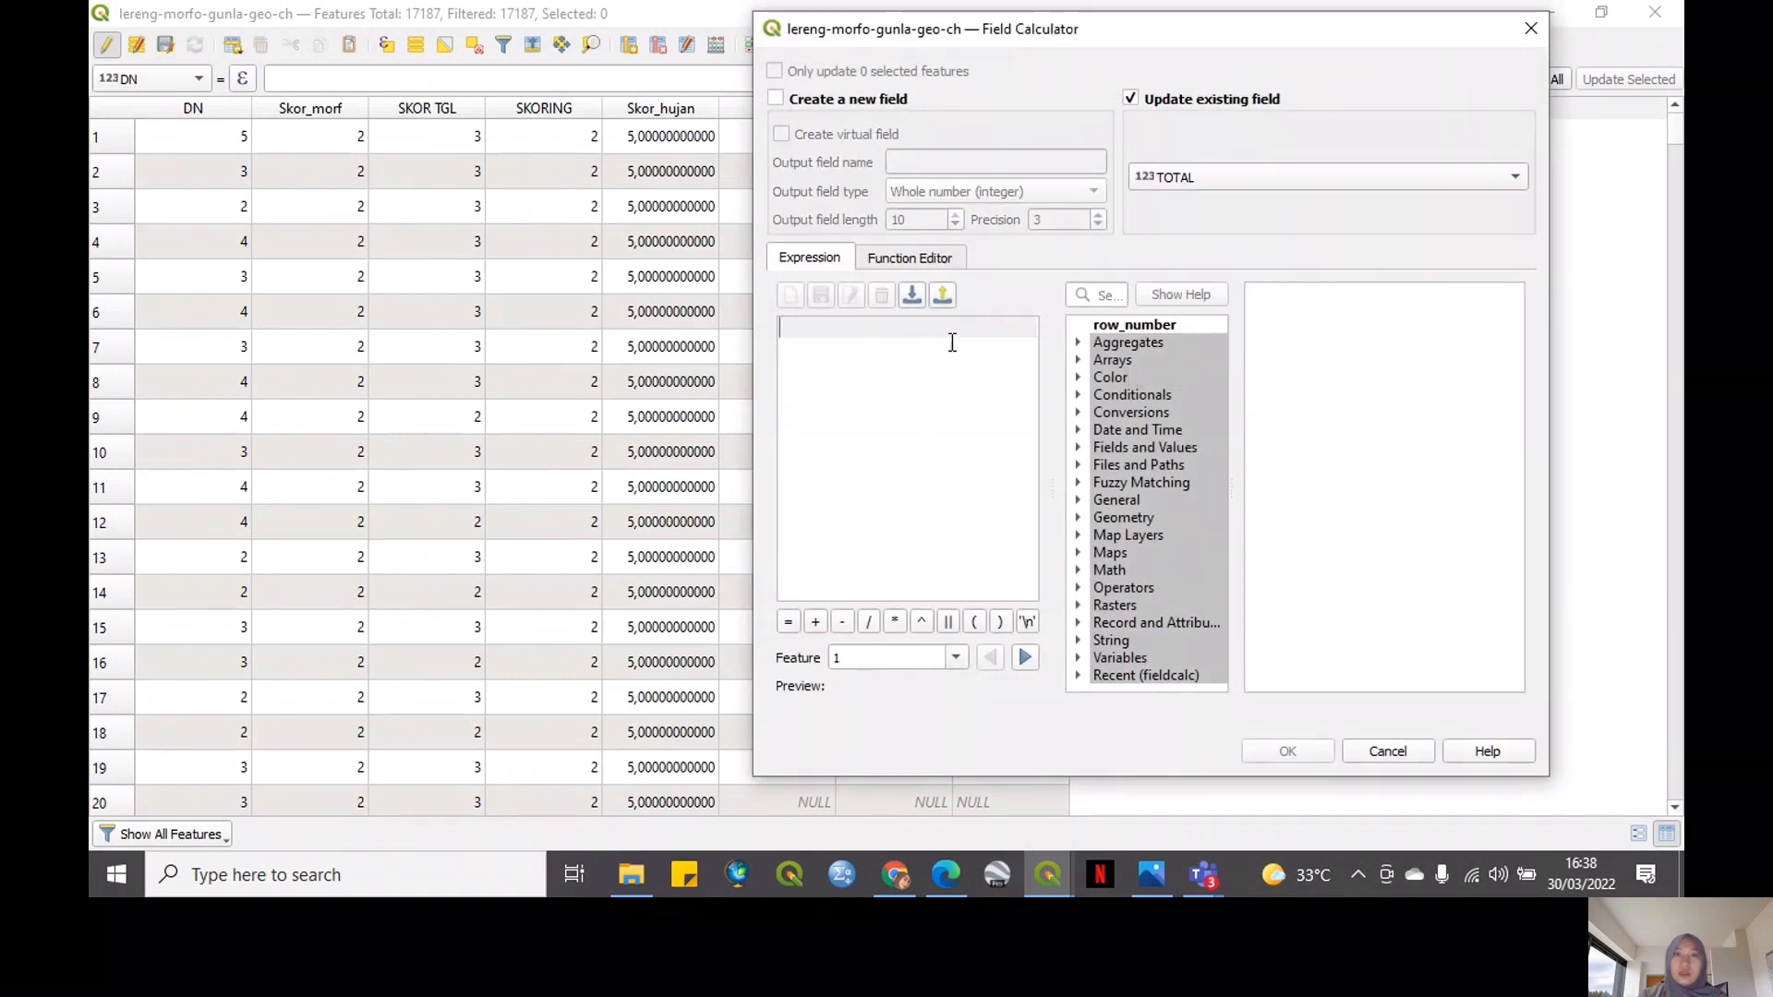
pyautogui.click(1077, 447)
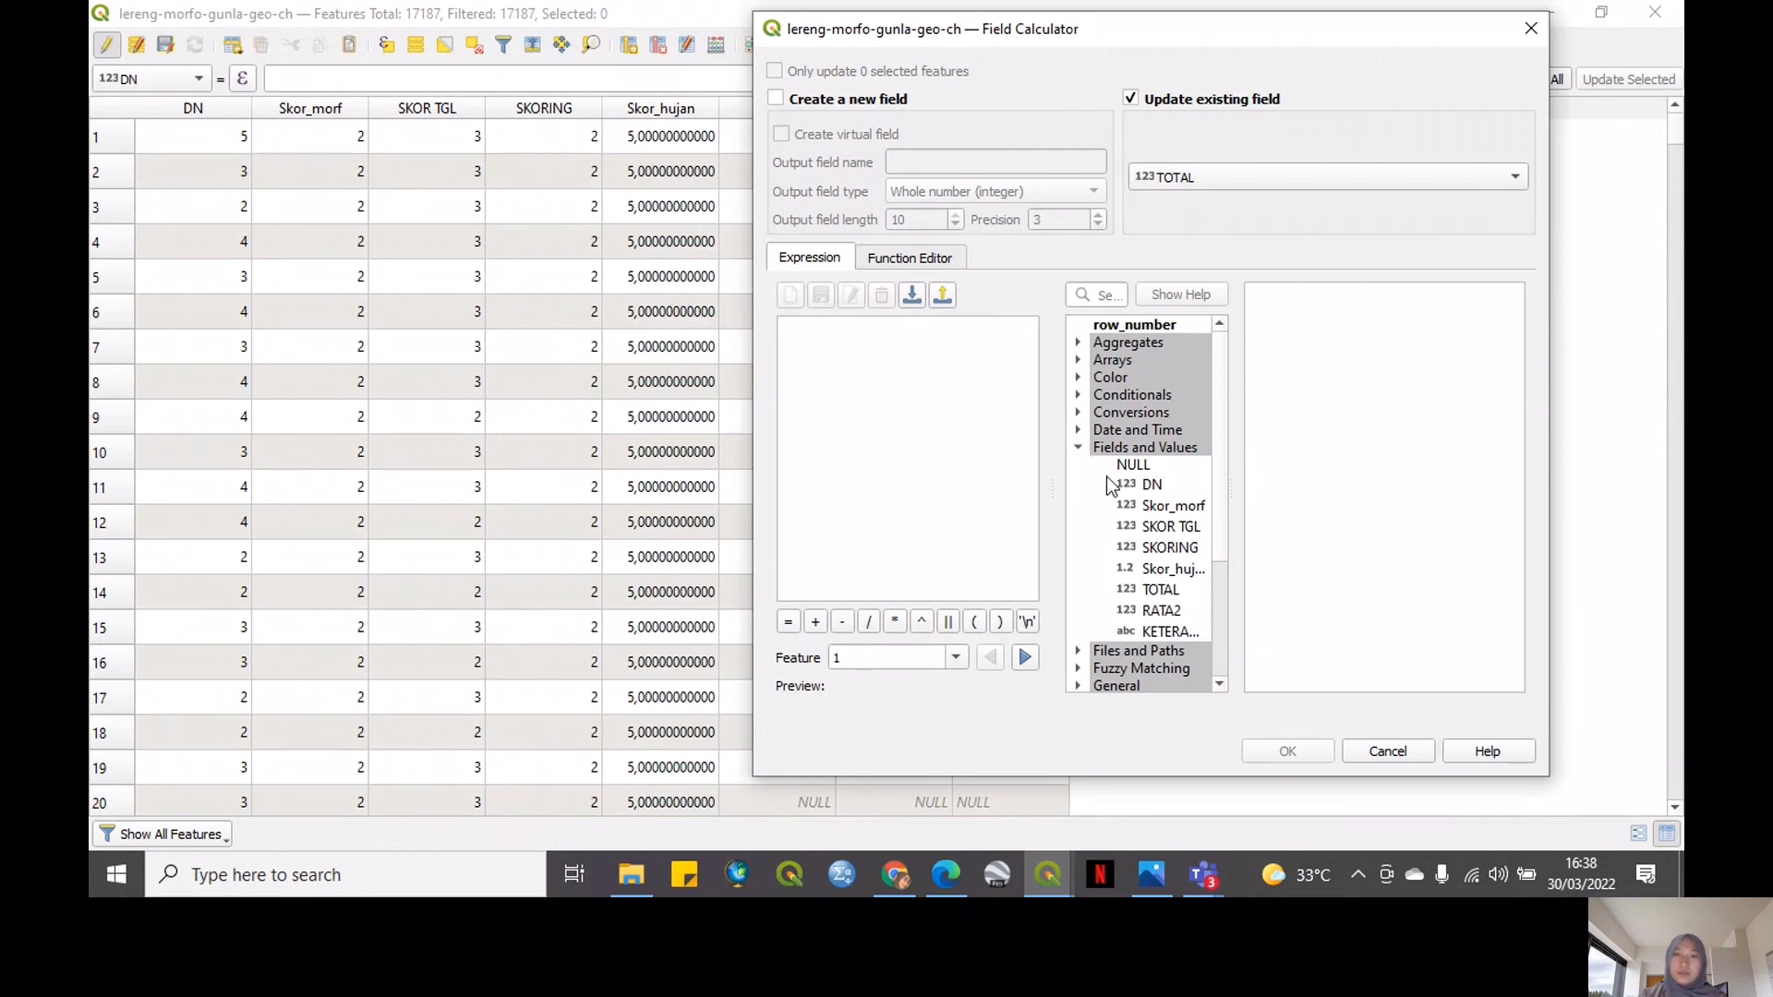
pyautogui.doubleClick(1153, 483)
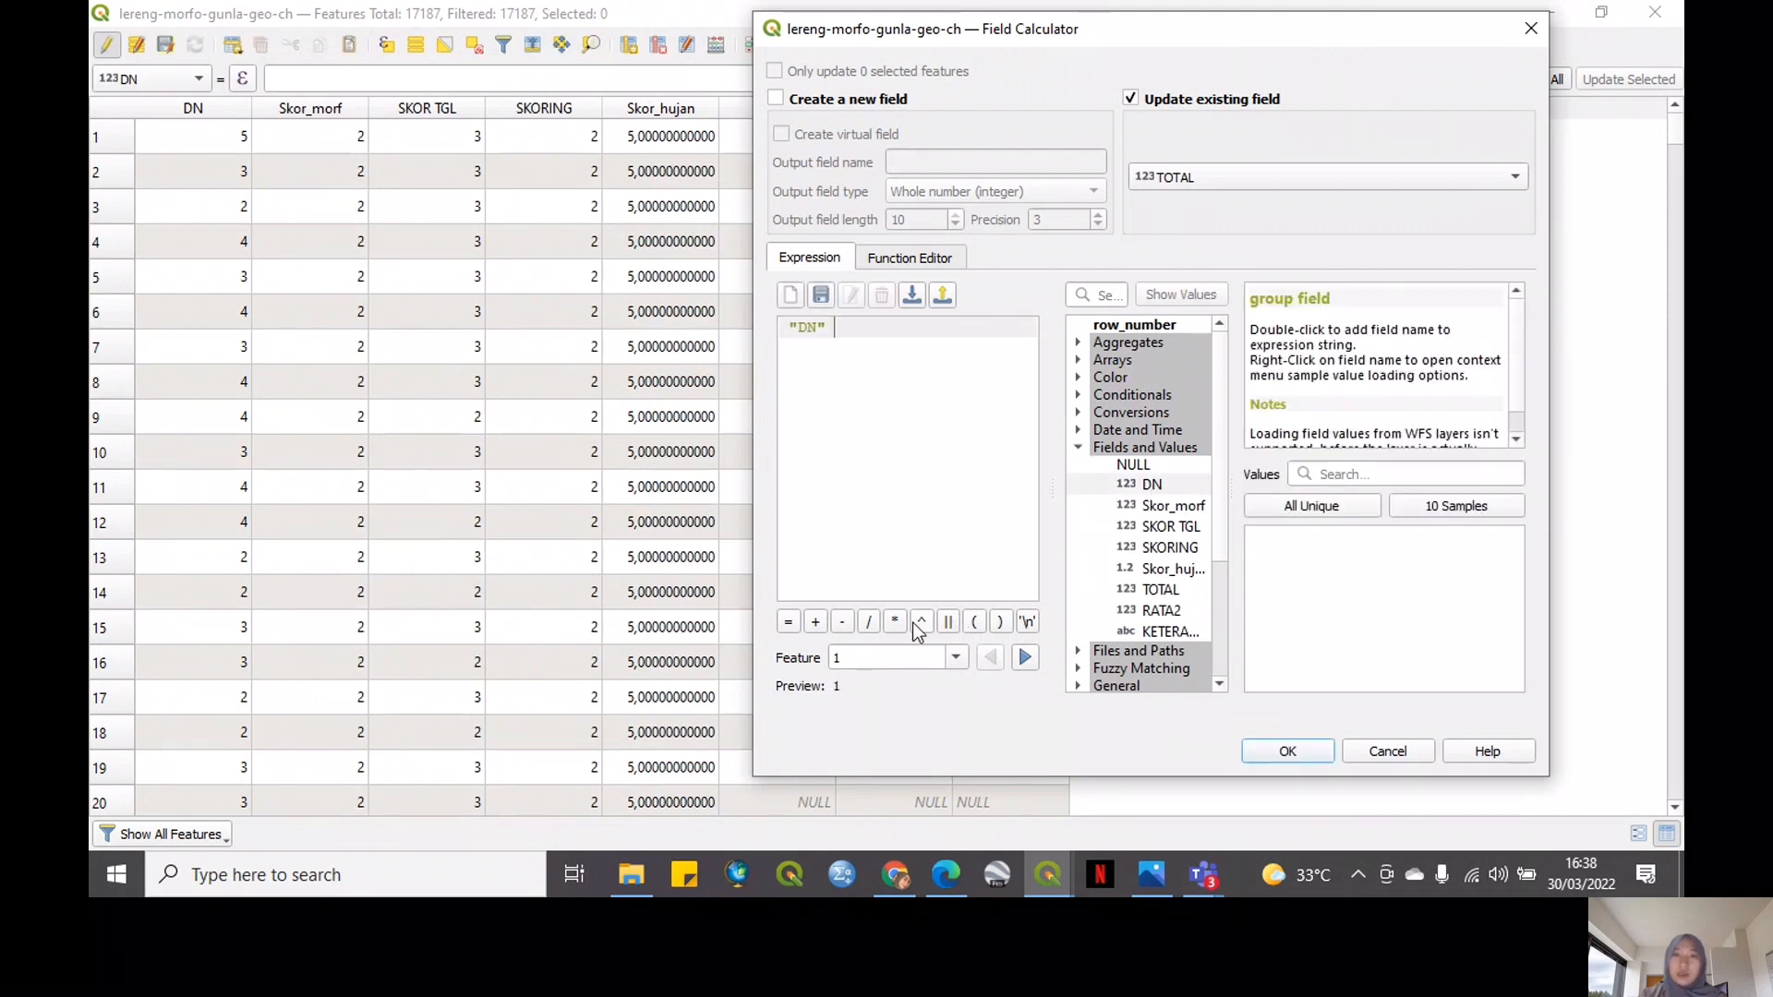
pyautogui.click(816, 623)
pyautogui.doubleClick(1160, 508)
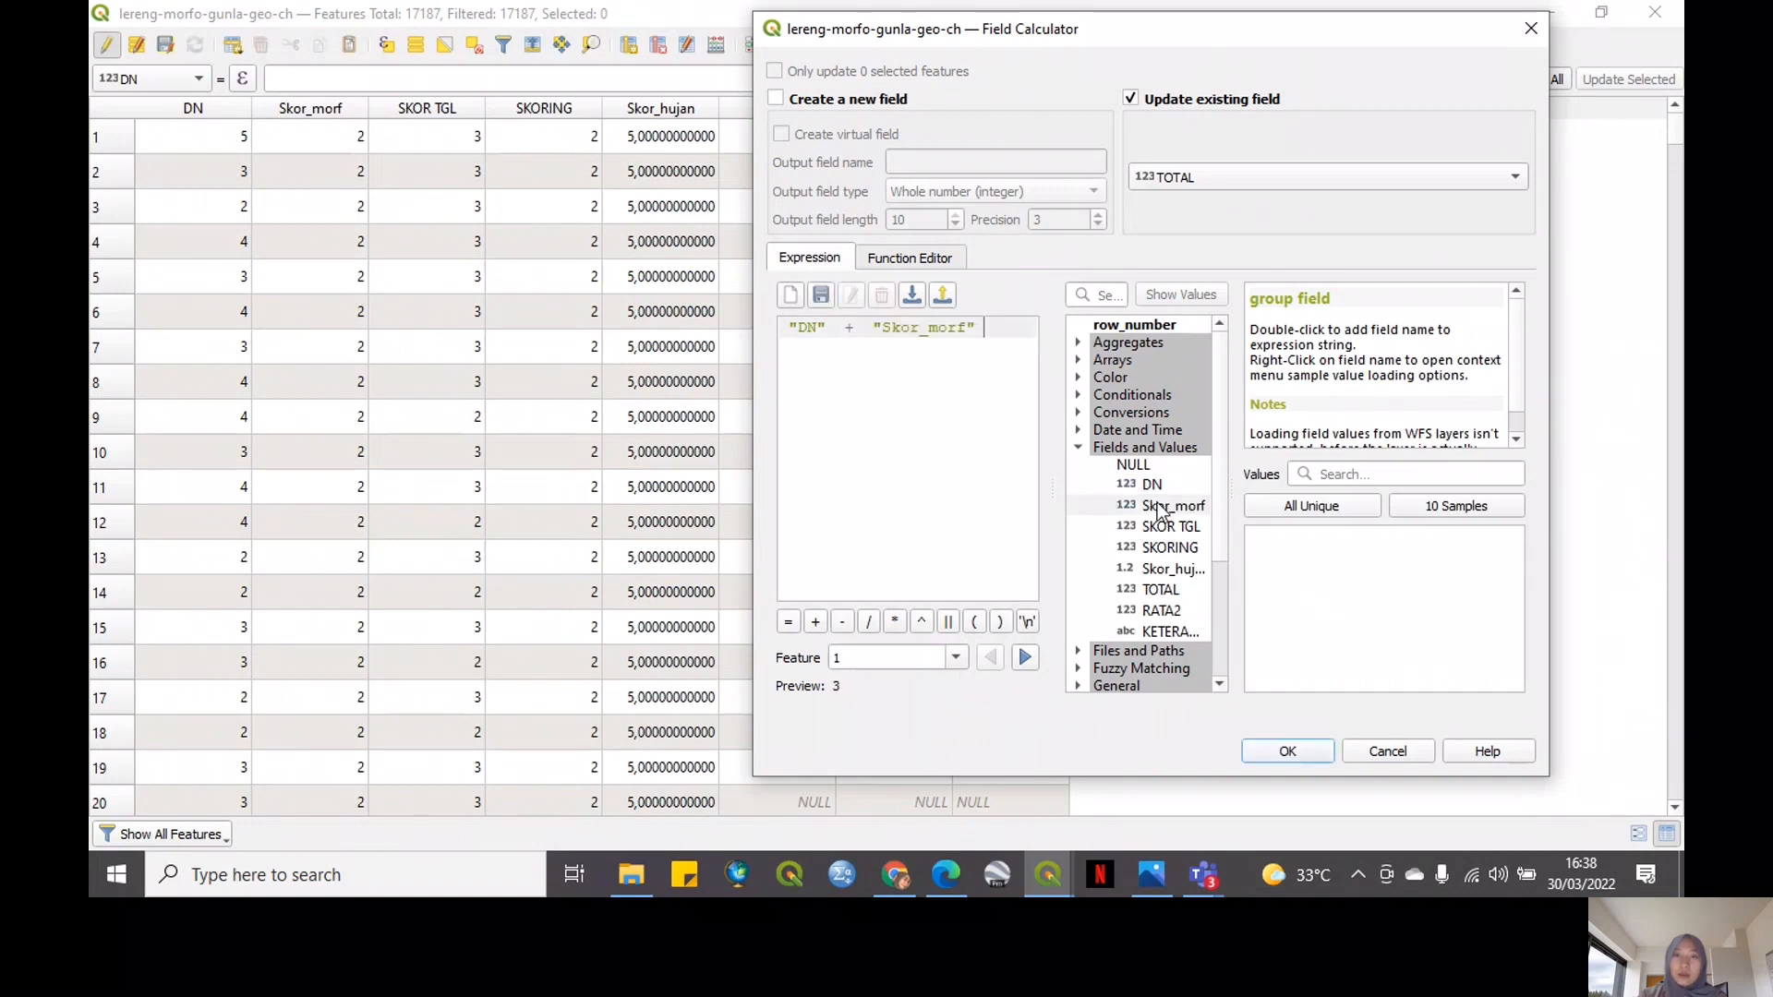
pyautogui.click(811, 627)
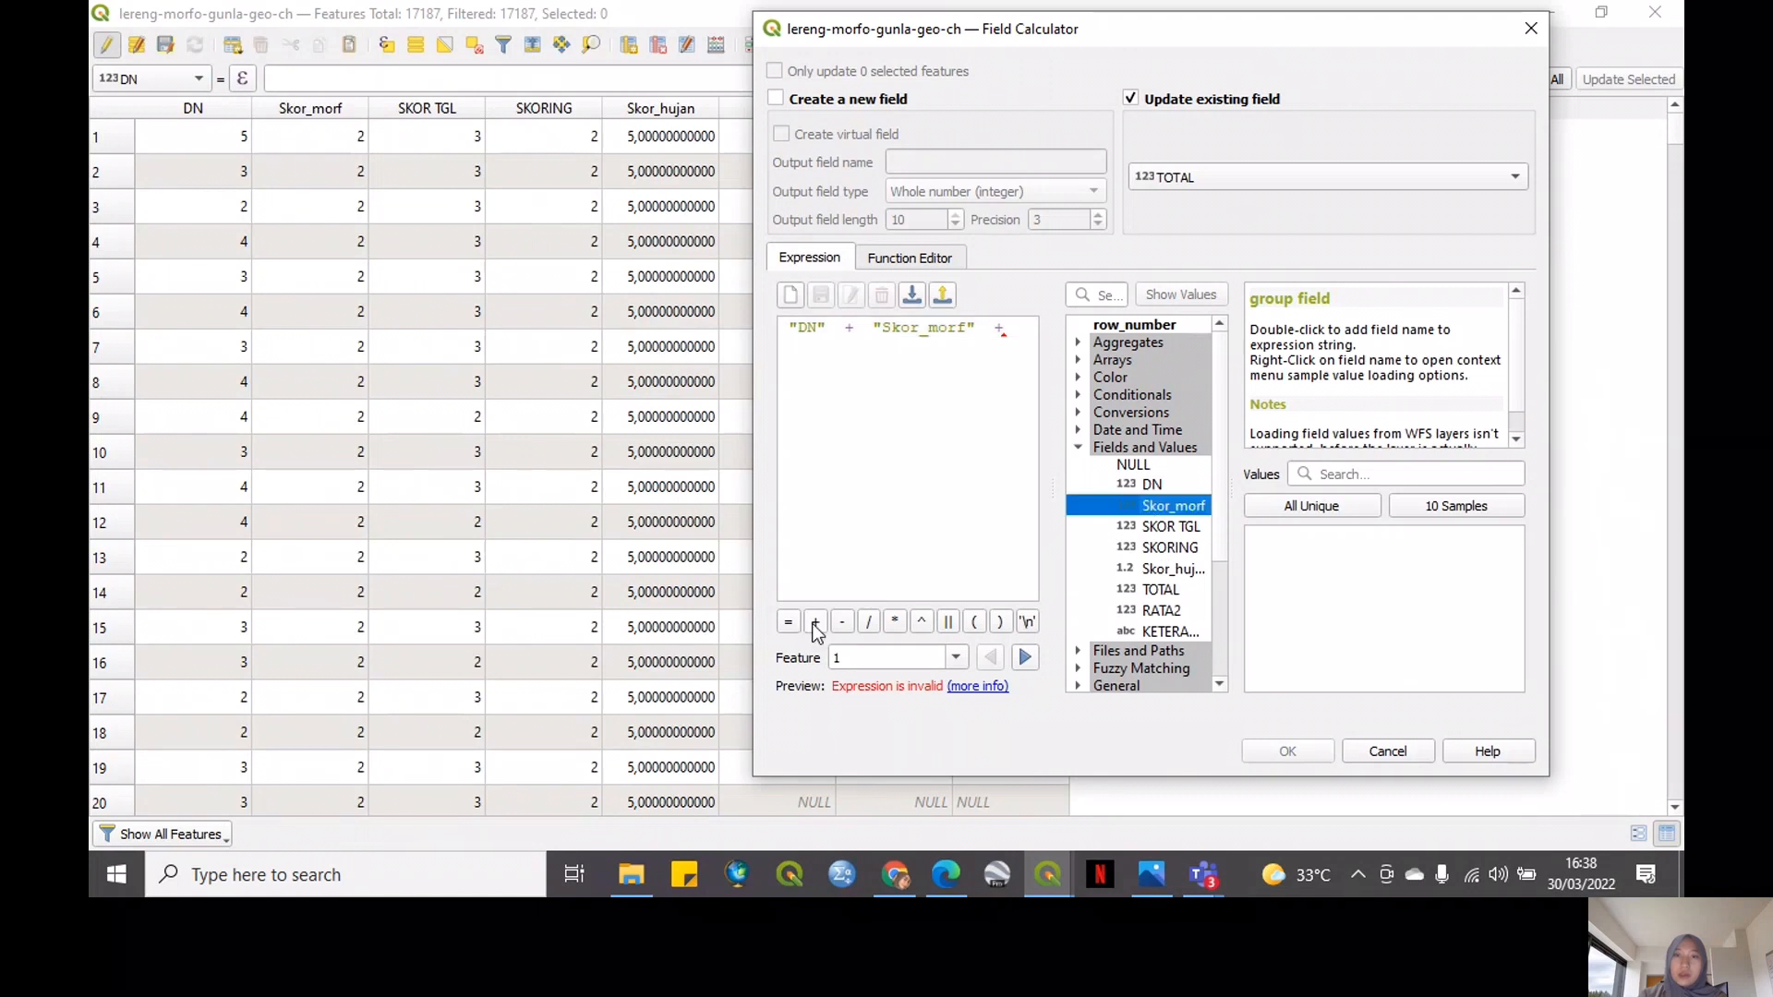
pyautogui.doubleClick(1186, 526)
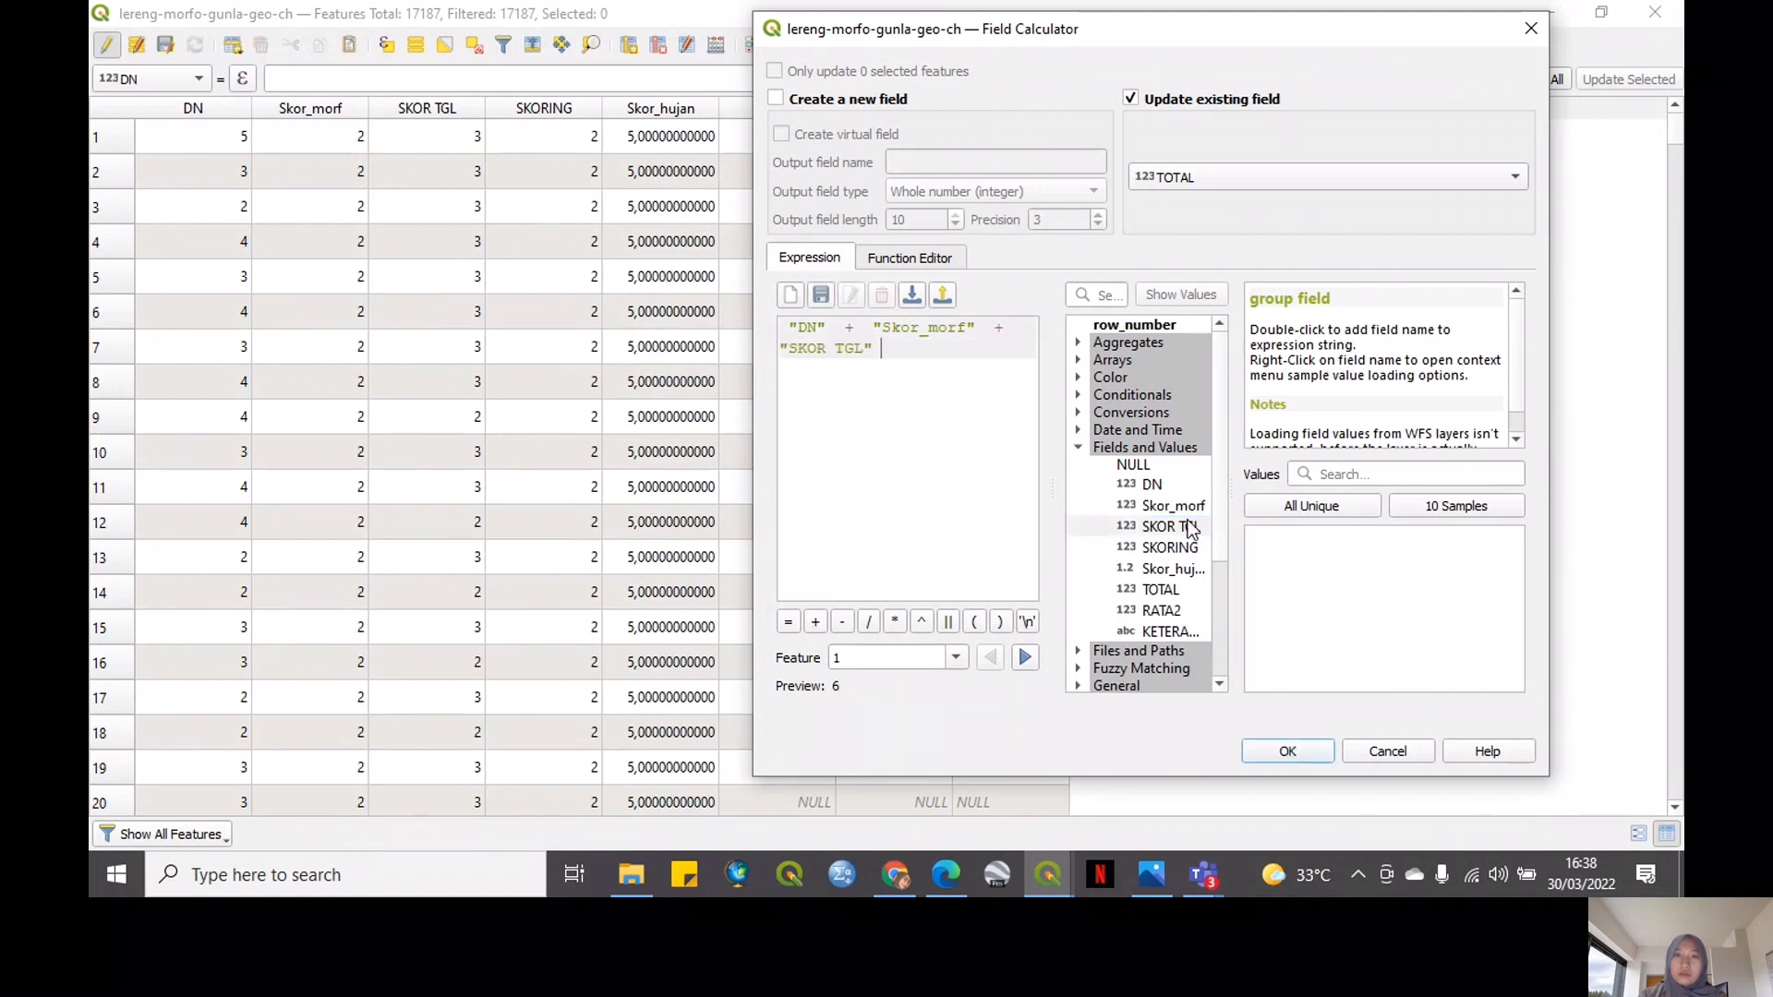
pyautogui.click(816, 624)
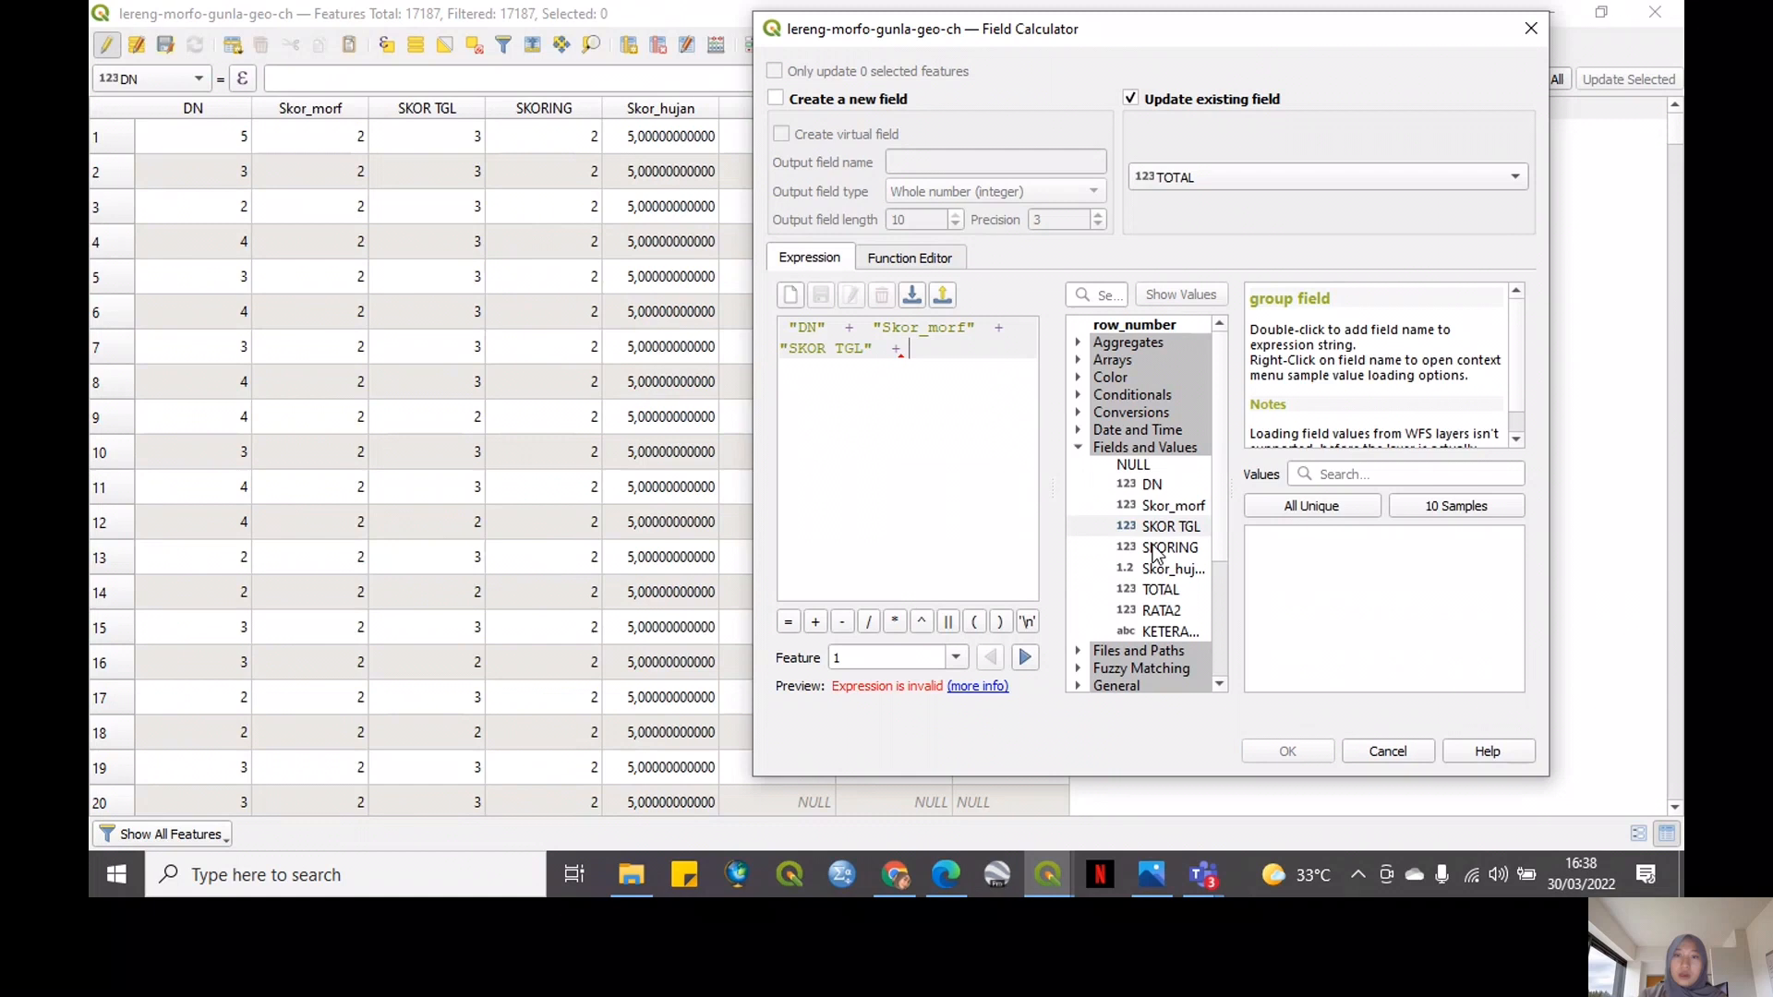
pyautogui.doubleClick(1155, 548)
pyautogui.click(815, 623)
pyautogui.click(815, 623)
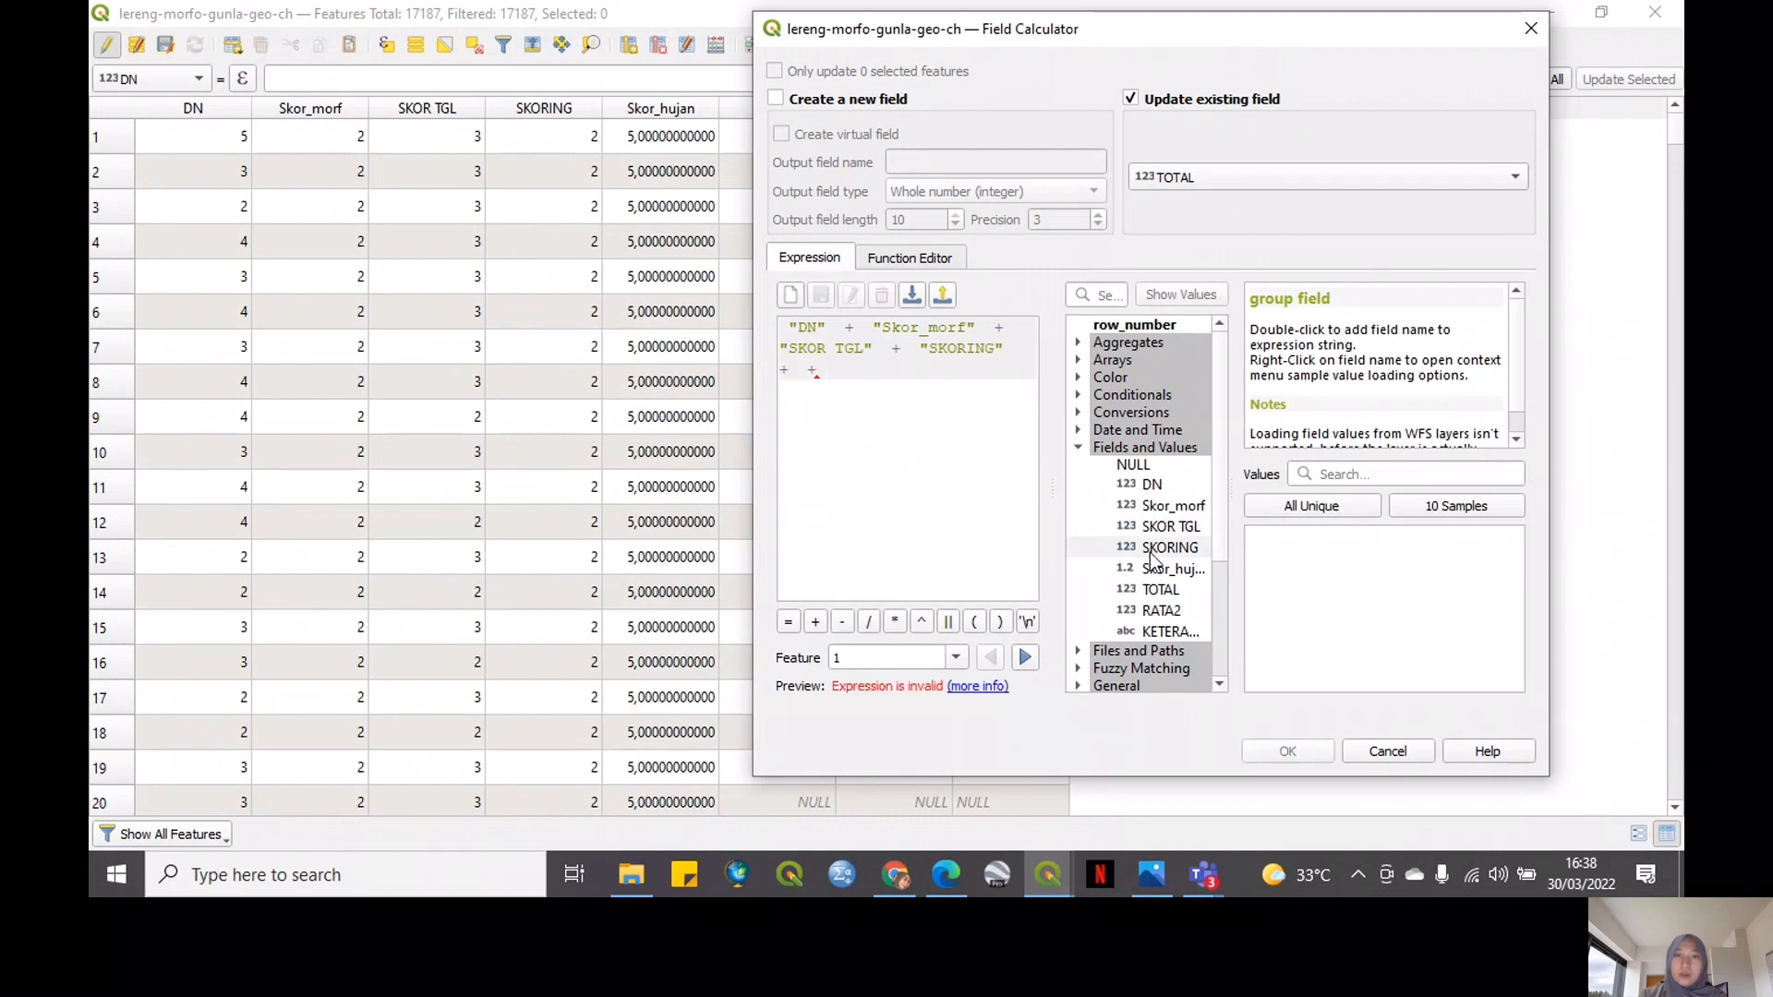
pyautogui.press('BackSpace')
pyautogui.press('BackSpace')
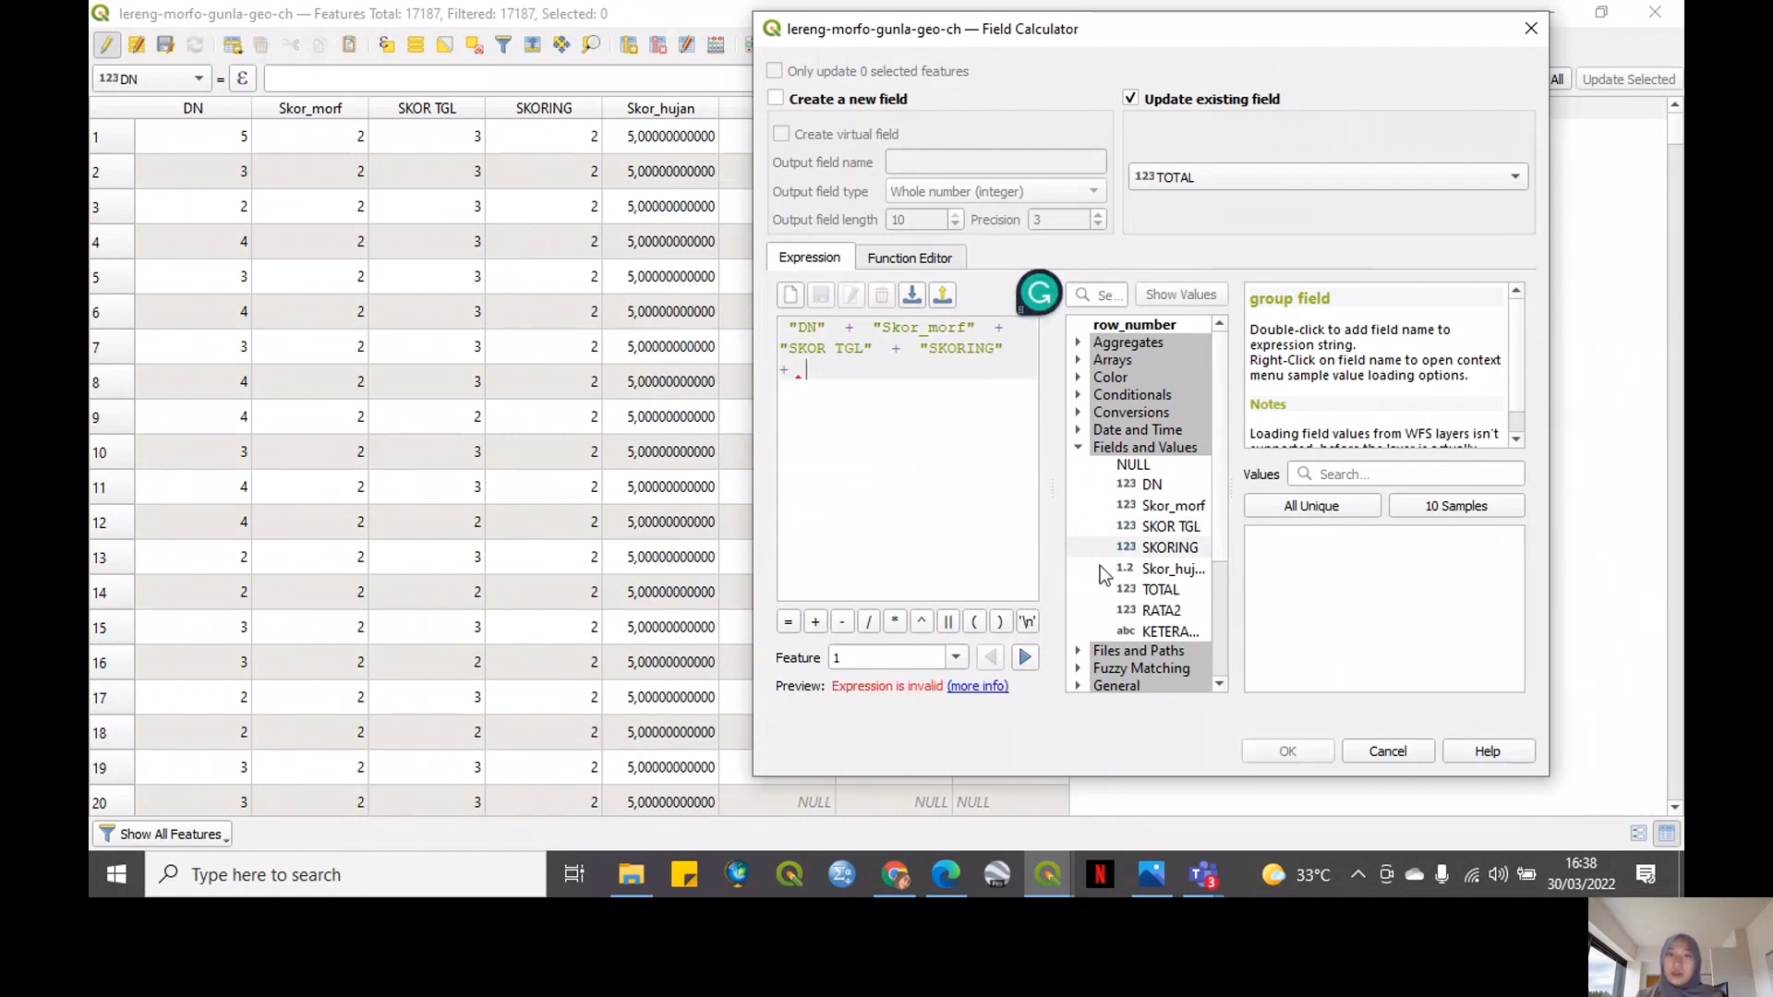
pyautogui.doubleClick(1166, 574)
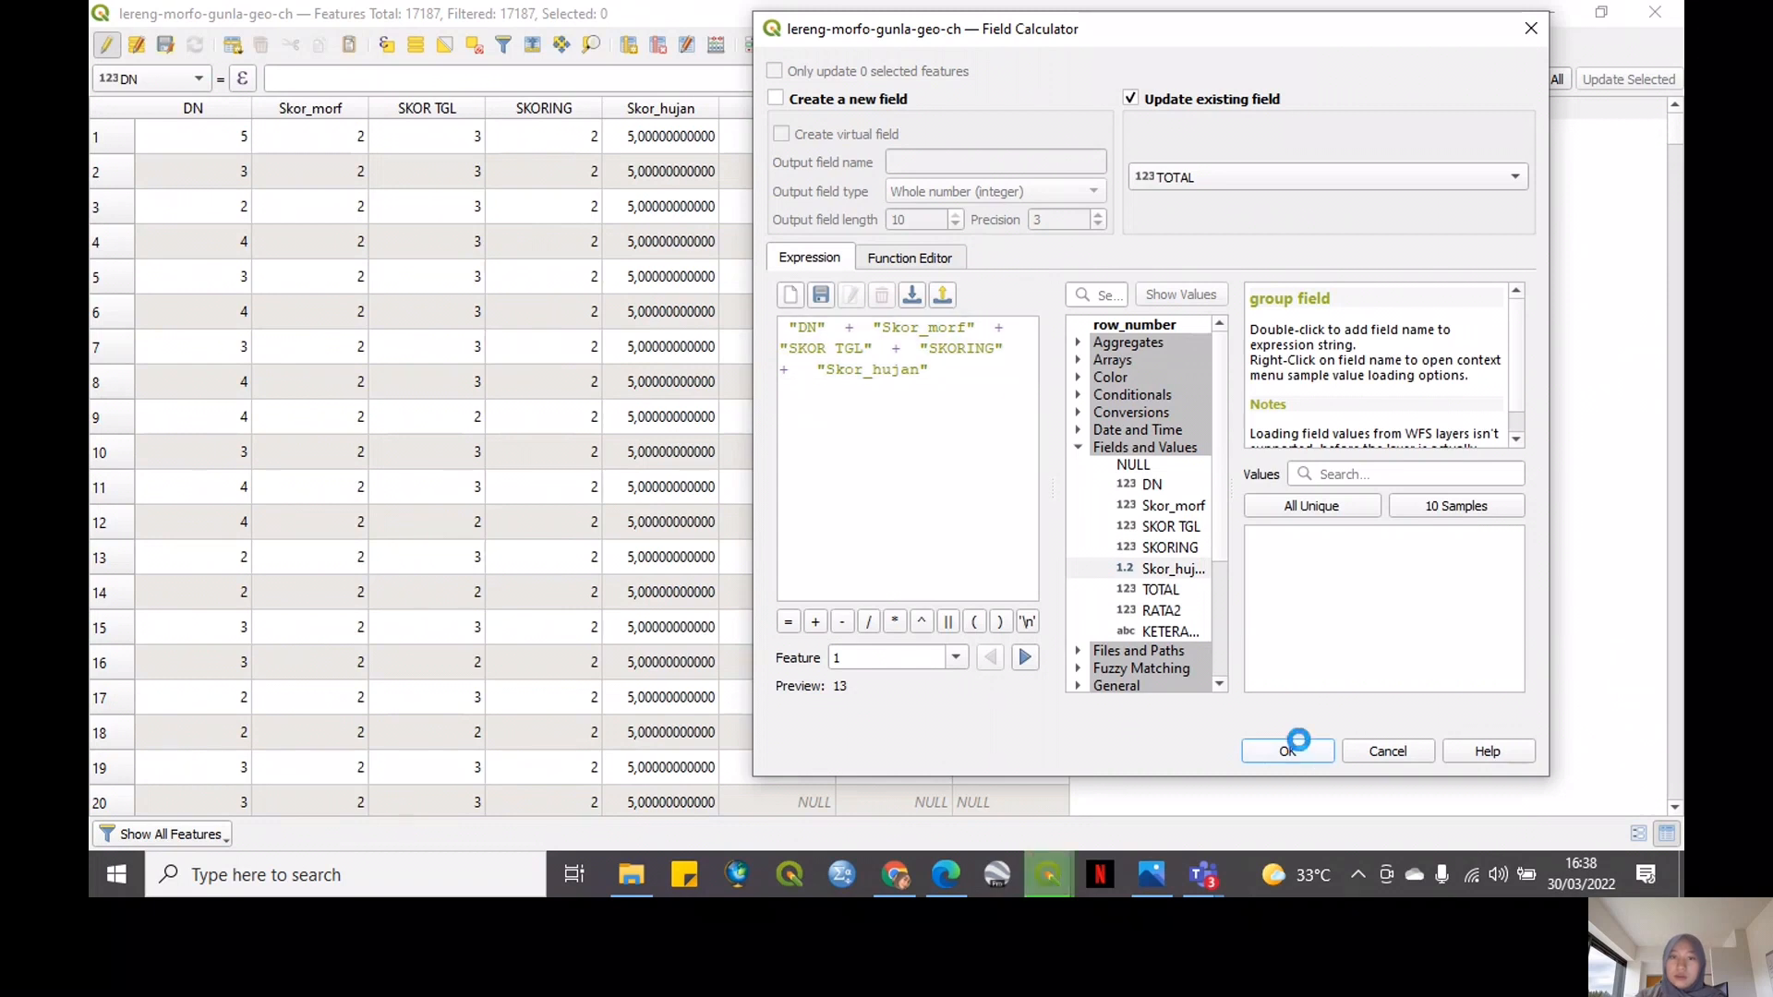
pyautogui.click(1297, 749)
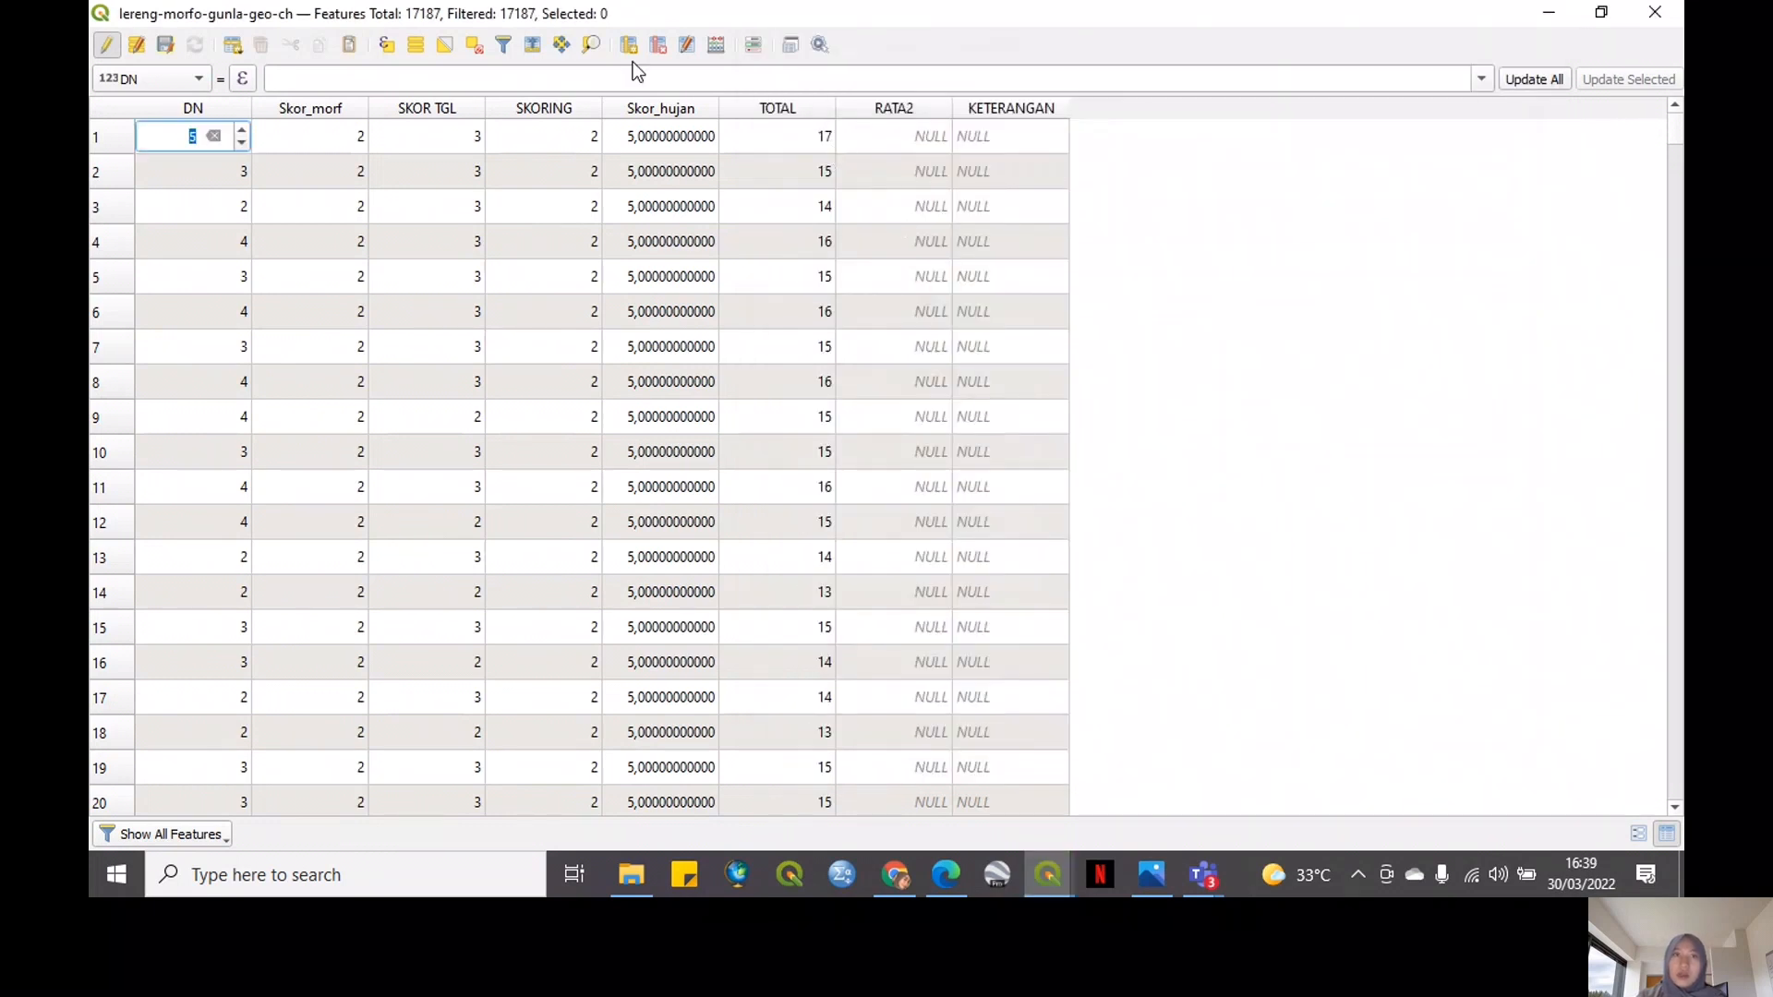
# Update the existing RATA2 field with the field calculator expression "TOTAL" / 5
pyautogui.click(717, 46)
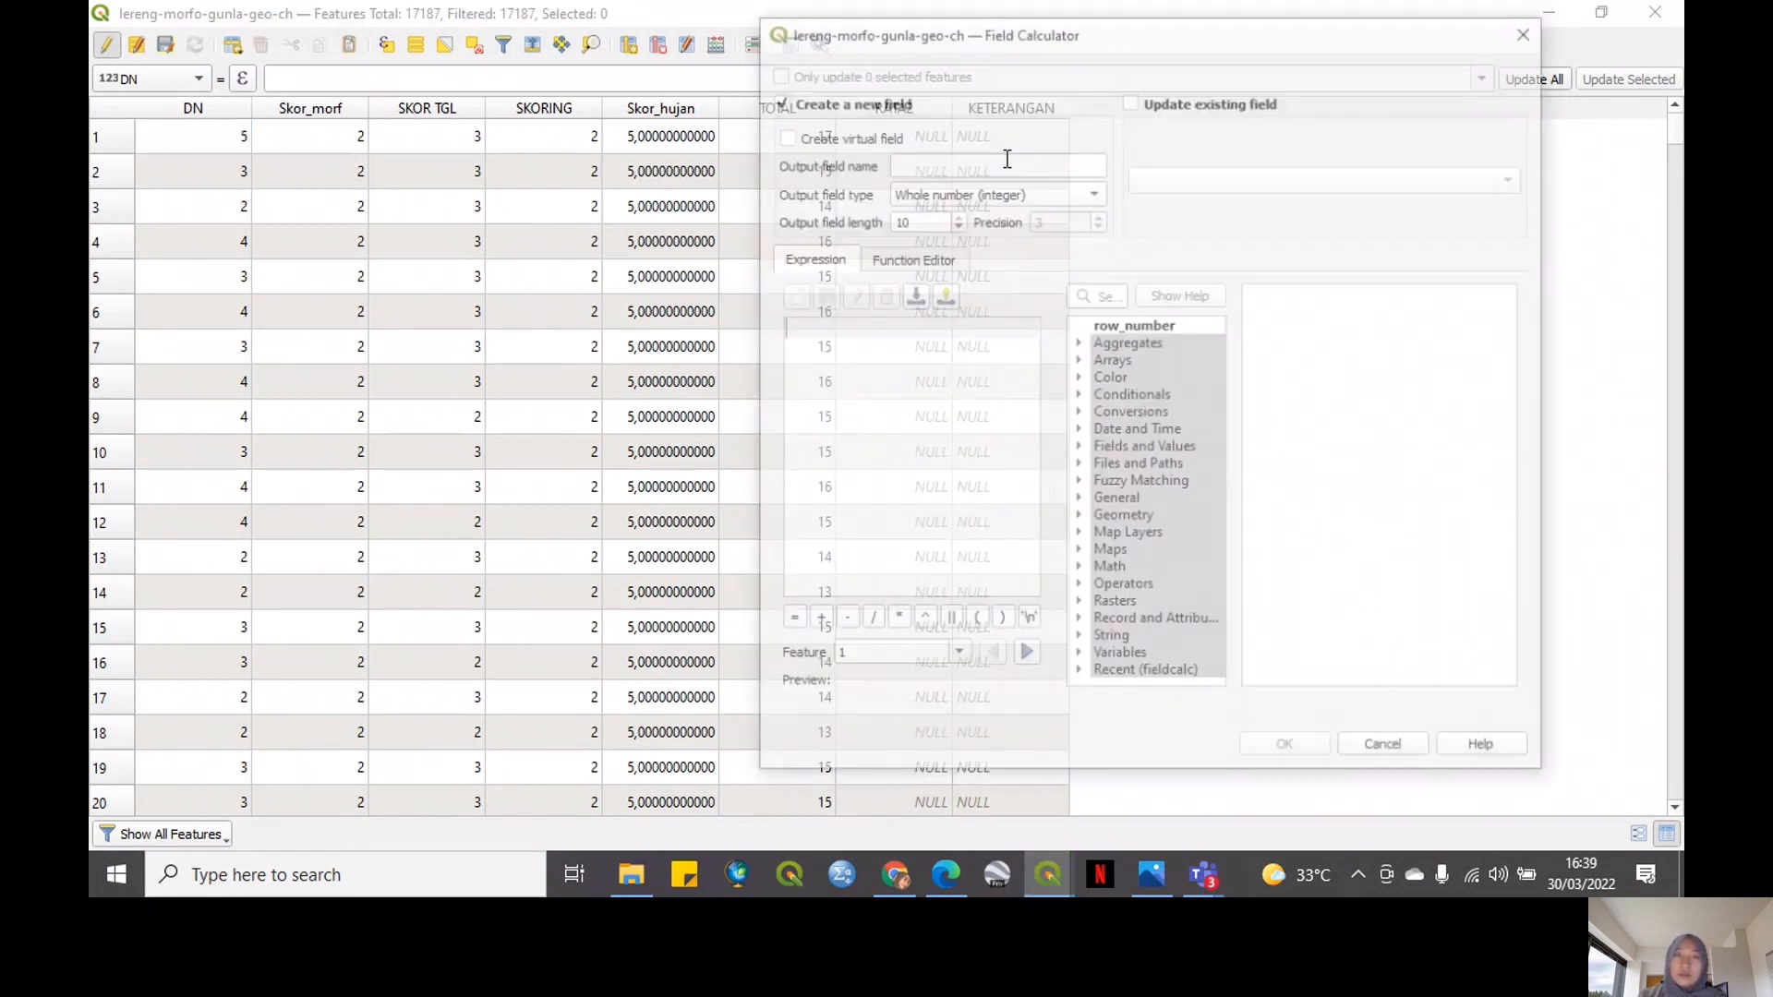
pyautogui.click(1173, 105)
pyautogui.click(1228, 323)
pyautogui.click(1079, 447)
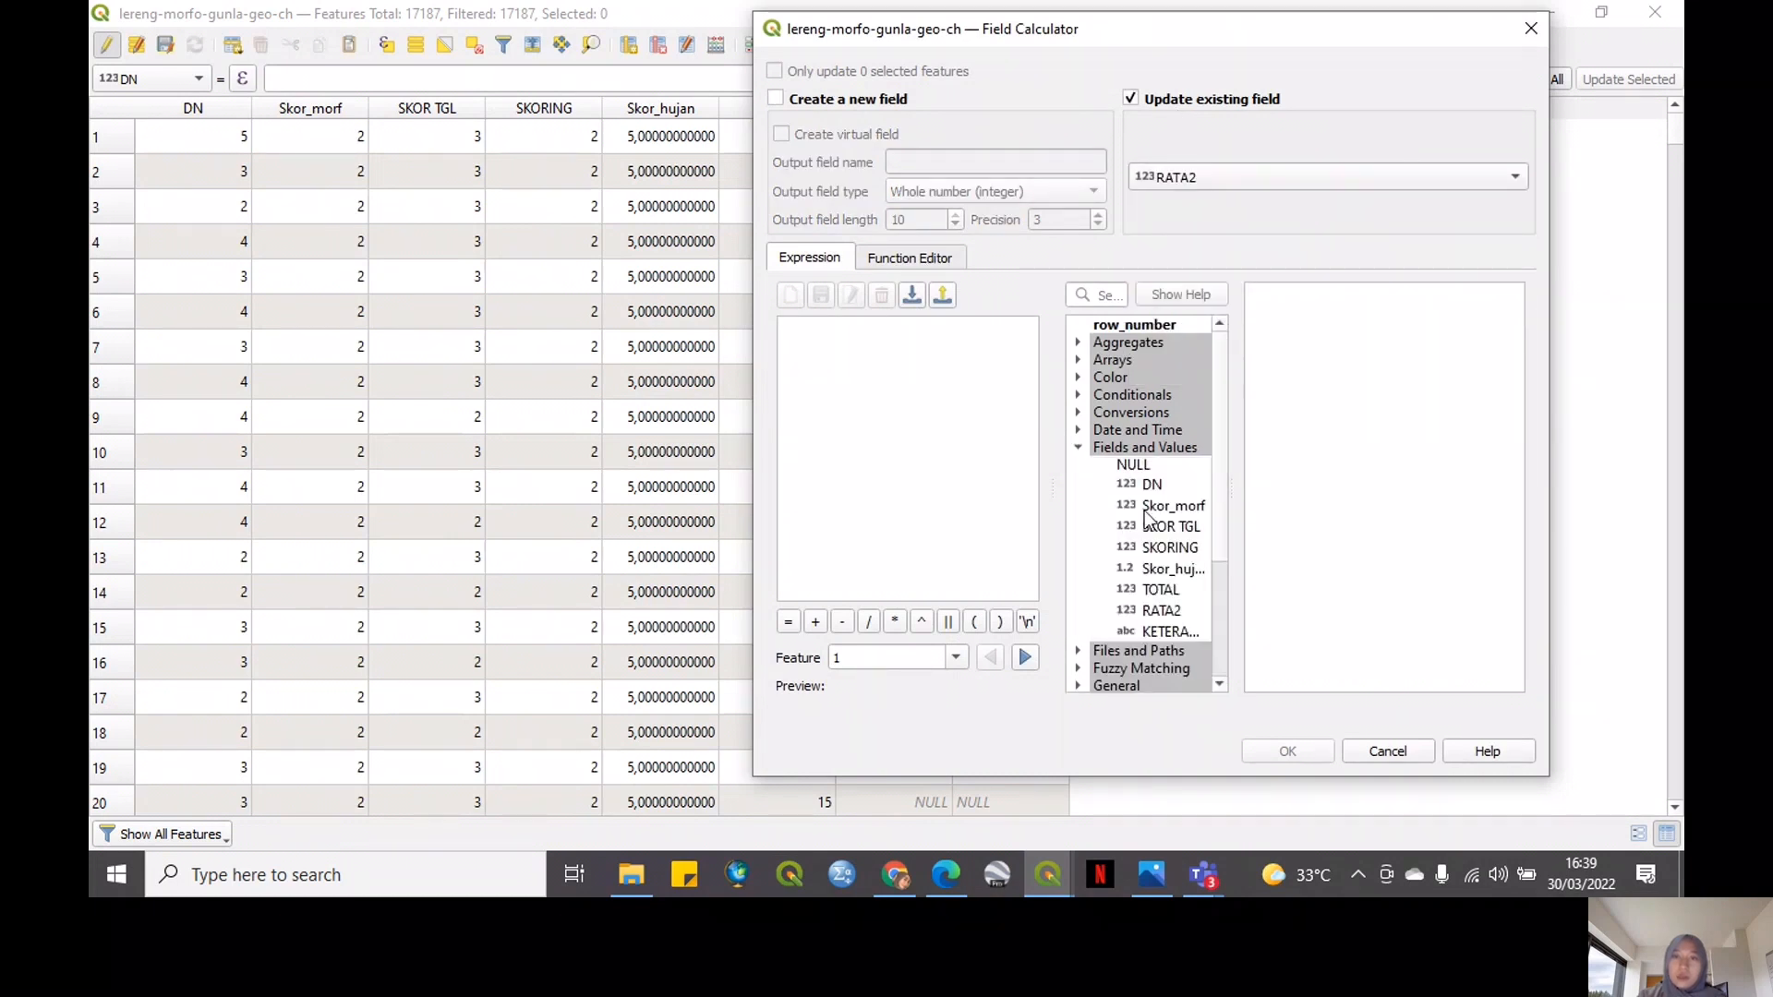
pyautogui.doubleClick(1158, 590)
pyautogui.write('/ 5')
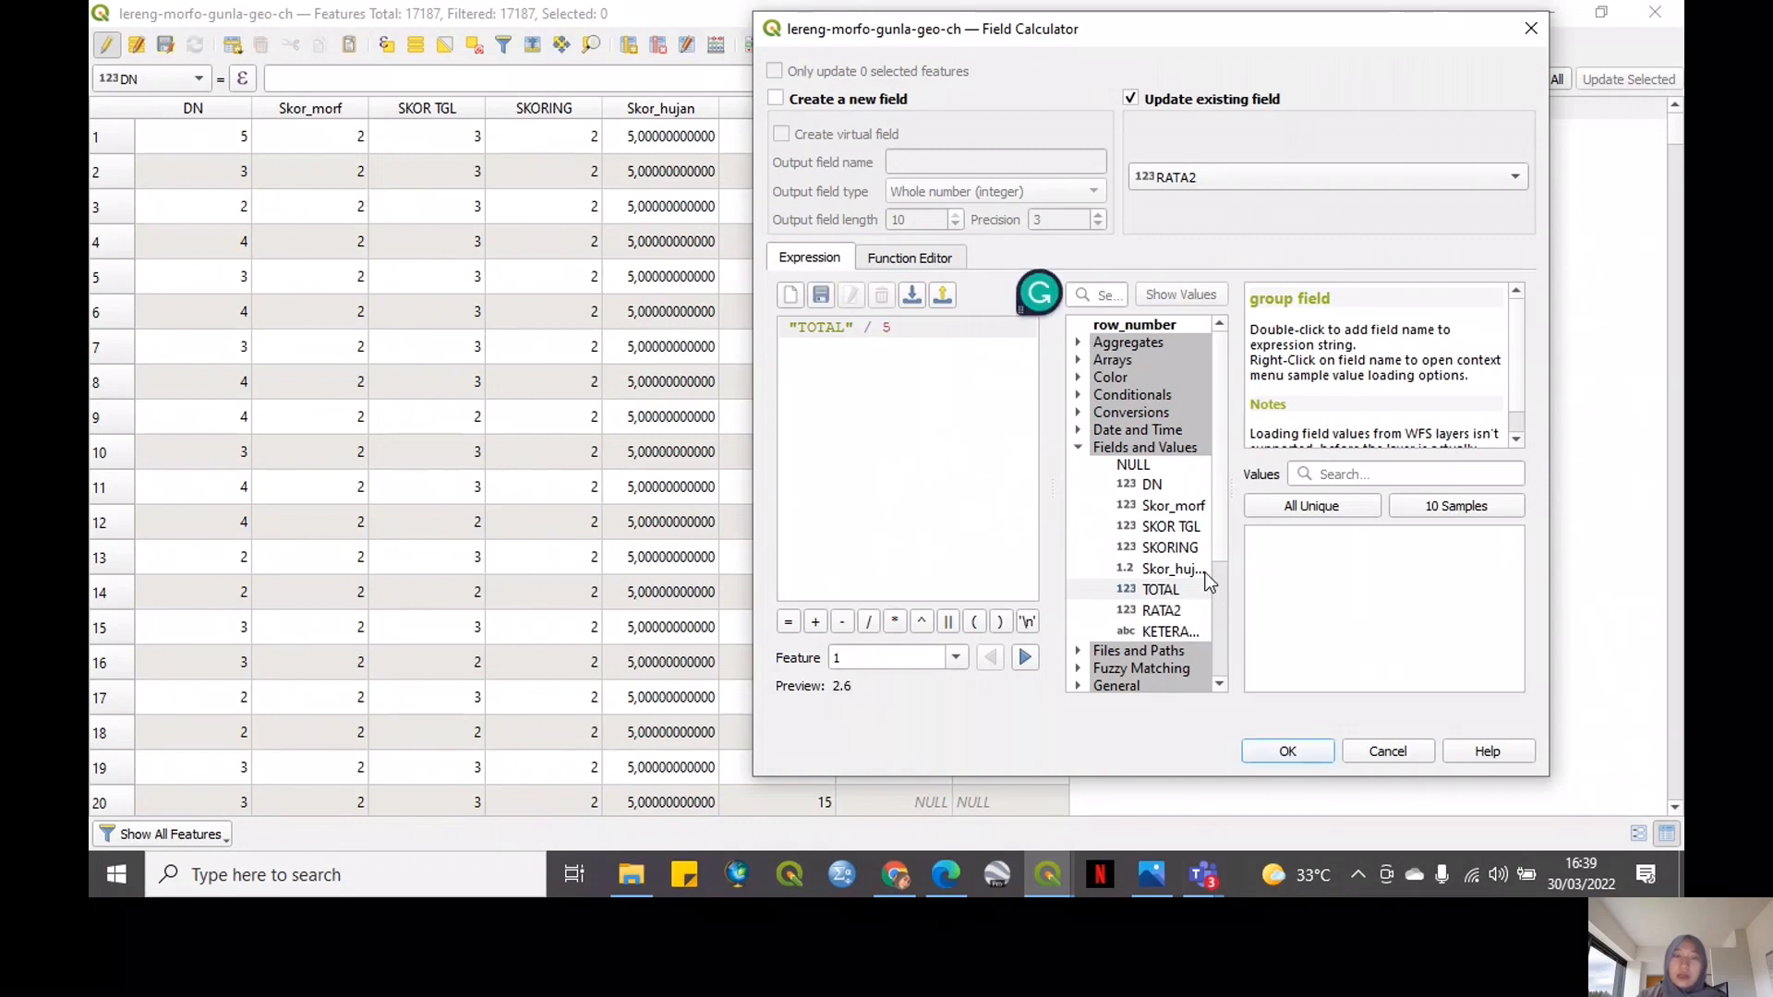
pyautogui.click(1285, 749)
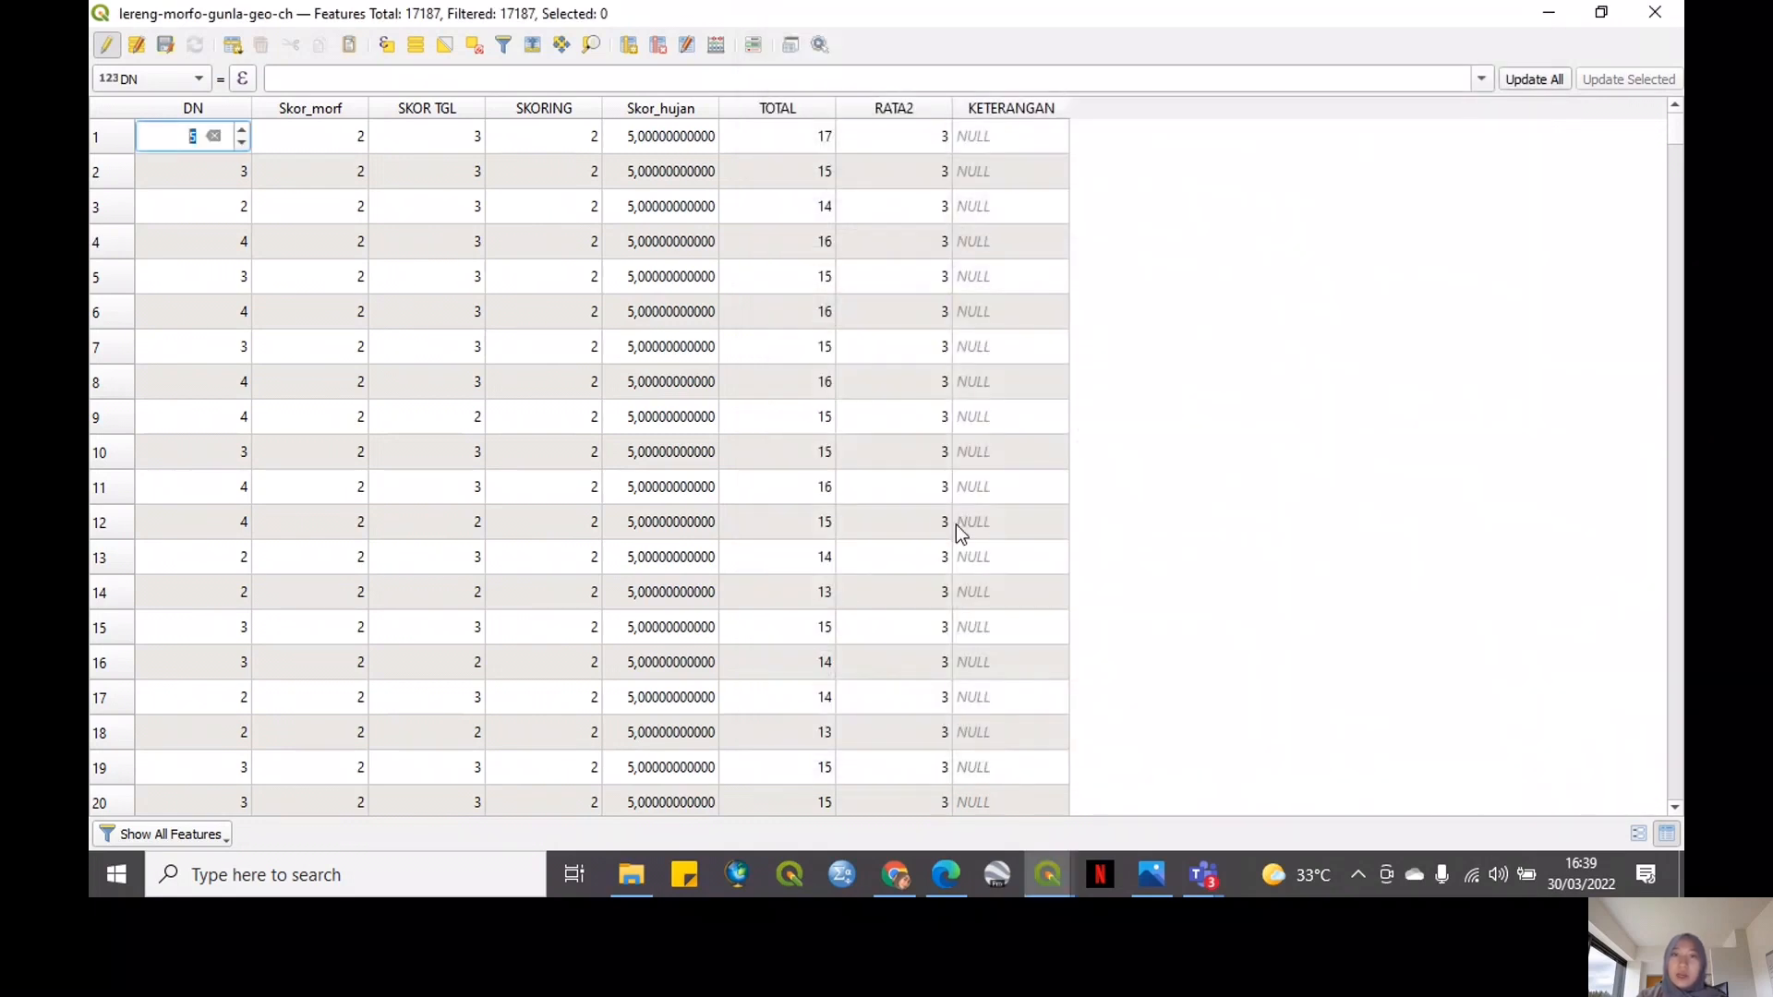
pyautogui.click(1154, 177)
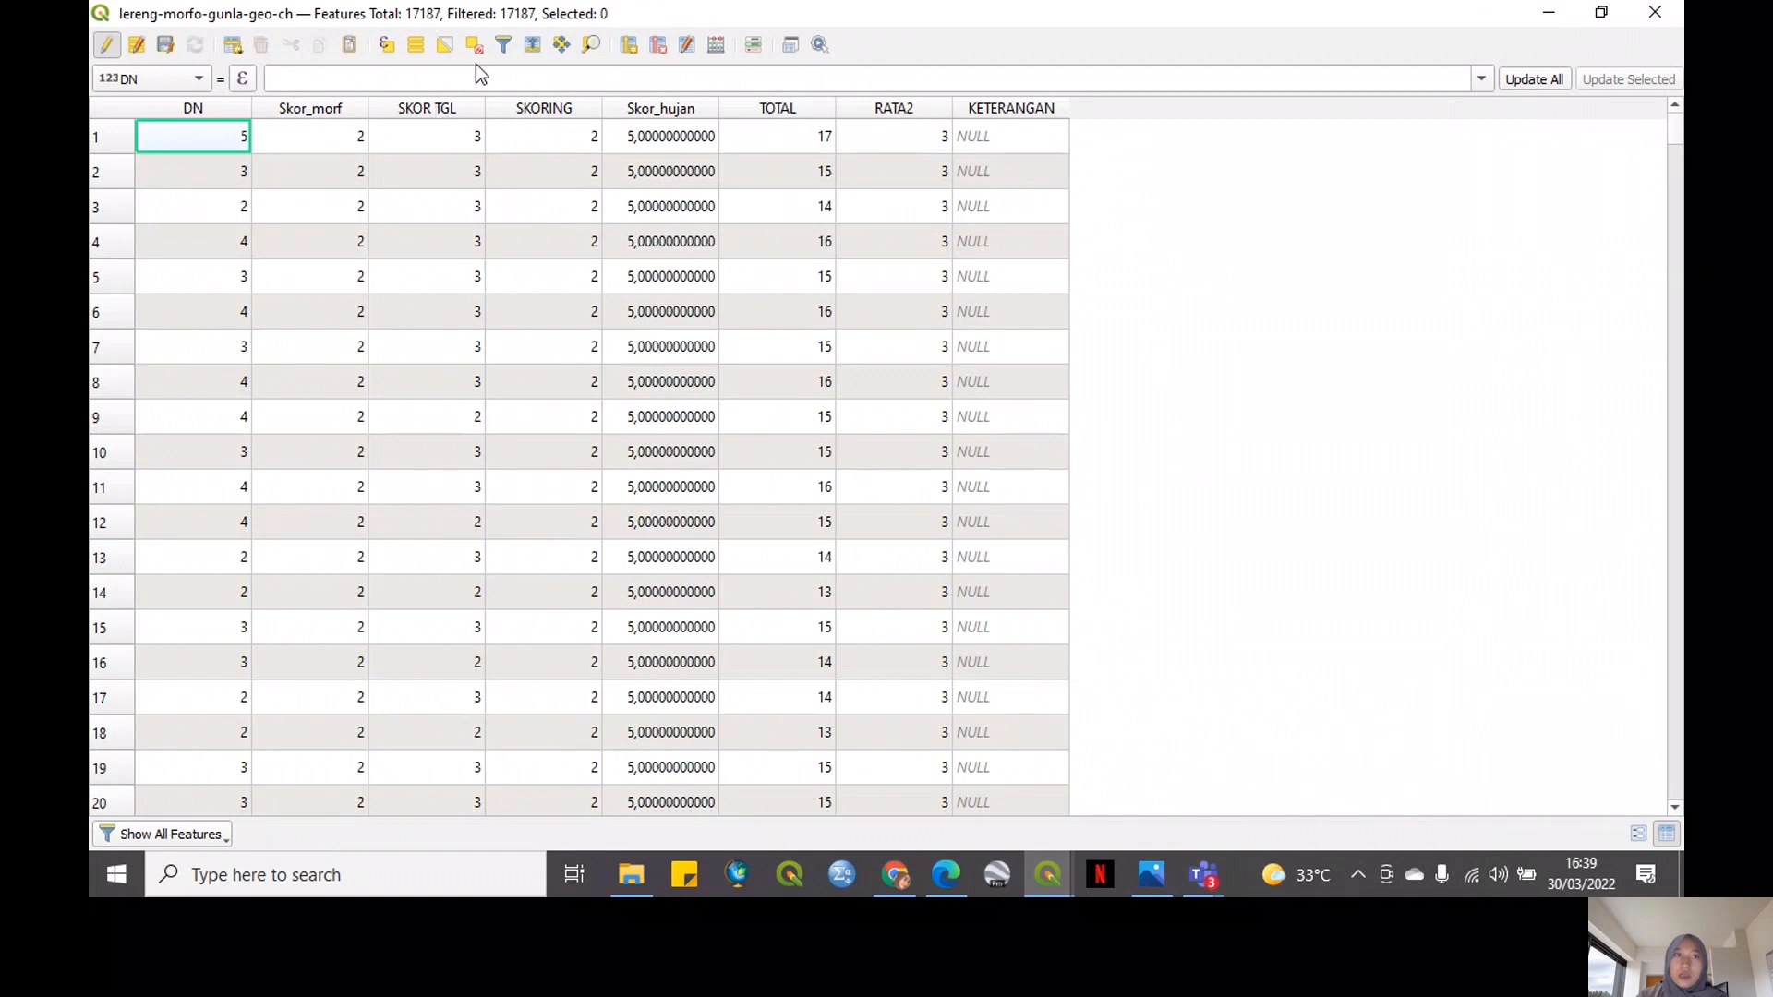
# Select the features matching the expression "RATA2" = 2 in the lereng-morfo-gunla-geo-ch layer
pyautogui.click(387, 46)
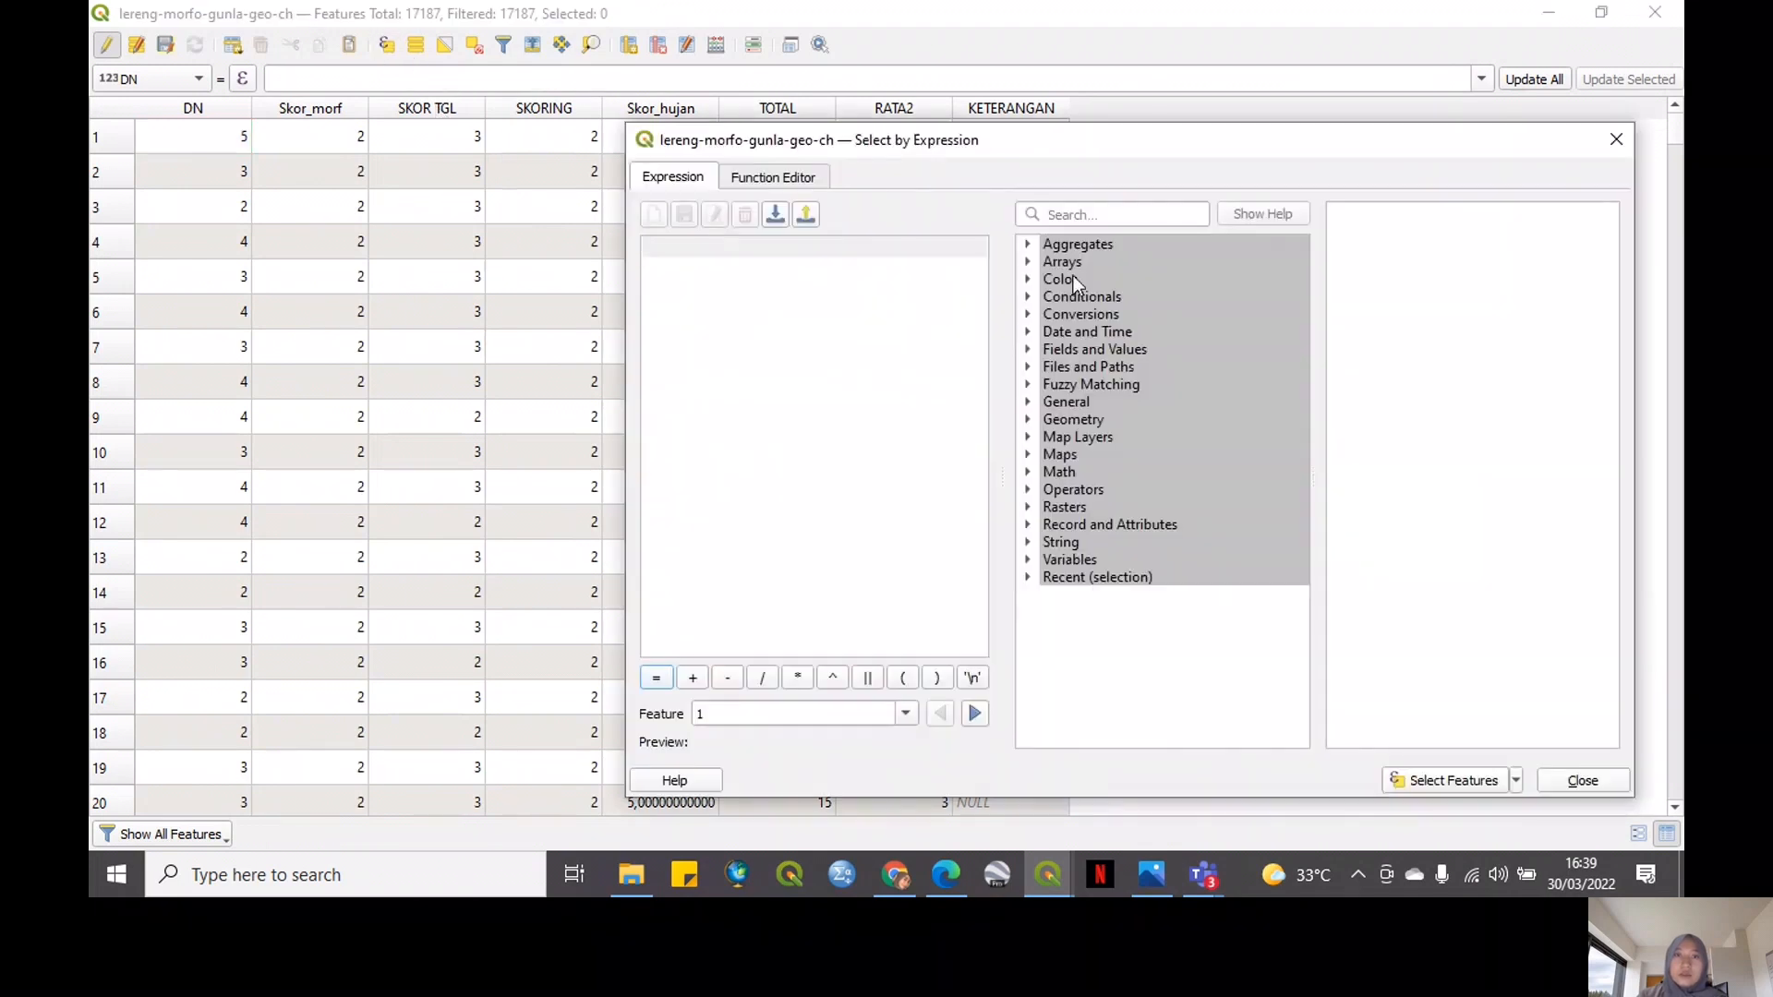
pyautogui.click(1029, 350)
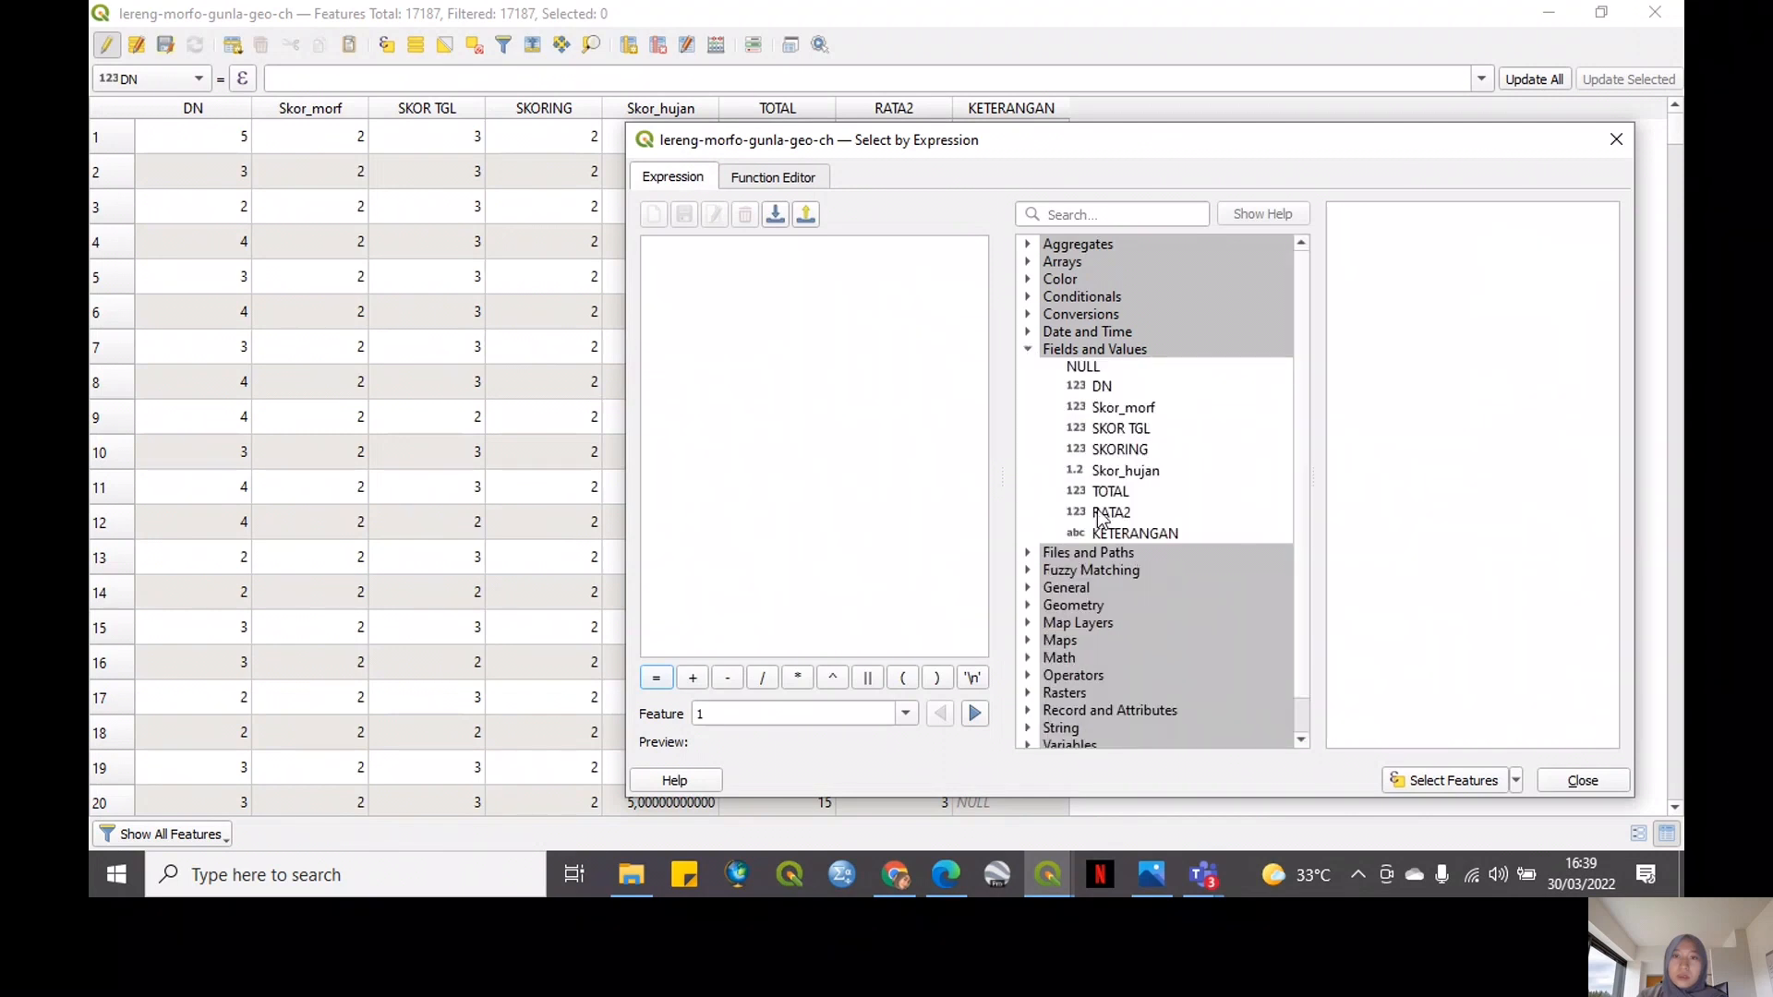
pyautogui.doubleClick(1105, 517)
pyautogui.write('=')
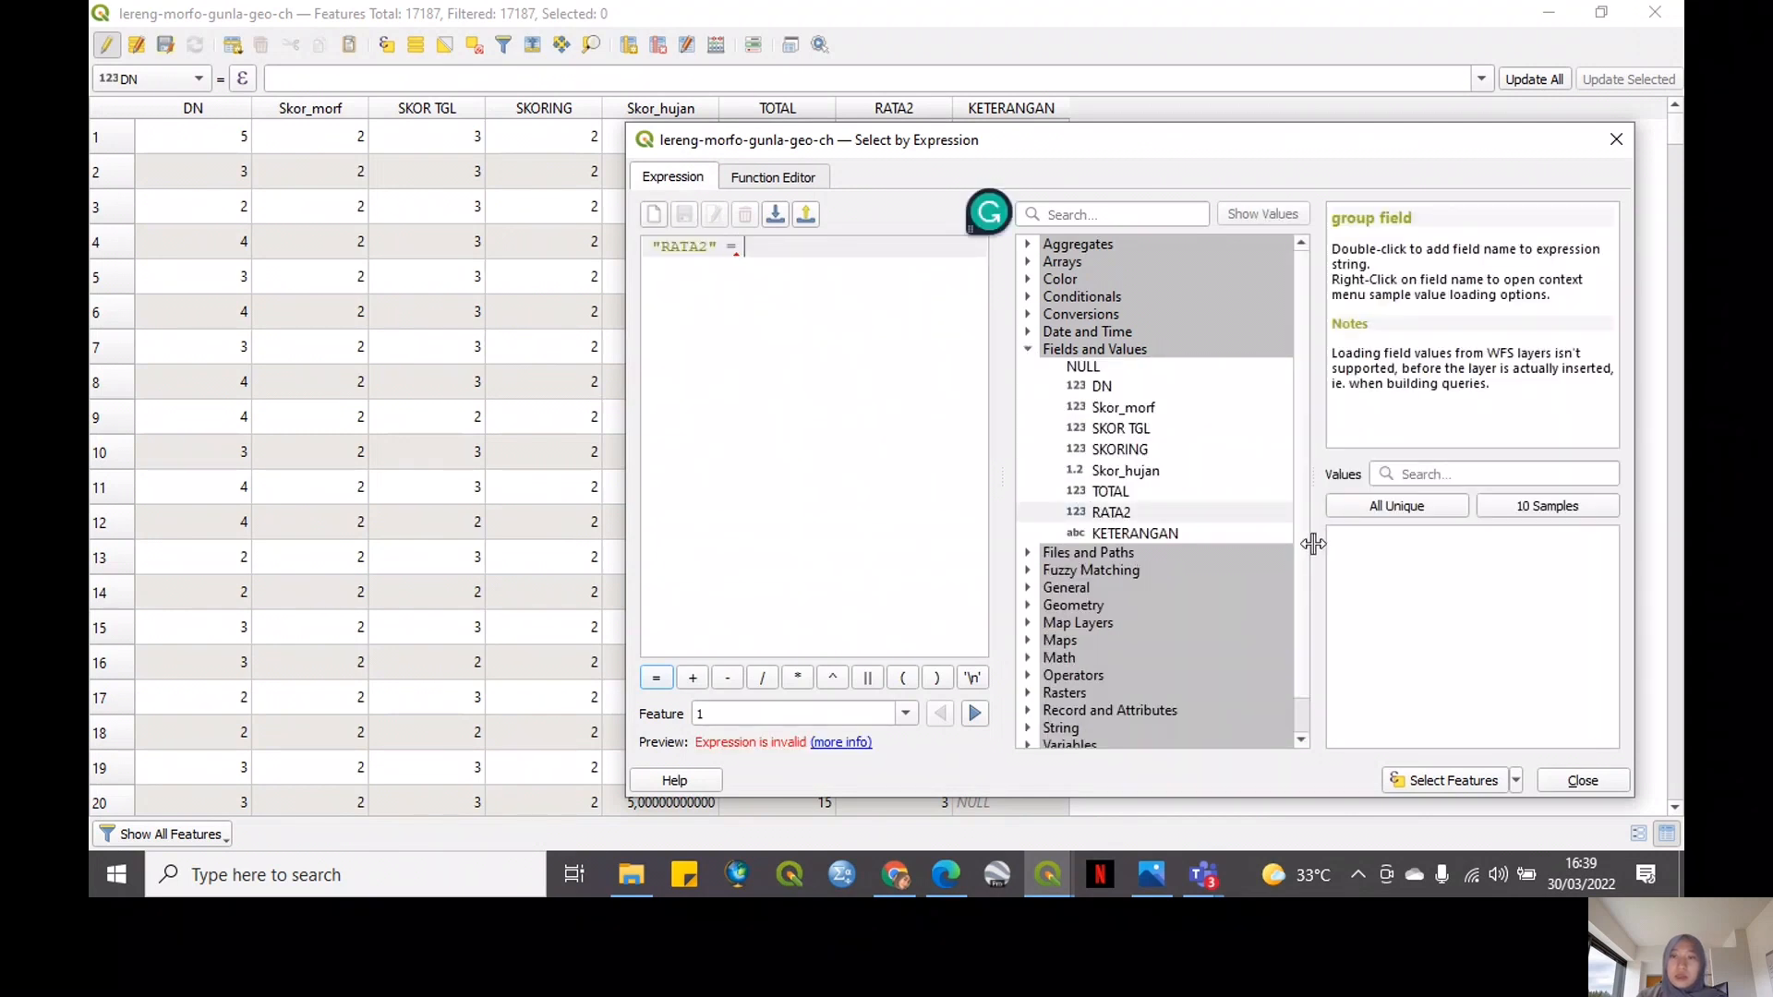
pyautogui.click(1338, 508)
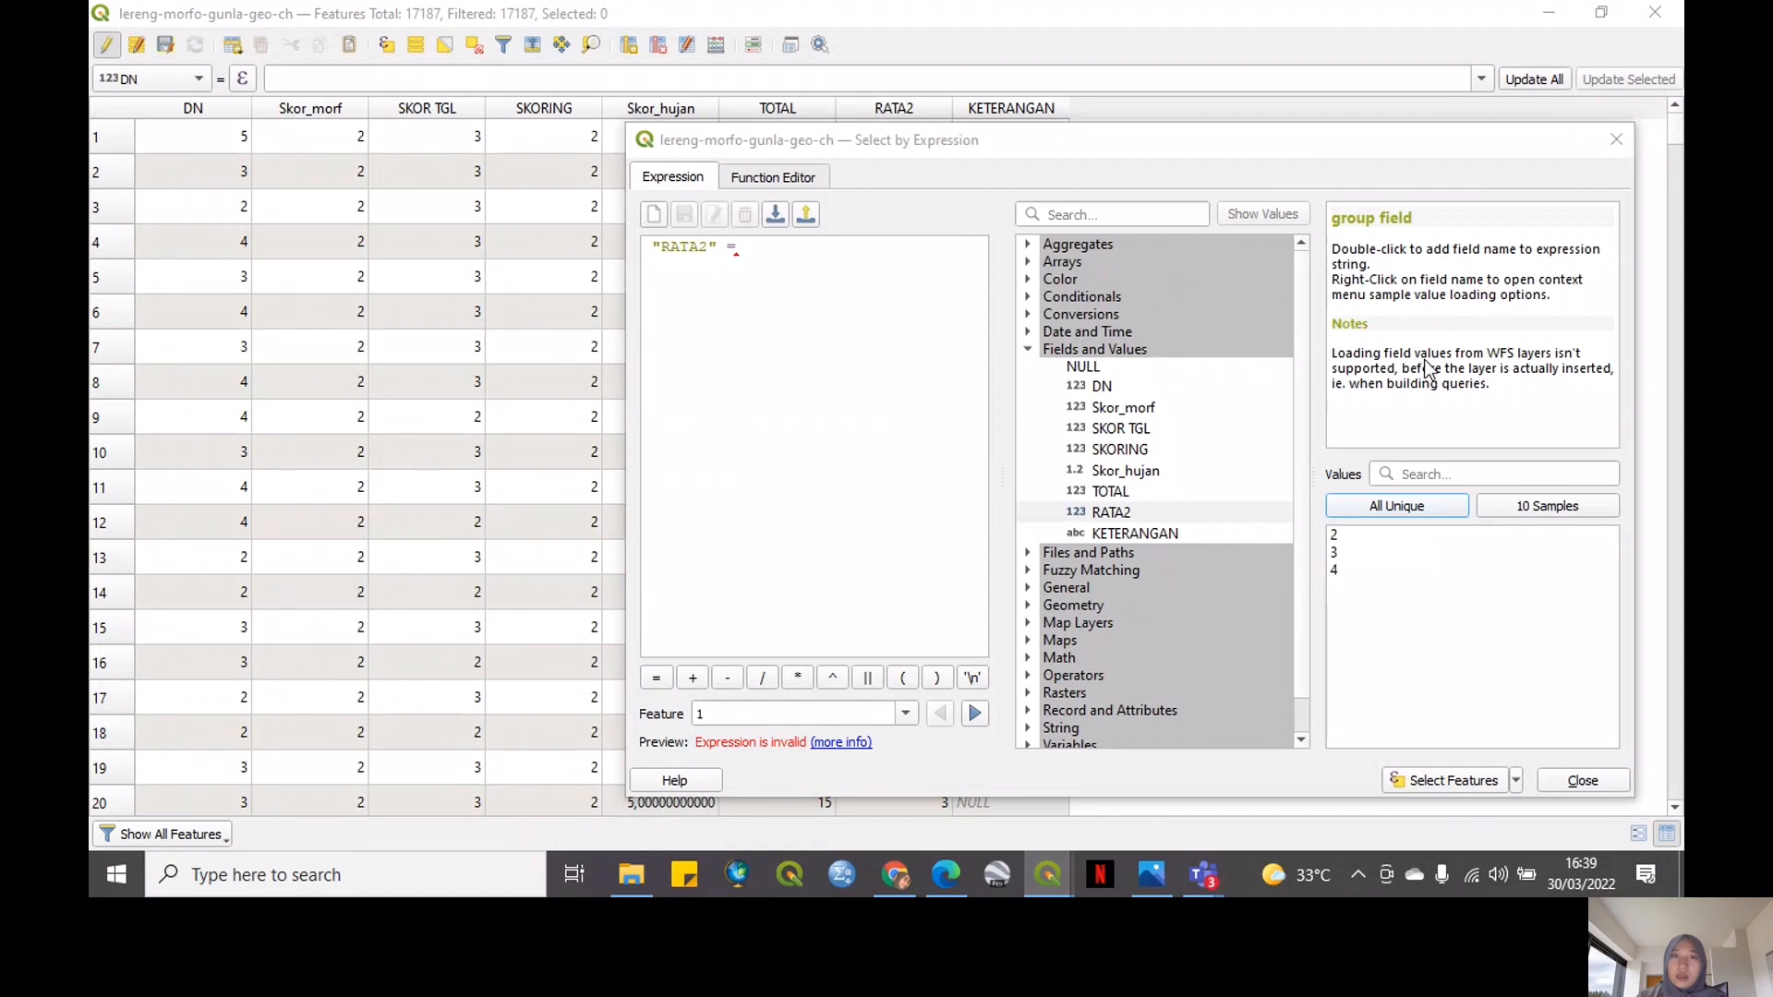
pyautogui.doubleClick(1365, 533)
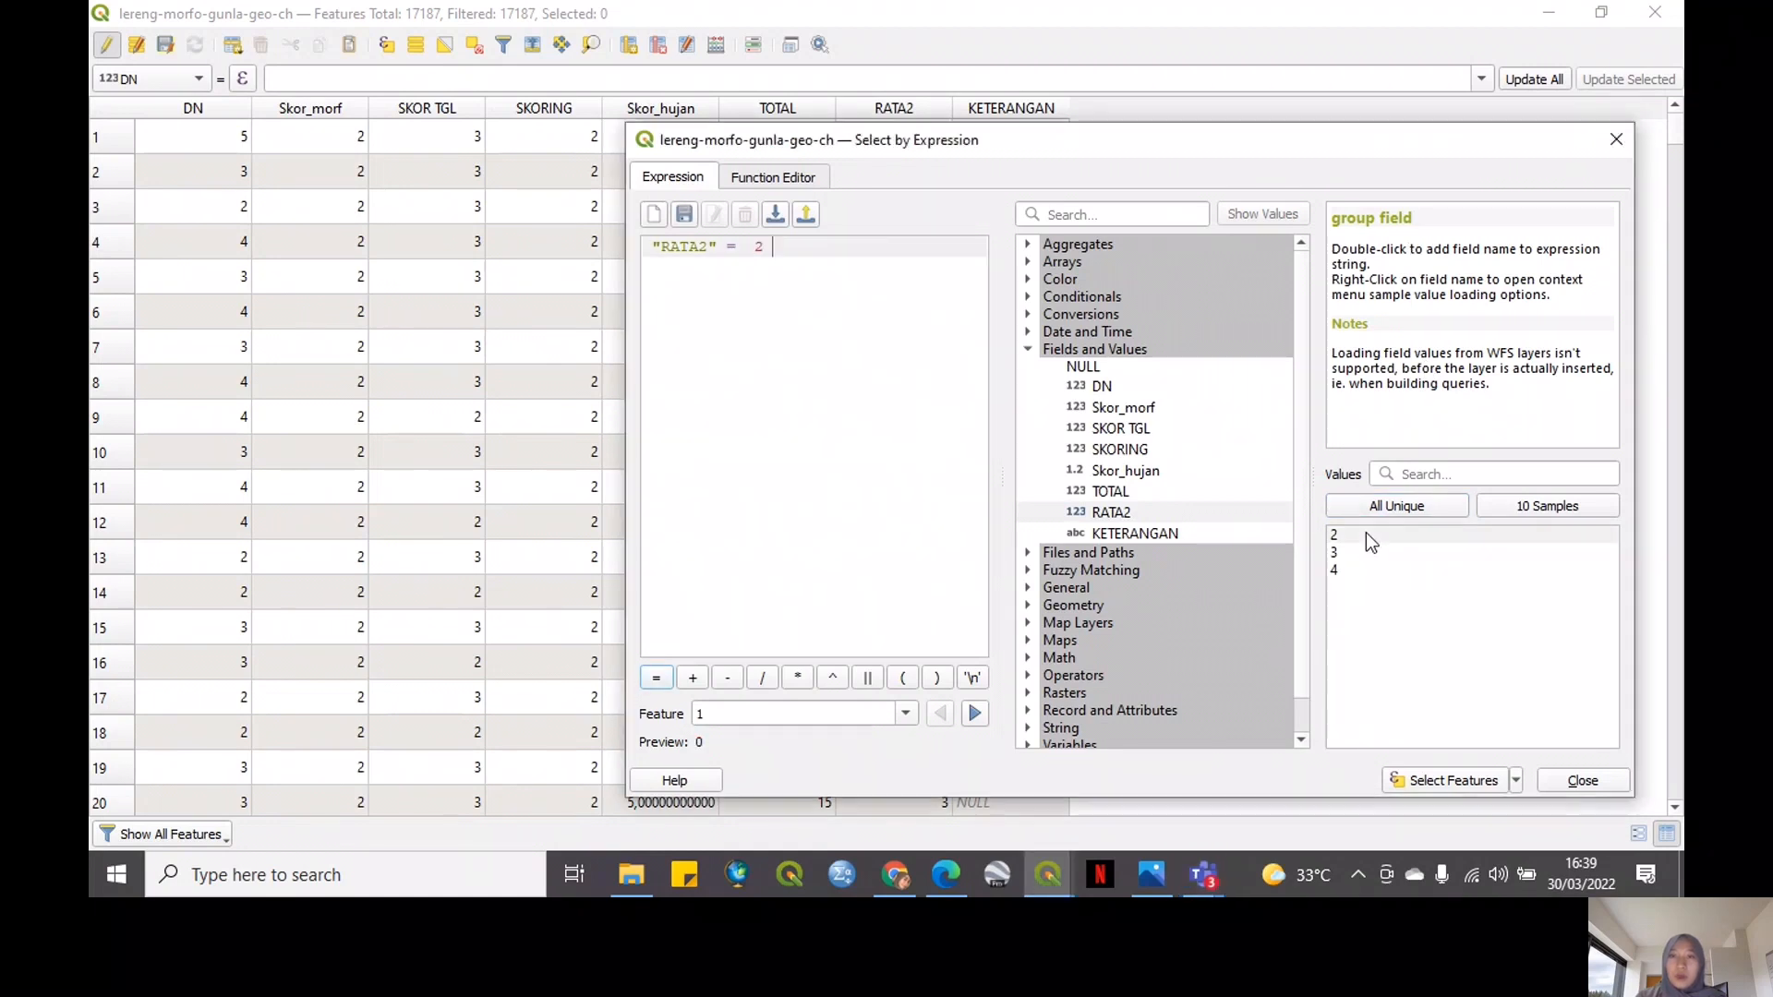
pyautogui.click(1454, 780)
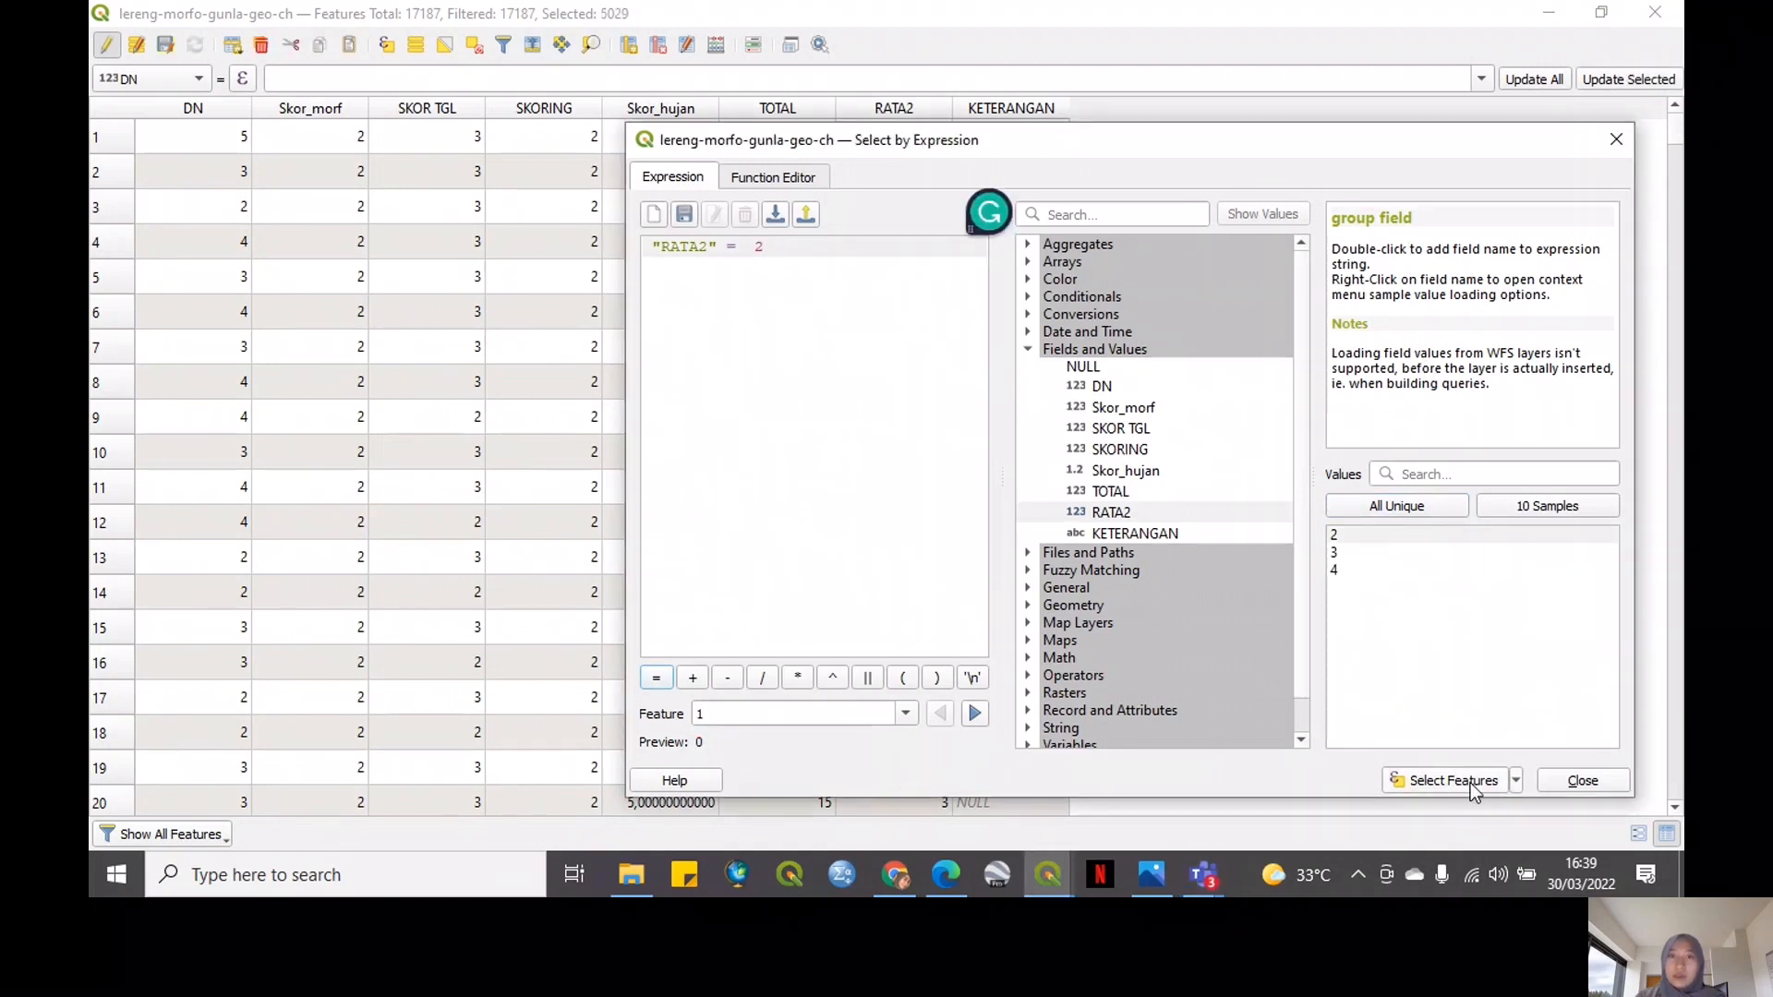
# Update the existing KETERANGAN field of the selected features to 'ketersediaan air rendah' with the field calculator, and sort the table by RATA2
pyautogui.click(1554, 780)
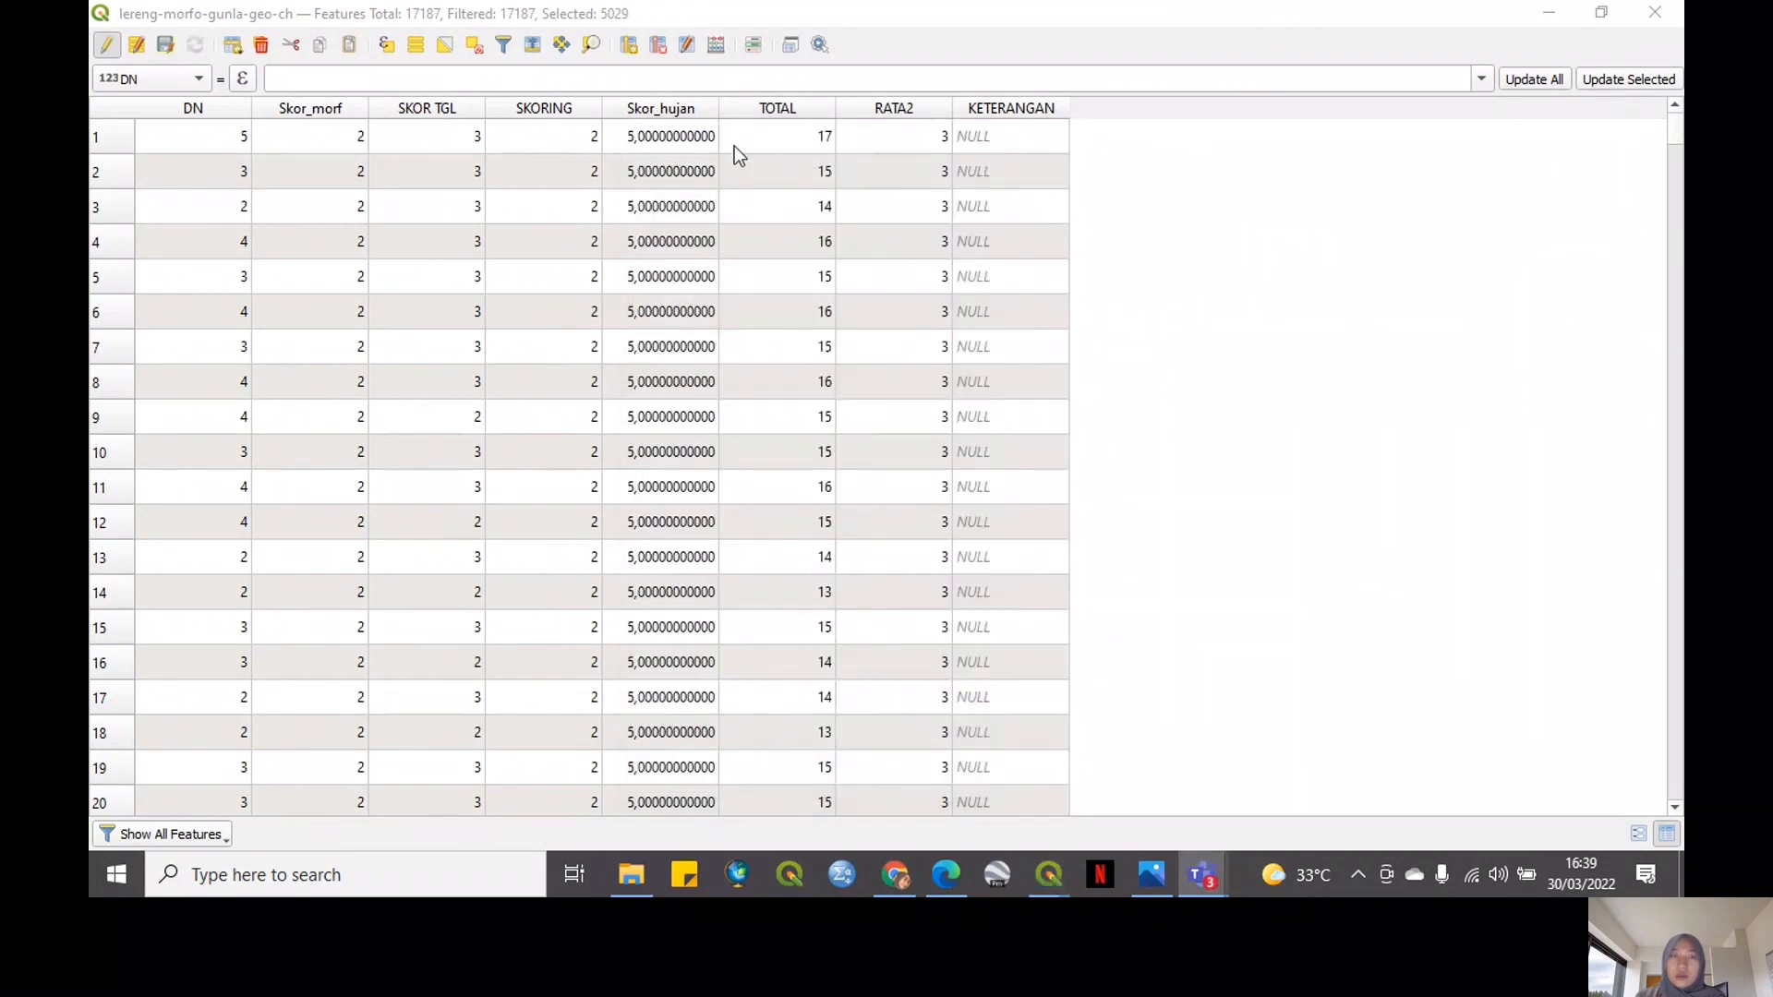
pyautogui.click(716, 45)
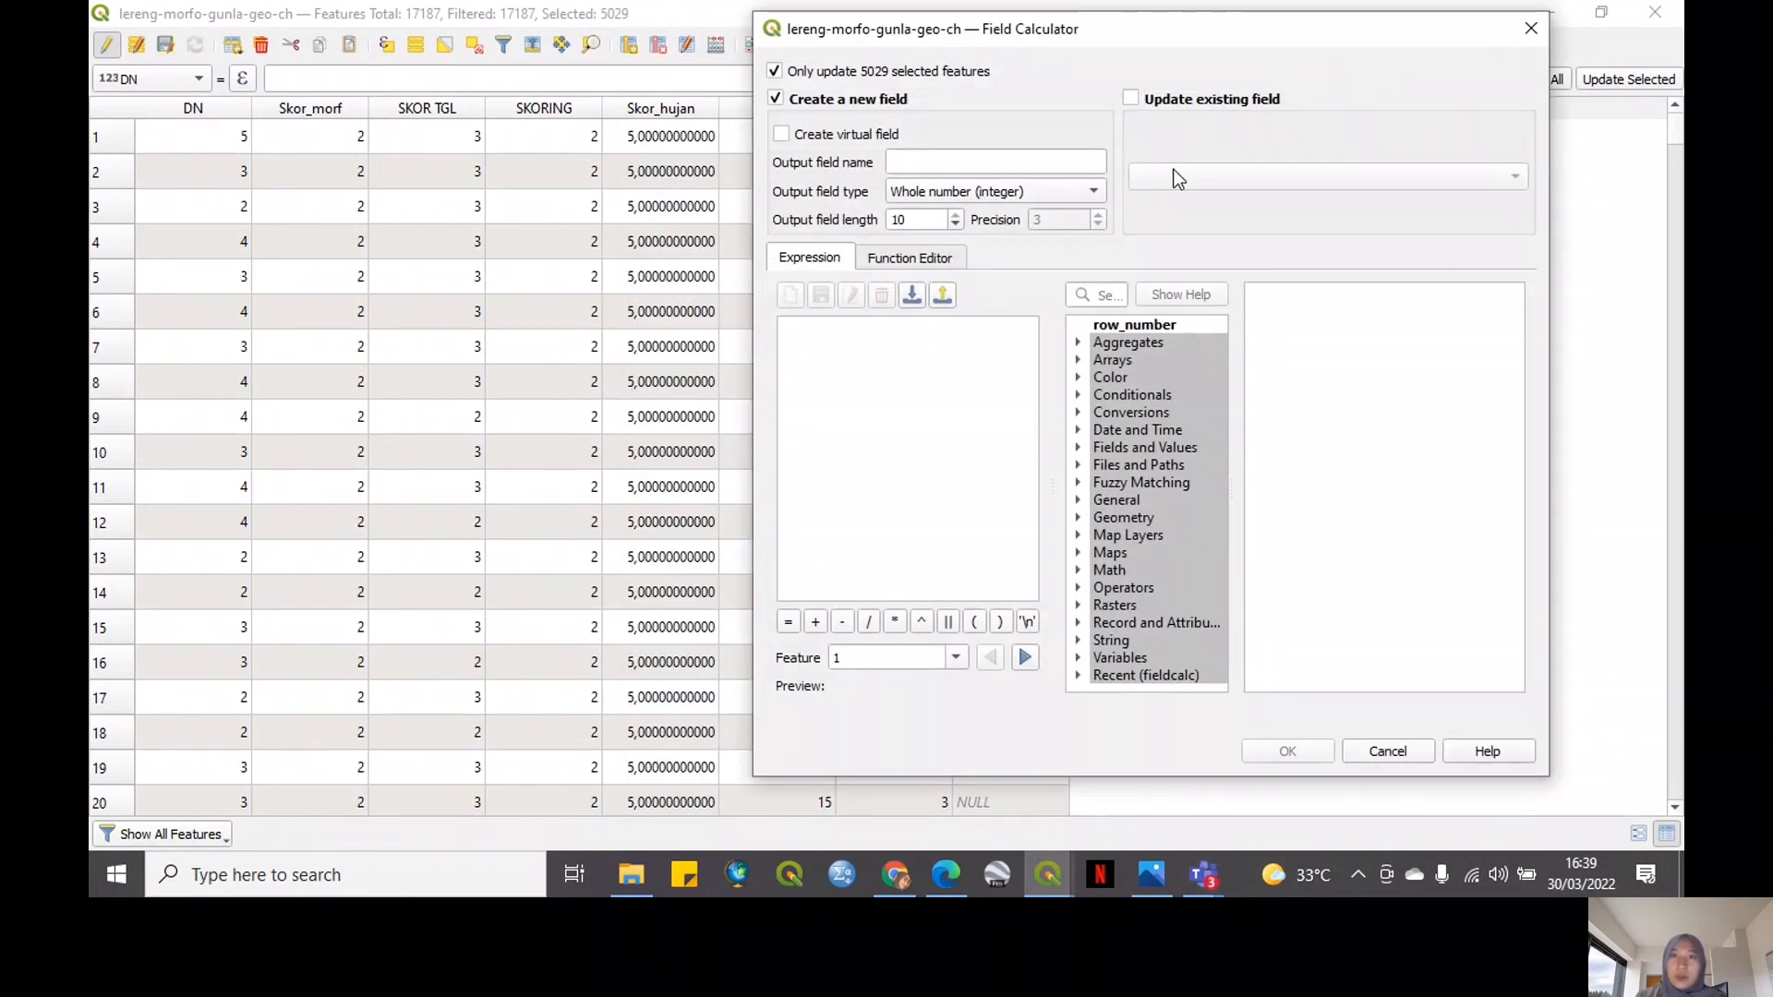
pyautogui.click(1171, 102)
pyautogui.click(1200, 185)
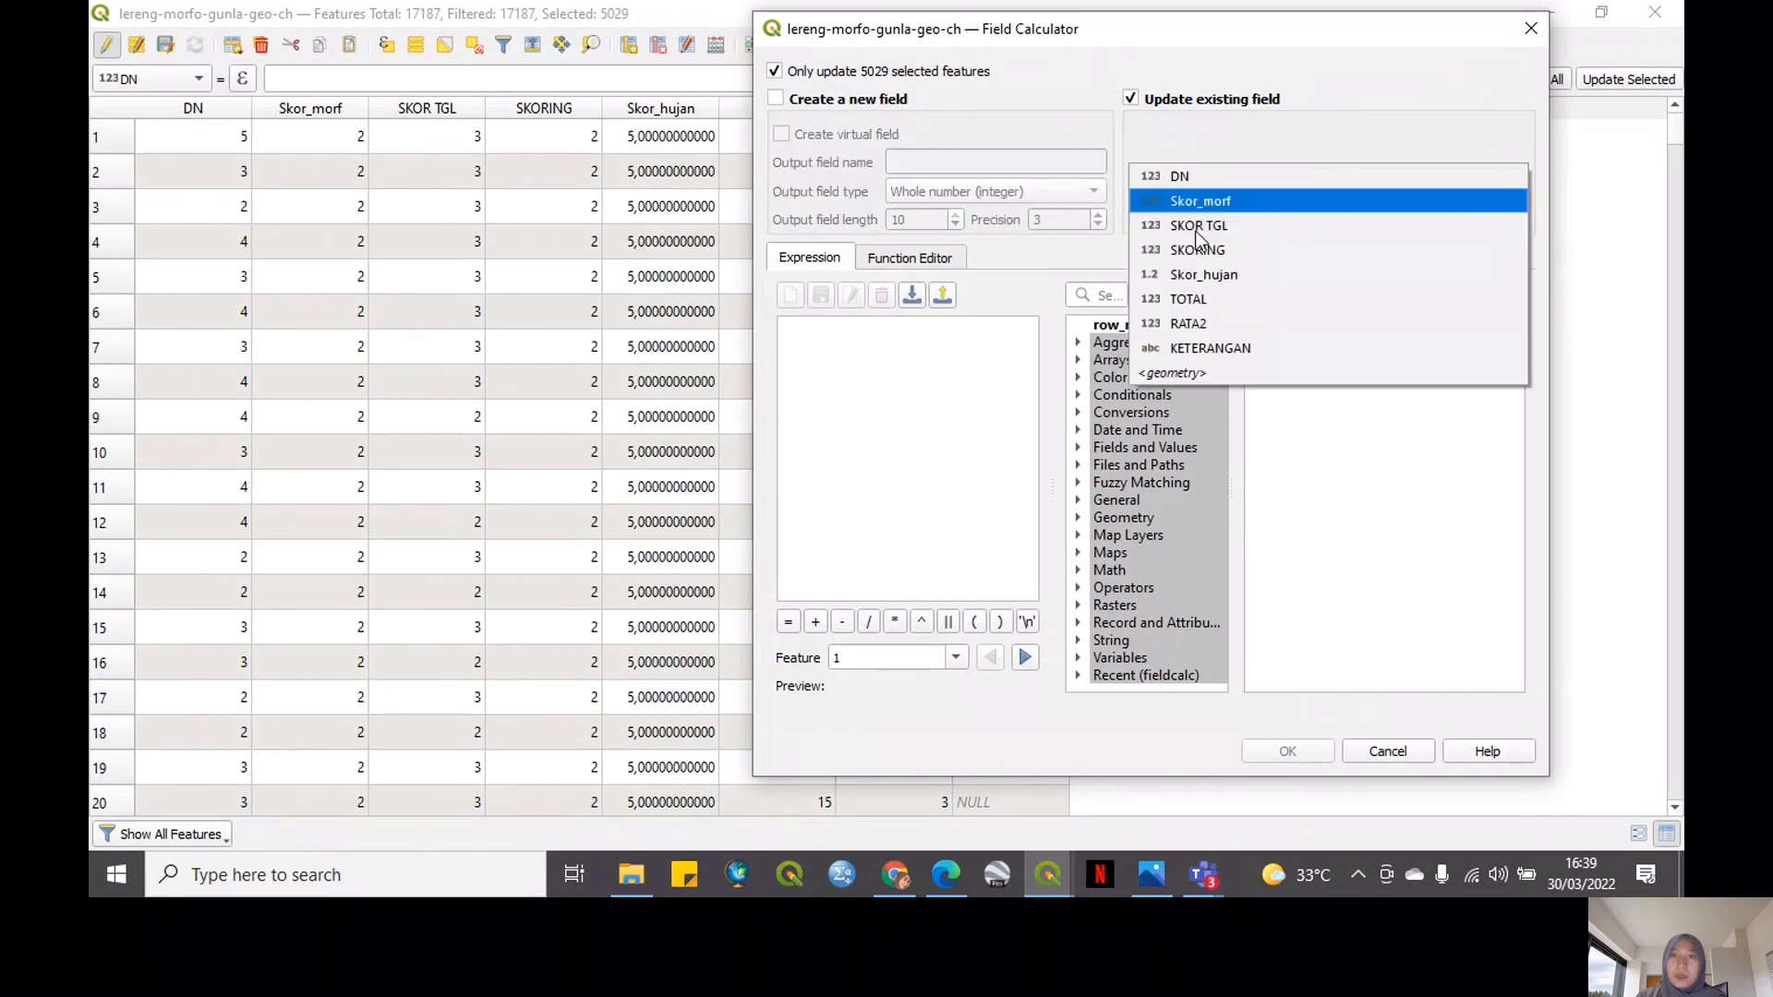
pyautogui.click(1215, 342)
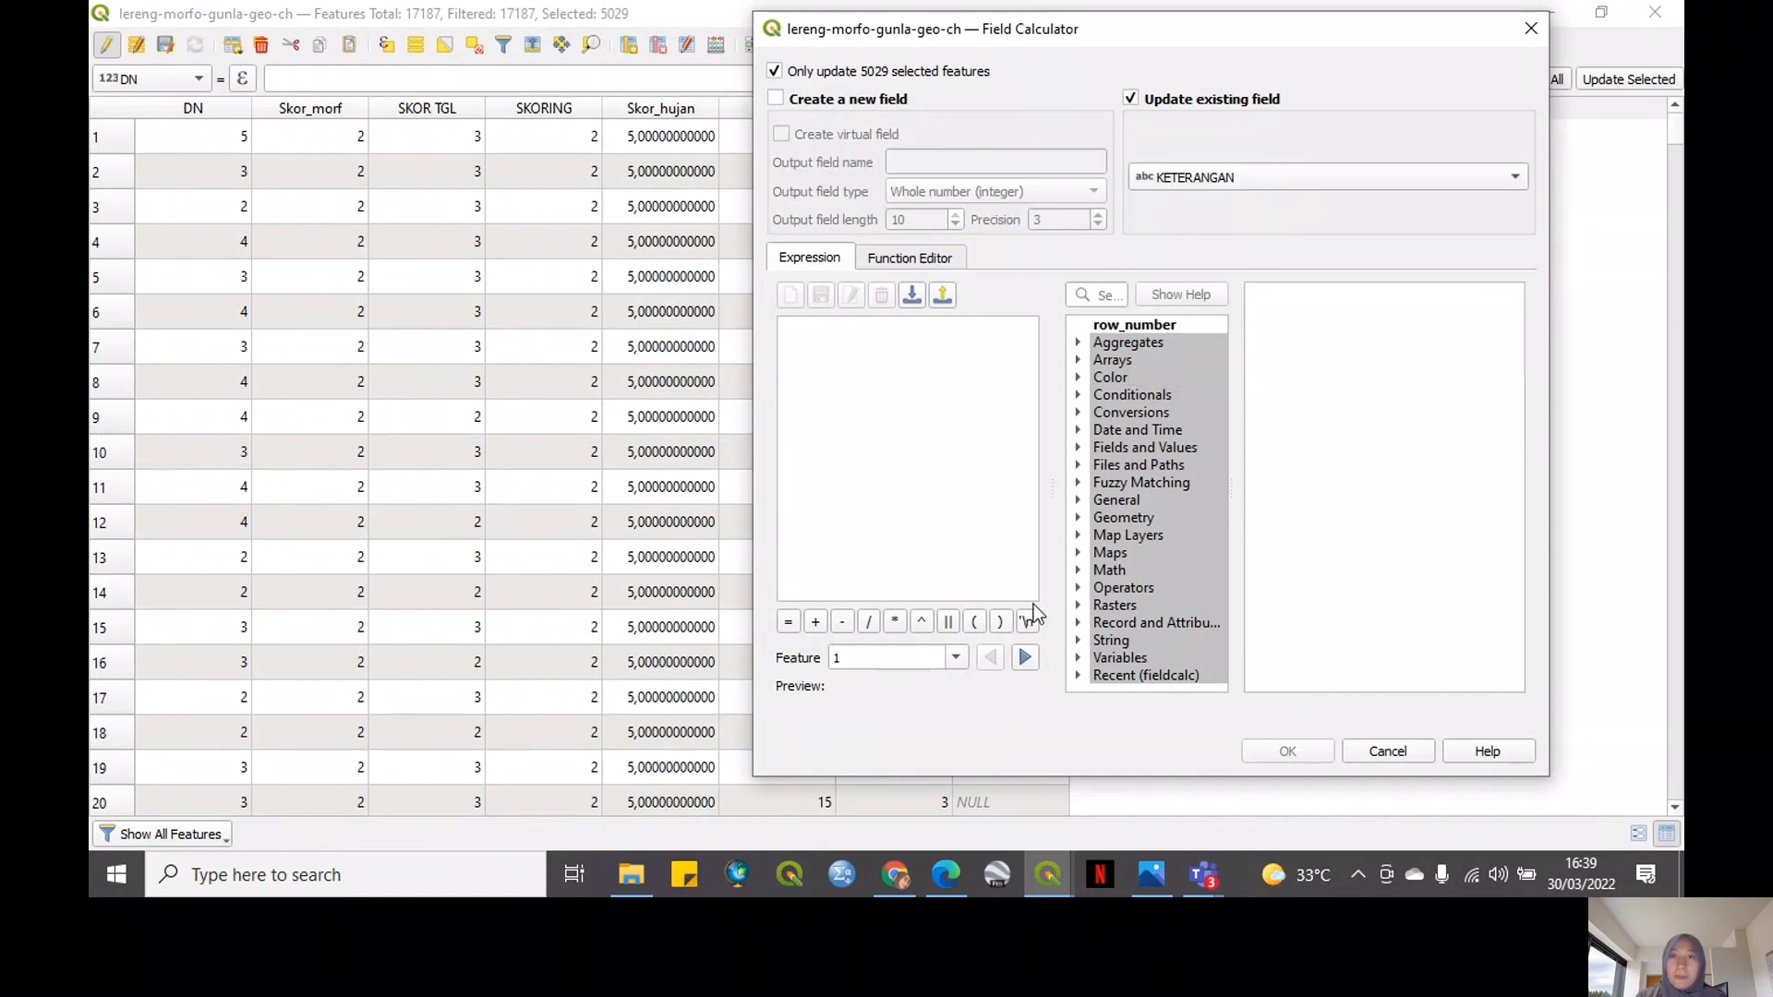
pyautogui.click(947, 874)
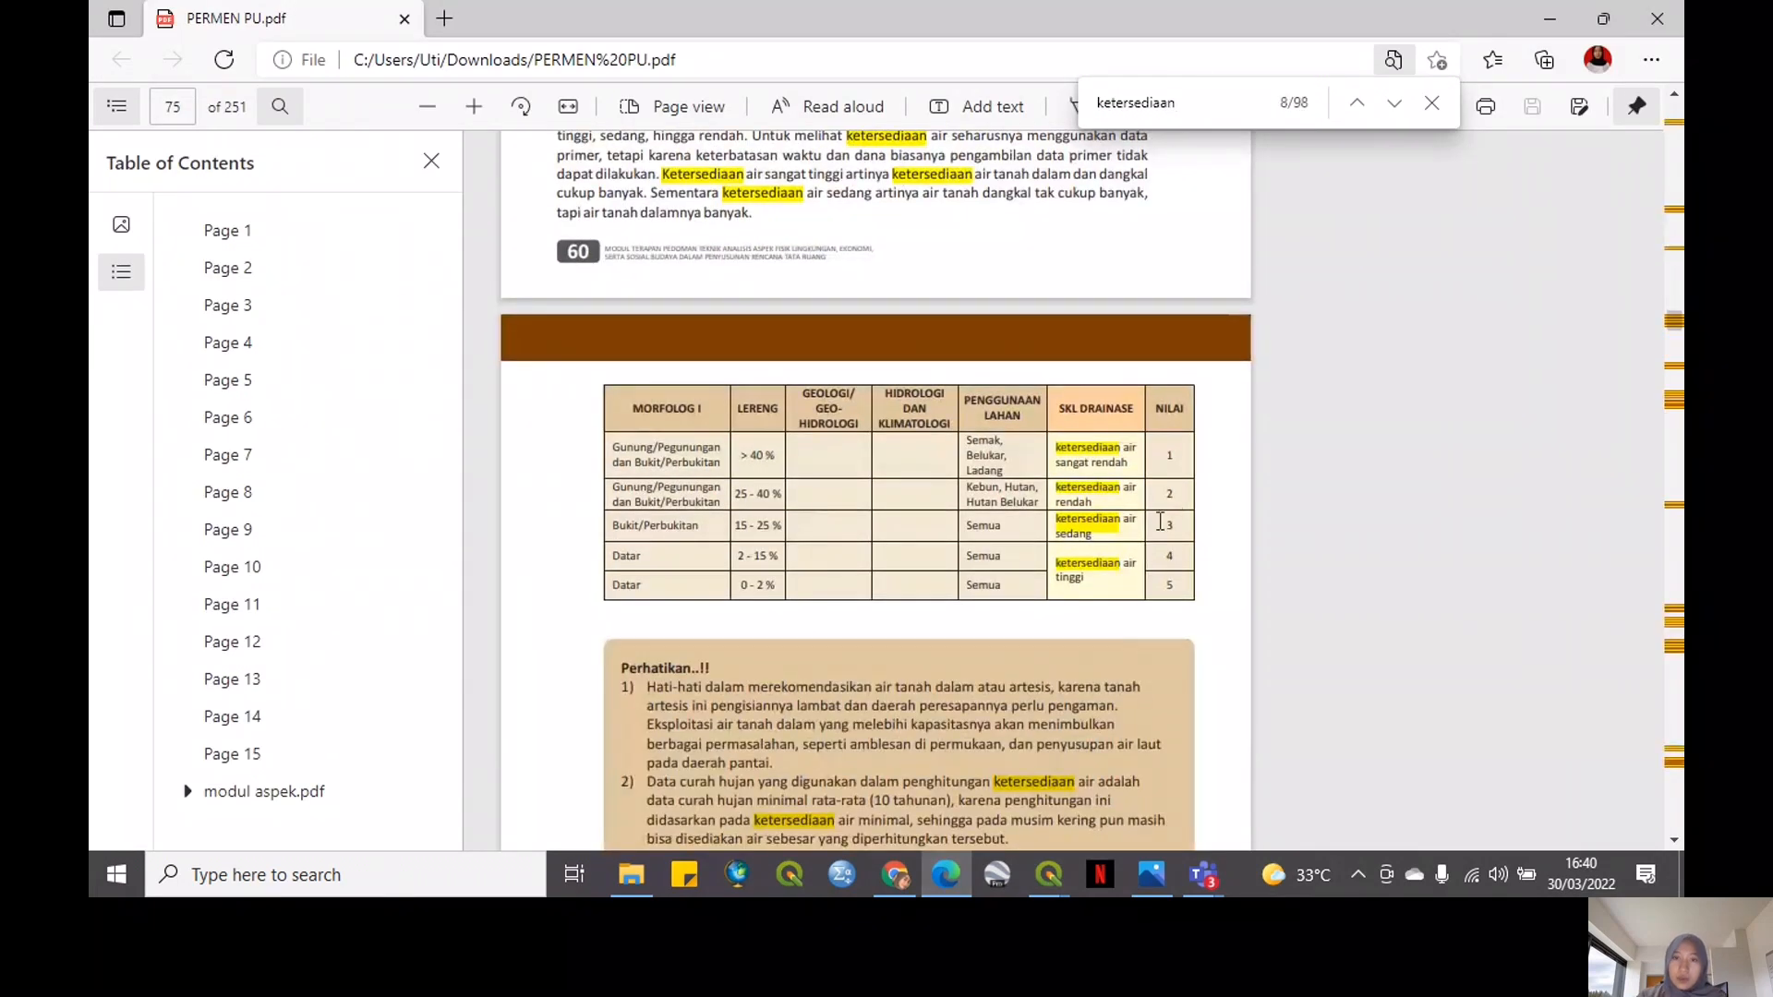
pyautogui.click(960, 871)
pyautogui.click(931, 377)
pyautogui.write("'ketersediaan air rendah")
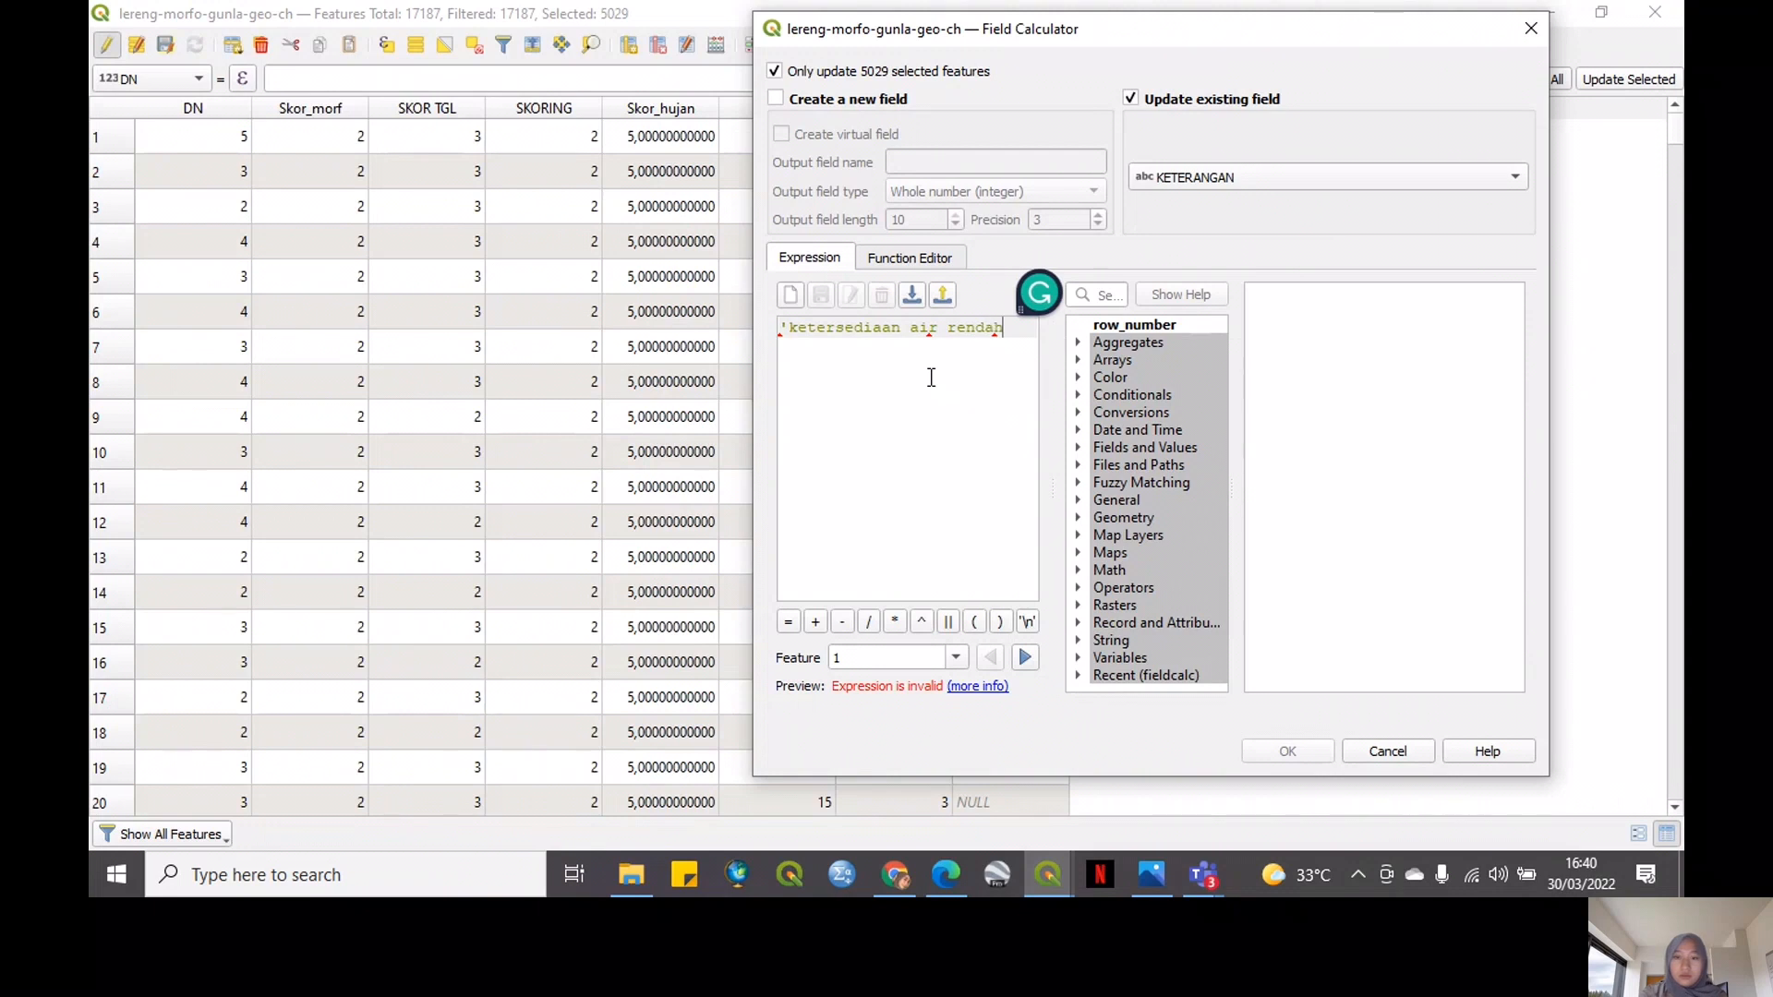
pyautogui.write("'")
pyautogui.hotkey('ctrl', 'a')
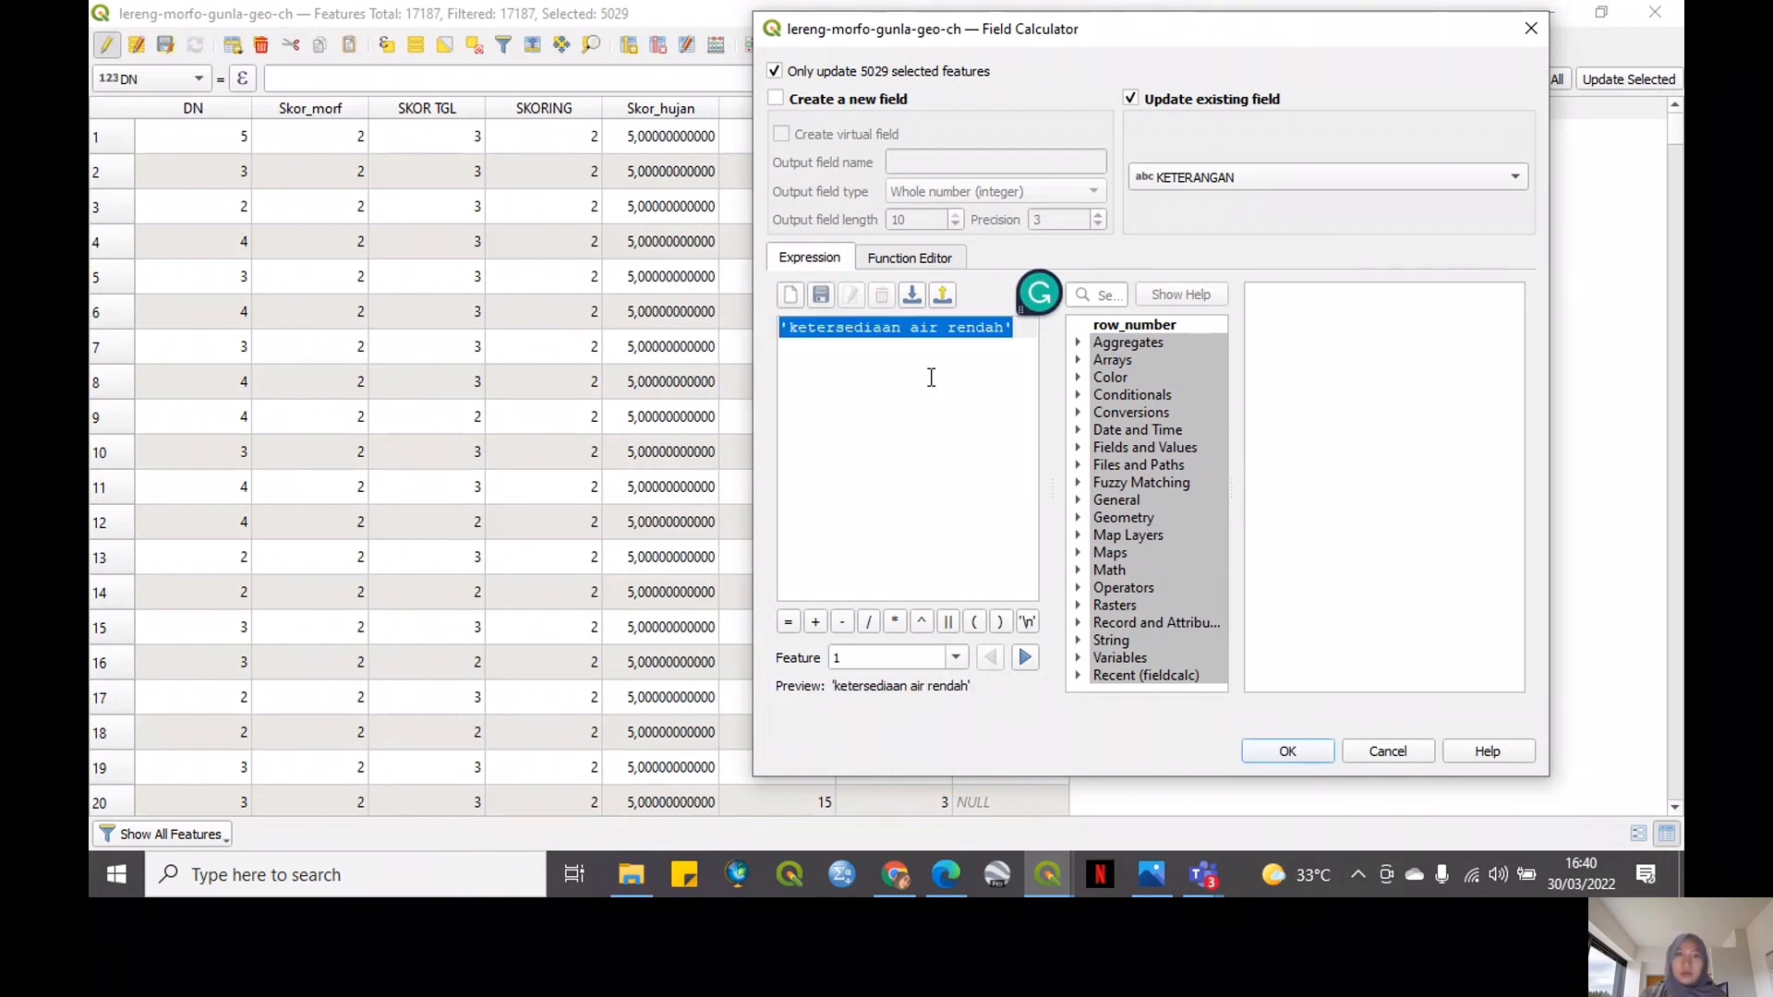
pyautogui.click(928, 356)
pyautogui.click(1298, 757)
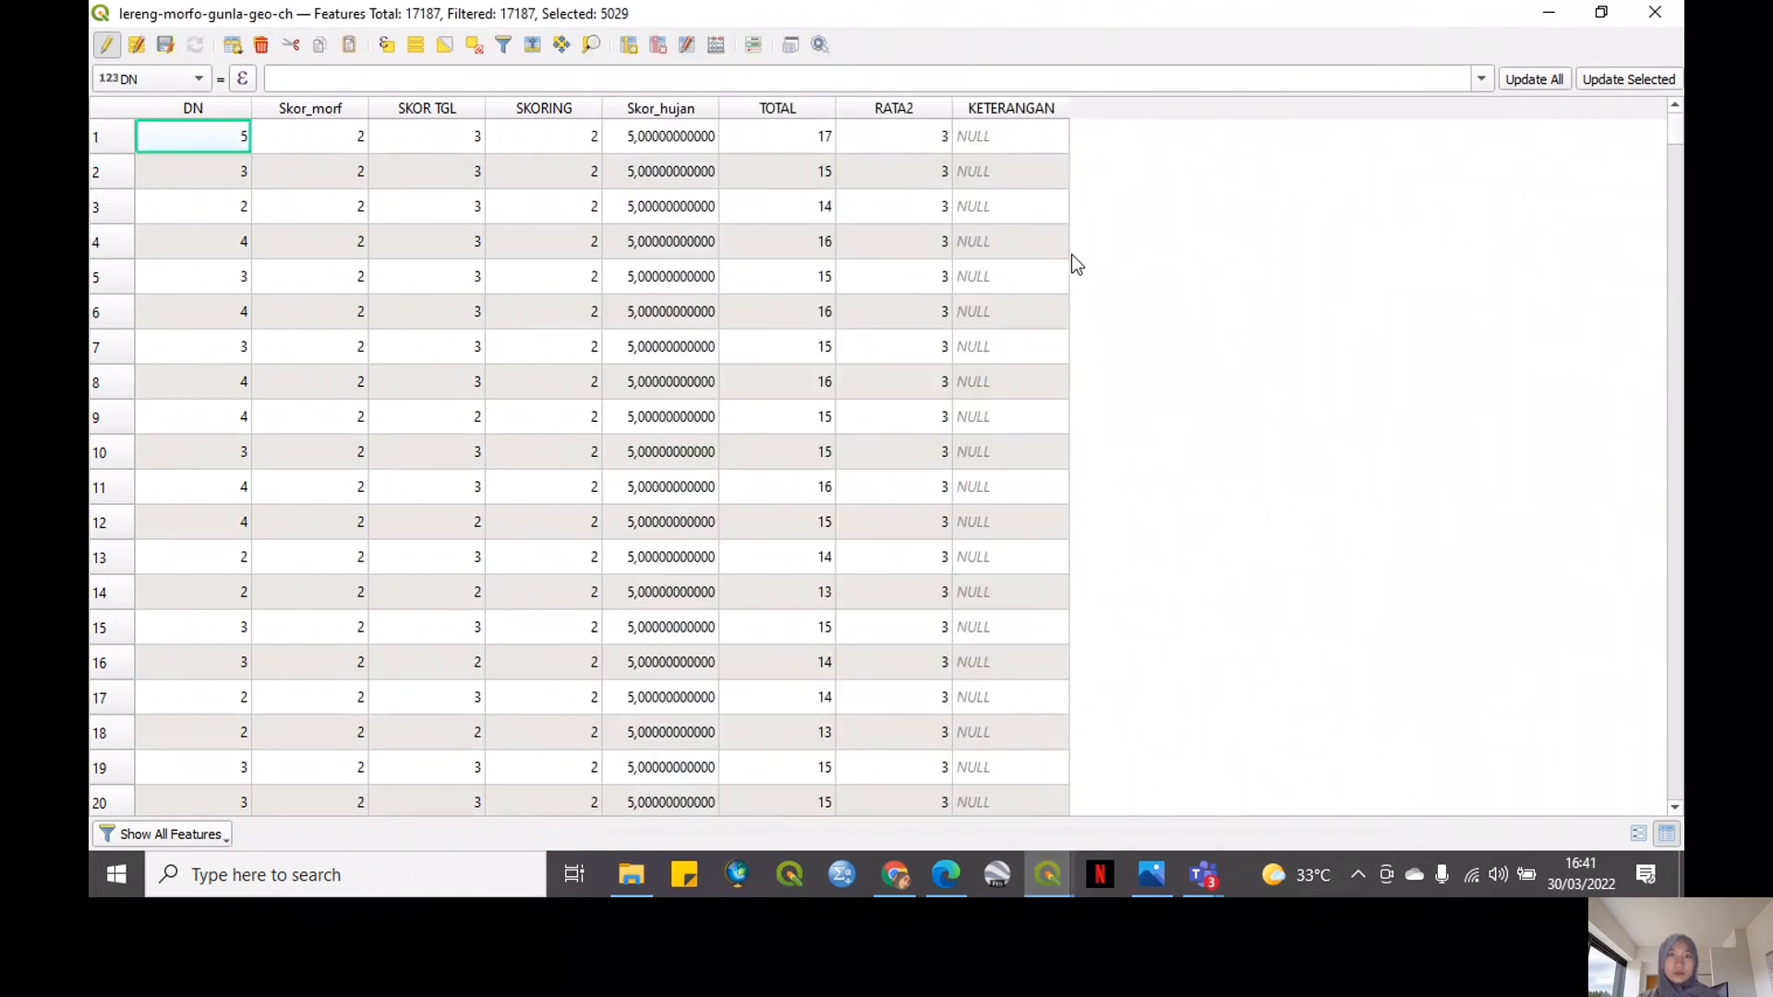
pyautogui.click(900, 113)
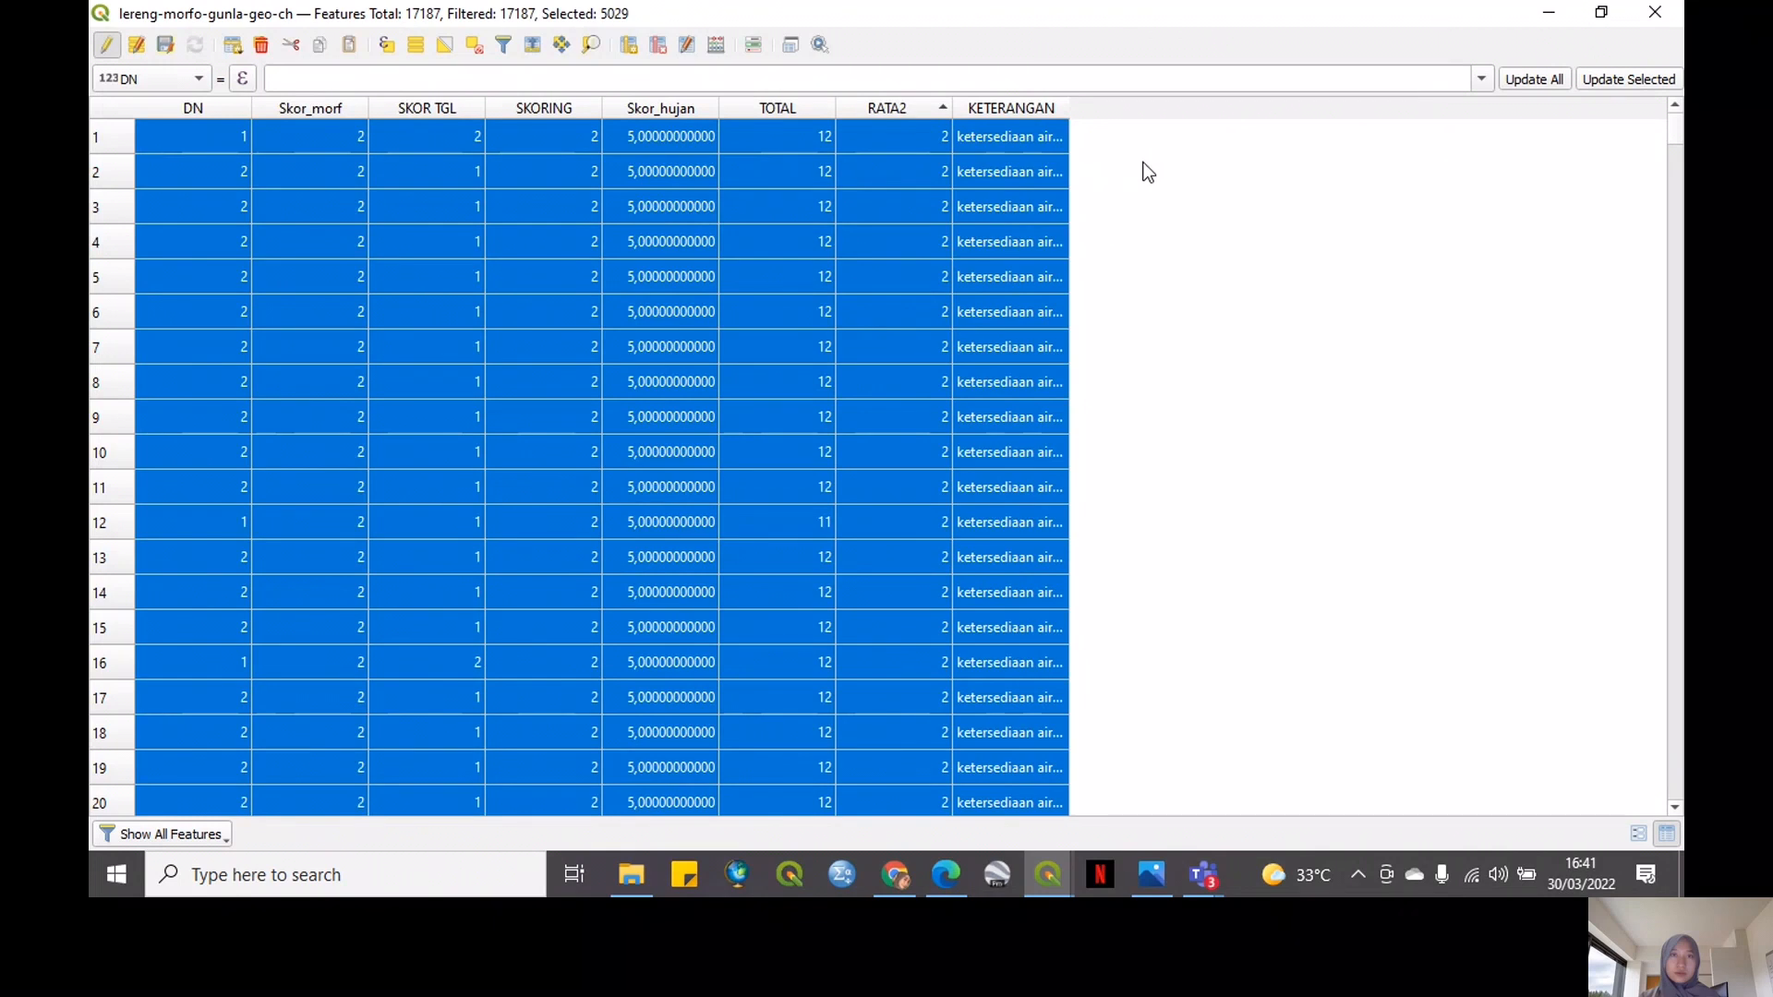
# Clear the current selection and select the features matching the expression "RATA2" = 3 in the lereng-morfo-gunla-geo-ch layer
pyautogui.click(476, 44)
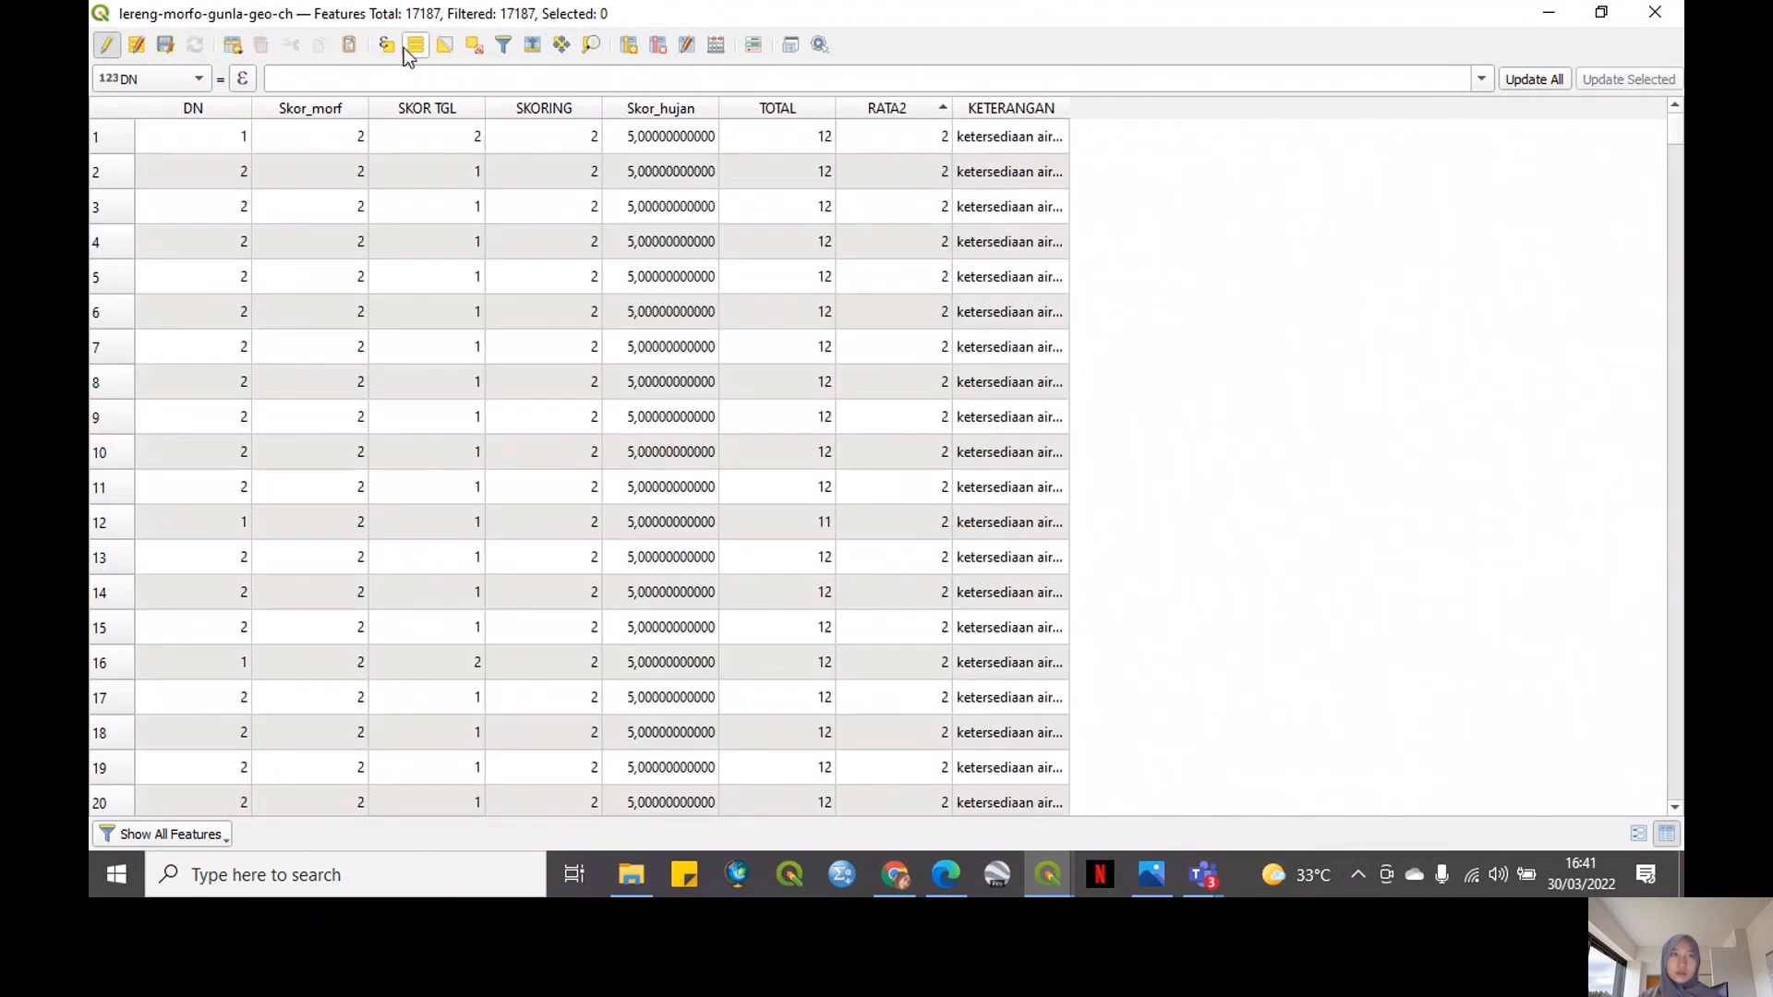
pyautogui.hotkey('ctrl', 'e')
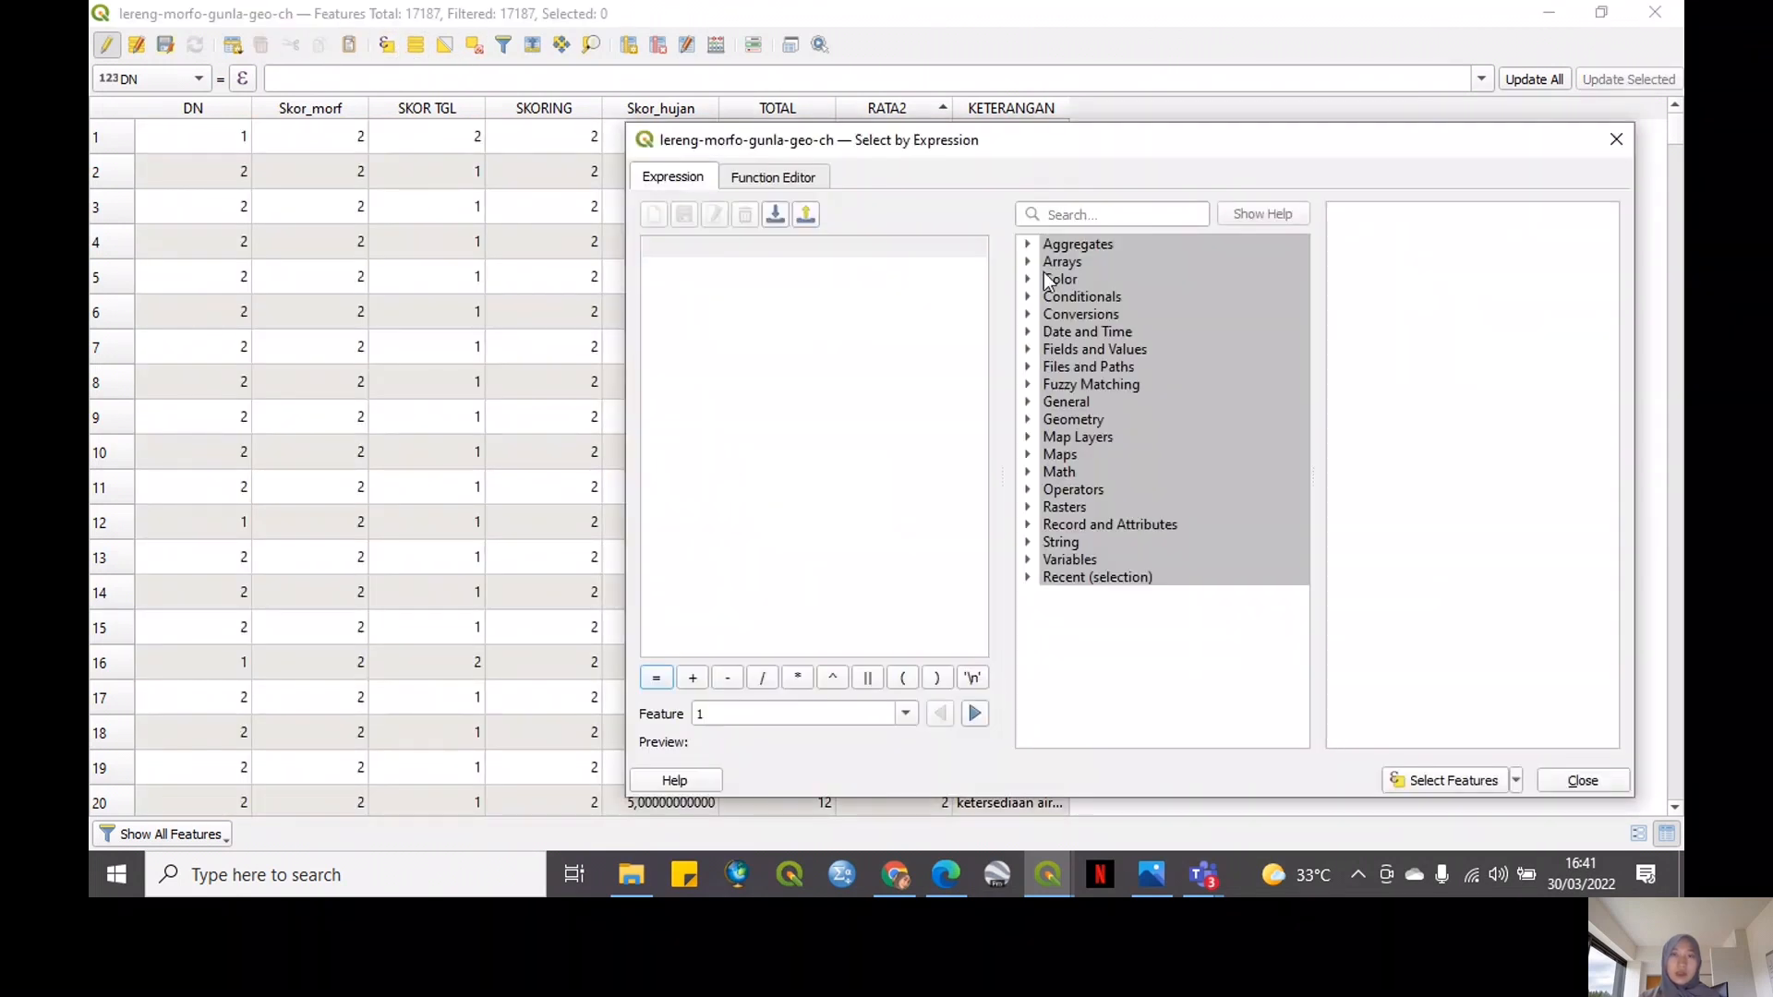
pyautogui.click(1028, 347)
pyautogui.doubleClick(1132, 508)
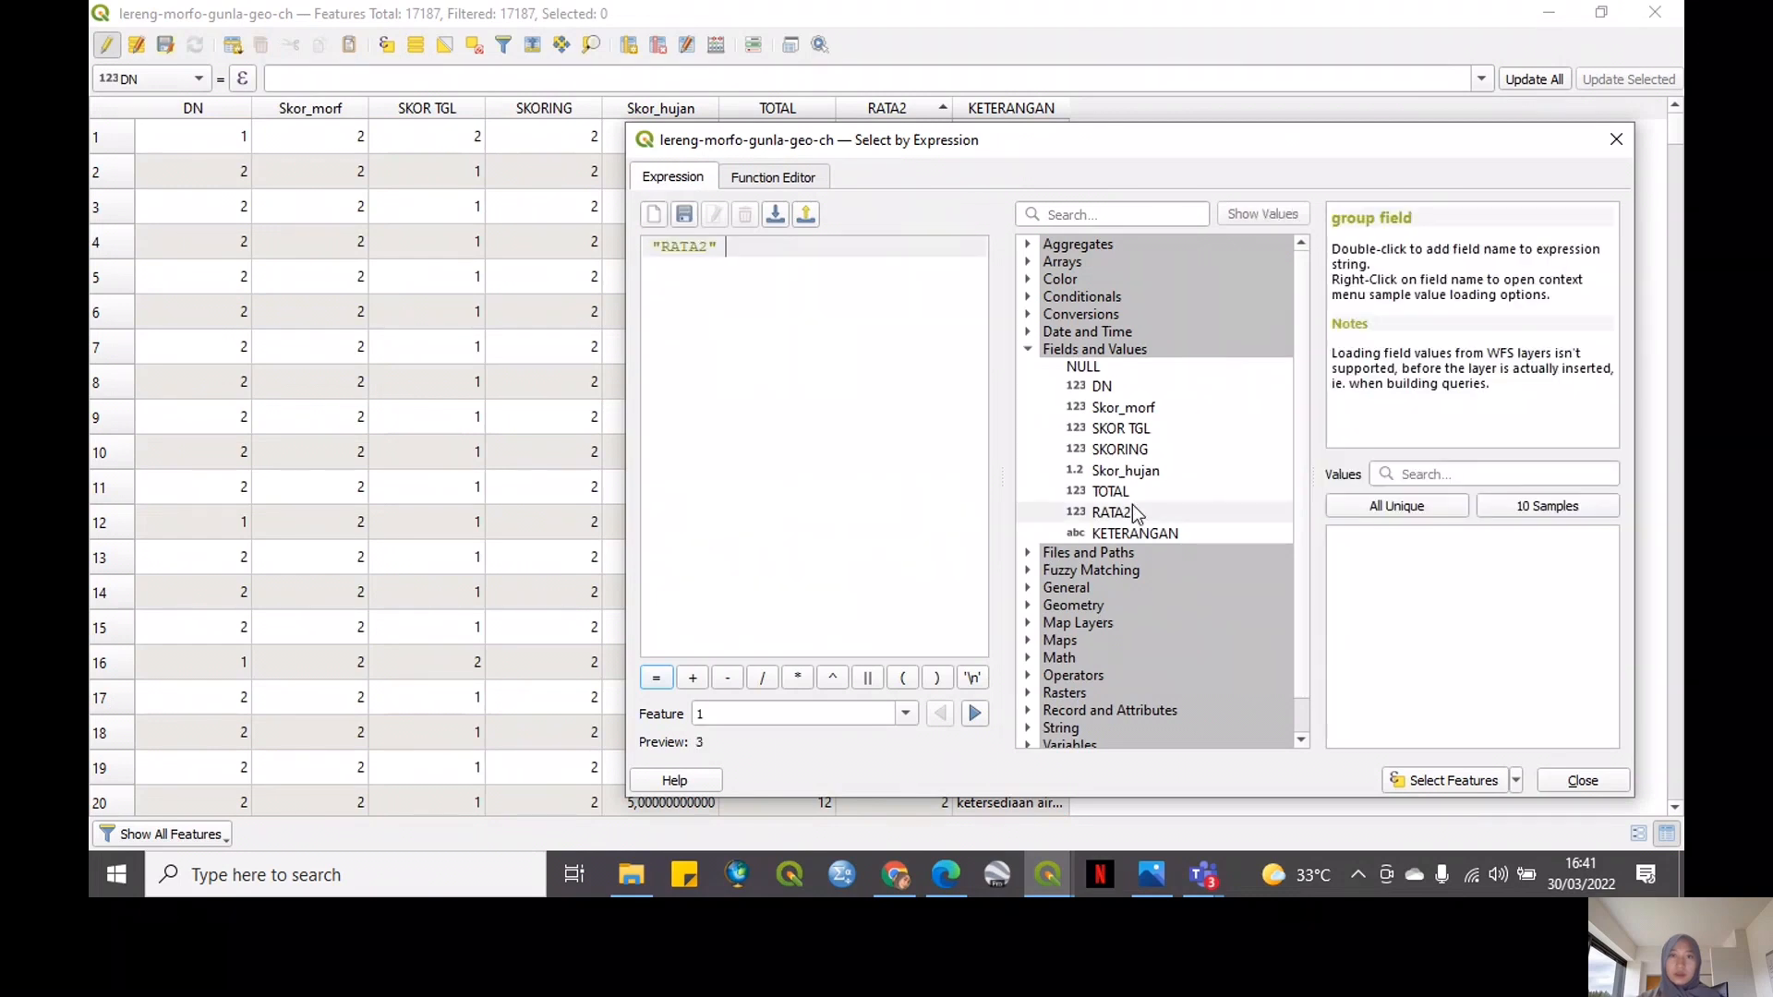
pyautogui.write('=')
pyautogui.click(1359, 505)
pyautogui.doubleClick(1357, 552)
pyautogui.click(1453, 783)
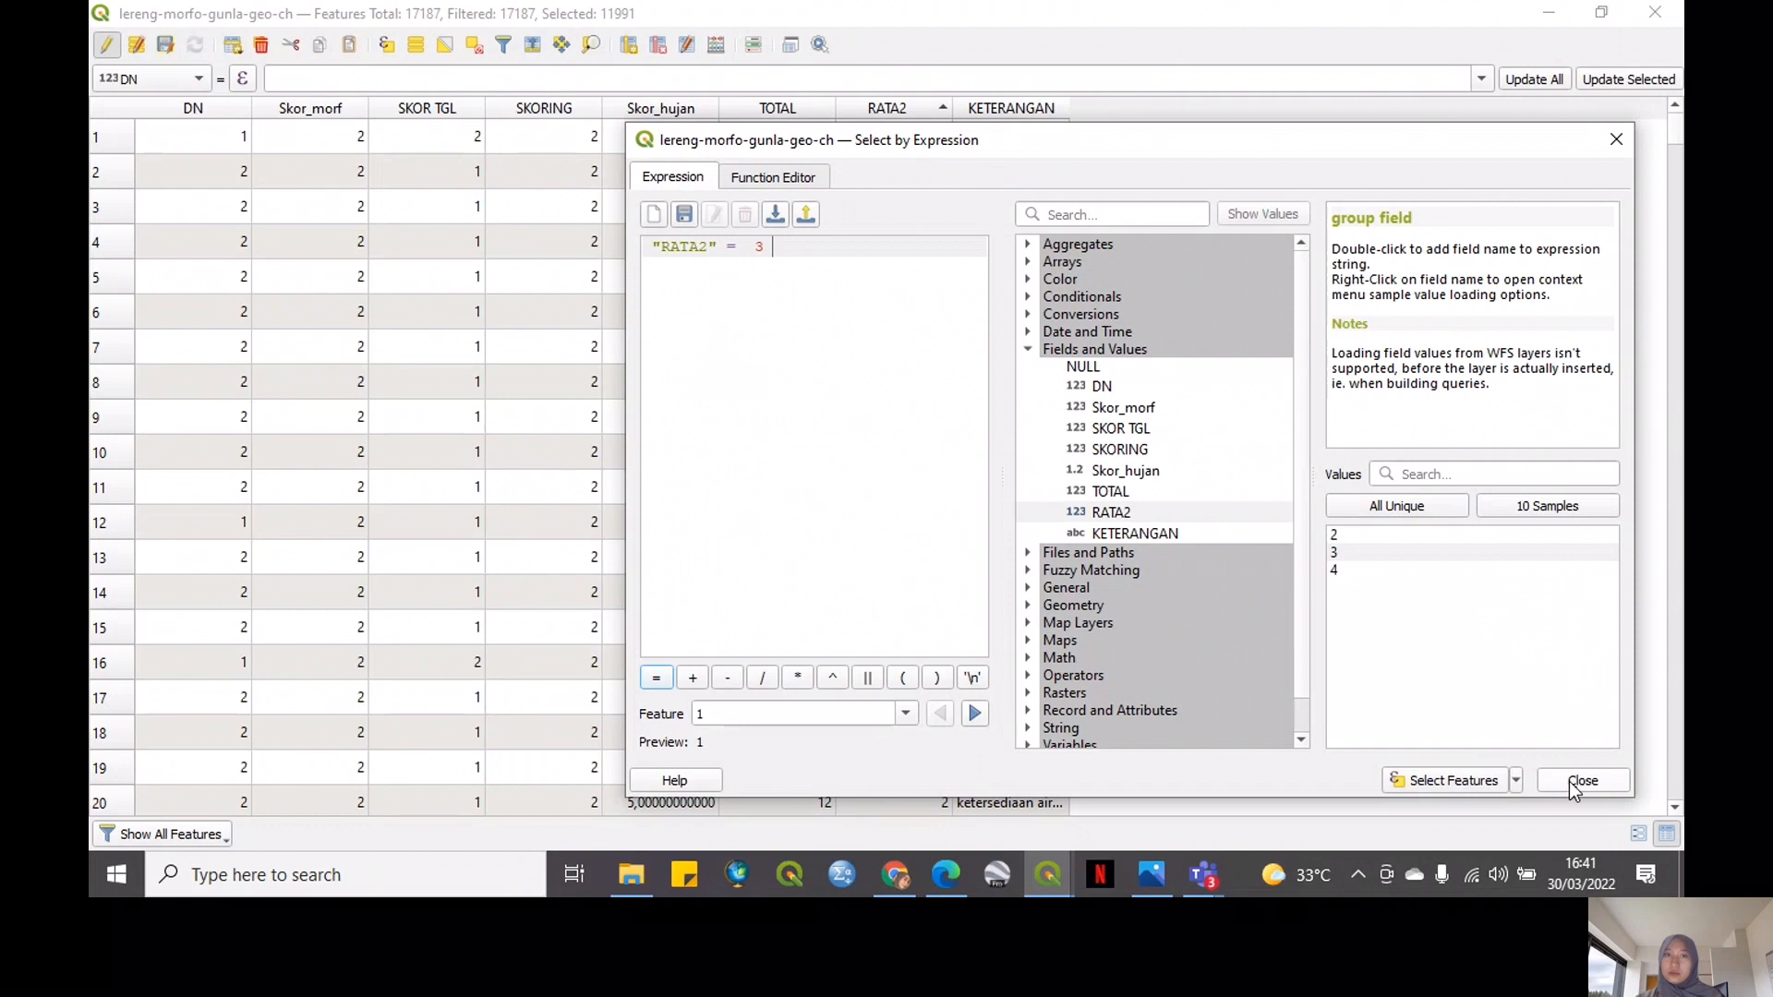
pyautogui.click(1570, 781)
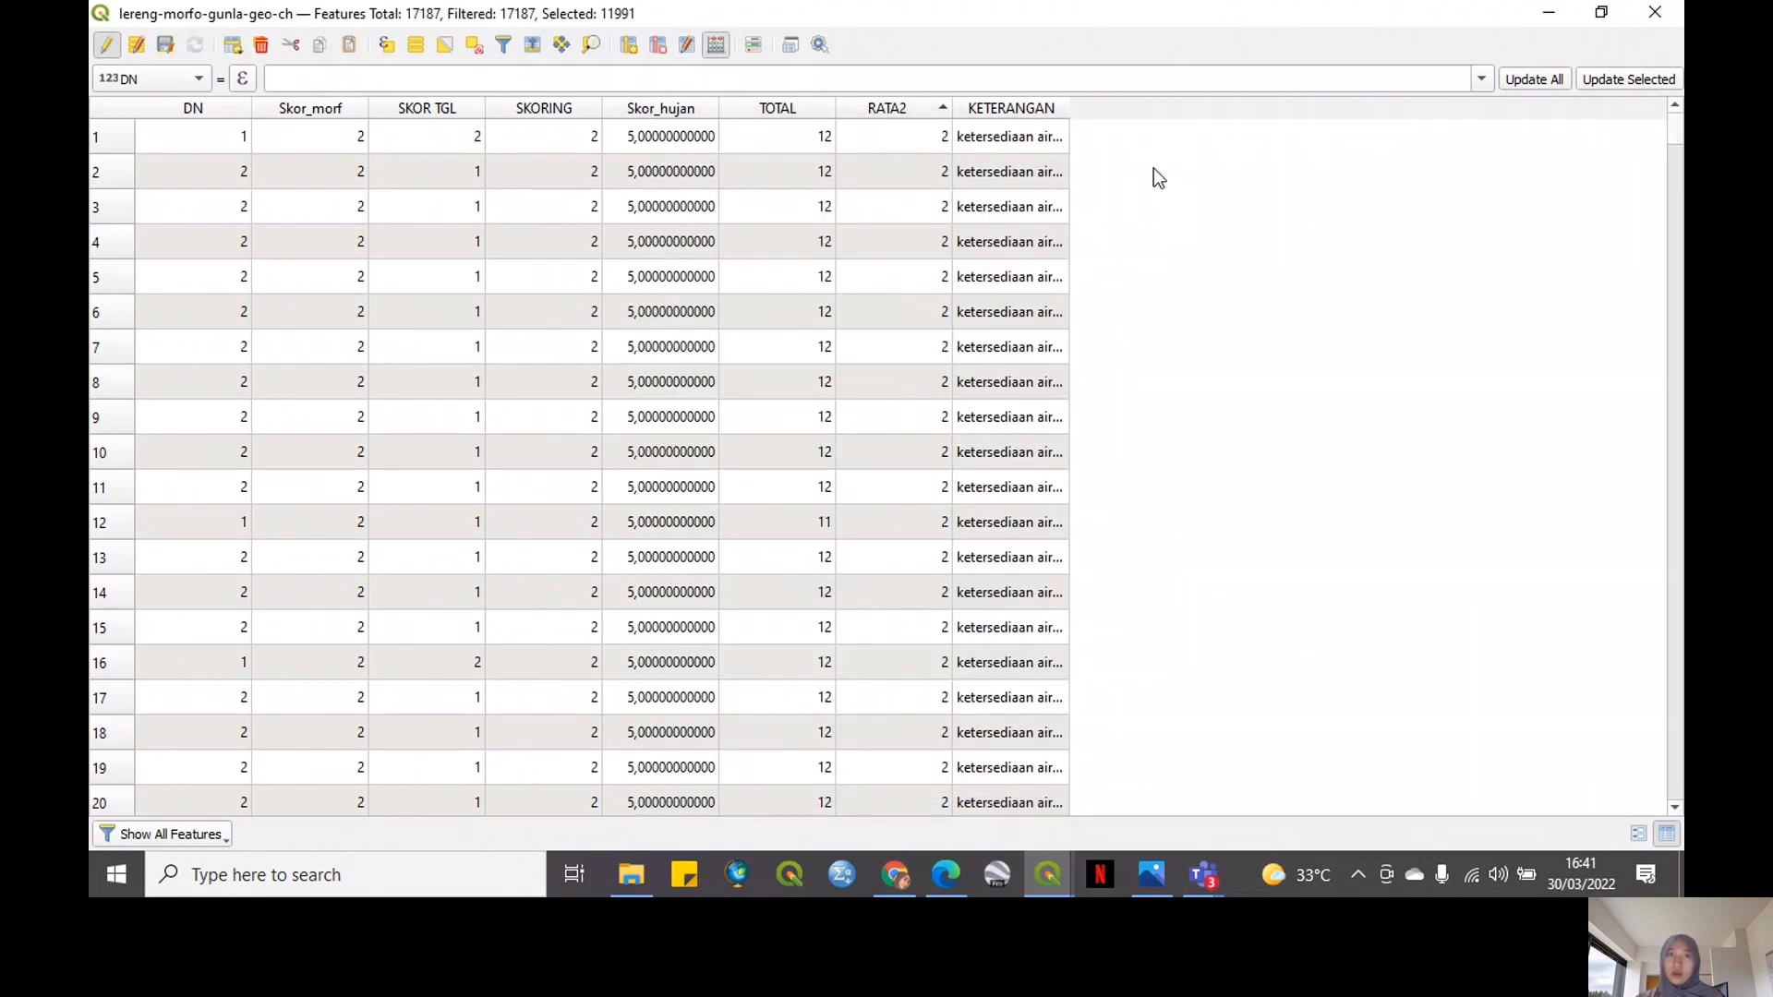
# Update the existing KETERANGAN field of the selected features to 'ketersediaan air sedang' with the field calculator
pyautogui.hotkey('ctrl', 'i')
pyautogui.click(1127, 125)
pyautogui.click(1092, 195)
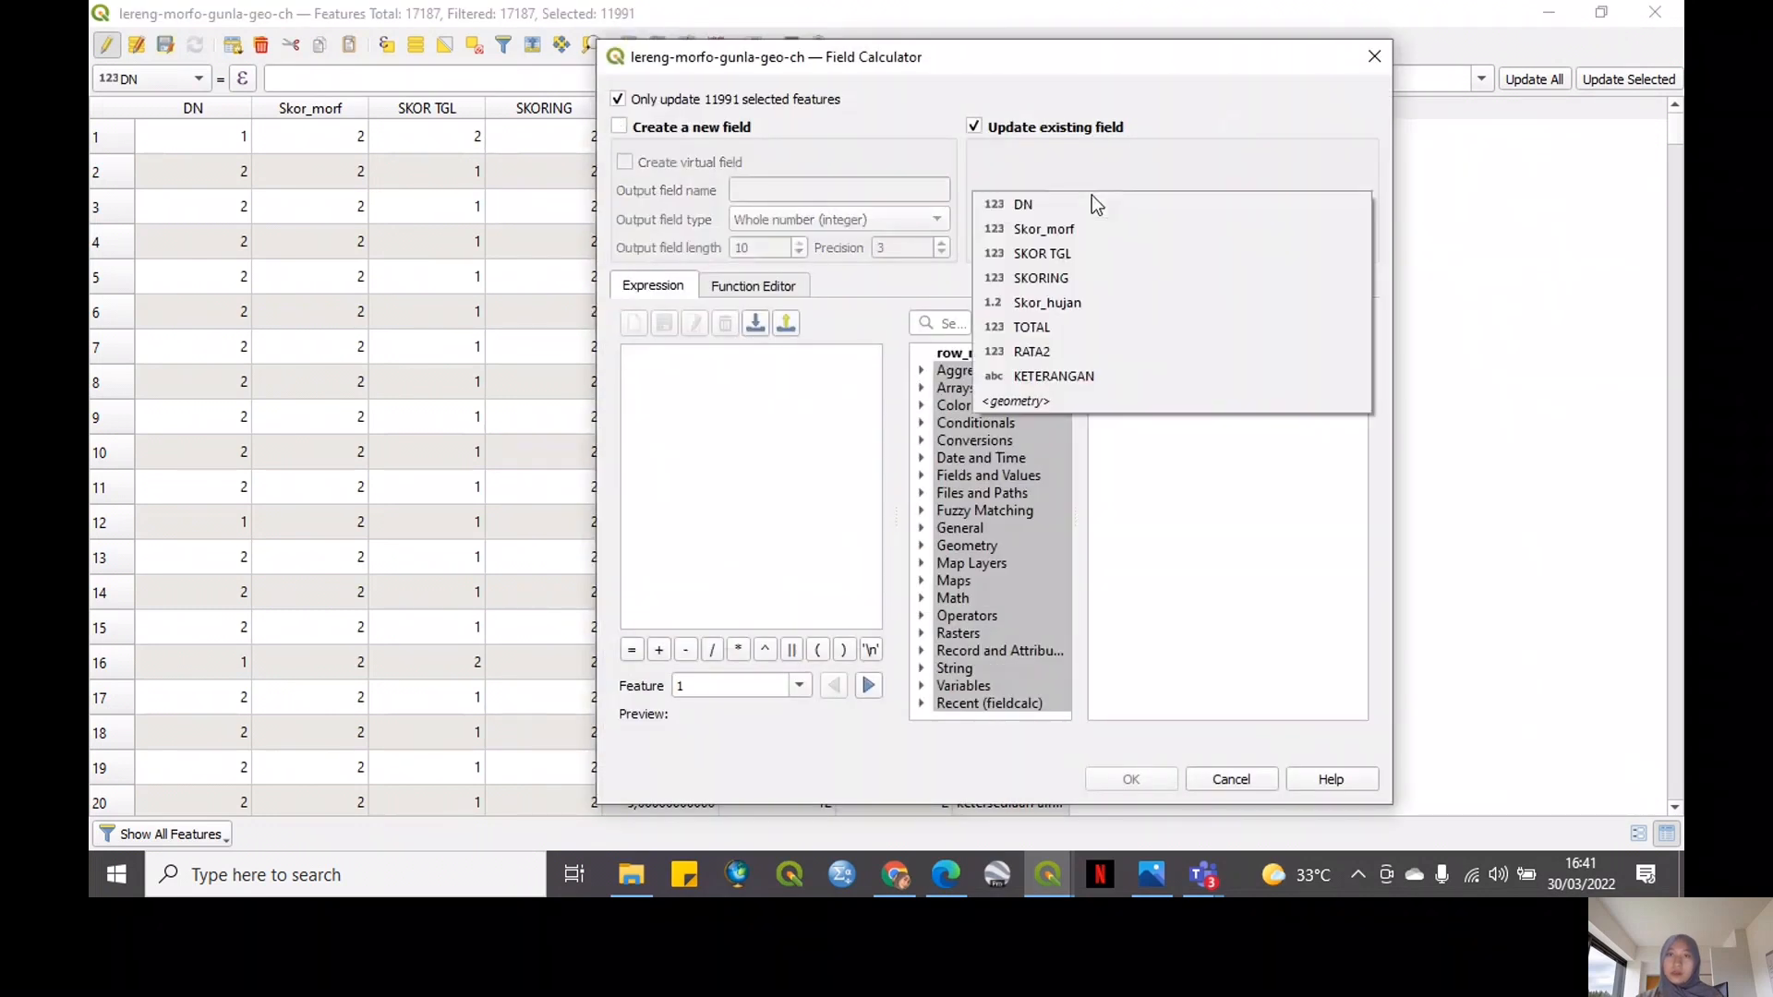
pyautogui.click(1053, 373)
pyautogui.click(1043, 198)
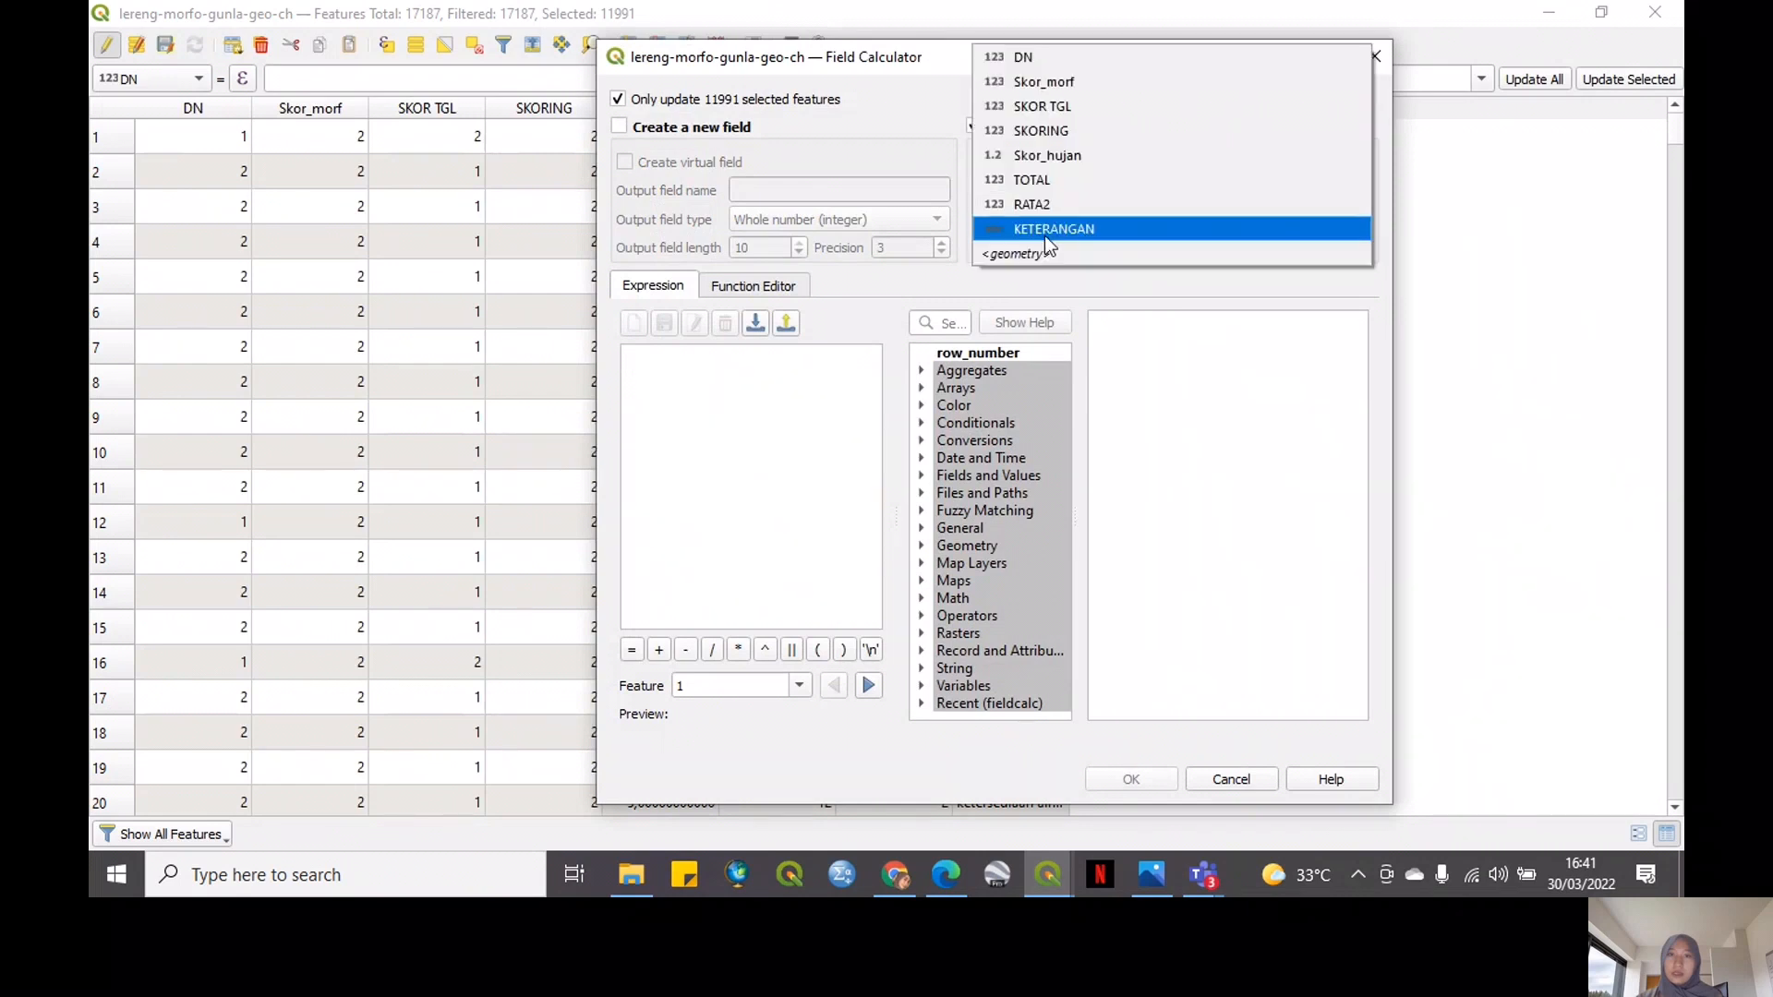
pyautogui.click(1044, 230)
pyautogui.click(794, 426)
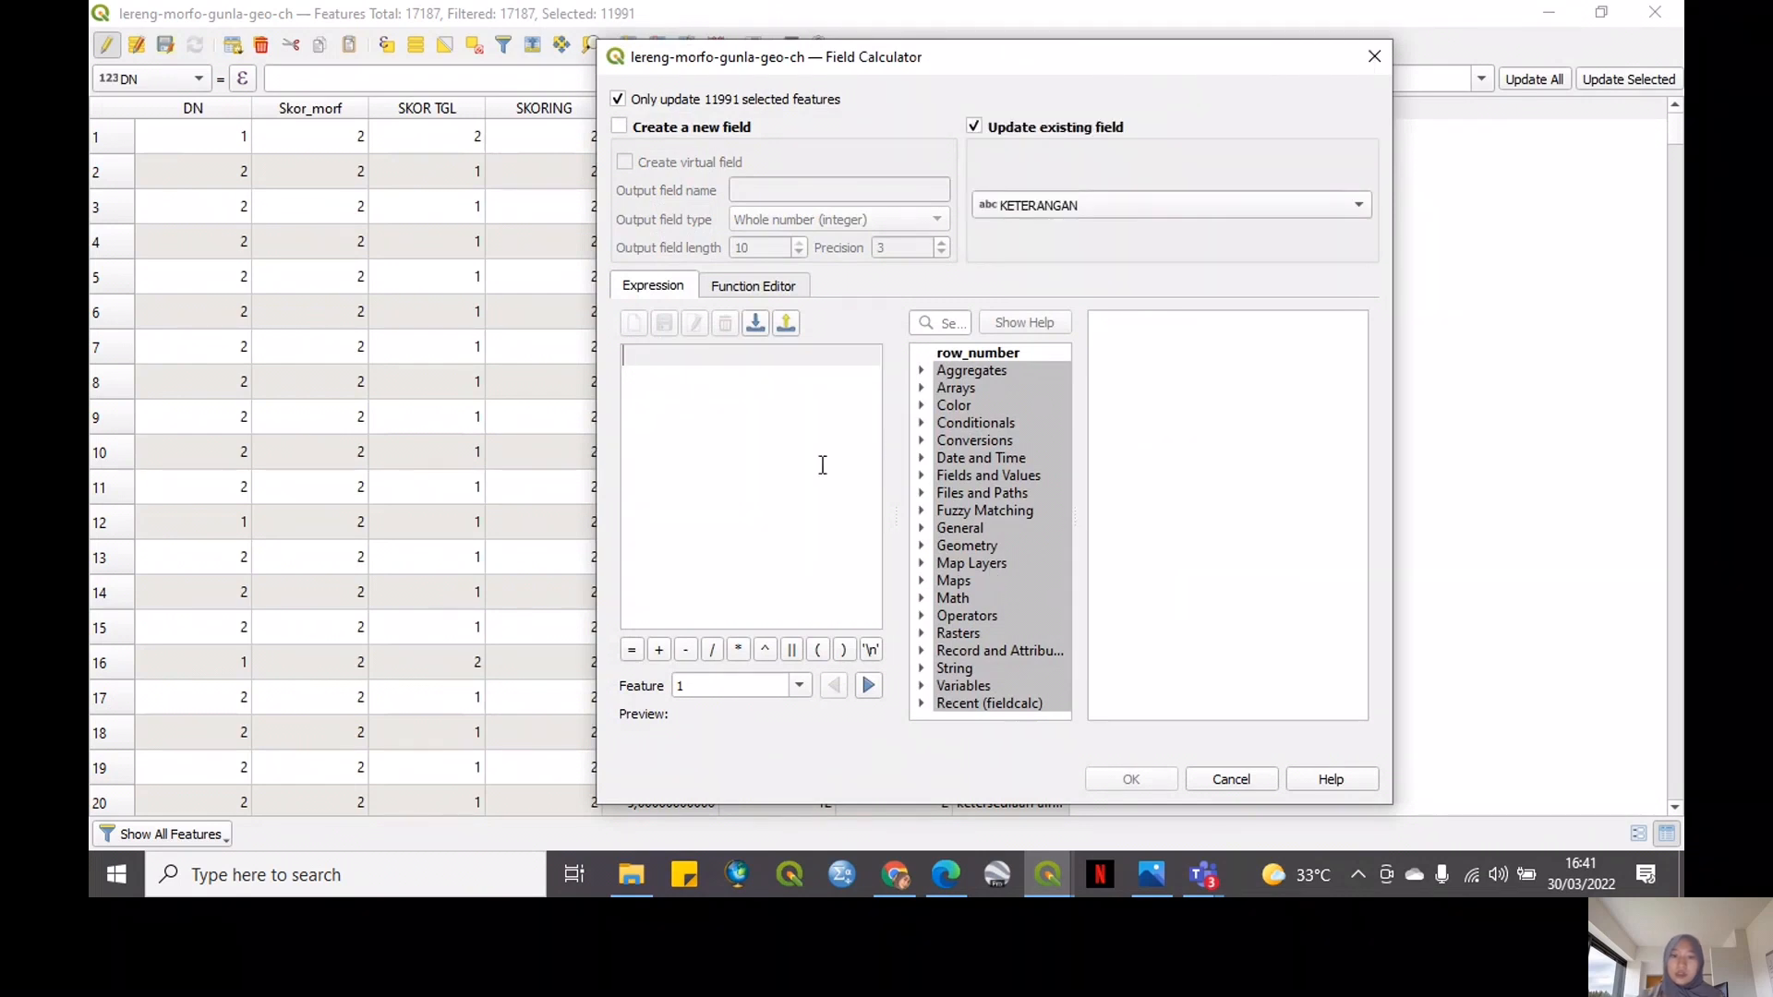
pyautogui.write("'ketersediaan air rendah'")
pyautogui.click(948, 873)
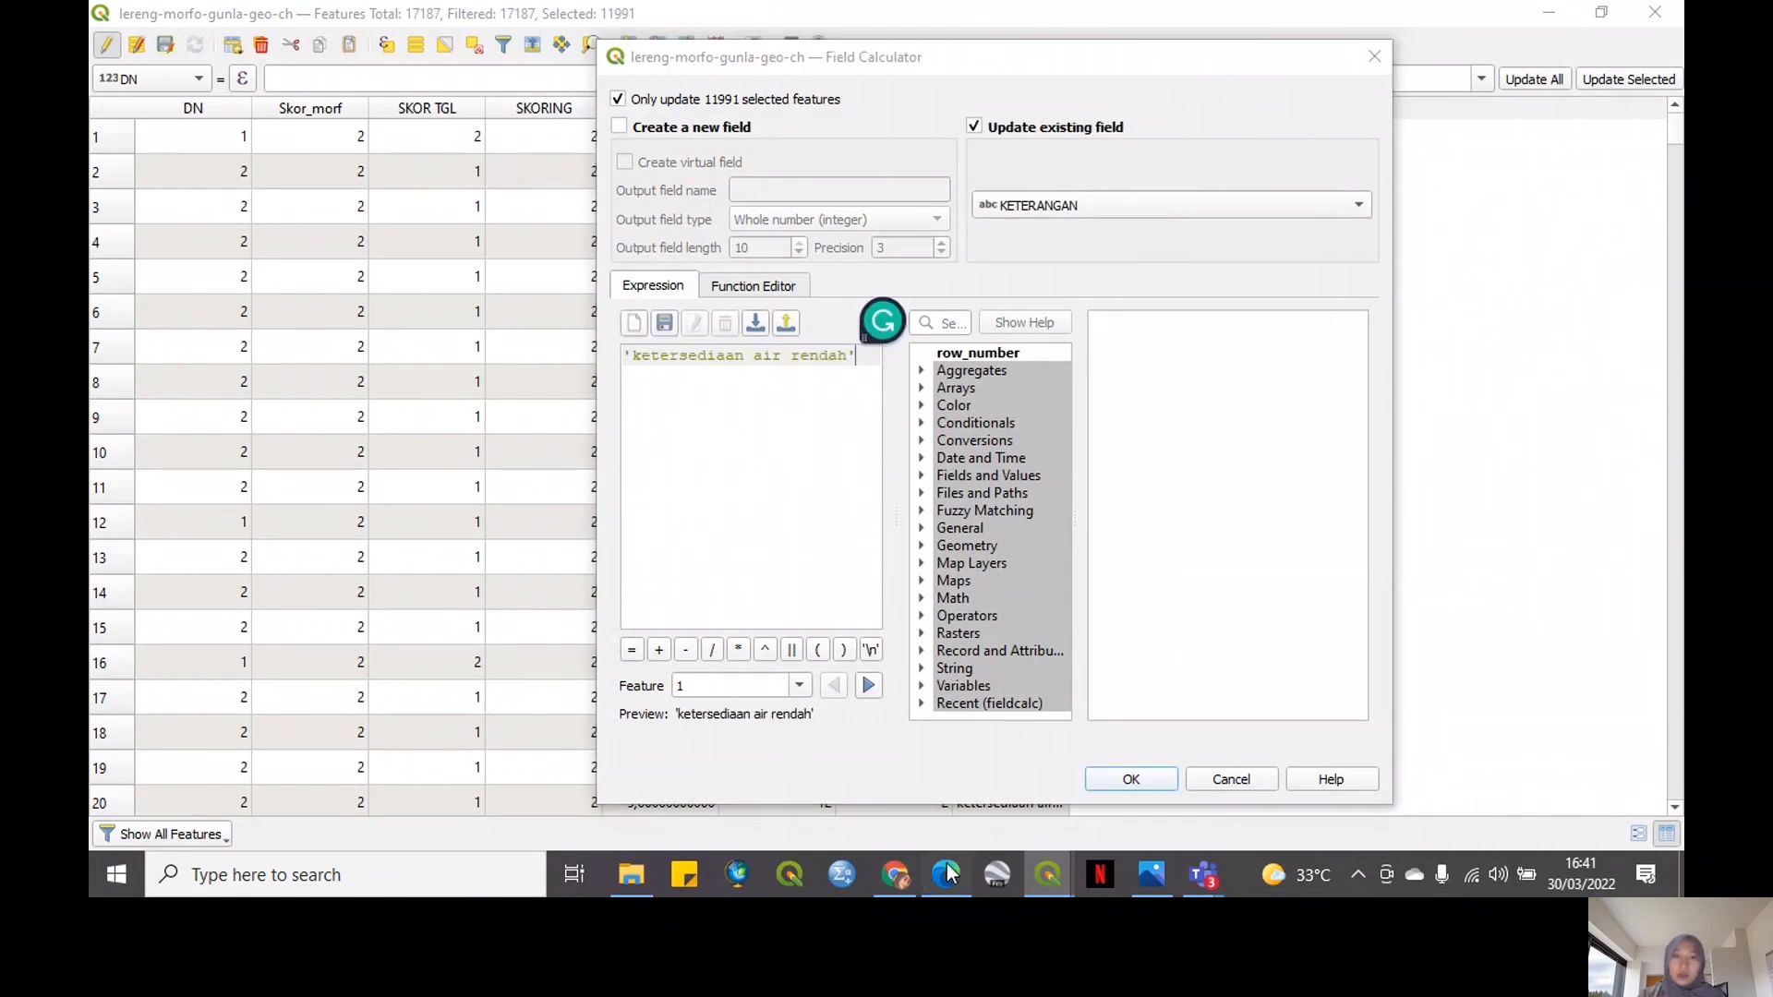
pyautogui.click(952, 875)
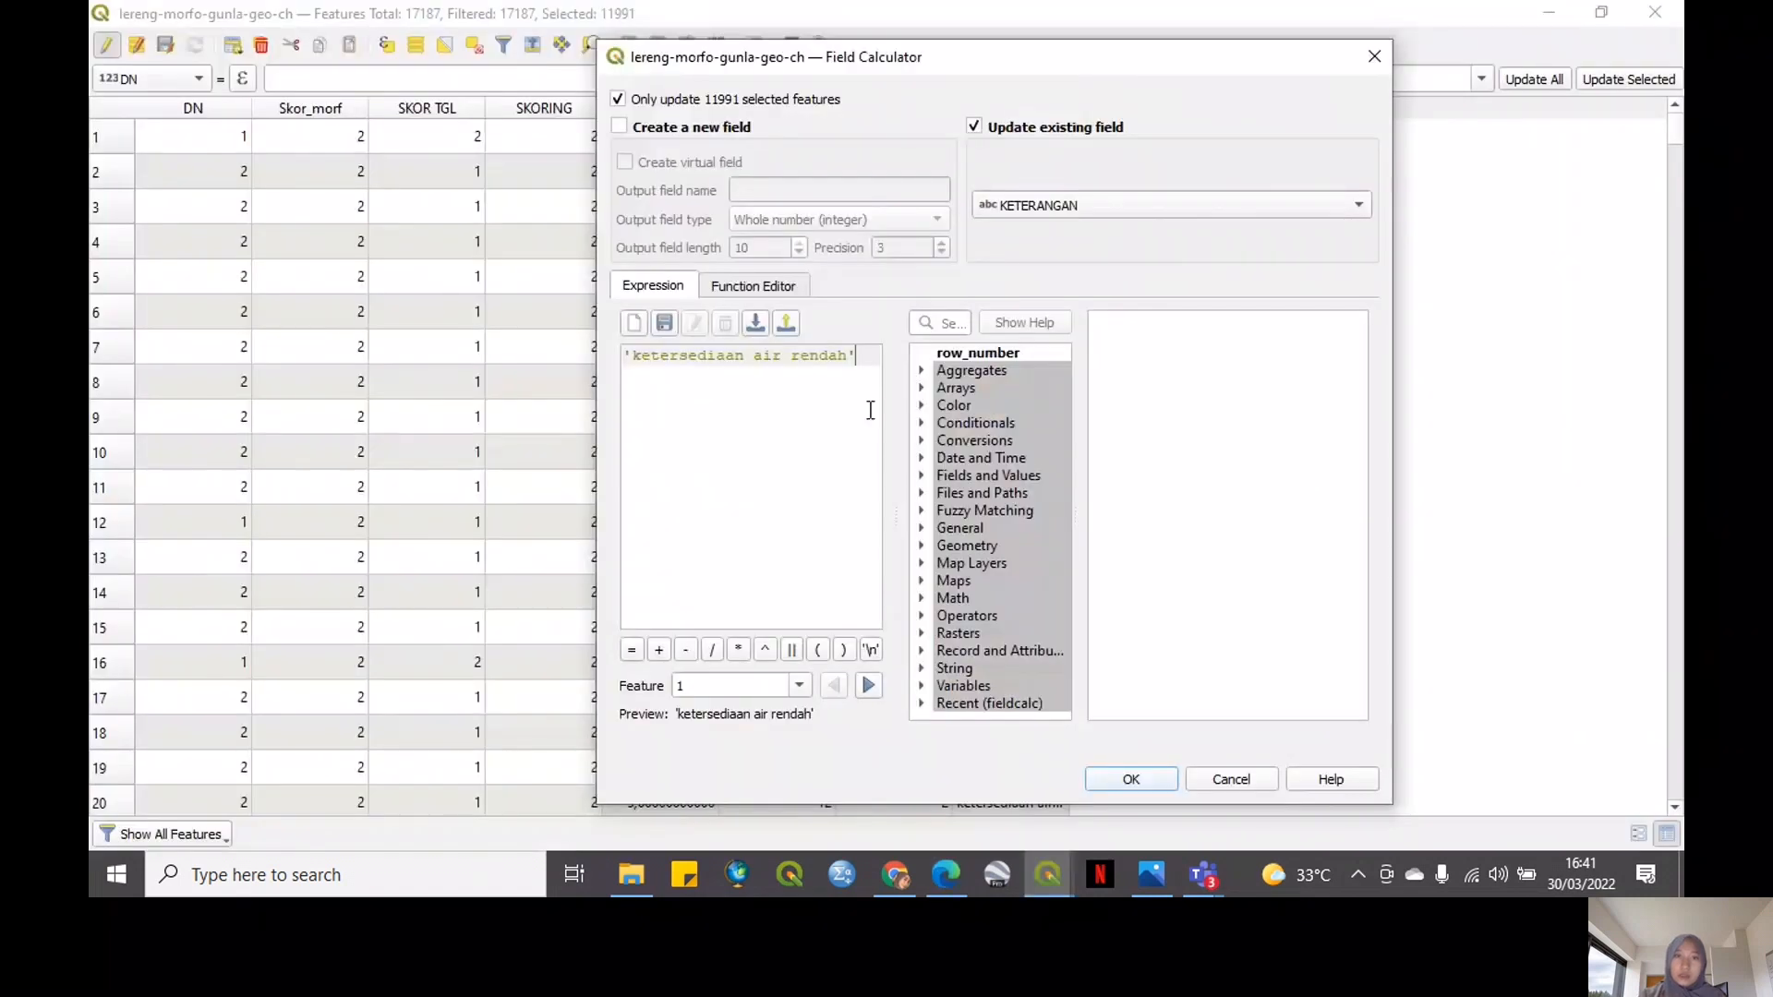
pyautogui.doubleClick(816, 355)
pyautogui.write('sedang')
pyautogui.click(1135, 775)
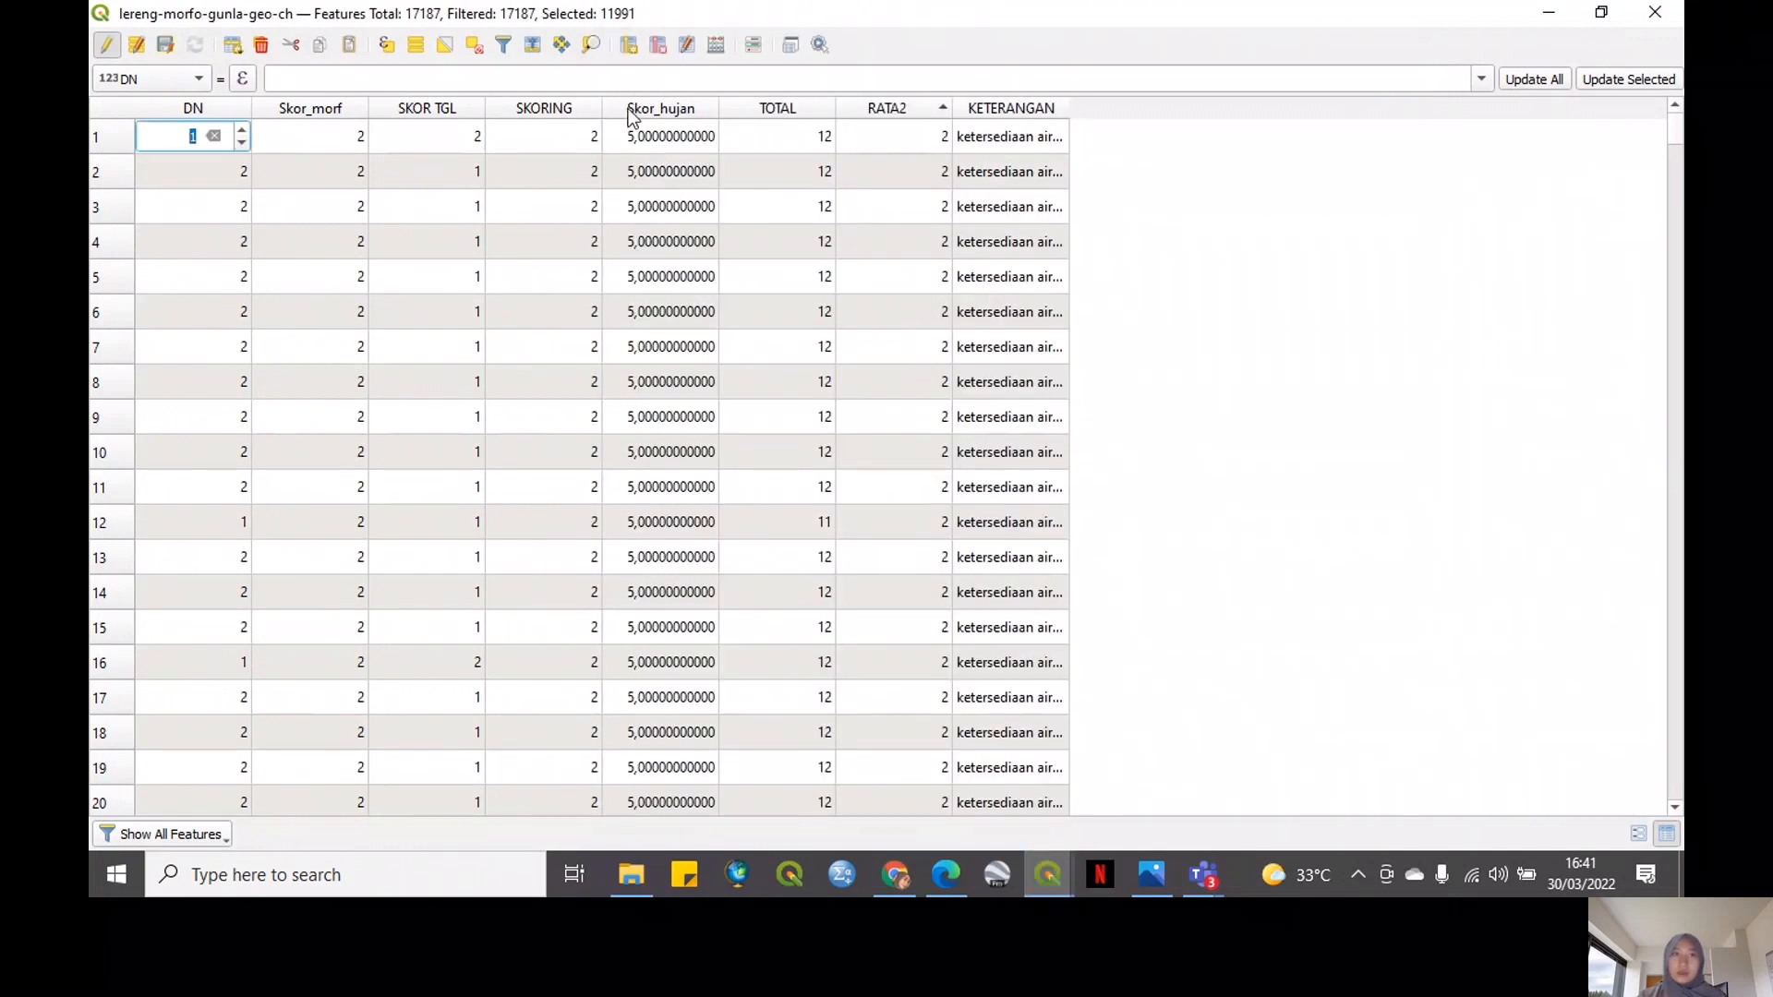
# Clear the current selection and select the features matching the expression "RATA2" = 4 in the lereng-morfo-gunla-geo-ch layer
pyautogui.click(473, 45)
pyautogui.click(387, 45)
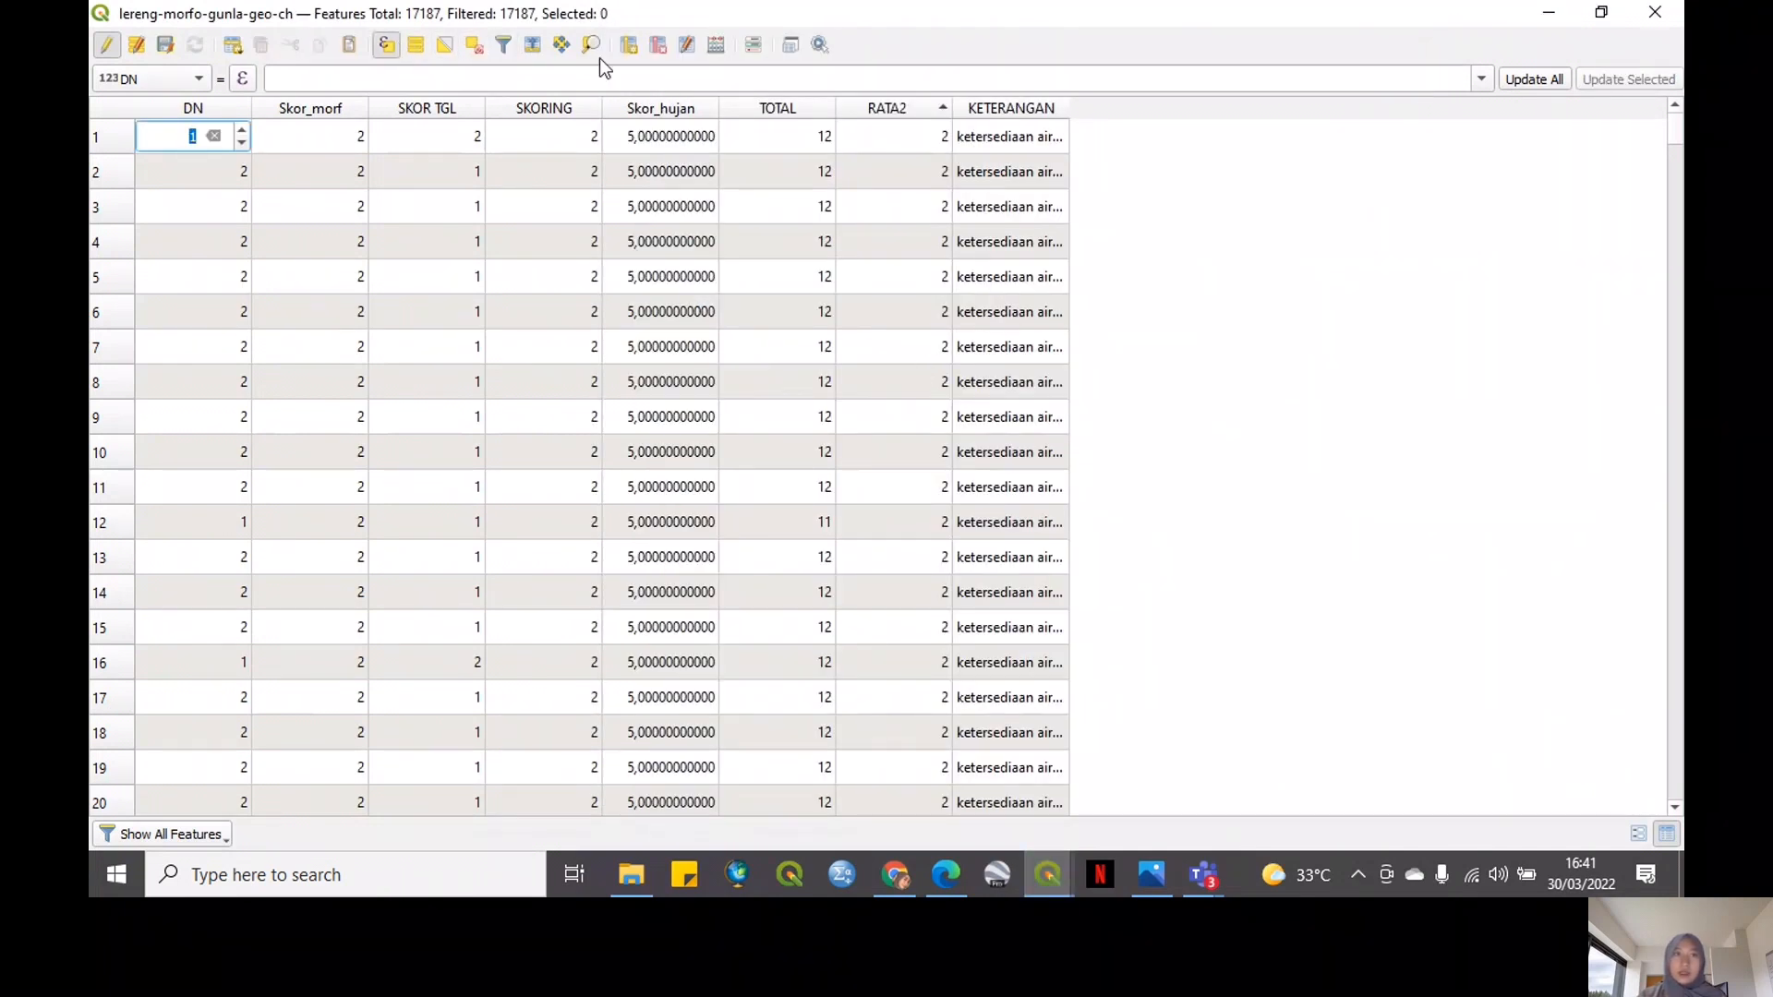
pyautogui.click(1029, 350)
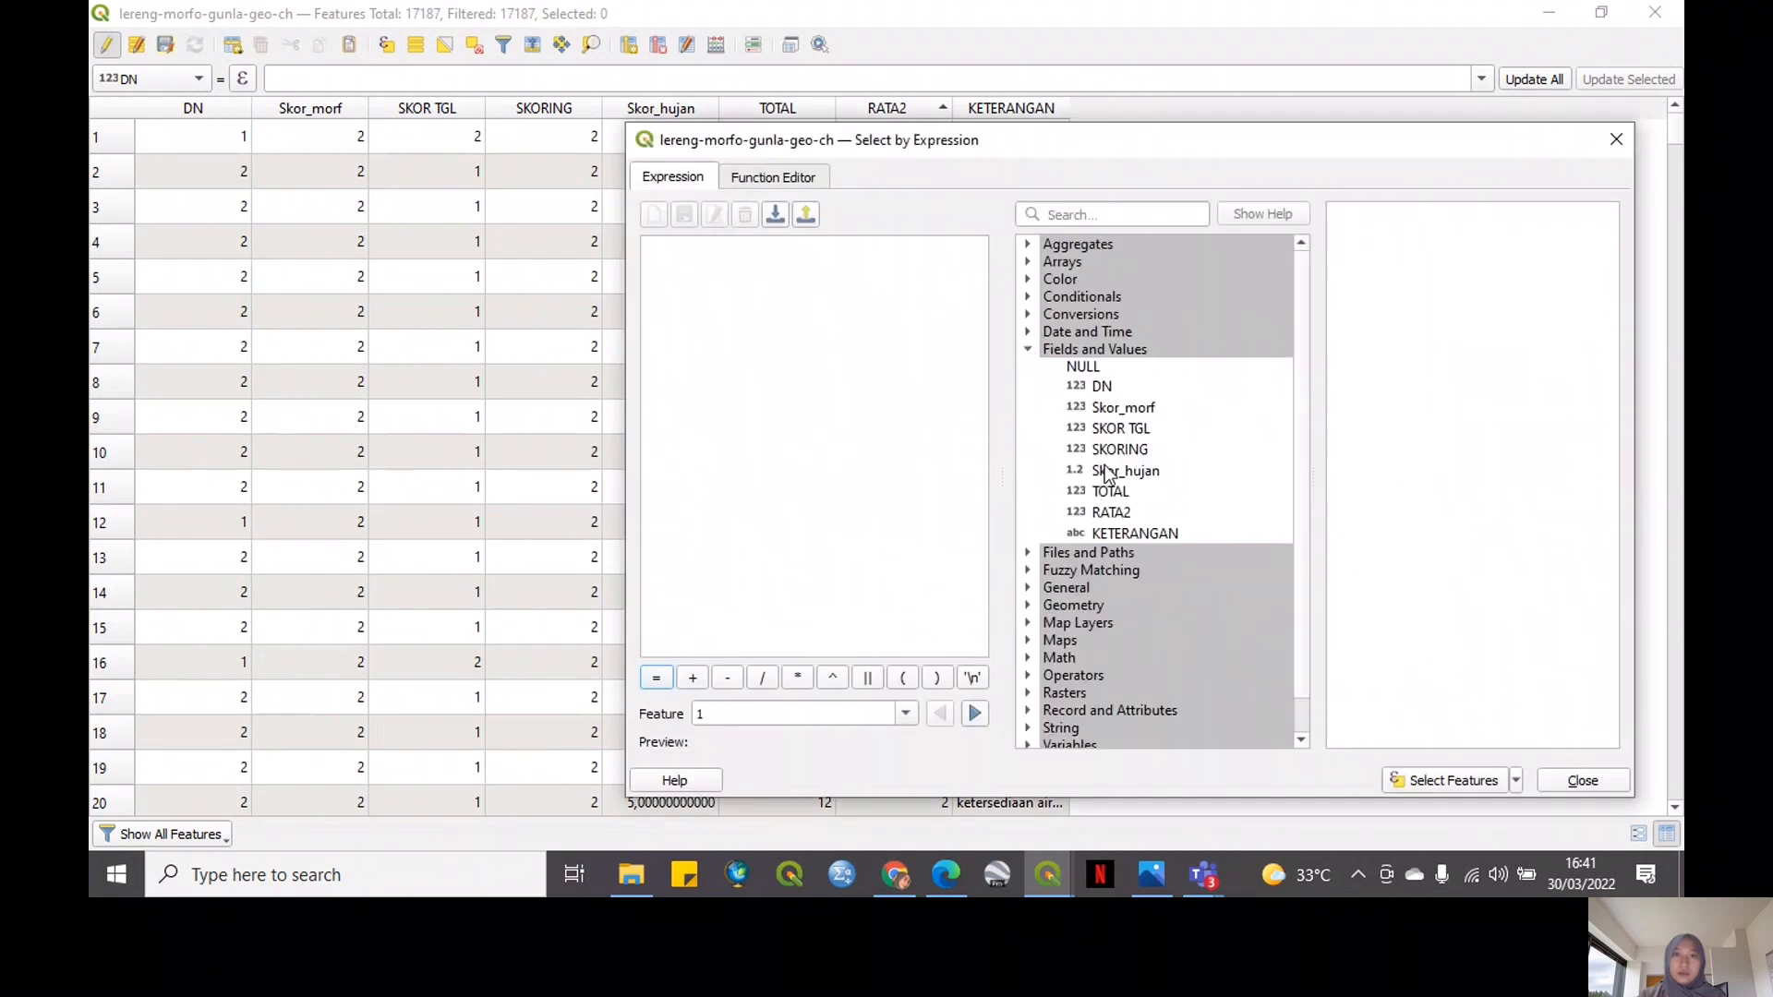
pyautogui.doubleClick(1124, 517)
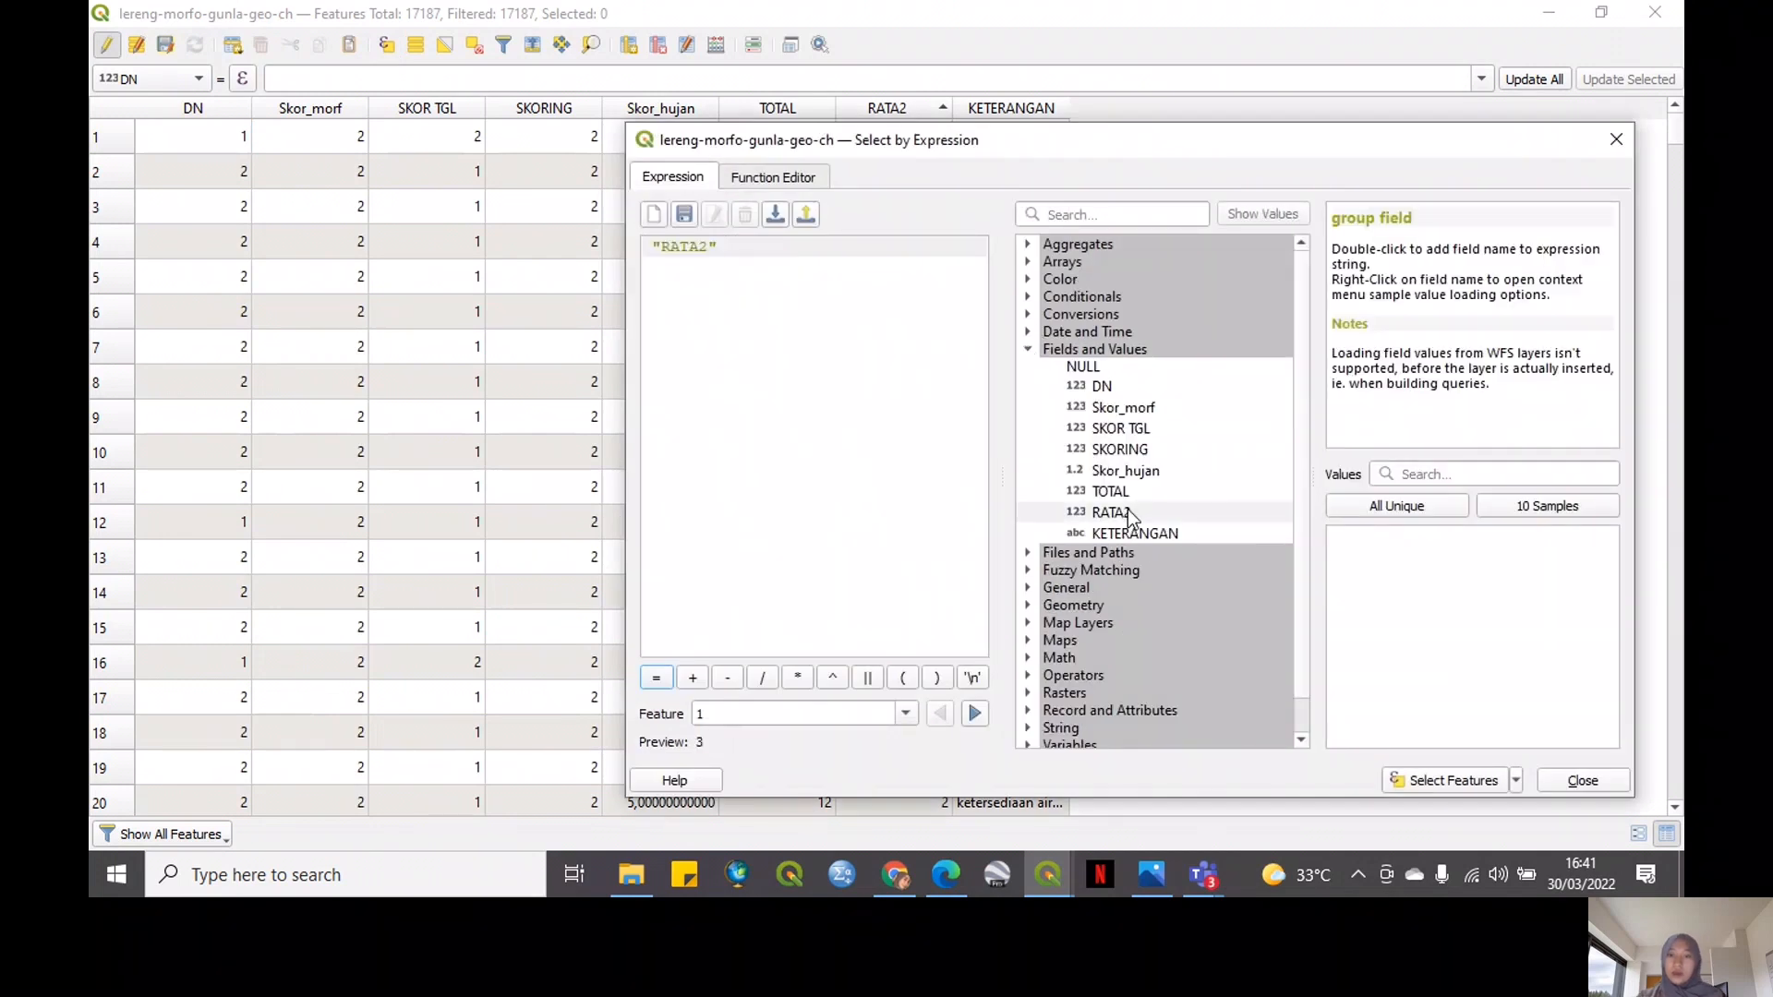
pyautogui.write('=')
pyautogui.click(1375, 506)
pyautogui.click(1371, 571)
pyautogui.doubleClick(1371, 570)
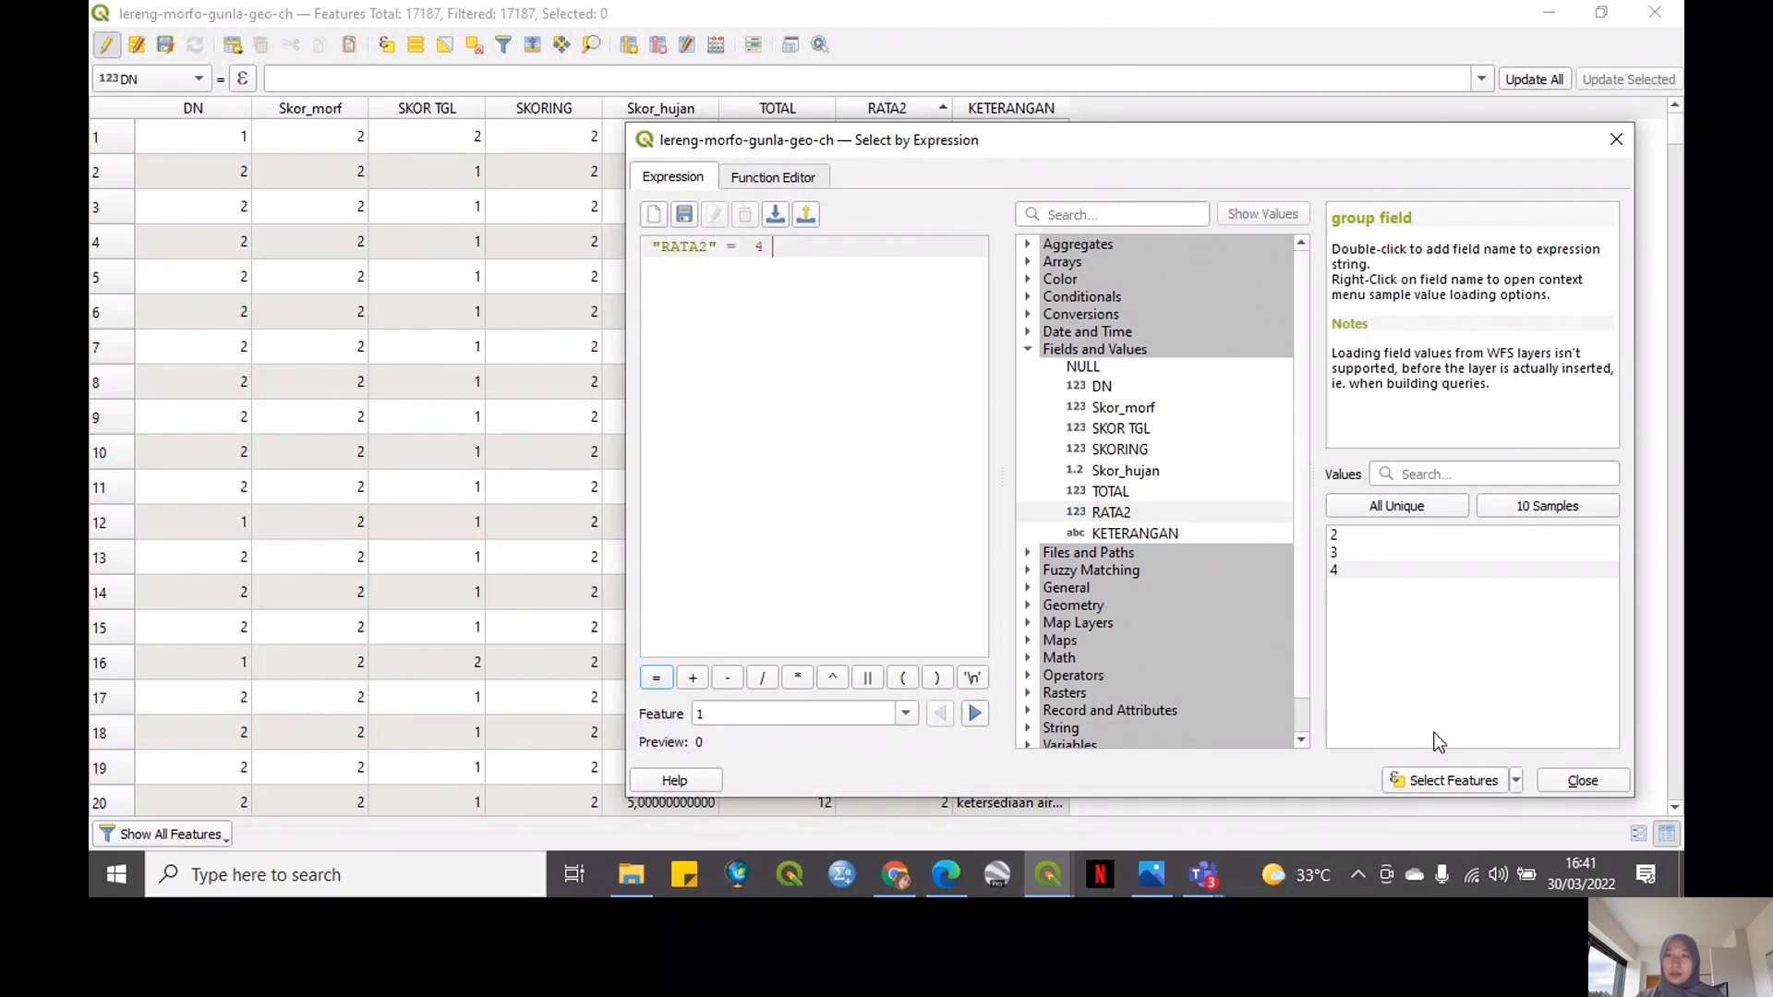
pyautogui.click(1444, 780)
pyautogui.click(1581, 781)
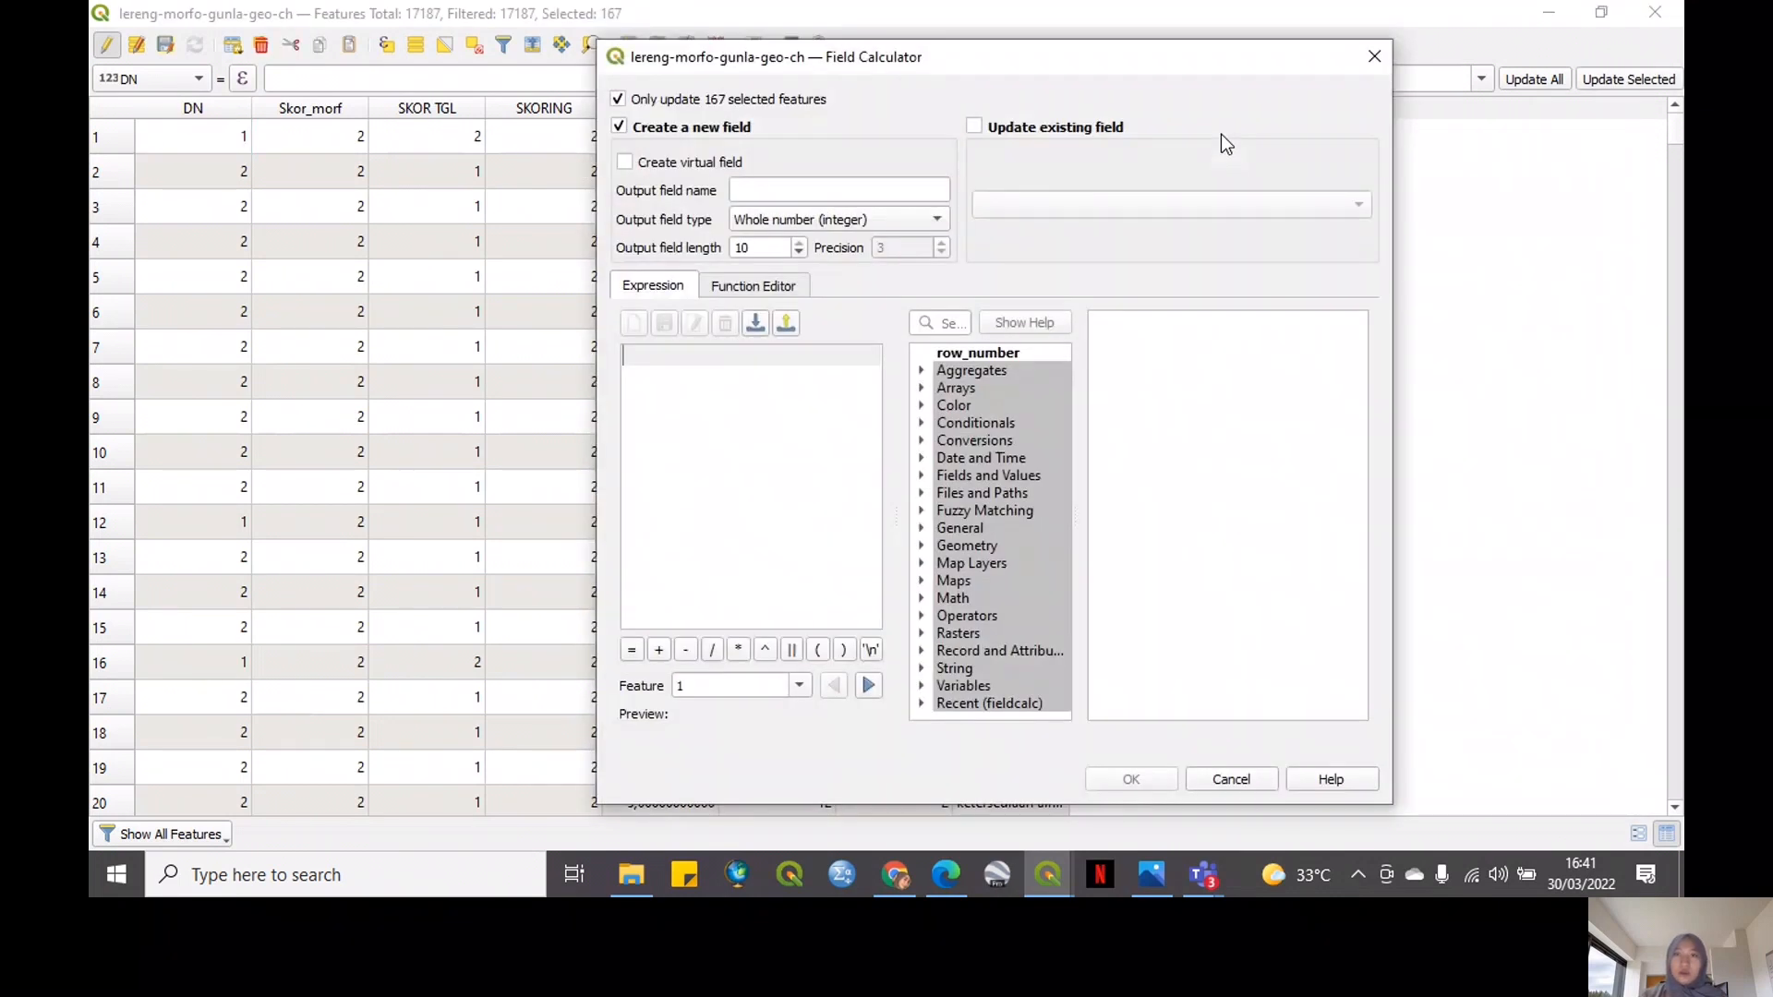
# Update the existing KETERANGAN field of the selected features to 'ketersediaan air tinggi' with the field calculator, following the SKL Drainase table in PERMEN PU.pdf
pyautogui.click(1109, 135)
pyautogui.click(1132, 207)
pyautogui.click(1088, 374)
pyautogui.click(725, 385)
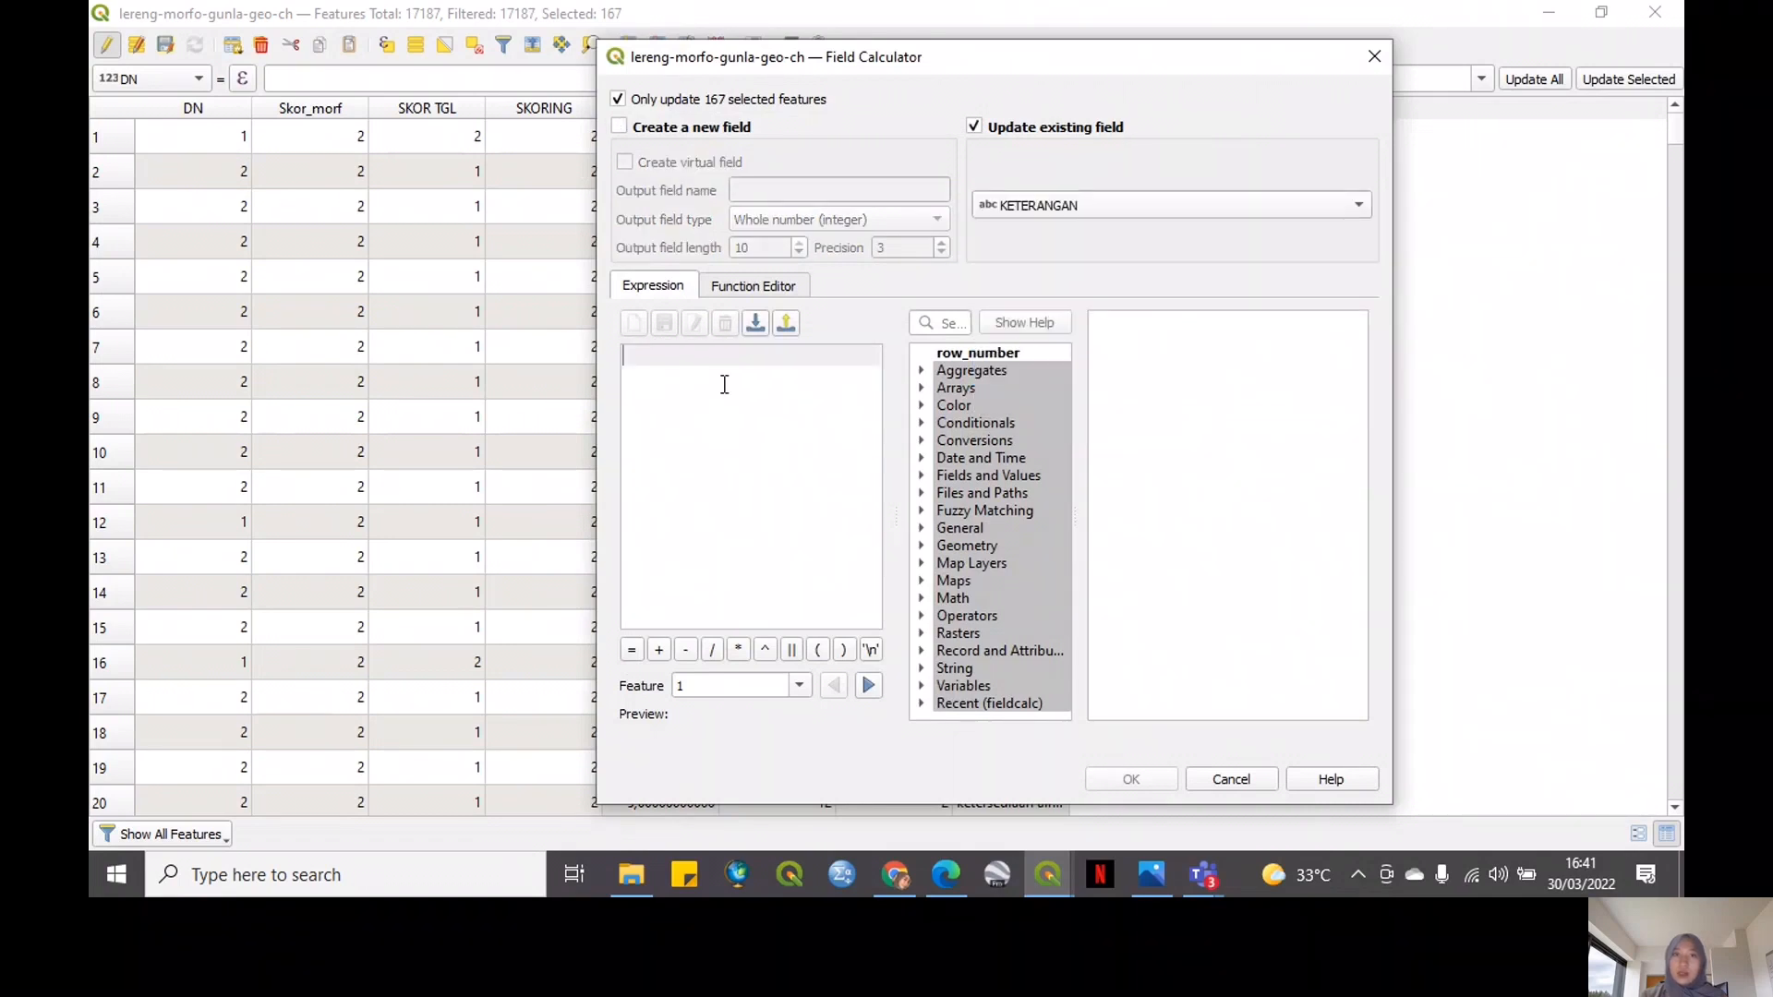
pyautogui.hotkey('ctrl', 'v')
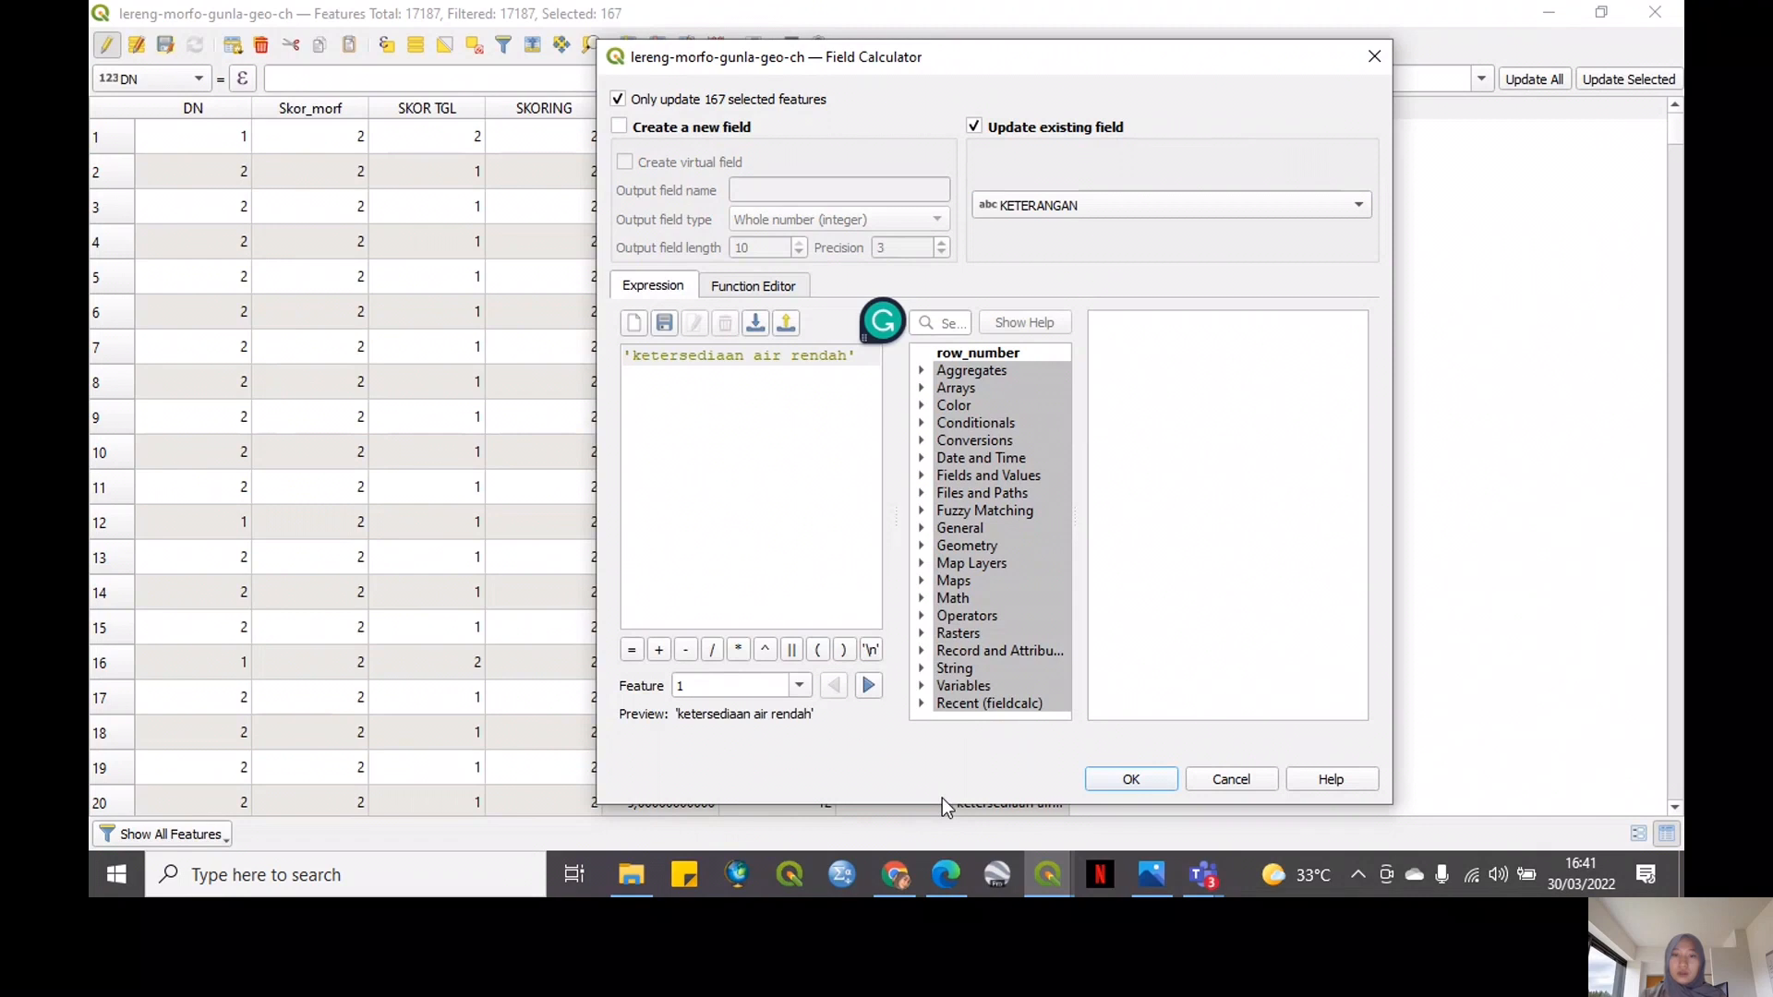
pyautogui.click(943, 874)
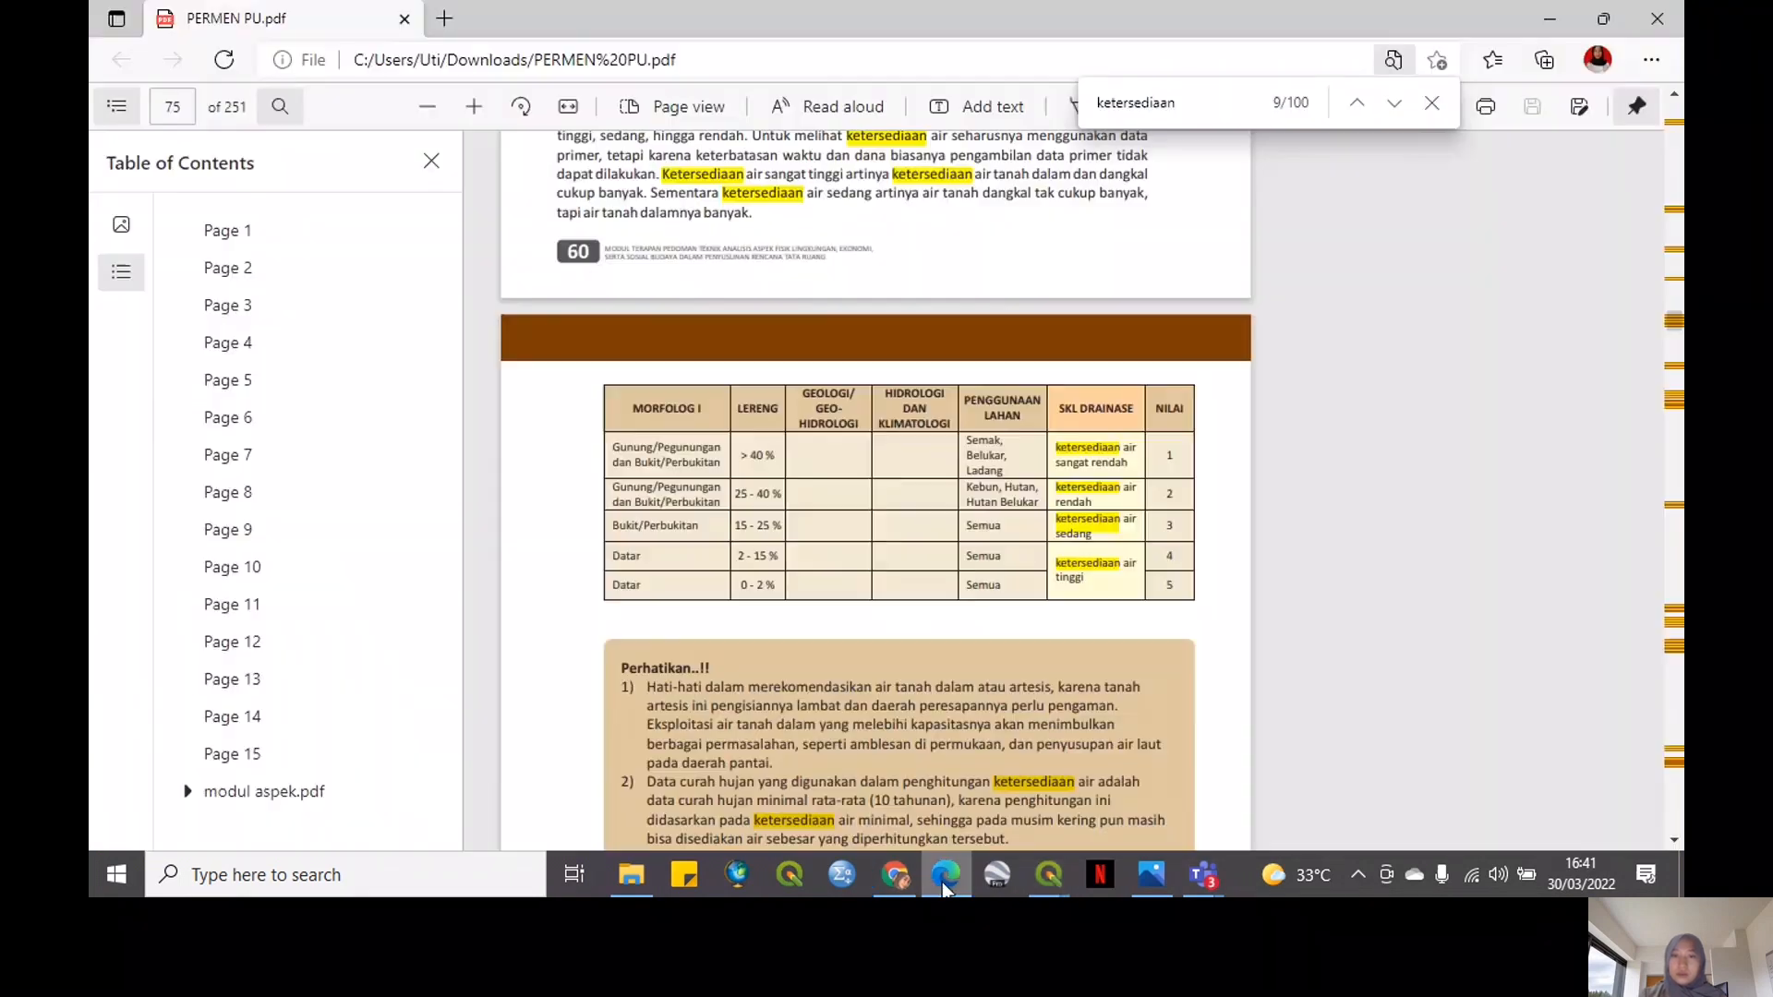
pyautogui.click(944, 874)
pyautogui.doubleClick(828, 355)
pyautogui.write('tinggi')
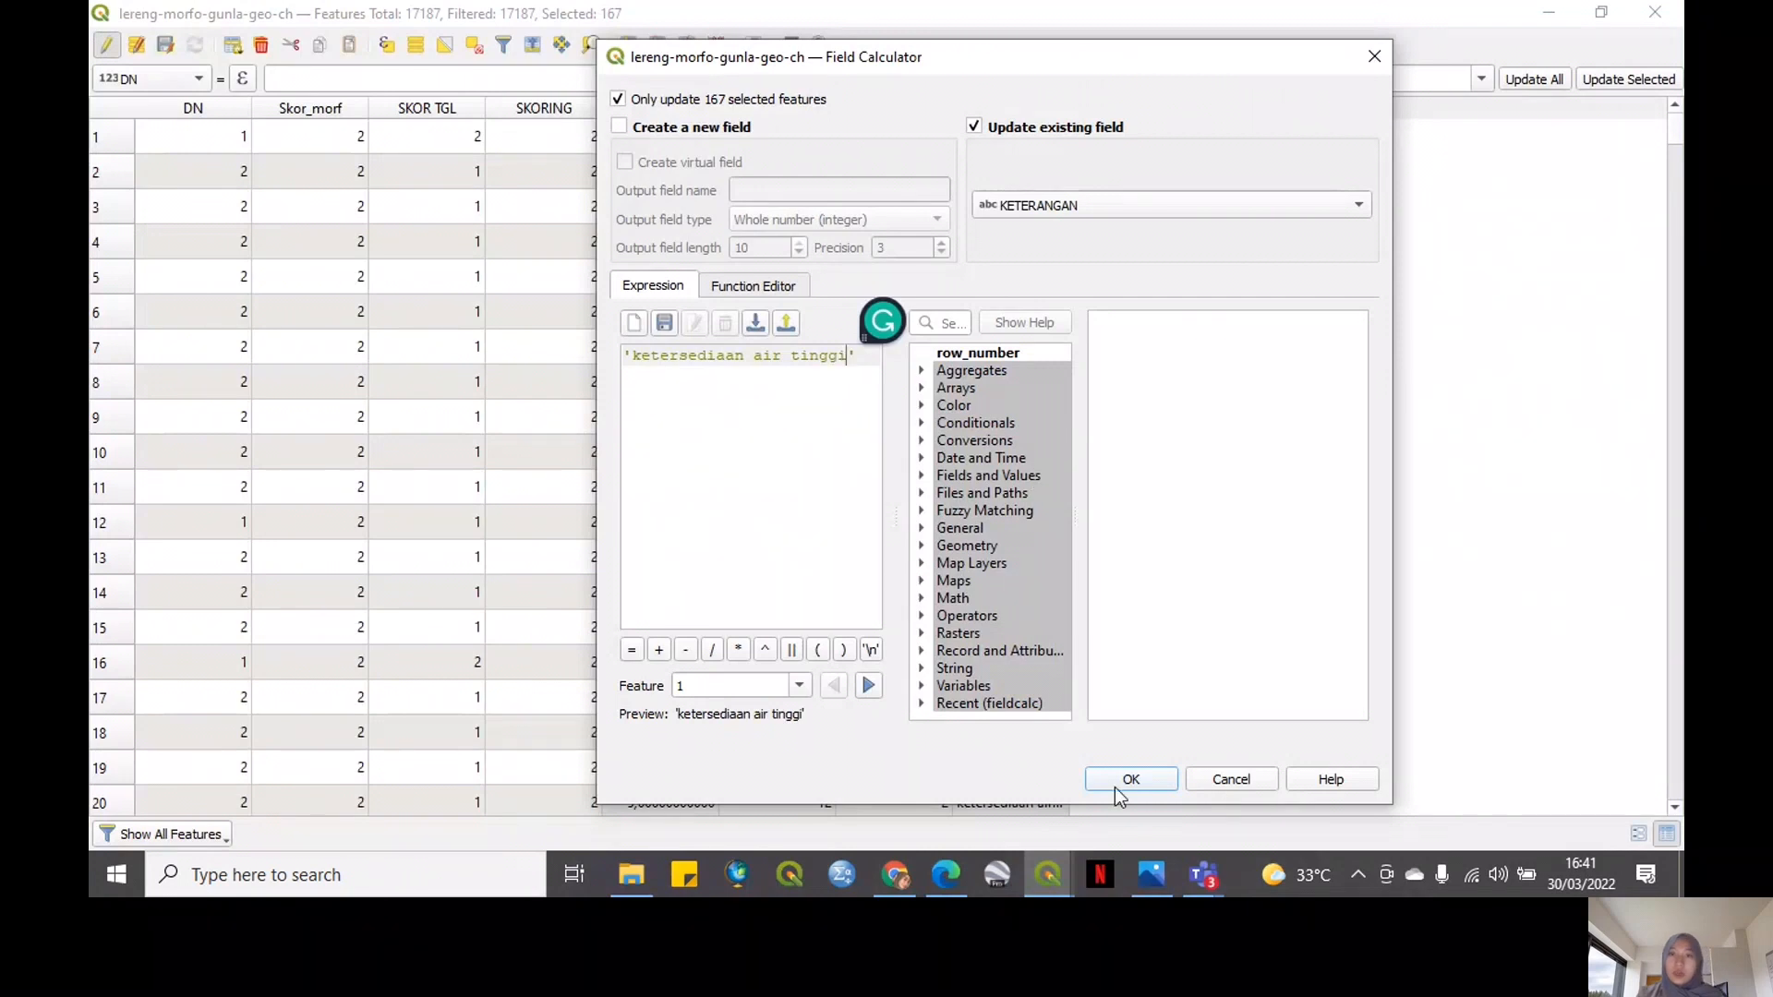
pyautogui.click(1117, 783)
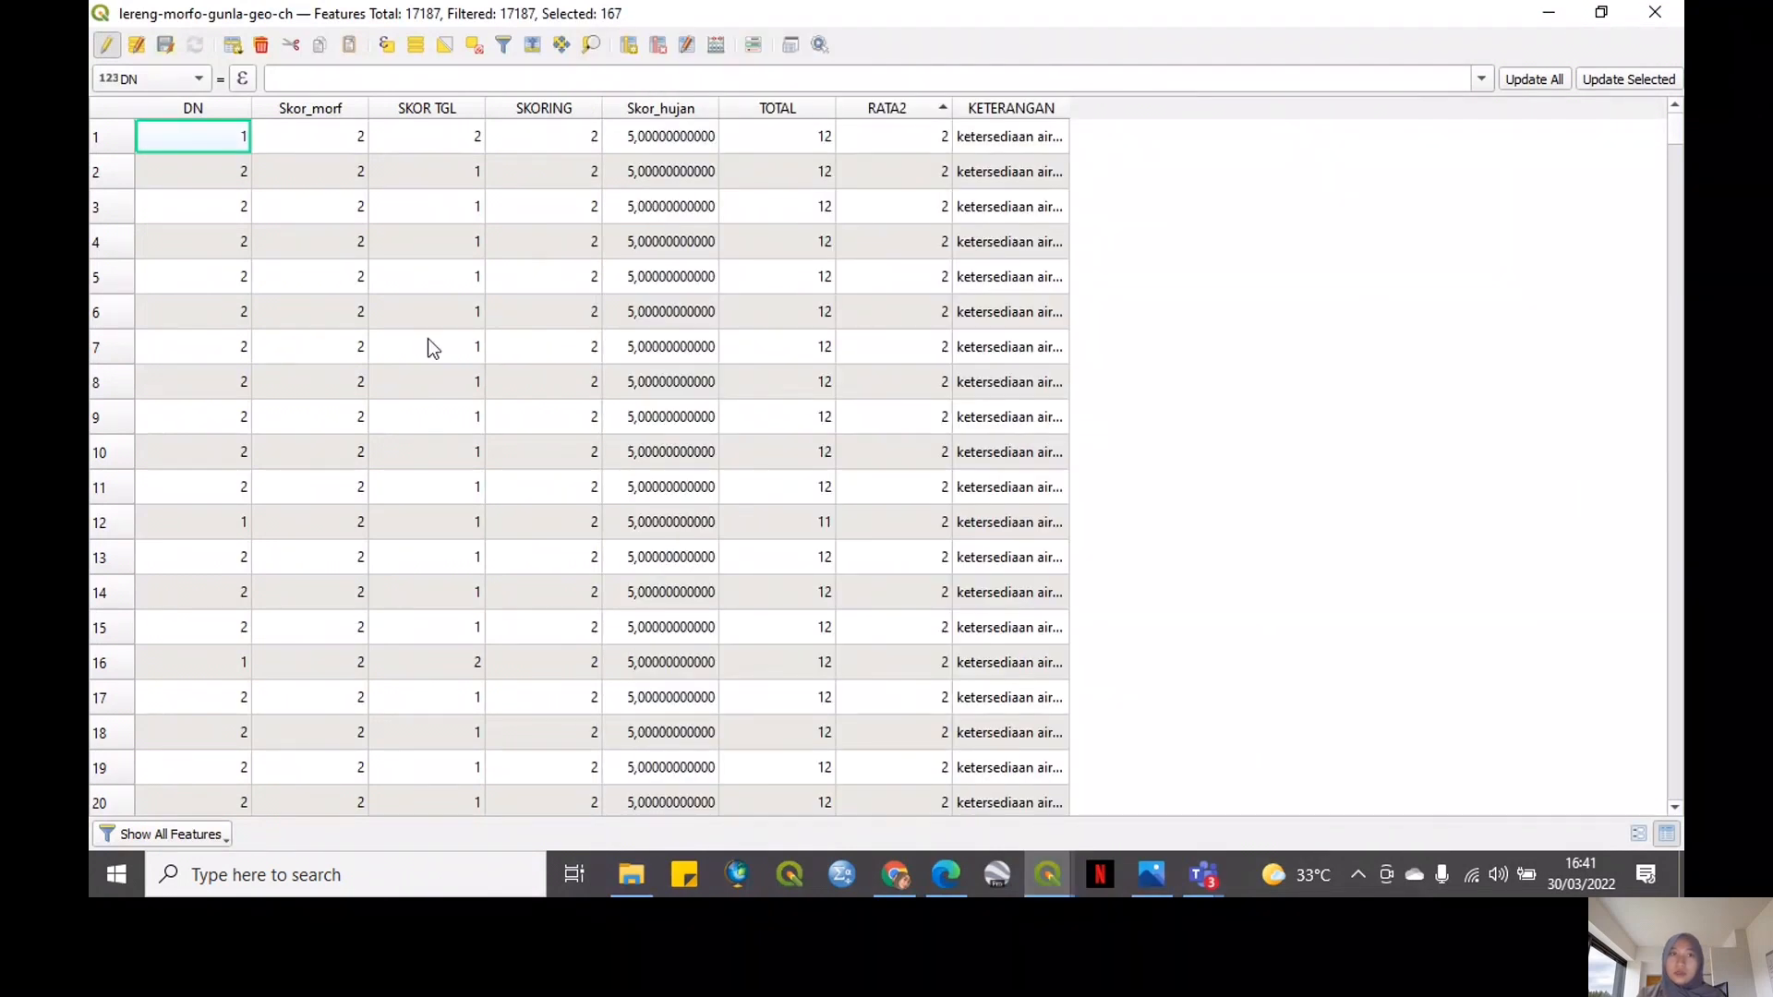
# Deselect all features, stop editing lereng-morfo-gunla-geo-ch with its changes saved, and close the attribute table
pyautogui.click(474, 44)
pyautogui.click(107, 45)
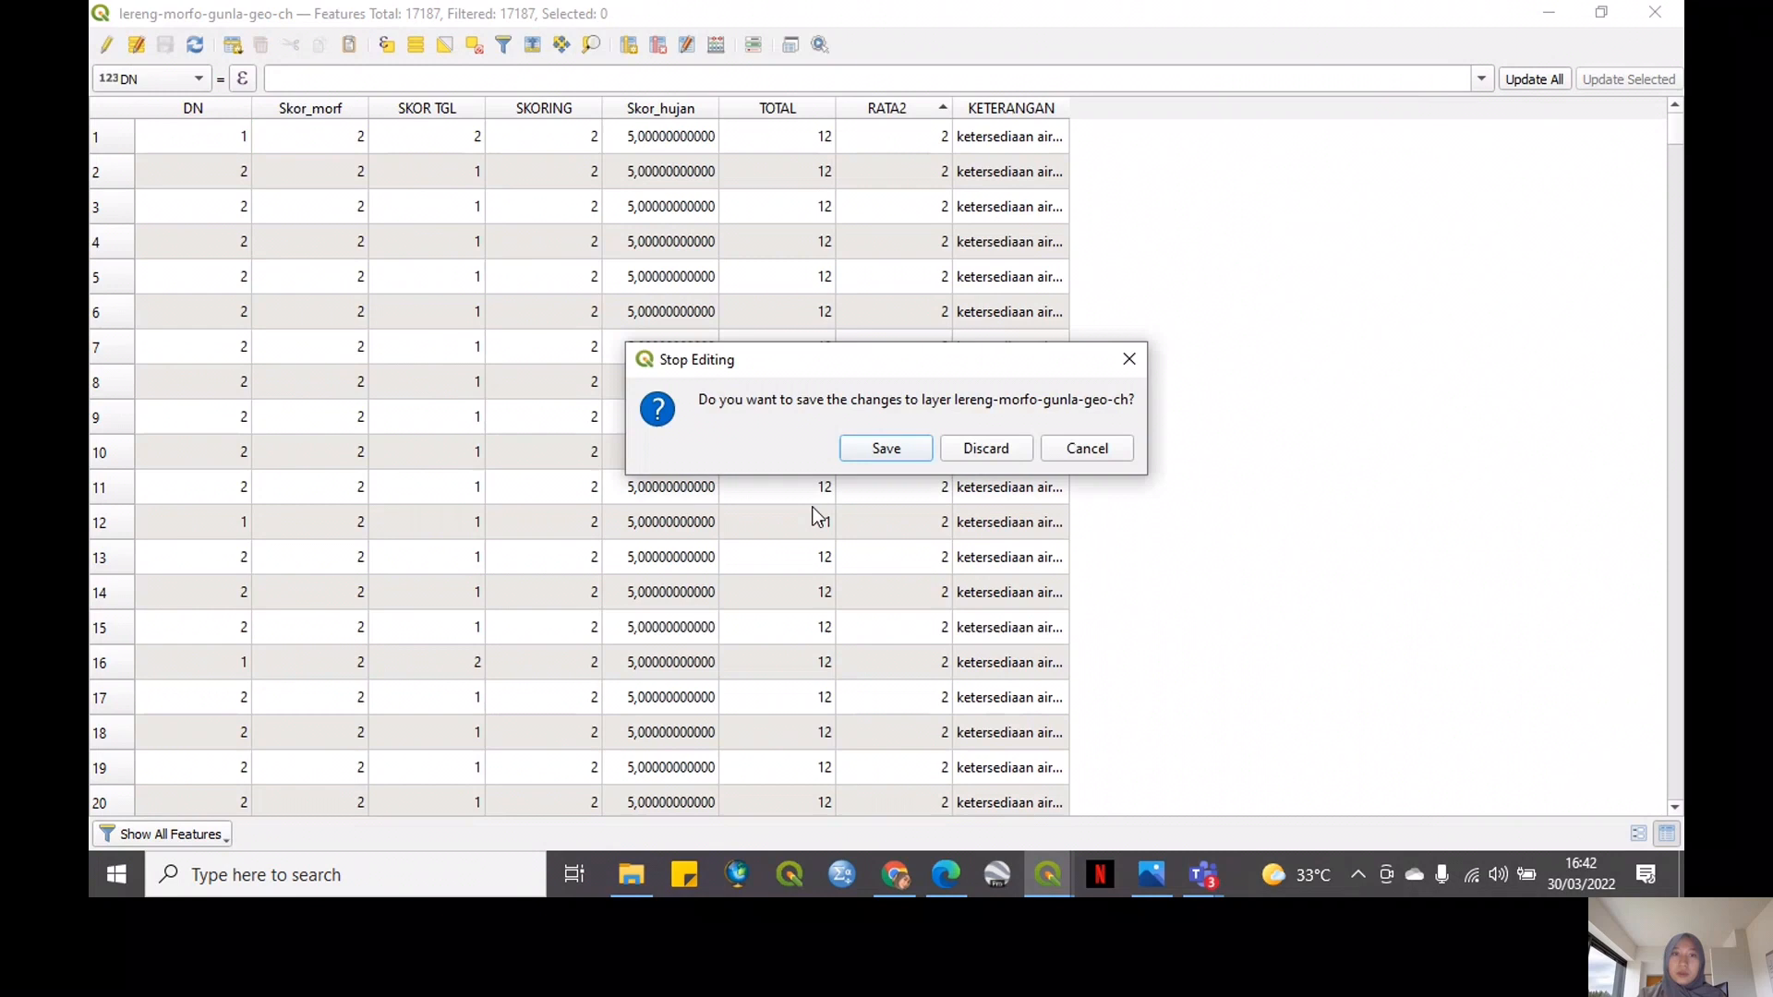
pyautogui.click(860, 451)
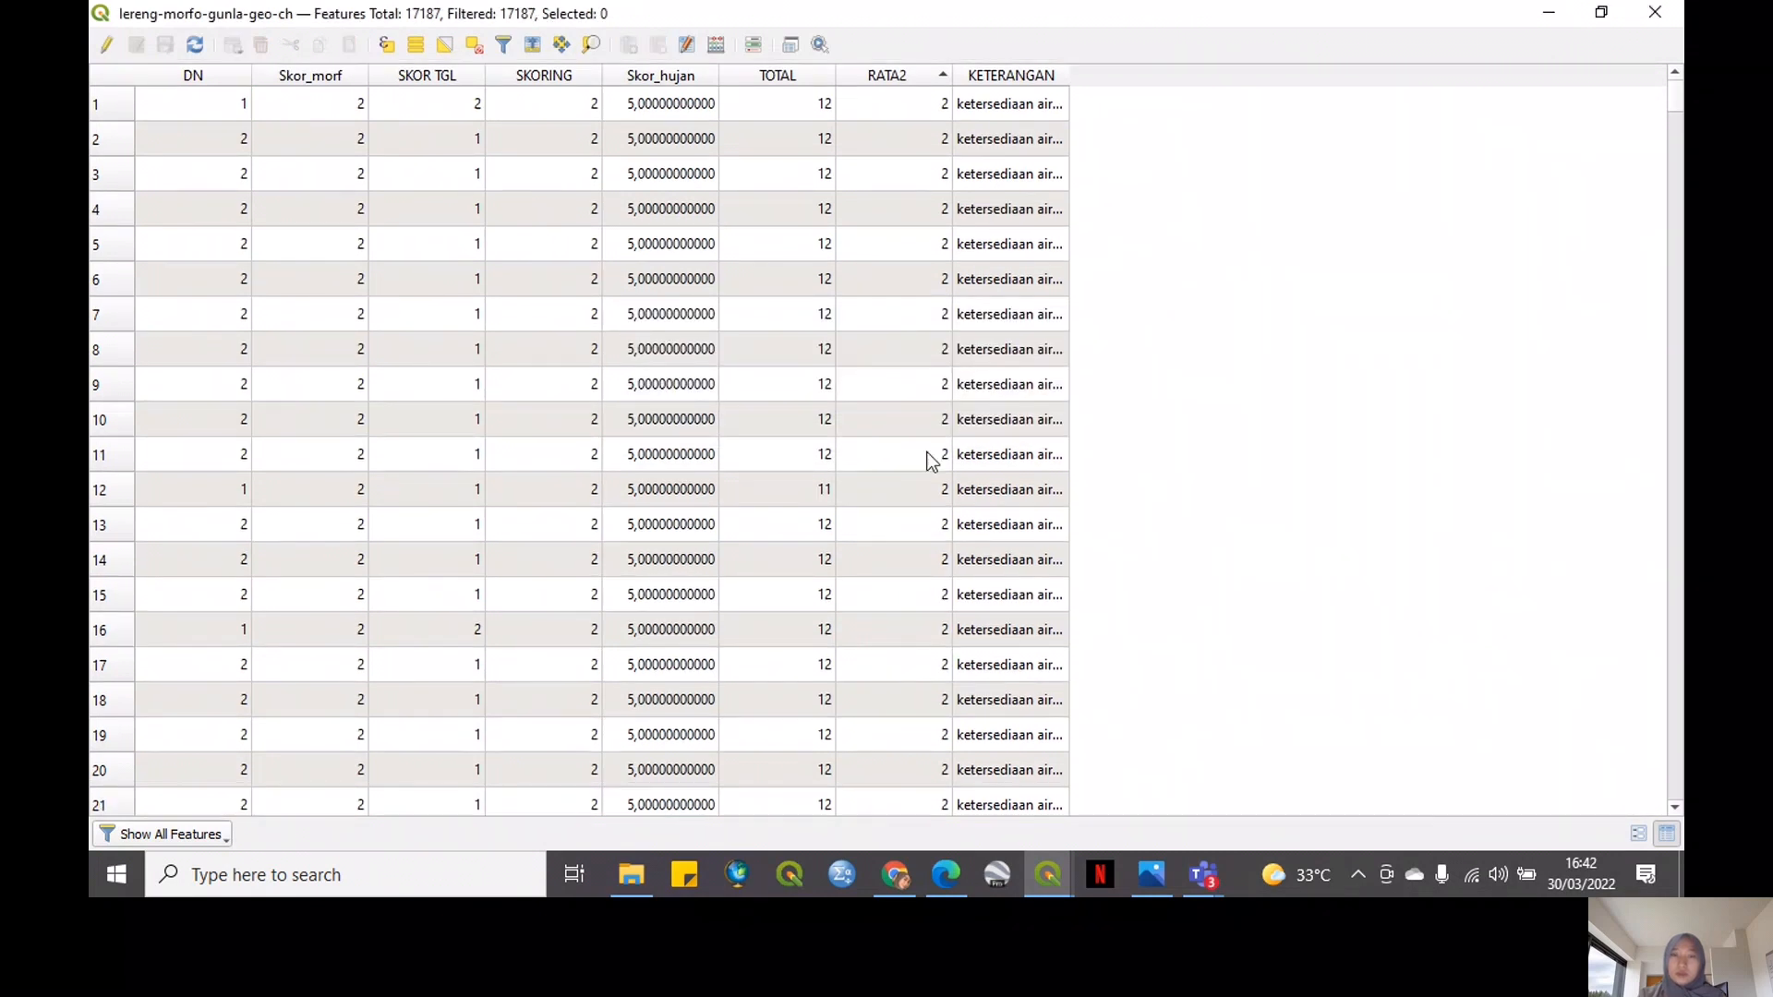
pyautogui.click(1654, 11)
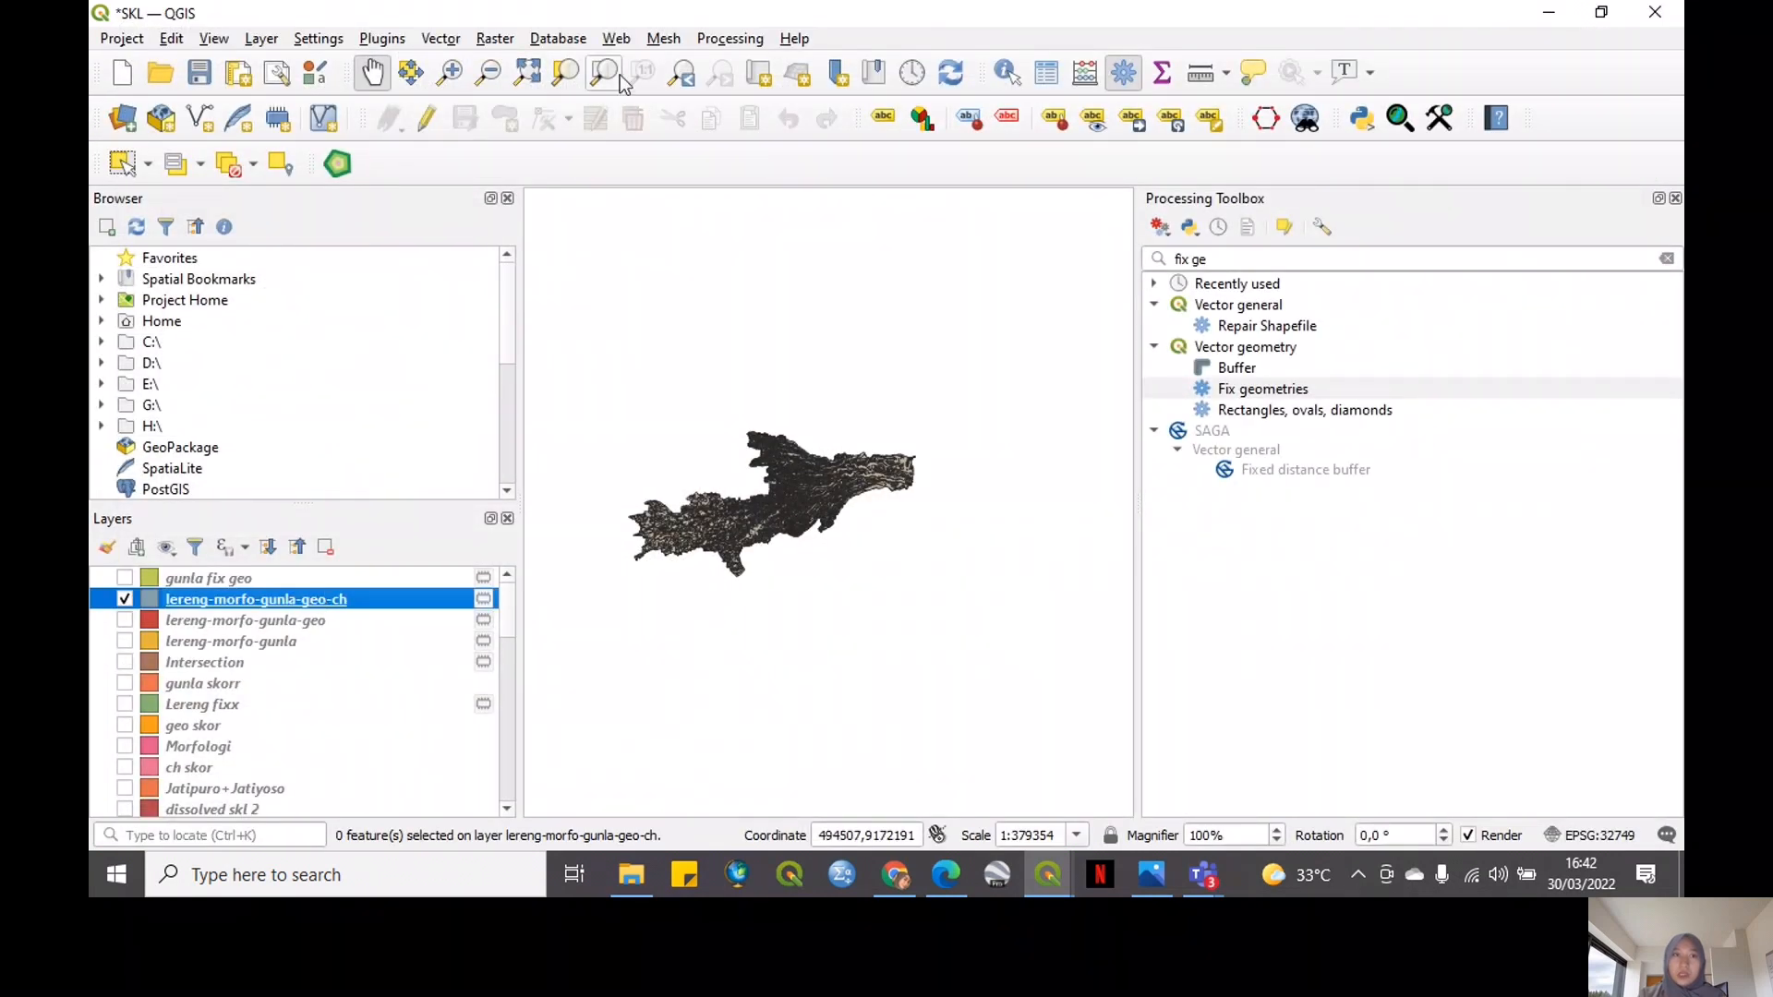
# Dissolve the lereng-morfo-gunla-geo-ch layer by the RATA2 and KETERANGAN fields into a temporary layer, then hide the source layer
pyautogui.click(438, 39)
pyautogui.moveTo(514, 87)
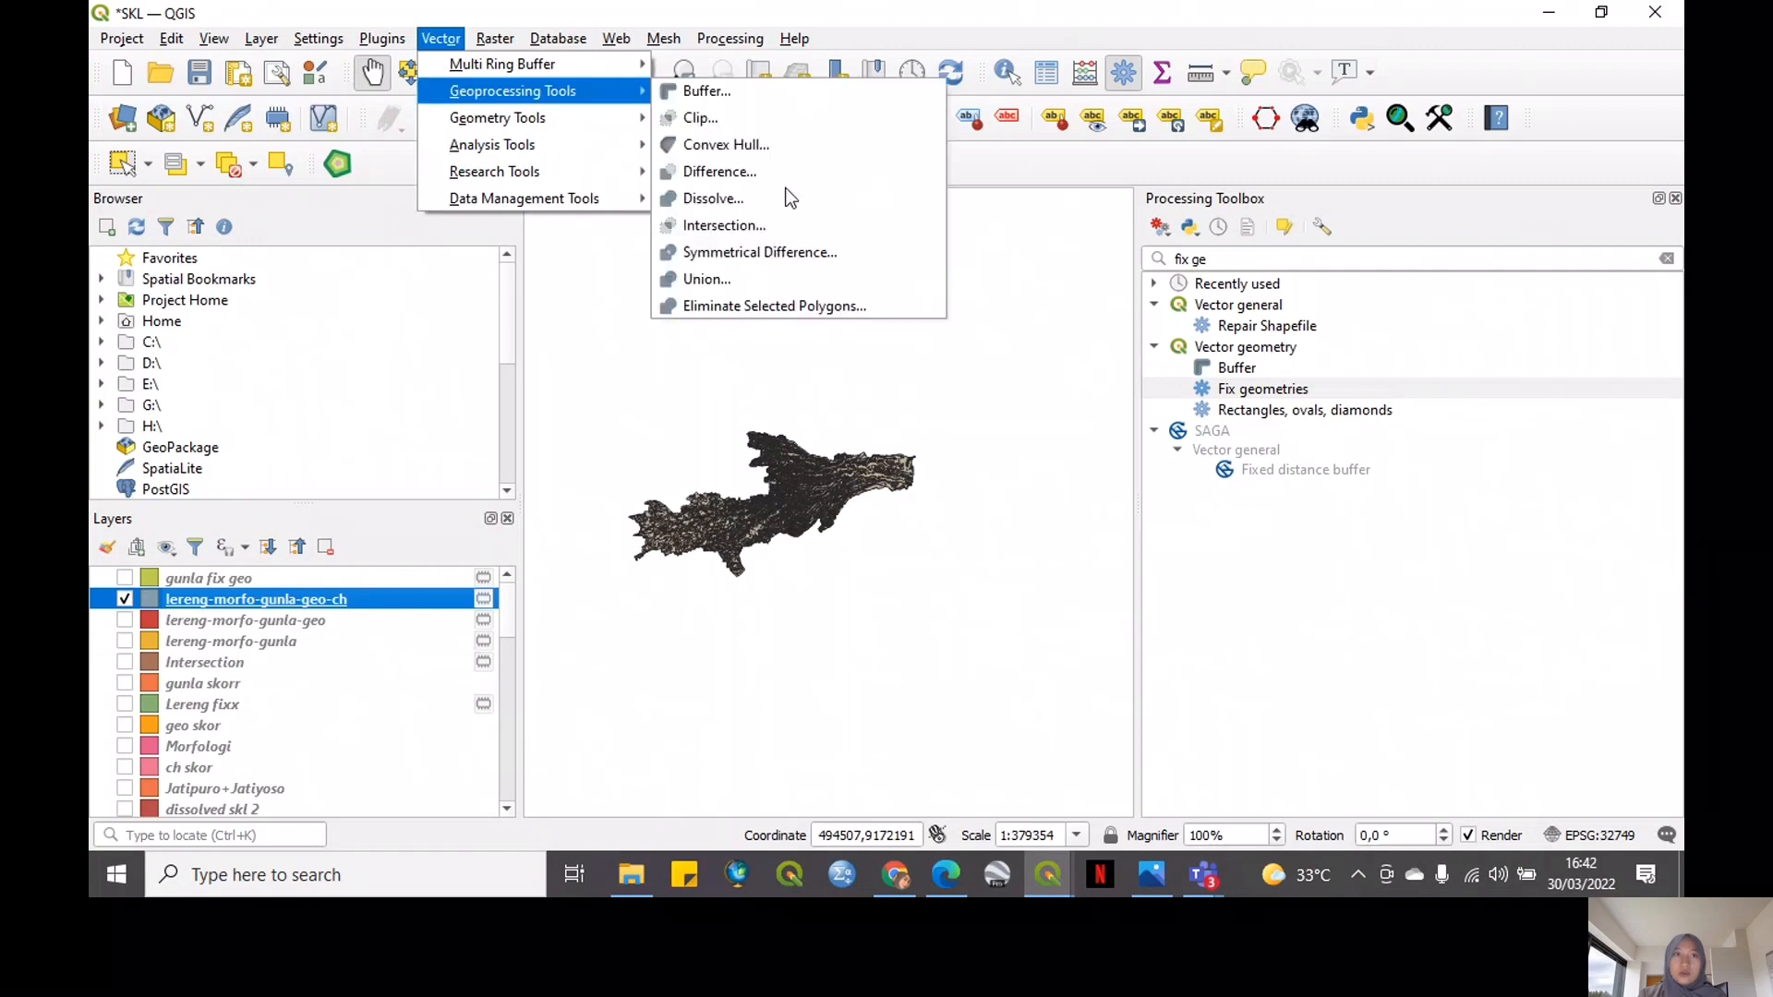
pyautogui.click(782, 204)
pyautogui.click(960, 319)
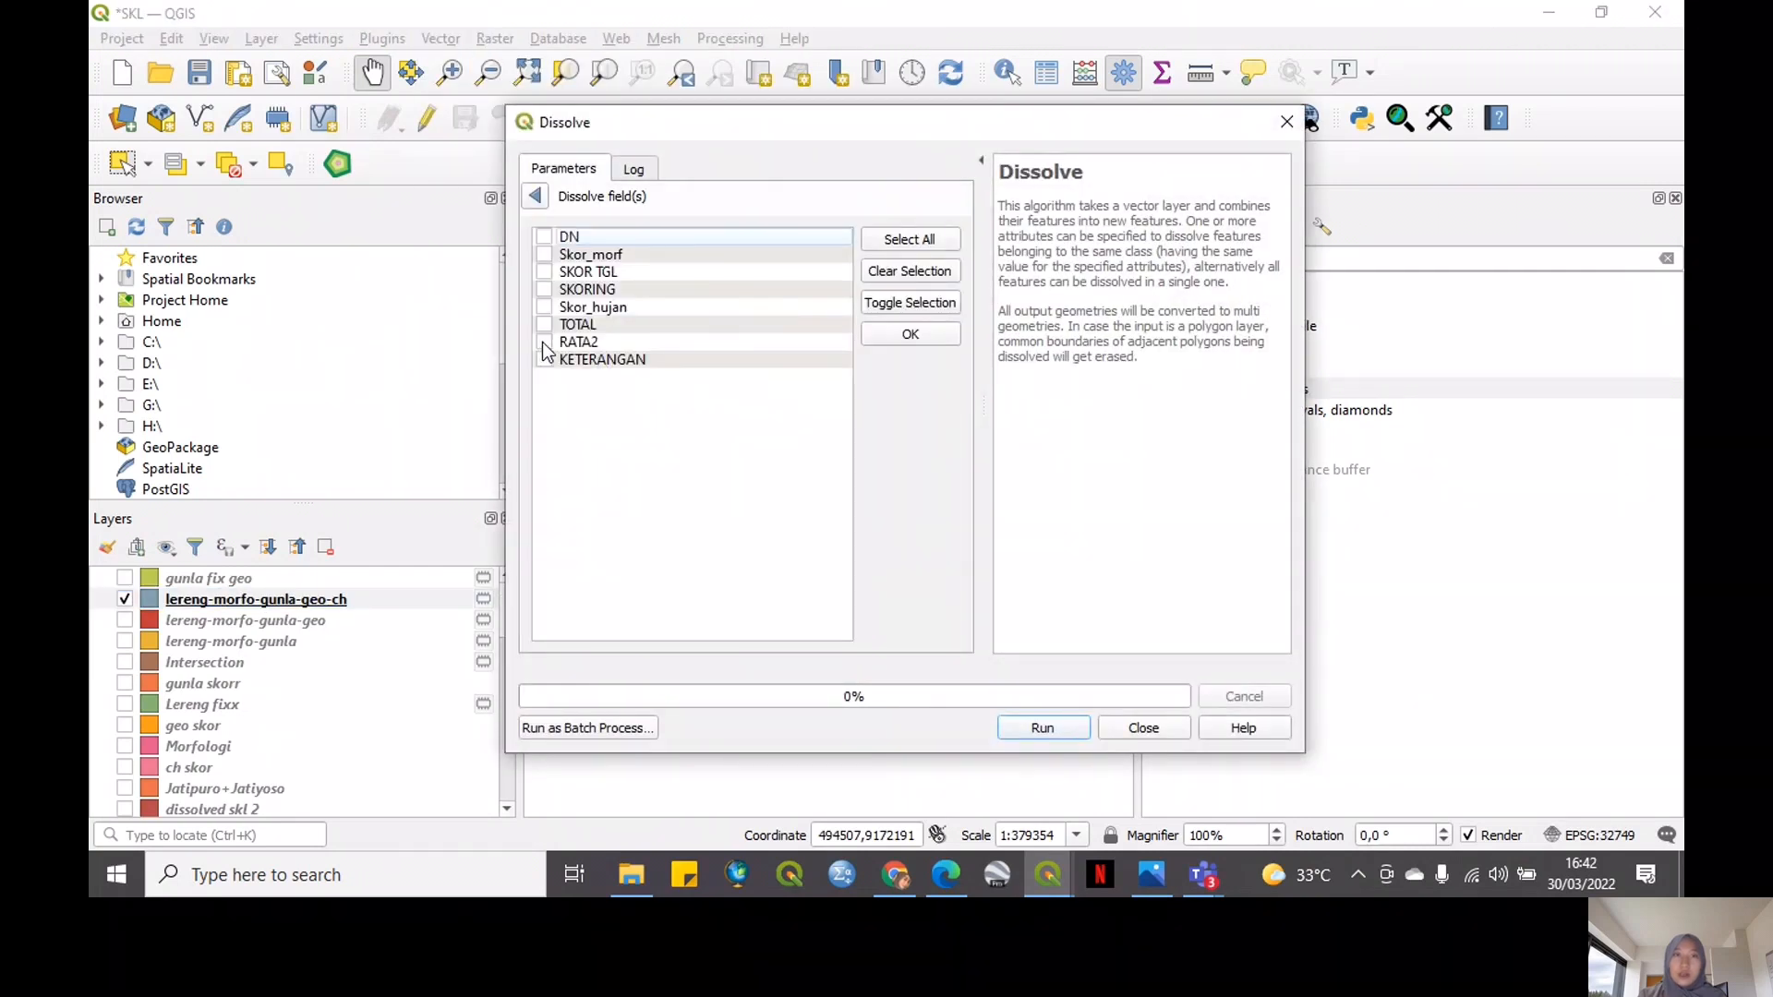
pyautogui.click(544, 342)
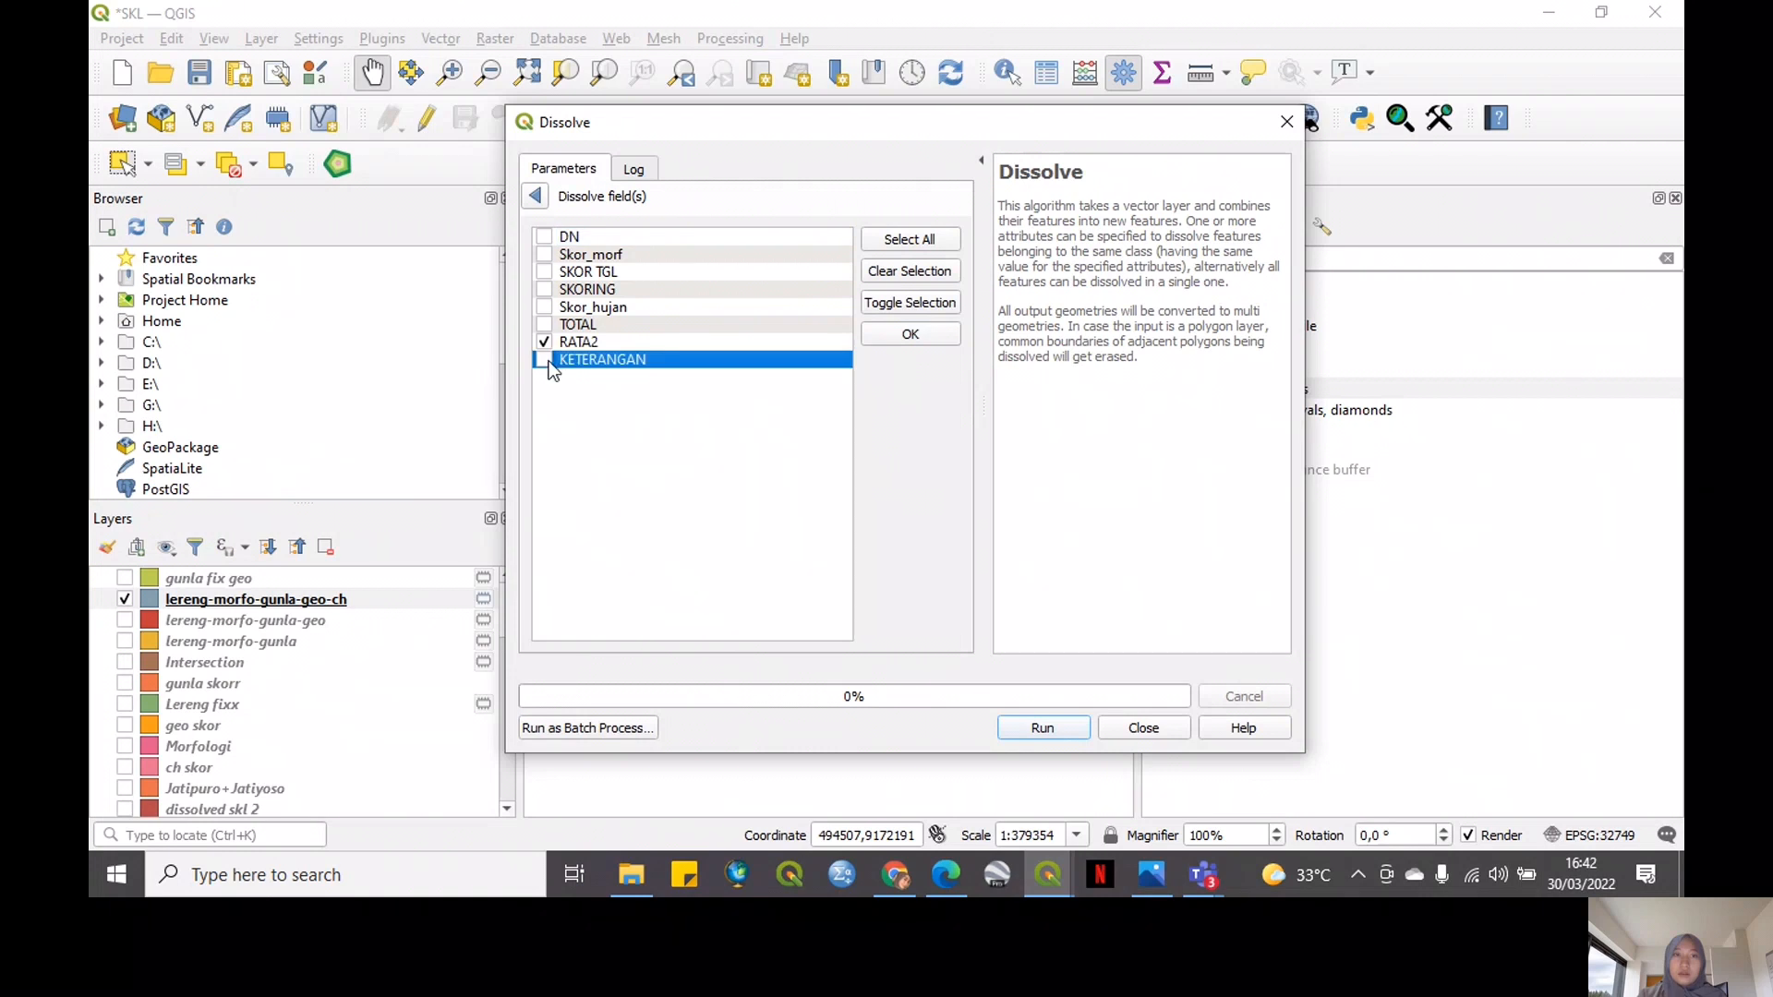
pyautogui.click(543, 360)
pyautogui.click(910, 334)
pyautogui.click(1010, 726)
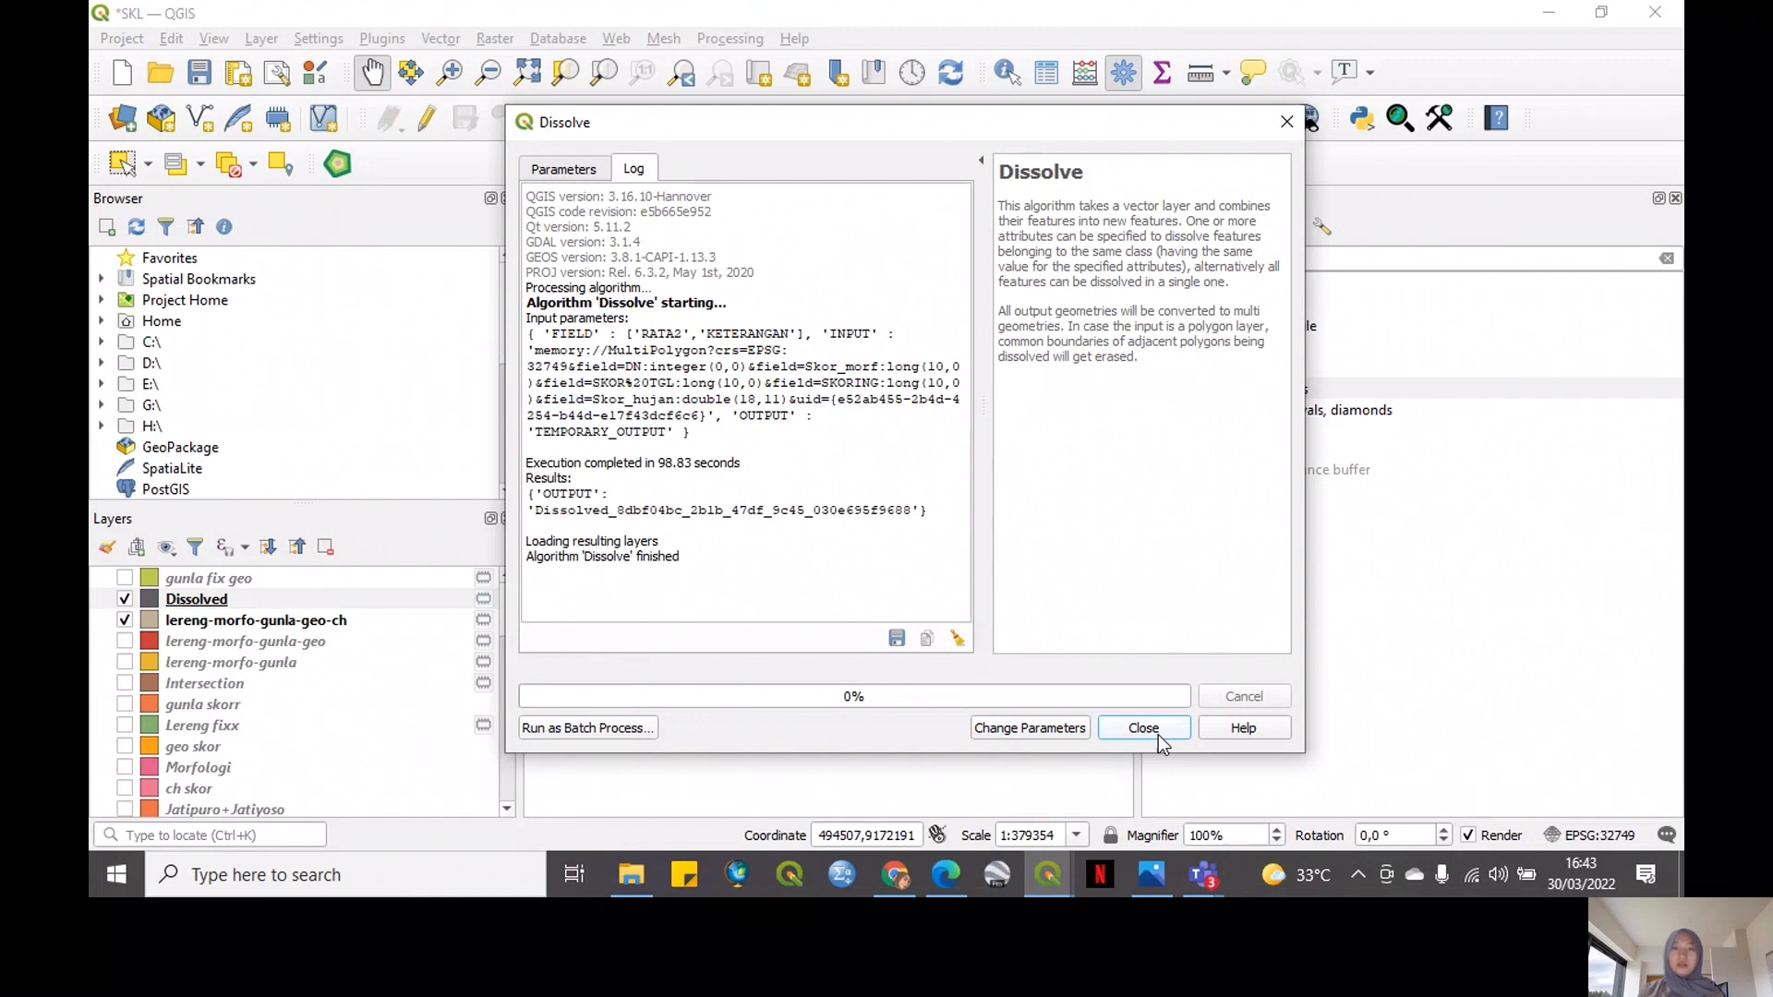
pyautogui.click(1144, 730)
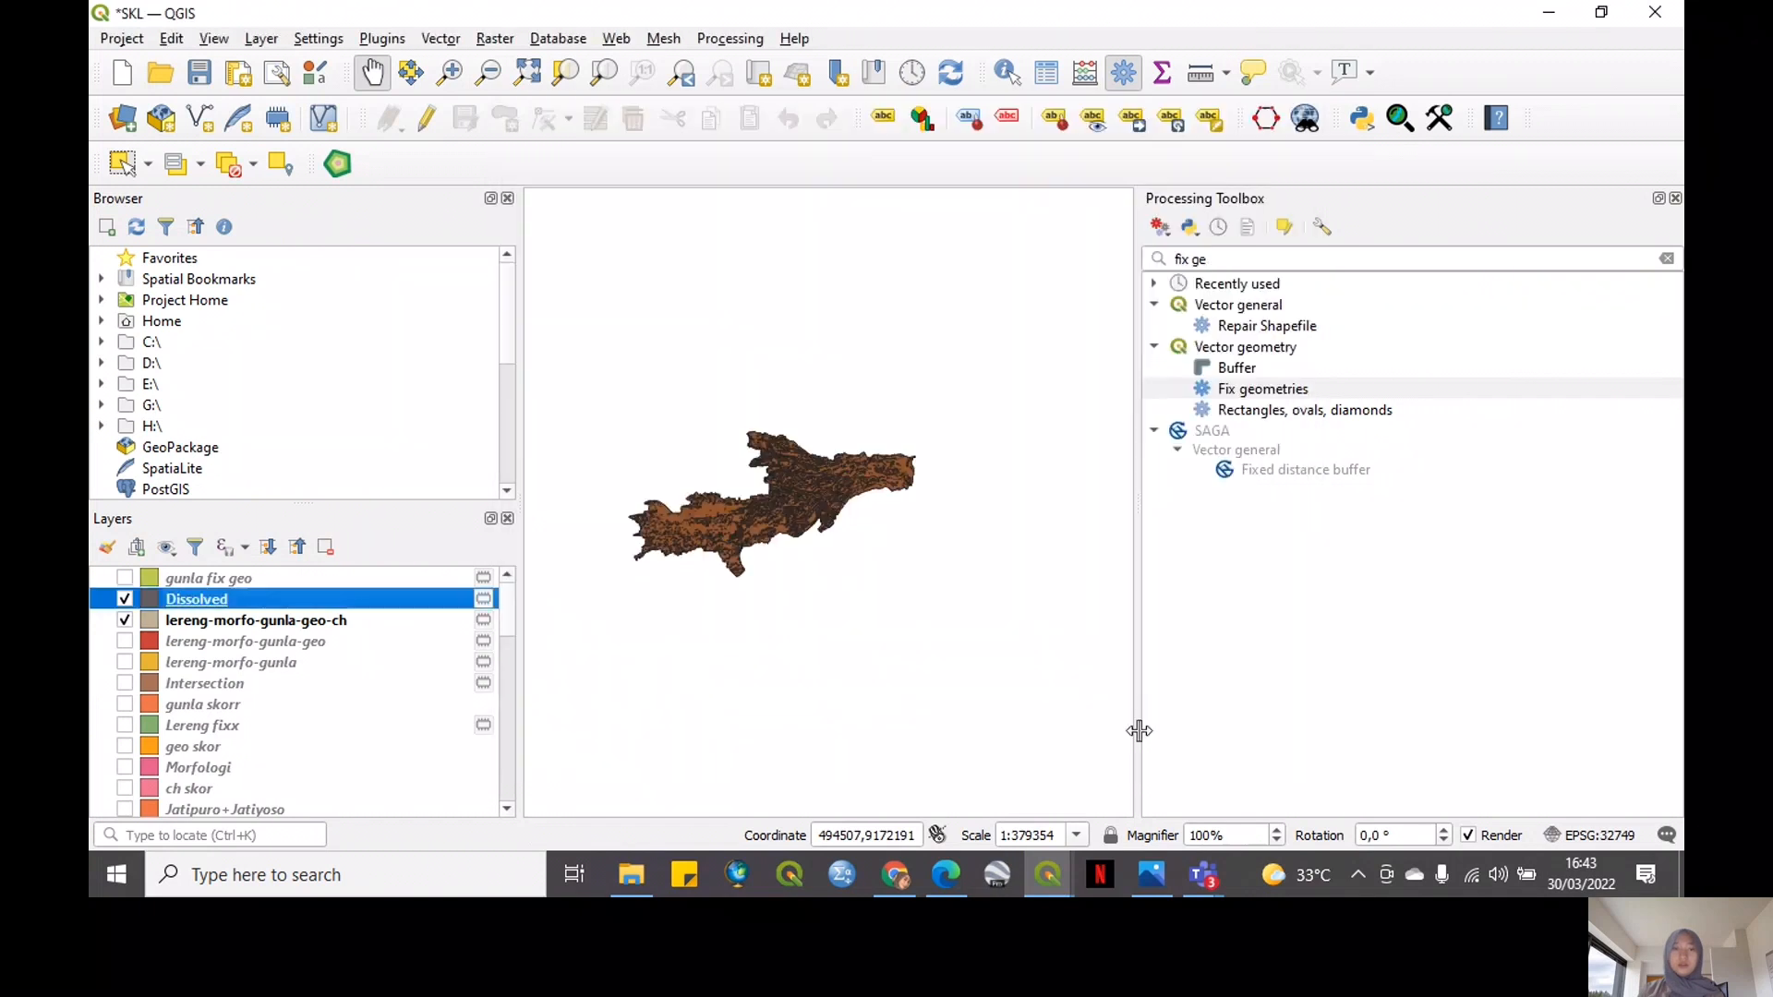
pyautogui.click(125, 619)
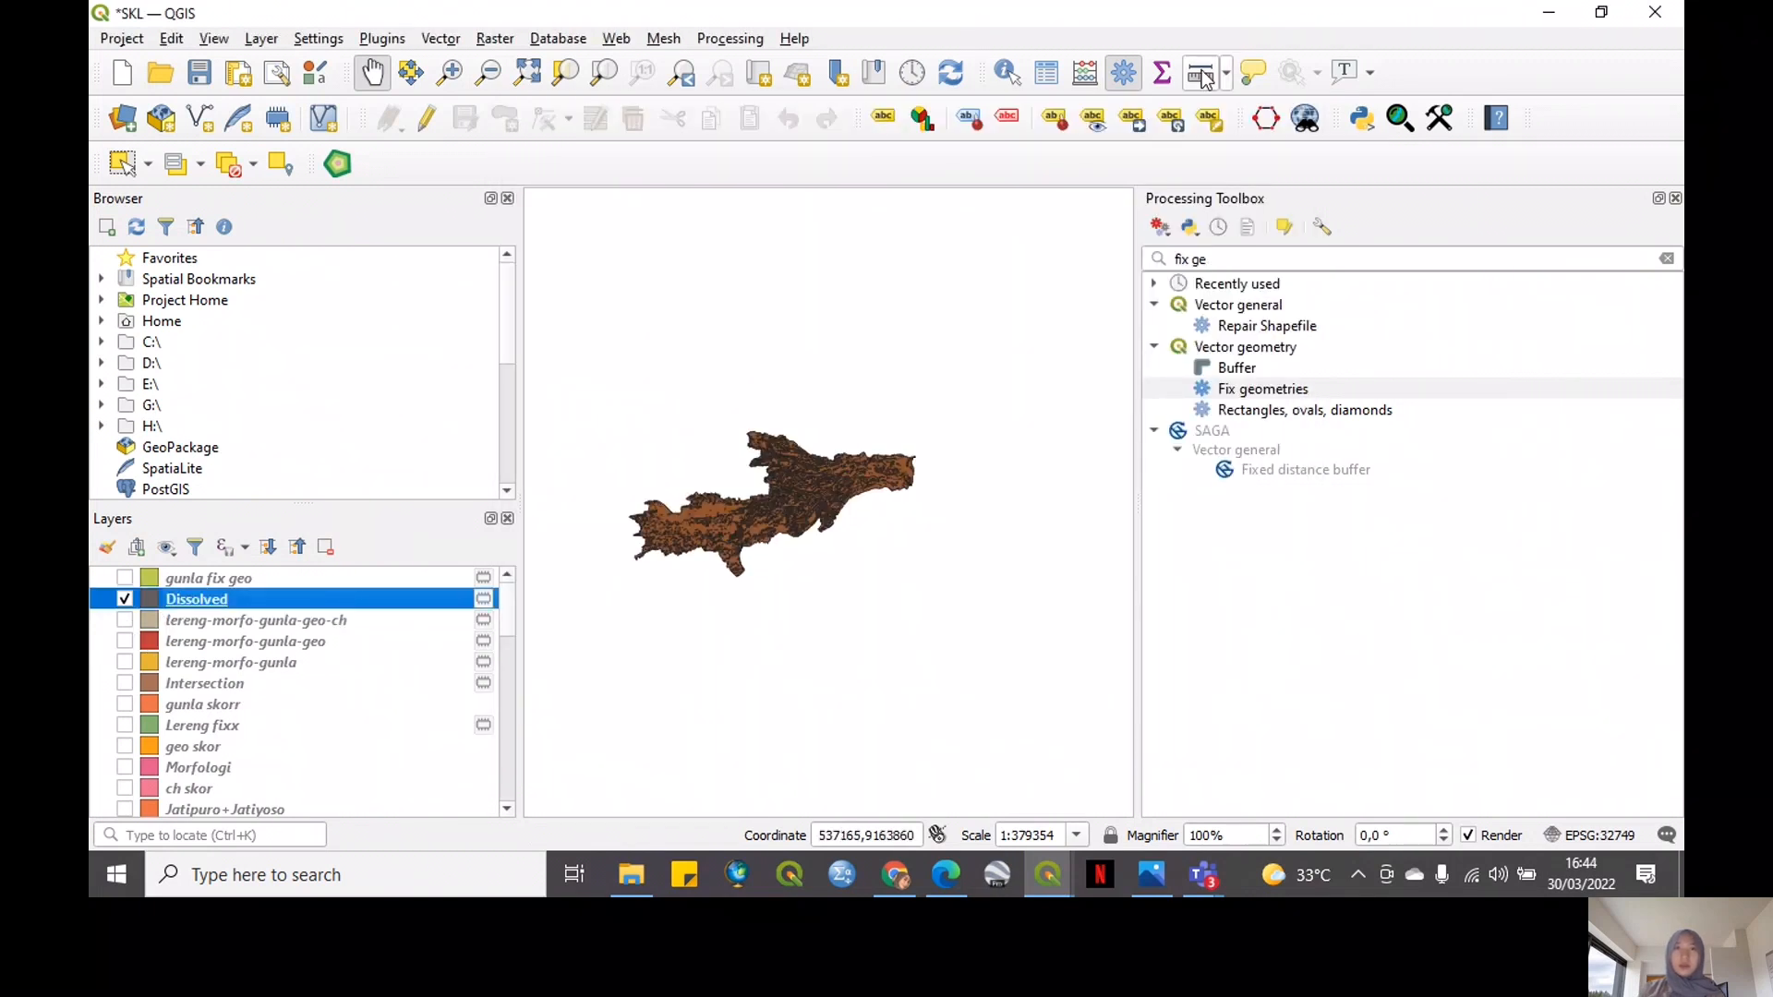
# Check the Dissolved layer's attribute table, sorting by RATA2 and KETERANGAN and widening the KETERANGAN column to read the full descriptions
pyautogui.click(1044, 80)
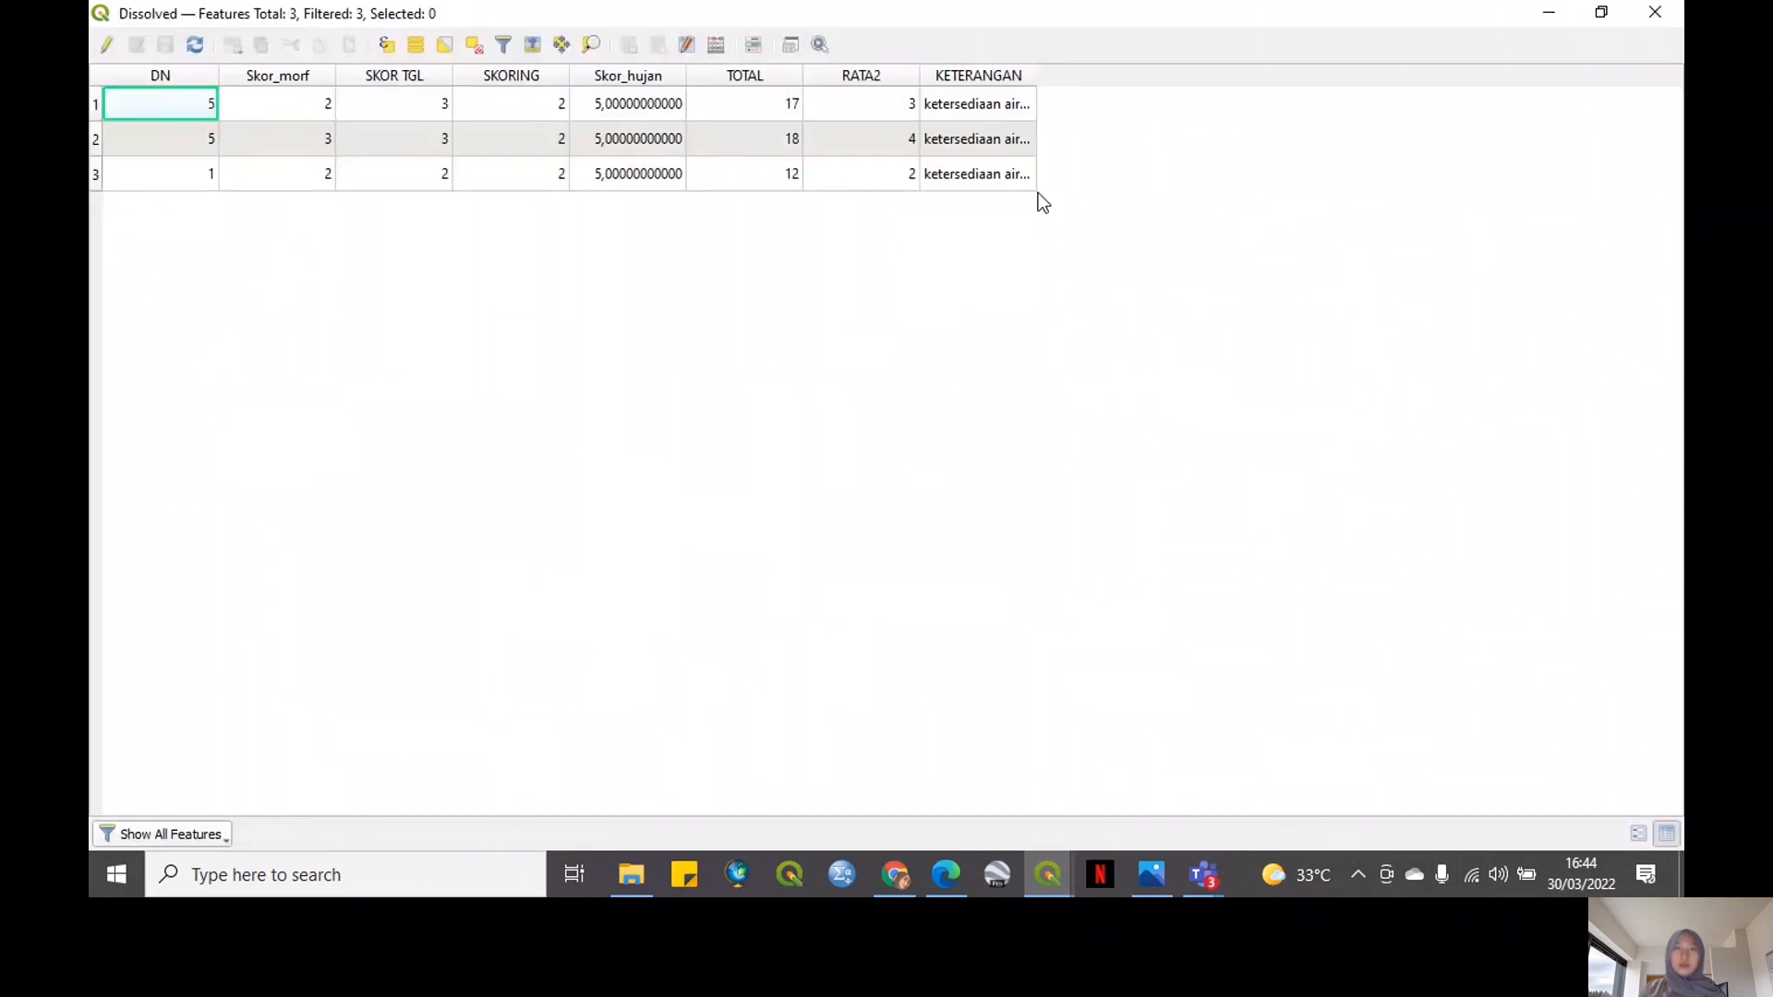
pyautogui.click(892, 78)
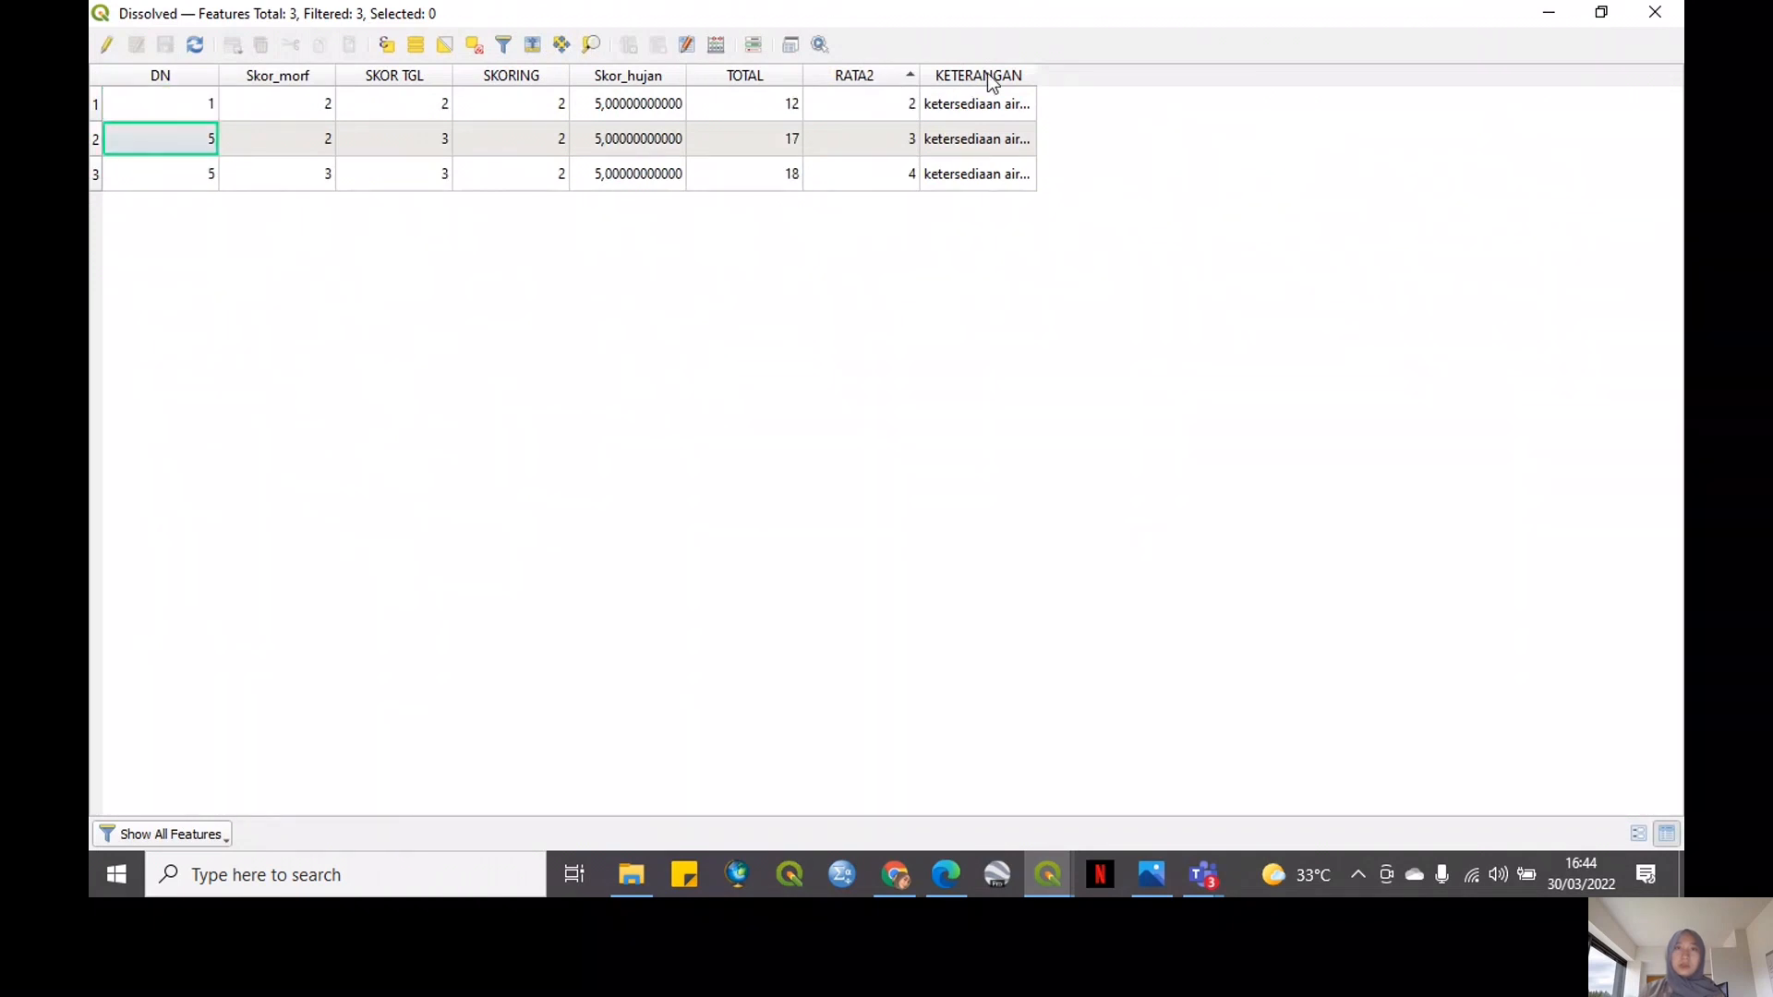
pyautogui.click(1025, 76)
pyautogui.moveTo(1035, 74); pyautogui.dragTo(1193, 72)
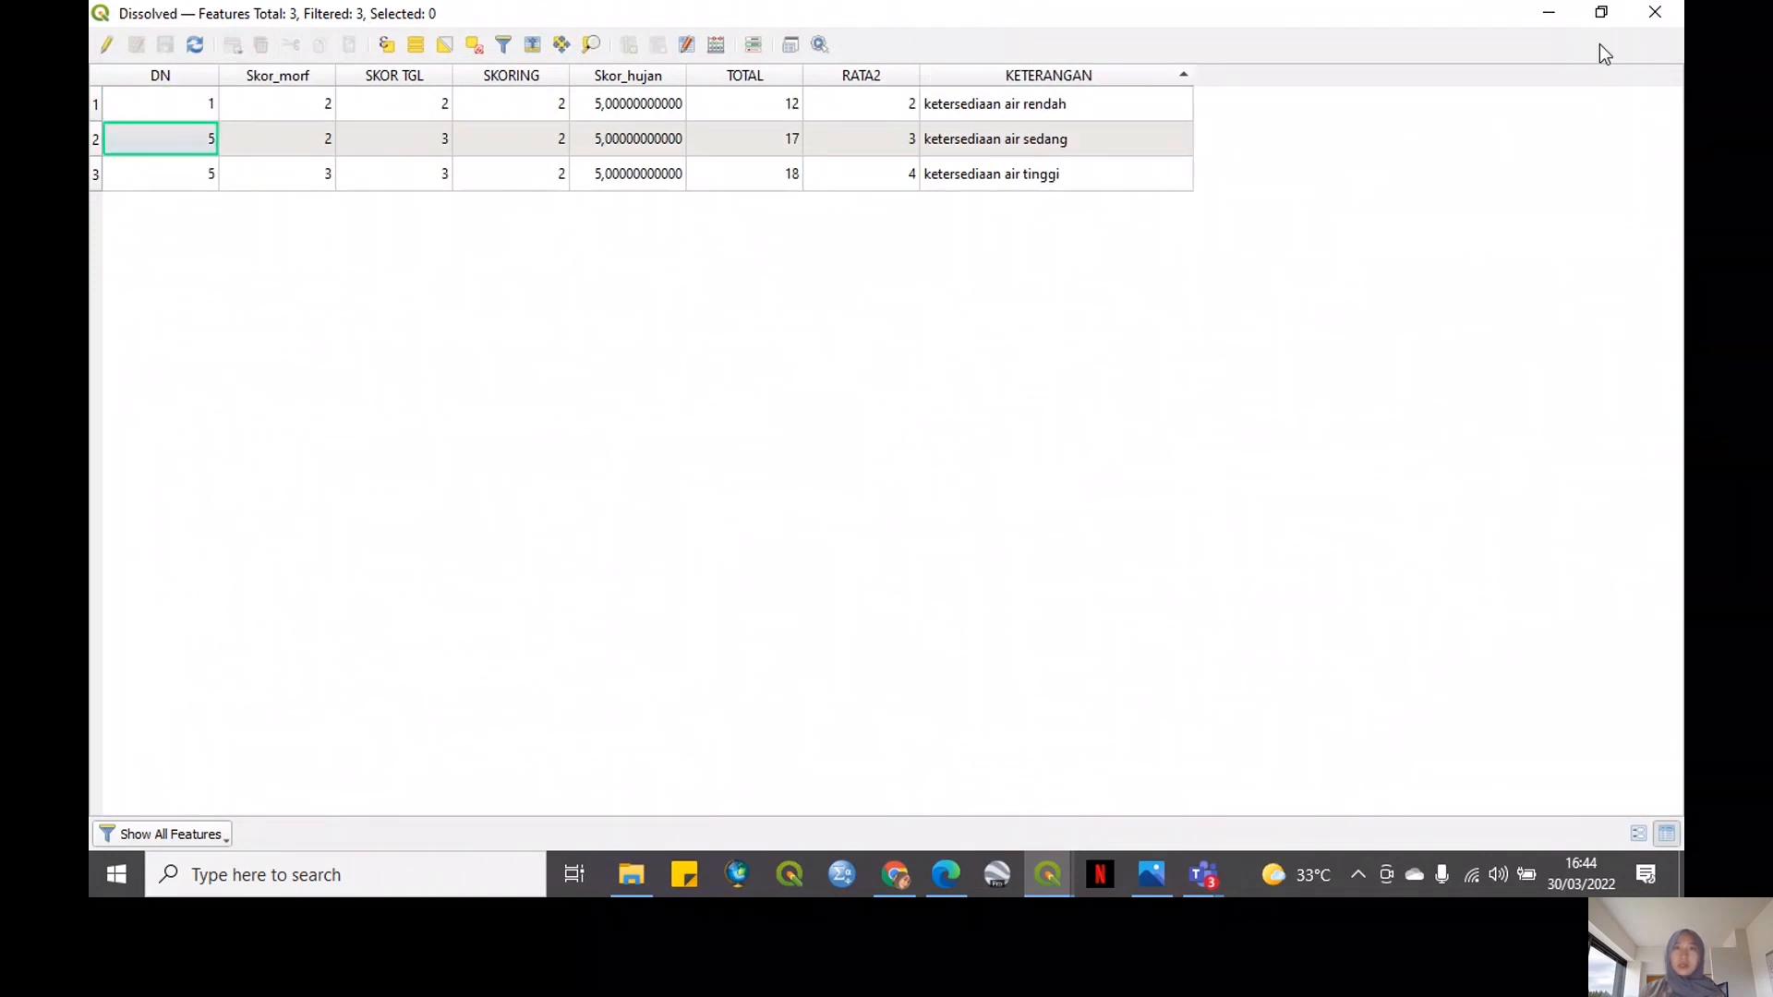
pyautogui.click(1550, 12)
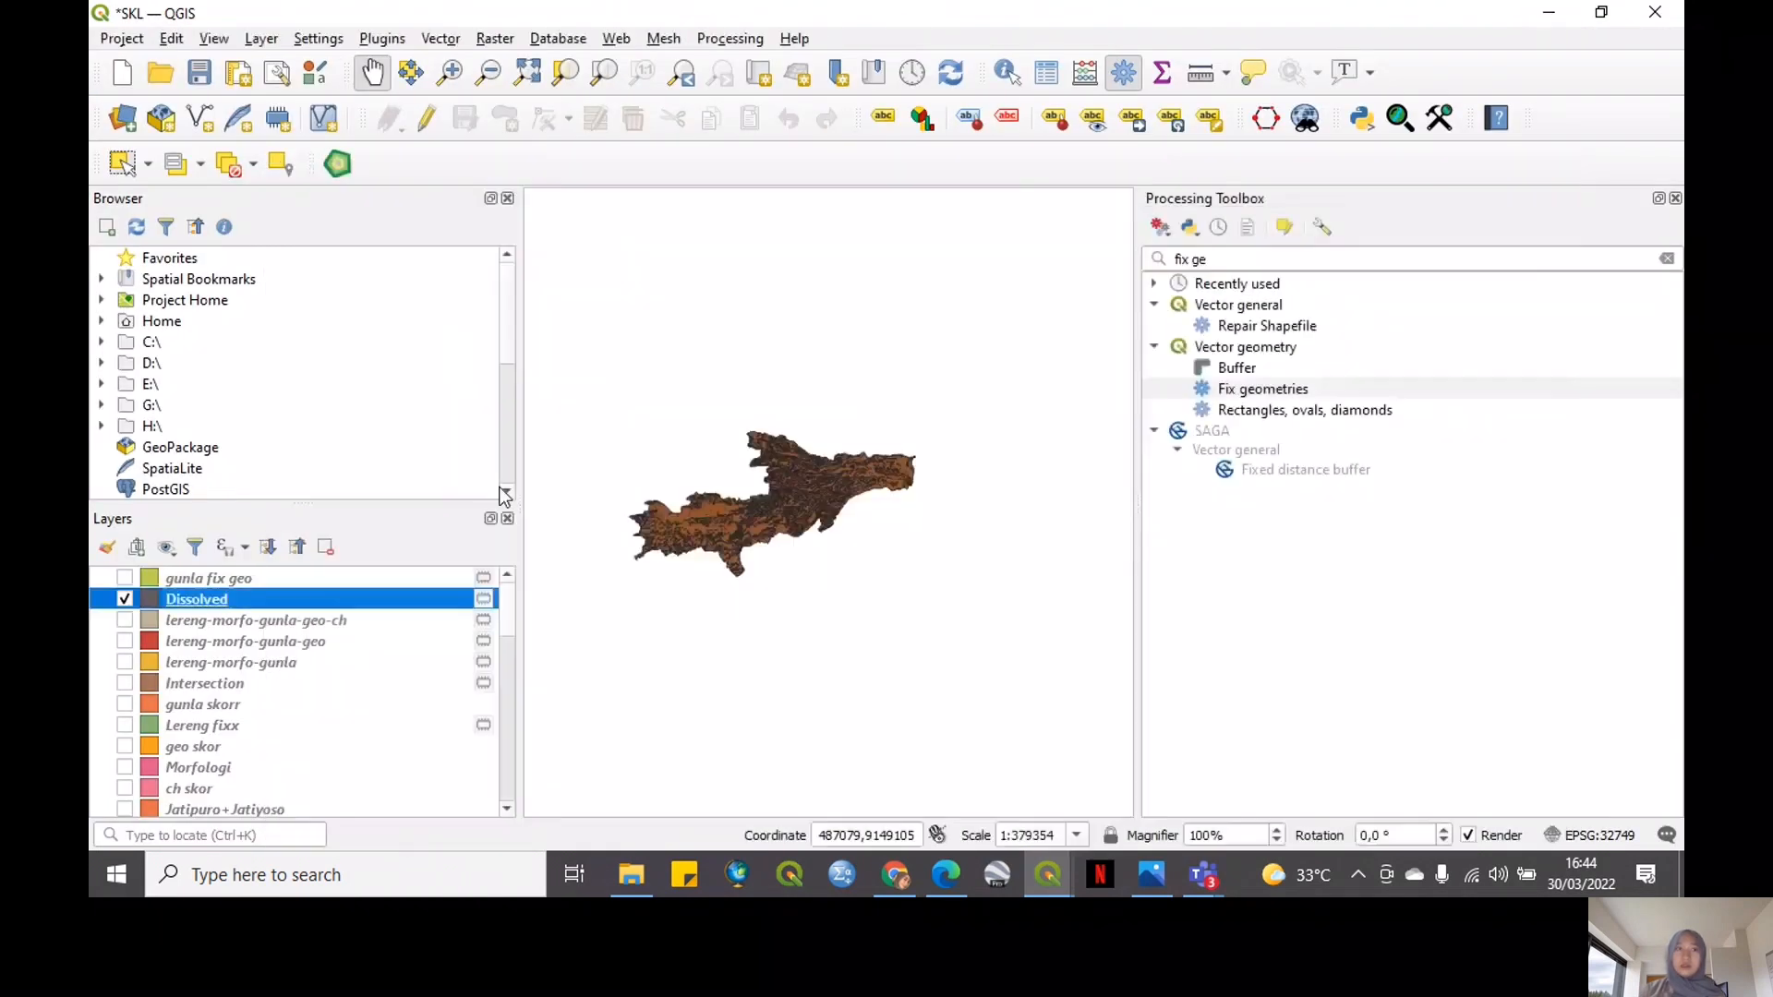
# Set the Dissolved layer's symbology to Categorized on the KETERANGAN field and classify its values
pyautogui.rightClick(386, 601)
pyautogui.click(503, 889)
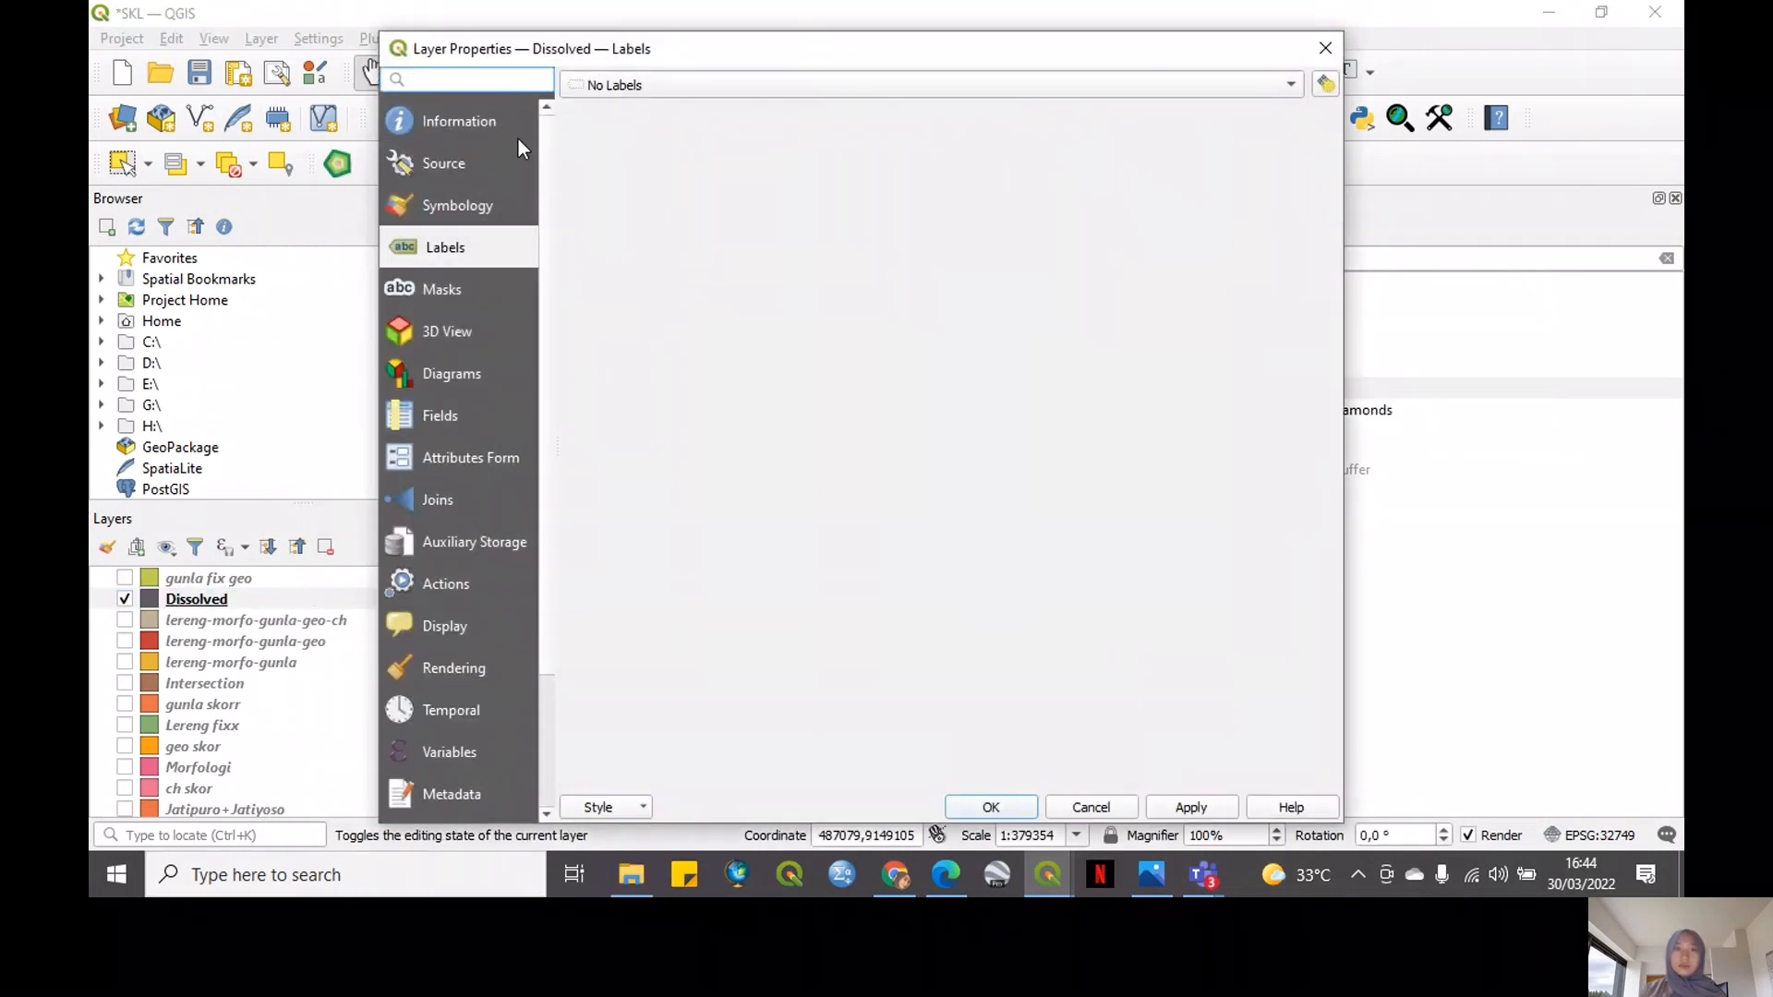
pyautogui.click(480, 203)
pyautogui.click(660, 81)
pyautogui.click(716, 101)
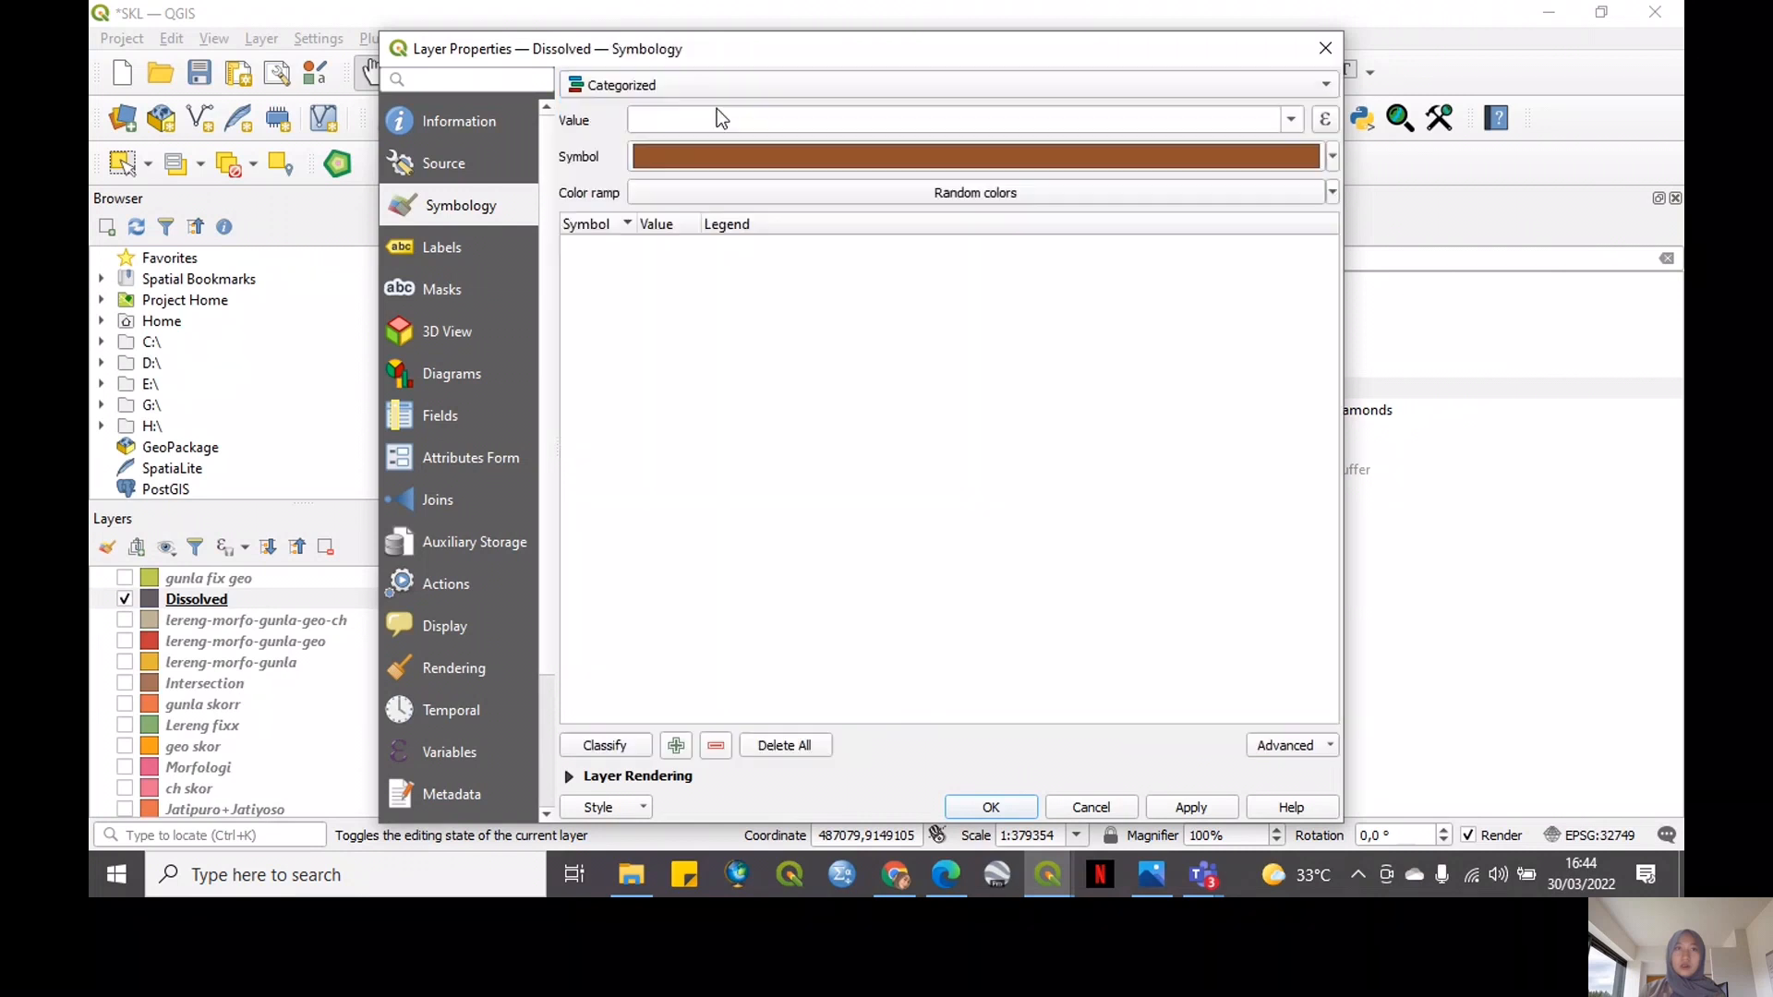
pyautogui.click(1296, 127)
pyautogui.click(850, 356)
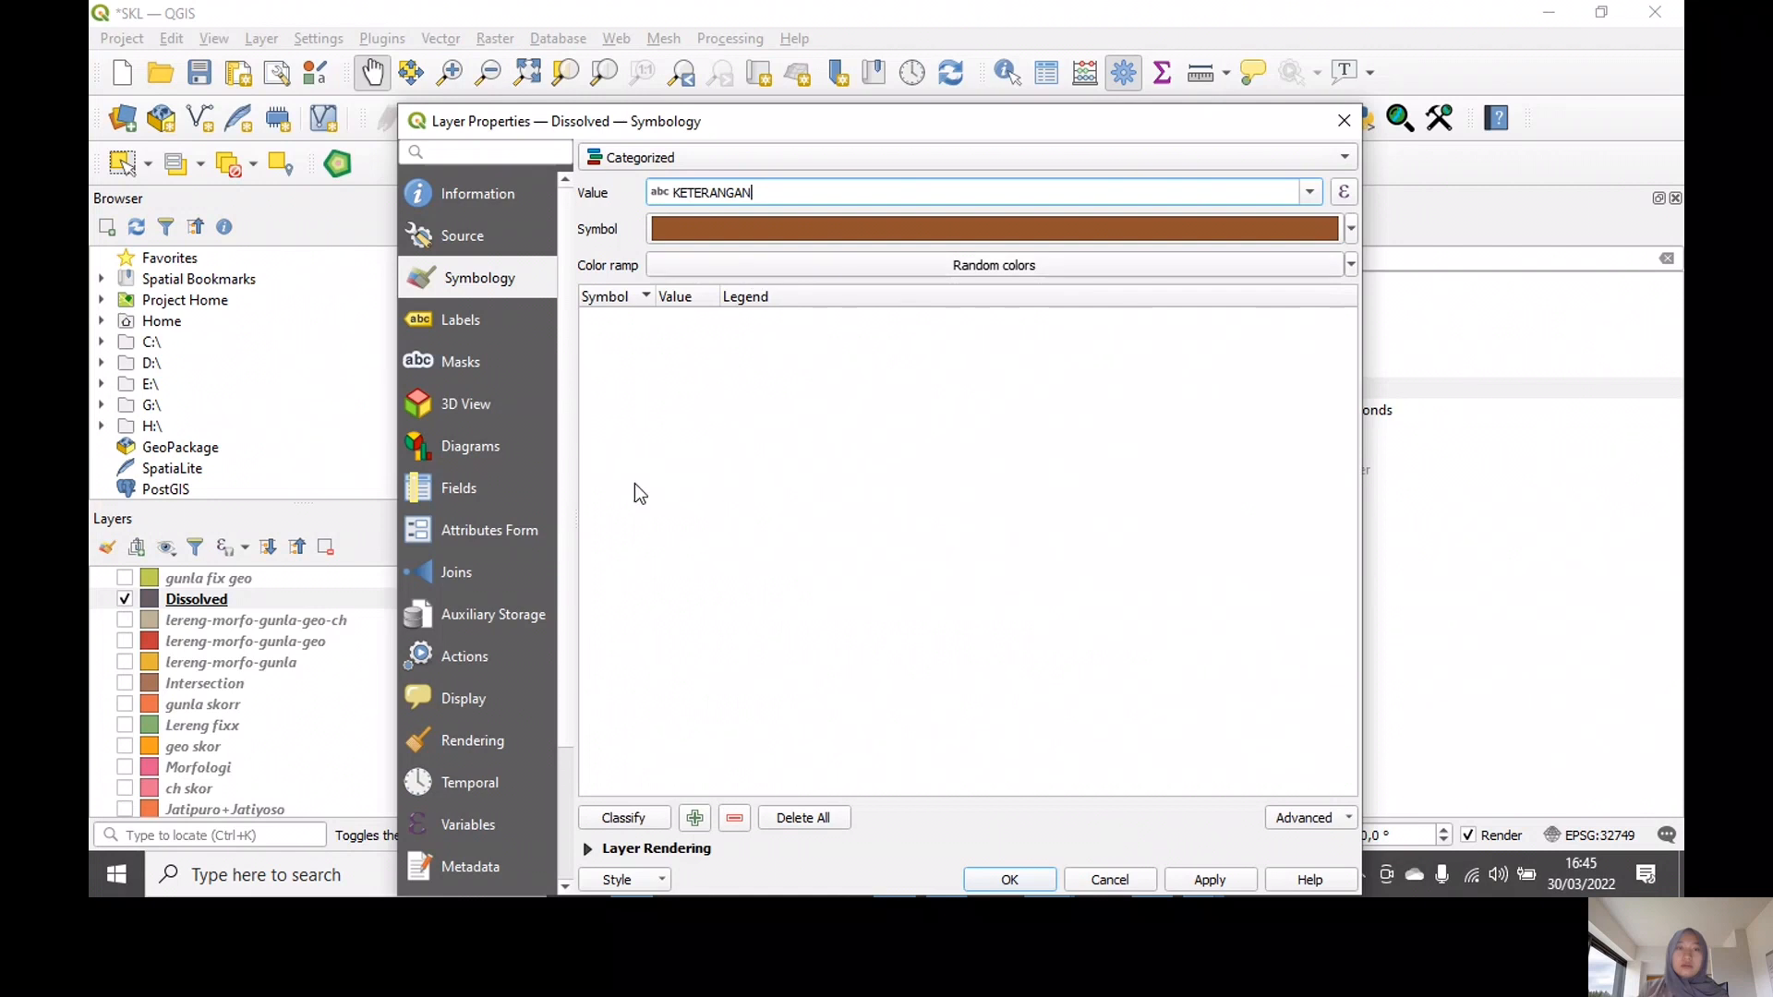
pyautogui.click(638, 823)
# Remove the extra class below the three water availability classes and apply the Blues color ramp
pyautogui.click(715, 383)
pyautogui.click(744, 824)
pyautogui.click(845, 263)
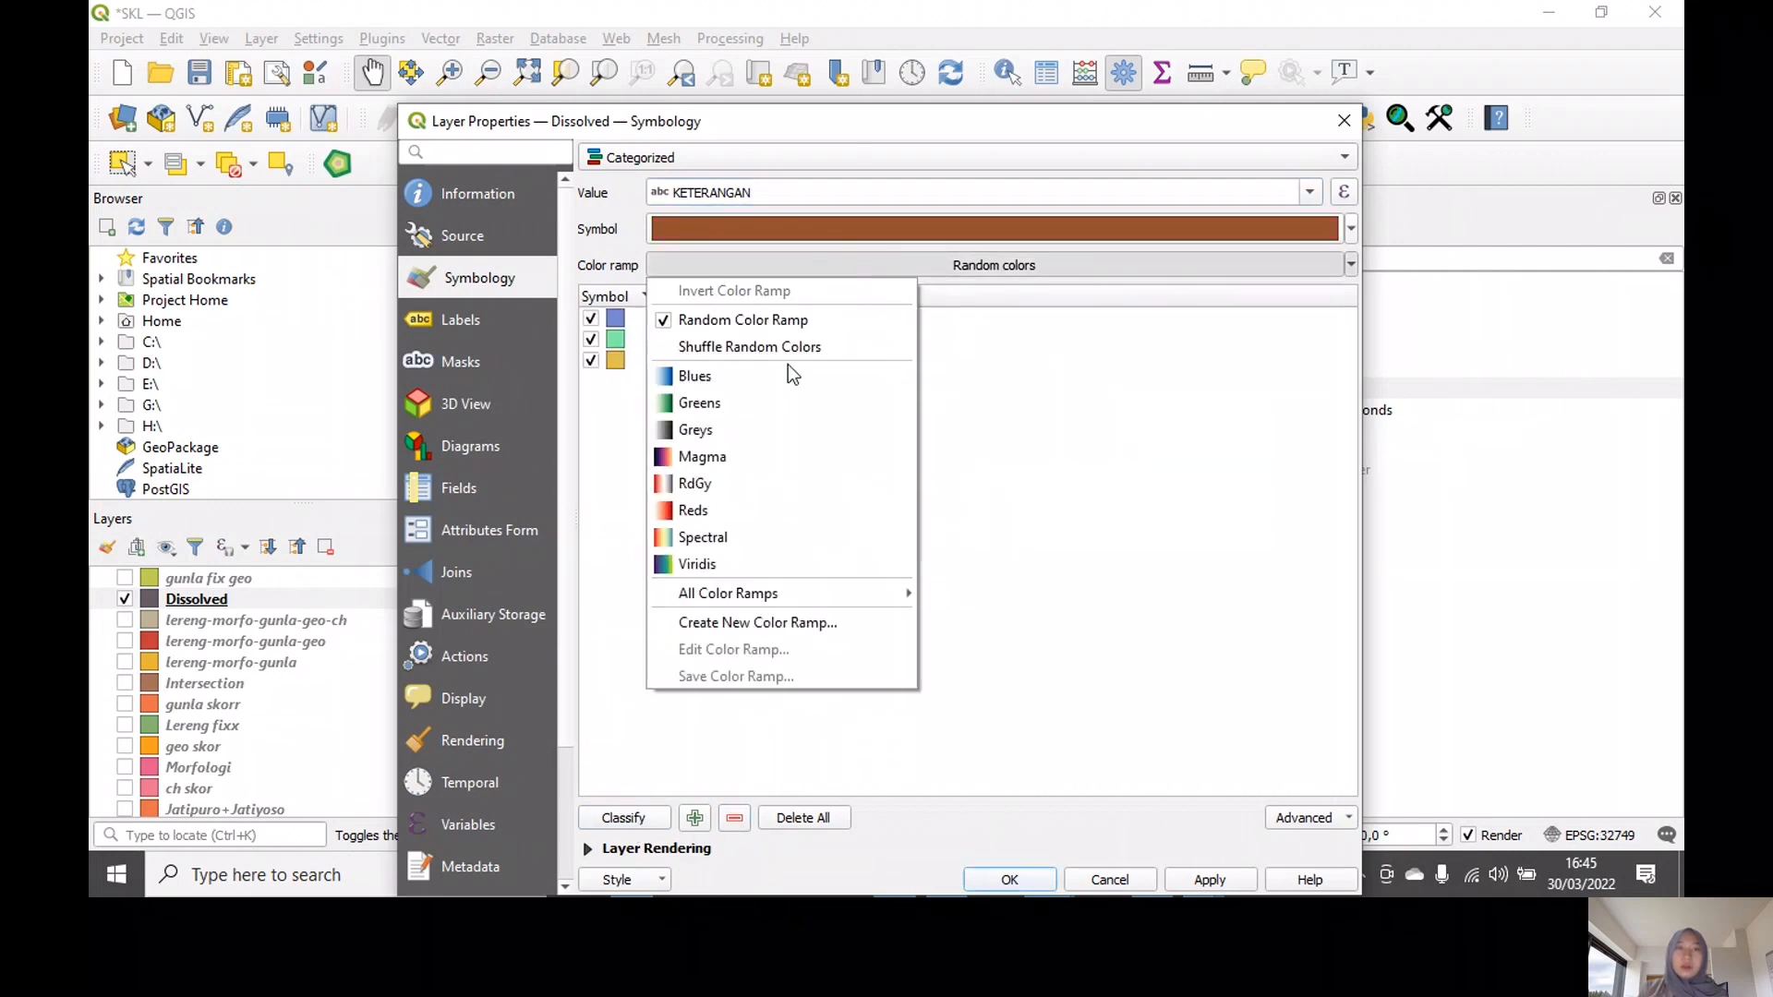
pyautogui.click(779, 374)
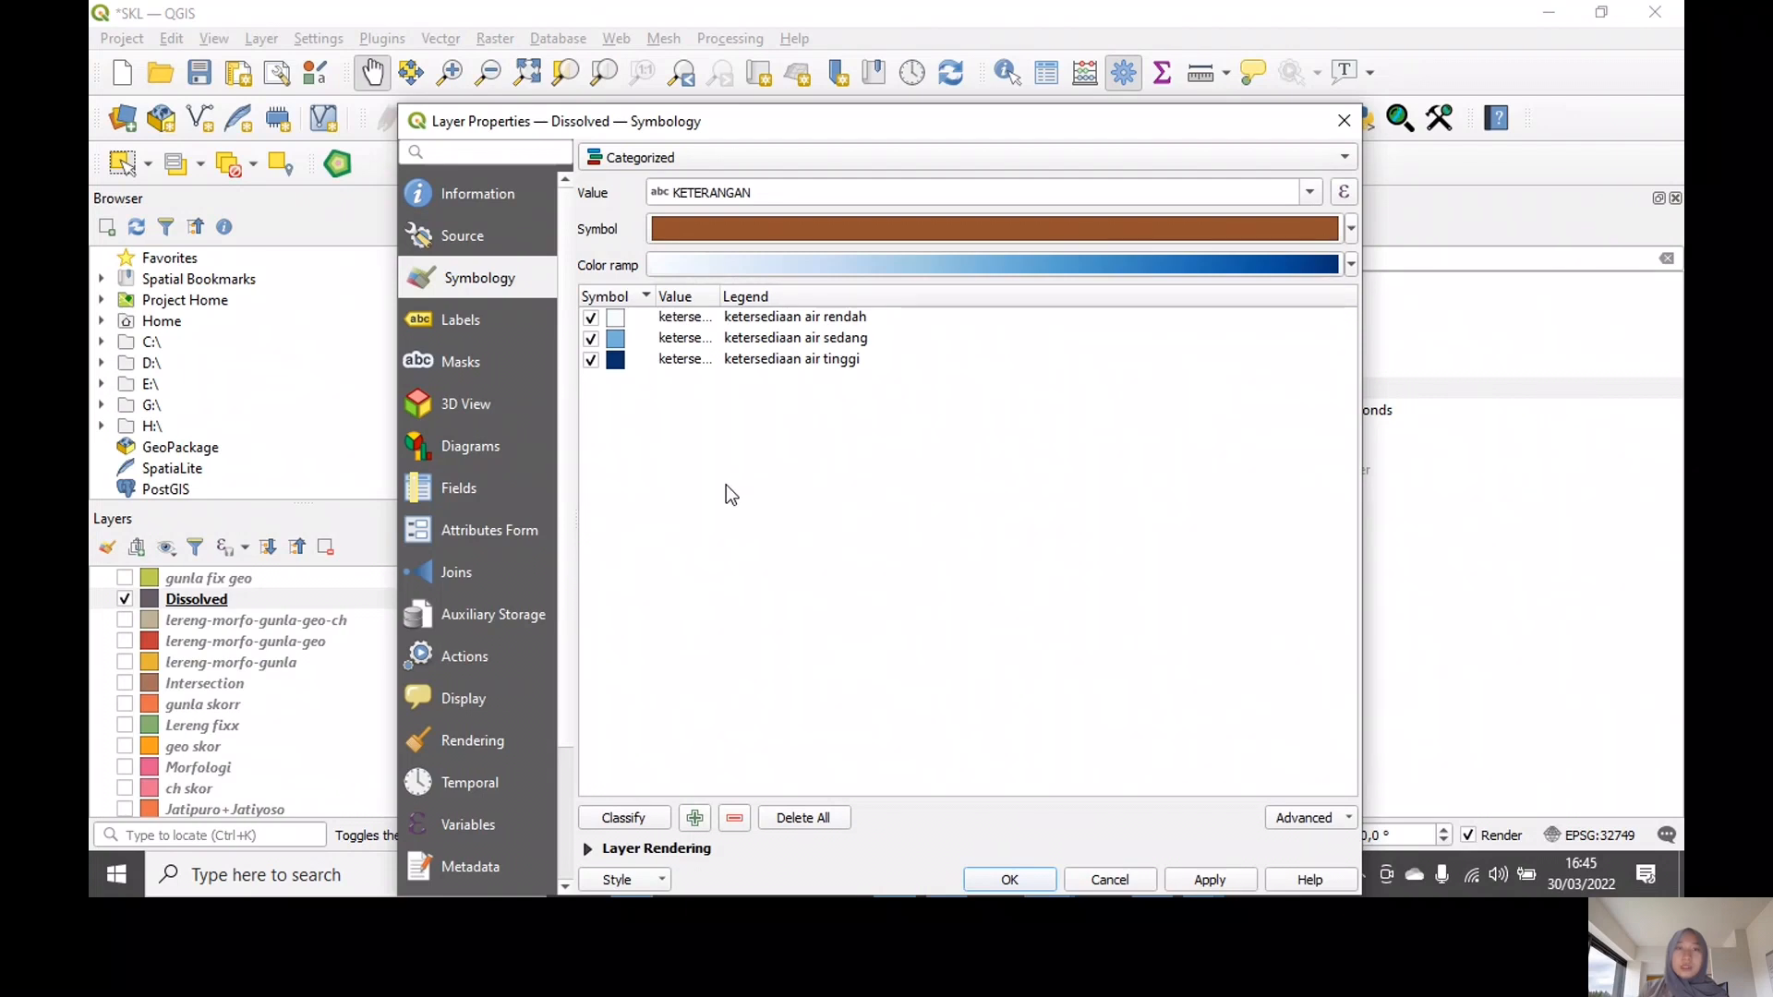
# Change the simple fill of the 'ketersediaan air rendah' class to light blue and apply the symbology to the Dissolved layer
pyautogui.doubleClick(616, 319)
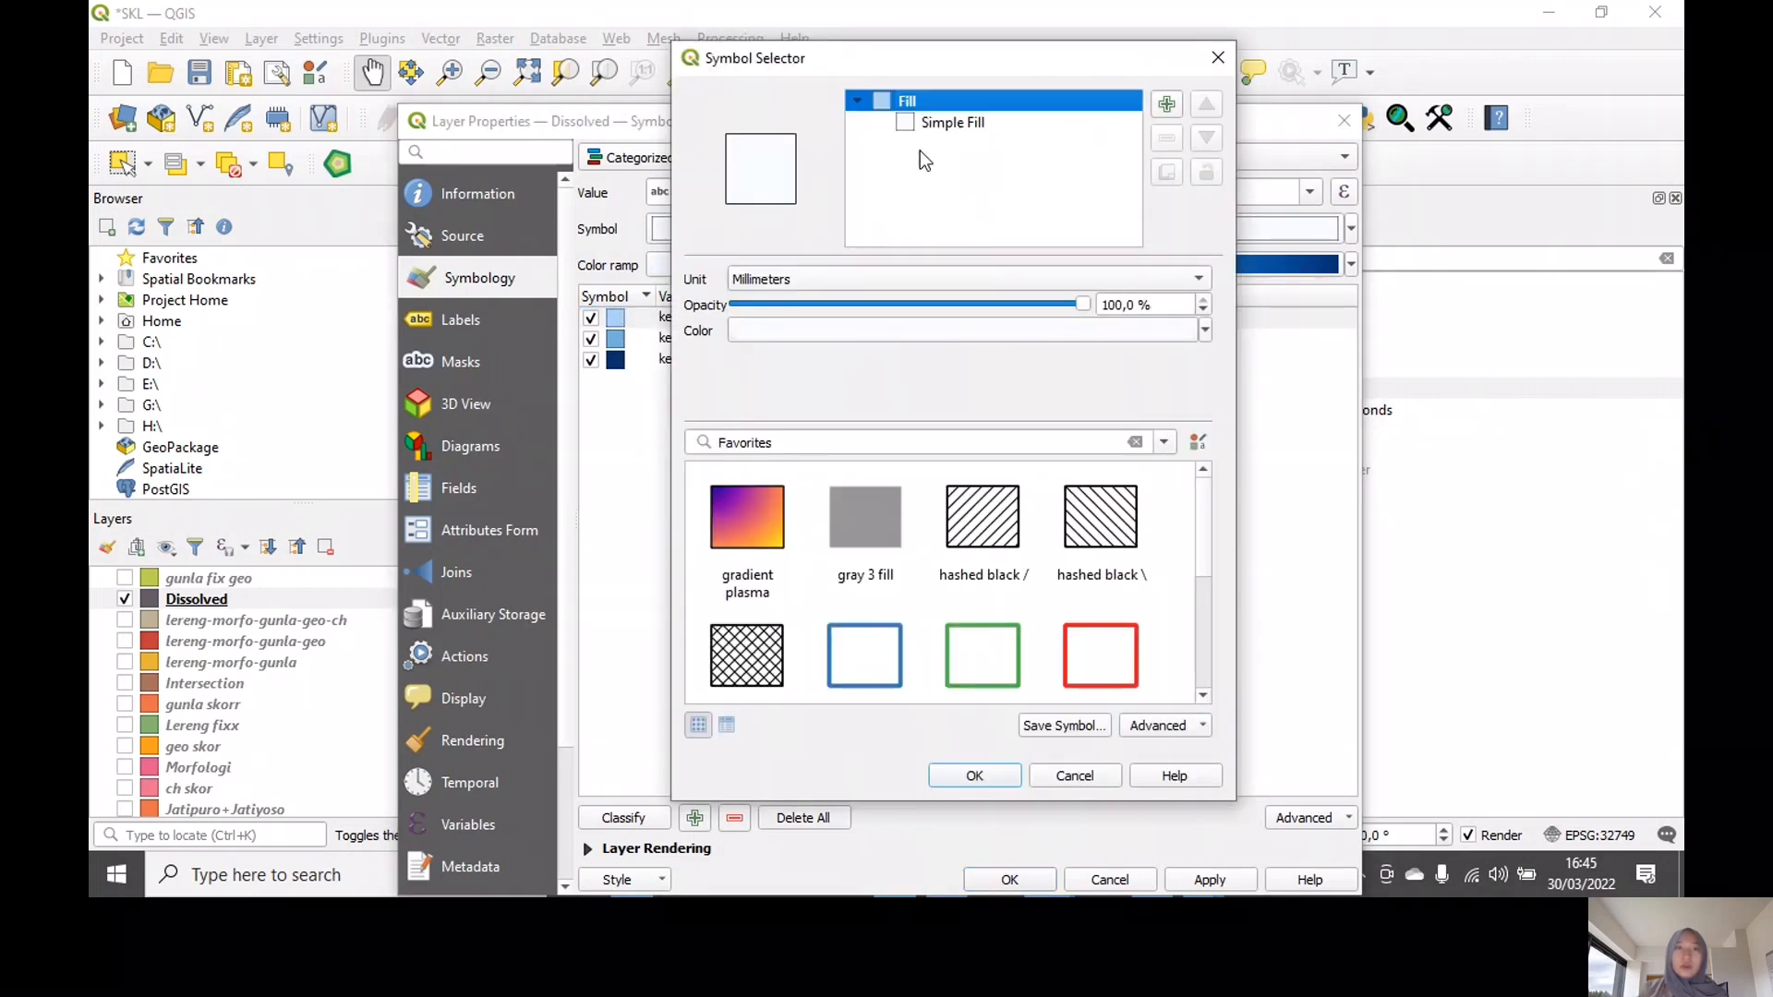
pyautogui.click(931, 125)
pyautogui.click(1151, 323)
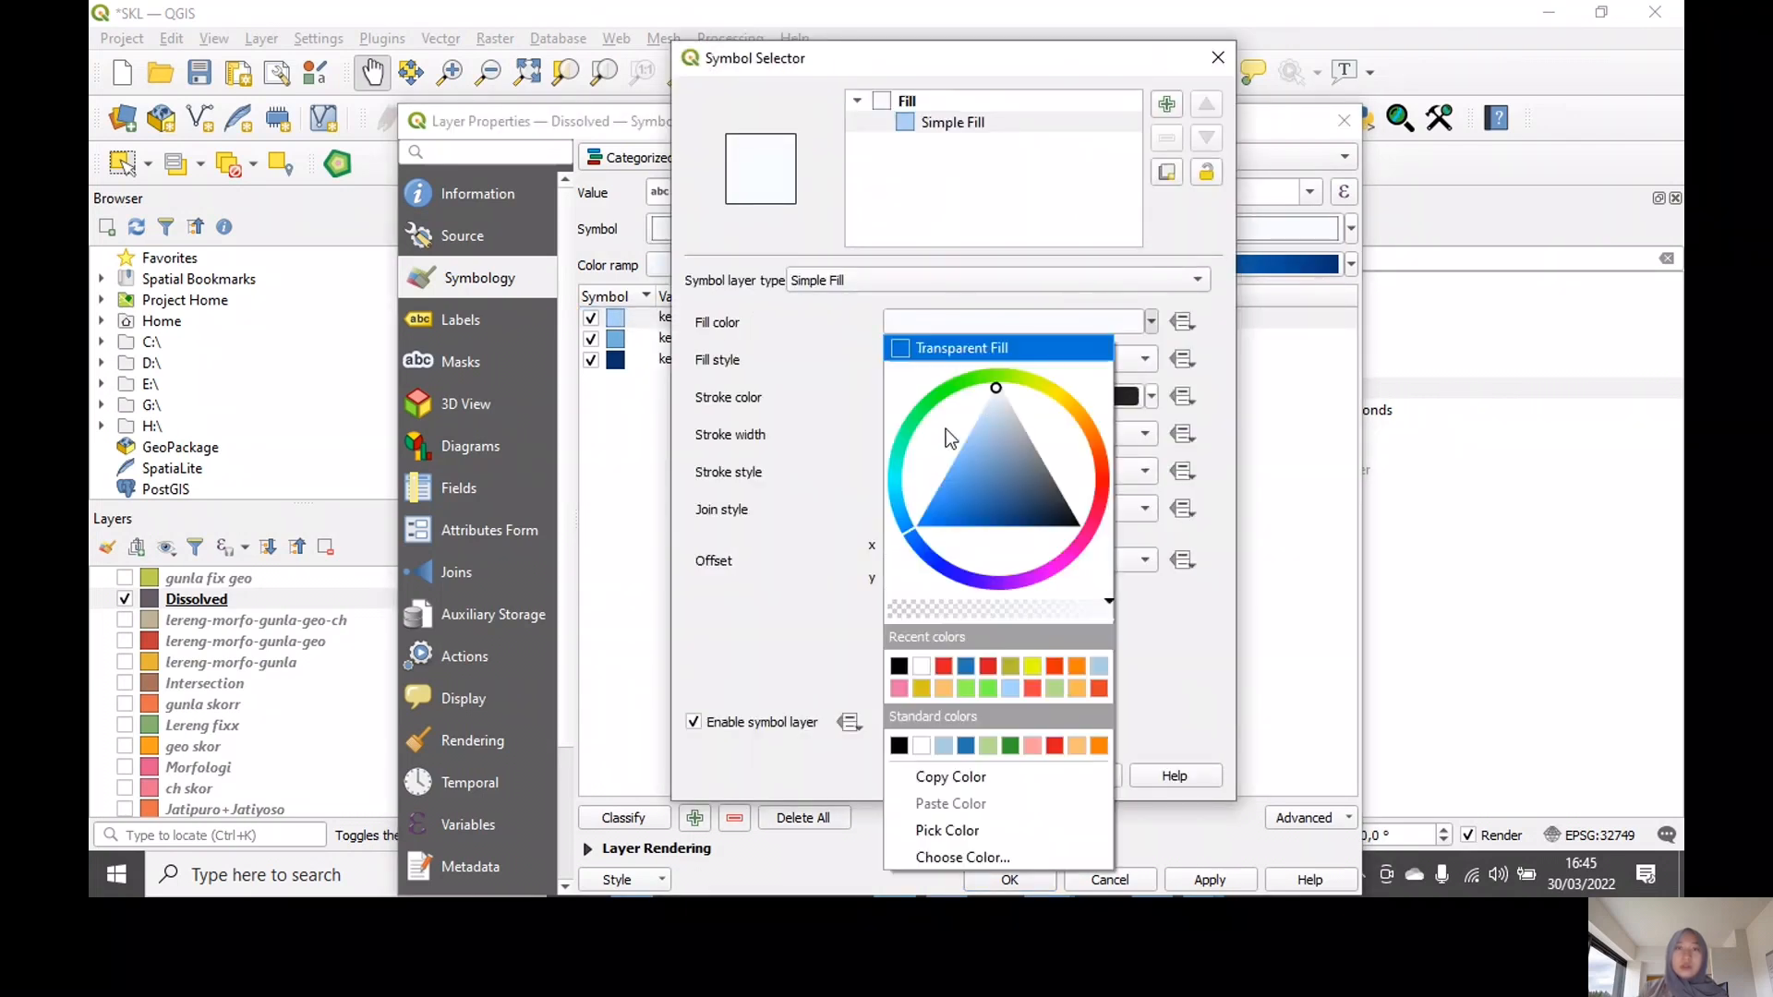
pyautogui.click(994, 396)
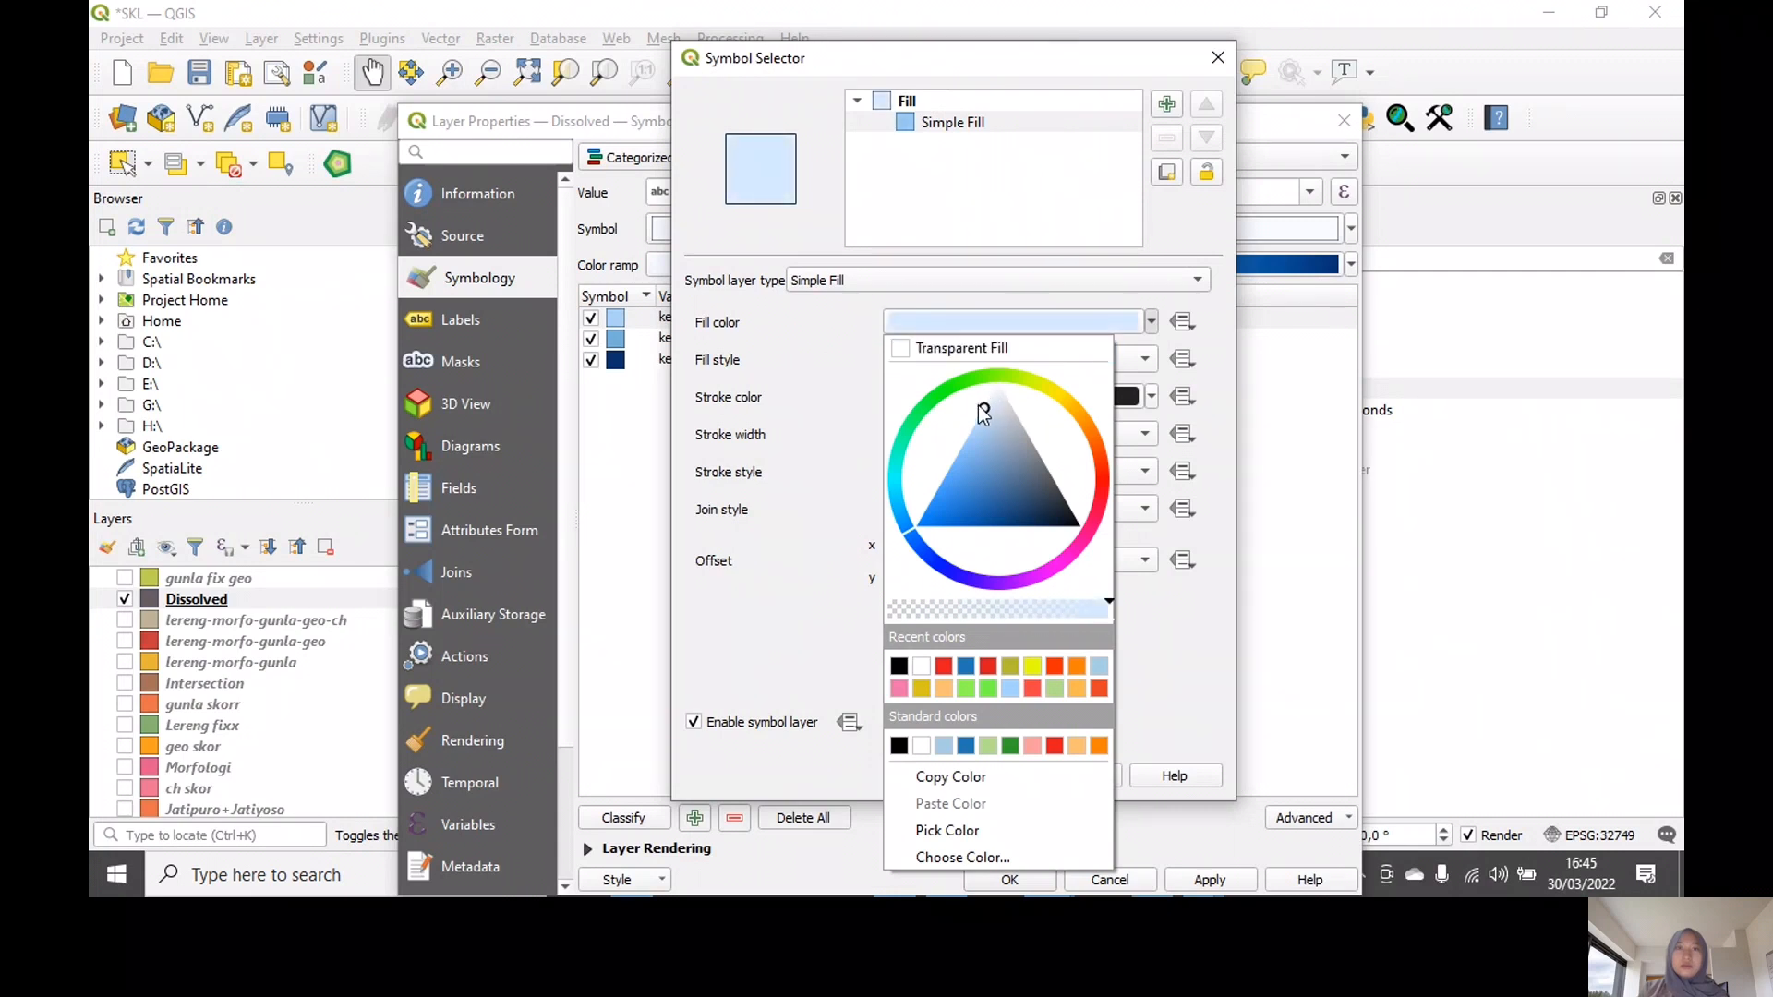
pyautogui.click(1143, 674)
pyautogui.click(973, 776)
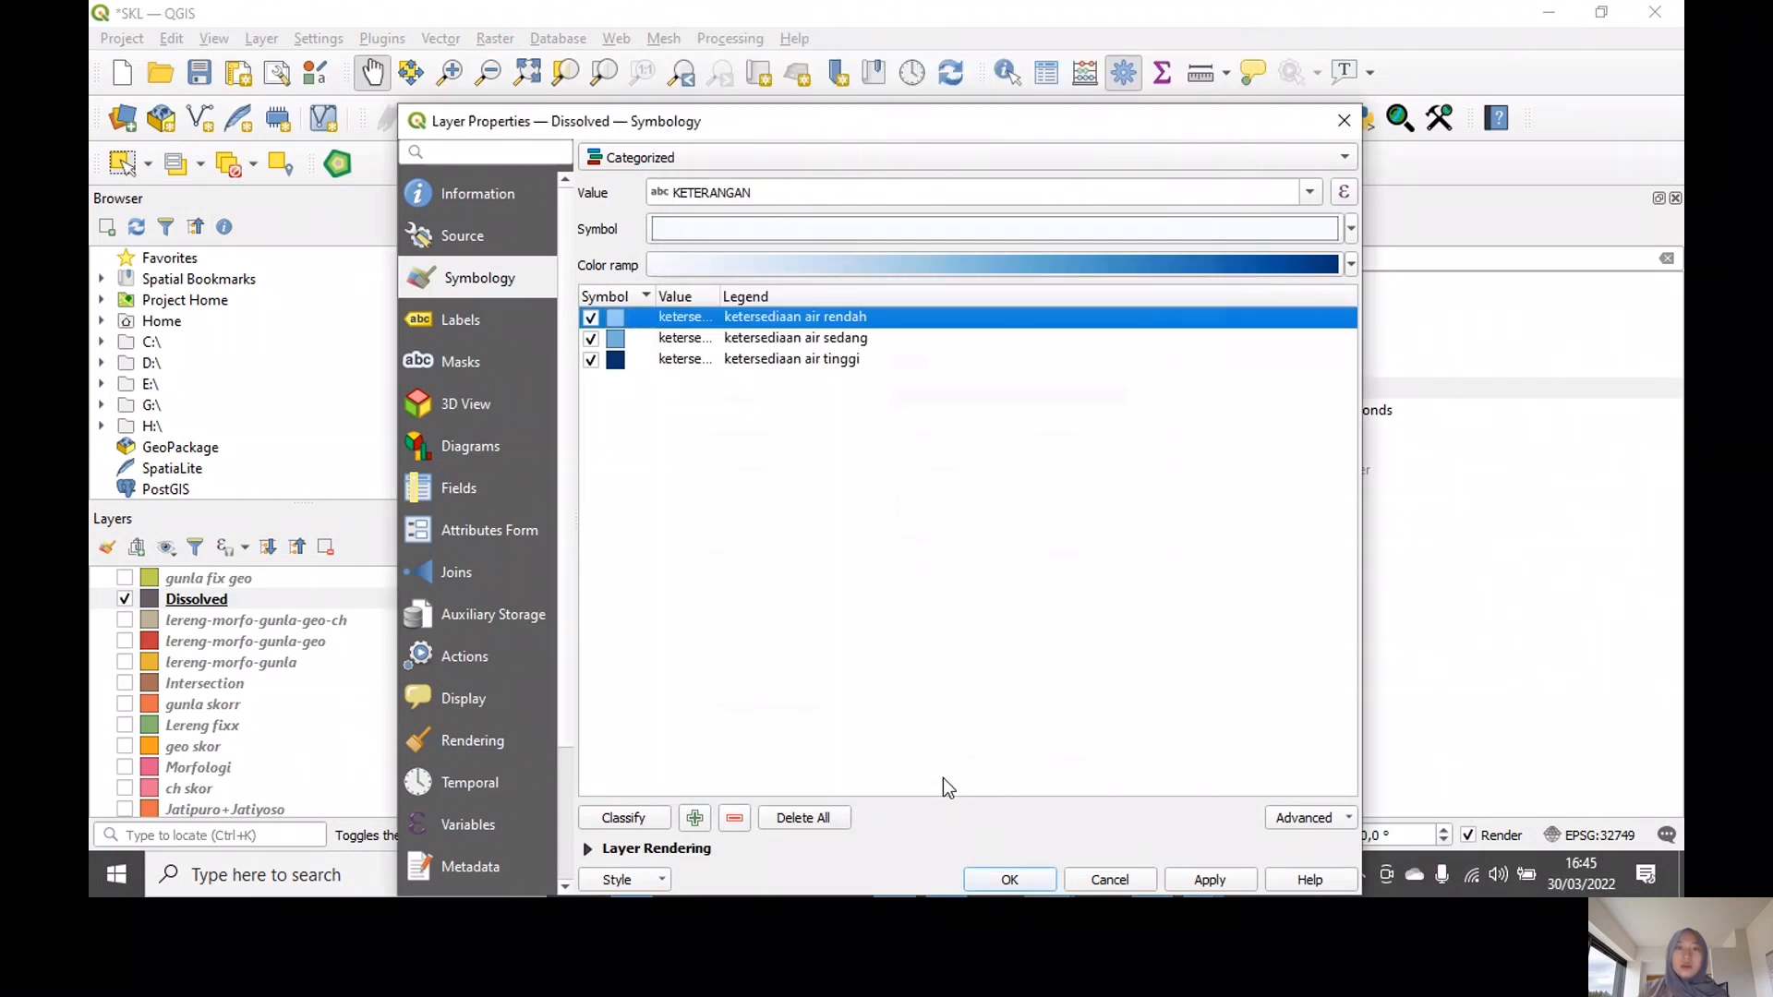
pyautogui.click(1009, 879)
# Close the Processing Toolbox and examine the water availability classes across the enlarged map of the Dissolved layer
pyautogui.scroll(2, 831, 572)
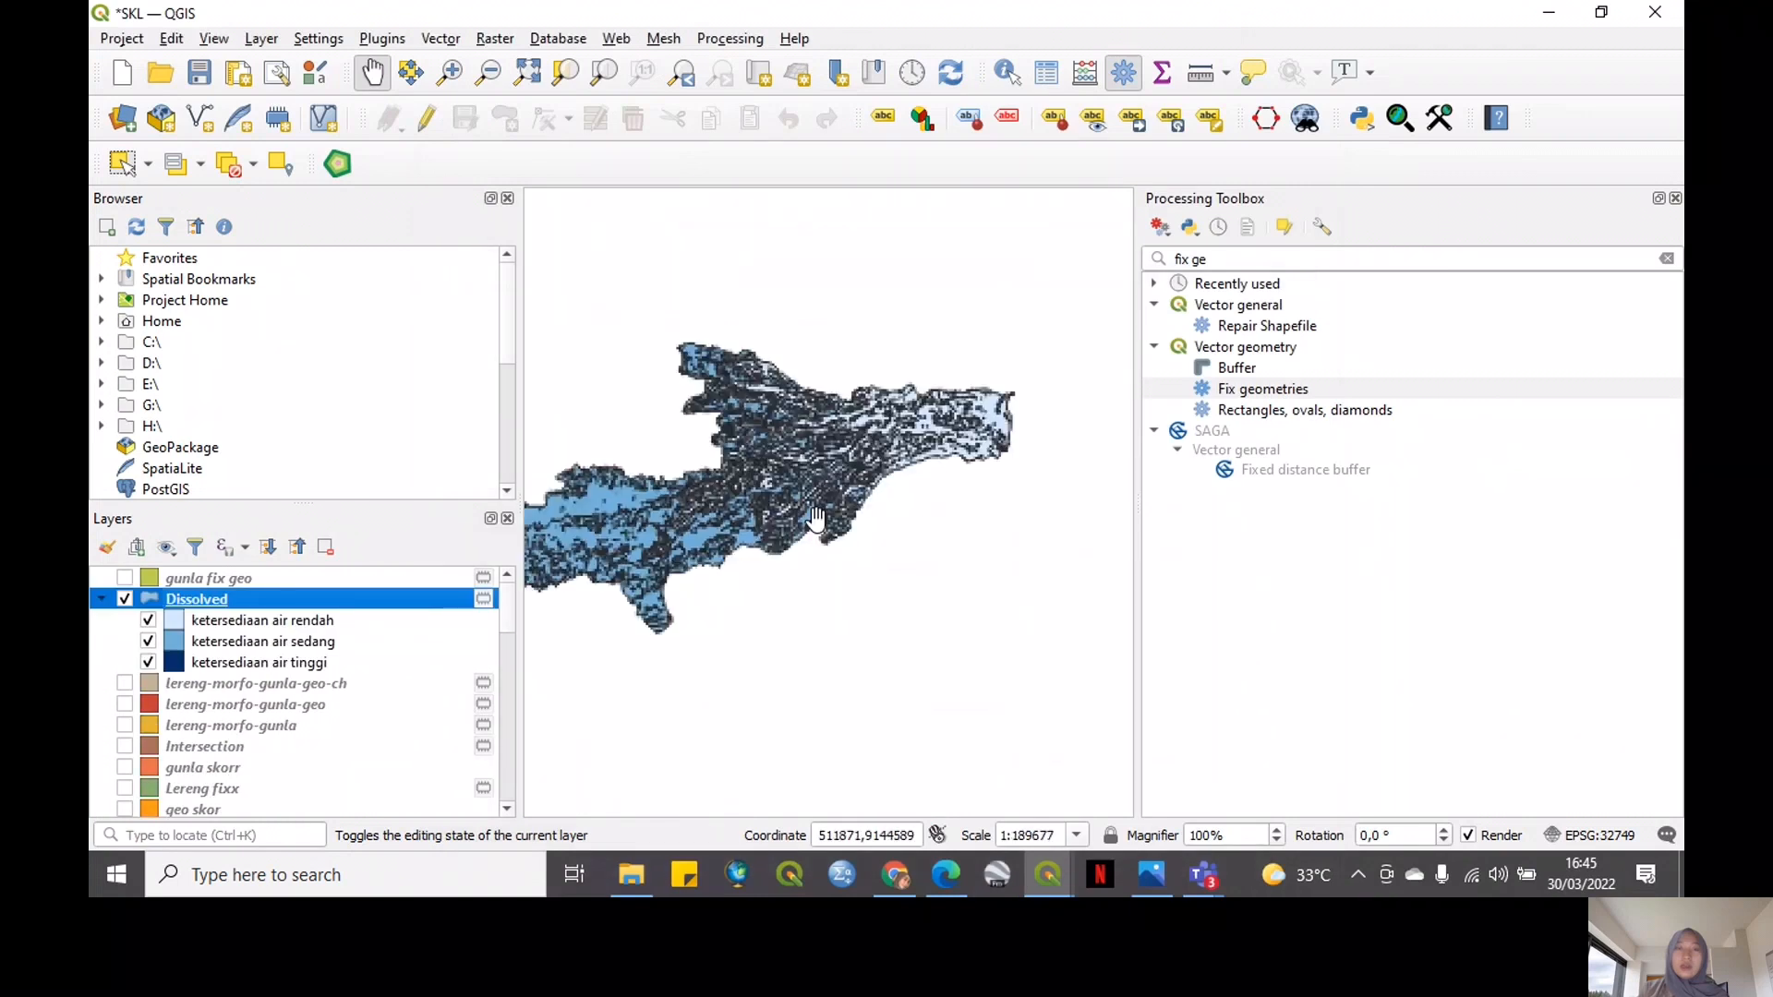
pyautogui.moveTo(837, 524); pyautogui.dragTo(889, 526)
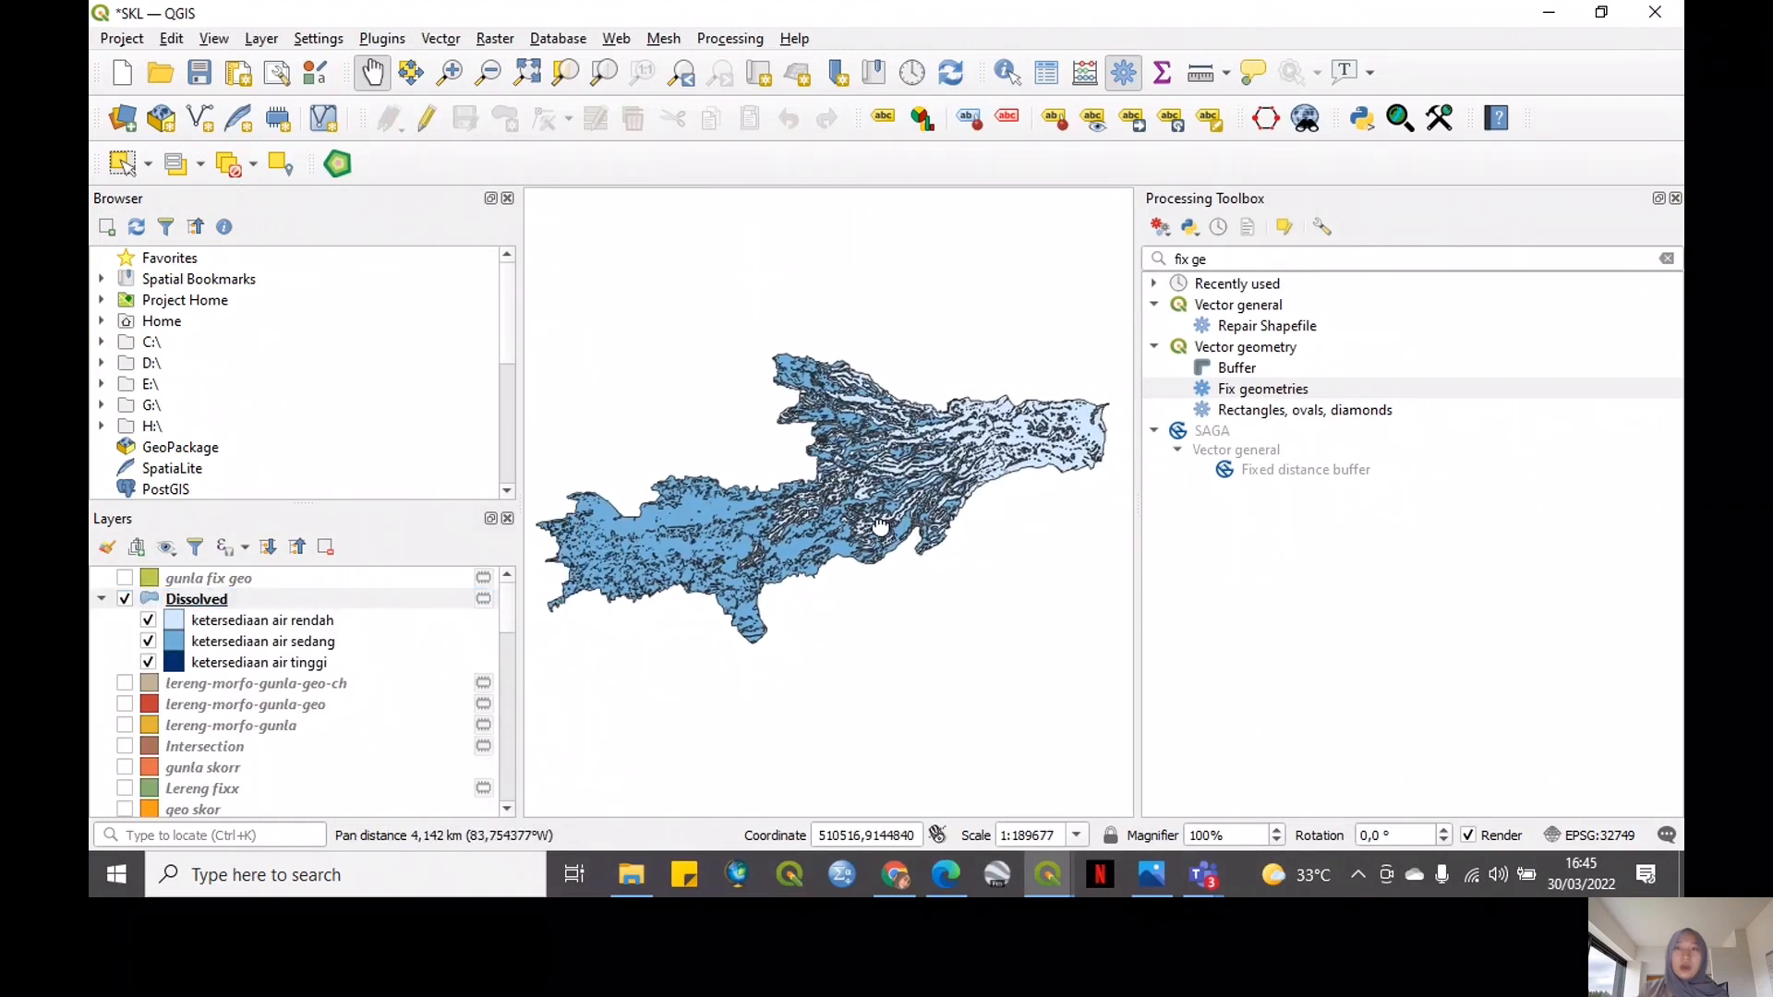
pyautogui.click(1675, 201)
pyautogui.scroll(1, 1292, 457)
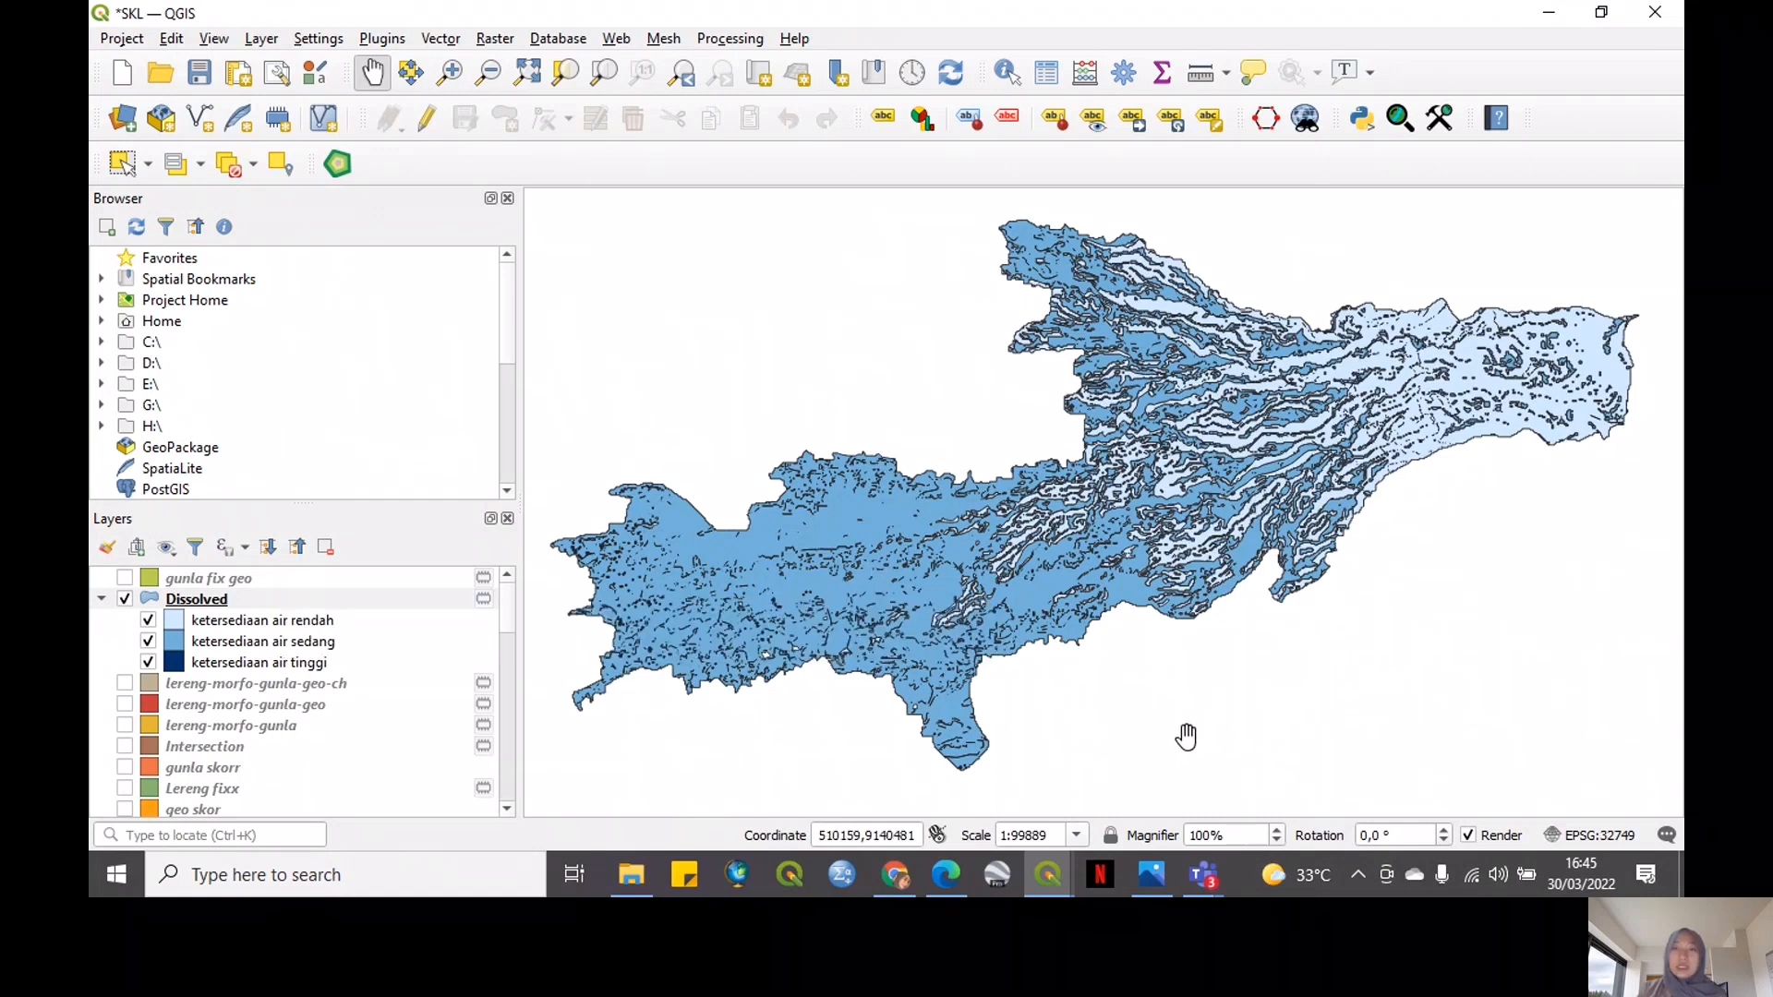
# Switch to Photos and view the finished map layout in skl ketersediaan air.png
pyautogui.click(1163, 877)
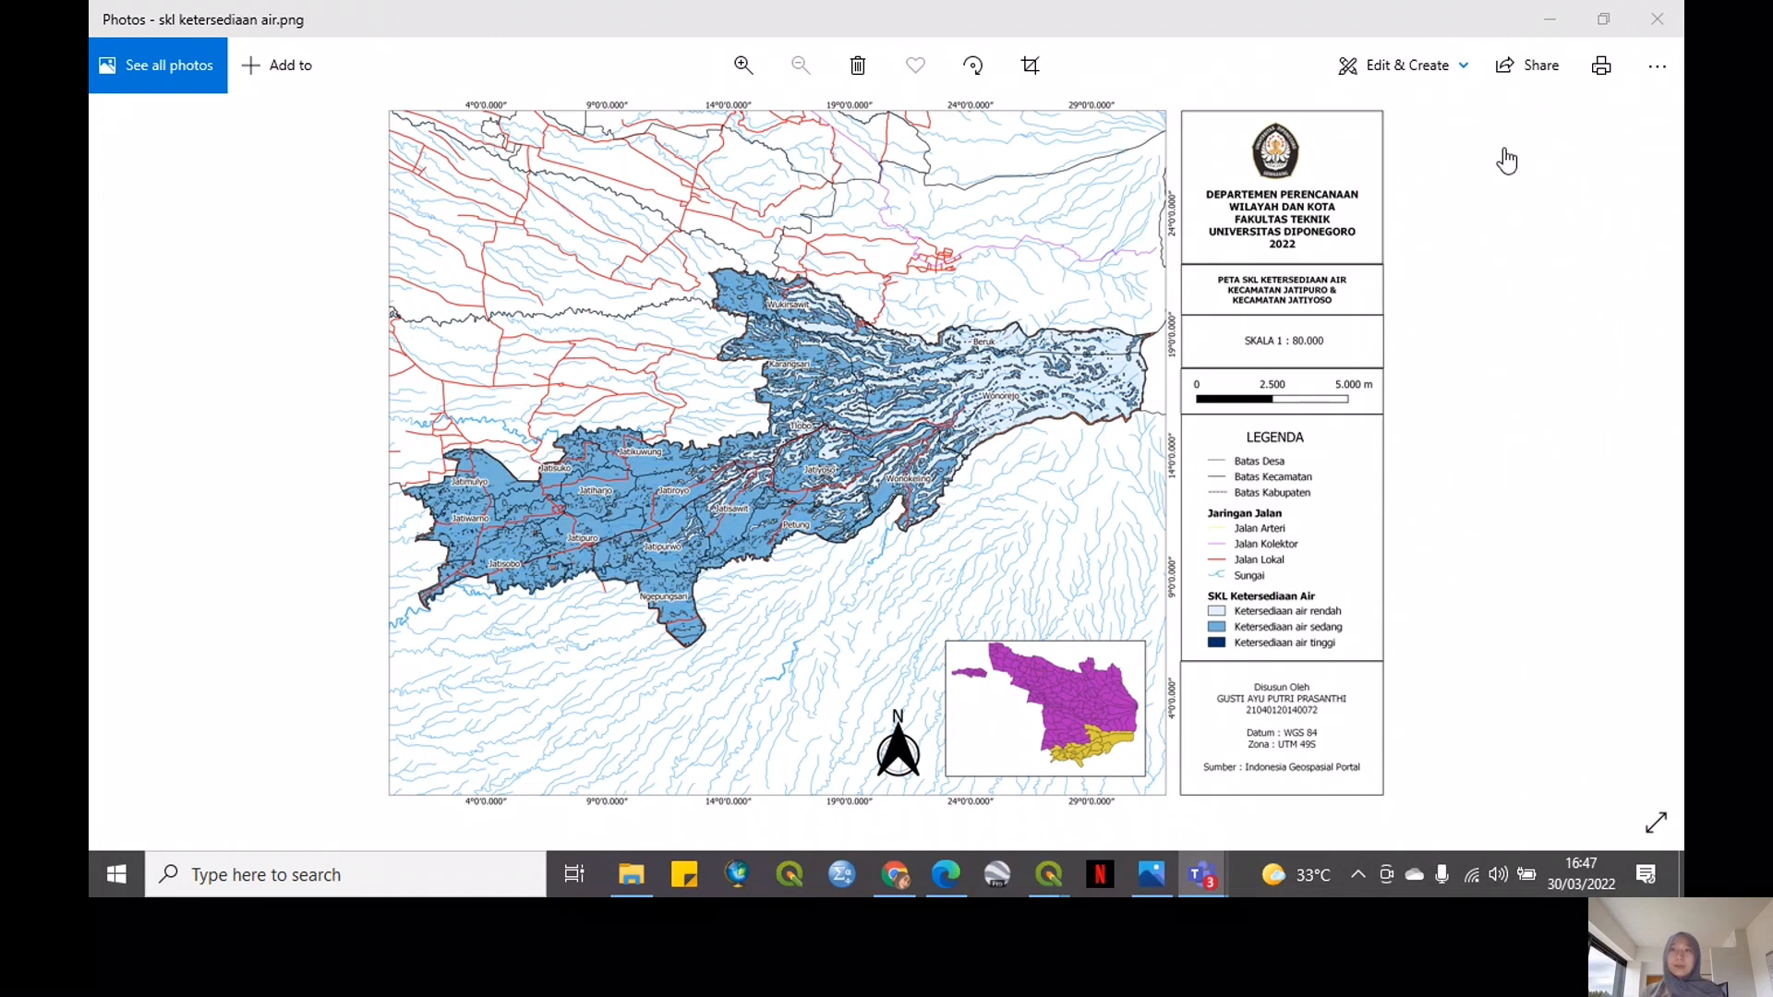
pyautogui.click(1503, 153)
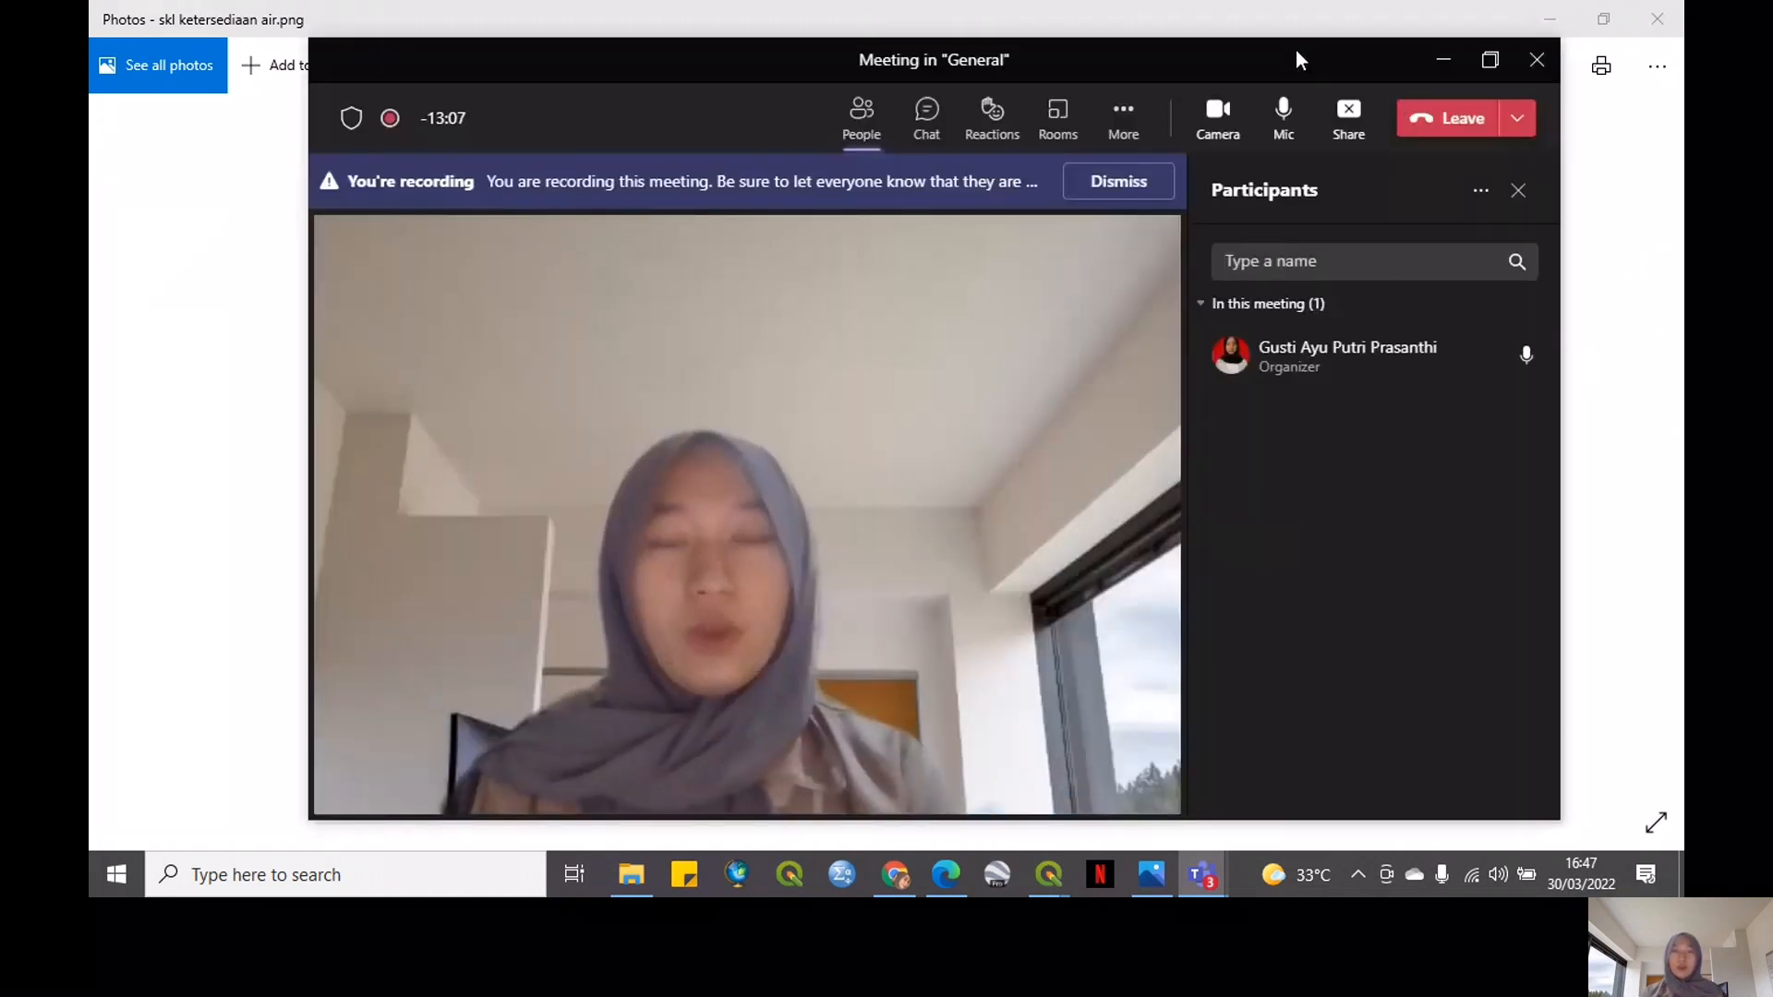